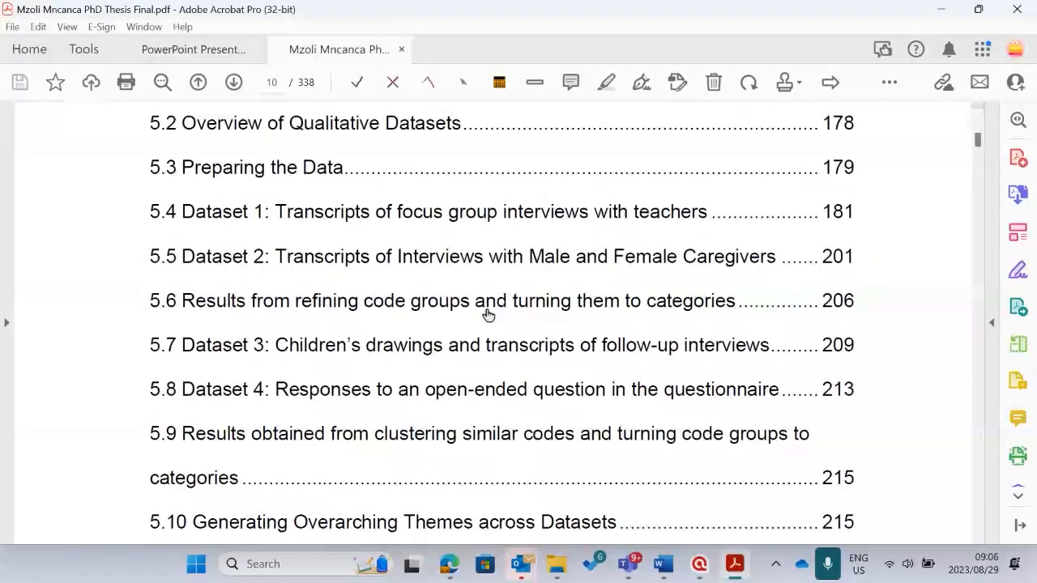
Review the Chapter 5 and Chapter 6 entries in the thesis's table of contents.
scroll(563, 292, down, 10)
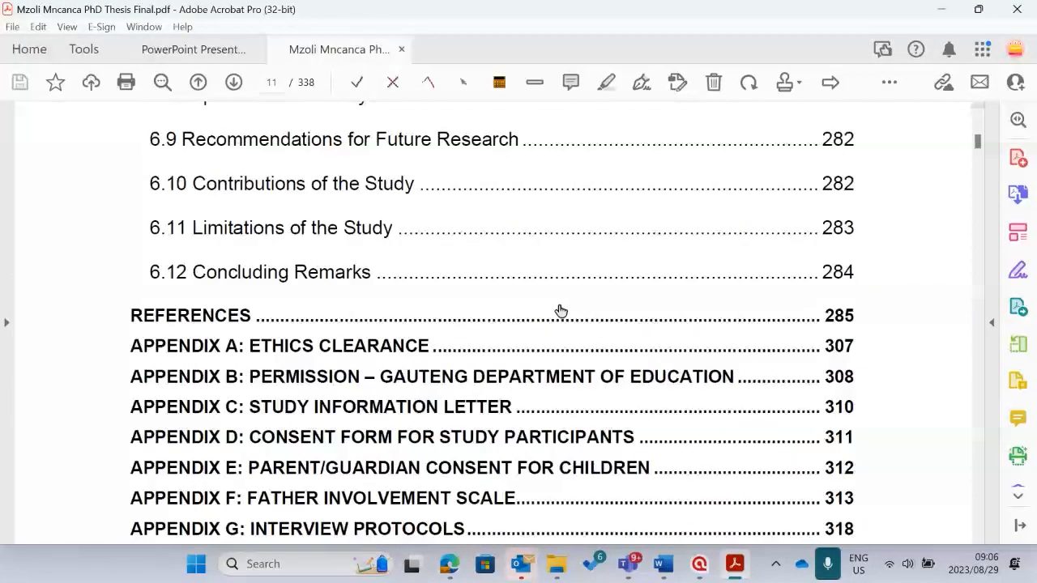
scroll(526, 268, up, 4)
scroll(527, 301, up, 4)
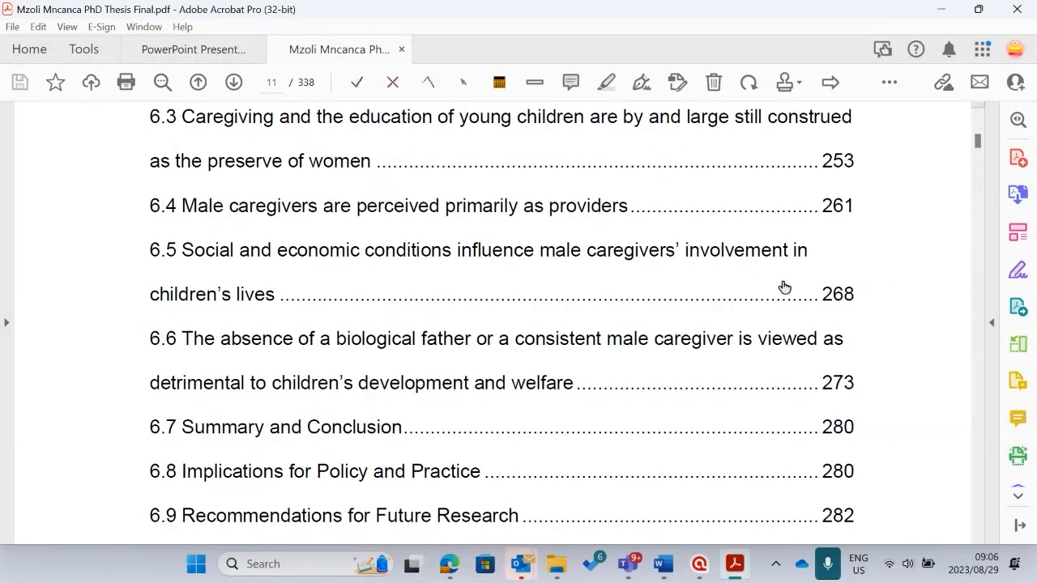
scroll(753, 287, up, 18)
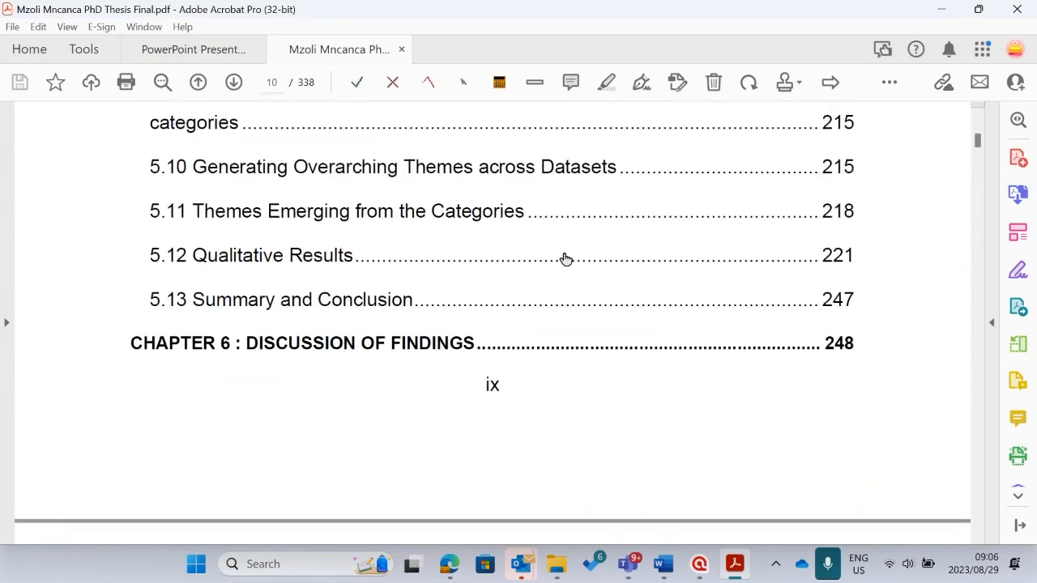
scroll(566, 258, down, 10)
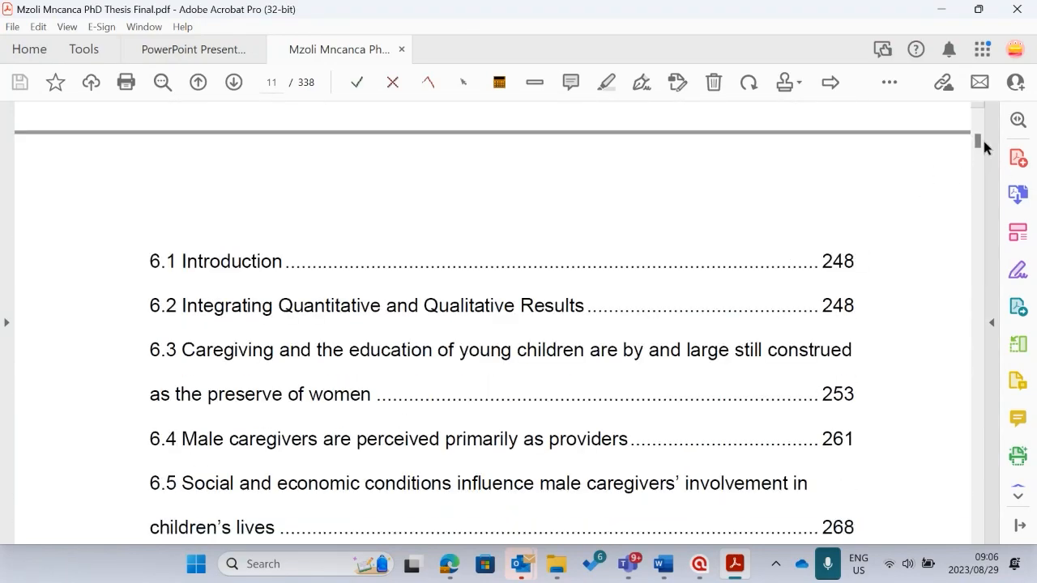
Go to the data preparation section of Chapter 5 and examine the ATLAS.ti documents report in Figure 5.1.
drag(982, 137, 958, 365)
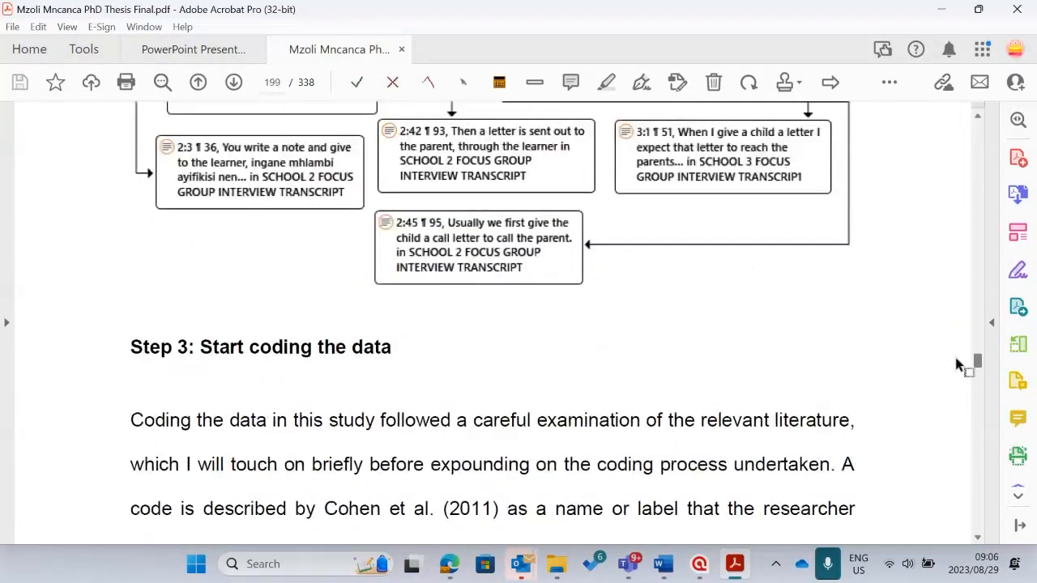
scroll(665, 267, up, 15)
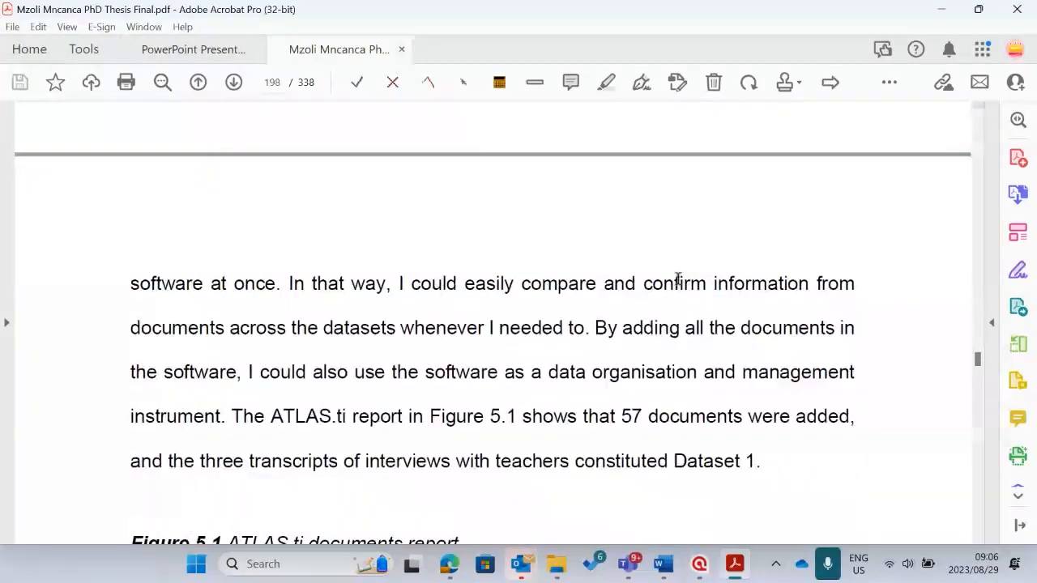
scroll(667, 260, up, 15)
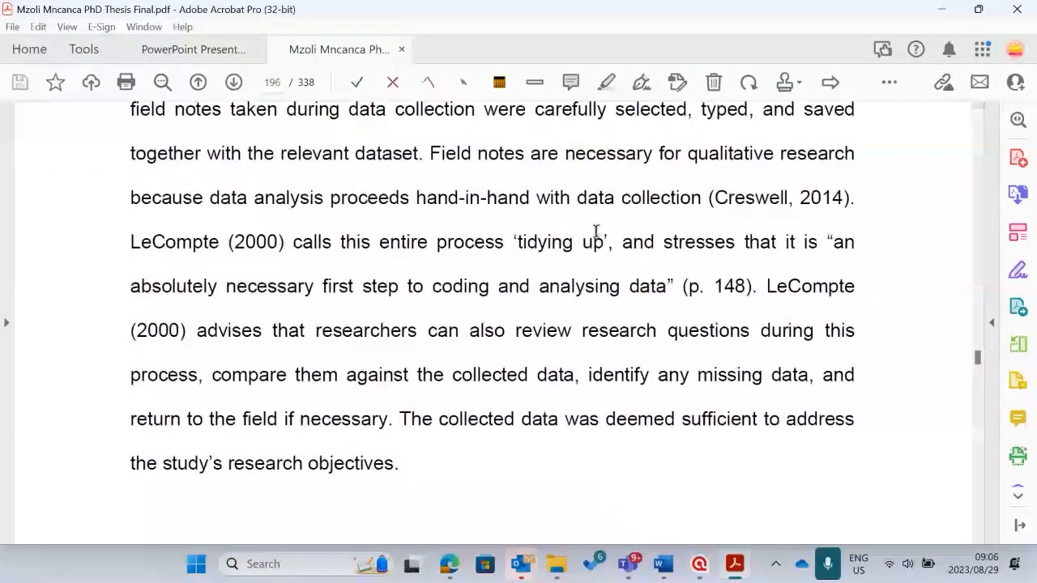
scroll(588, 241, up, 4)
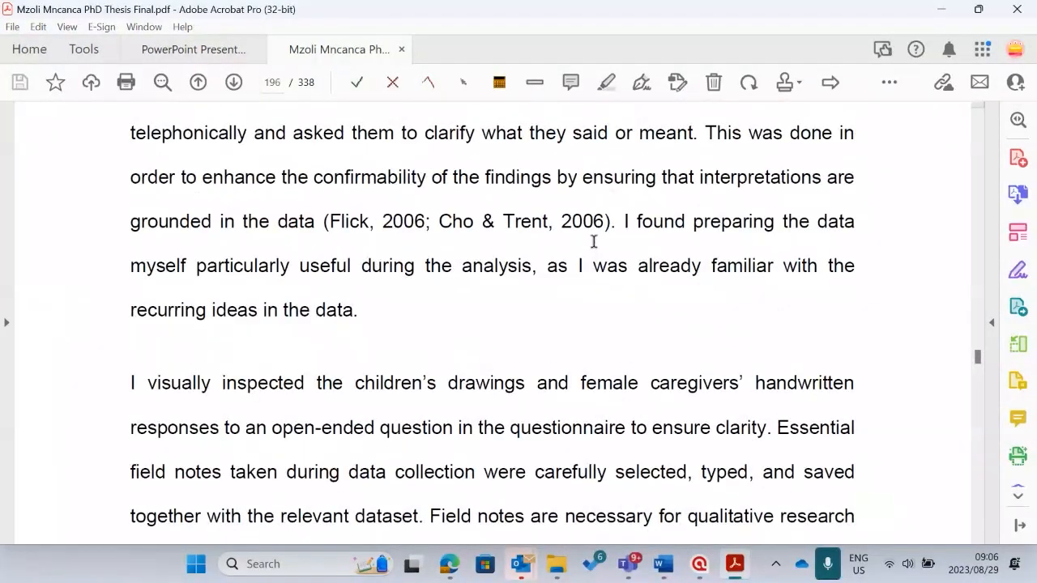
scroll(594, 241, down, 15)
scroll(528, 293, down, 15)
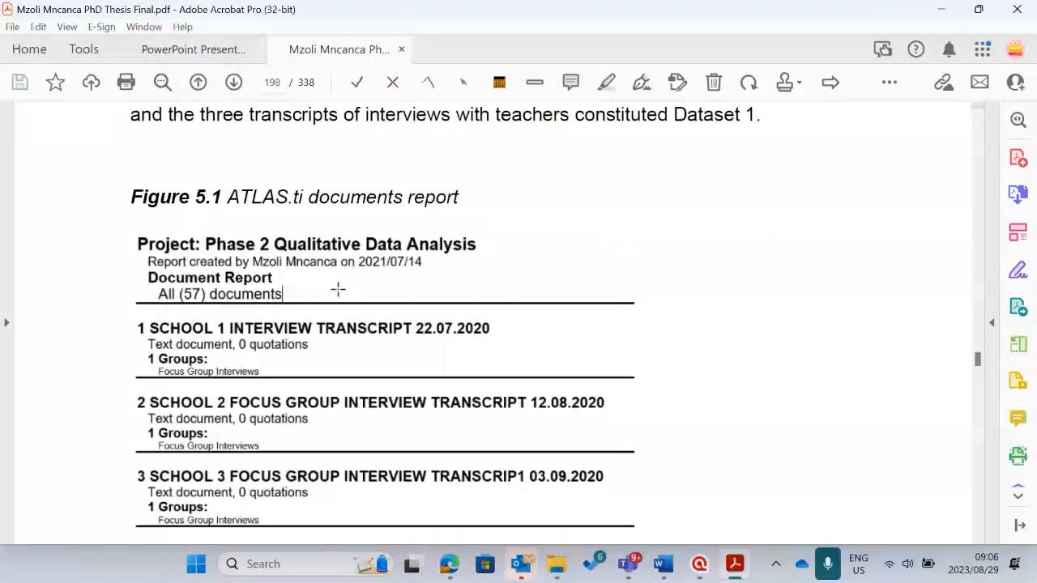
scroll(338, 289, down, 1)
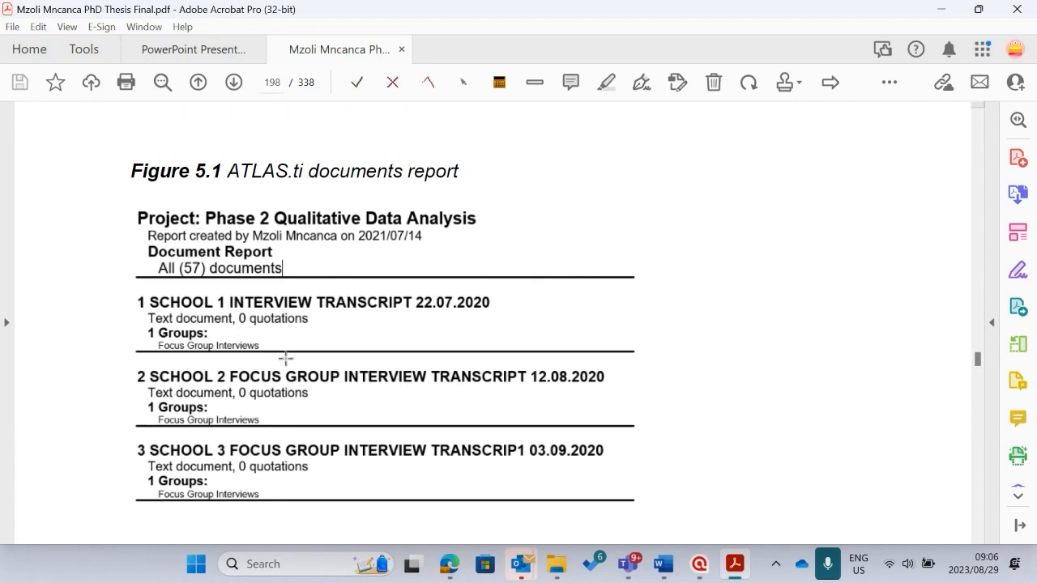
scroll(499, 362, down, 1)
scroll(385, 316, up, 1)
Read on past the open-reading step and examine the teacher-parent communication network in Figure 5.2.
scroll(358, 310, down, 9)
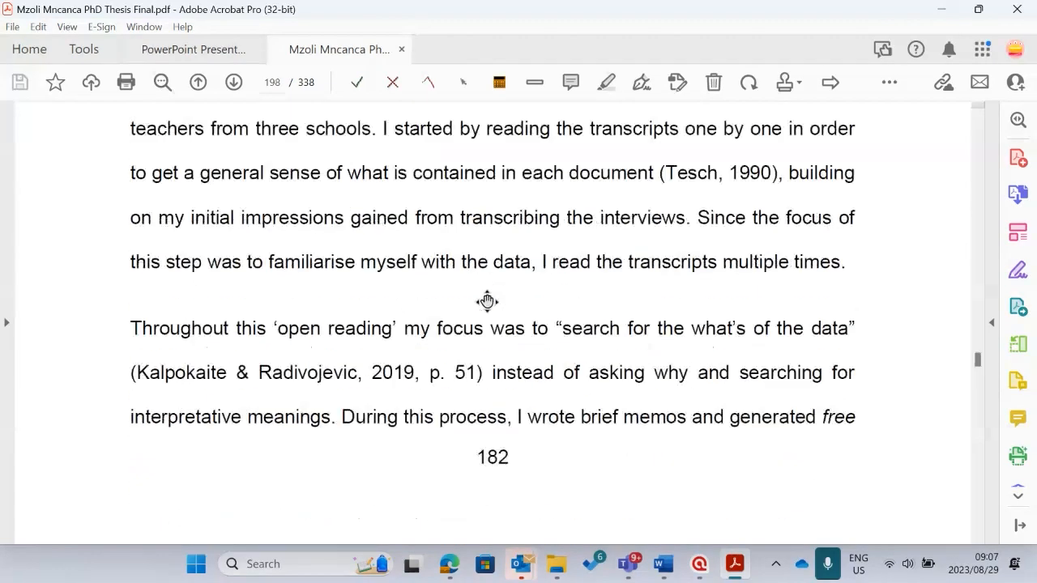
scroll(489, 293, down, 9)
scroll(483, 316, up, 7)
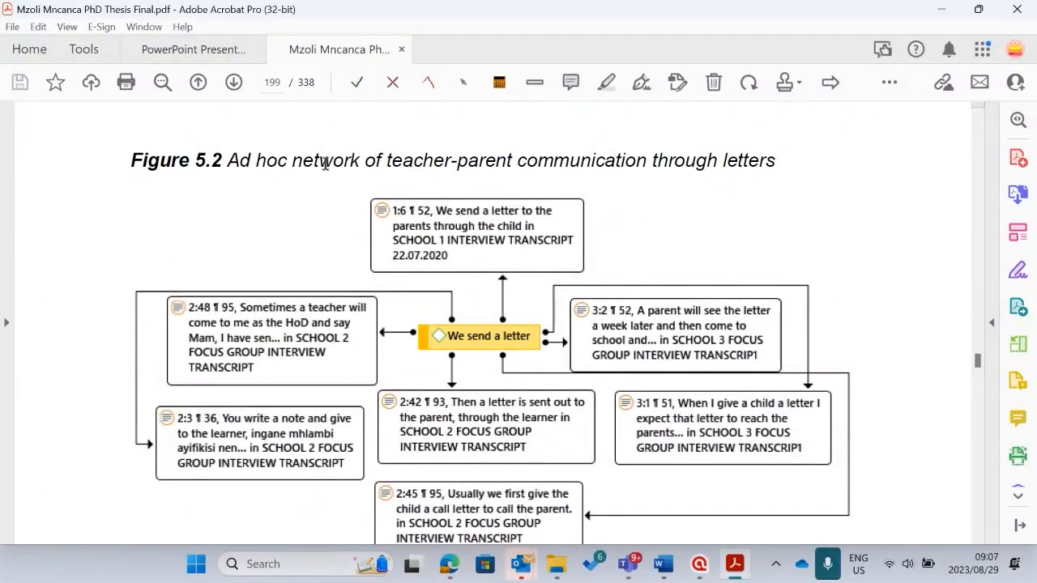
scroll(416, 196, down, 1)
scroll(540, 349, down, 1)
scroll(447, 300, up, 1)
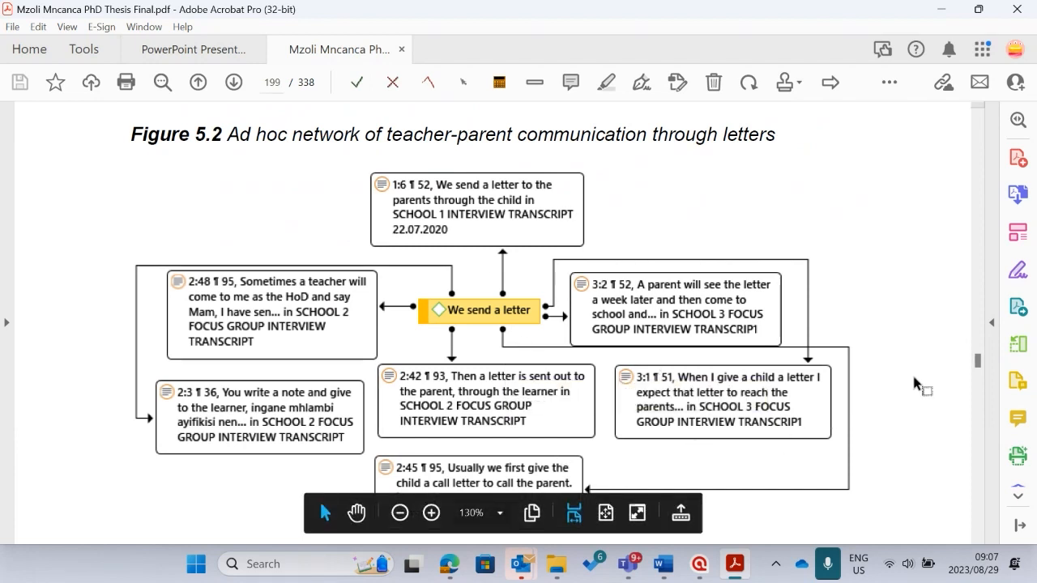
scroll(553, 322, down, 1)
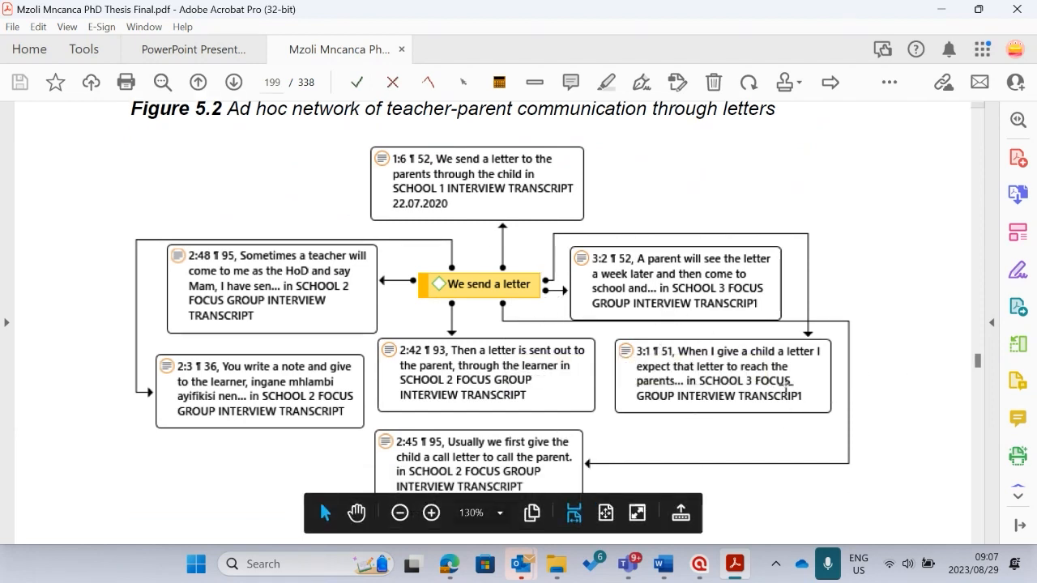
Set the page zoom to 100% so that the whole Figure 5.2 network fits in view.
click(498, 514)
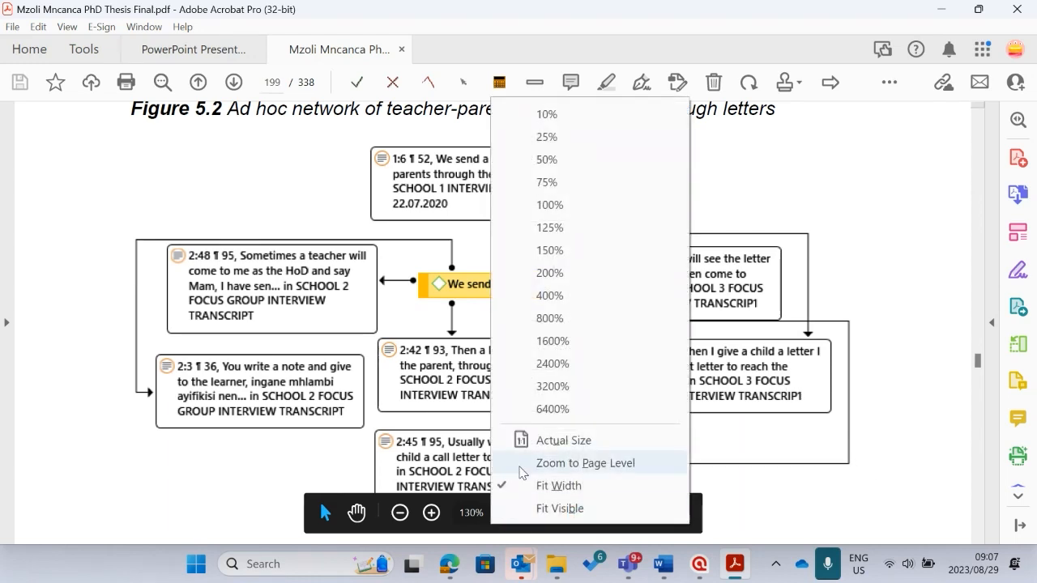
click(549, 202)
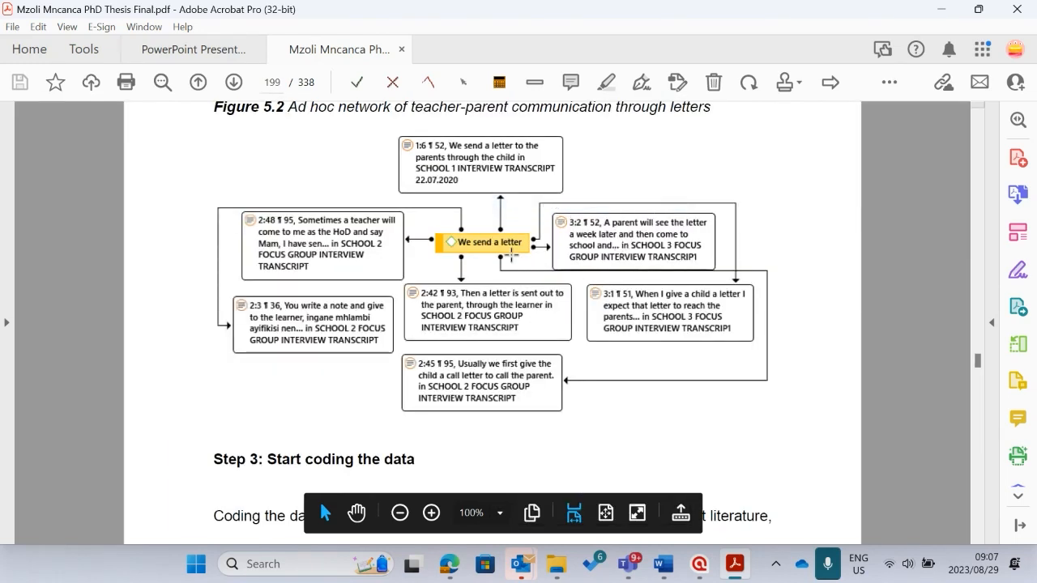
scroll(603, 284, up, 1)
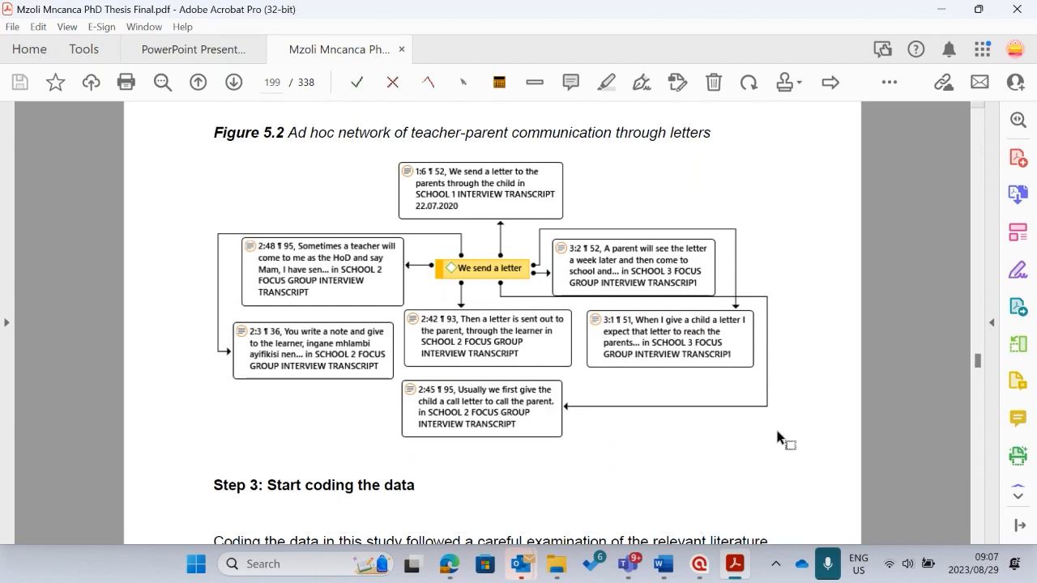
Examine the start of the Step 3 coding section and the coded transcript excerpts in Figure 5.3.
scroll(481, 354, down, 15)
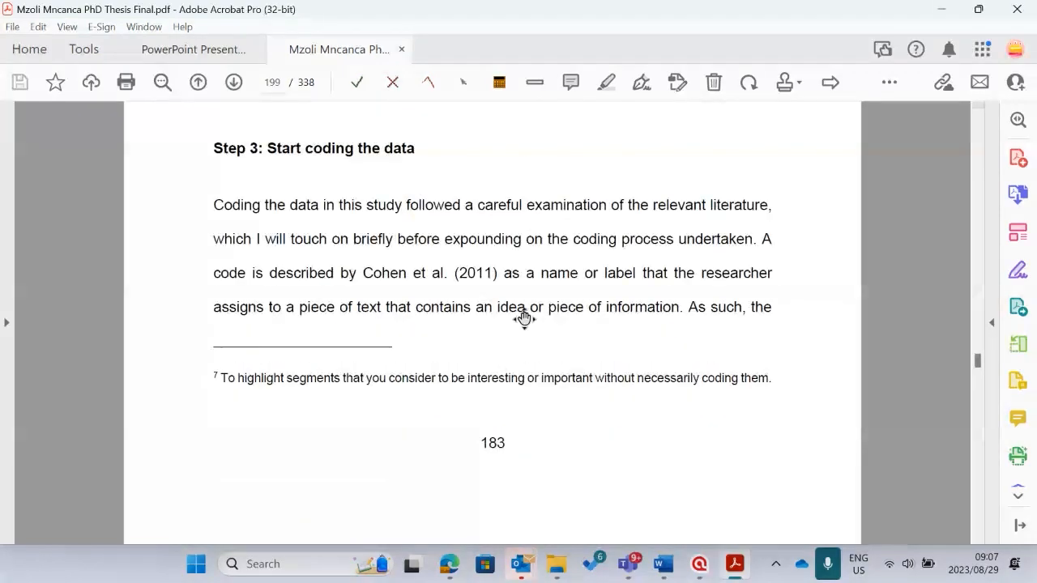
scroll(519, 354, down, 10)
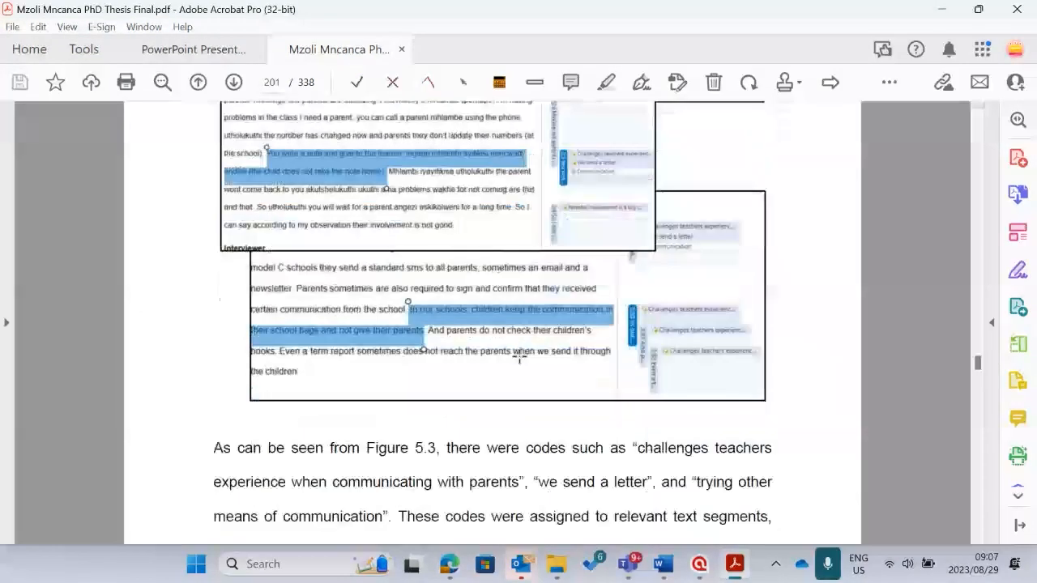
scroll(532, 324, up, 4)
scroll(539, 337, down, 2)
Examine the Excel export of the first 20 initial codes from Dataset 1 in Figure 5.4.
scroll(498, 316, down, 20)
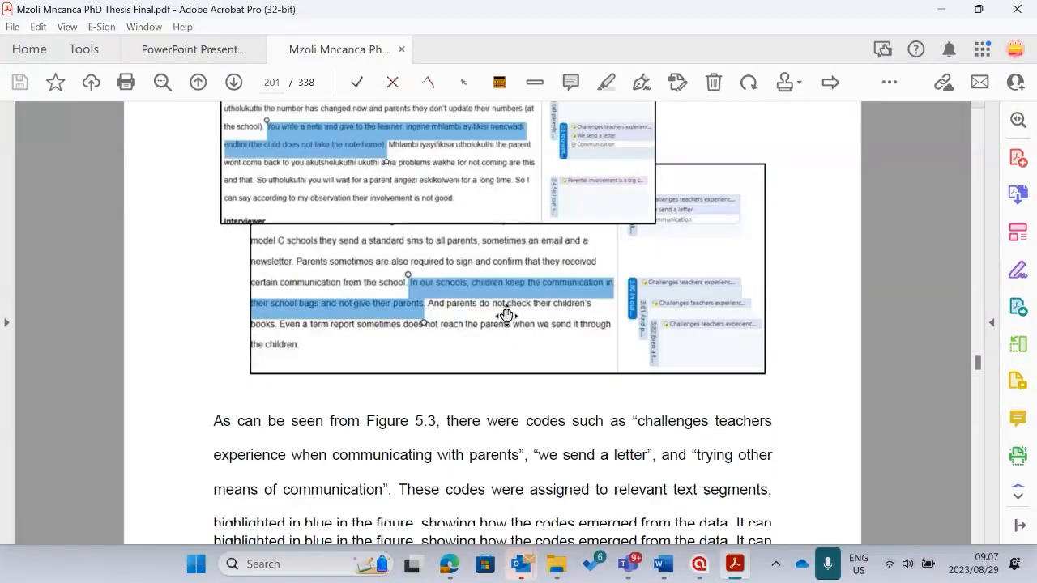
scroll(512, 325, up, 10)
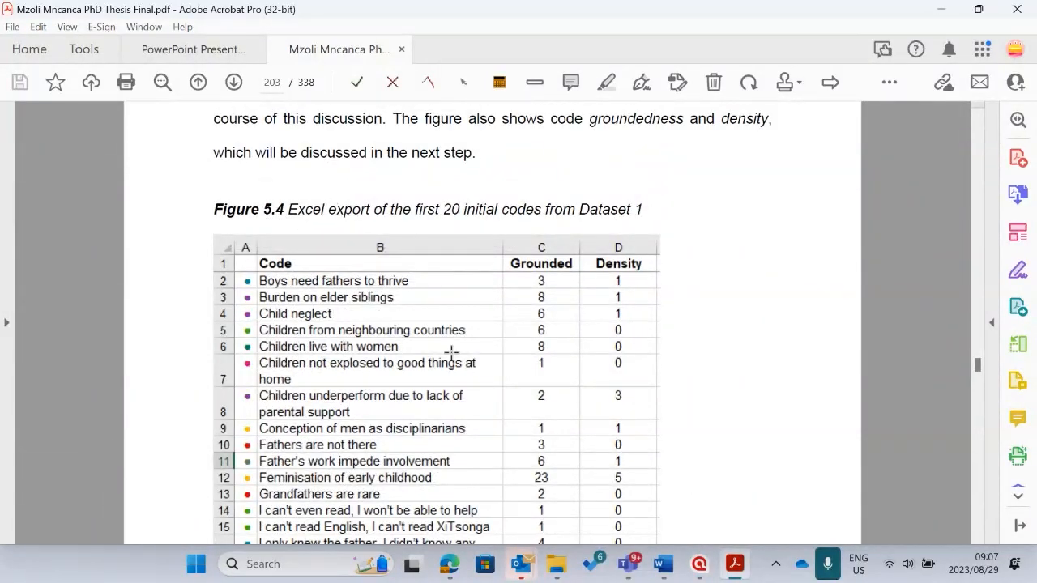
scroll(450, 352, down, 2)
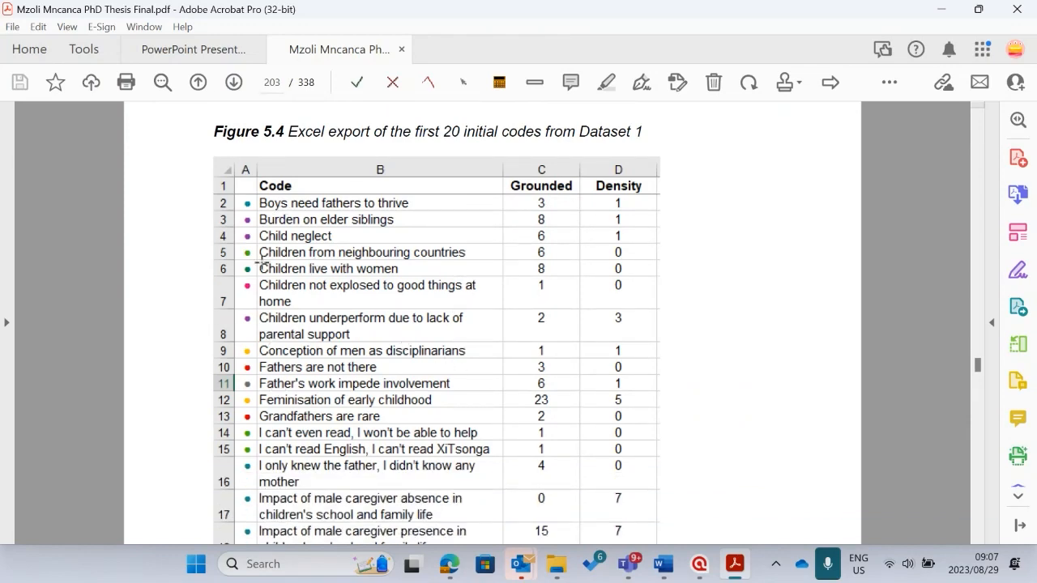
scroll(288, 367, down, 4)
scroll(381, 340, up, 5)
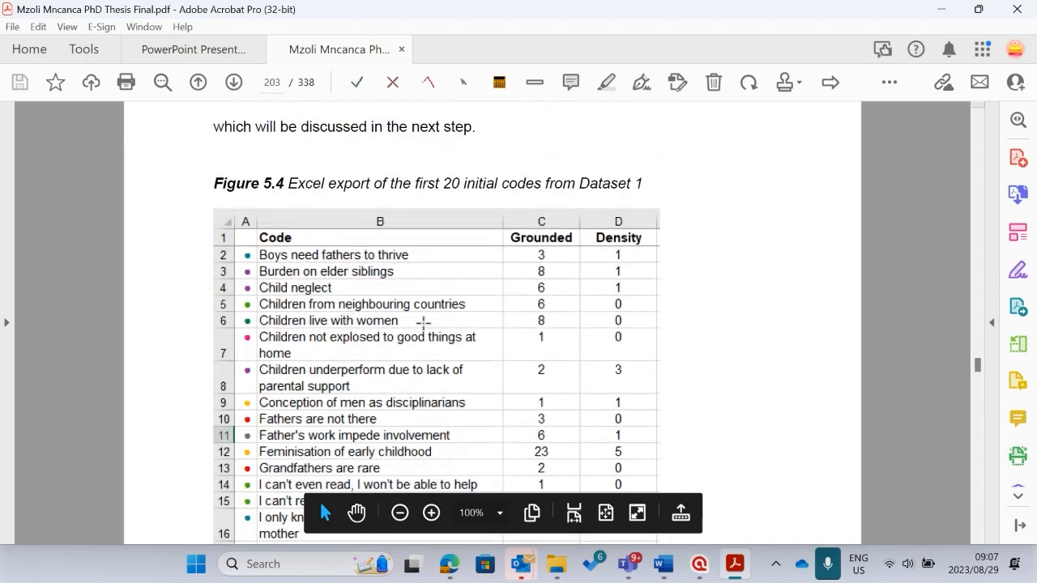
Go past Figure 5.5 and examine the code co-occurrence table of overlapping codes in Table 5.2.
scroll(451, 326, down, 10)
scroll(471, 346, down, 20)
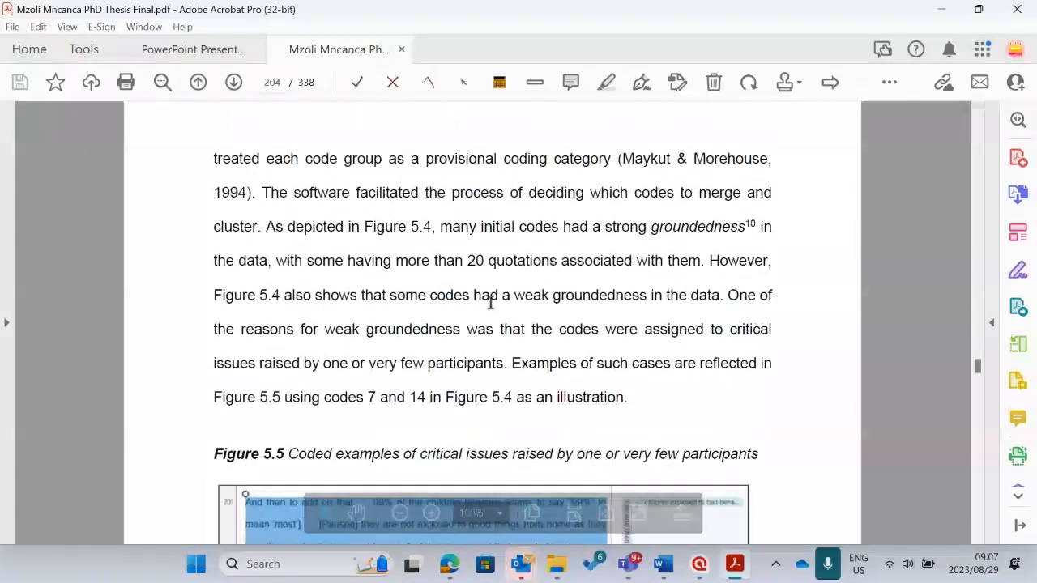
scroll(482, 341, down, 8)
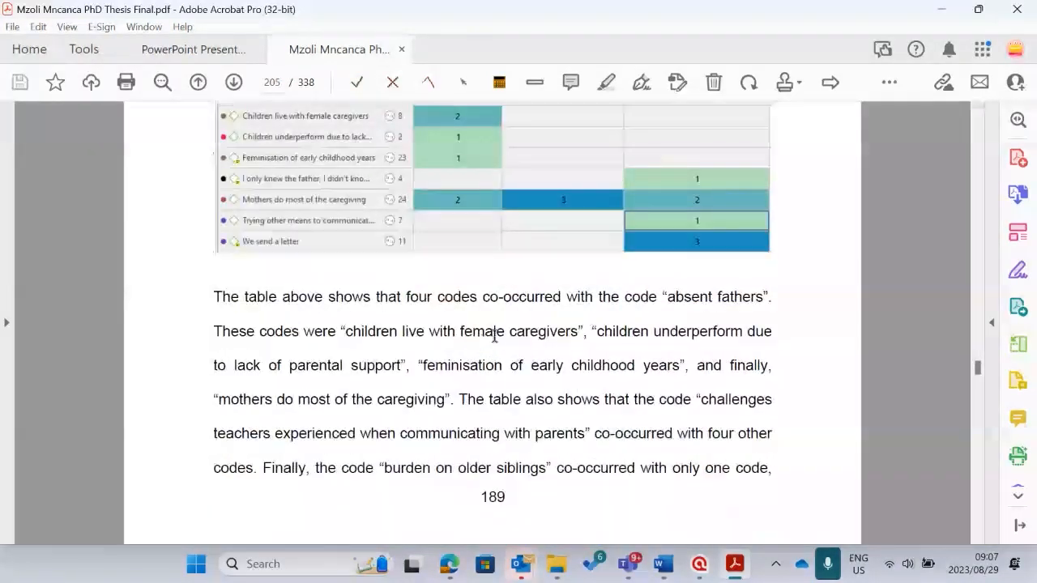
scroll(491, 331, up, 5)
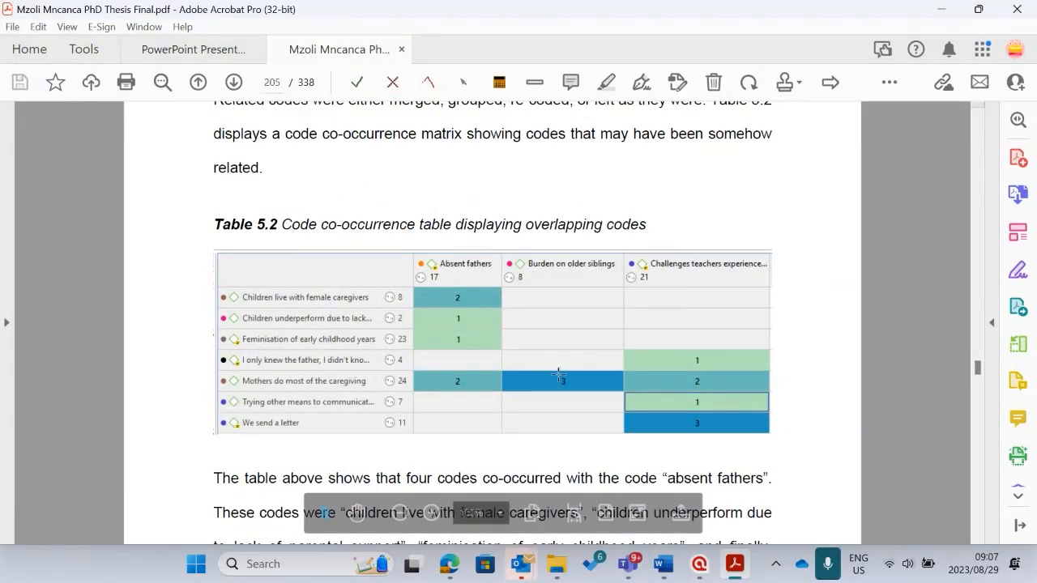
scroll(415, 397, down, 2)
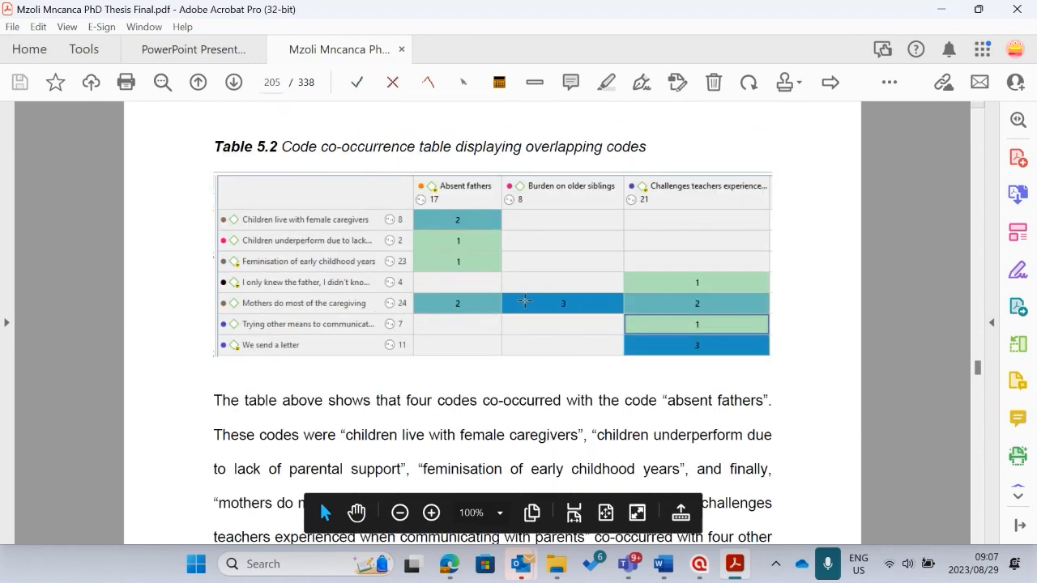
scroll(487, 348, up, 2)
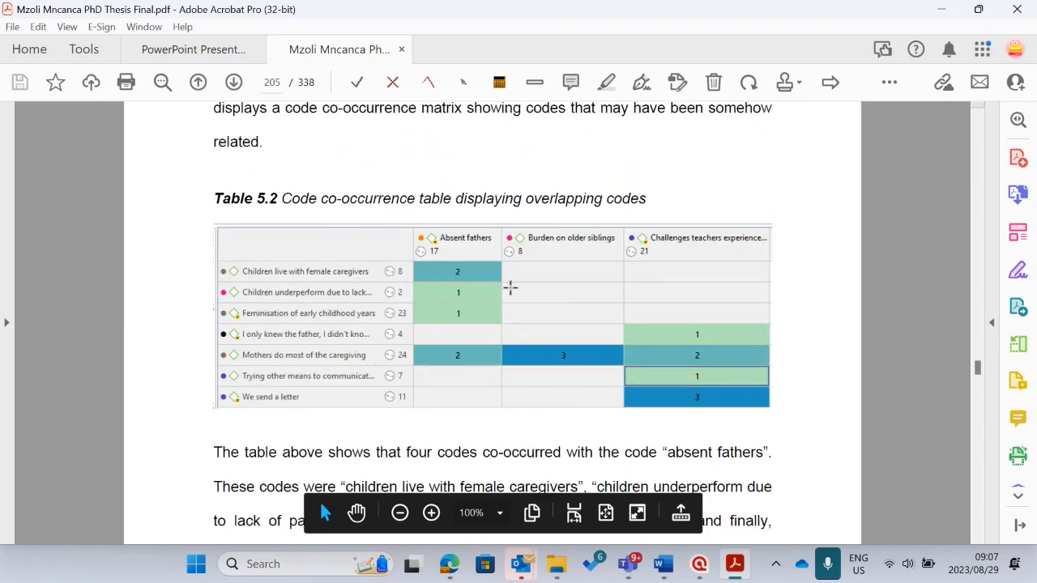
scroll(511, 287, down, 2)
scroll(514, 231, up, 2)
scroll(547, 275, down, 2)
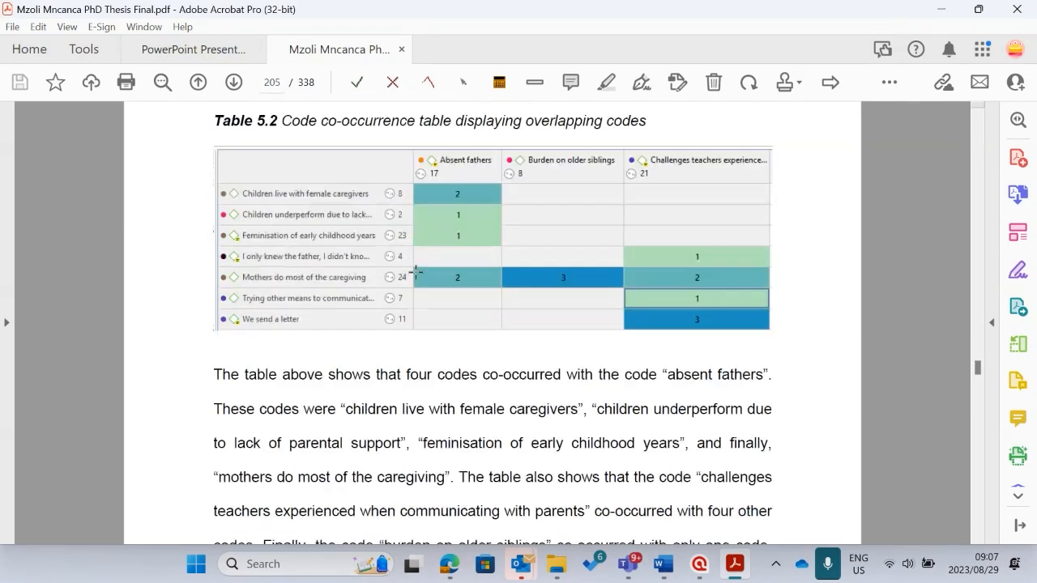
Examine the ATLAS.ti excerpt on merging and clustering similar codes in Figure 5.6.
scroll(424, 287, down, 20)
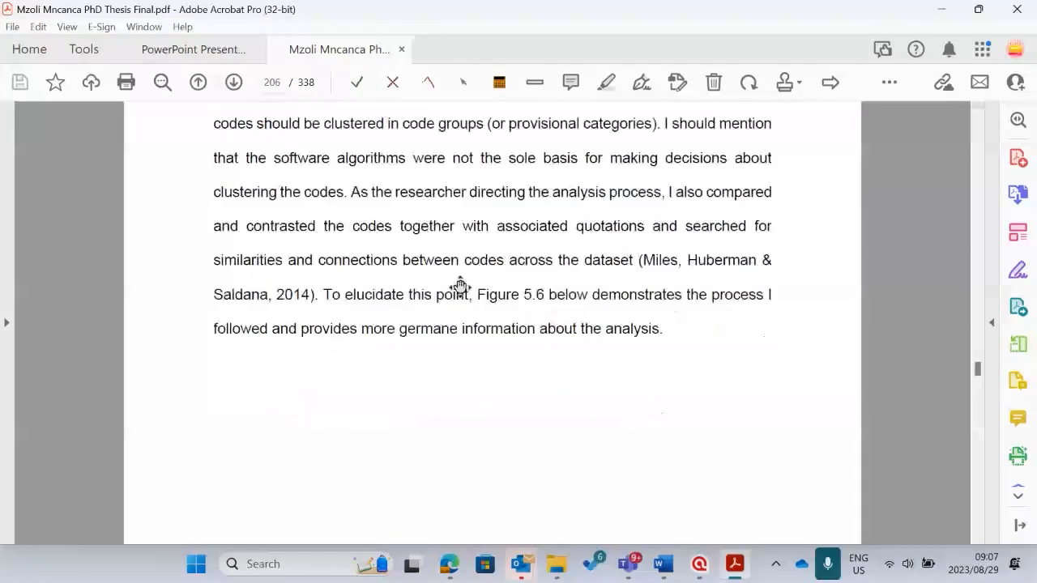
scroll(499, 261, down, 3)
scroll(300, 240, up, 1)
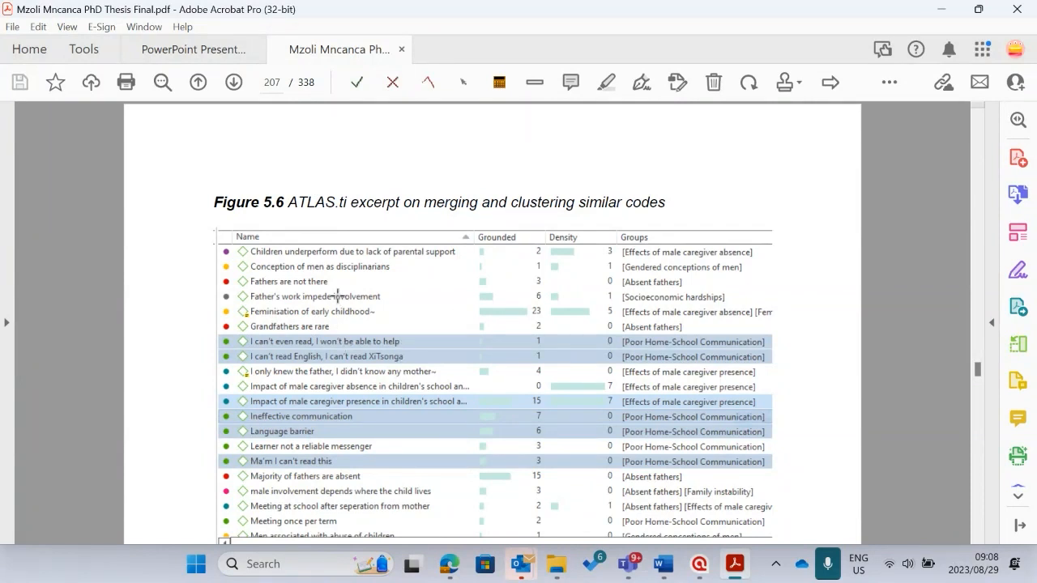
scroll(340, 299, down, 1)
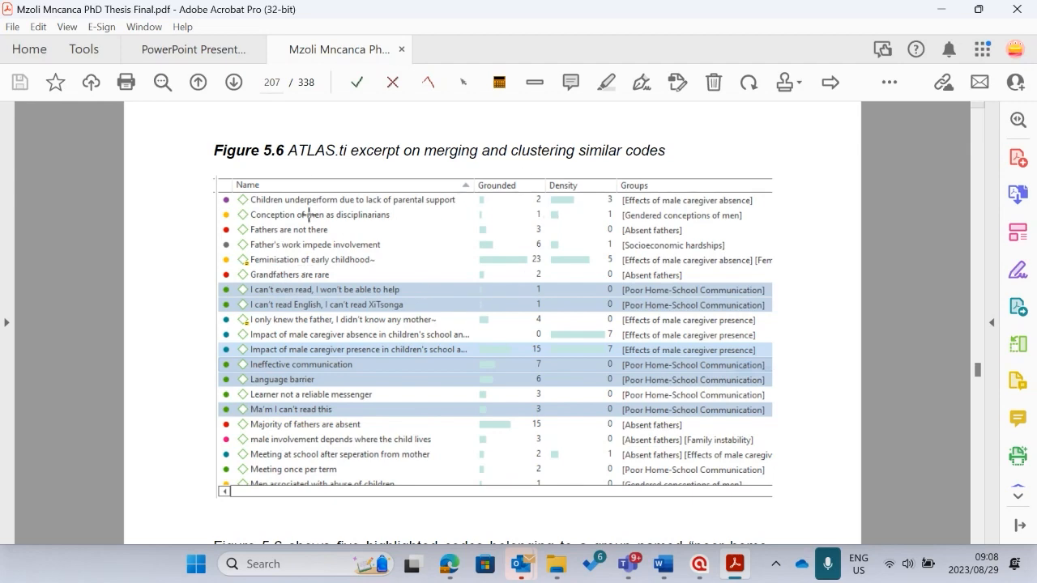
Examine the male caregiver presence and absence network in Figure 5.7 and the list of code groups after it.
scroll(513, 340, down, 20)
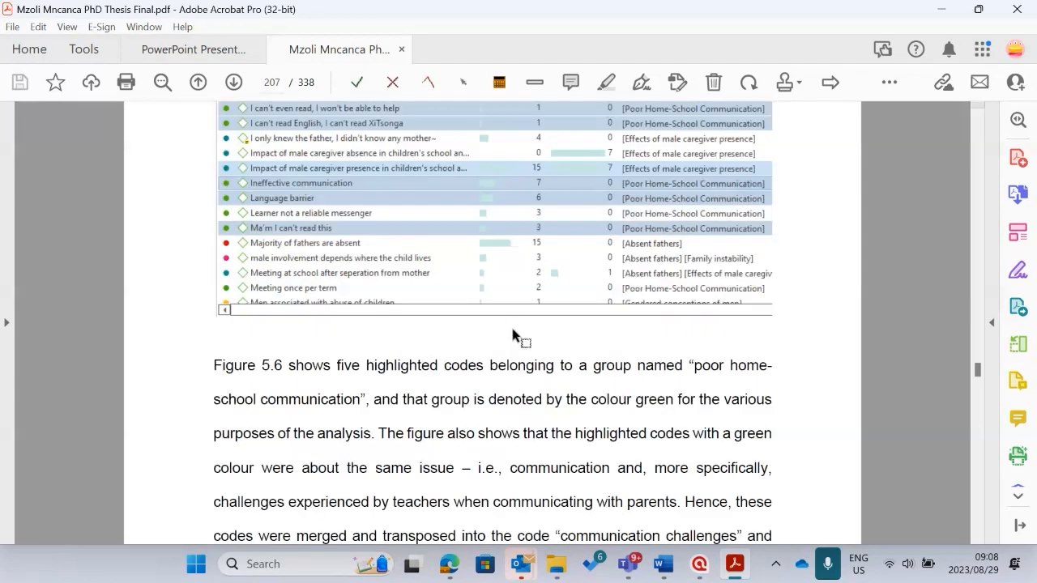
scroll(557, 308, down, 2)
scroll(513, 343, up, 2)
scroll(504, 205, down, 1)
scroll(624, 365, down, 3)
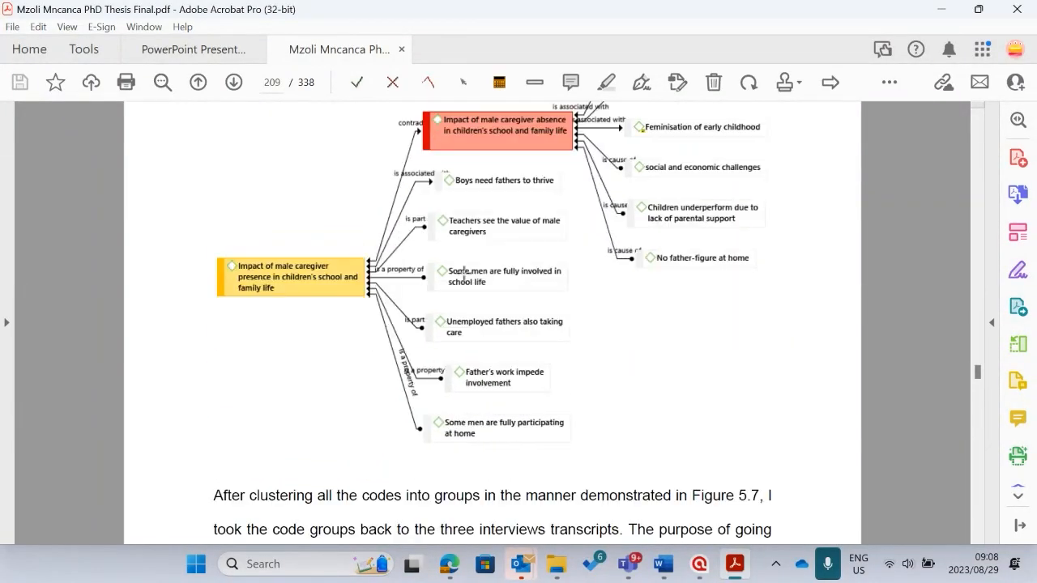
scroll(560, 297, down, 10)
scroll(516, 308, down, 20)
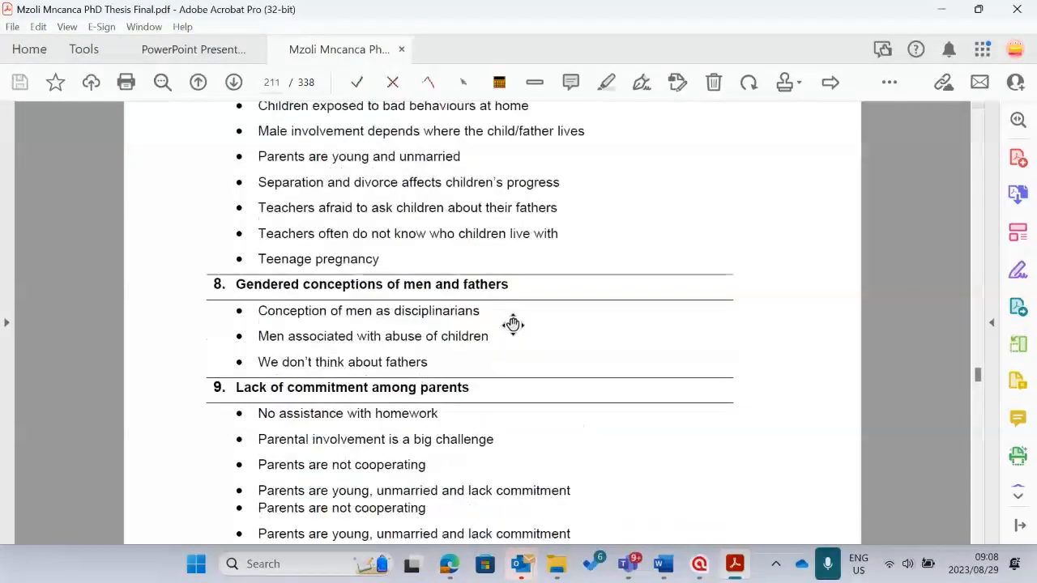
Examine the remaining code groups, the ad hoc network in Figure 5.8 and the coded interview segment in Figure 5.9.
scroll(534, 332, down, 4)
scroll(470, 356, up, 9)
scroll(441, 298, down, 3)
scroll(441, 298, down, 15)
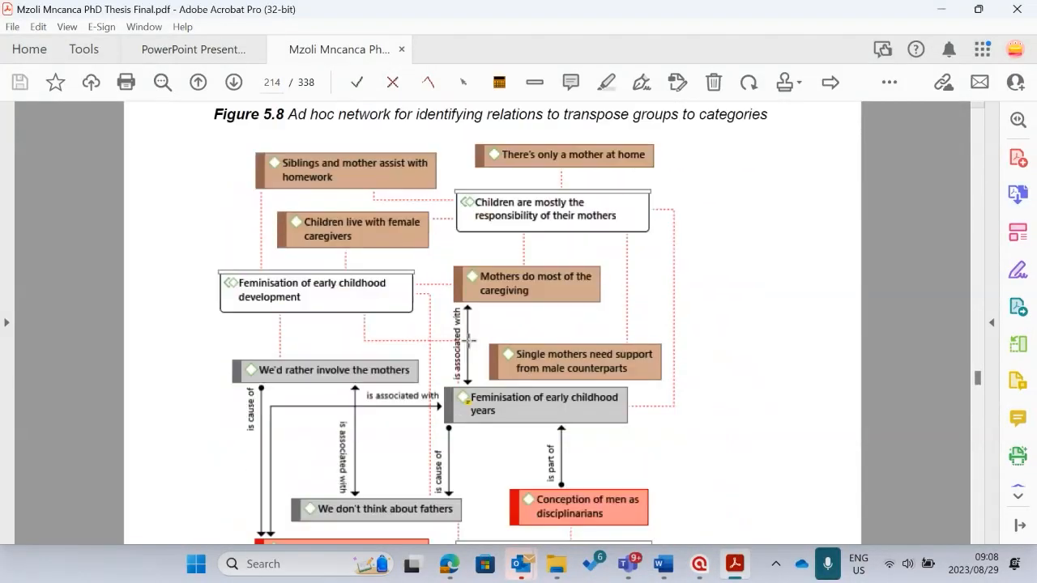
scroll(509, 320, down, 20)
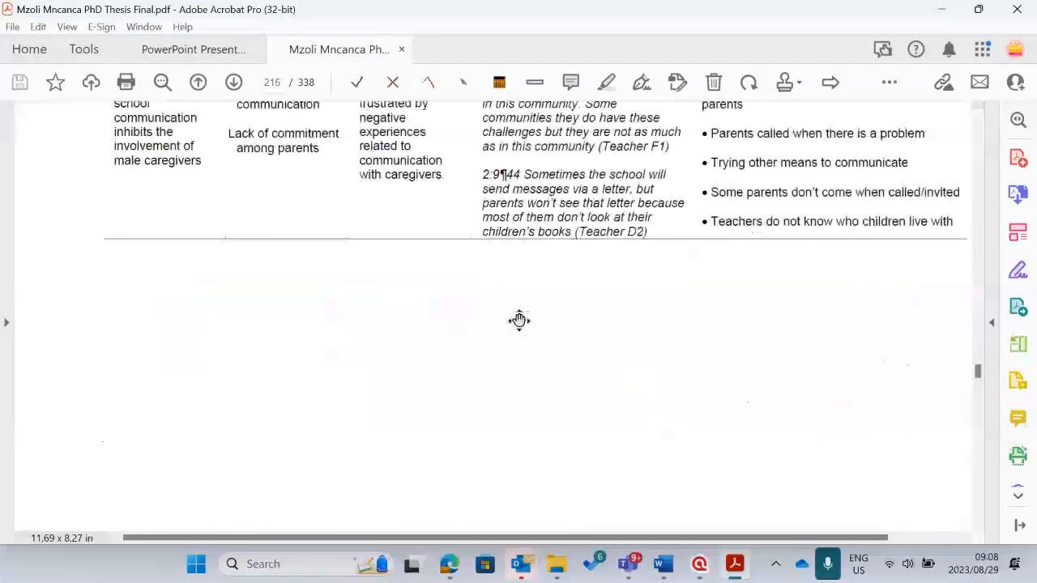
scroll(542, 327, down, 9)
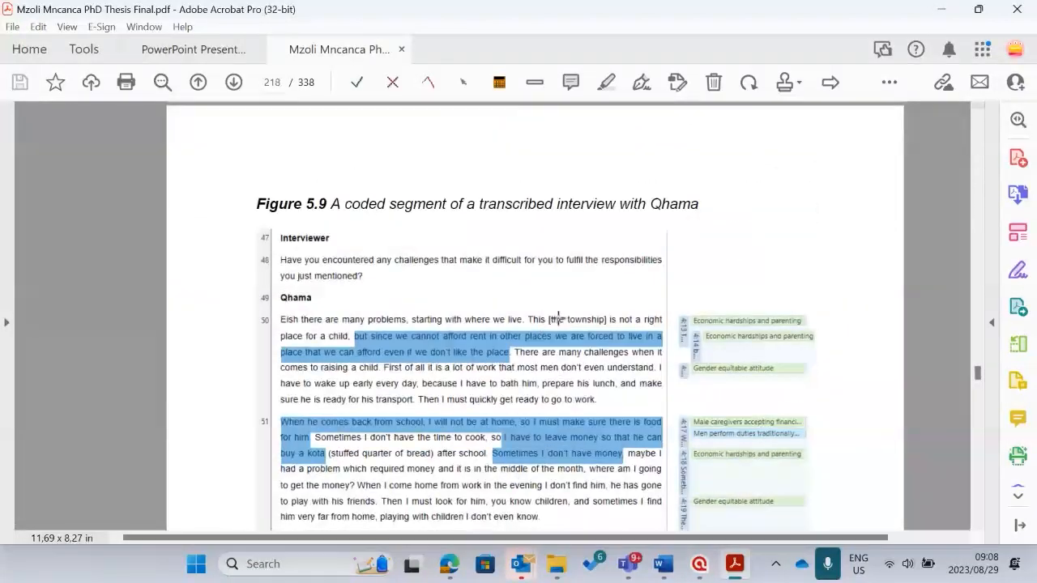
scroll(669, 305, up, 5)
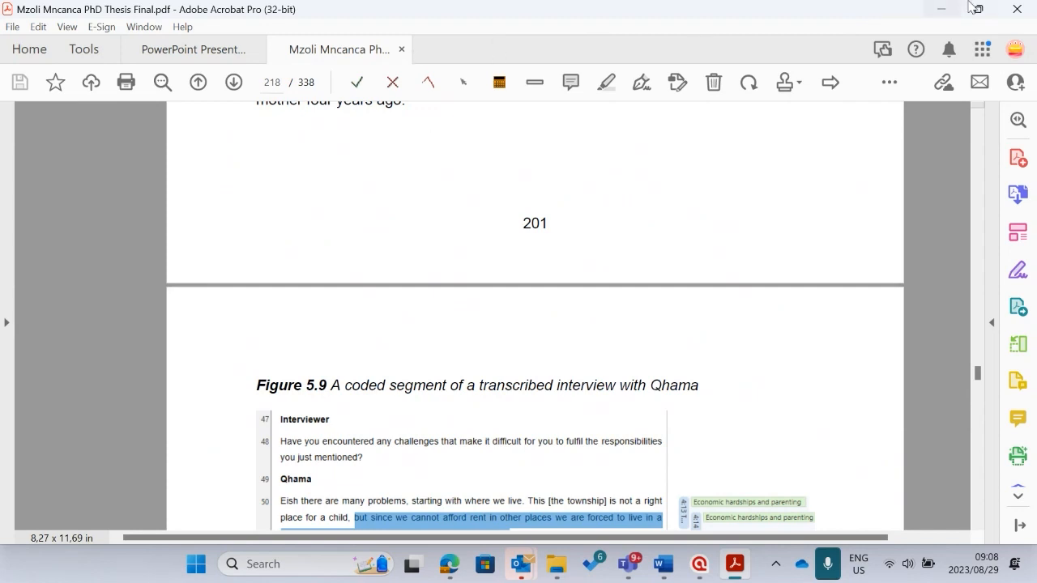
Switch to the ATLAS.TI Workshop document in Word and review its list of visualisations for a dissertation or thesis.
click(942, 9)
scroll(502, 222, up, 1)
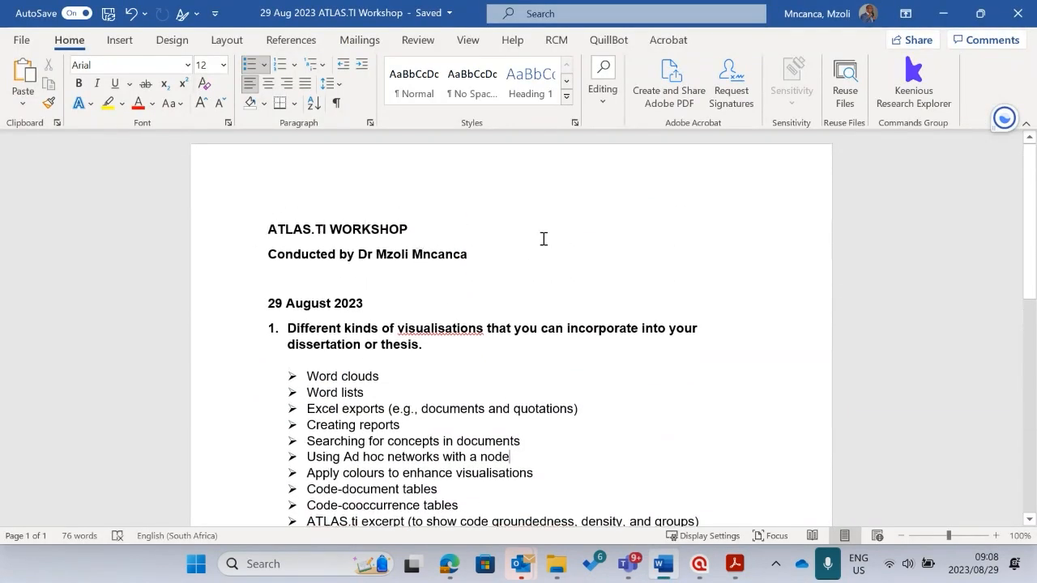
scroll(503, 307, down, 3)
scroll(348, 330, up, 2)
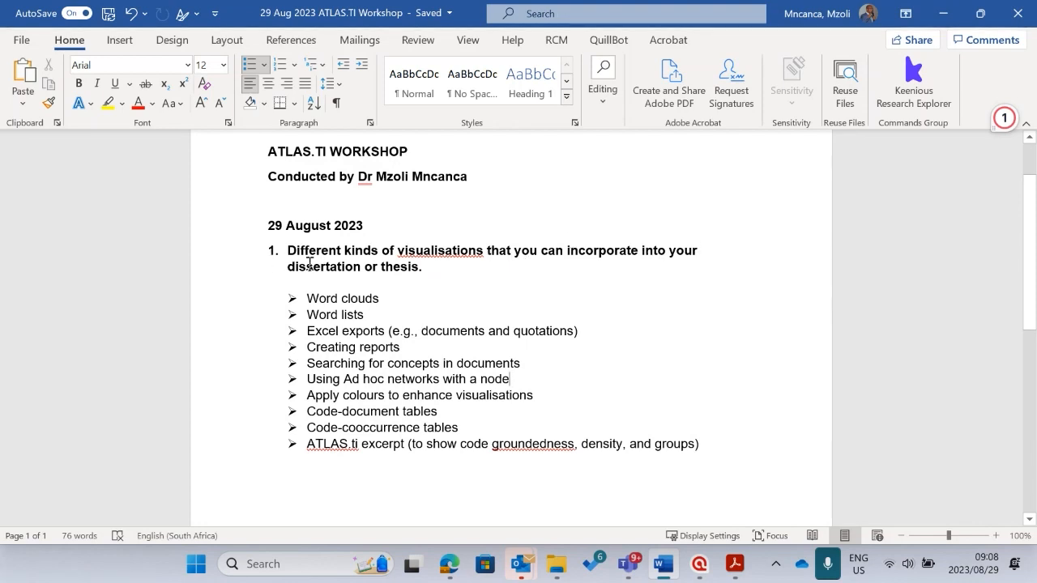
scroll(486, 277, down, 2)
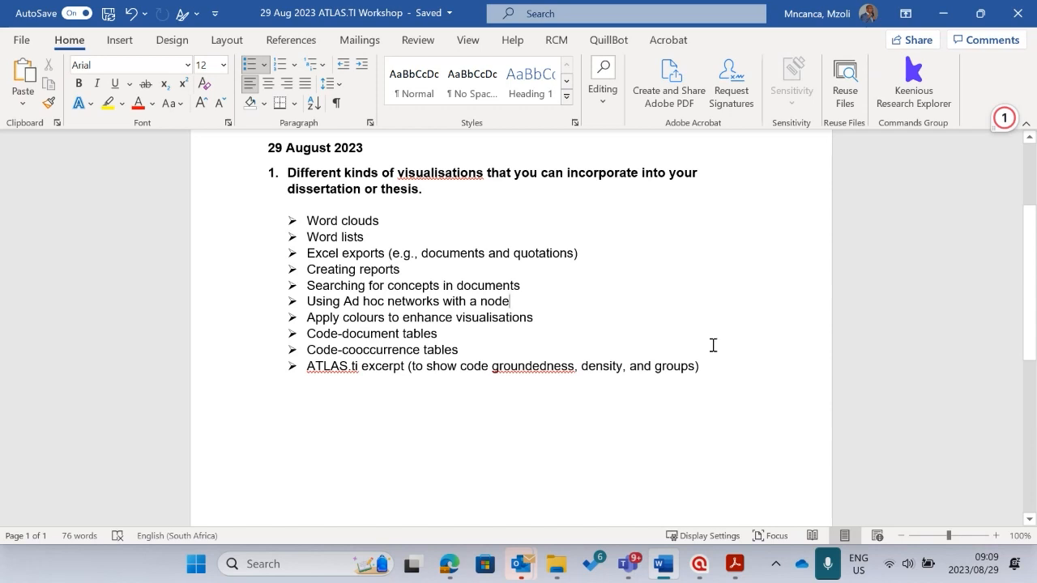
drag(226, 228, 216, 374)
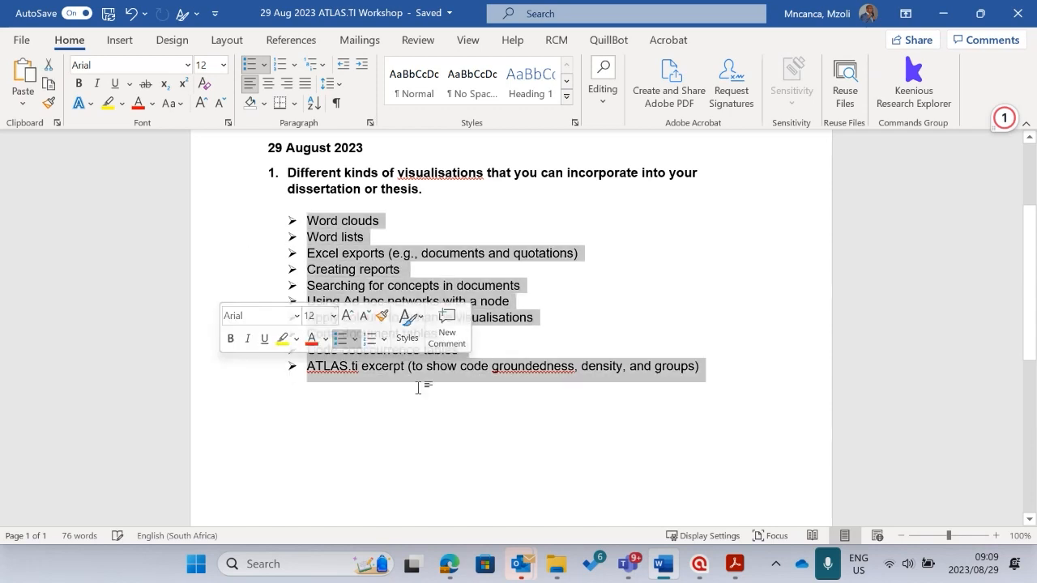
click(704, 425)
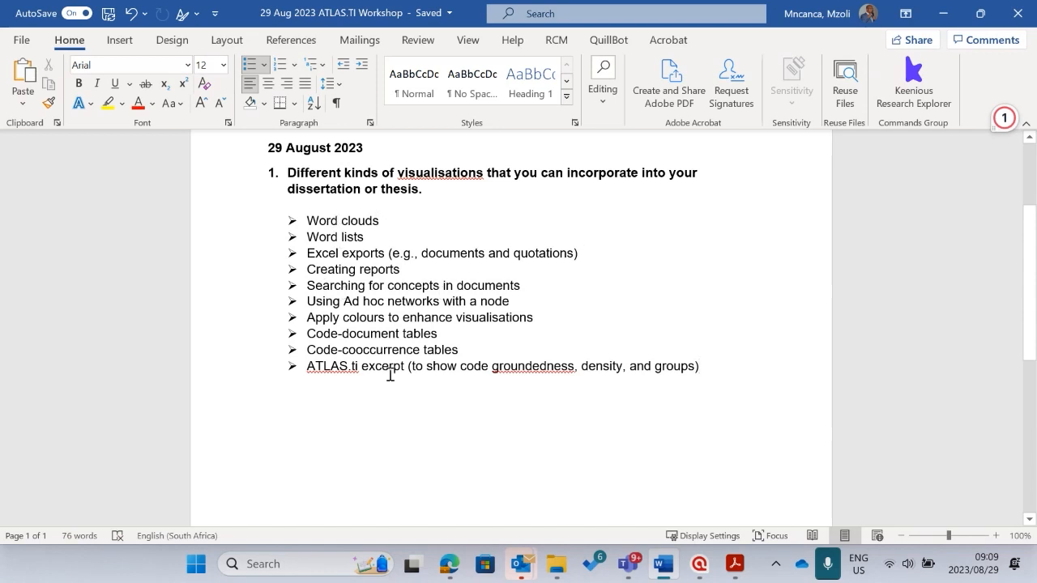
scroll(430, 404, up, 3)
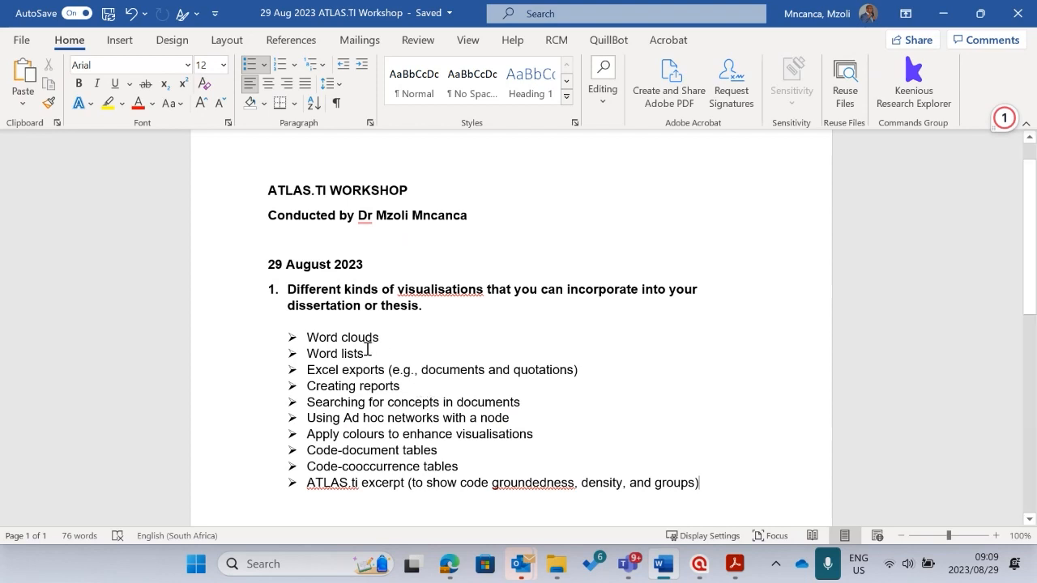
scroll(367, 348, down, 1)
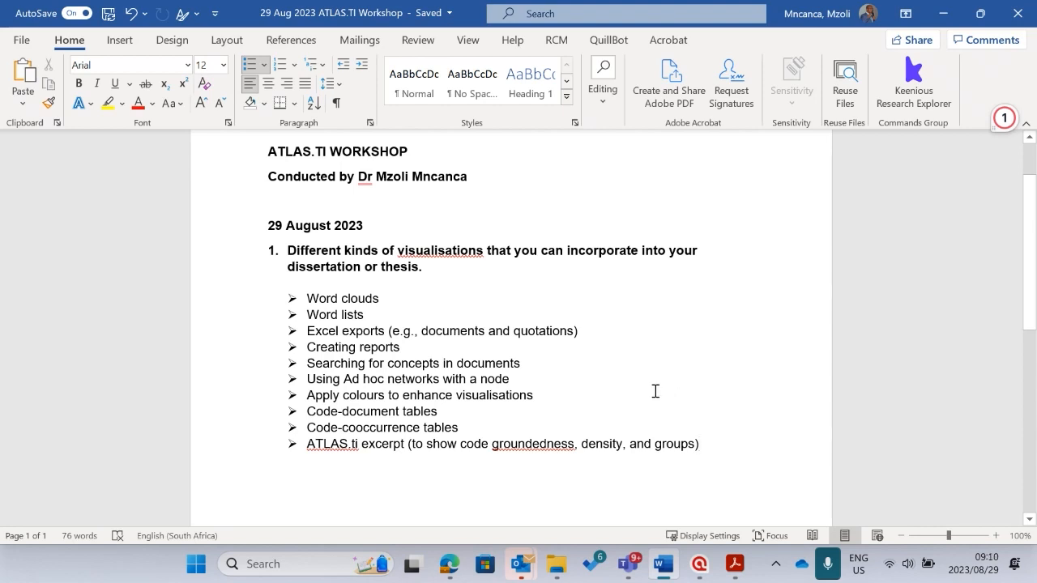
Highlight the "Word clouds" bullet in yellow.
click(359, 298)
click(215, 305)
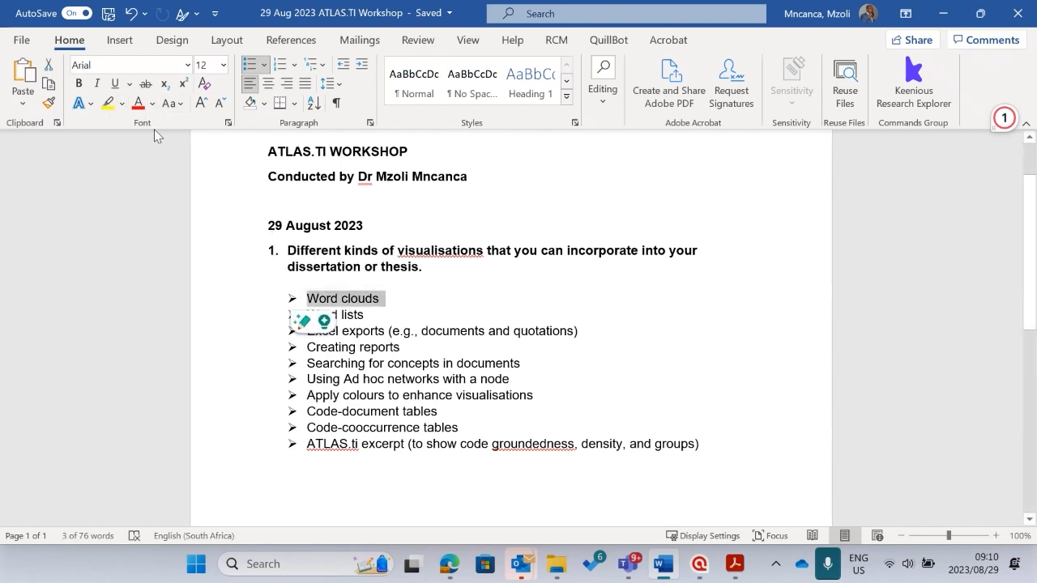
click(445, 347)
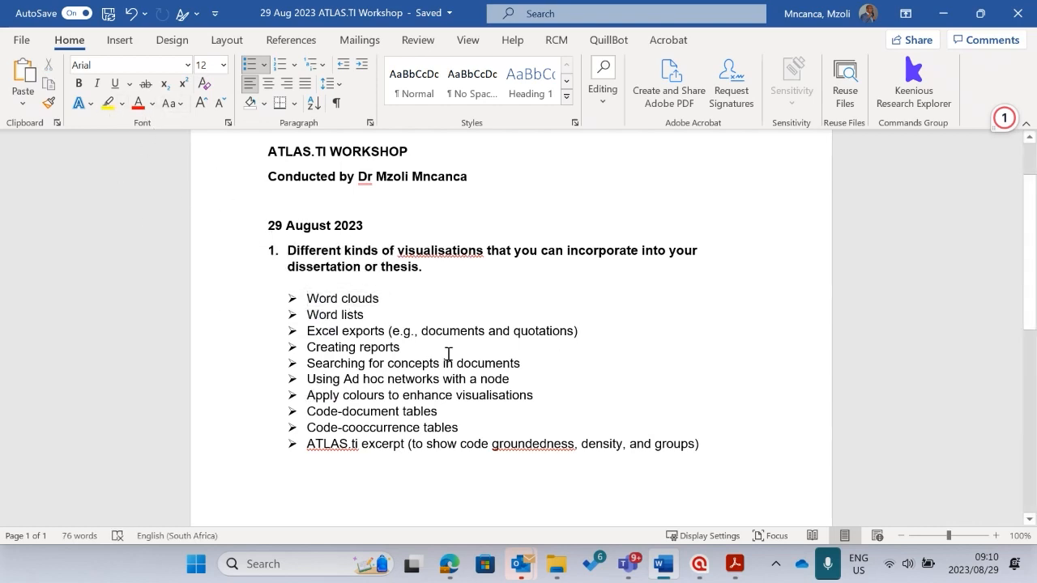
click(246, 305)
click(110, 102)
click(262, 194)
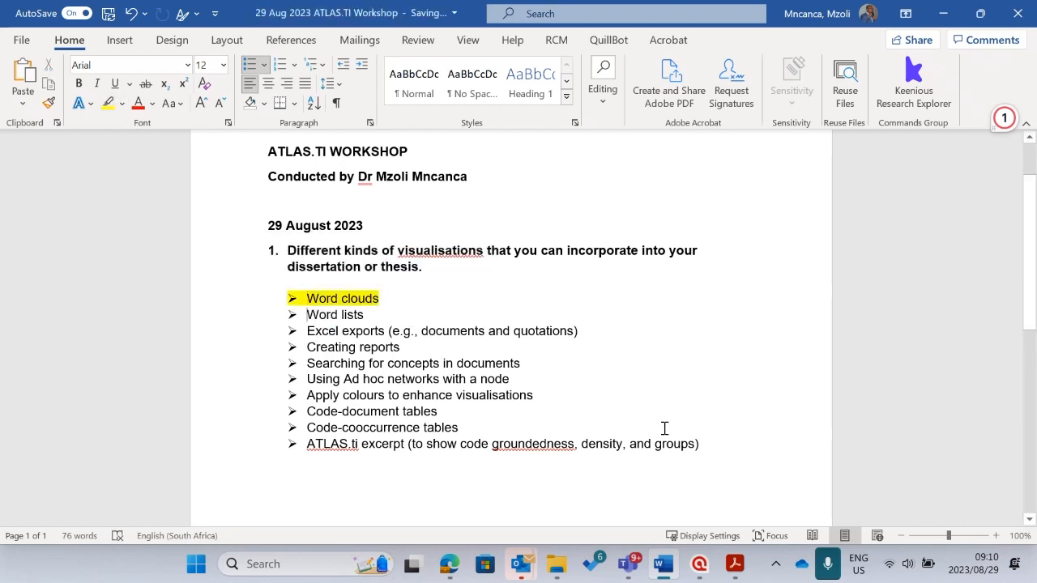
Switch to ATLAS.ti in a maximised window, close the current project and reopen "Perspectives of ECD Practitioners in Free State".
drag(1036, 24, 794, 174)
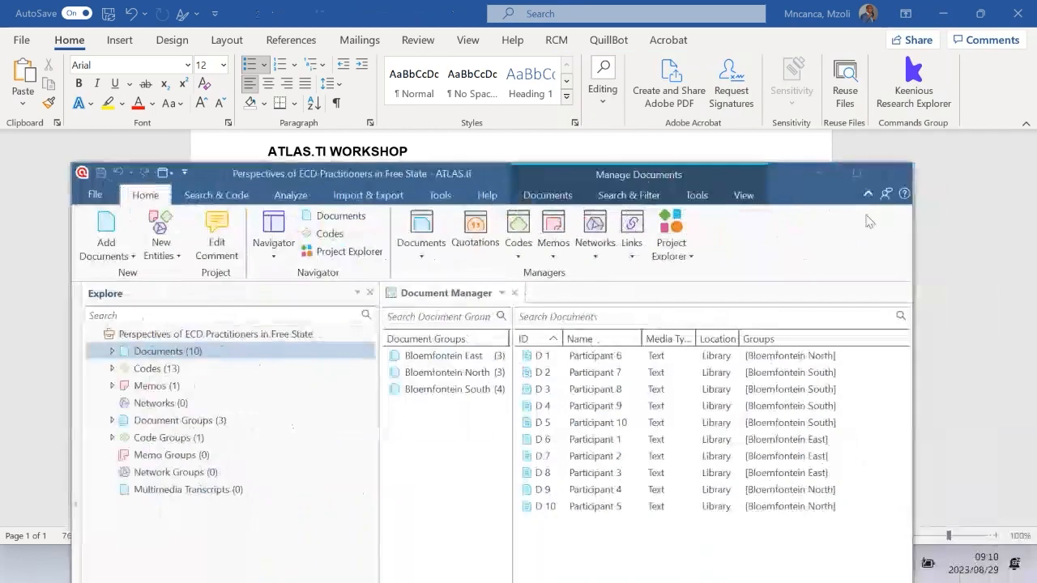
click(856, 175)
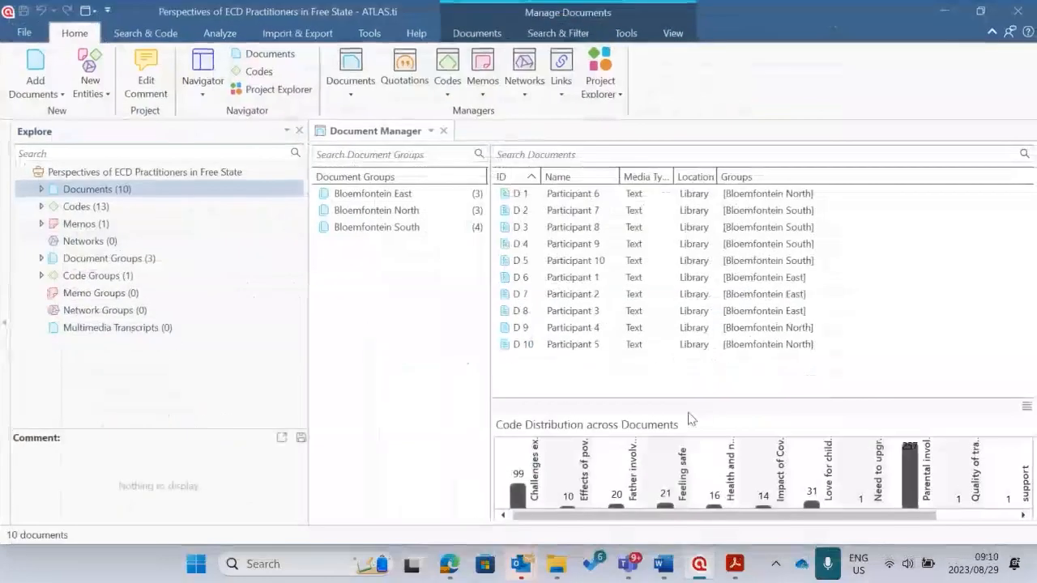
click(24, 33)
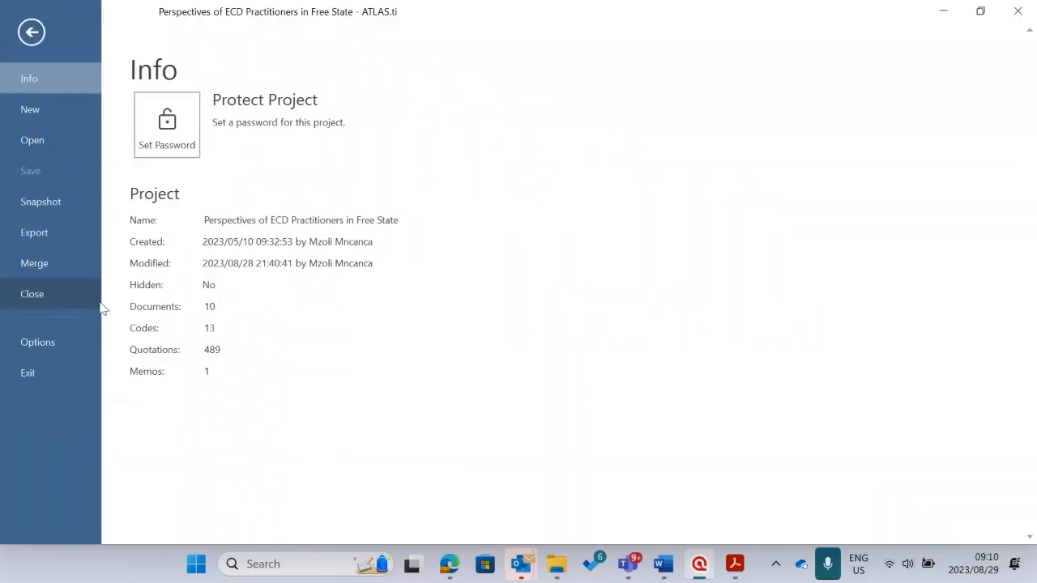
click(35, 294)
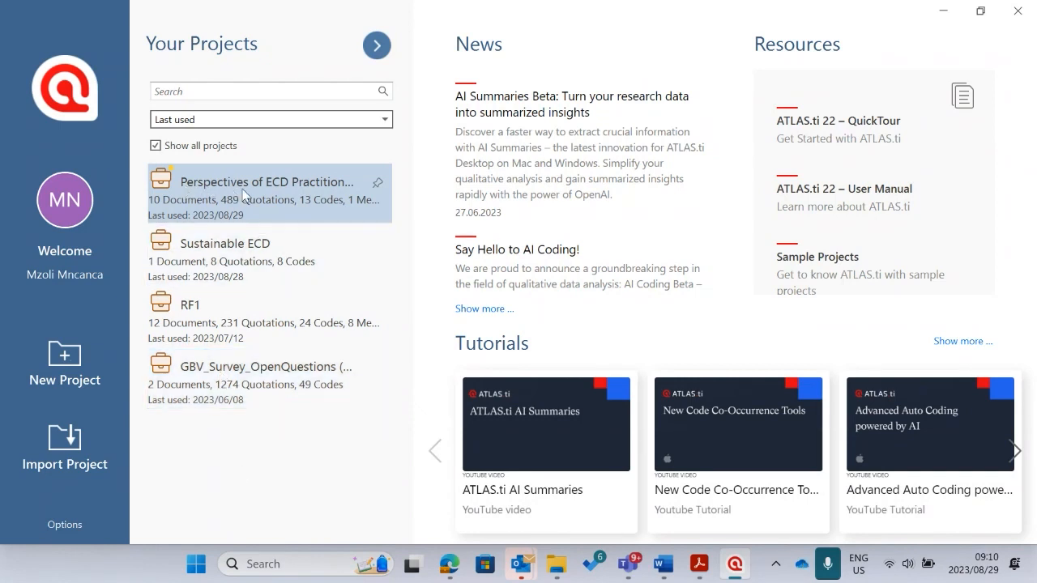
mouse_move(244, 195)
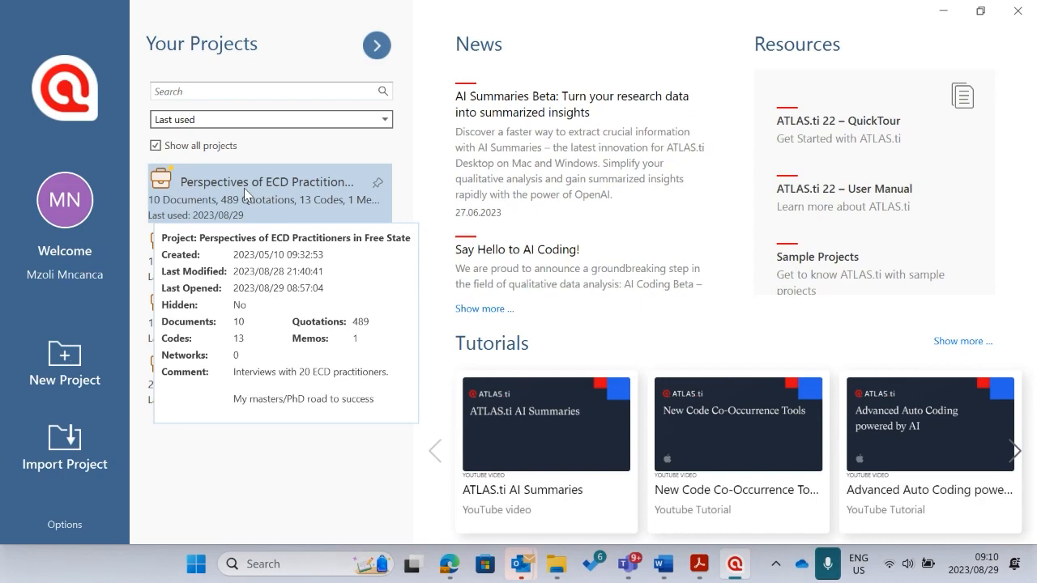
click(244, 188)
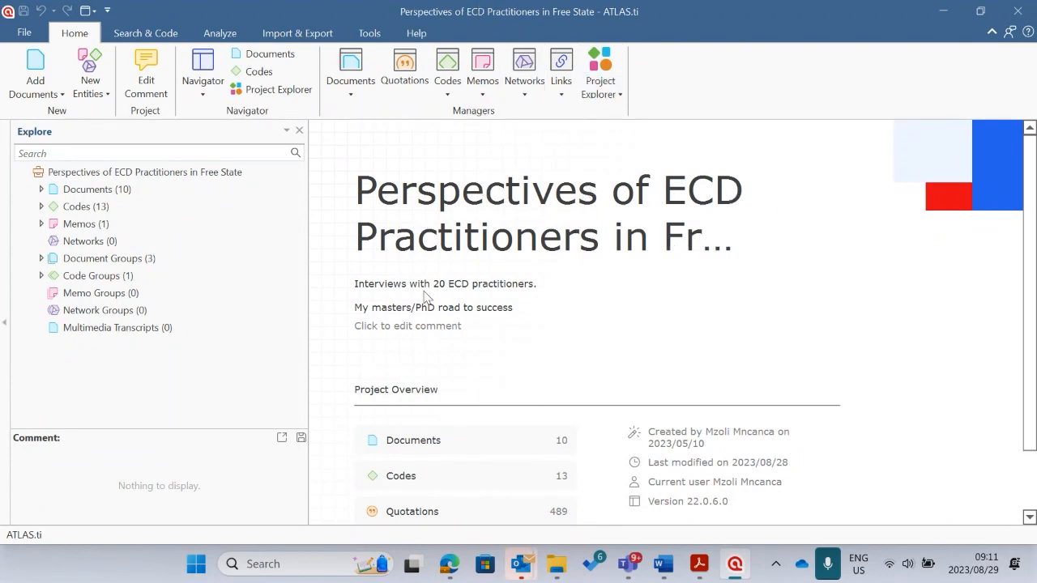
Examine the project's comment and its overview of documents, codes, quotations, memos and networks.
scroll(484, 381, down, 1)
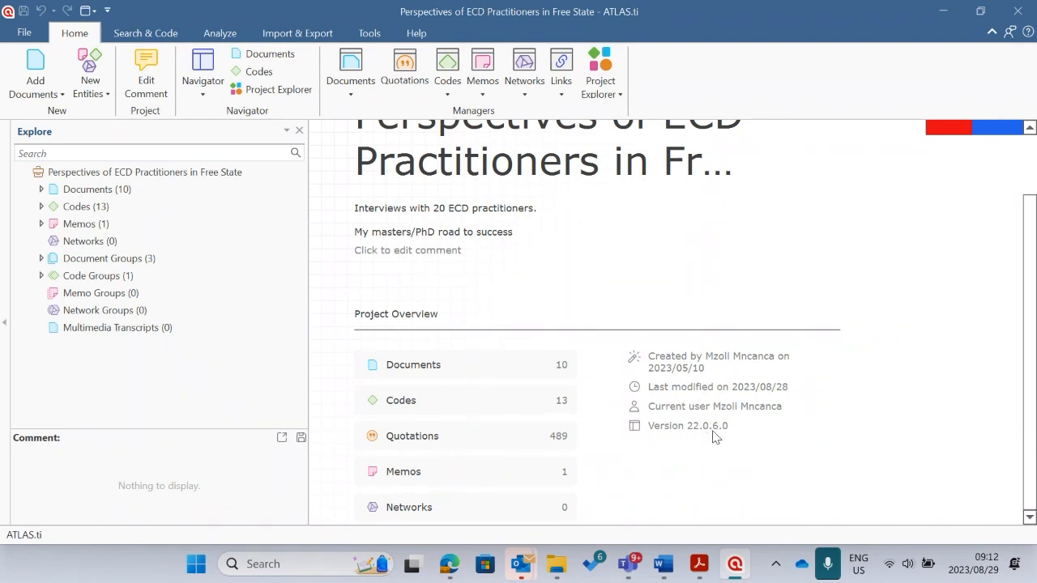
scroll(778, 289, up, 1)
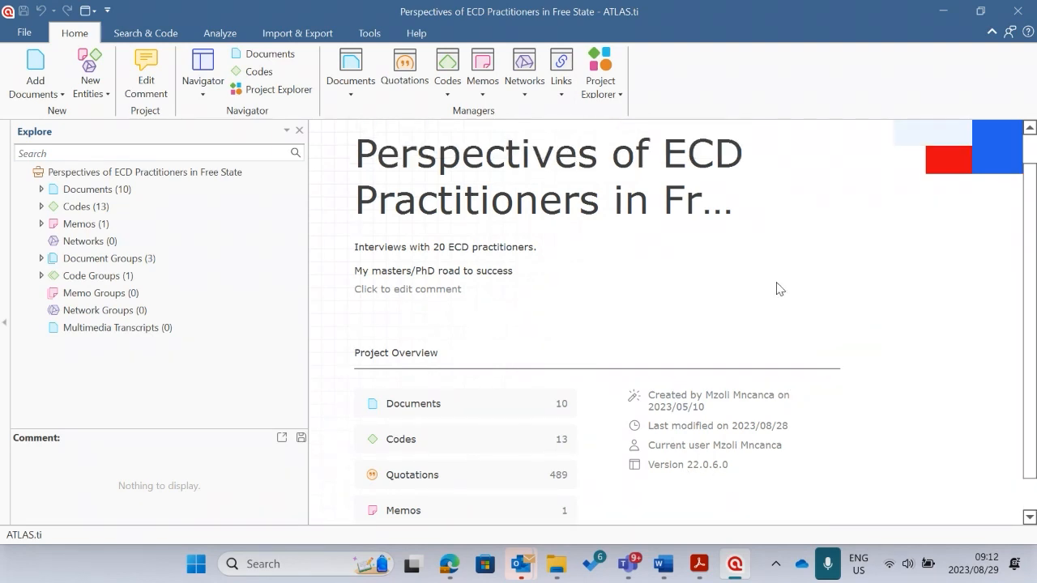
scroll(778, 290, up, 1)
scroll(778, 290, down, 1)
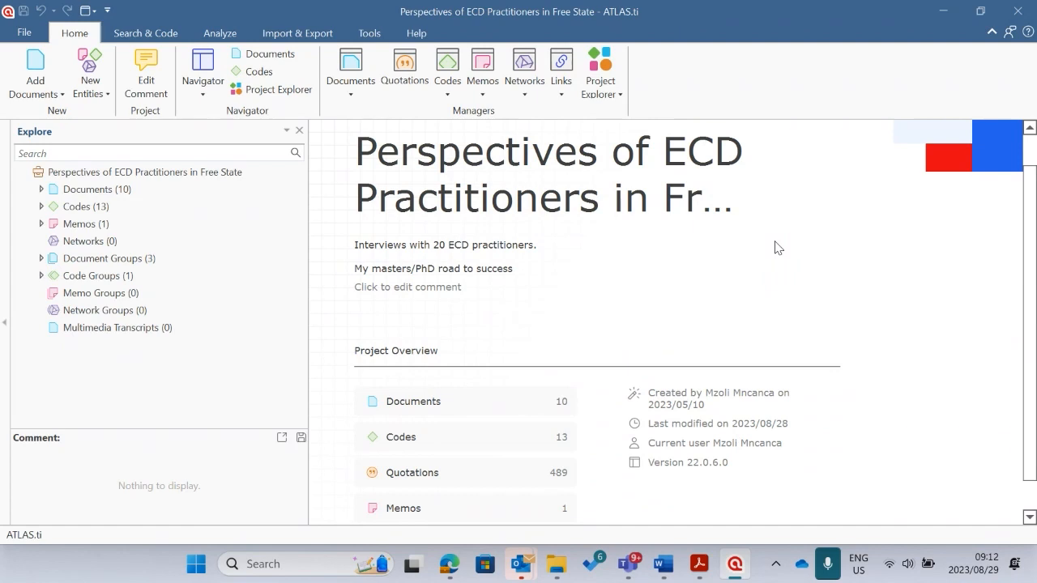
scroll(776, 247, down, 1)
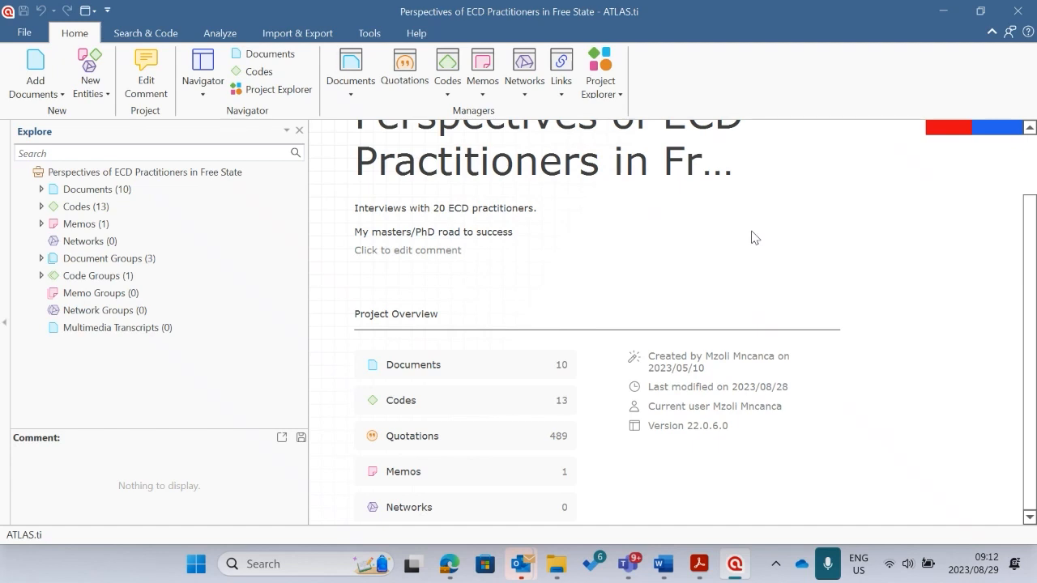
scroll(664, 235, up, 2)
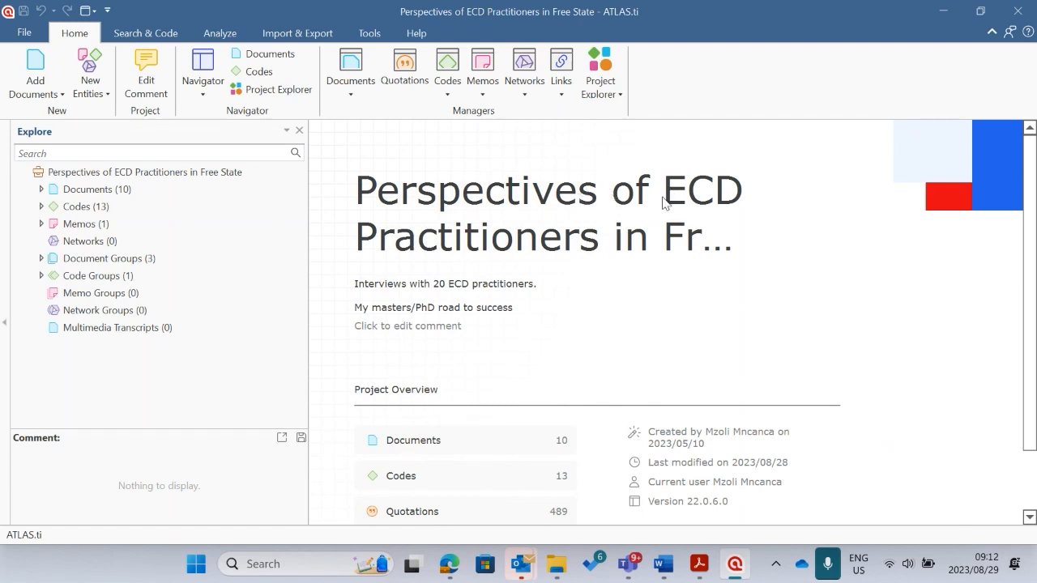
scroll(486, 394, down, 1)
scroll(440, 412, down, 1)
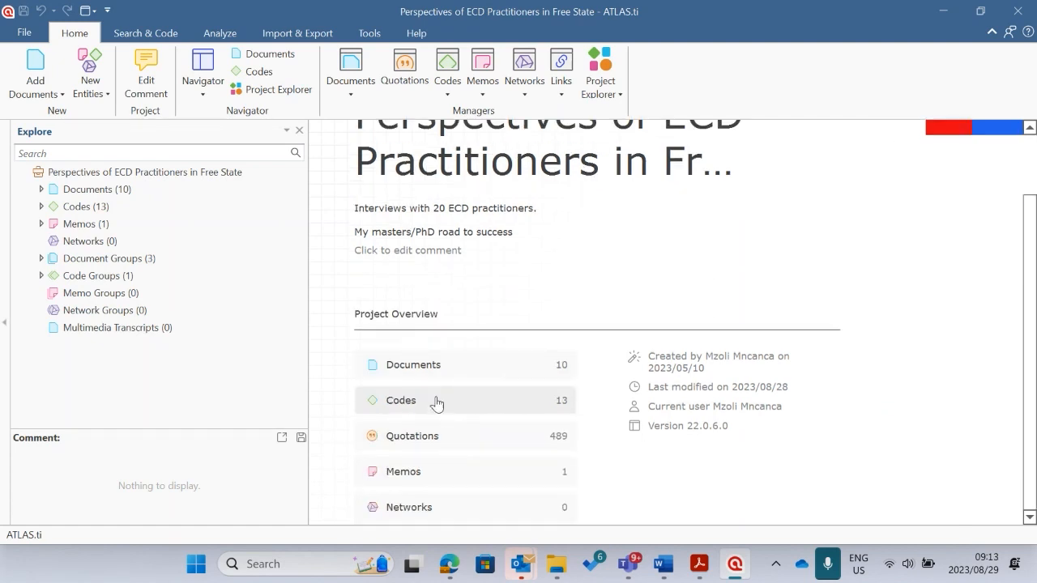
scroll(430, 435, up, 2)
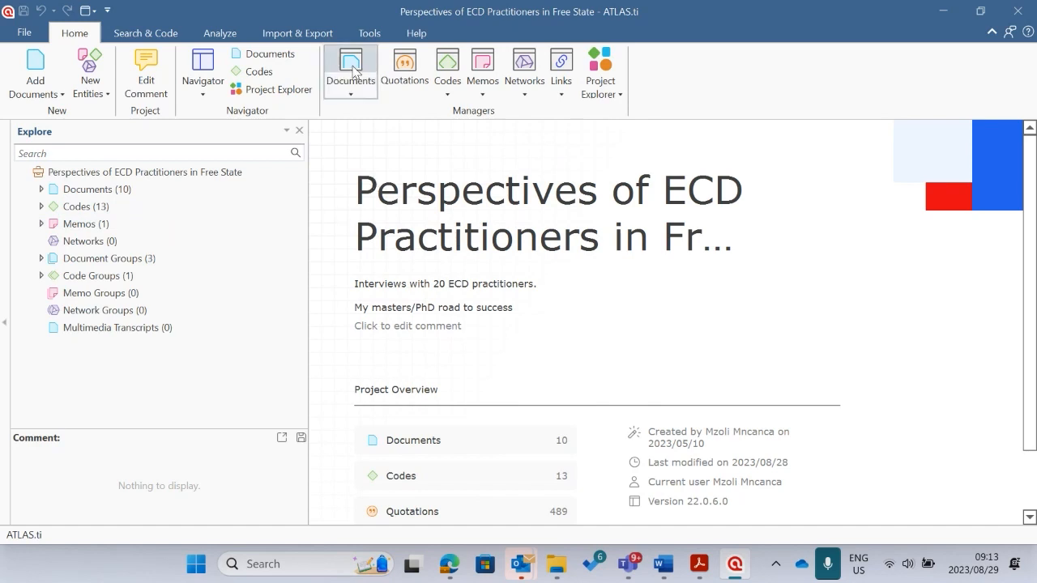
Generate a word cloud from the Document Manager for the document D6: Participant 1.
click(351, 69)
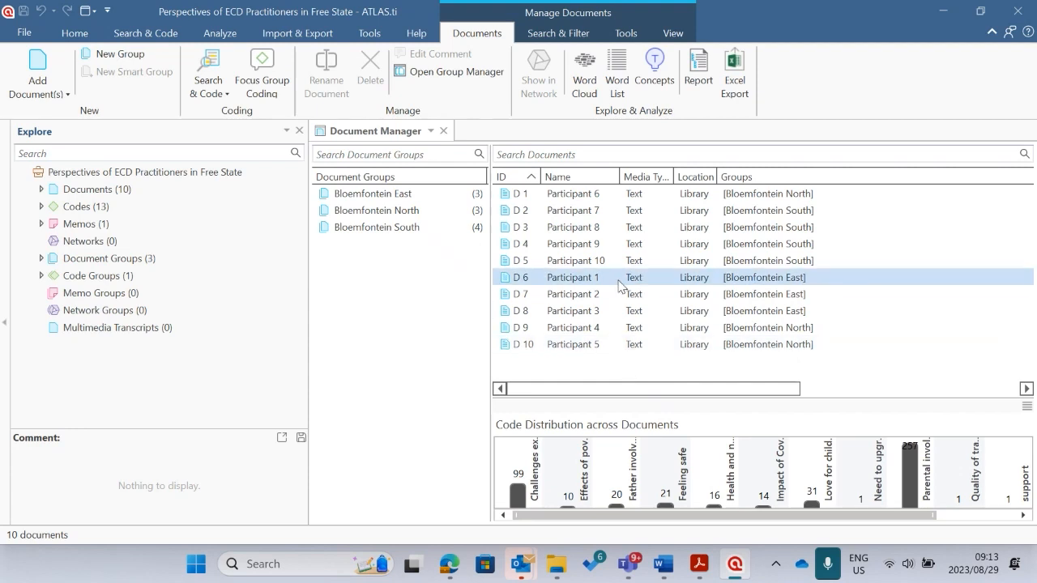
click(586, 79)
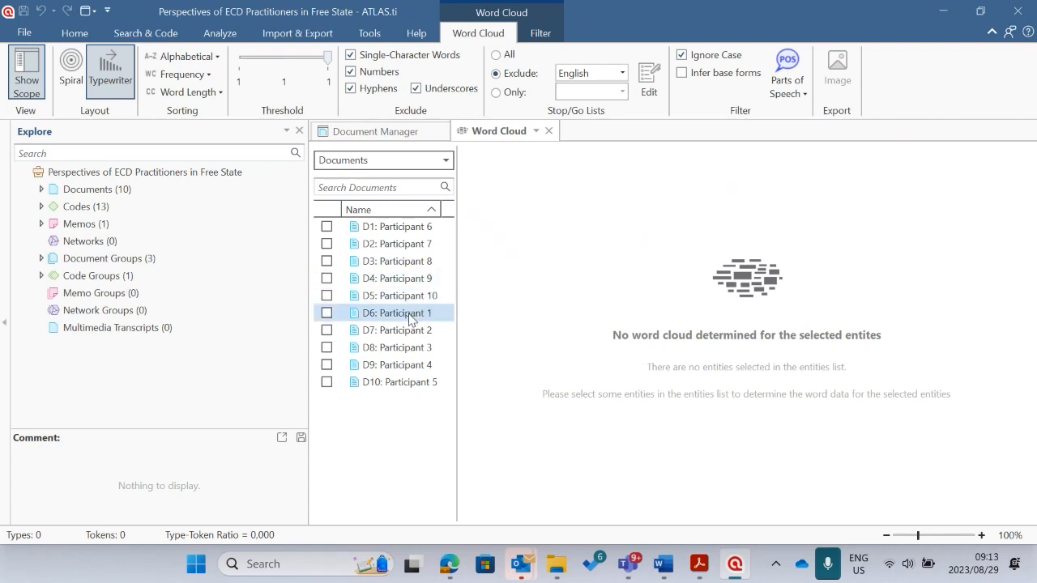
click(328, 315)
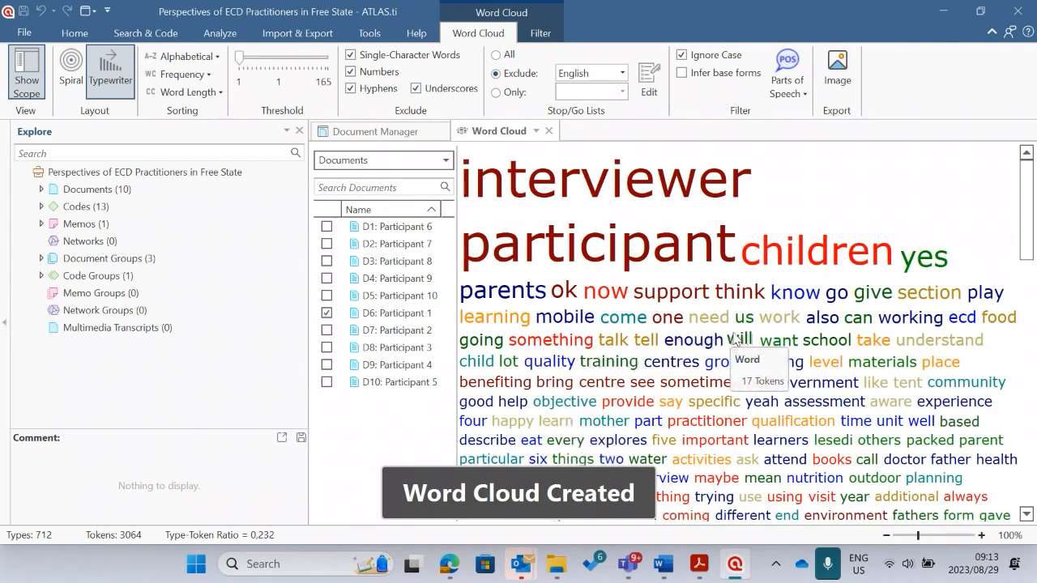
Look through the word cloud, raise its minimum threshold to 9 and change its layout to Spiral.
scroll(781, 303, down, 1)
scroll(782, 304, down, 5)
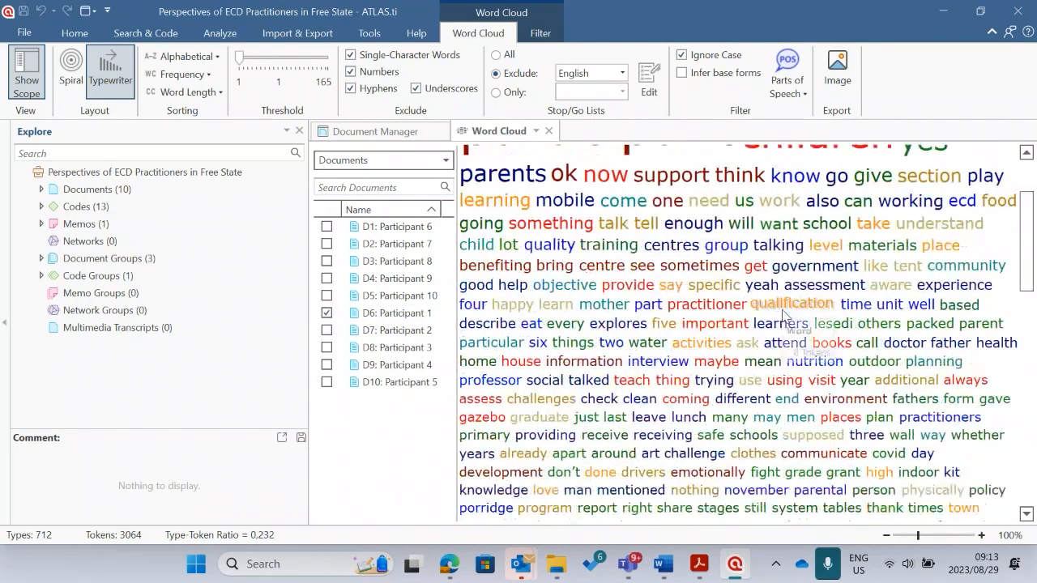
scroll(784, 324, down, 10)
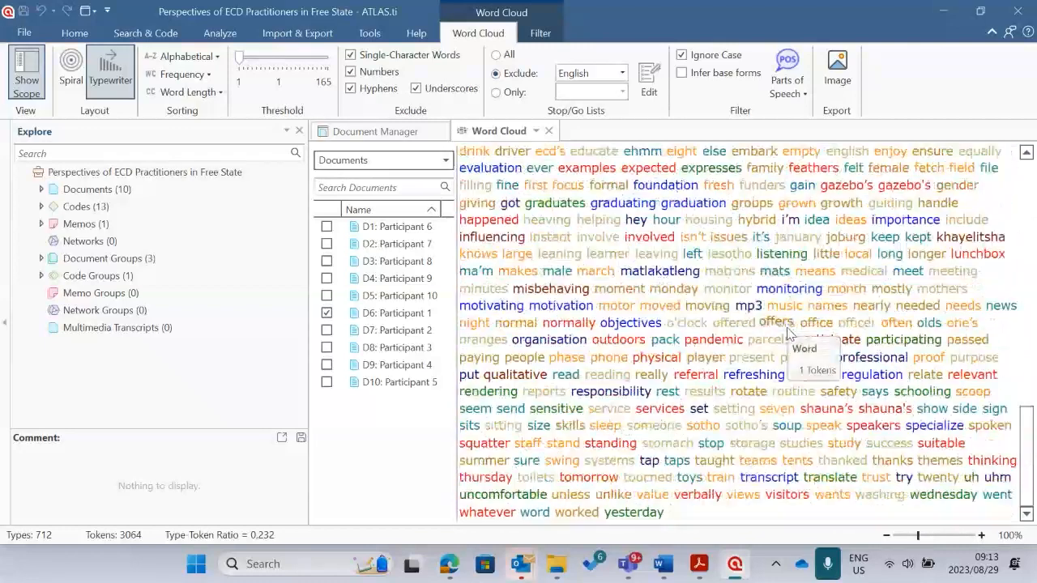
scroll(788, 334, up, 1)
scroll(787, 334, up, 15)
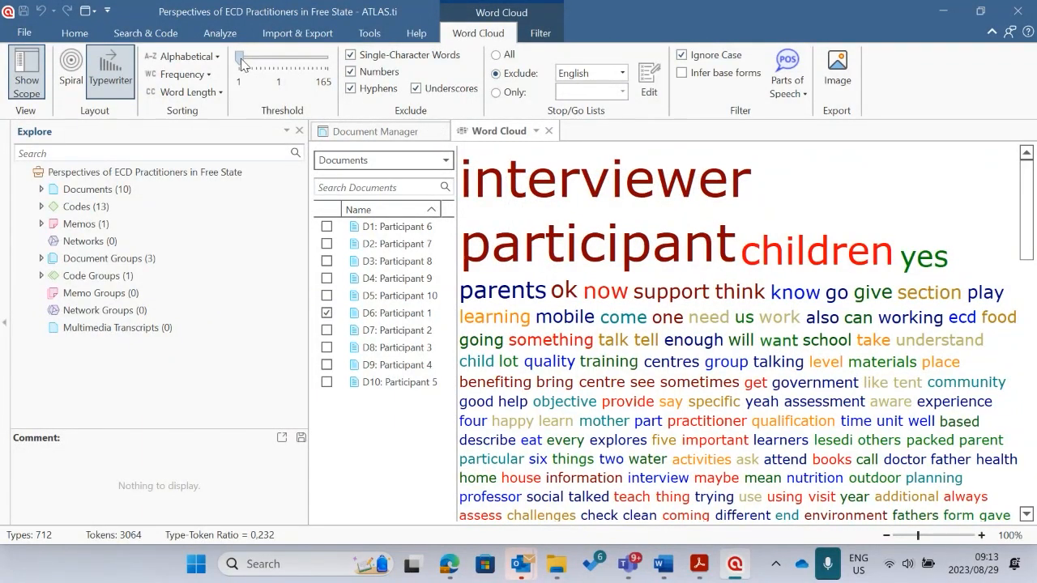
drag(244, 64, 247, 66)
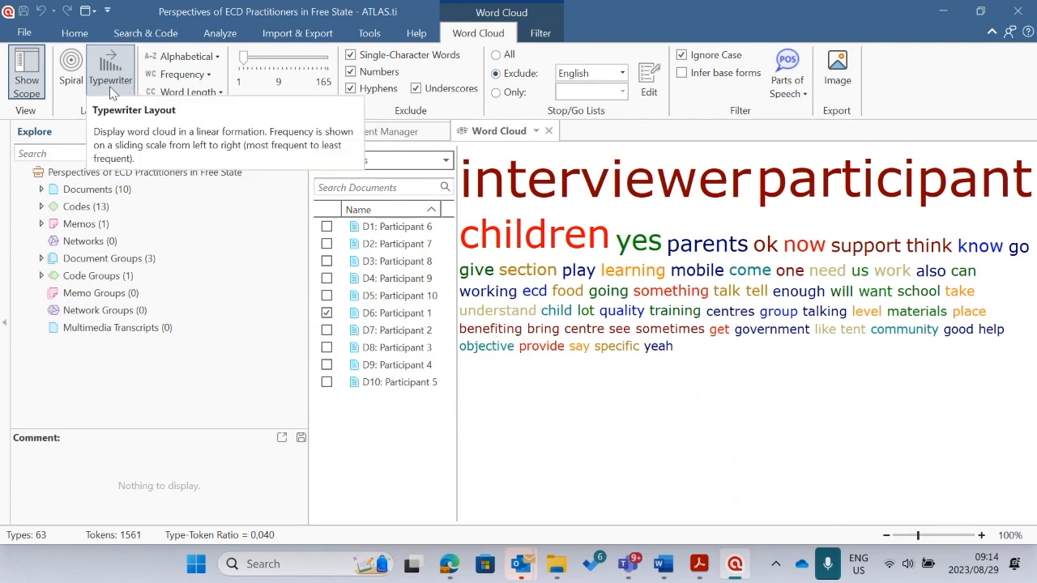
click(68, 71)
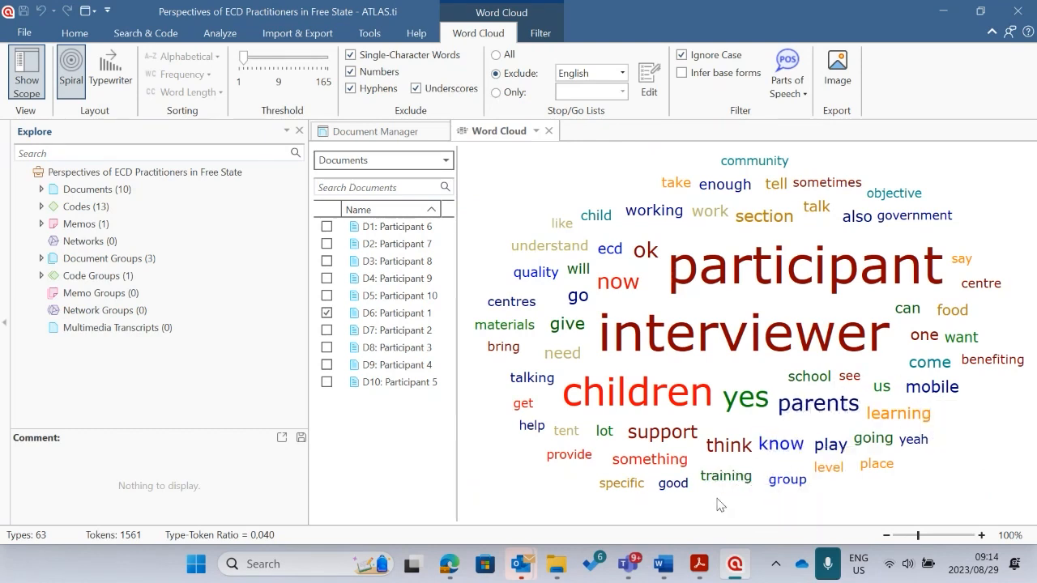
Change the word cloud's layout to Typewriter and exclude auxiliaries from its parts of speech.
mouse_move(661, 435)
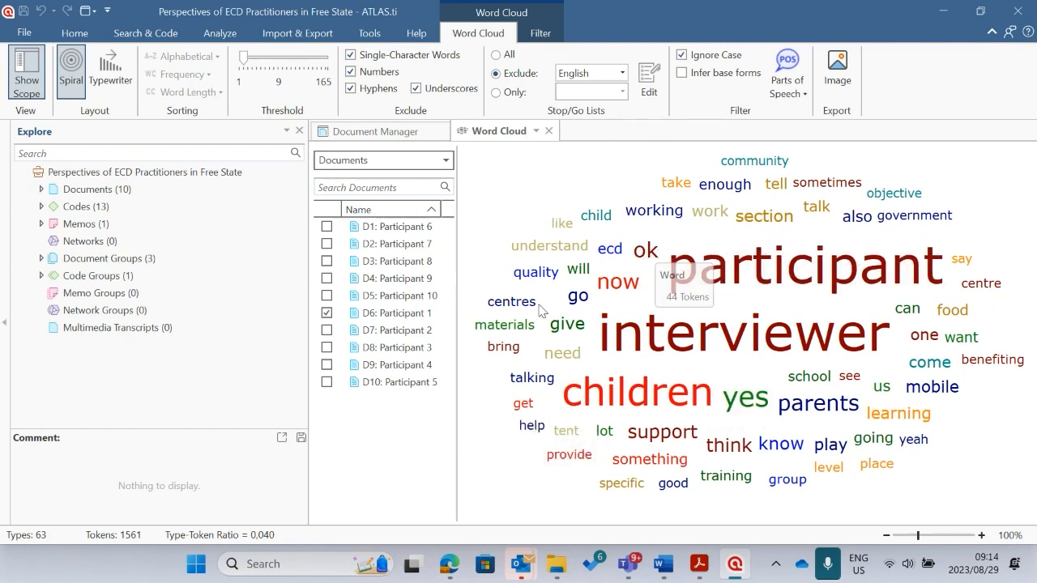
click(110, 79)
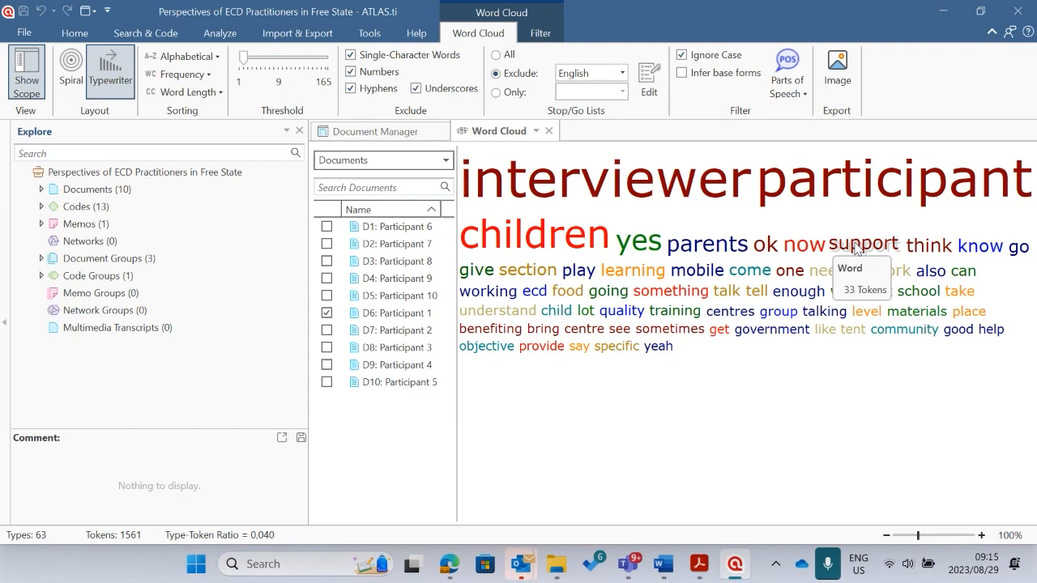
click(787, 86)
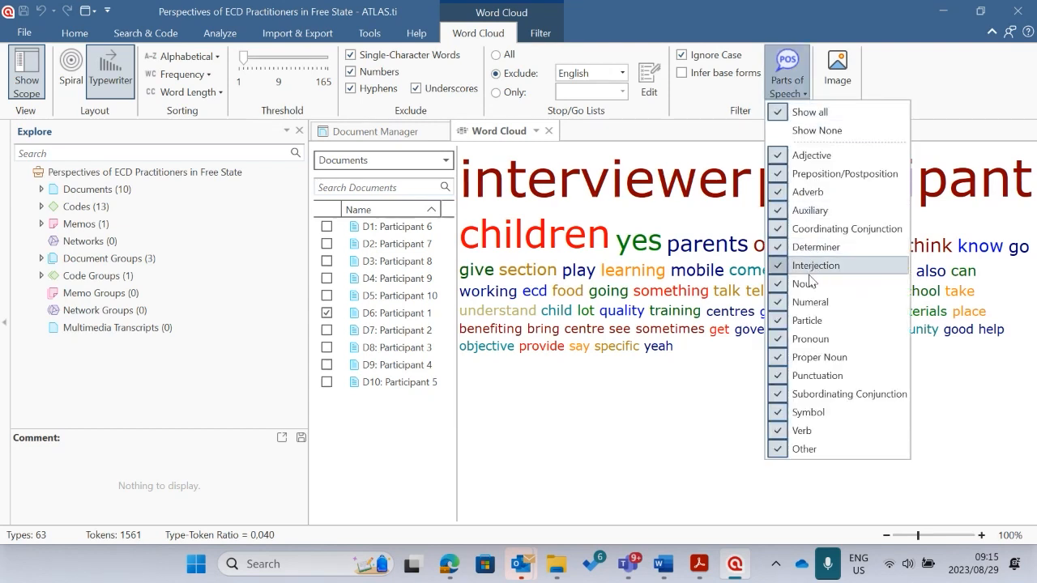
click(779, 212)
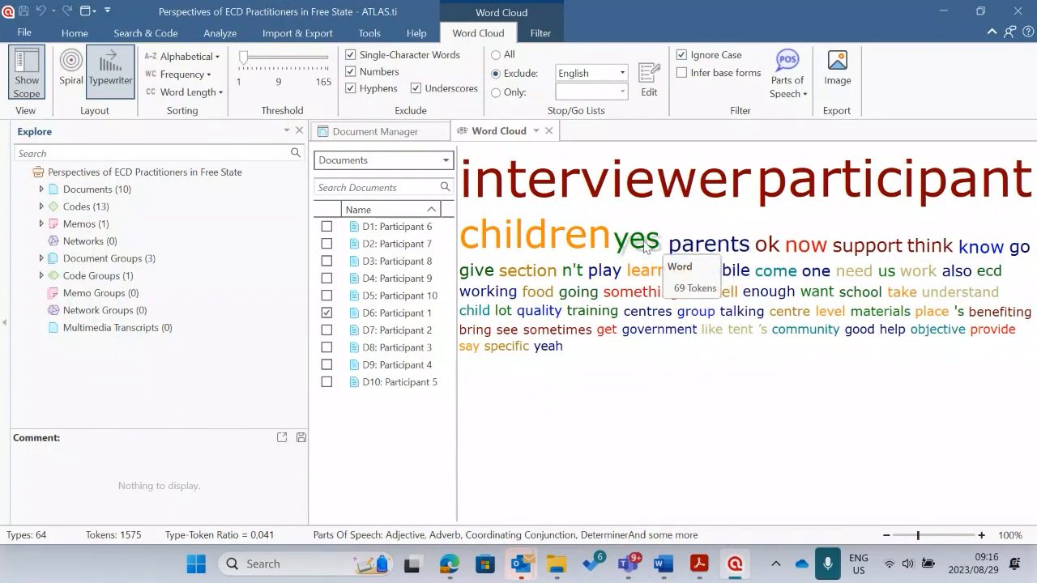
Filter the word cloud to show only verbs and lower its minimum threshold to 3.
click(788, 81)
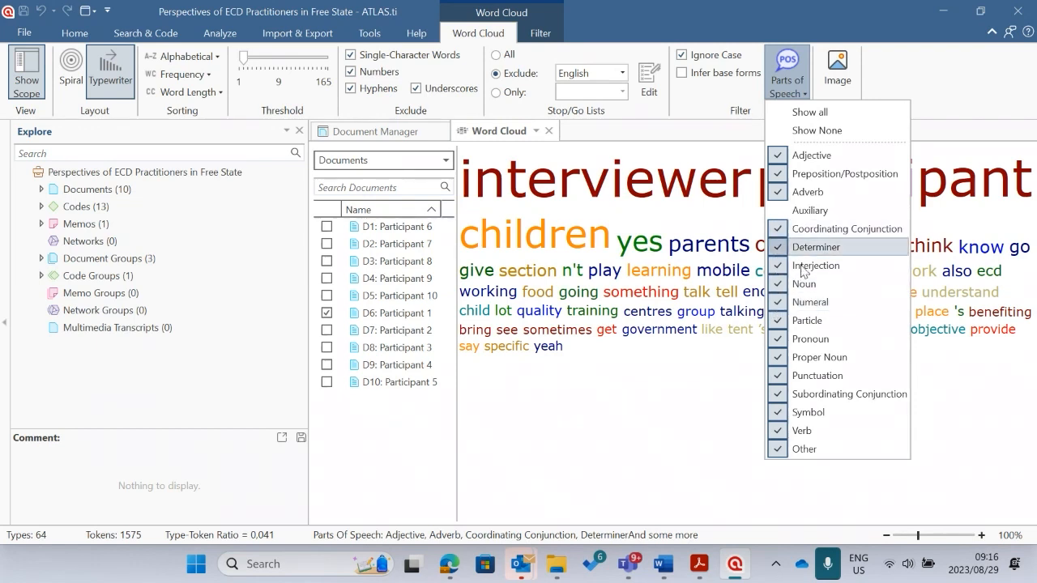
click(828, 136)
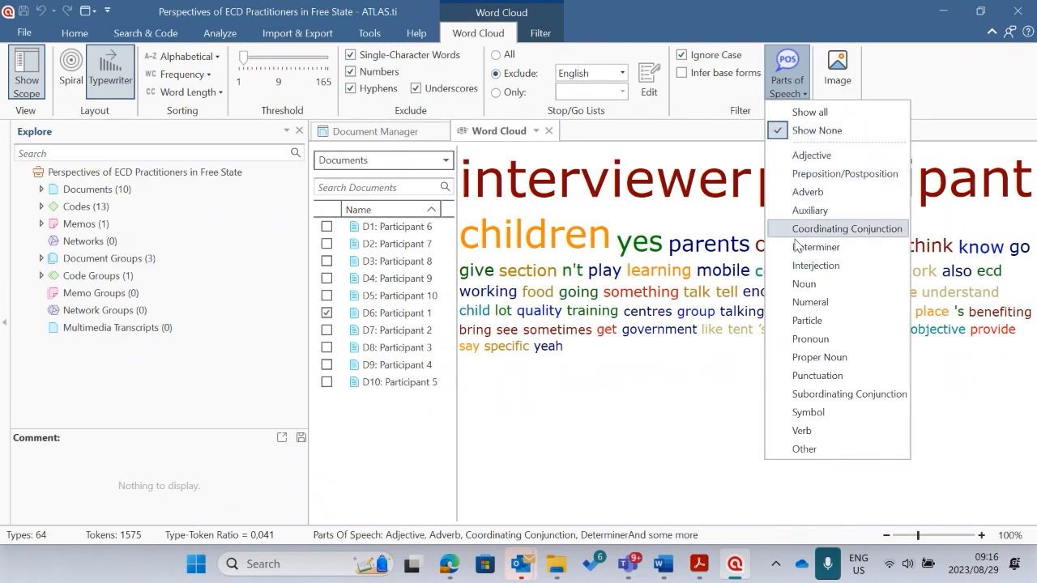
click(805, 433)
click(682, 416)
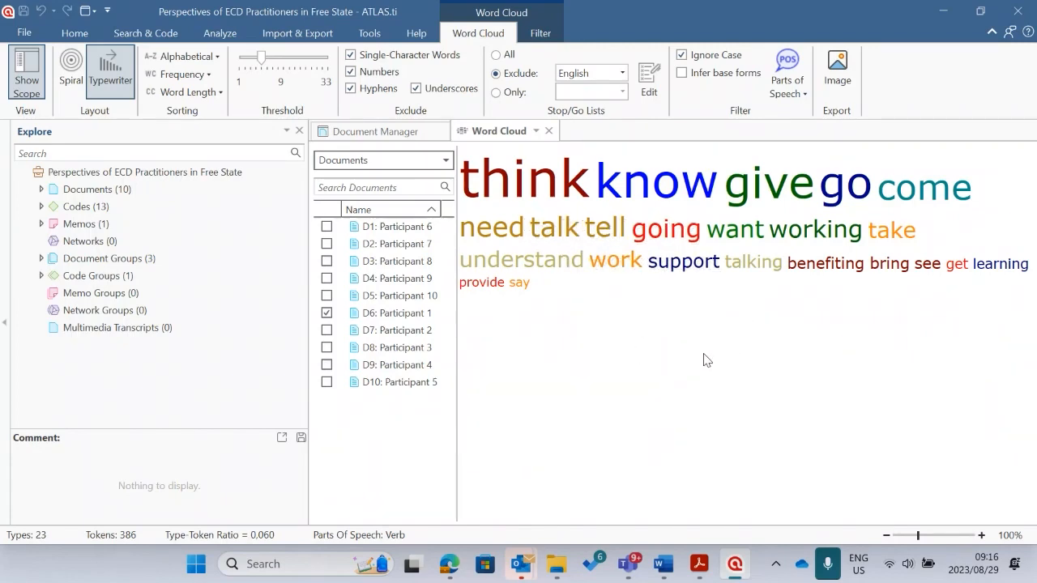
drag(264, 62, 247, 68)
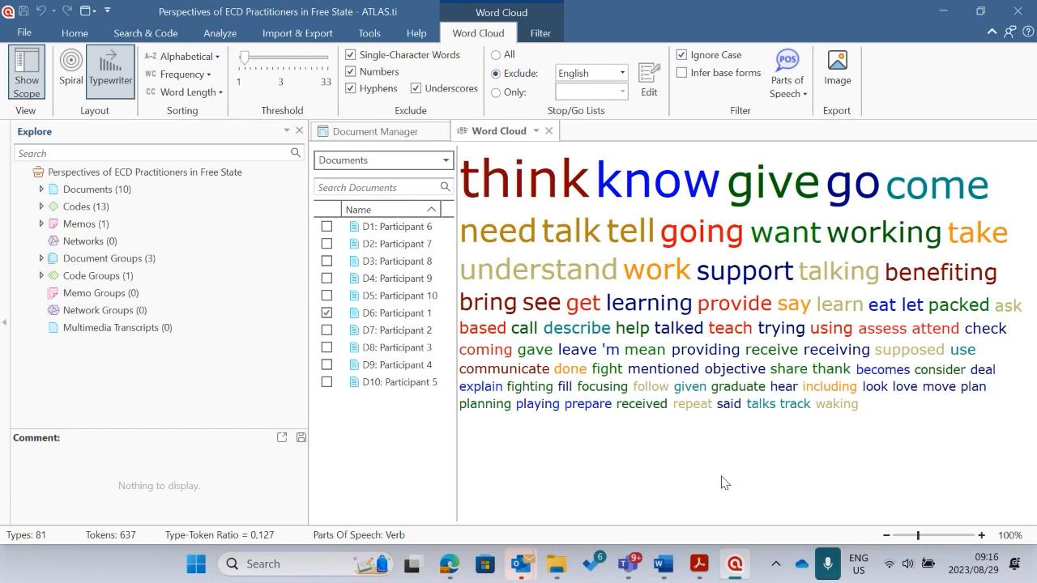
Add D7: Participant 2 and D8: Participant 3 to the word cloud and raise its minimum threshold to 11.
click(327, 330)
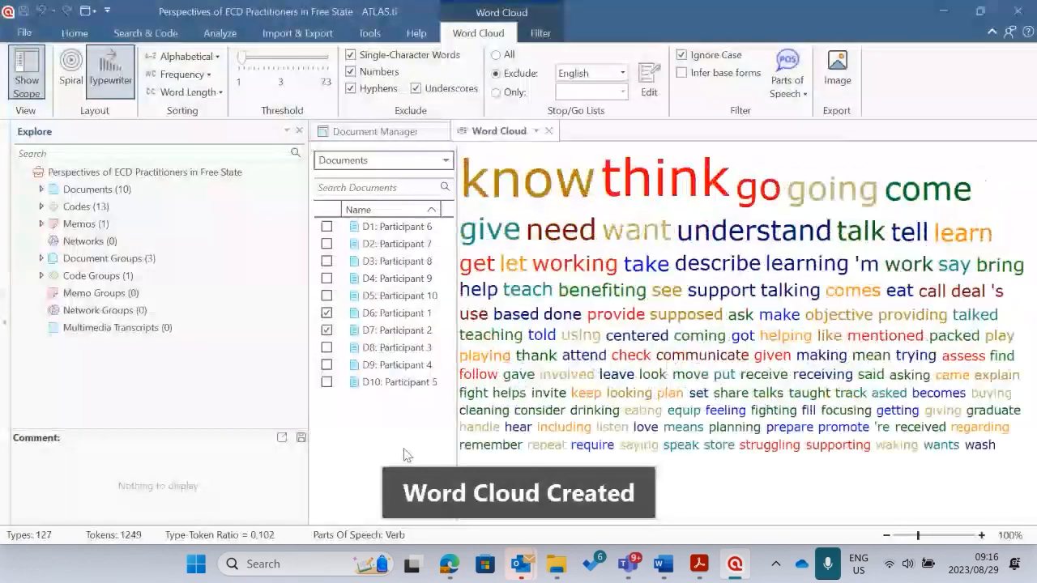
click(327, 348)
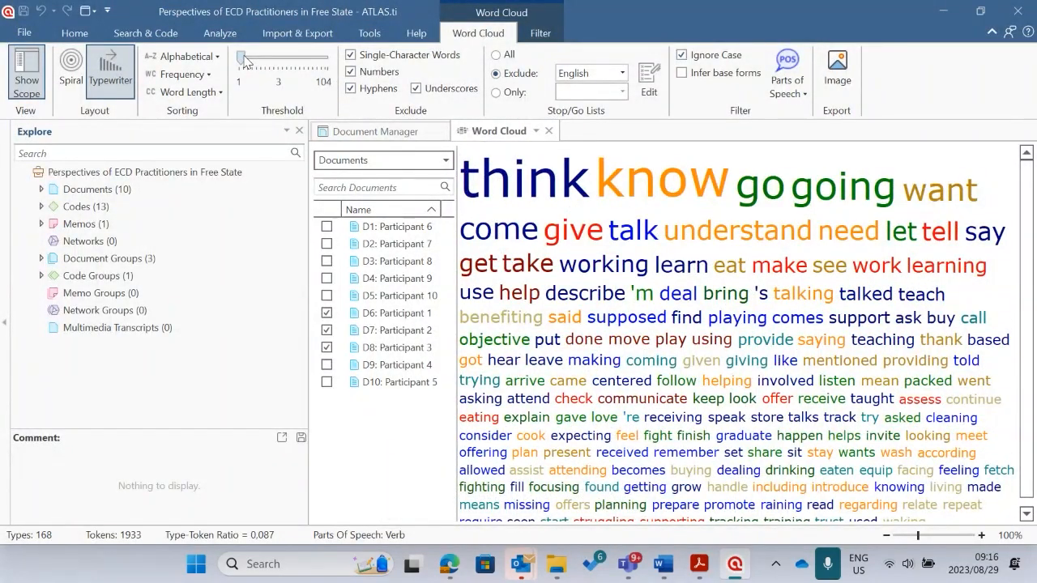
drag(245, 61, 251, 64)
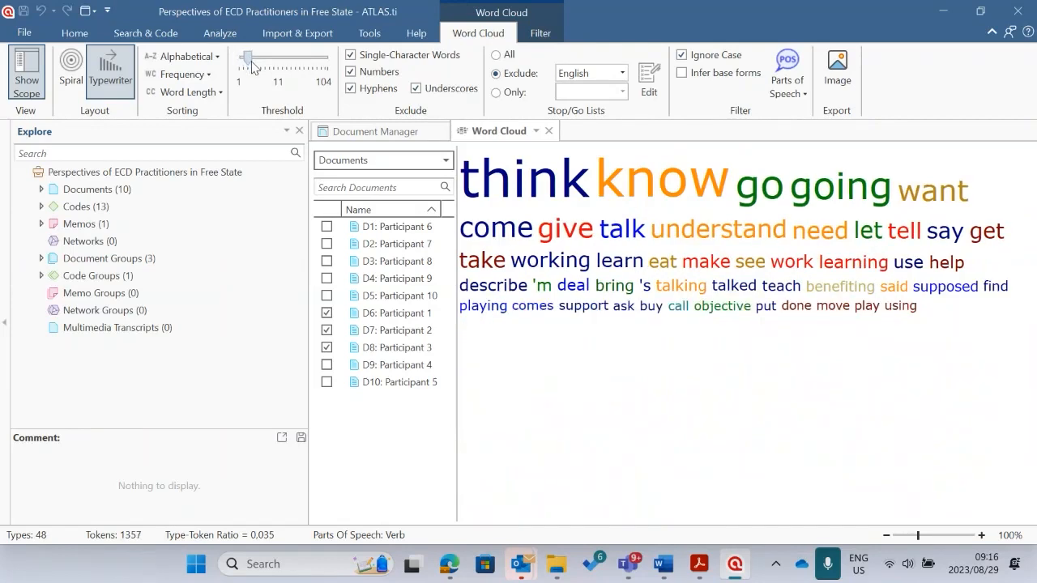
Set the word cloud to the Spiral layout and view the image export settings without saving a file.
click(71, 71)
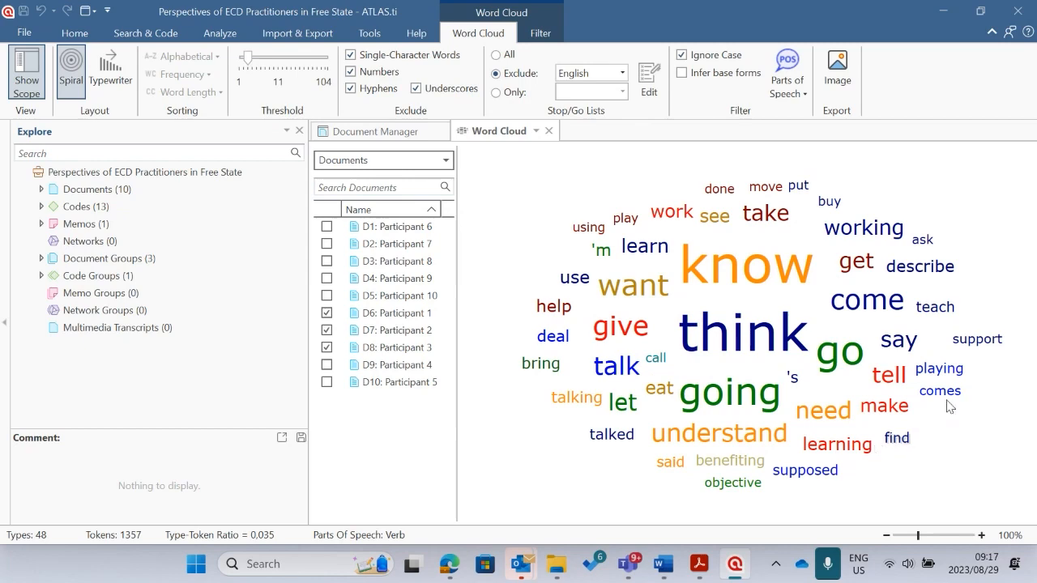
click(845, 63)
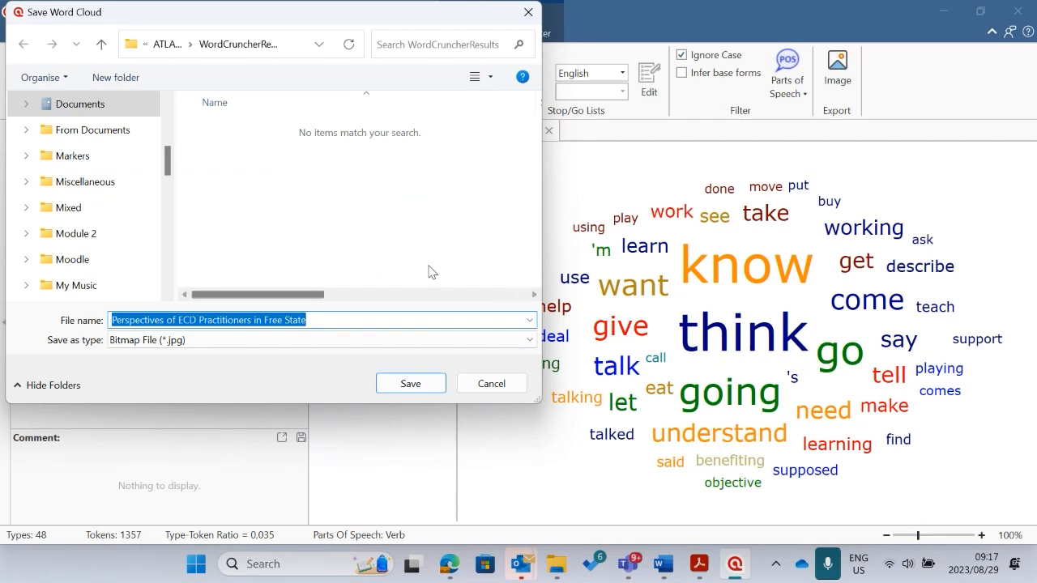
click(494, 389)
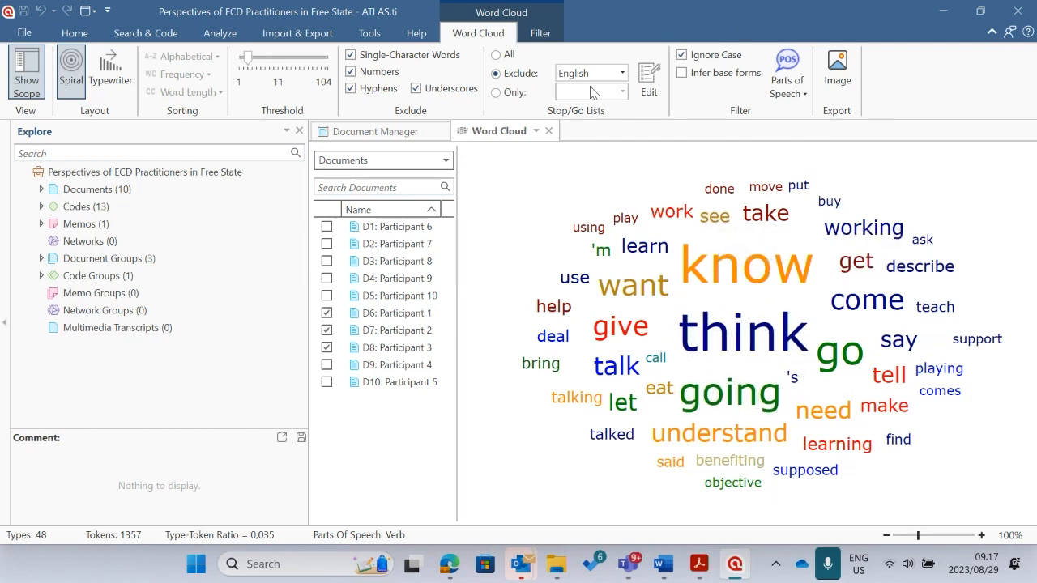
Generate a word list from the Document Manager for the document D6: Participant 1.
click(75, 33)
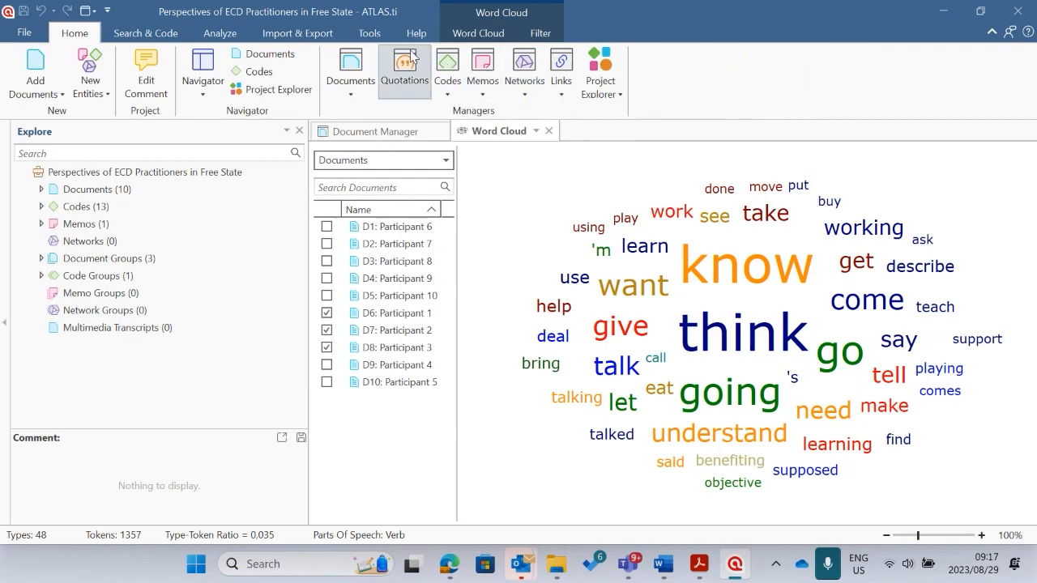
click(372, 132)
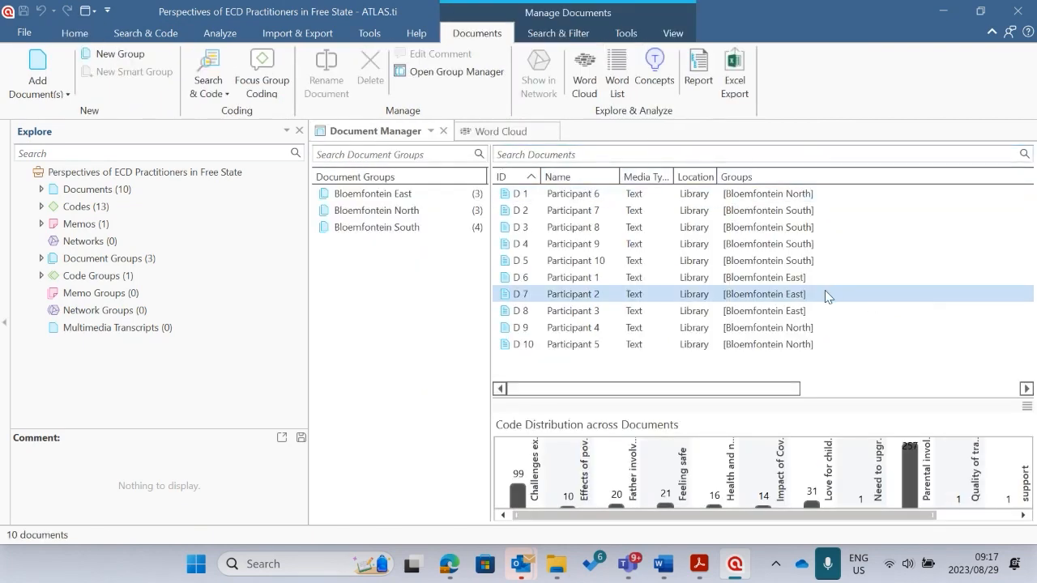
click(617, 75)
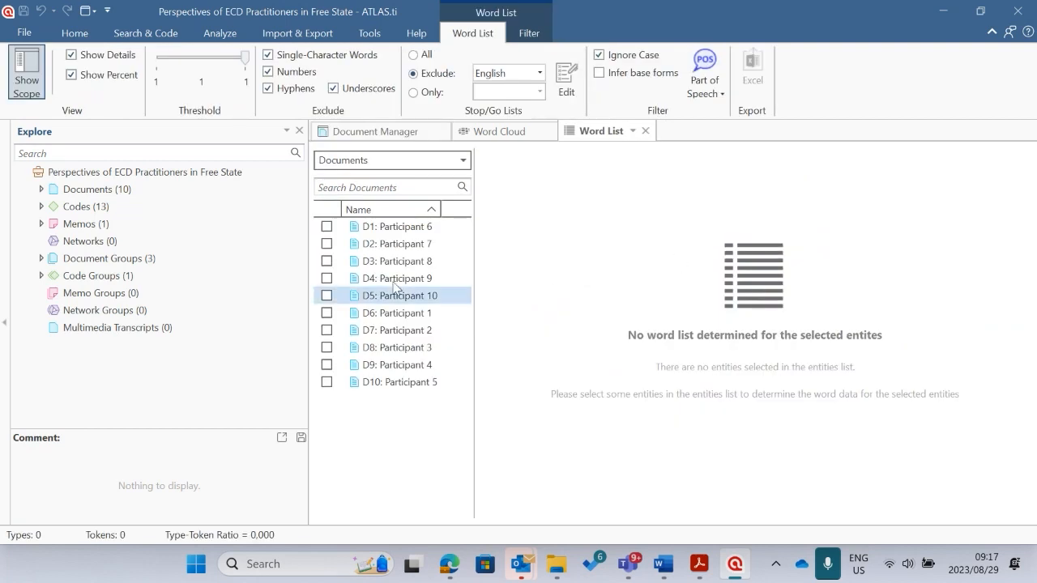
click(327, 312)
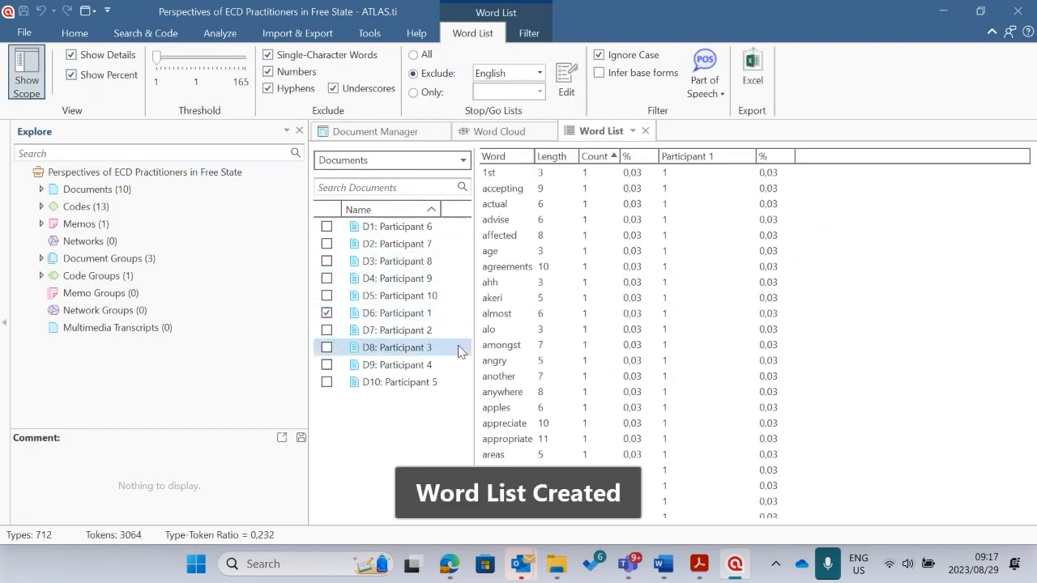
scroll(527, 365, down, 6)
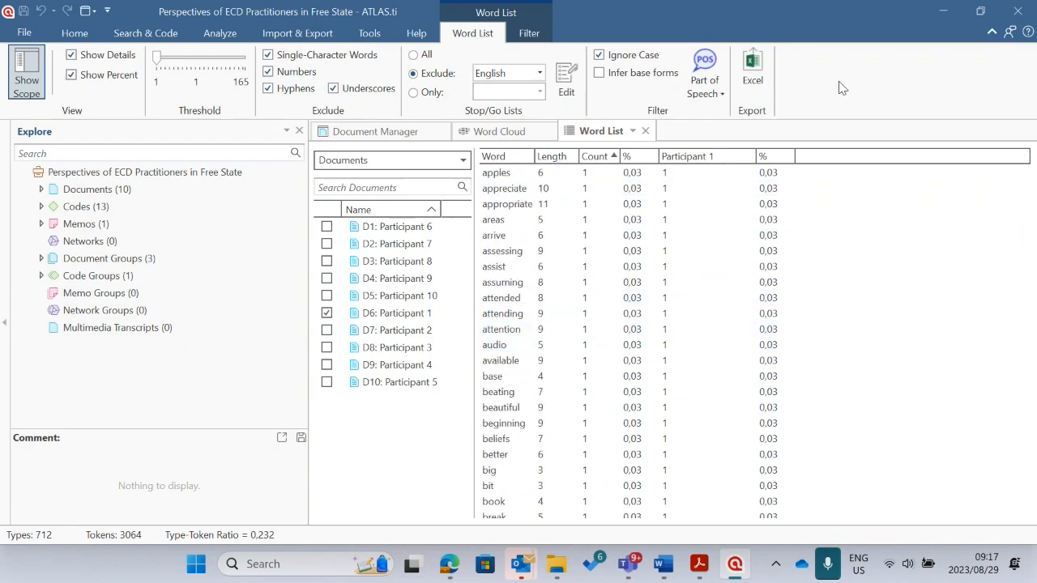
Try to export the word list to Excel with a separate column per entity, absolute counts, row and column totals and word length.
click(755, 81)
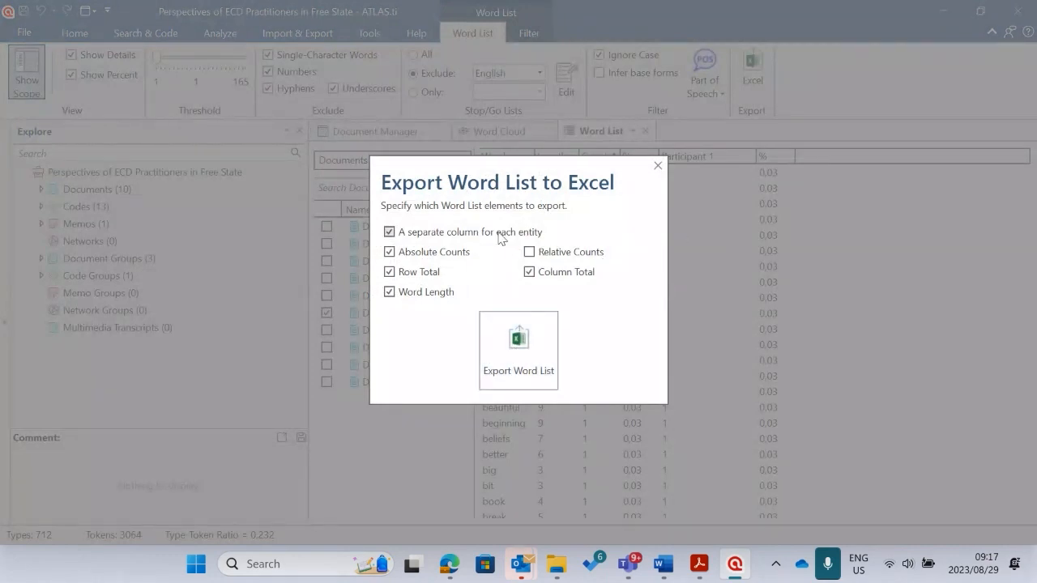
click(520, 364)
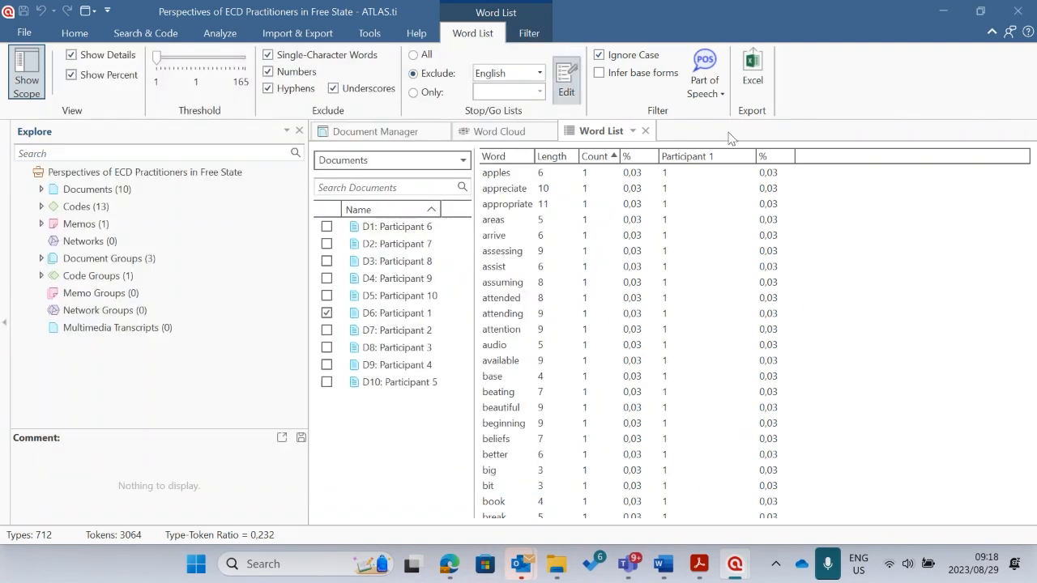
click(530, 53)
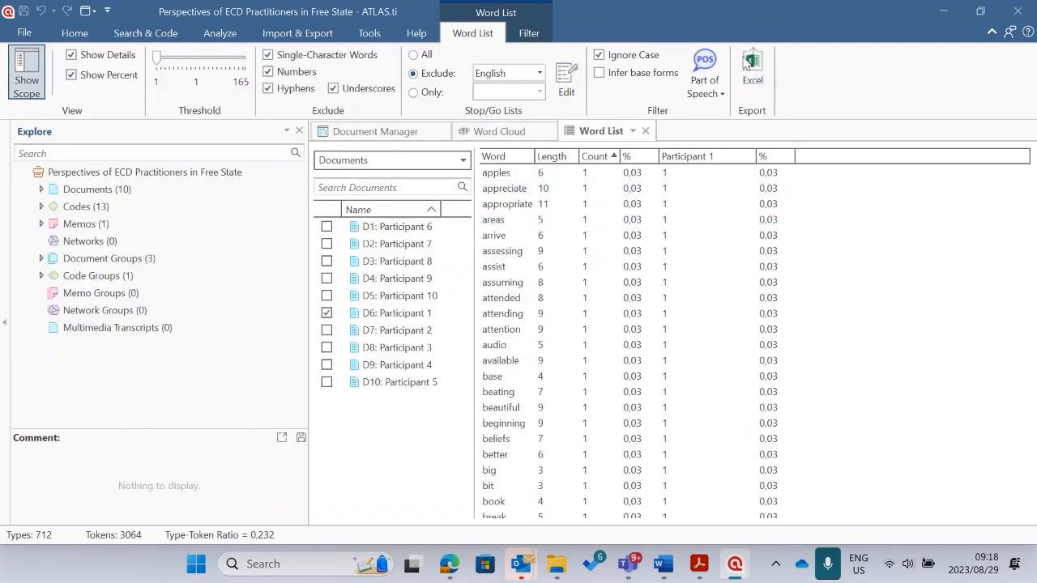
Look through the beginning of Participant 1's word list and return to the Document Manager.
scroll(579, 327, down, 2)
scroll(798, 180, up, 2)
scroll(798, 179, up, 5)
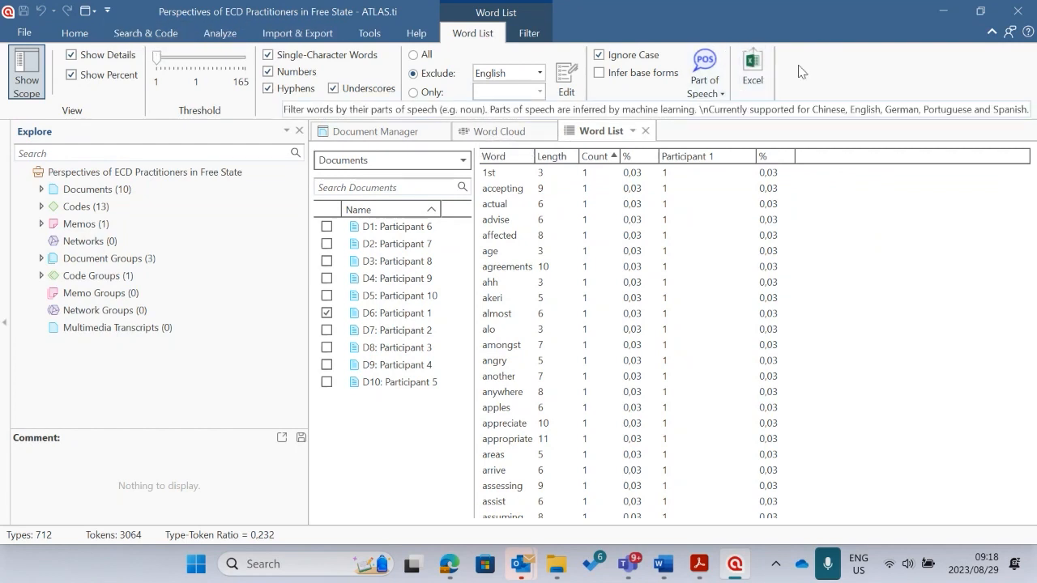
click(74, 33)
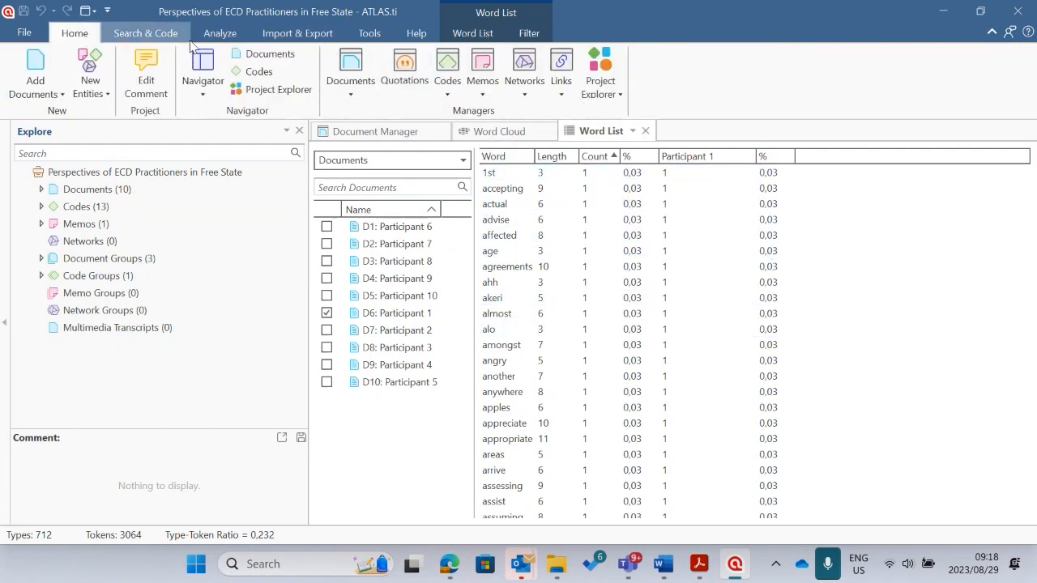
click(352, 67)
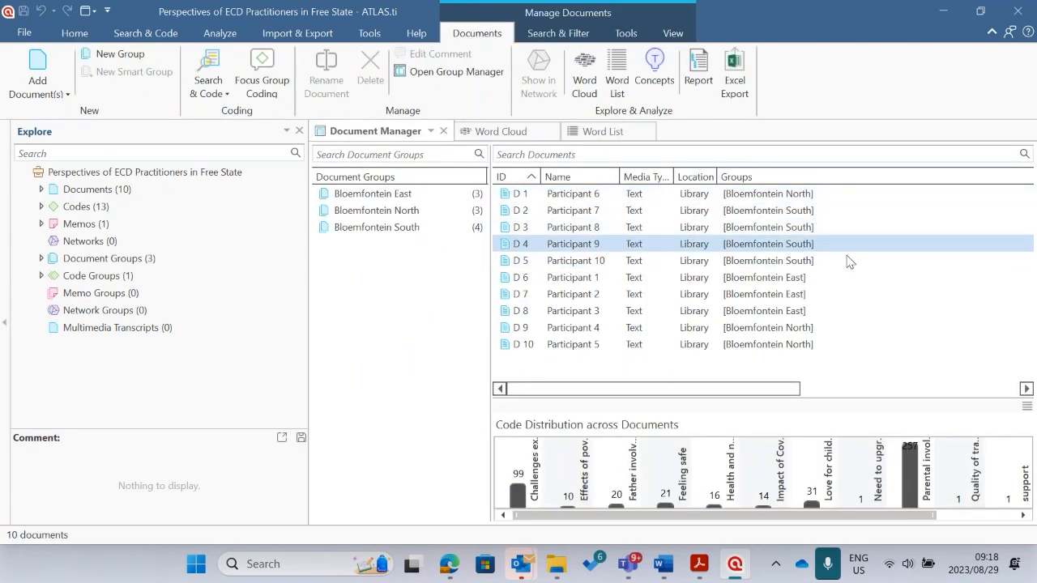
Switch to the Word workshop outline, highlight the "Word lists" bullet in yellow and return to ATLAS.ti.
click(664, 564)
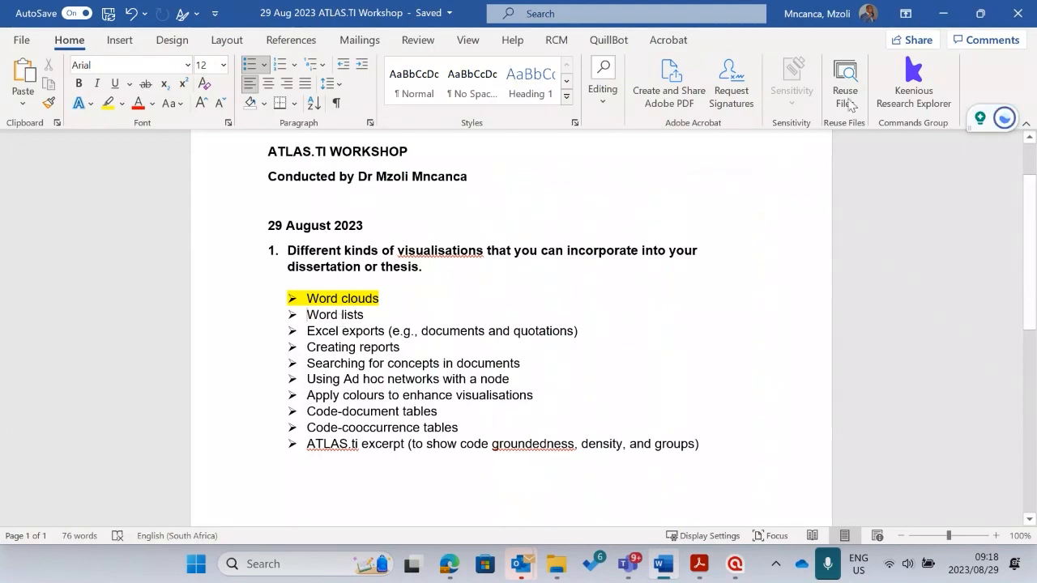
drag(368, 314, 306, 315)
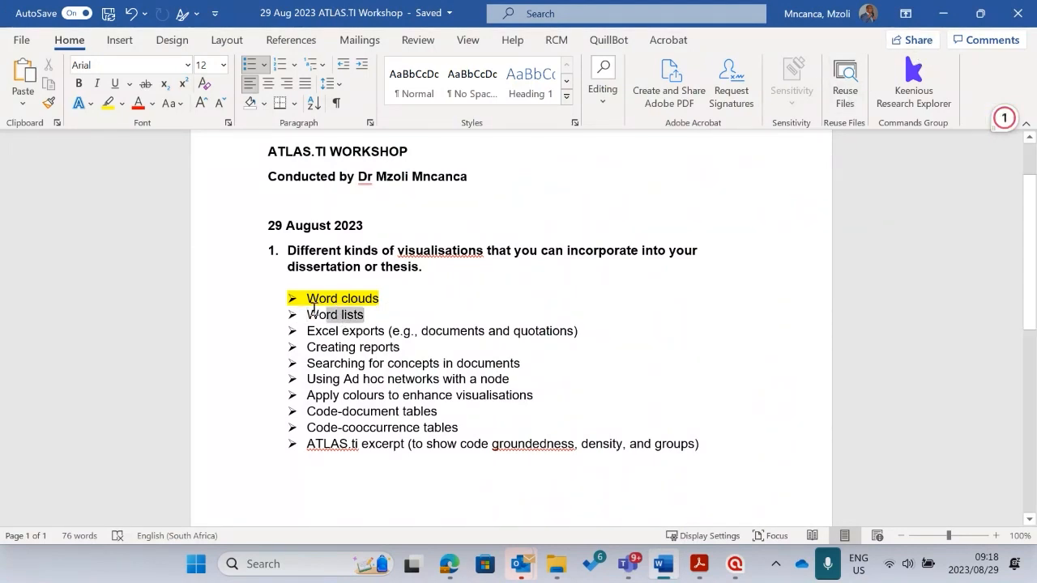
click(106, 105)
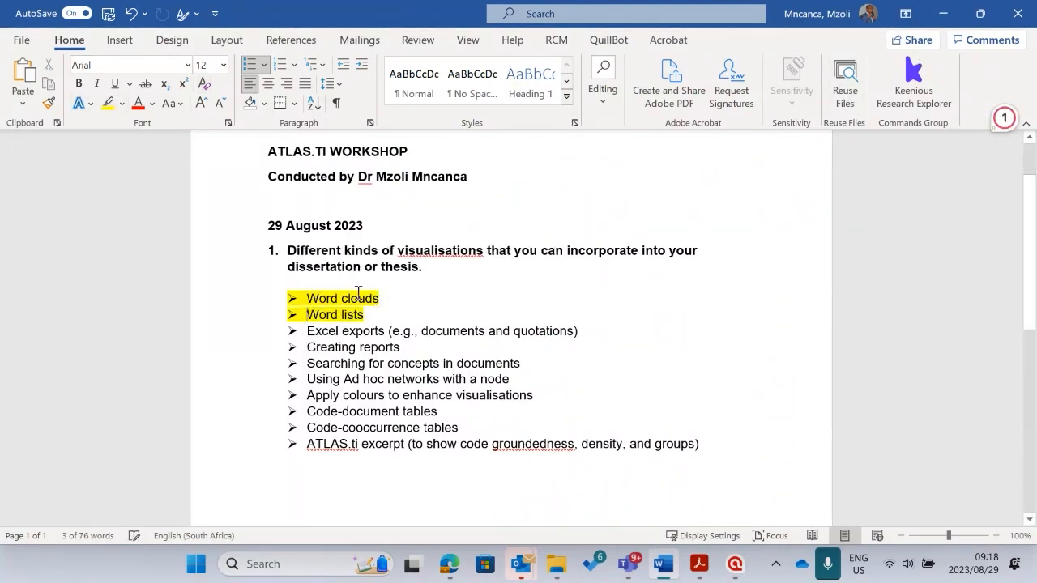
click(945, 15)
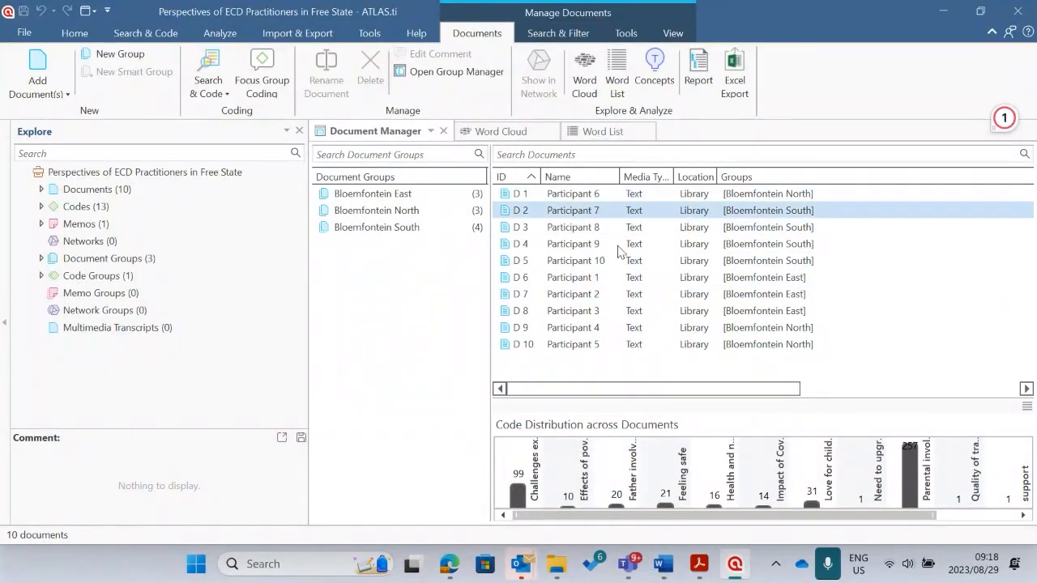
Generate another word list for D6: Participant 1, excluding adjectives, adverbs, prepositions/postpositions and numerals.
click(617, 75)
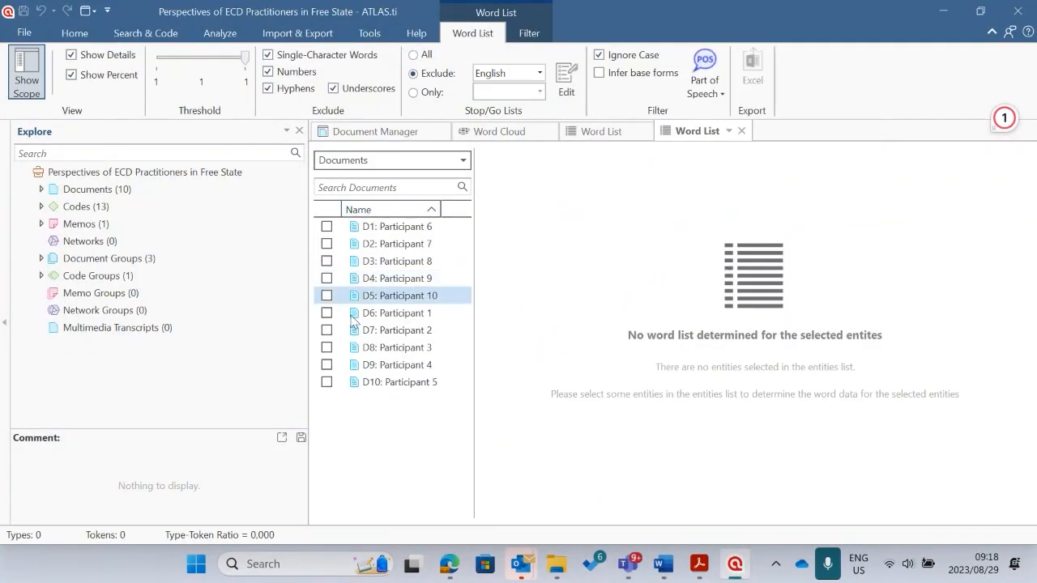
click(327, 312)
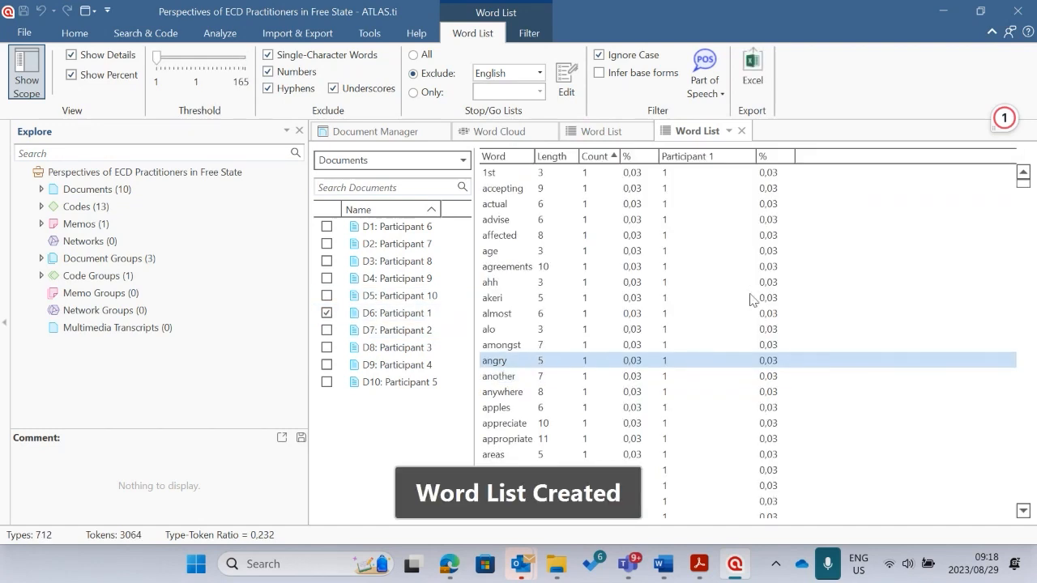
click(722, 92)
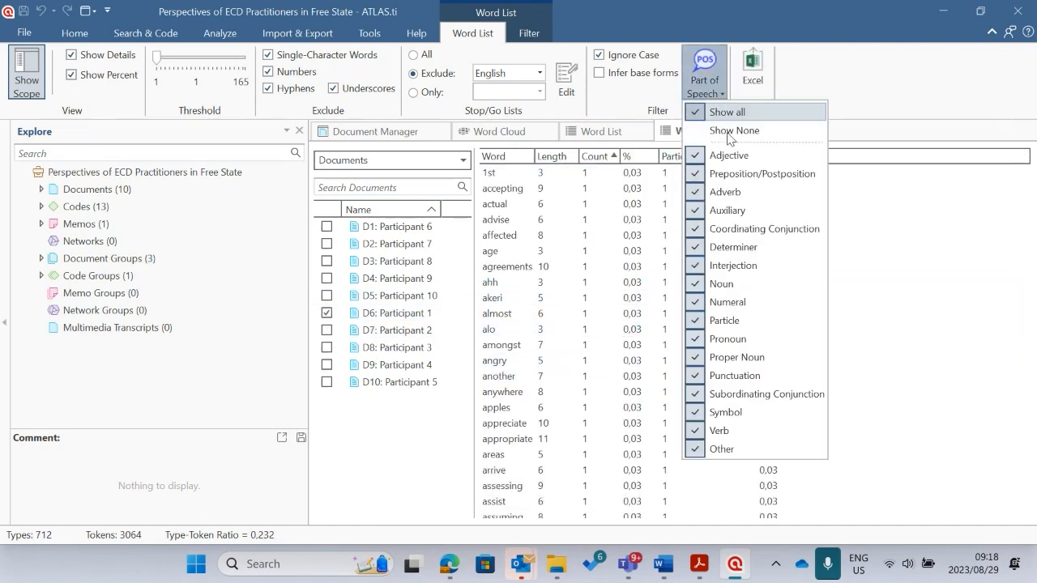
click(696, 159)
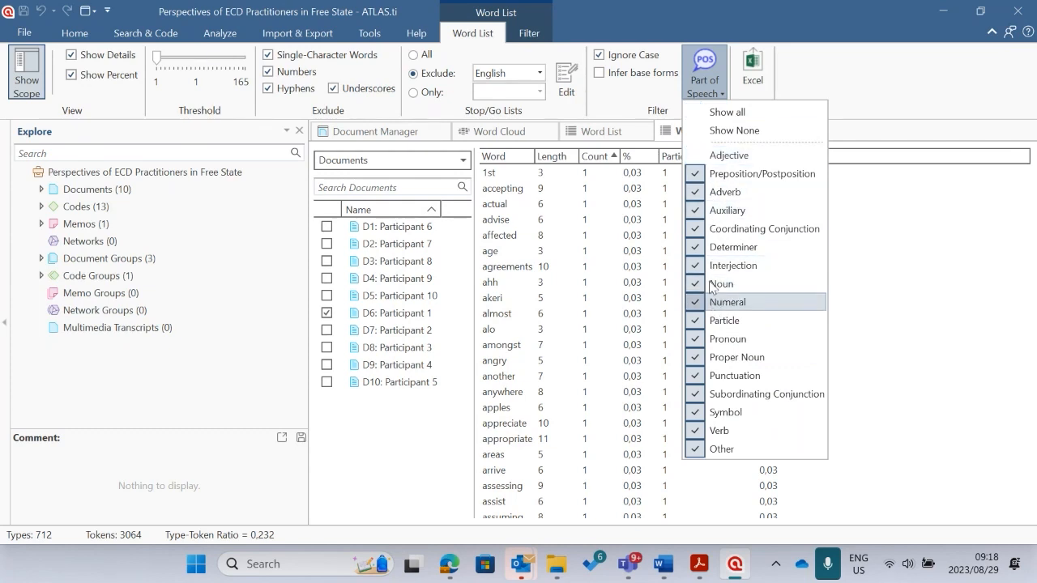
click(696, 192)
click(696, 174)
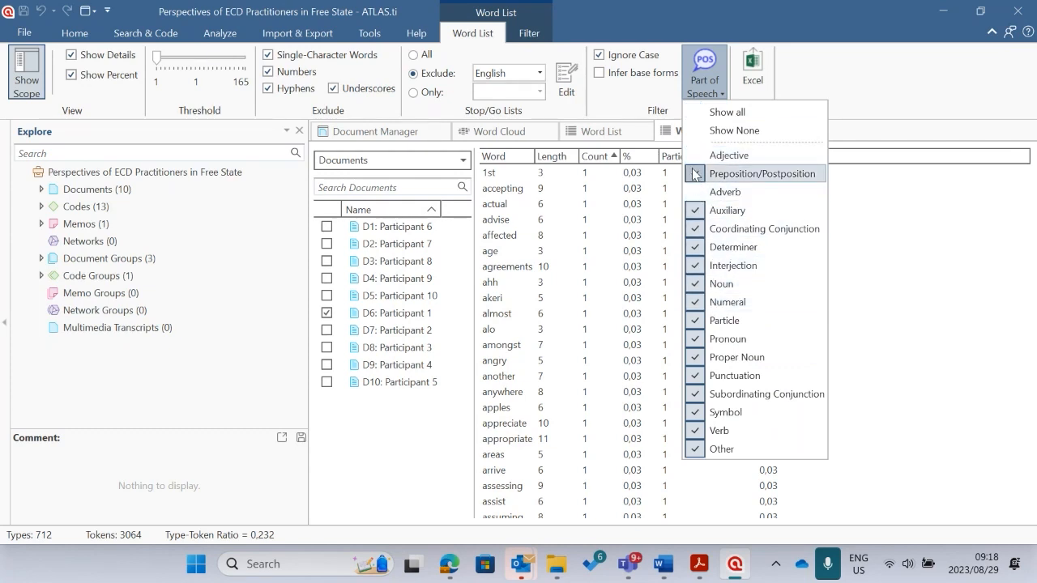
click(696, 302)
click(838, 320)
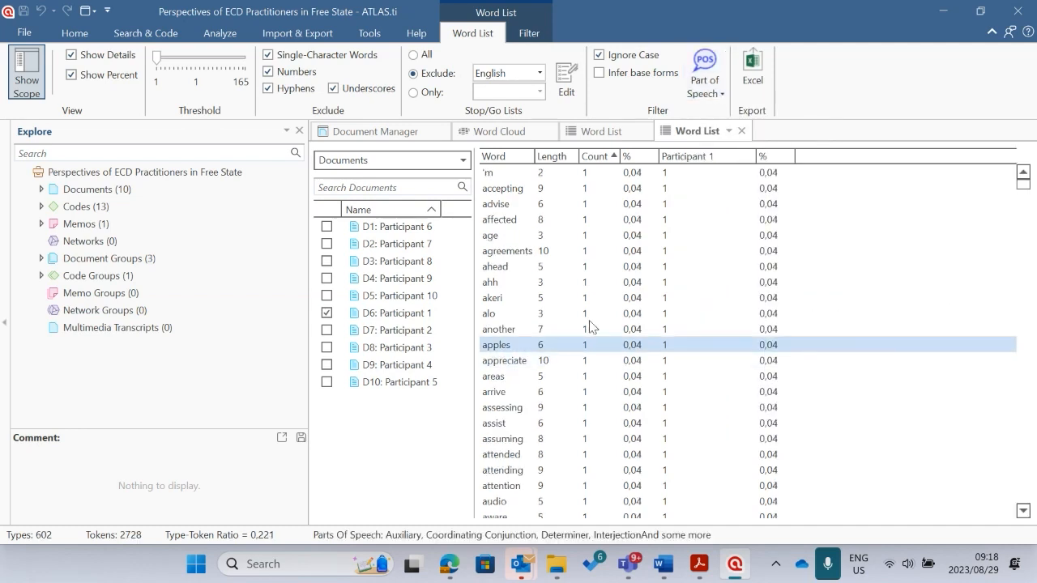
Set the Participant 1 word list's threshold to 25 and try to export it to Excel with absolute counts, row and column totals and word length.
scroll(567, 344, down, 4)
scroll(568, 344, up, 4)
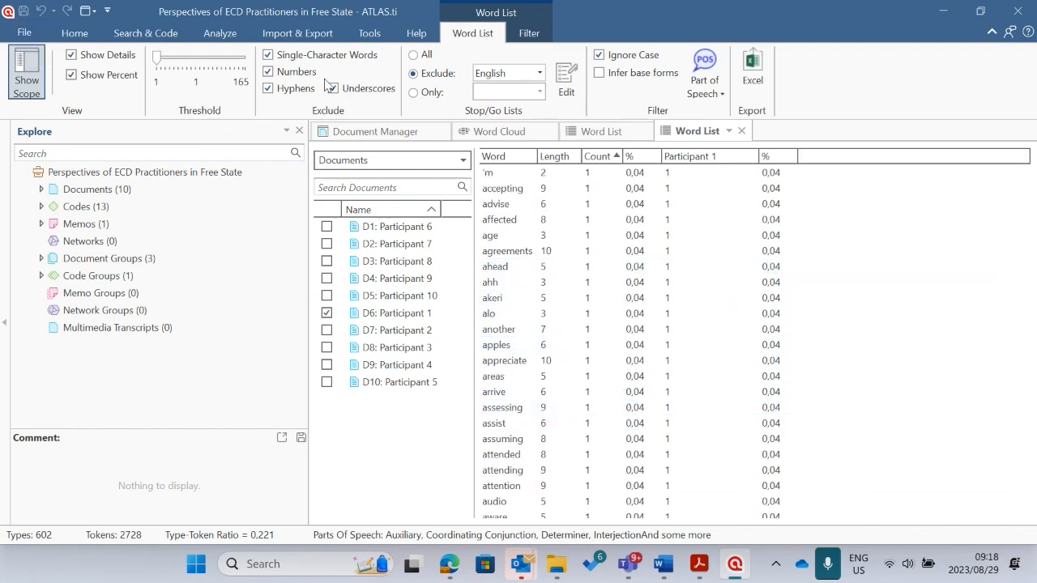
drag(156, 61, 169, 61)
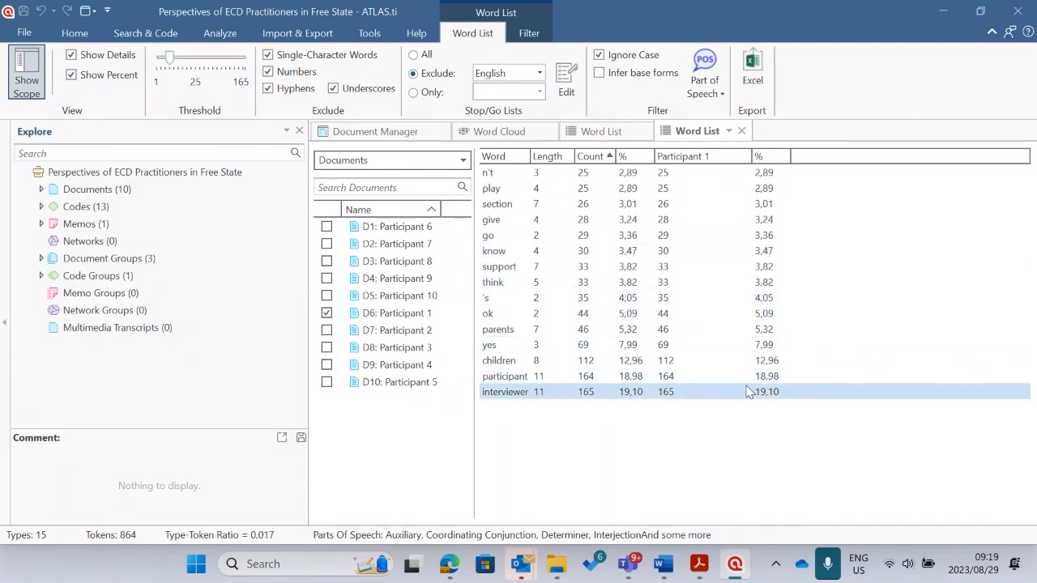
click(752, 66)
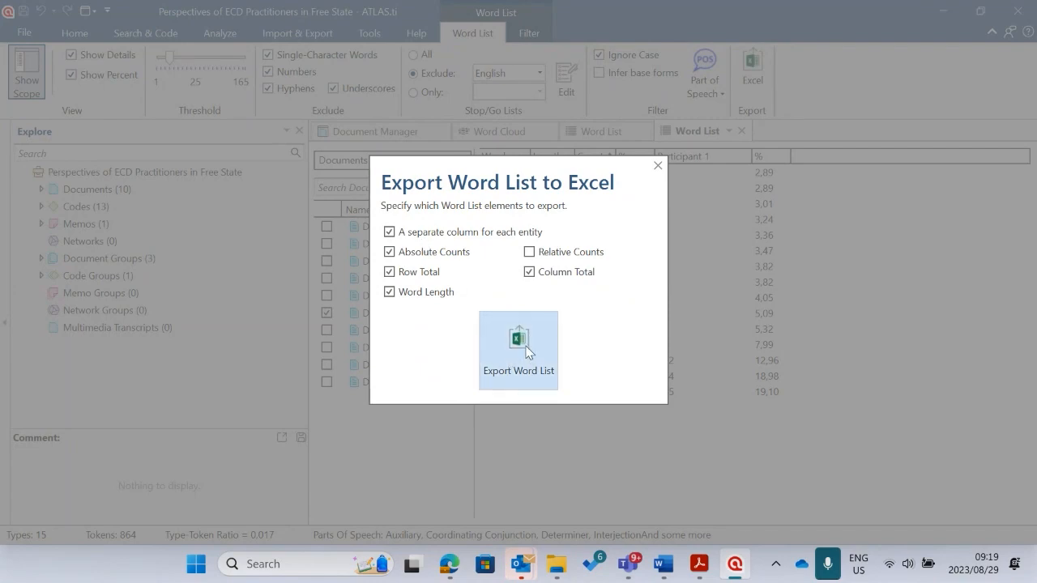
click(519, 345)
click(550, 72)
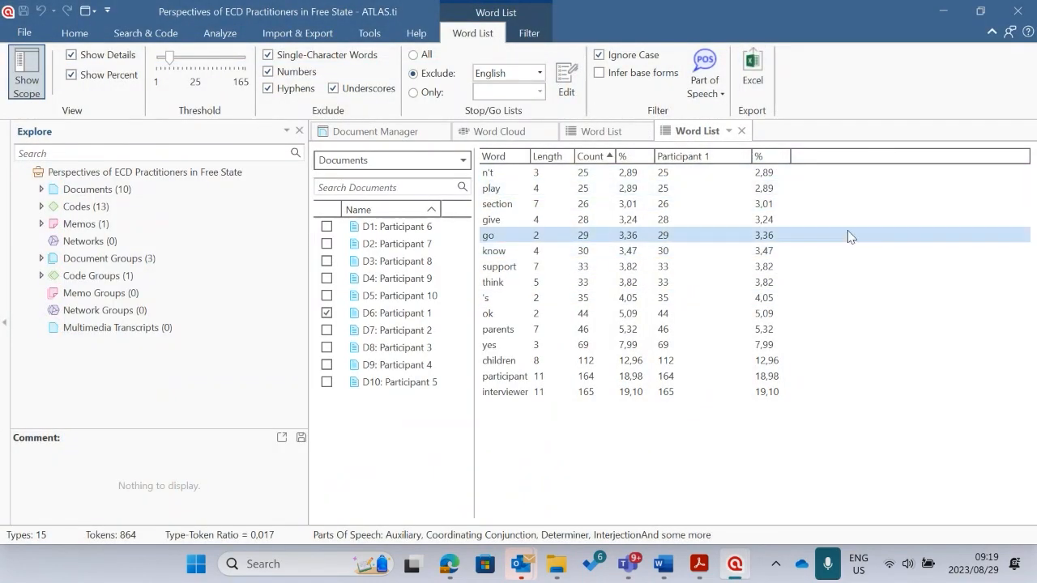
Close the open word lists and the word cloud and return to the Document Manager.
click(73, 34)
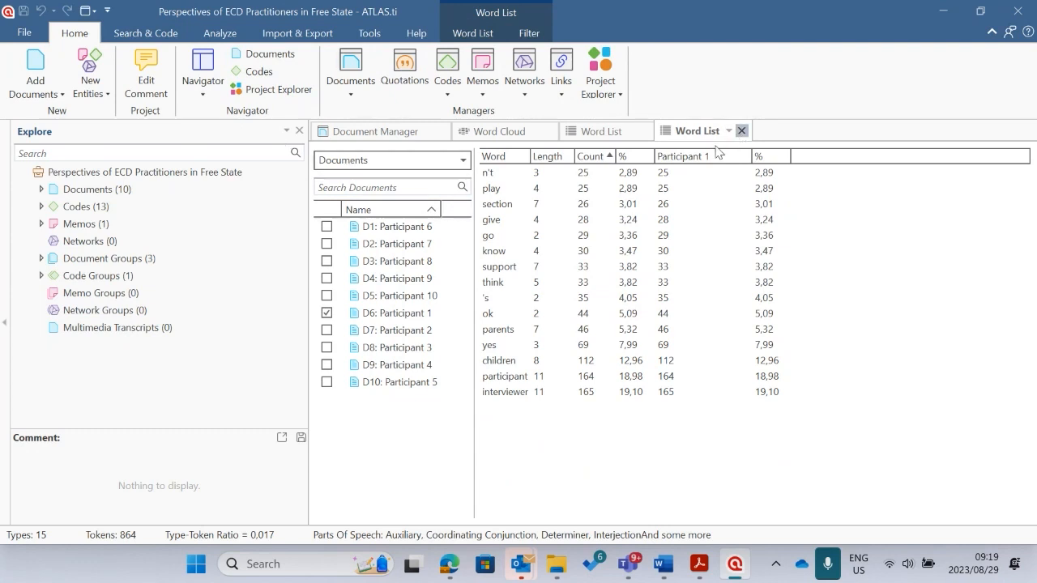
click(741, 130)
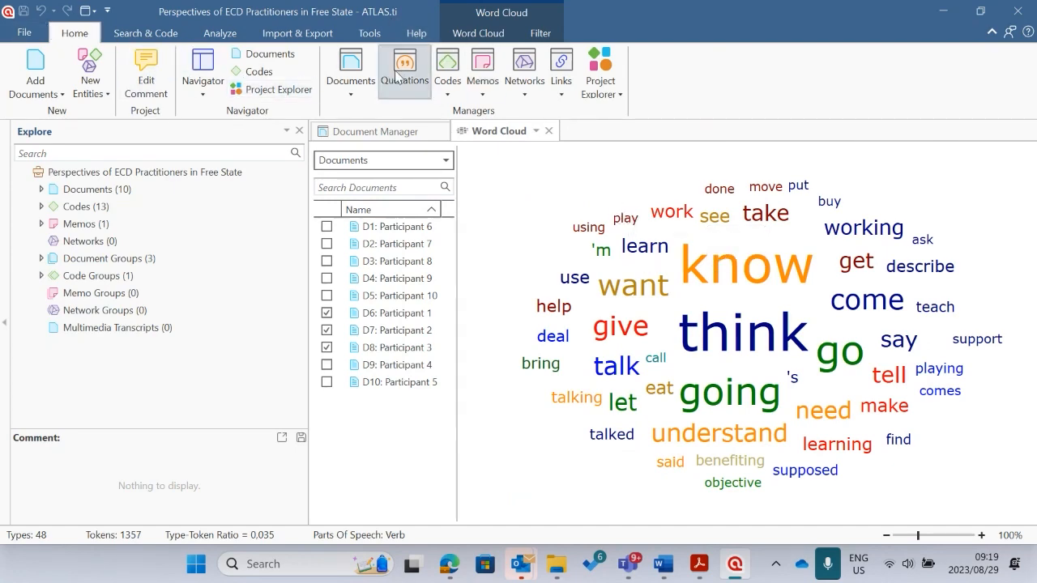
click(350, 72)
click(514, 132)
click(548, 131)
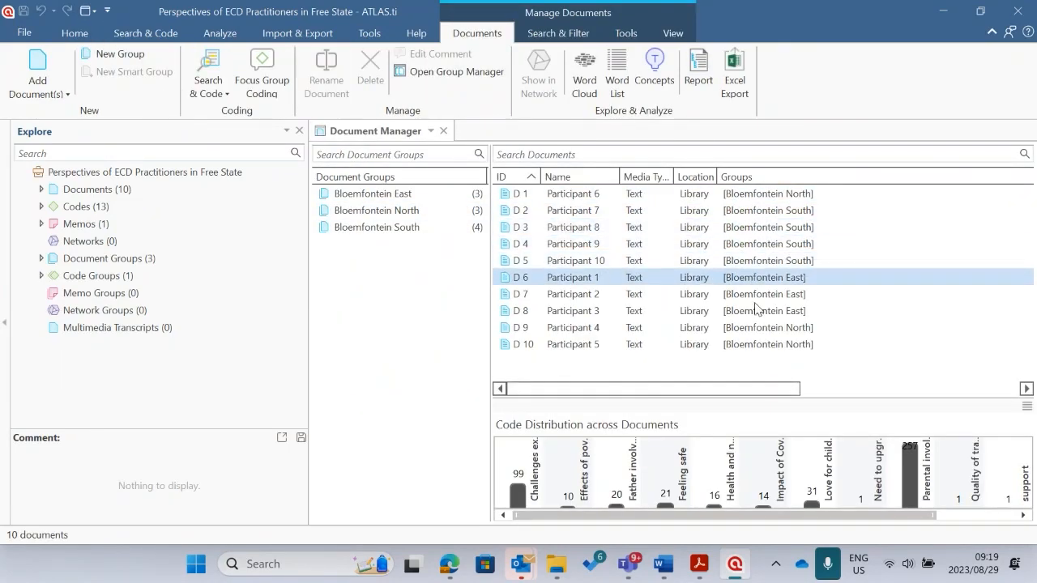
Generate a word list for D5: Participant 10, view the word "account" in its interview context and close the search results.
click(617, 77)
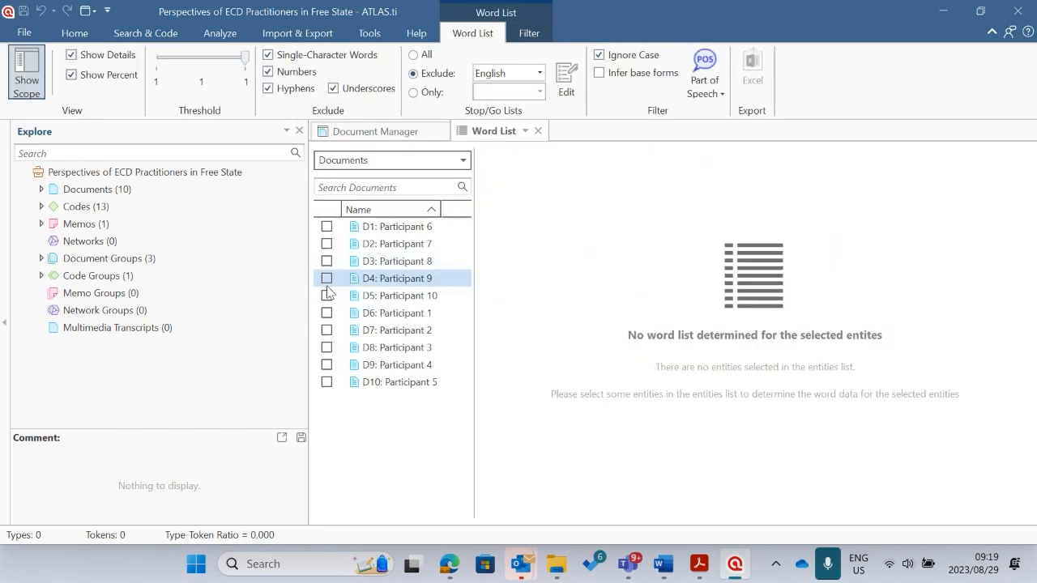
click(326, 296)
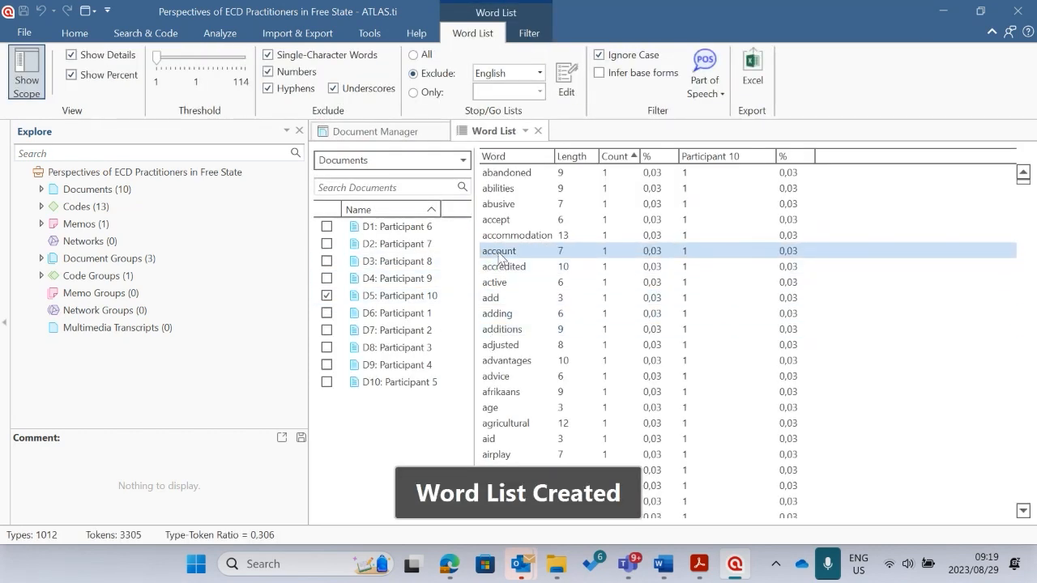
double_click(500, 251)
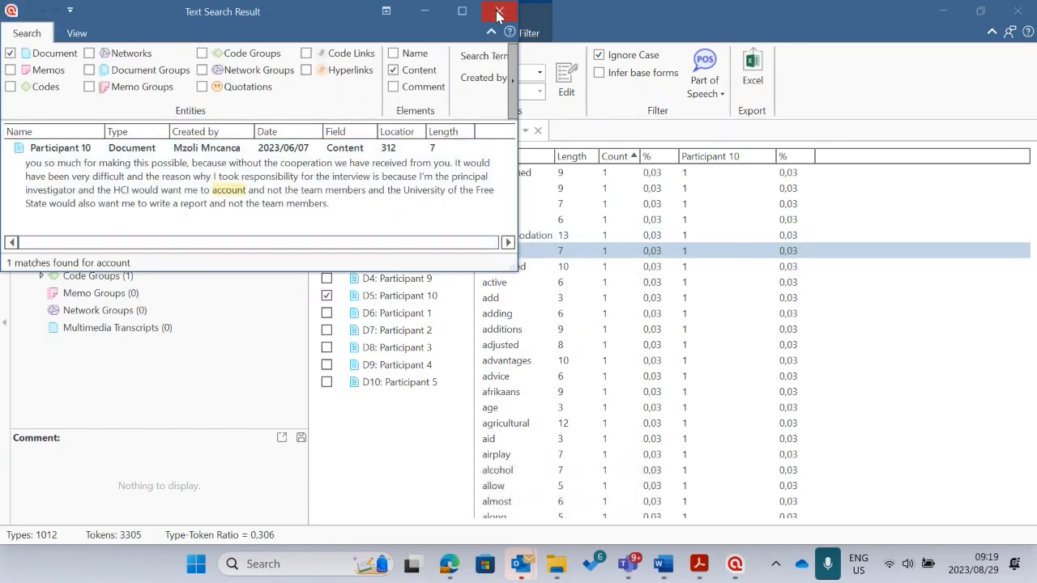
click(499, 10)
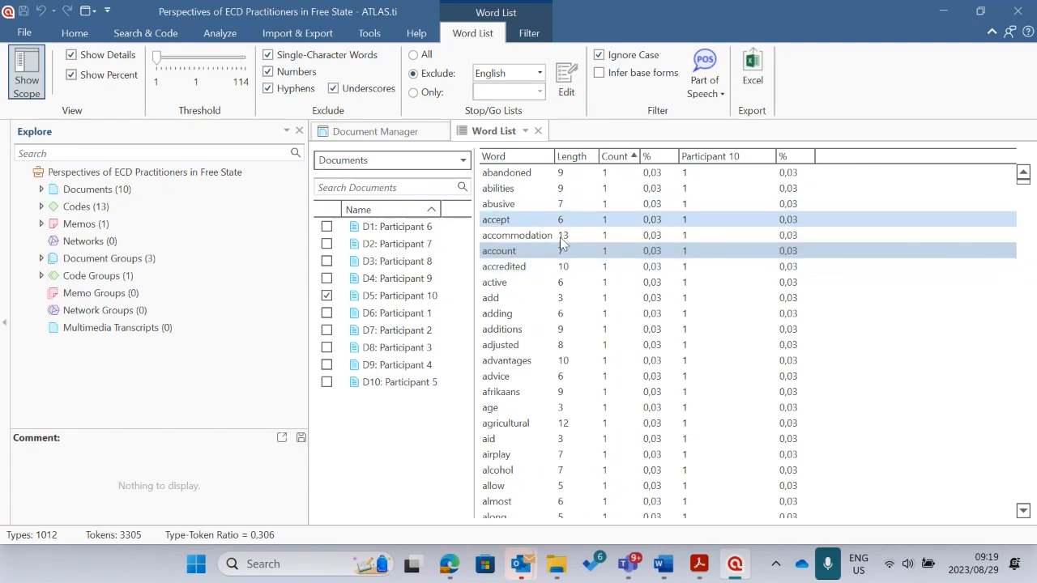
double_click(497, 252)
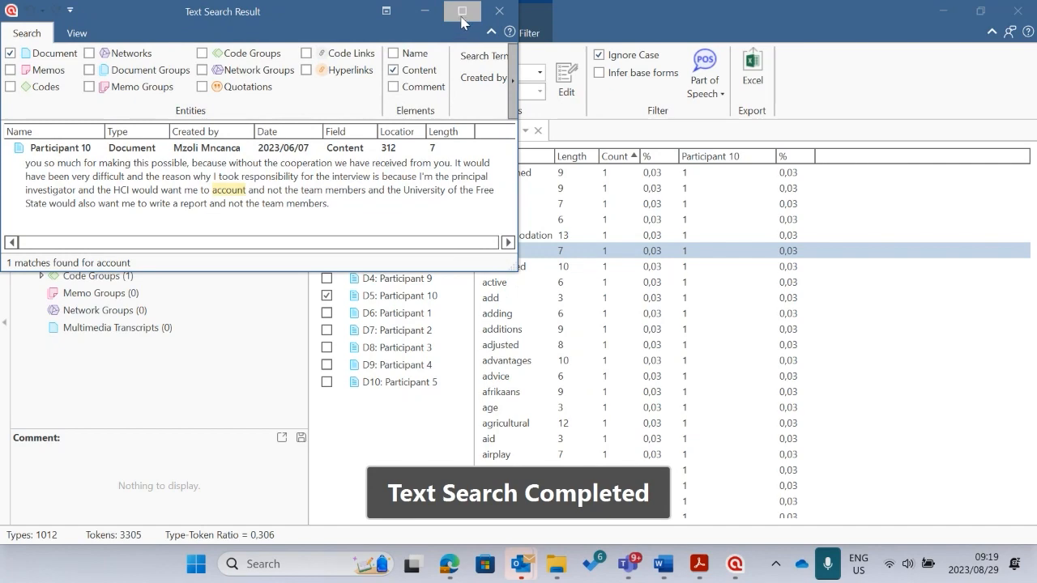
click(462, 11)
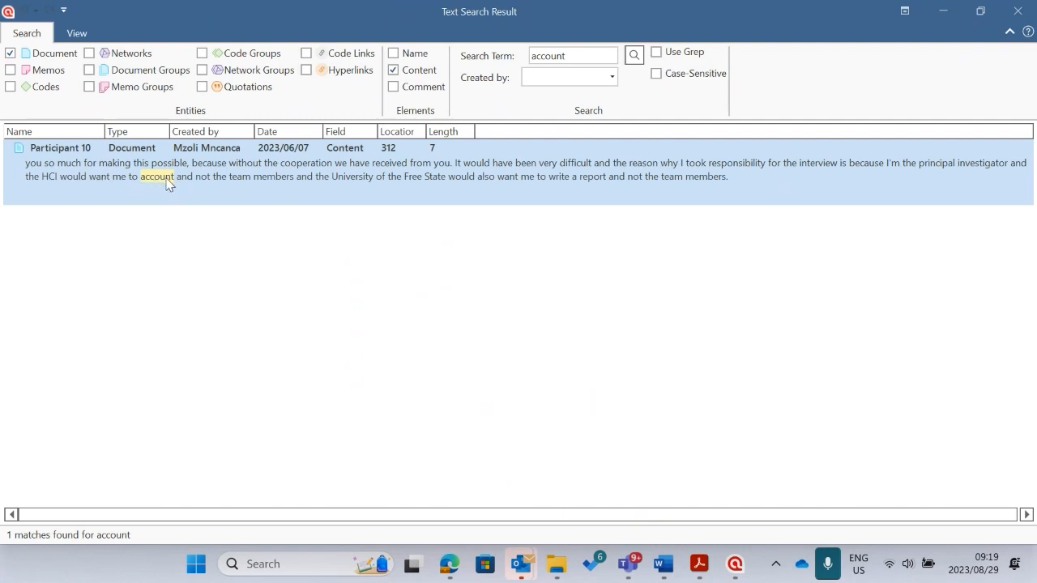
click(1018, 11)
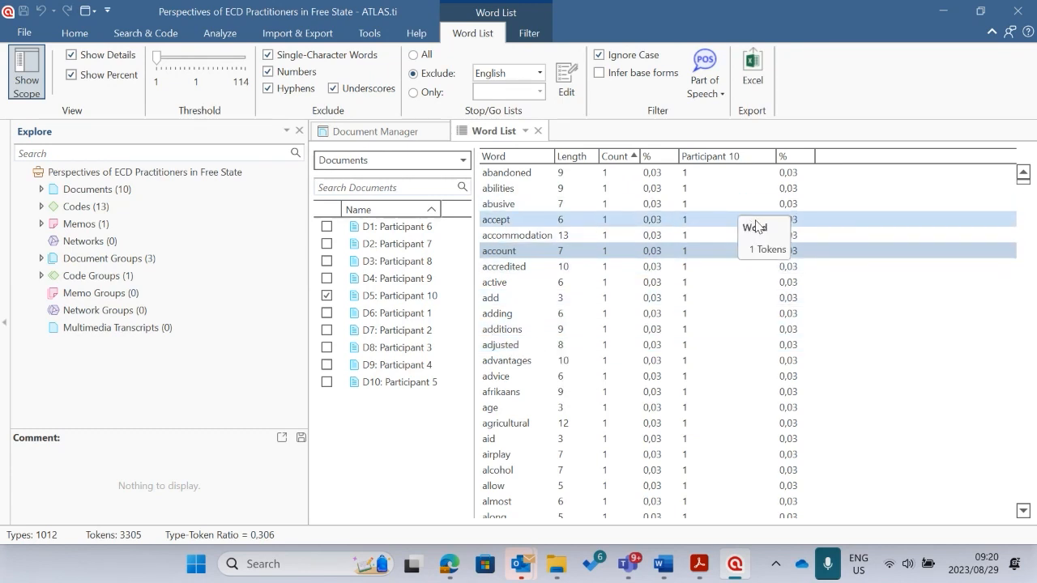
Check the workshop outline in Word, return to ATLAS.ti and close the Participant 10 word list.
click(83, 31)
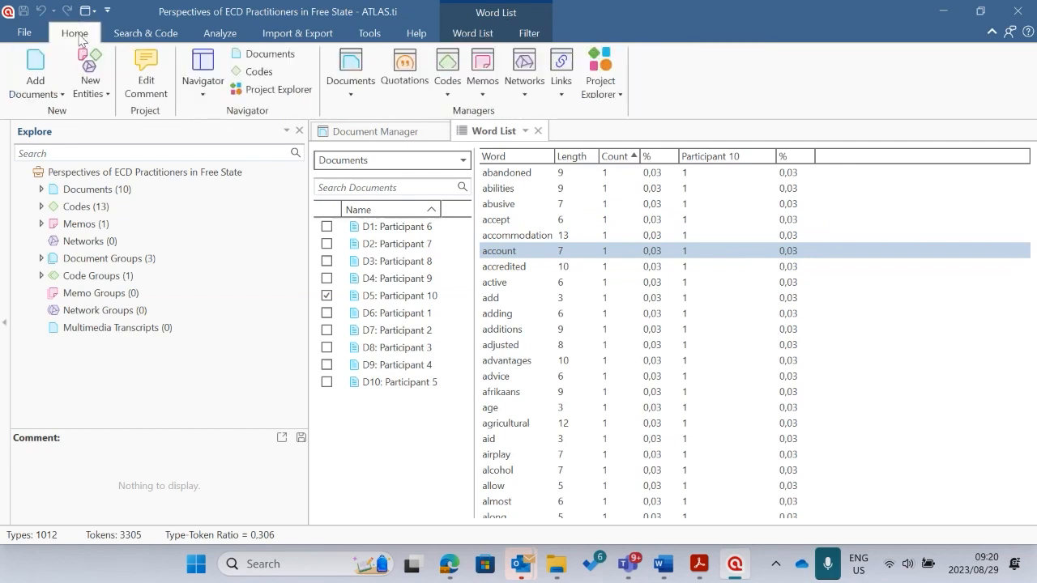
click(667, 567)
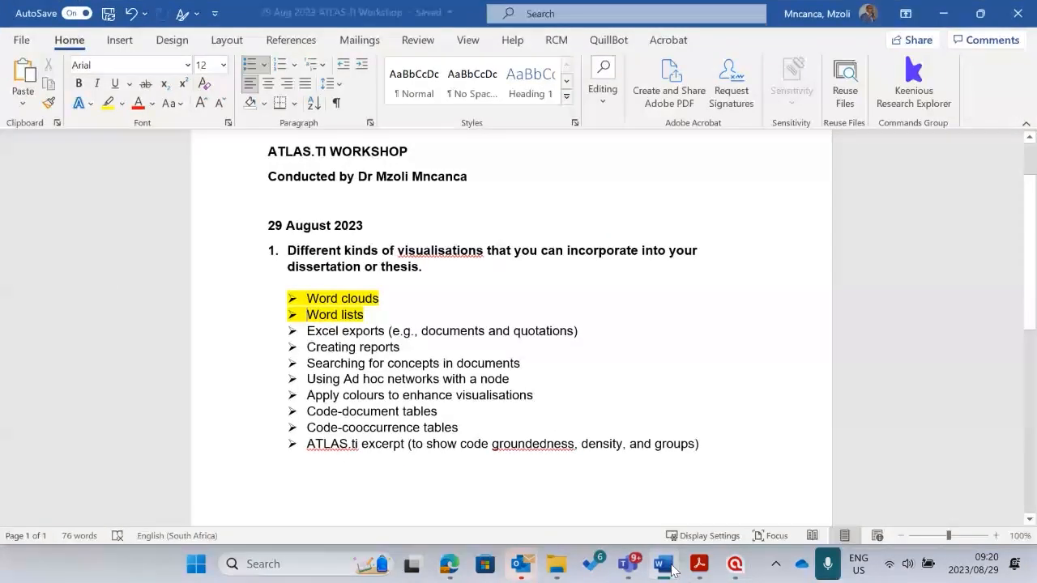
click(671, 573)
click(672, 571)
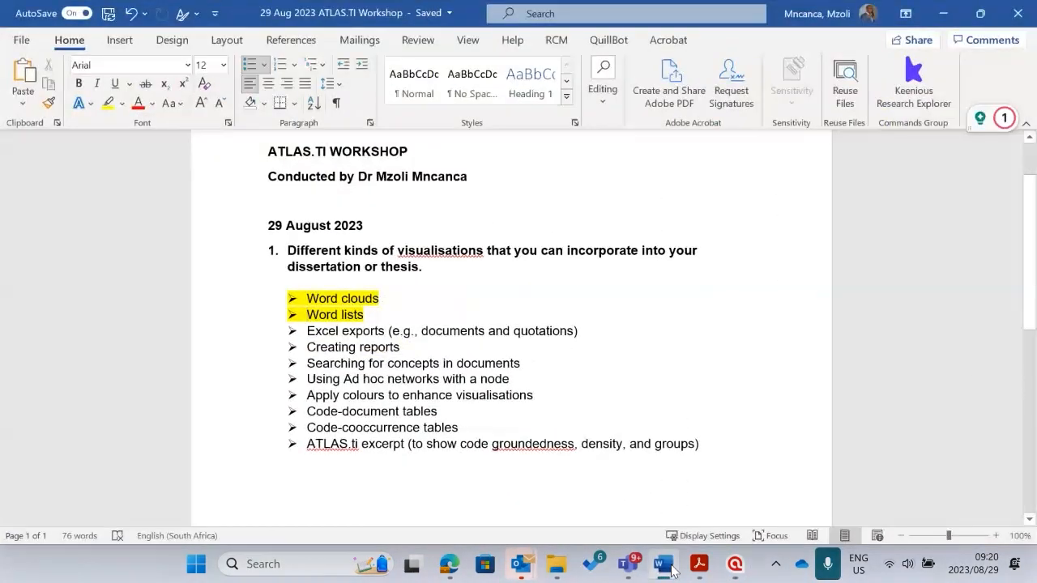
click(670, 572)
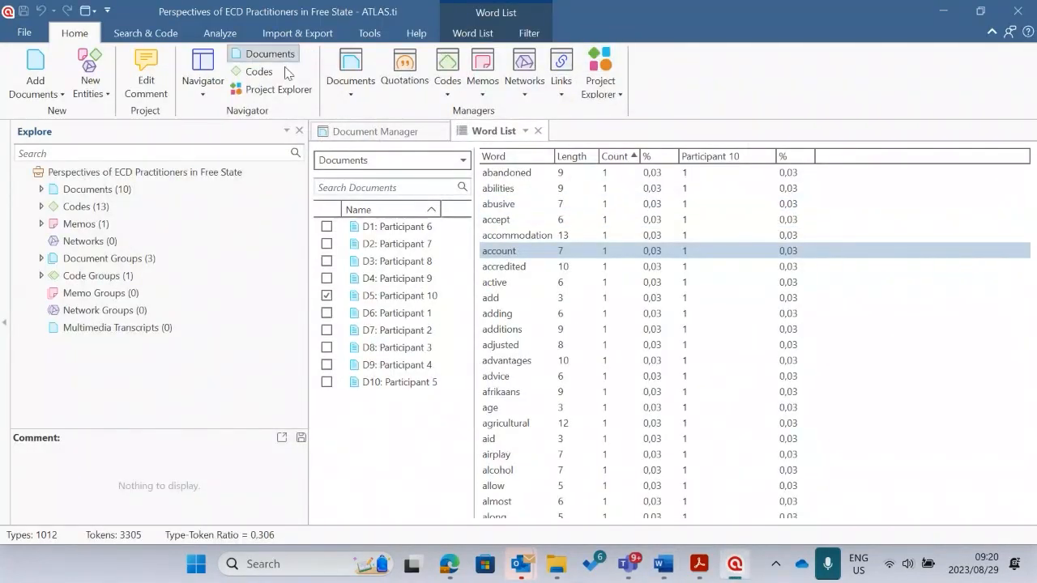
click(538, 131)
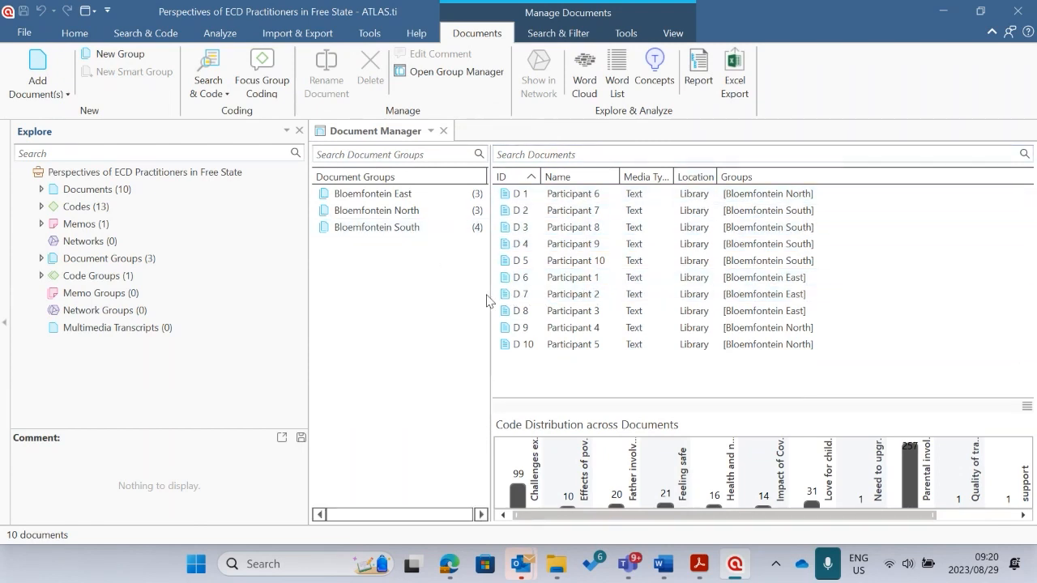
Configure a document report for all 10 documents with type of content, groups and codes, leaving out the codes' comments and quotations.
click(699, 73)
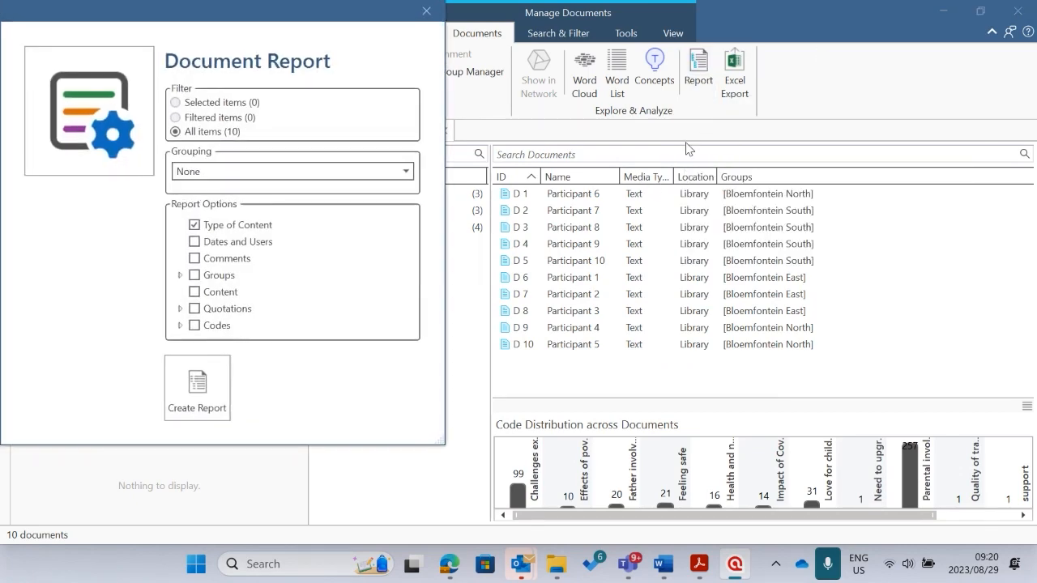
click(432, 15)
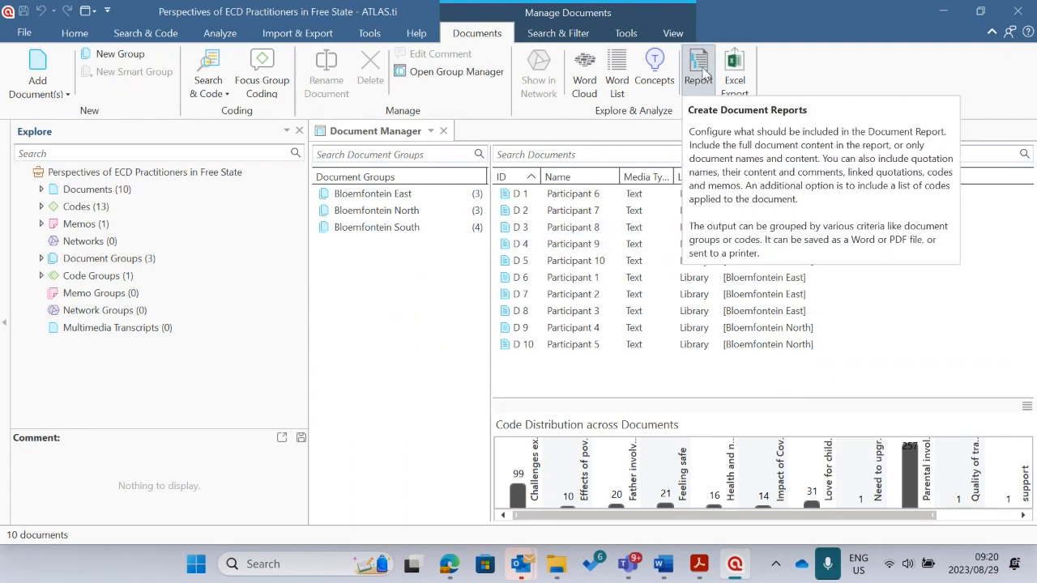
click(698, 69)
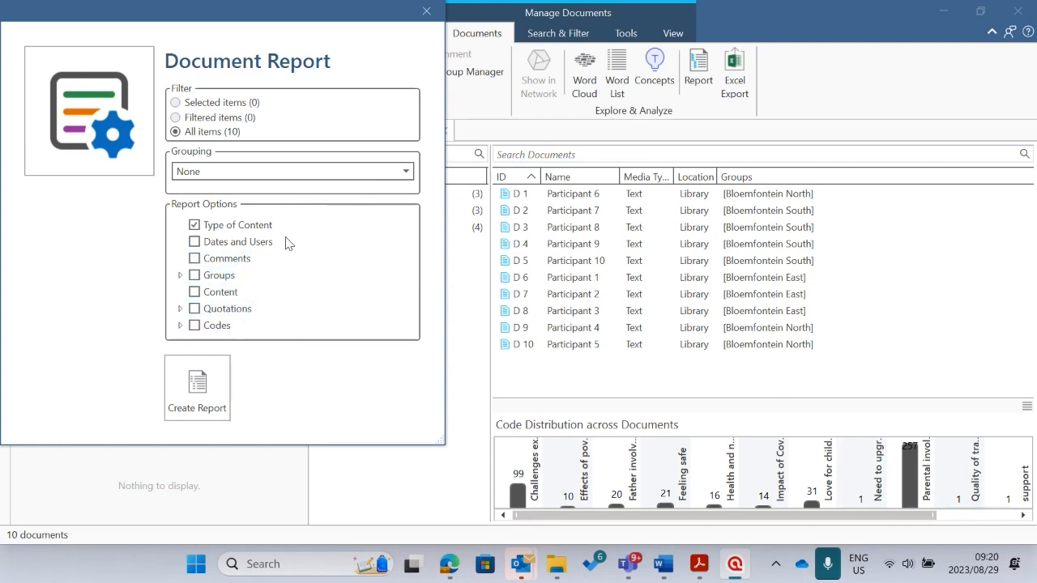
click(194, 275)
click(180, 325)
scroll(246, 303, down, 2)
scroll(247, 302, up, 1)
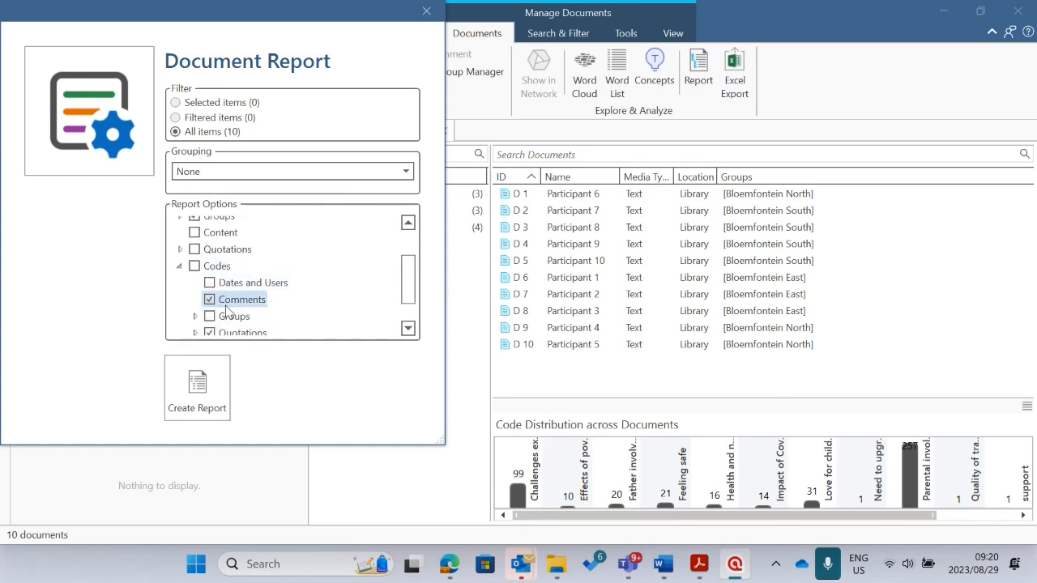
scroll(227, 304, down, 1)
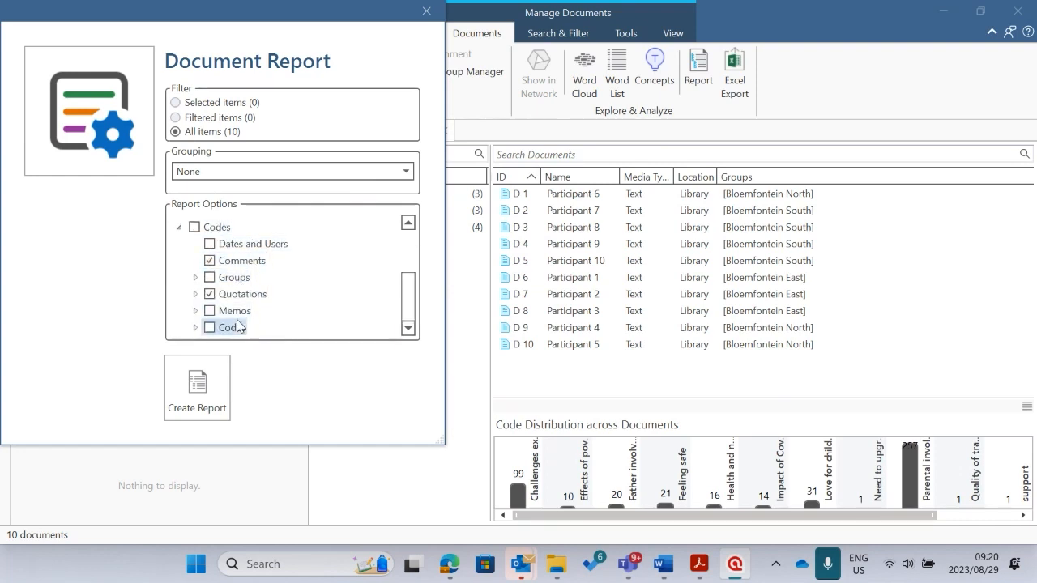
click(210, 261)
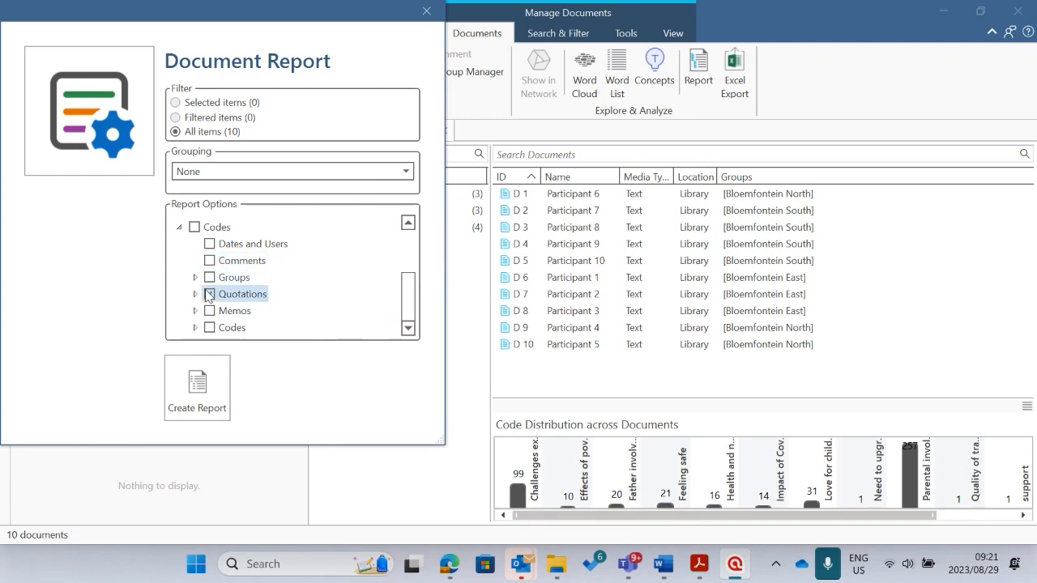
click(209, 295)
click(194, 227)
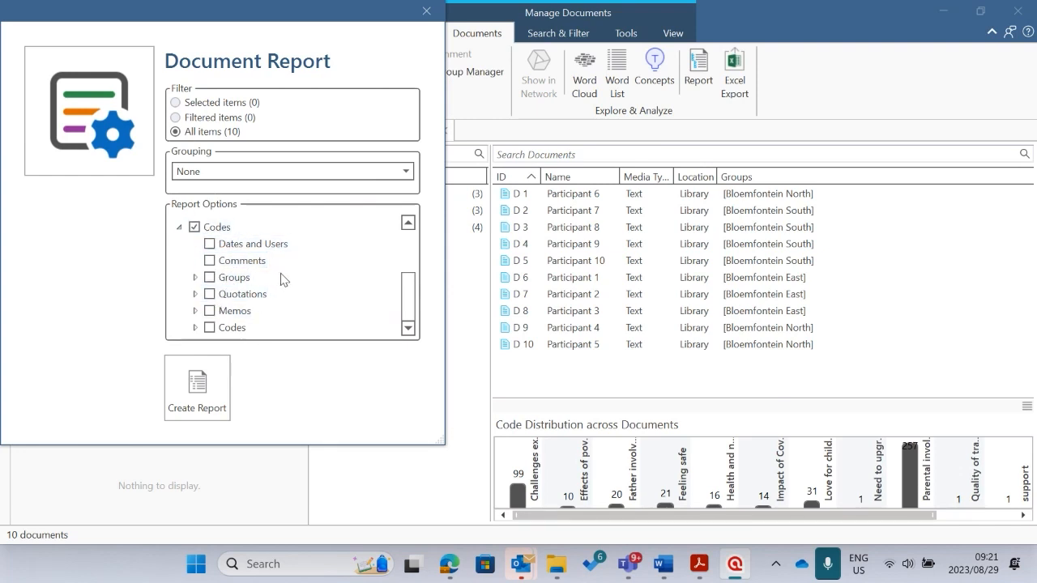
click(179, 228)
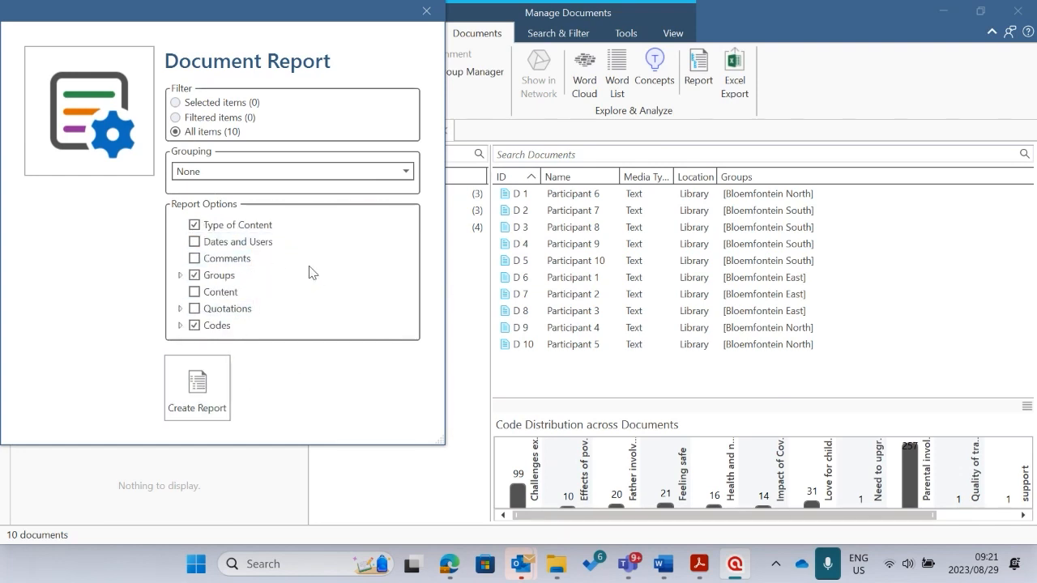
Create the document report, maximise its window and skim through all the participants' entries.
click(201, 388)
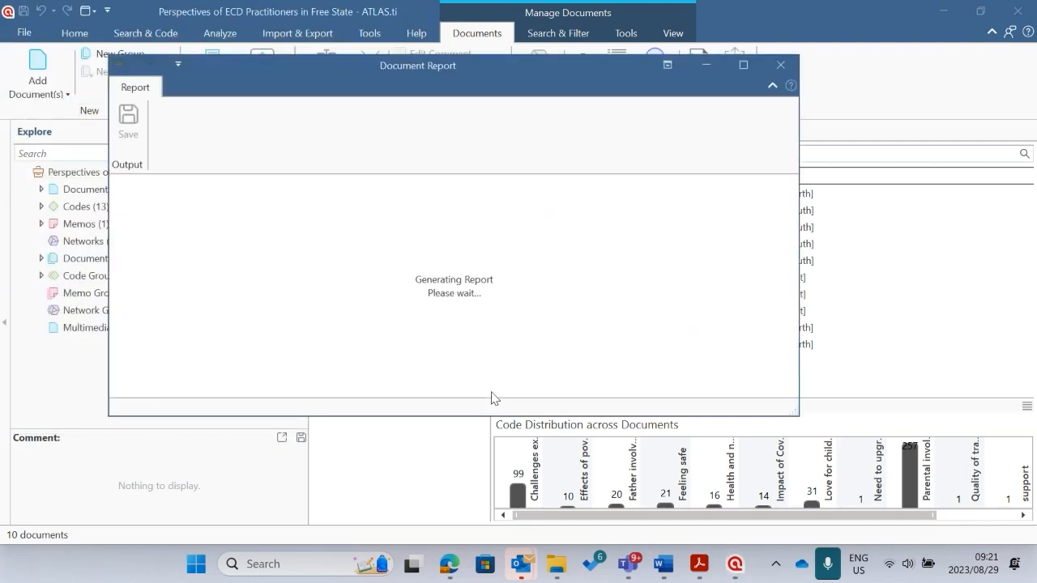
click(745, 66)
scroll(478, 227, down, 15)
scroll(496, 236, down, 4)
scroll(322, 241, up, 7)
scroll(322, 241, up, 8)
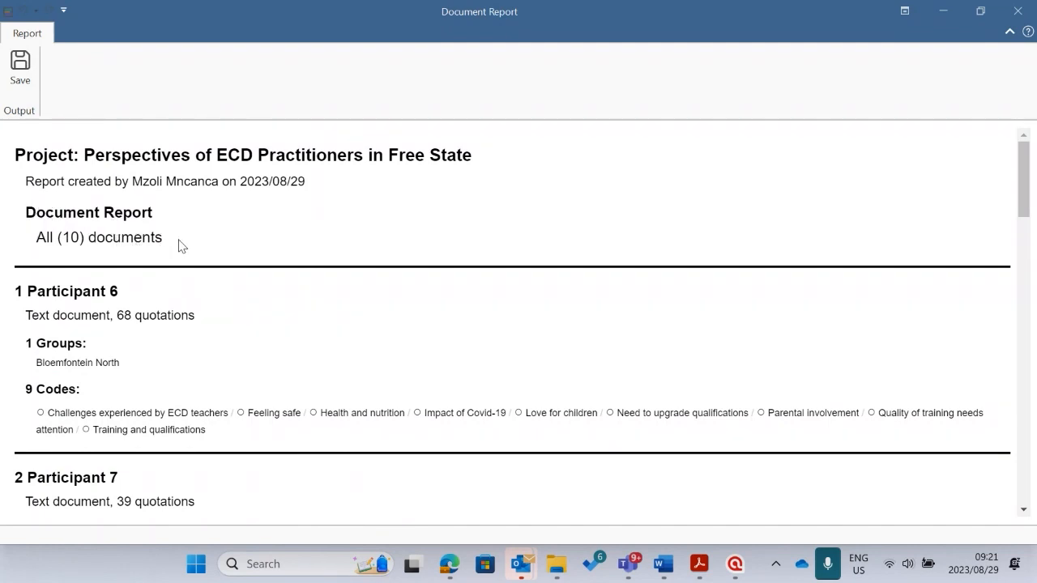
Examine the quotation counts, document groups and codes listed for each participant in the document report.
scroll(73, 289, down, 1)
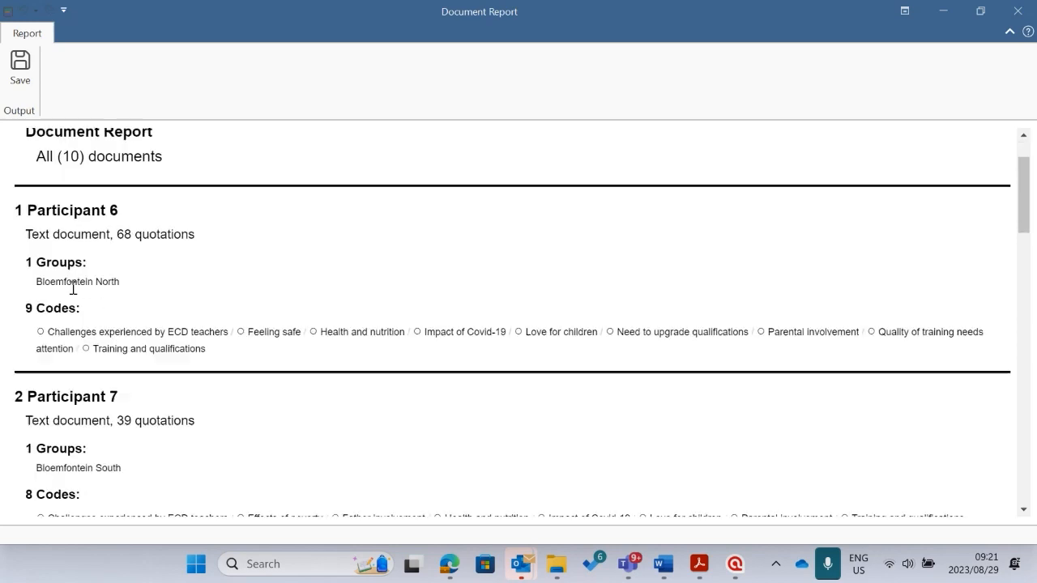
scroll(122, 316, down, 18)
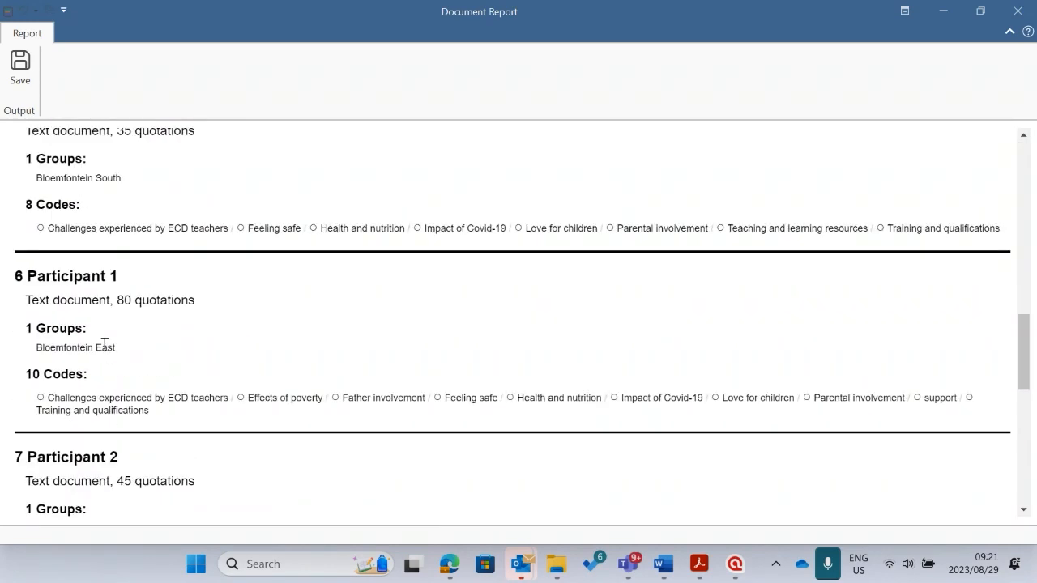
scroll(121, 335, up, 19)
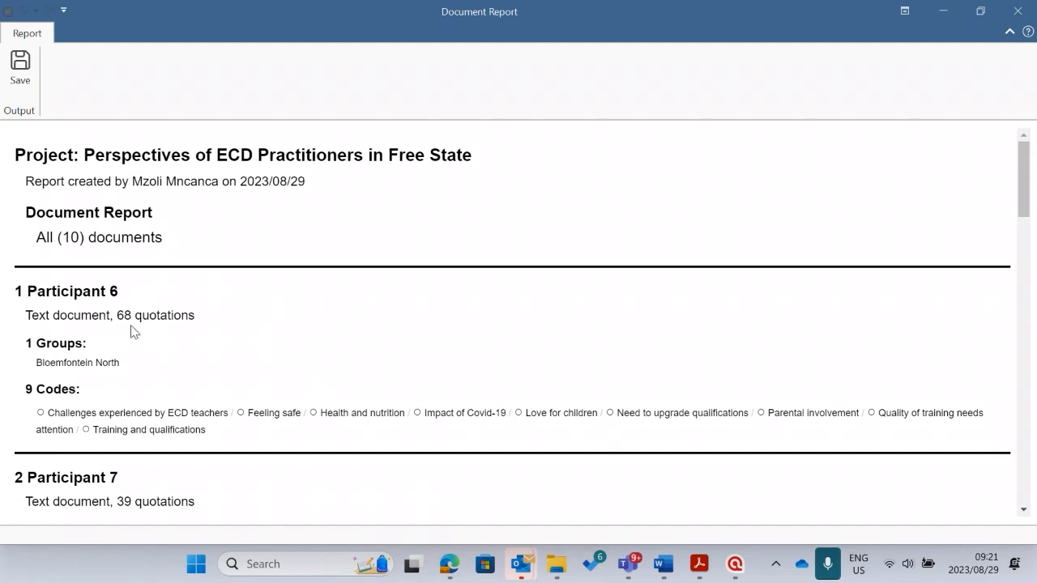
scroll(188, 316, down, 1)
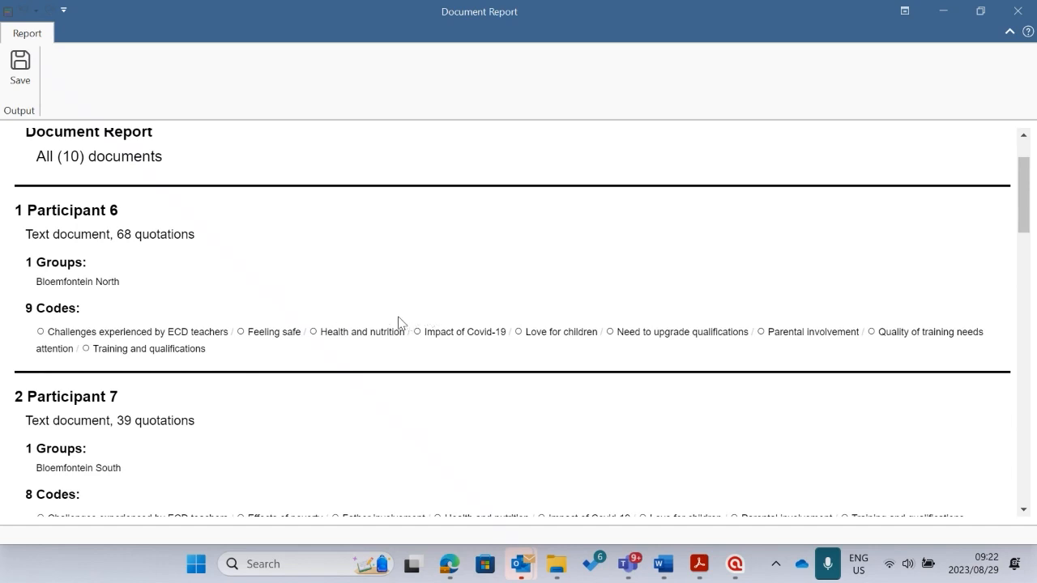
scroll(435, 303, up, 1)
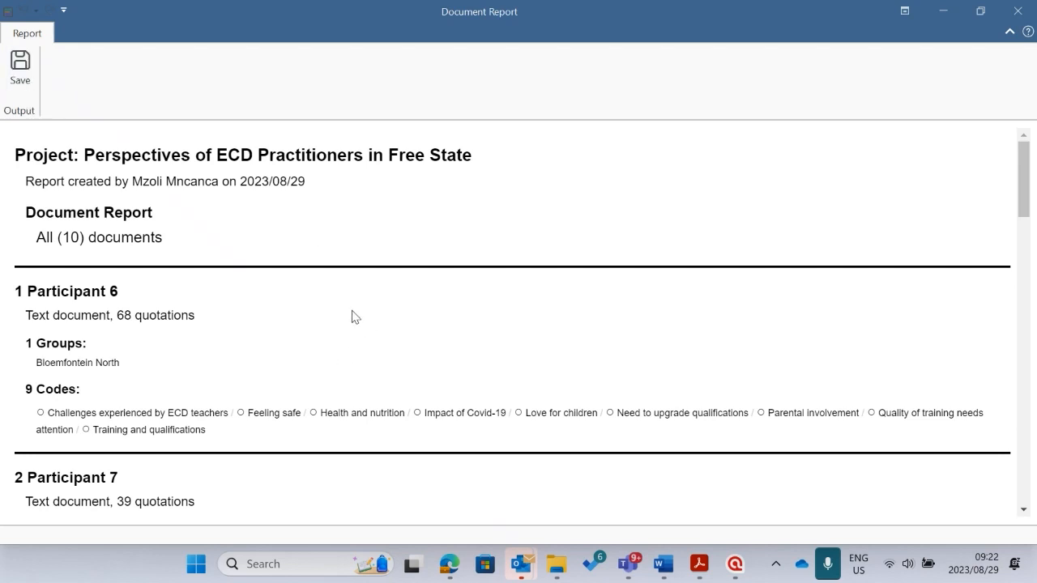
scroll(421, 315, down, 4)
scroll(324, 340, down, 14)
scroll(312, 331, up, 2)
scroll(315, 336, up, 6)
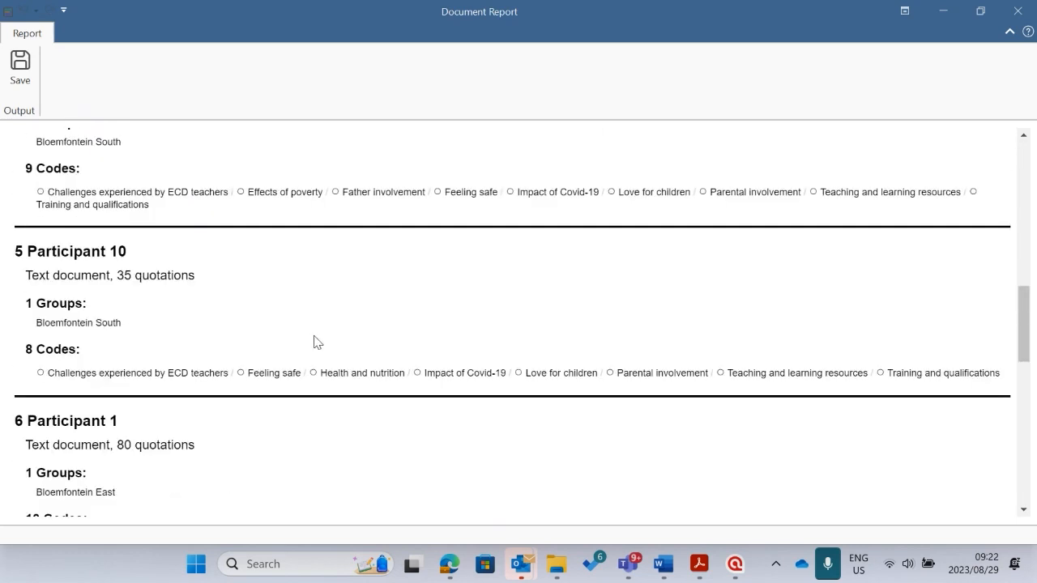
Switch to the PhD thesis PDF in Adobe Acrobat and find Figure 5.1, the ATLAS.ti documents report.
scroll(315, 340, up, 10)
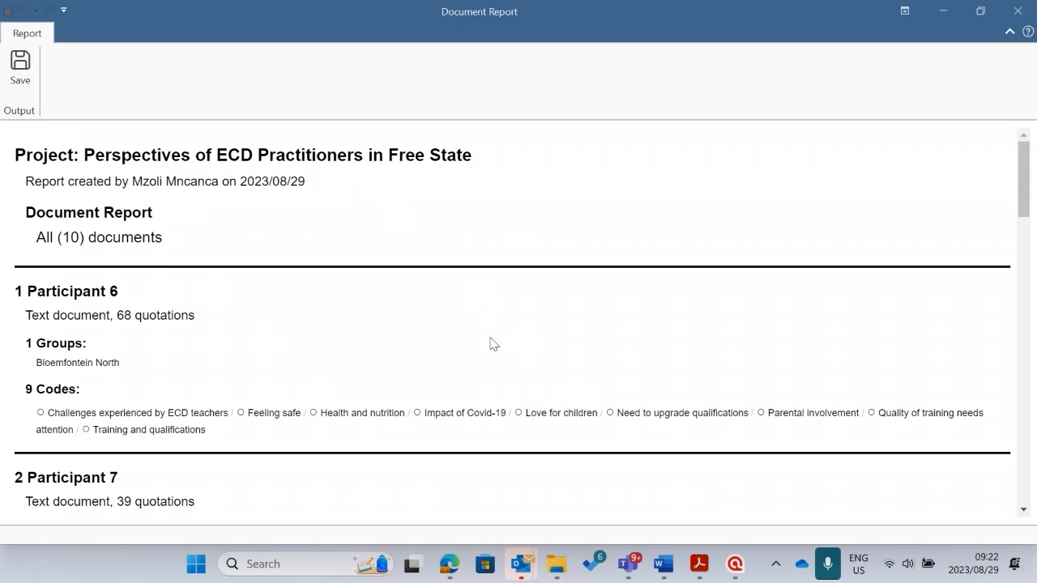
click(699, 564)
click(778, 453)
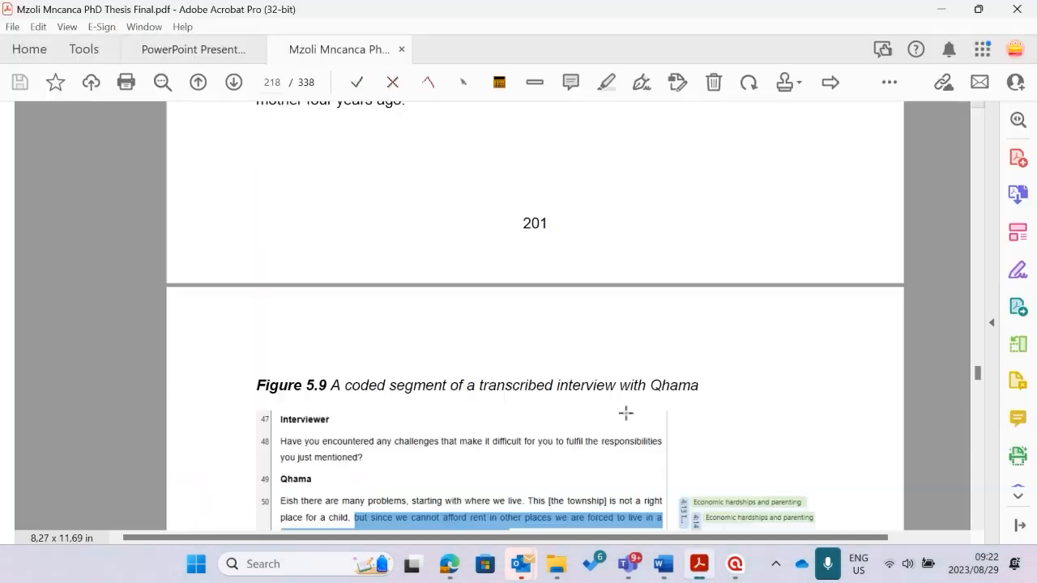
scroll(589, 343, up, 20)
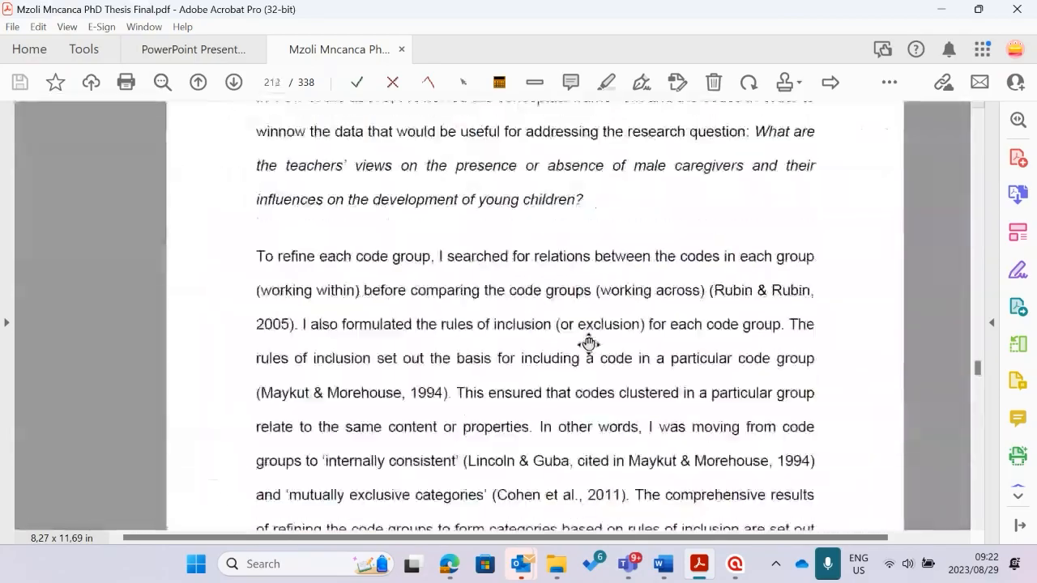
scroll(594, 366, up, 20)
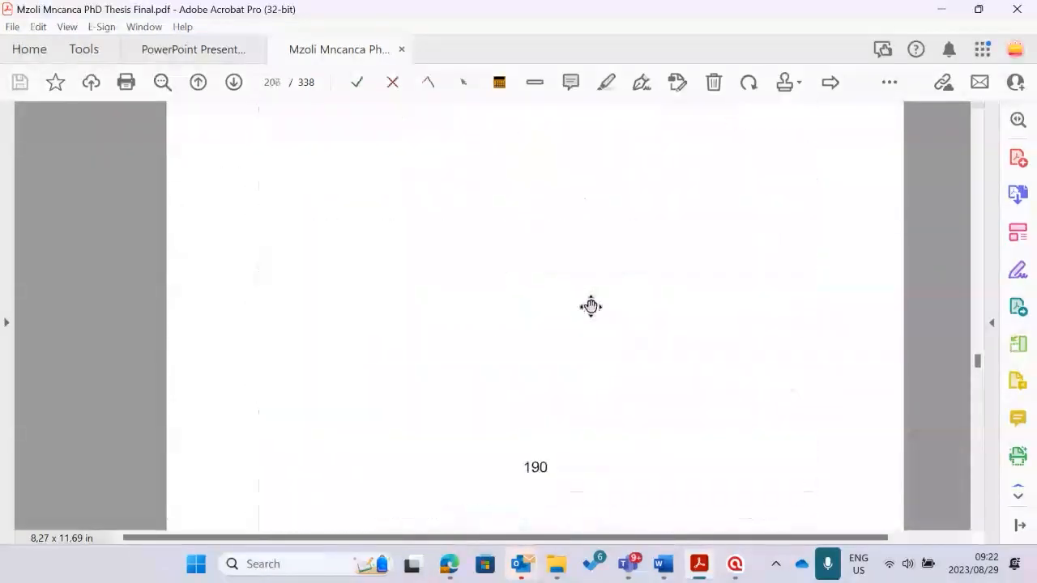
scroll(580, 294, up, 20)
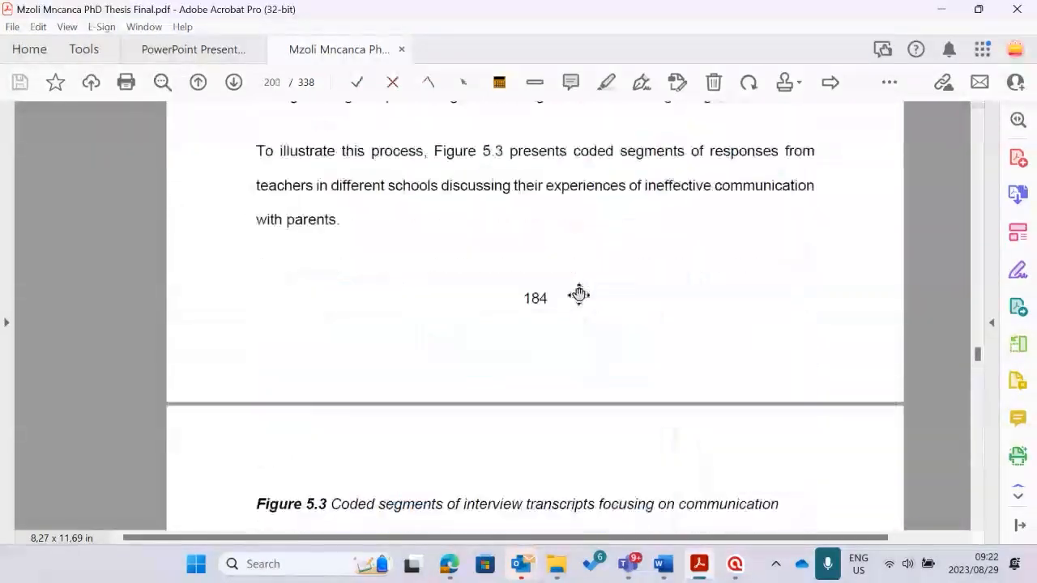
scroll(550, 328, down, 12)
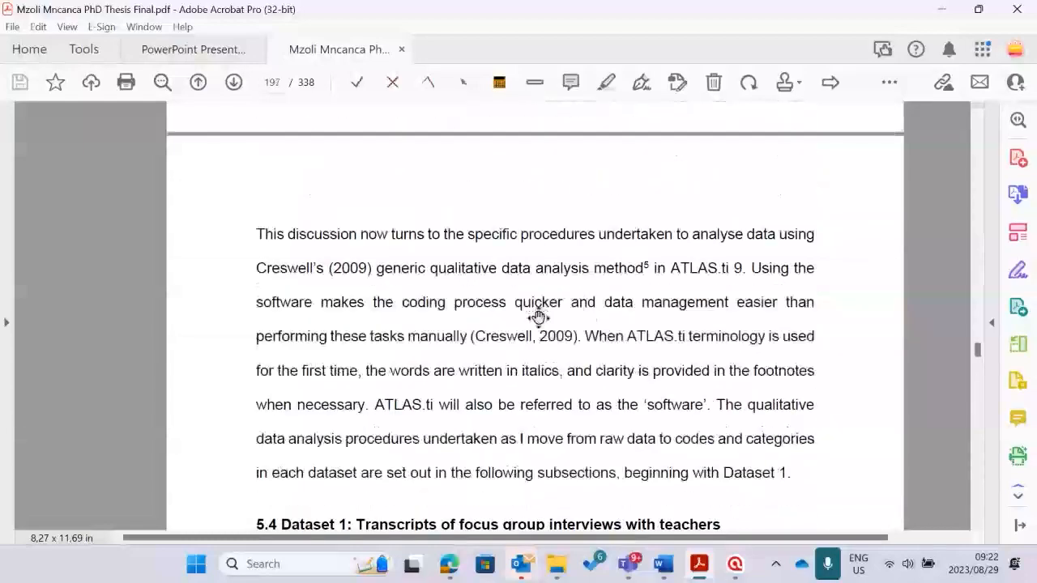
scroll(543, 345, down, 12)
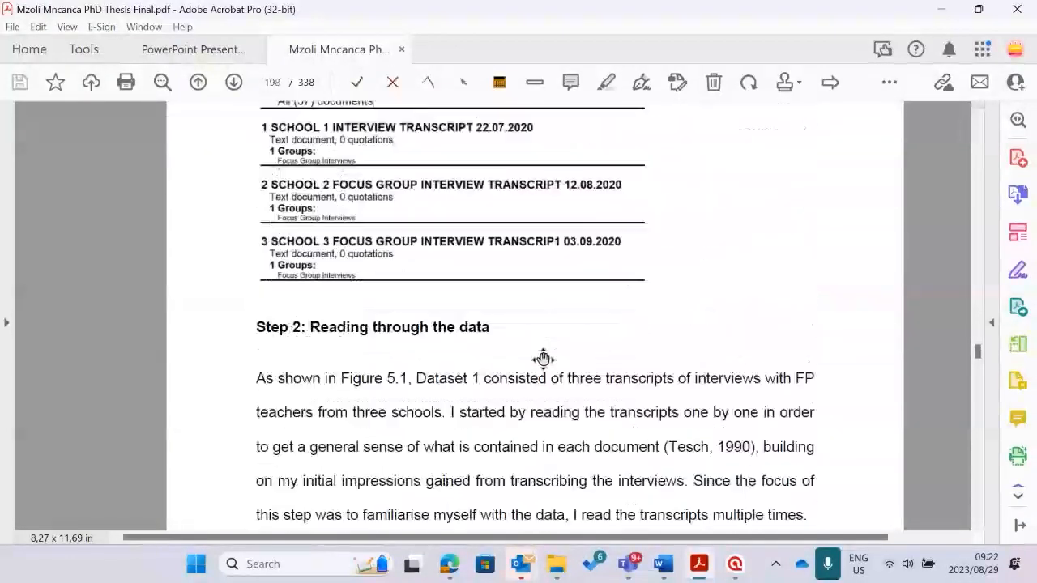
scroll(556, 354, up, 2)
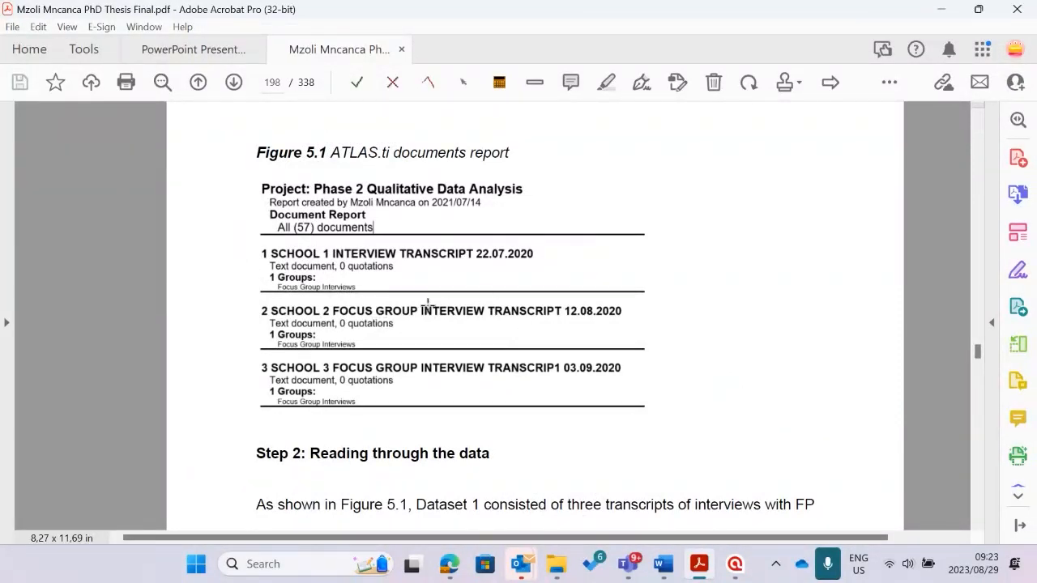
Examine Figure 5.1 and the surrounding thesis text on adding research data, comparing the description with the document report.
scroll(622, 464, up, 1)
scroll(367, 285, up, 5)
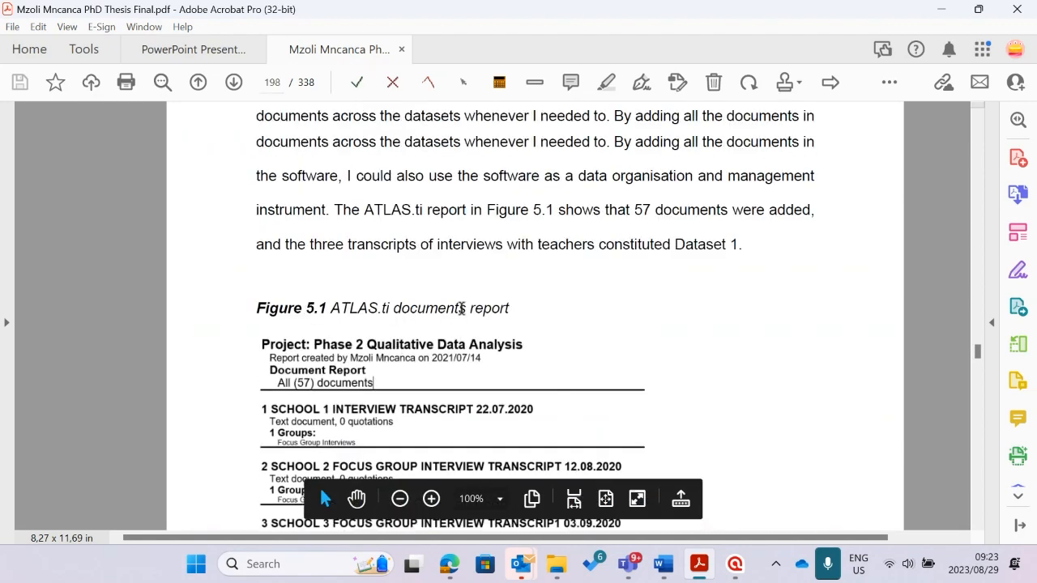
scroll(435, 349, down, 3)
scroll(454, 273, up, 8)
scroll(393, 304, up, 8)
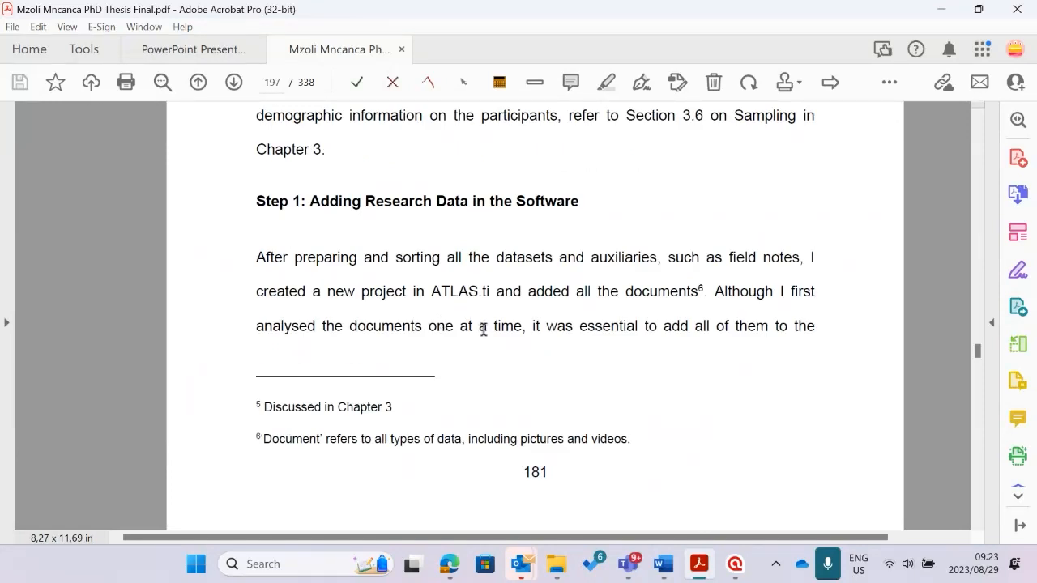
scroll(482, 330, down, 10)
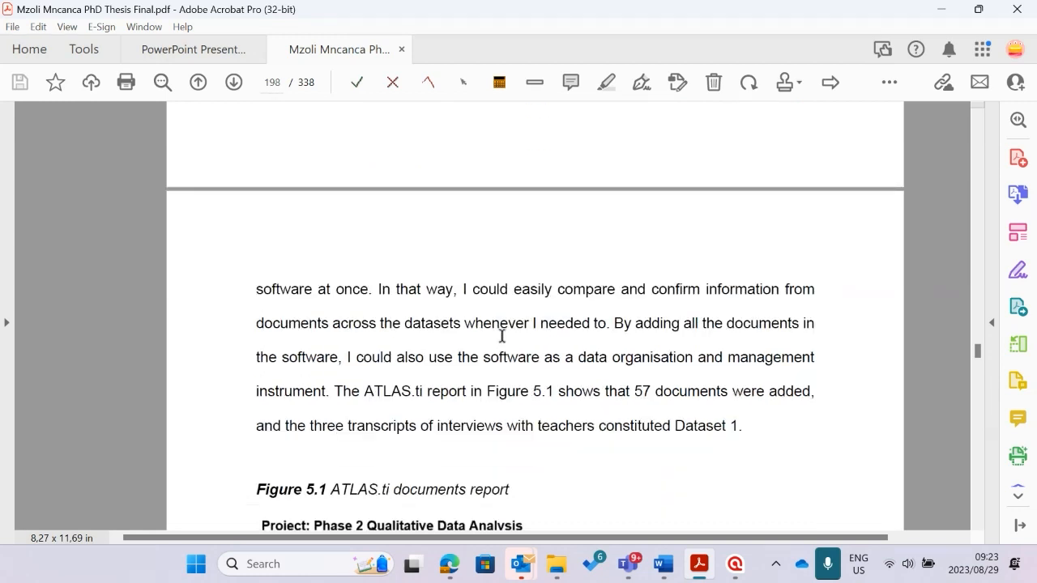
scroll(473, 384, down, 1)
scroll(418, 396, down, 2)
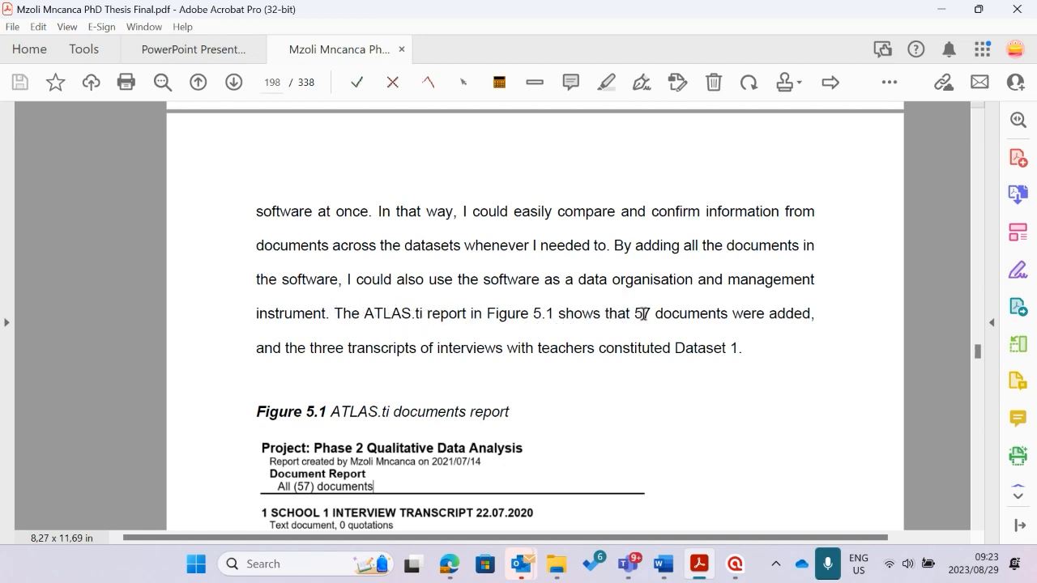
scroll(801, 316, down, 1)
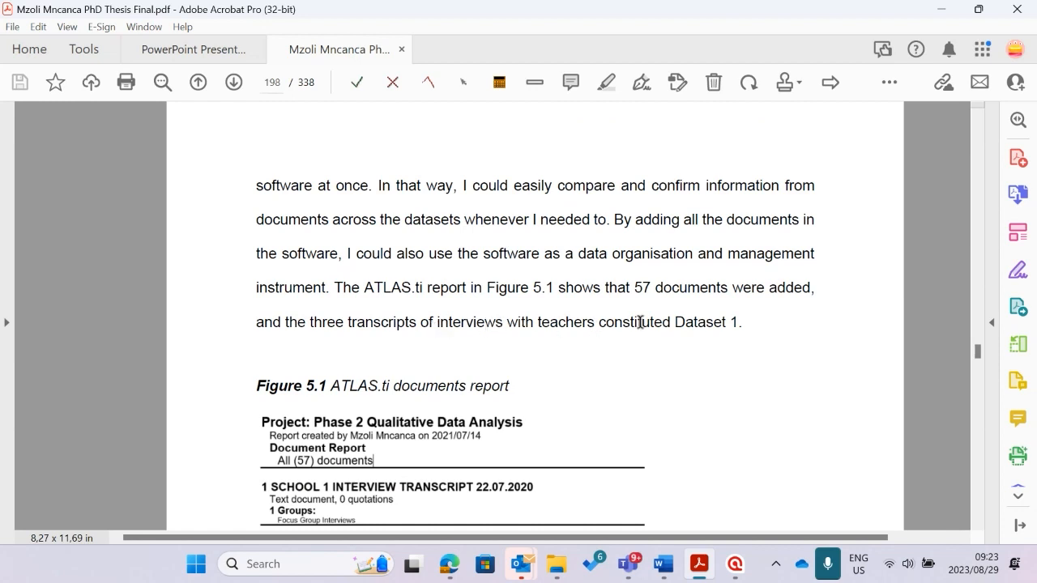
scroll(734, 328, down, 6)
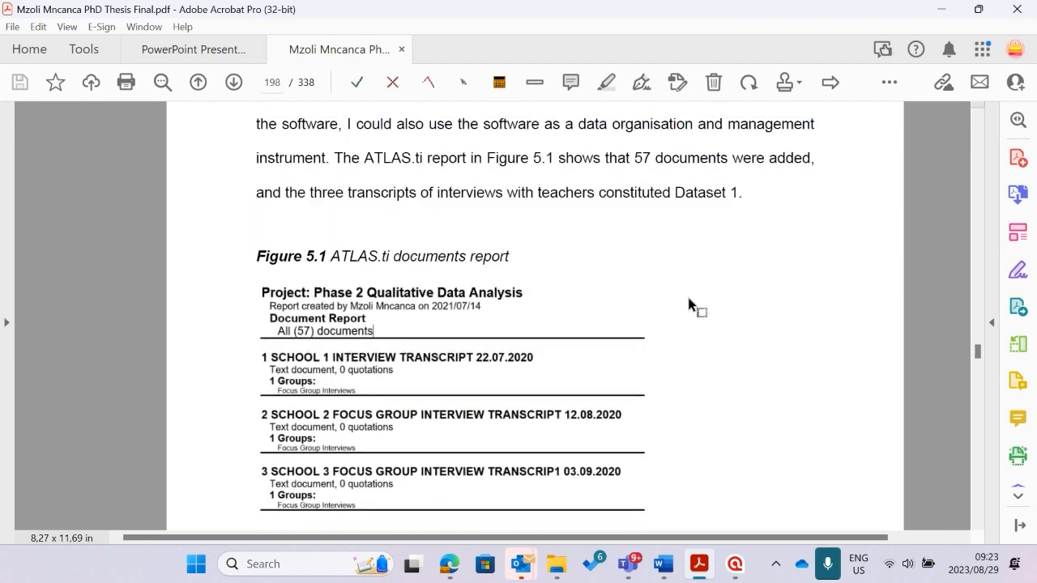
scroll(449, 348, down, 1)
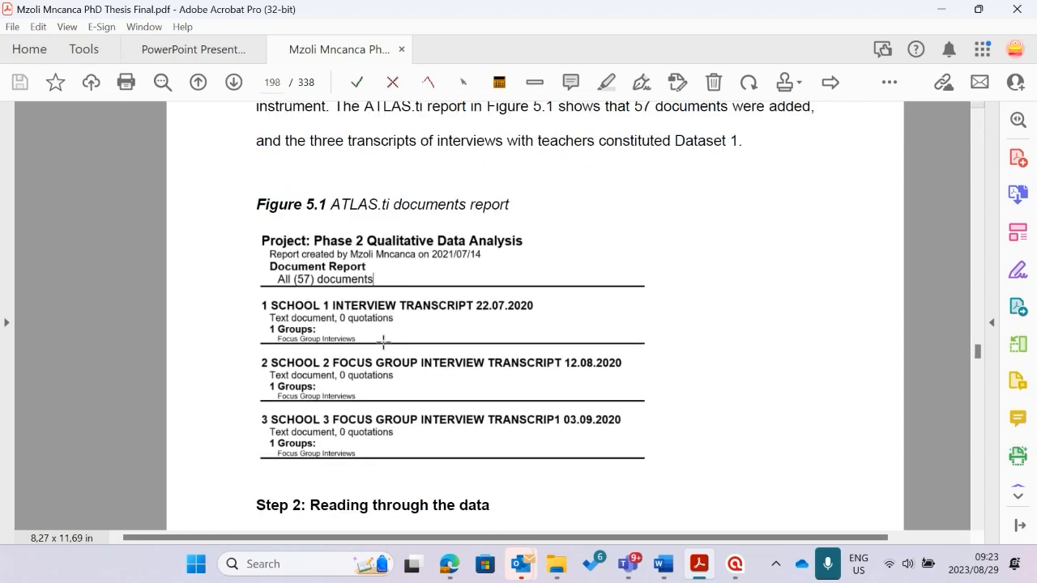
scroll(542, 241, up, 2)
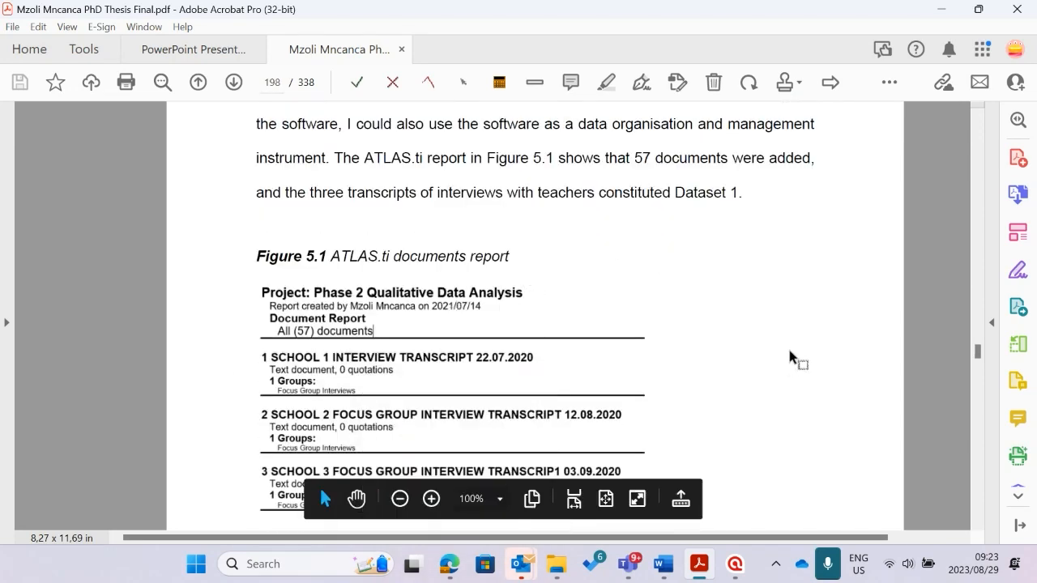
scroll(789, 359, down, 3)
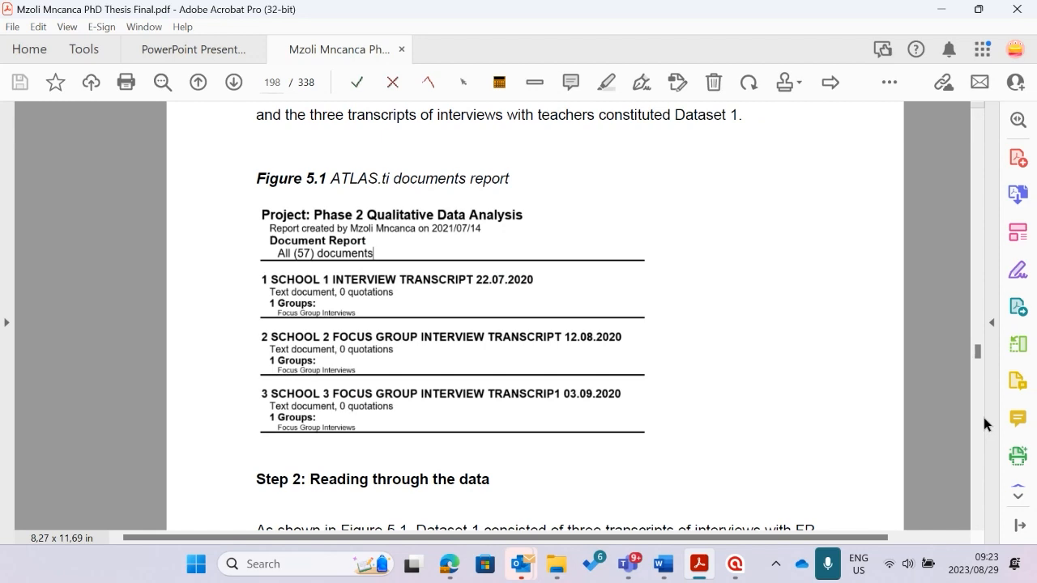
Return to the ATLAS.ti document report, skim through the participants' entries again and close the report.
click(939, 9)
scroll(343, 363, down, 5)
scroll(345, 372, up, 5)
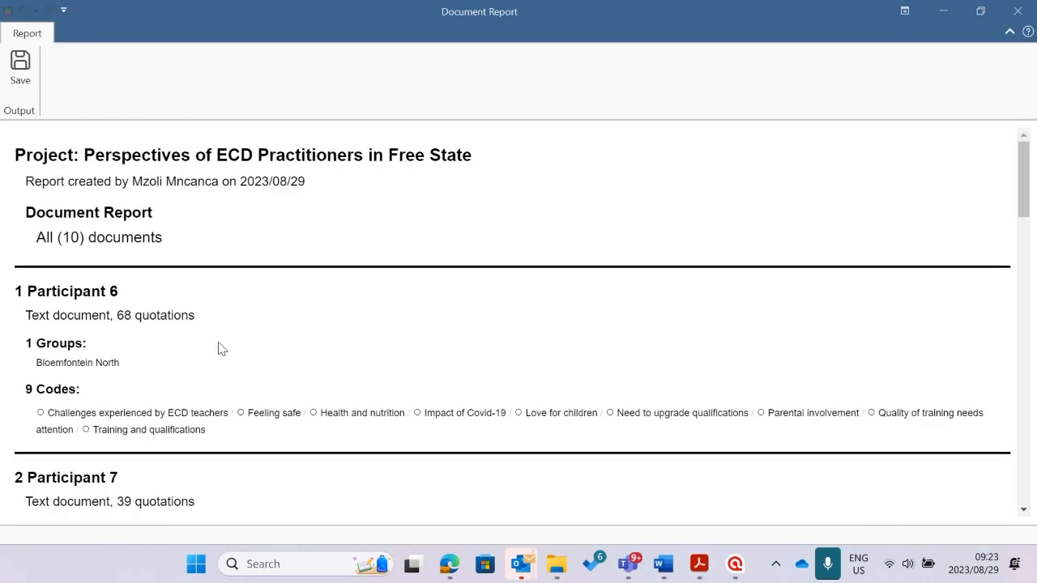
scroll(262, 337, down, 10)
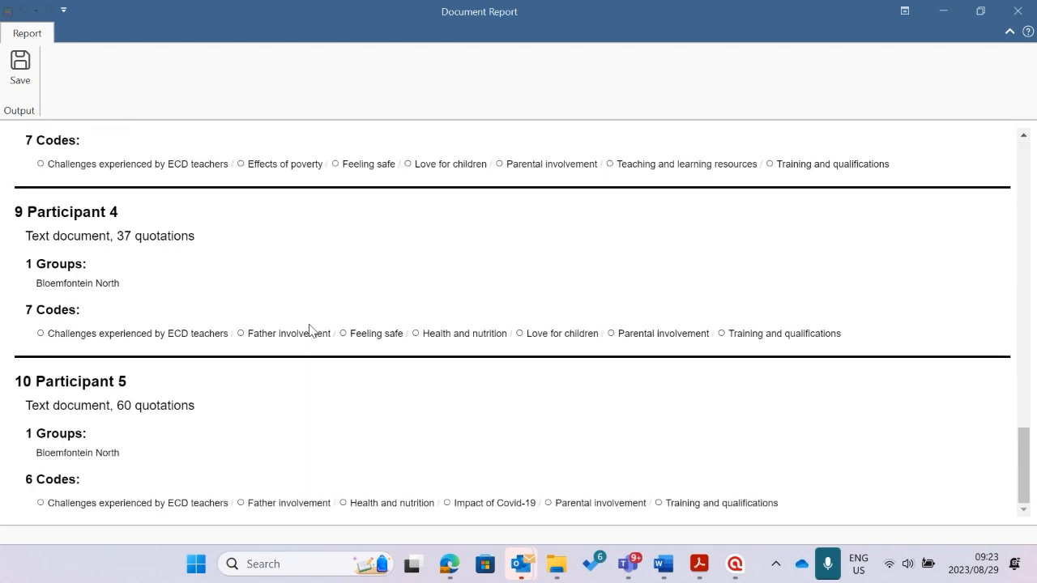
scroll(317, 332, up, 3)
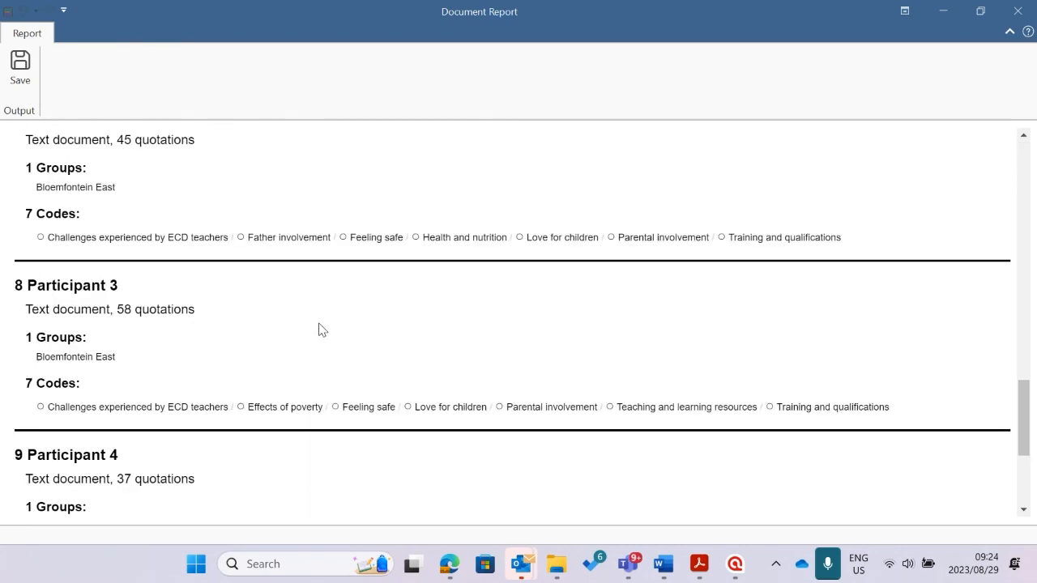
scroll(319, 329, up, 10)
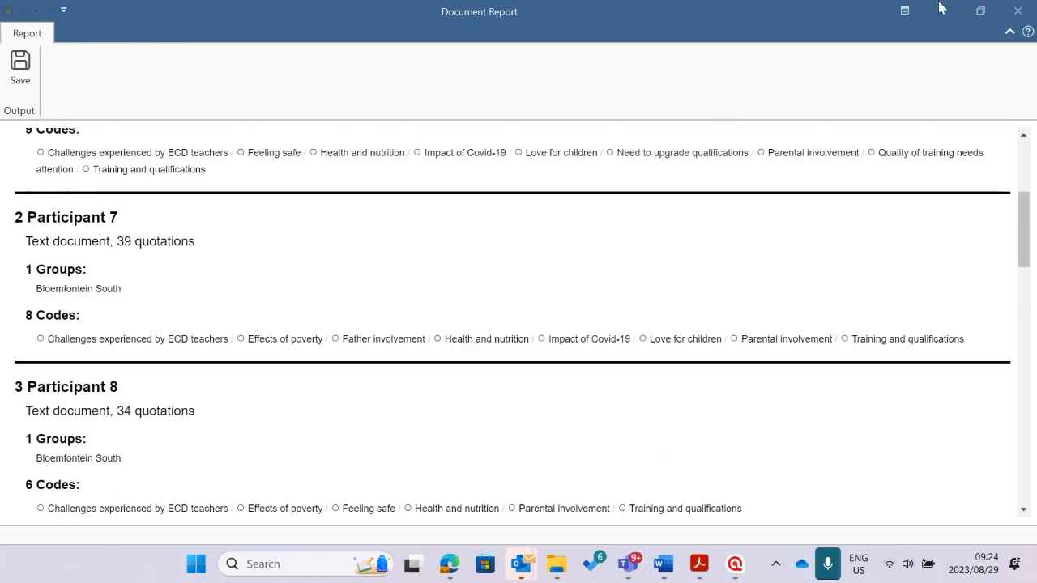
click(1015, 11)
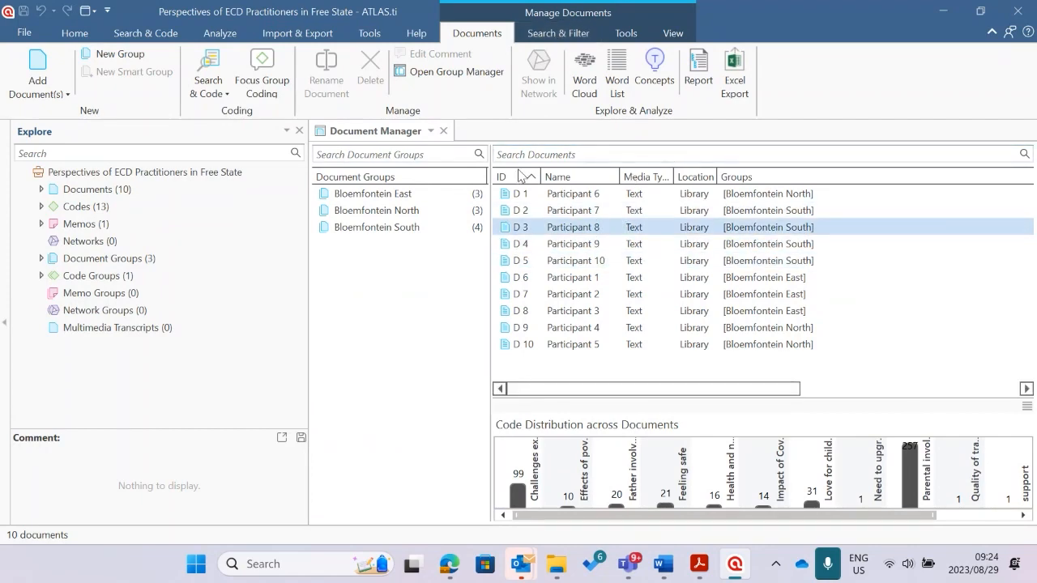
Switch to the workshop outline in Word, highlight the "Creating reports" bullet in yellow and return to ATLAS.ti.
click(663, 564)
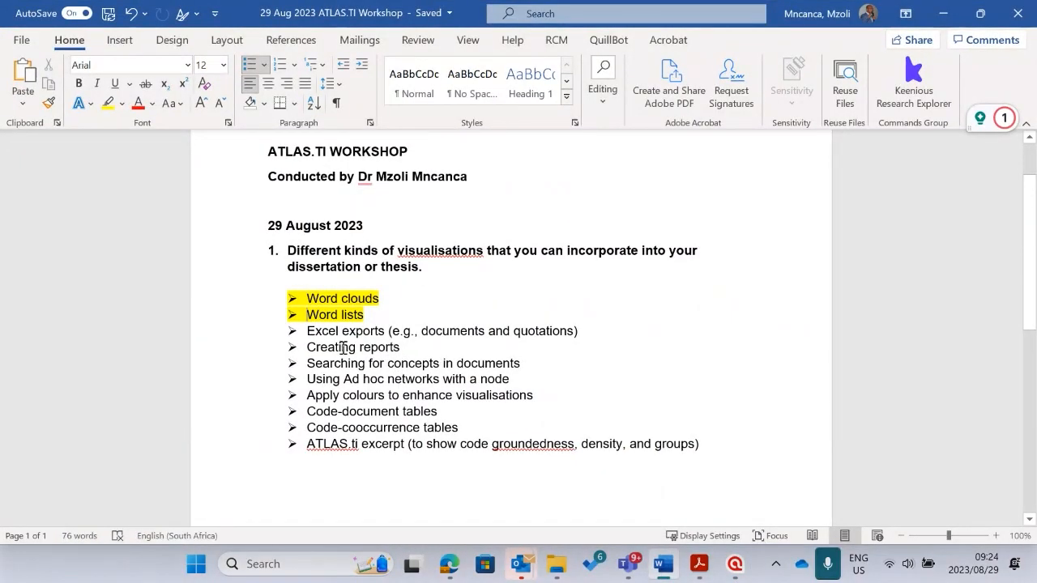
click(234, 350)
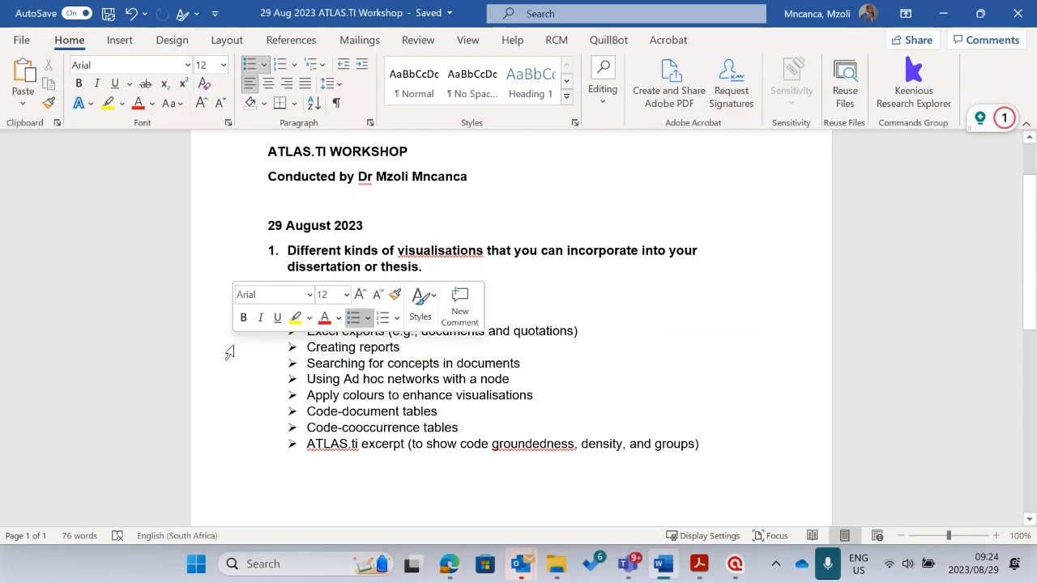
click(105, 104)
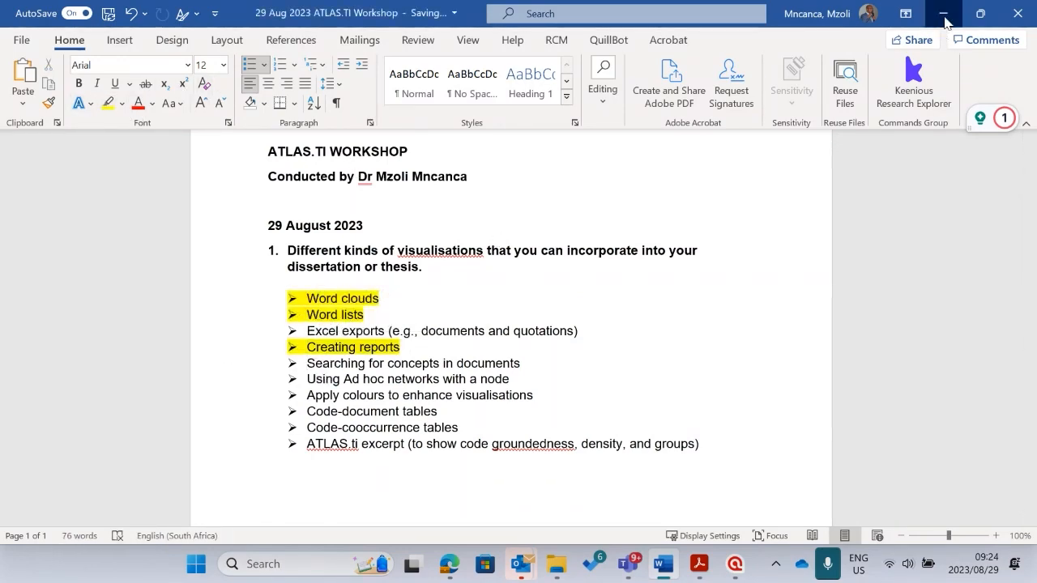
click(944, 16)
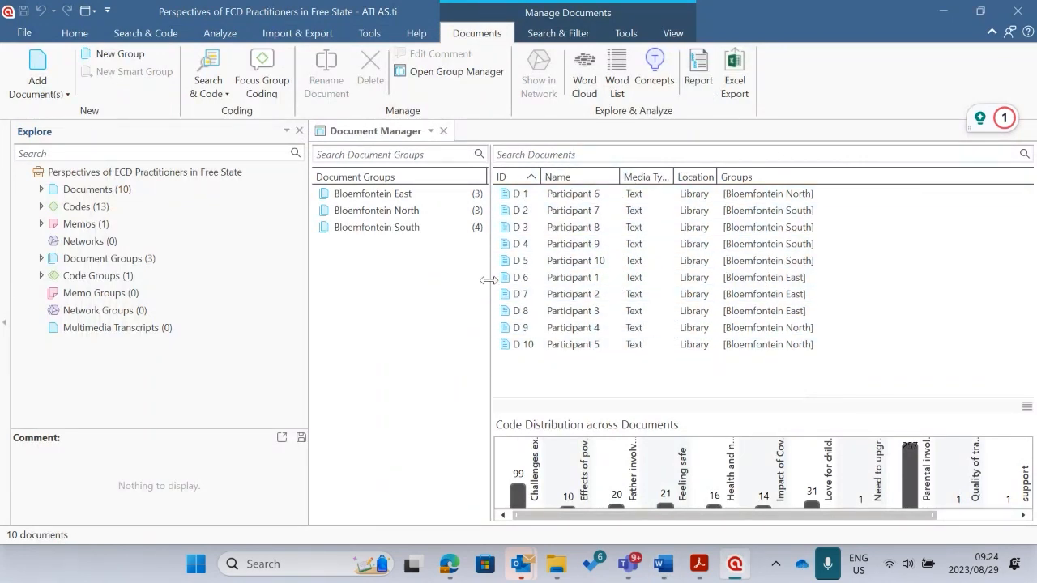
Close the Document Manager and open the report settings for the project's codes from the Code Manager.
click(443, 131)
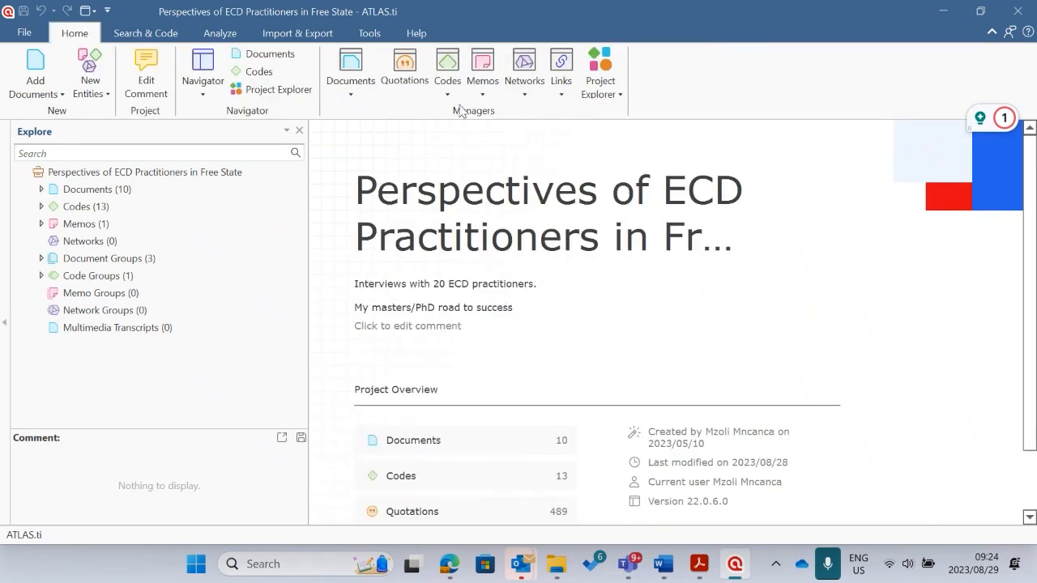
click(449, 69)
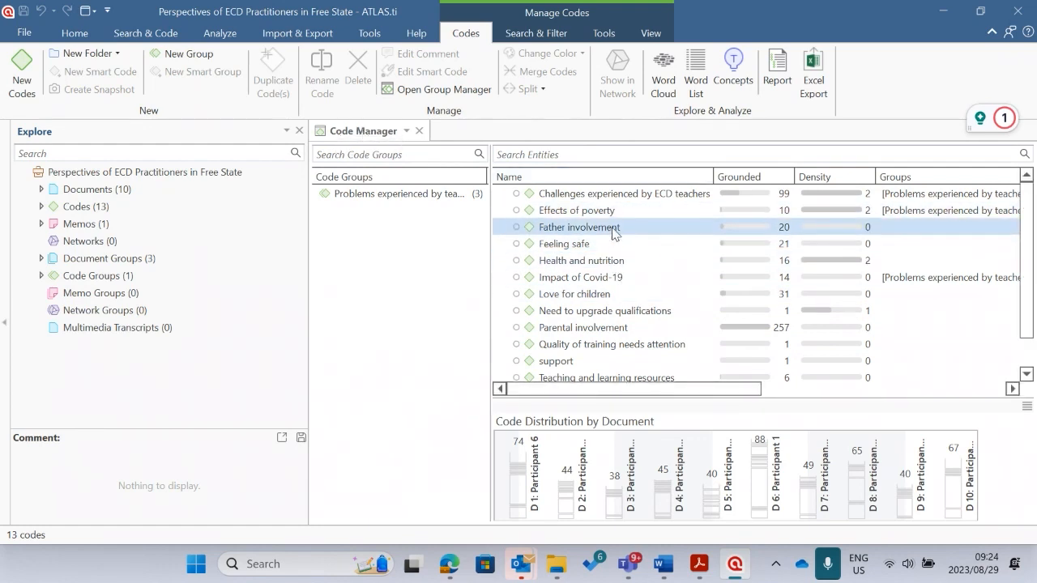
scroll(616, 259, down, 1)
scroll(616, 259, up, 1)
click(778, 73)
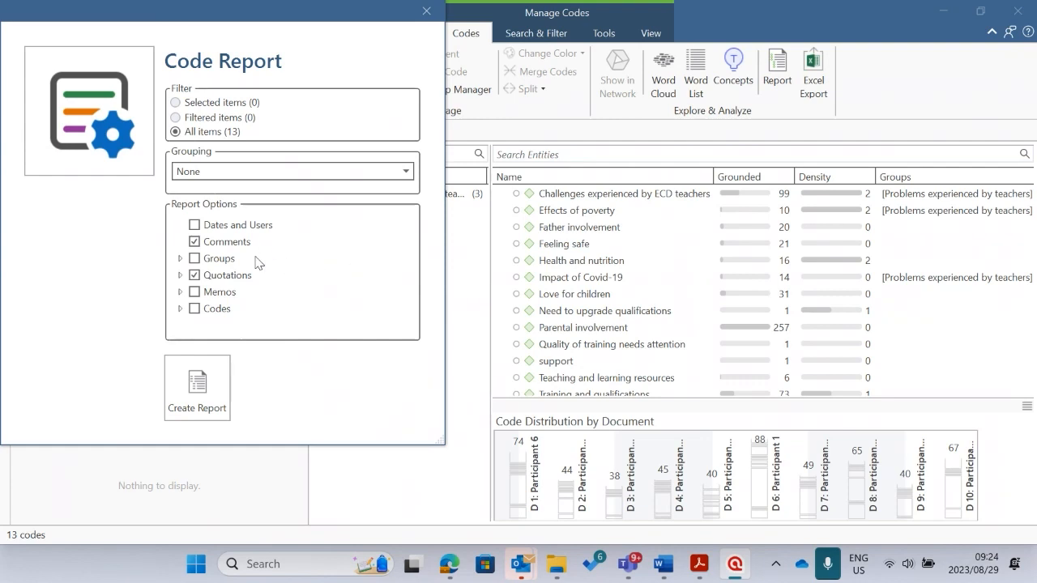
Set the code report to include dates and users as well as comments, and leave out quotations.
click(195, 225)
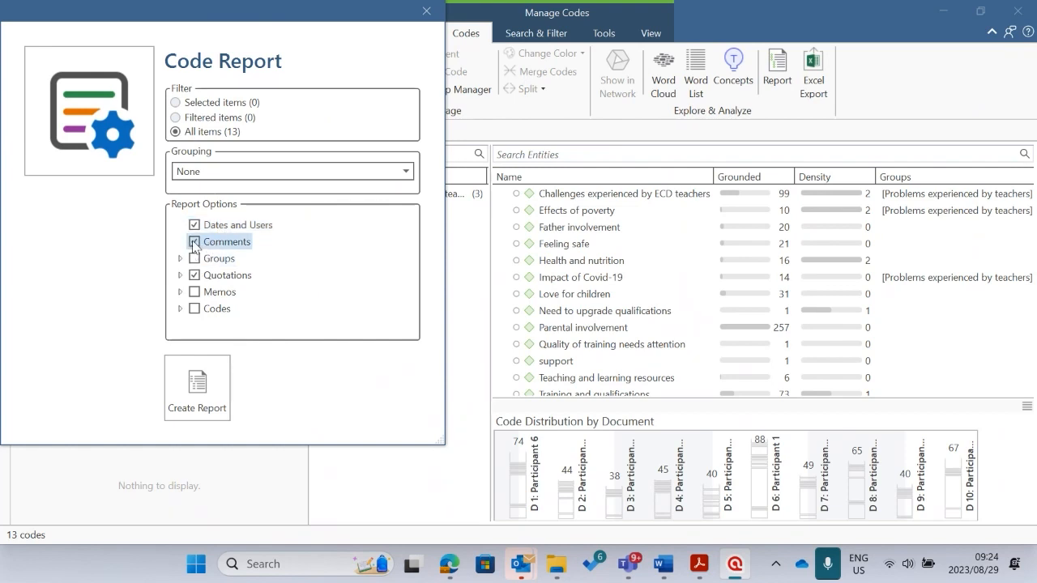
click(194, 242)
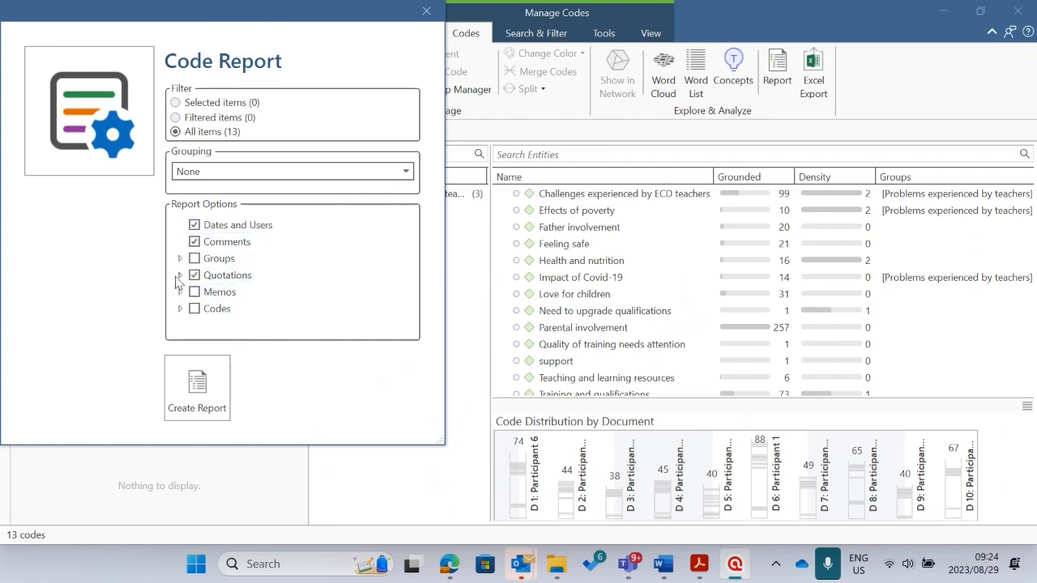
click(180, 276)
scroll(260, 312, down, 1)
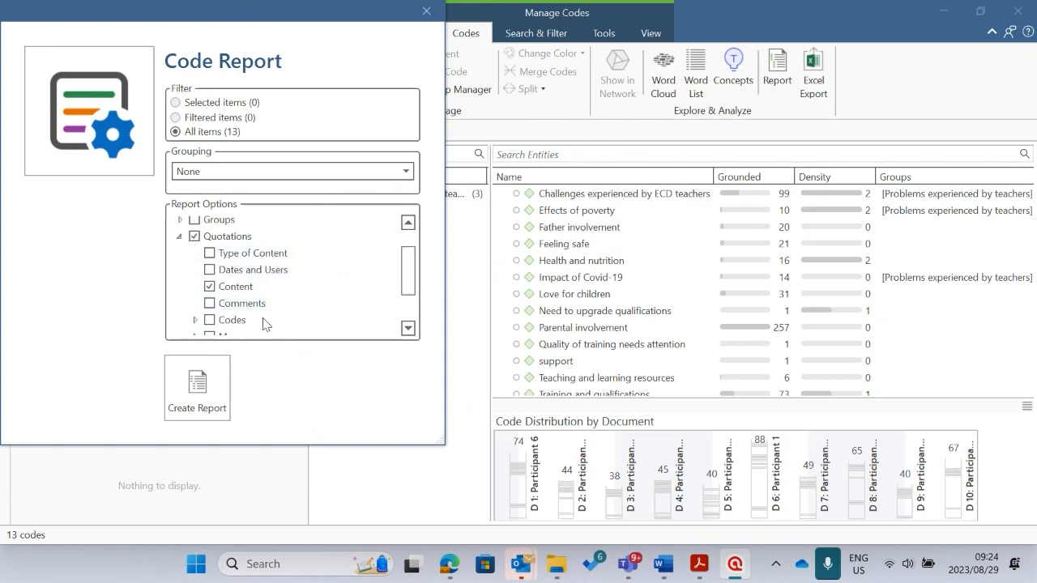
scroll(249, 304, down, 2)
scroll(248, 302, up, 3)
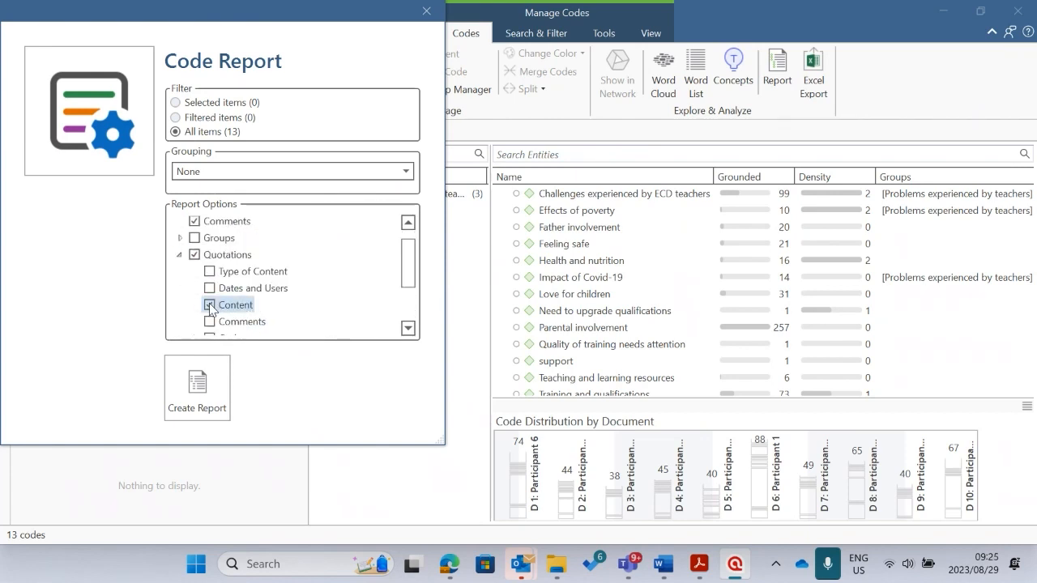
click(209, 288)
click(195, 255)
click(179, 255)
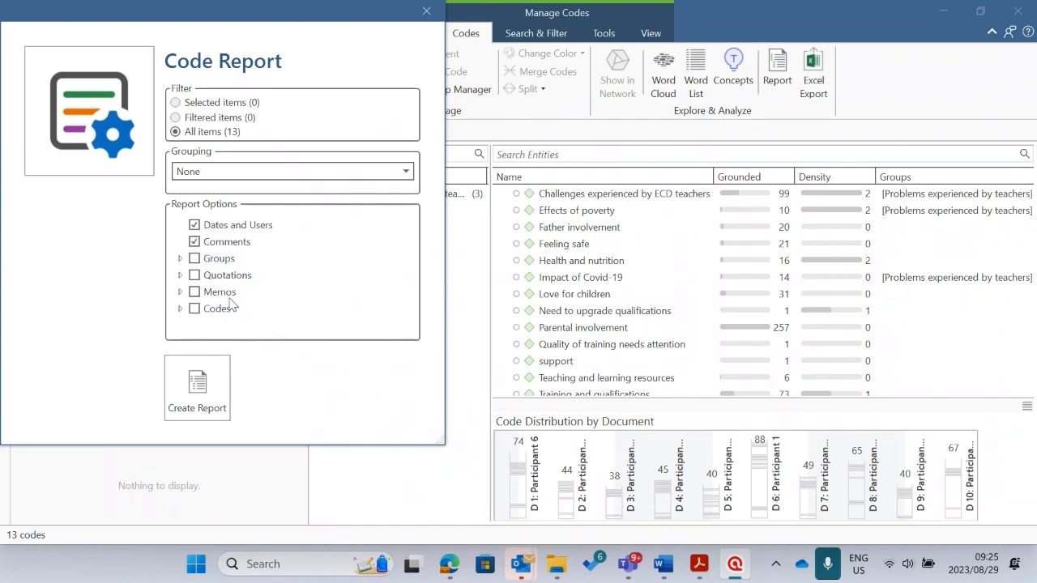
Include memos, review the nested memo and code options, and create the code report for all items.
click(180, 291)
click(194, 292)
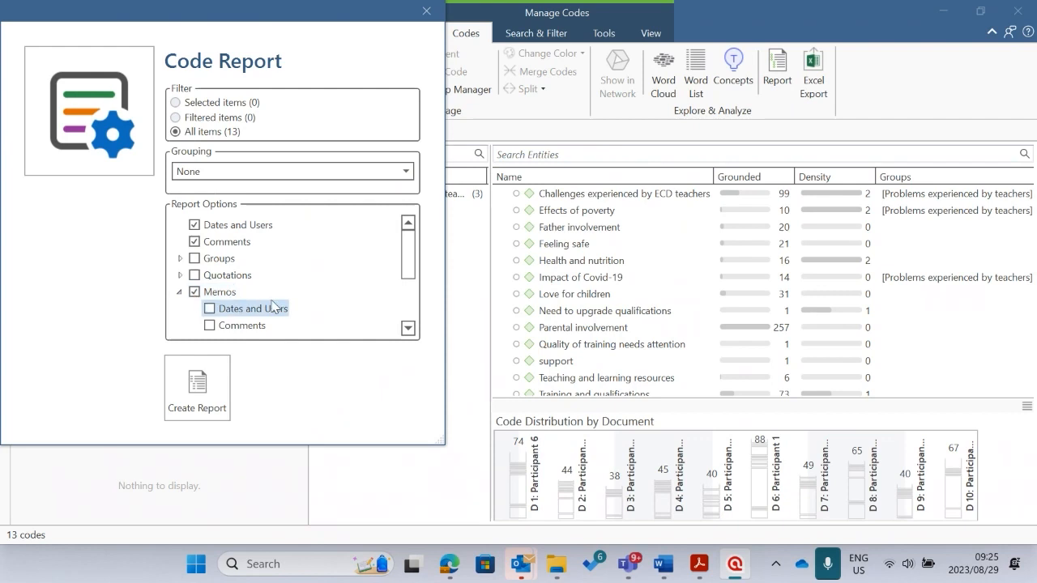
scroll(271, 306, down, 2)
scroll(270, 280, up, 1)
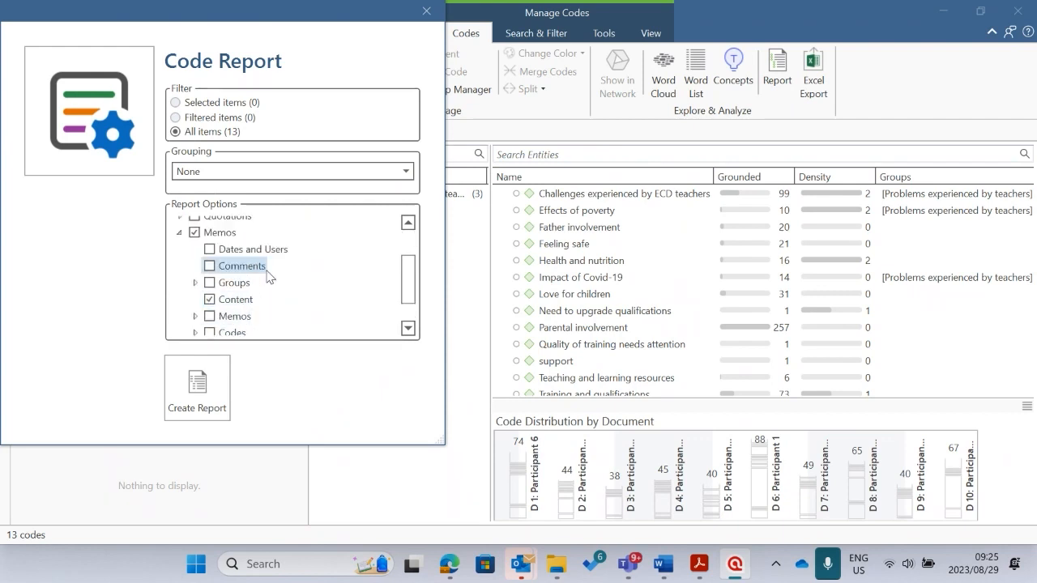
scroll(270, 279, down, 1)
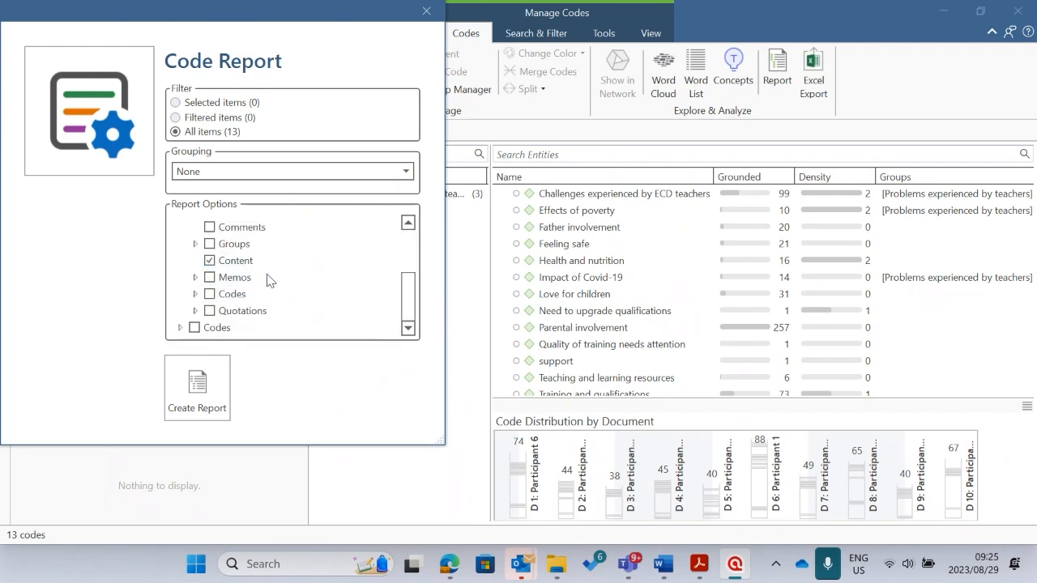
click(180, 328)
scroll(268, 315, down, 2)
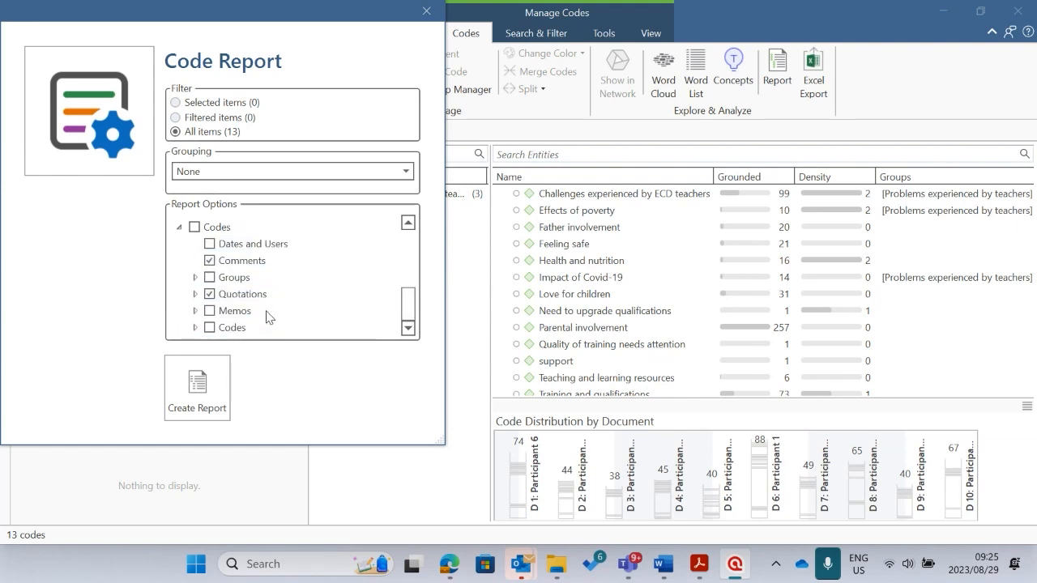
scroll(296, 277, up, 5)
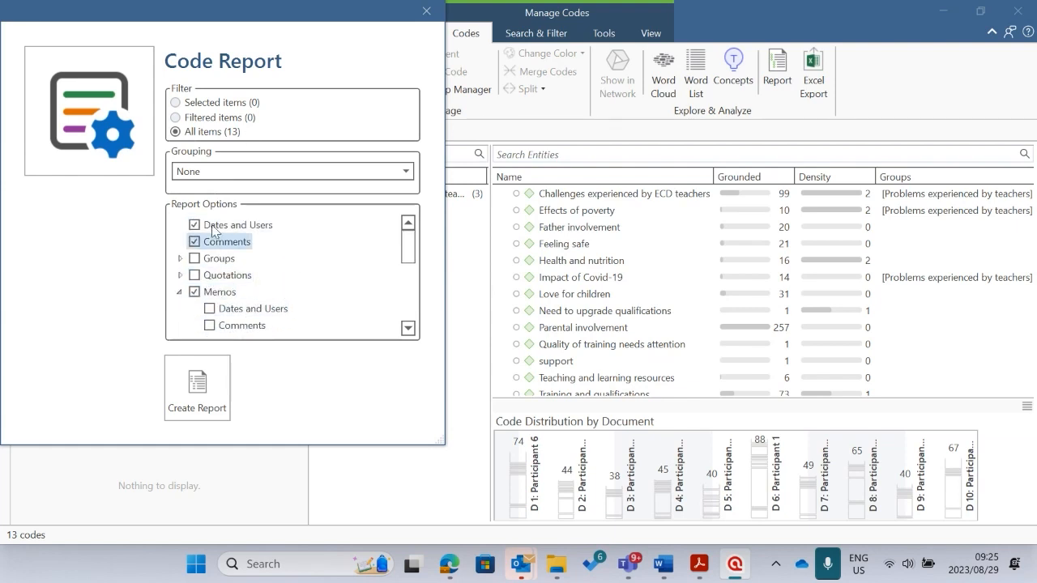
click(197, 392)
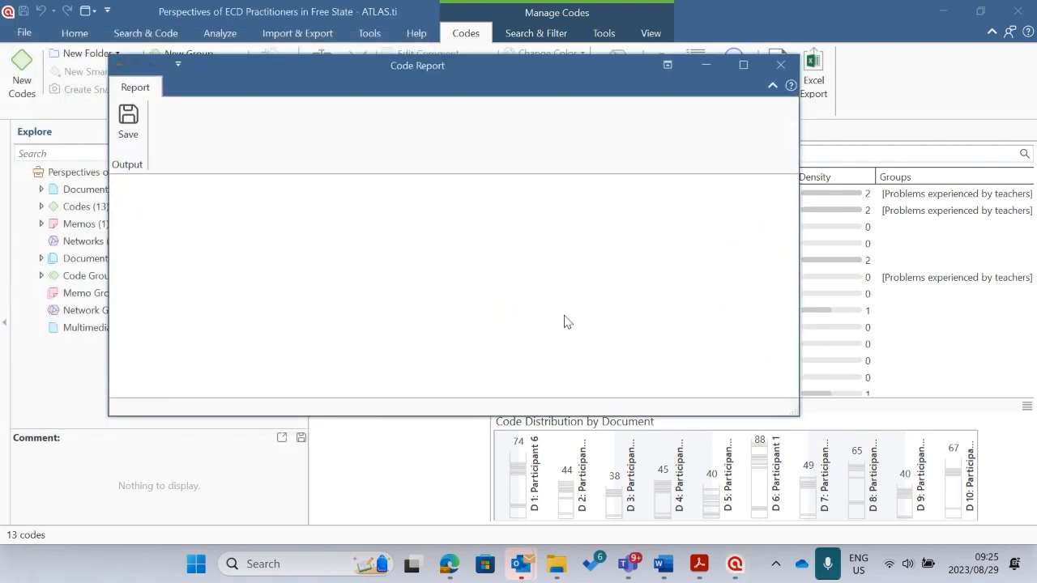
Maximise the code report, skim the creation details and memos under each code, and close the report.
click(743, 66)
scroll(419, 300, down, 5)
scroll(341, 333, up, 5)
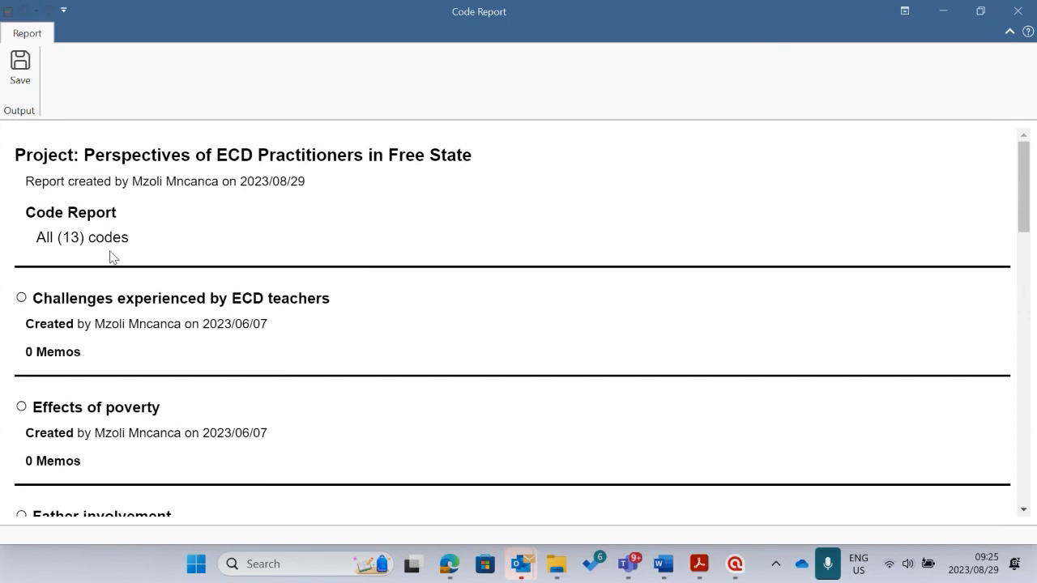
scroll(149, 268, down, 2)
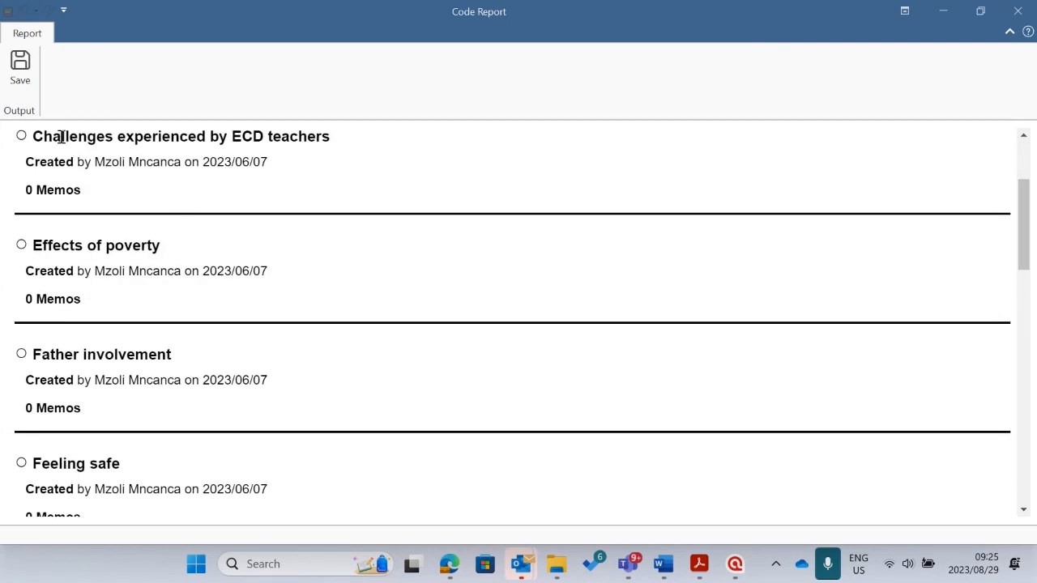
scroll(105, 208, down, 7)
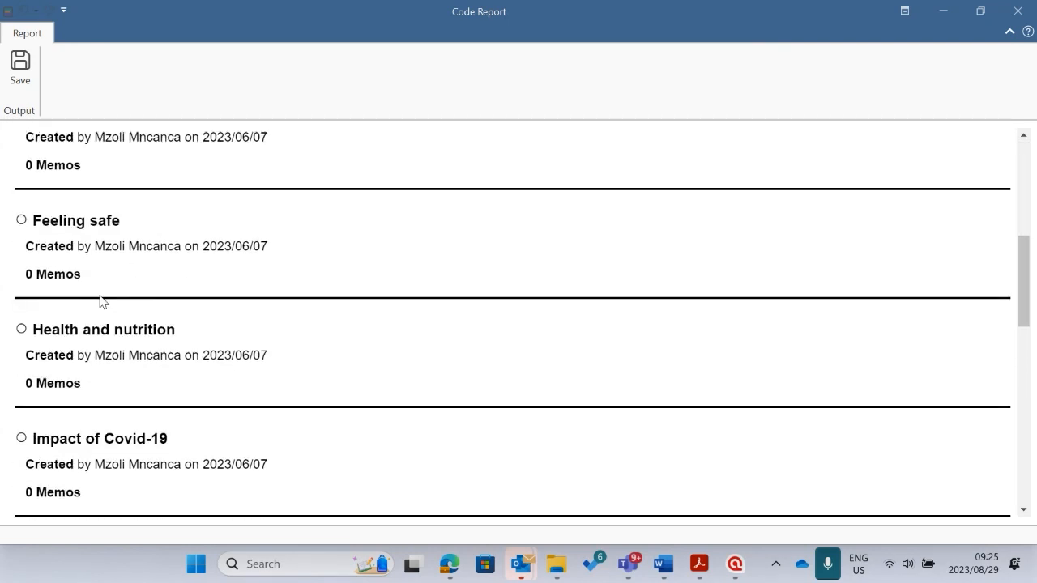
scroll(128, 354, down, 5)
scroll(174, 372, up, 12)
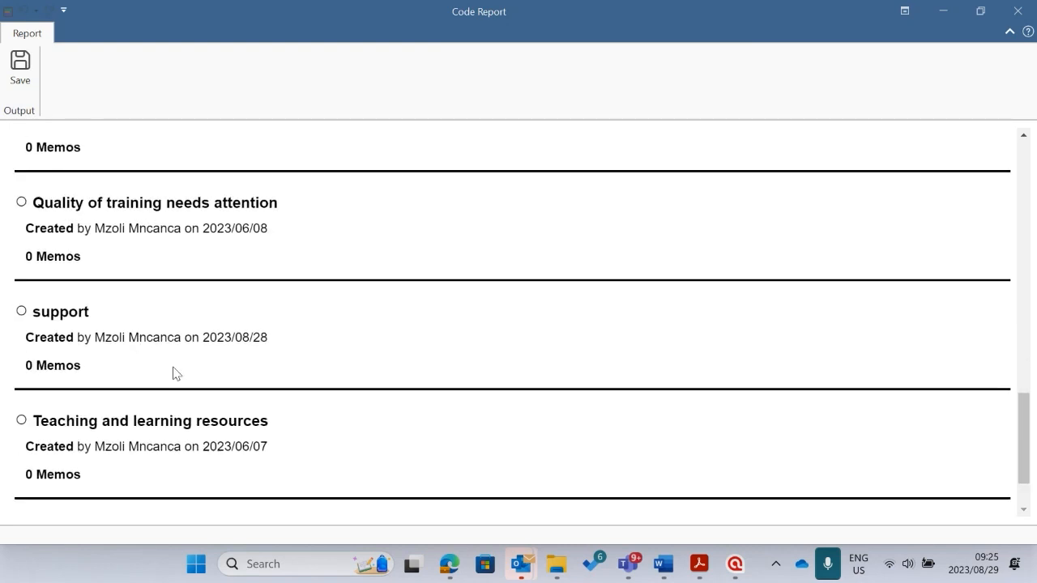
click(1018, 11)
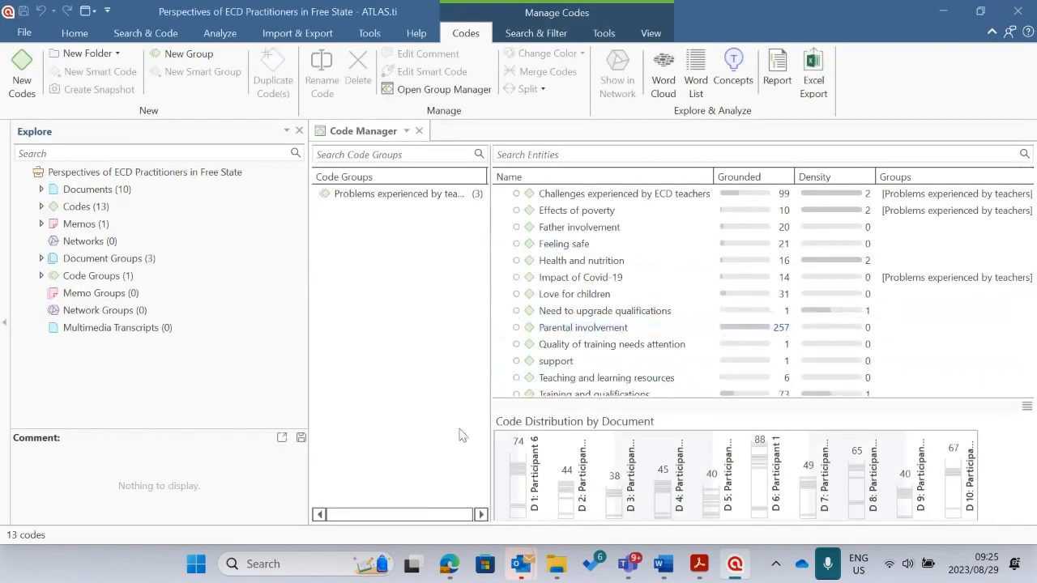
Create another code report for all items with quotations included and memos left out.
click(777, 77)
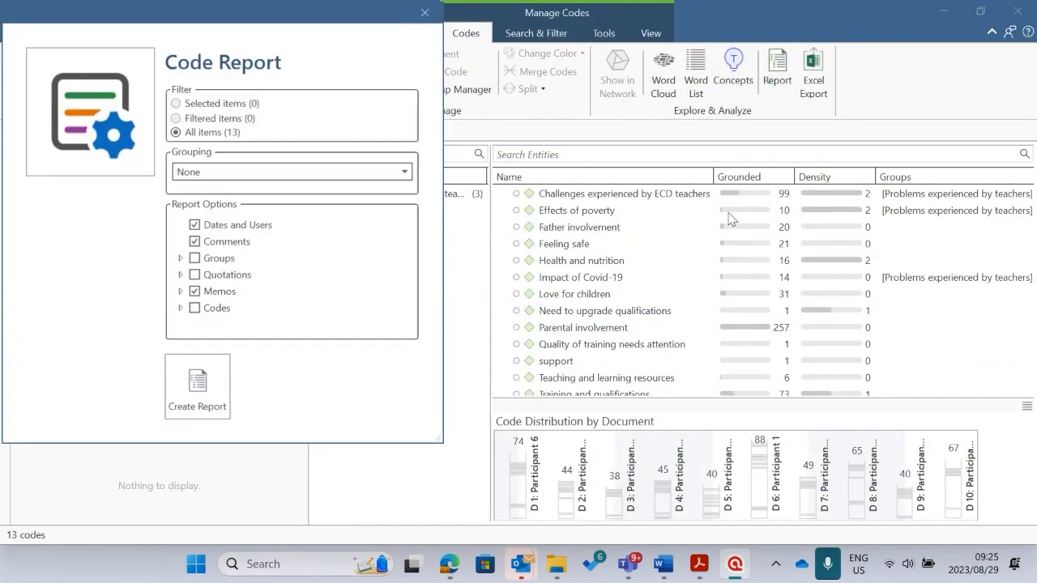
click(195, 275)
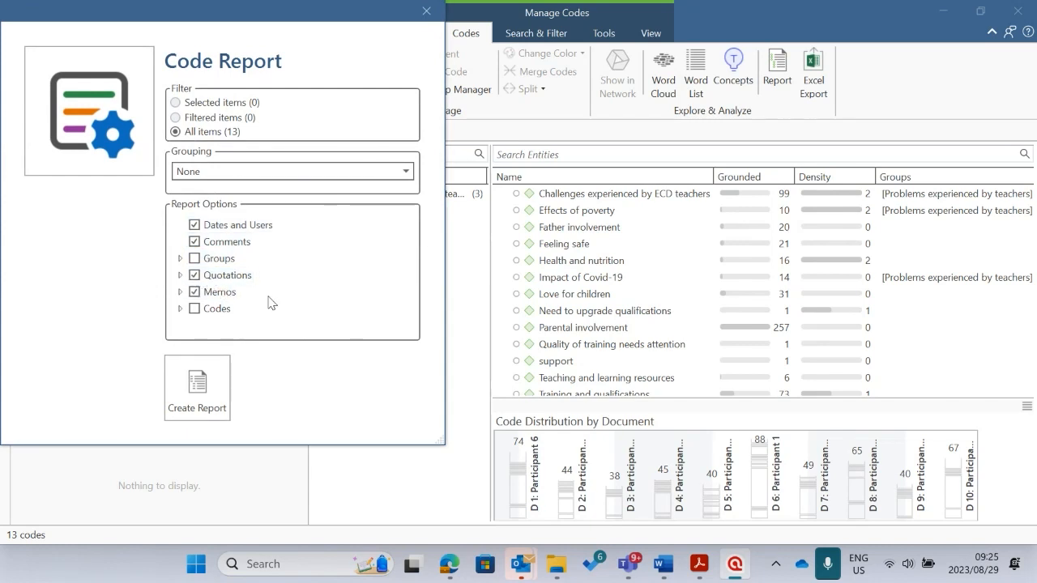
click(194, 292)
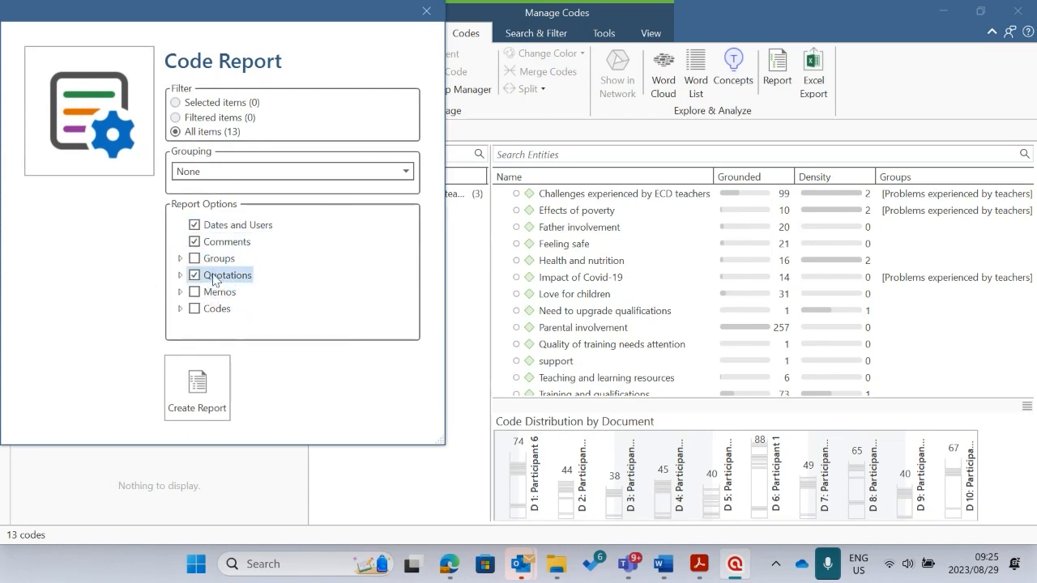
click(207, 393)
Maximise the new code report, skim the quotations listed under the codes and close it.
click(744, 66)
scroll(444, 318, down, 15)
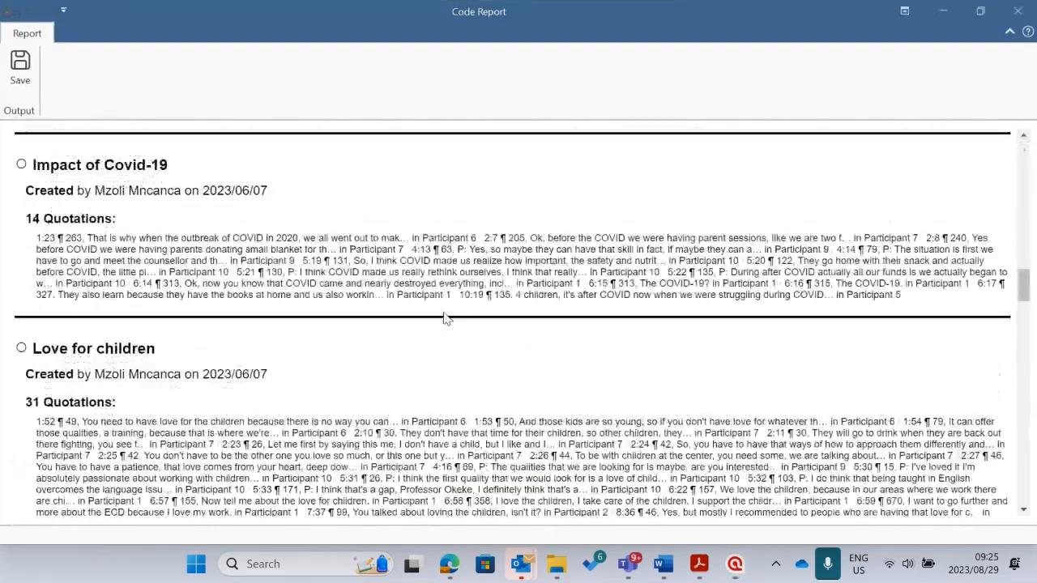
click(1018, 12)
click(834, 347)
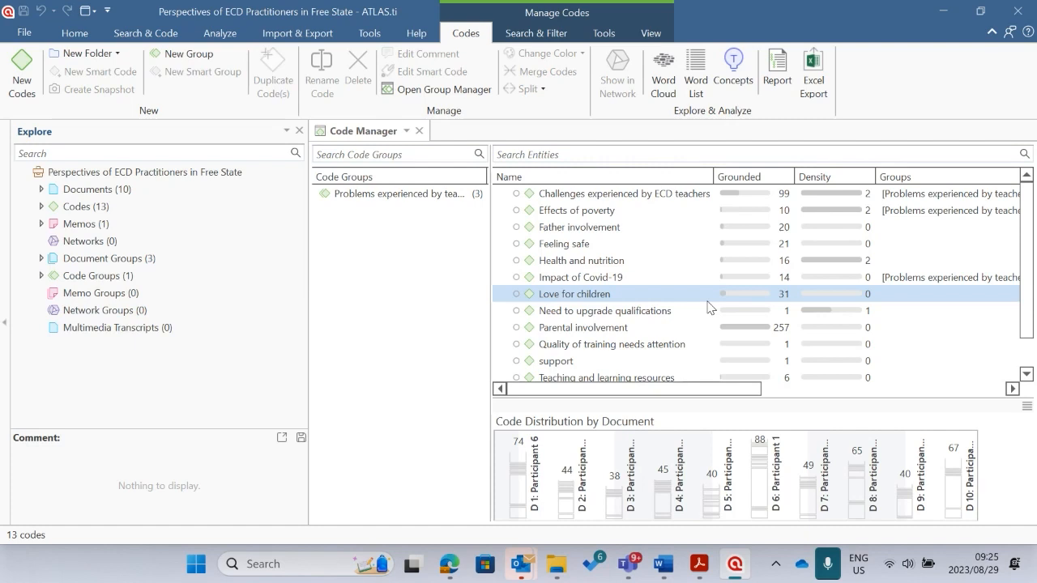
Close the Code Manager, check the next bullet in the Word workshop outline and return to ATLAS.ti.
click(675, 219)
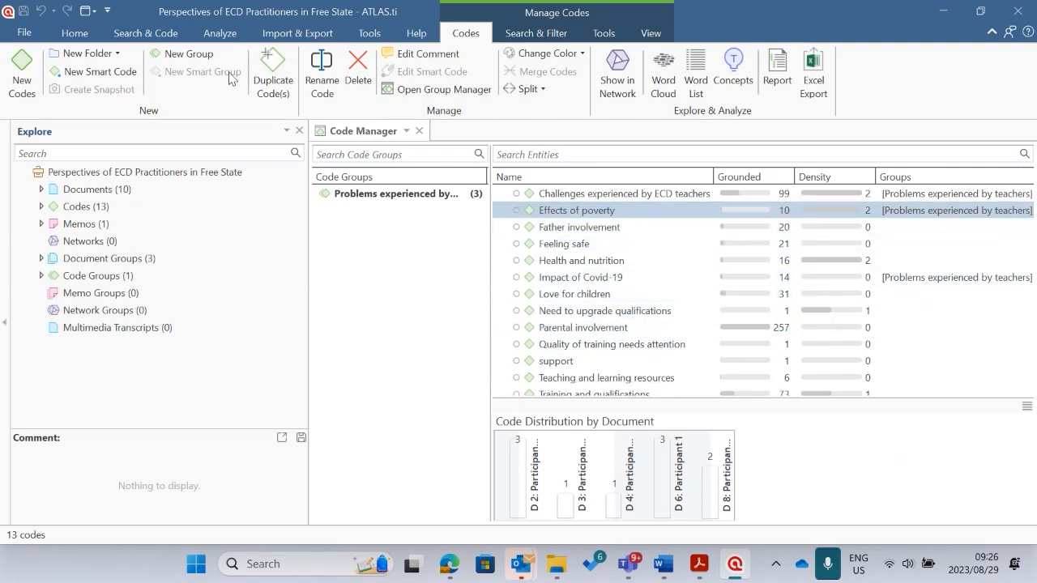
click(74, 33)
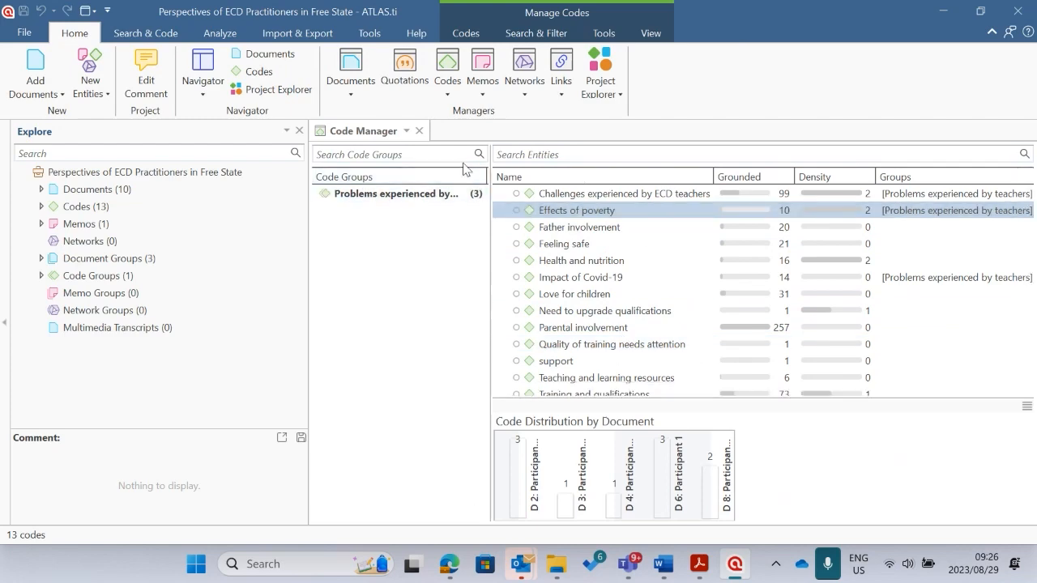
click(419, 131)
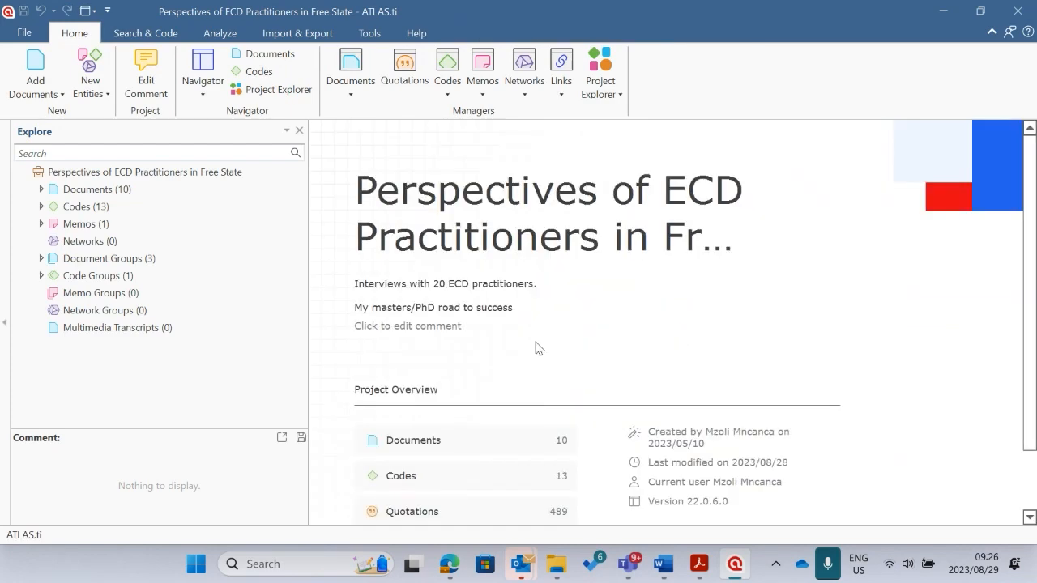
click(658, 564)
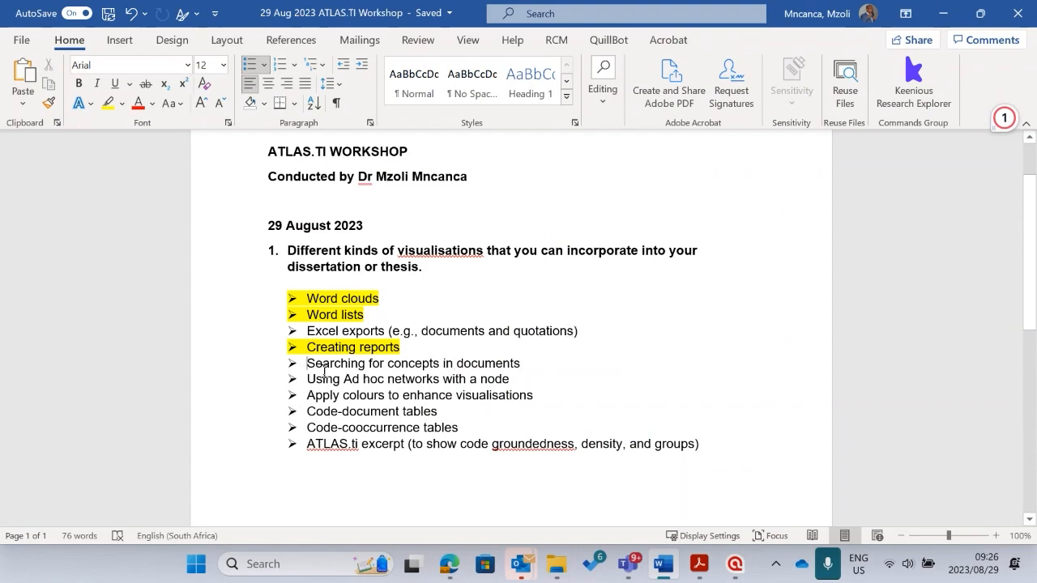
click(943, 13)
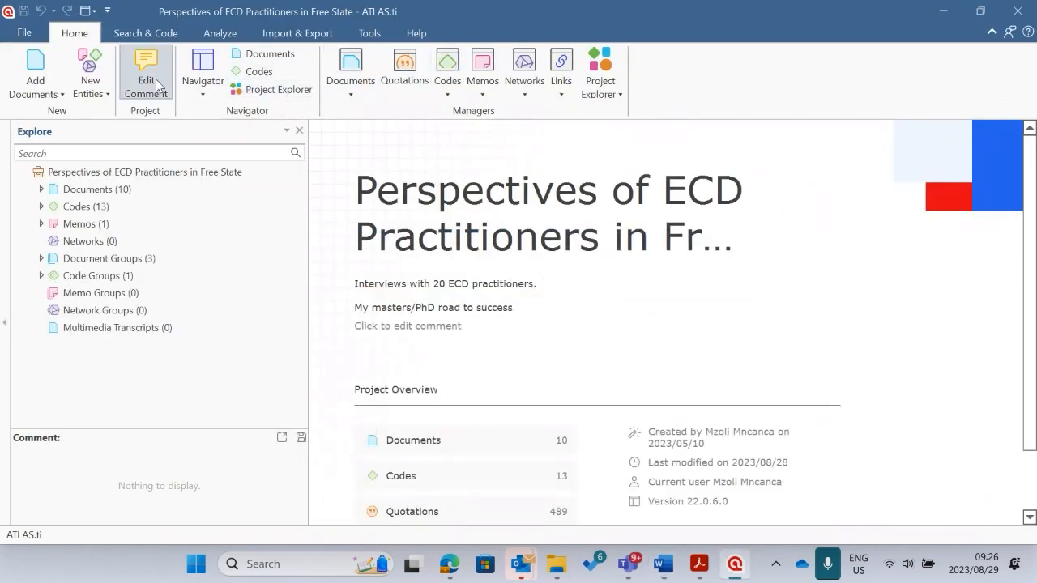
Open the Concepts view from the Document Manager, hide the Explore pane and enlarge the concept display area.
click(362, 64)
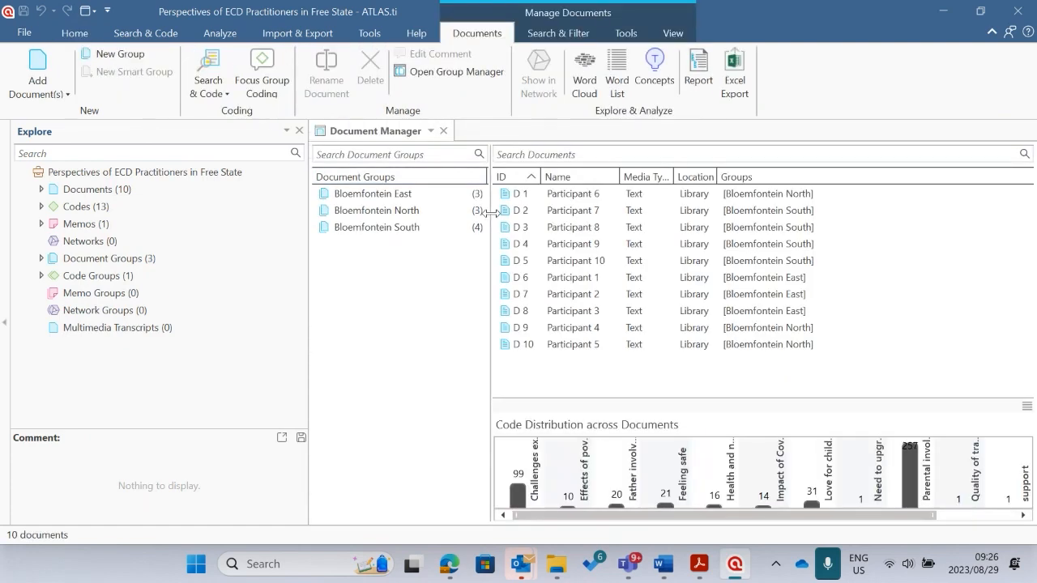
click(665, 72)
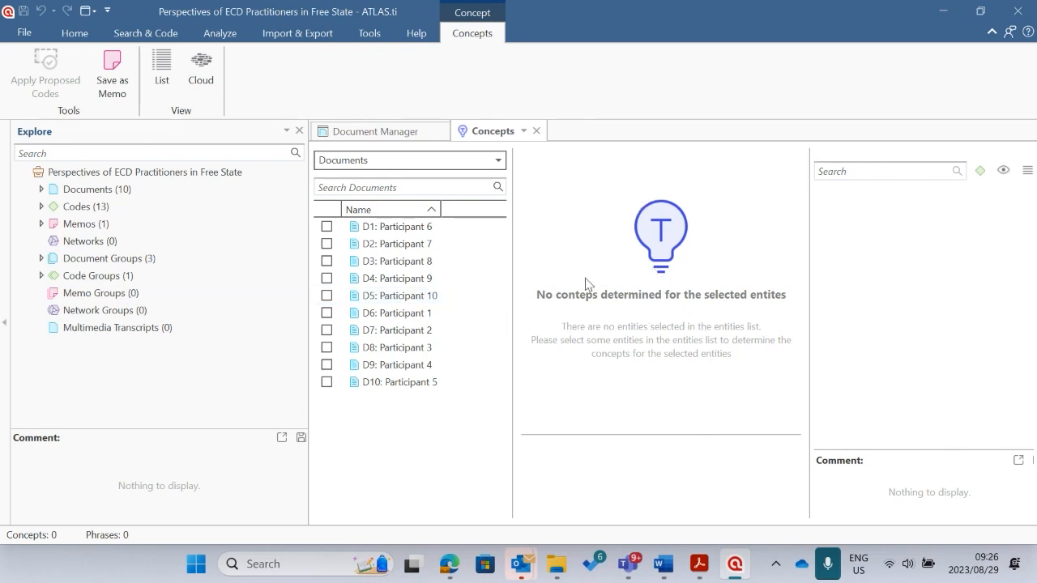
click(299, 130)
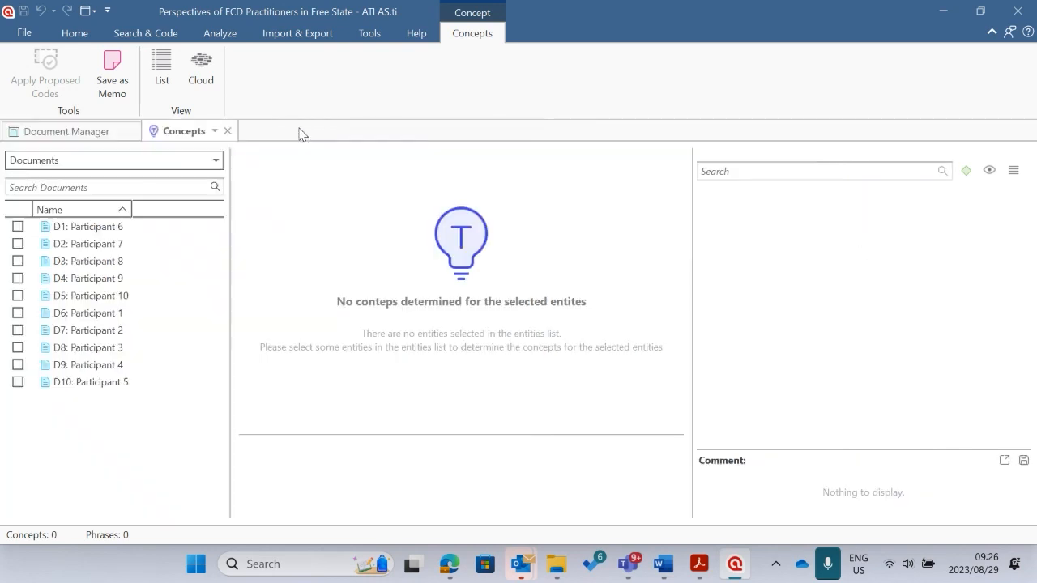
drag(690, 232, 834, 237)
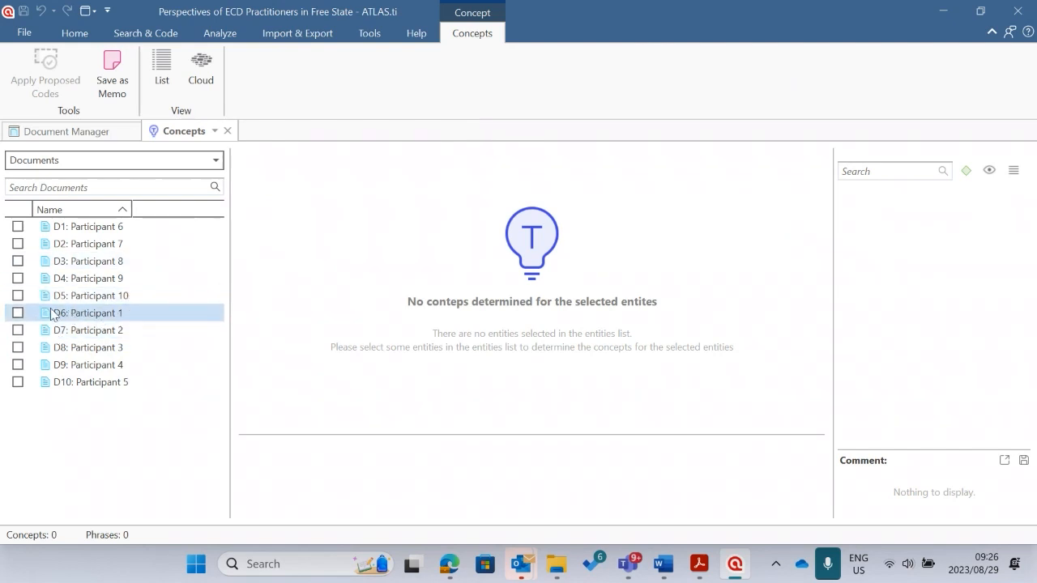
Generate the concept cloud for D6: Participant 1 and examine the search results for the concept "qualification".
click(17, 313)
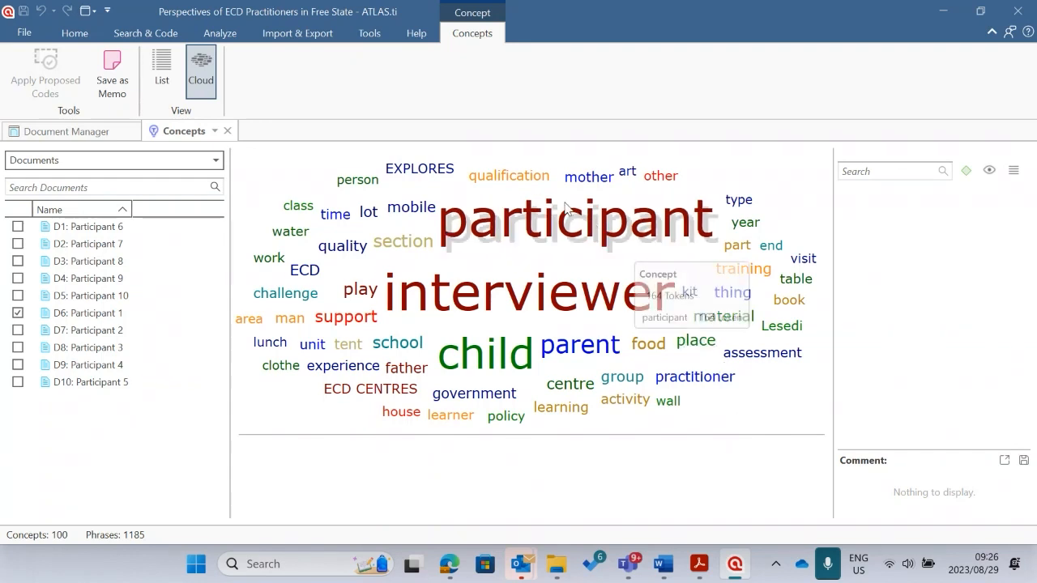
mouse_move(505, 180)
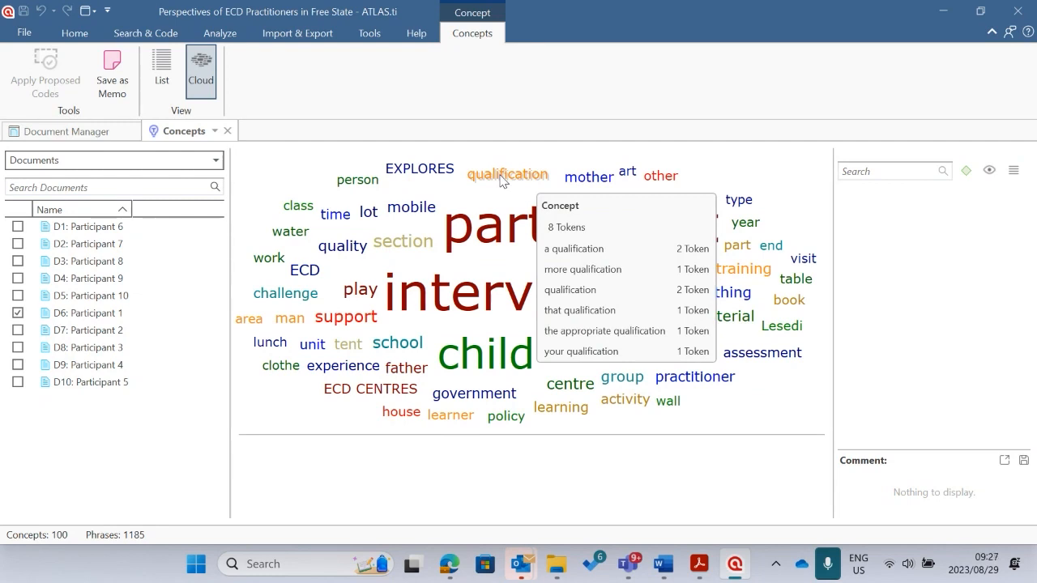
click(502, 181)
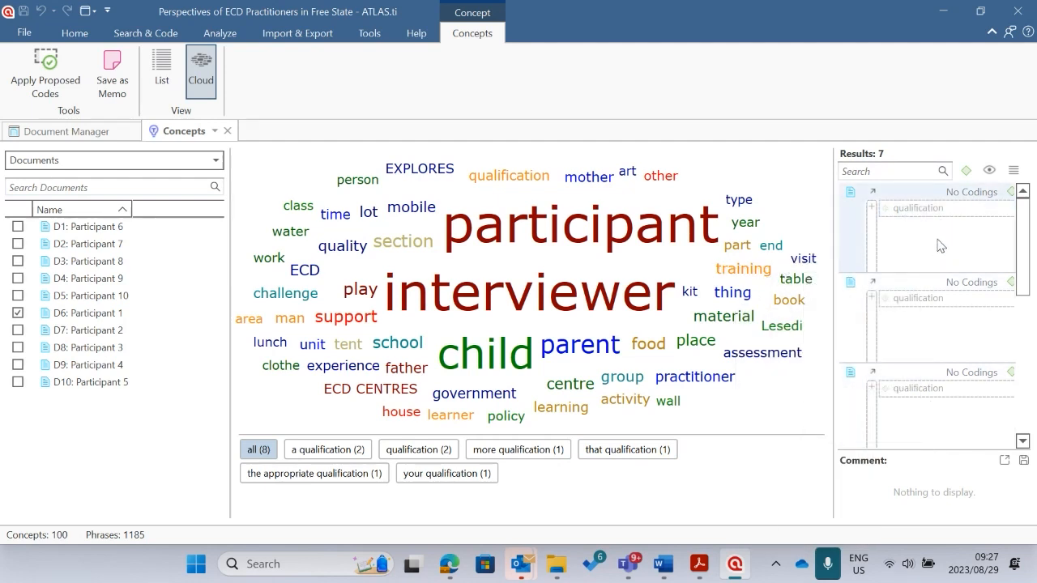
scroll(940, 248, down, 2)
scroll(938, 275, down, 2)
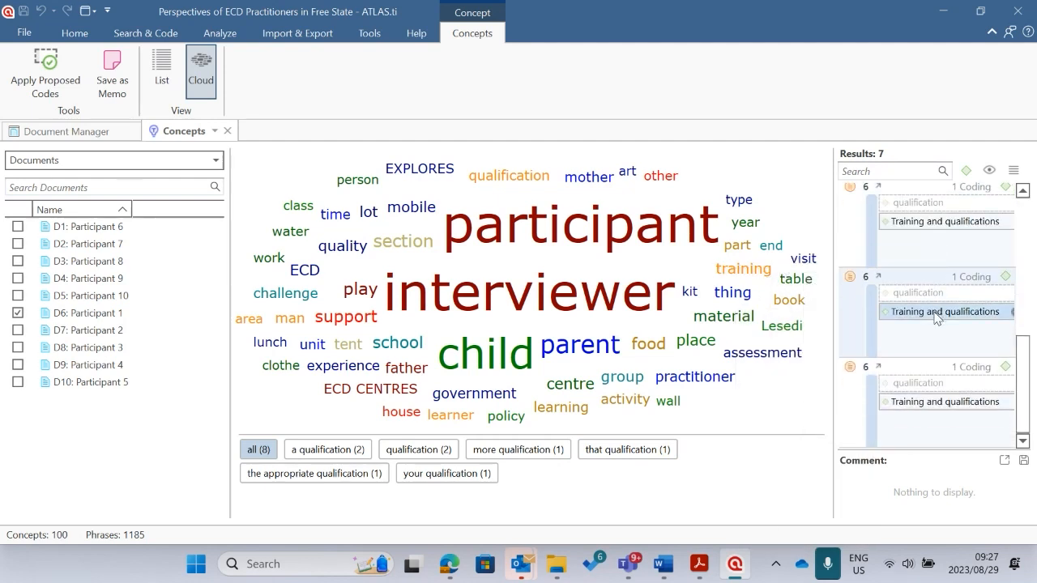
scroll(940, 325, up, 8)
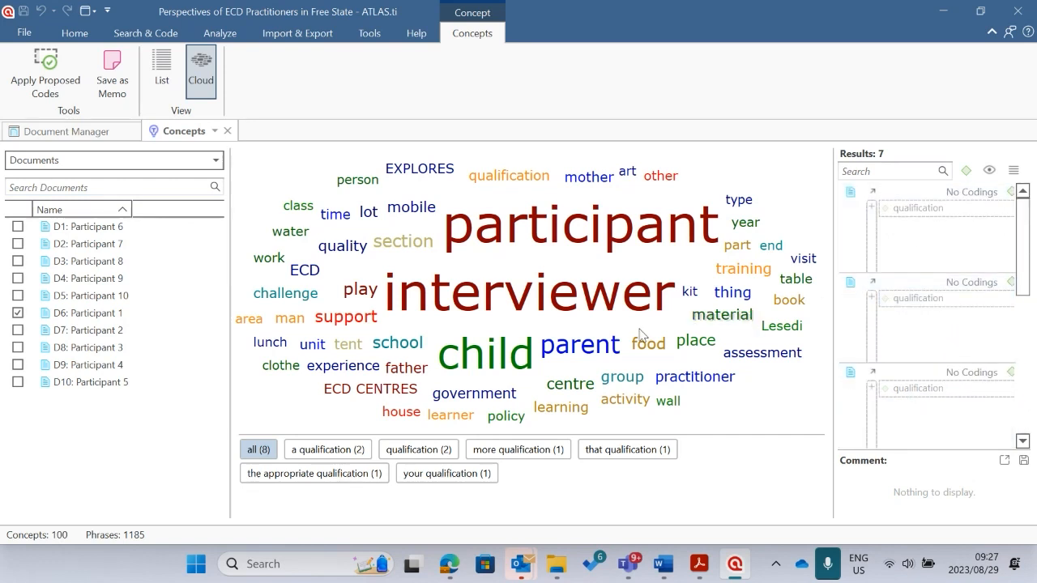
Open two of the "qualification" search results in D6: Participant 1 to read their context, closing the document after each.
double_click(935, 237)
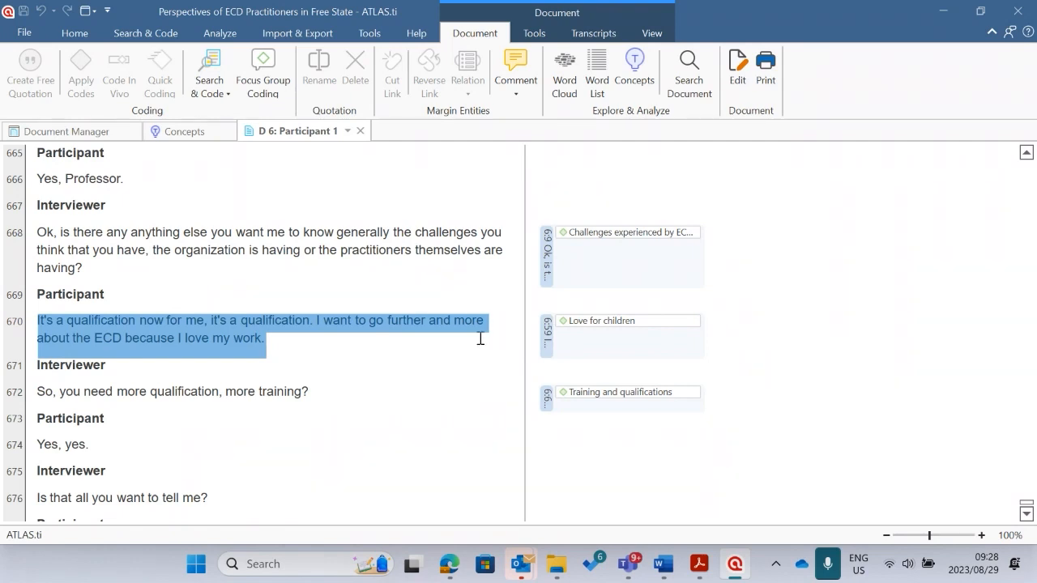
click(361, 131)
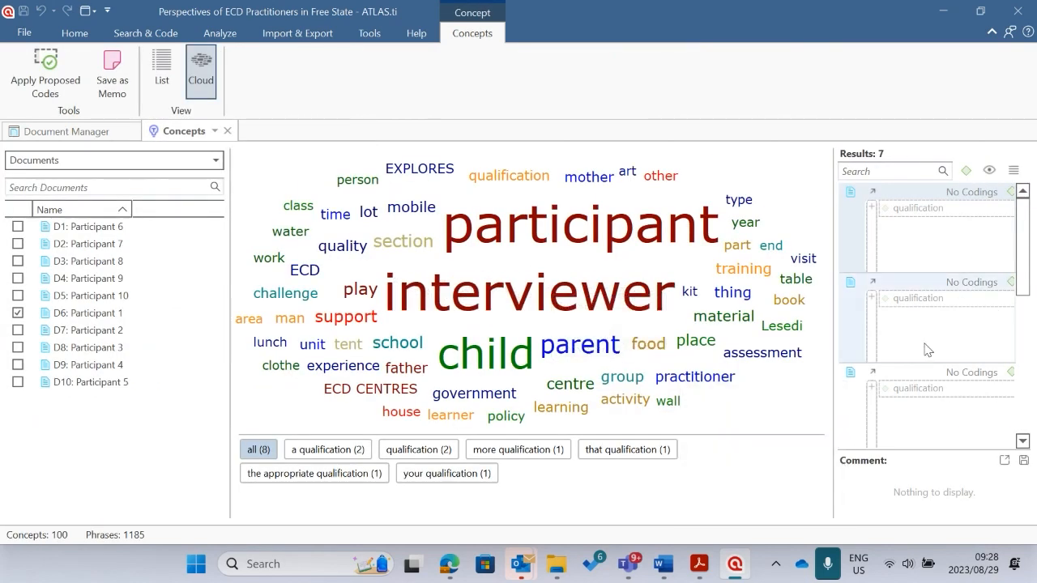
scroll(928, 350, down, 1)
double_click(931, 398)
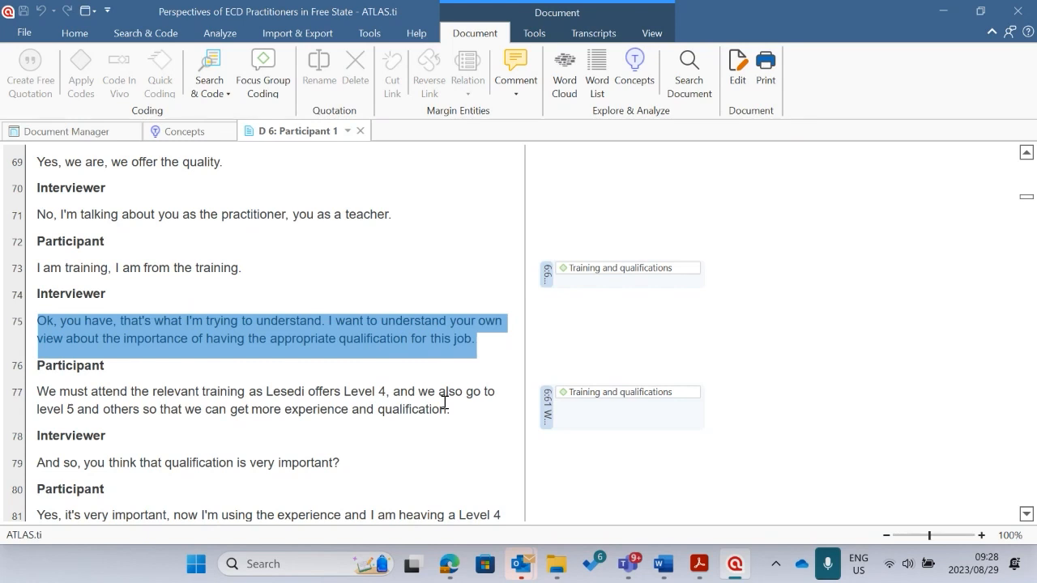
click(360, 130)
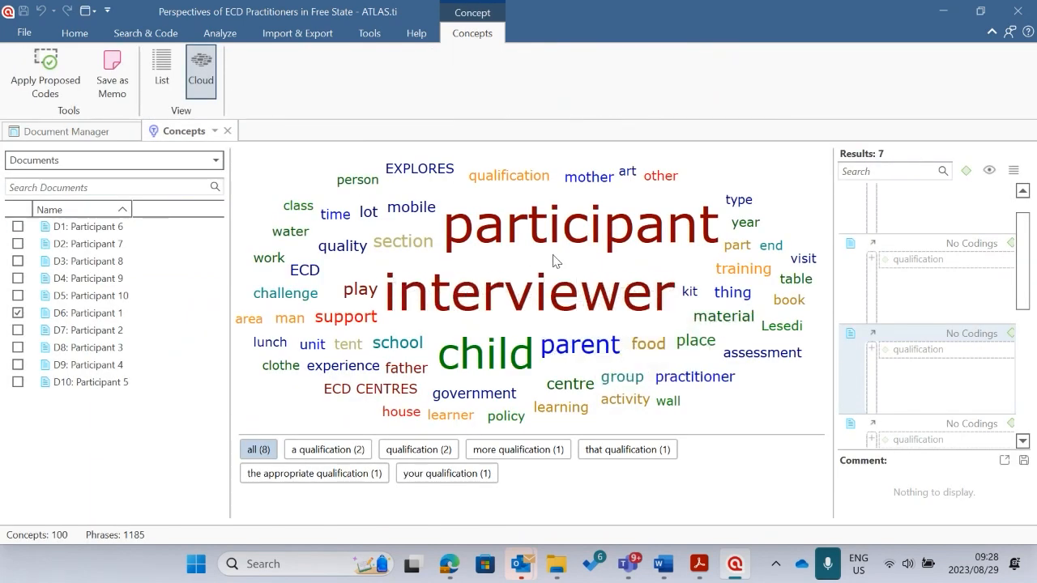
mouse_move(529, 242)
mouse_move(454, 173)
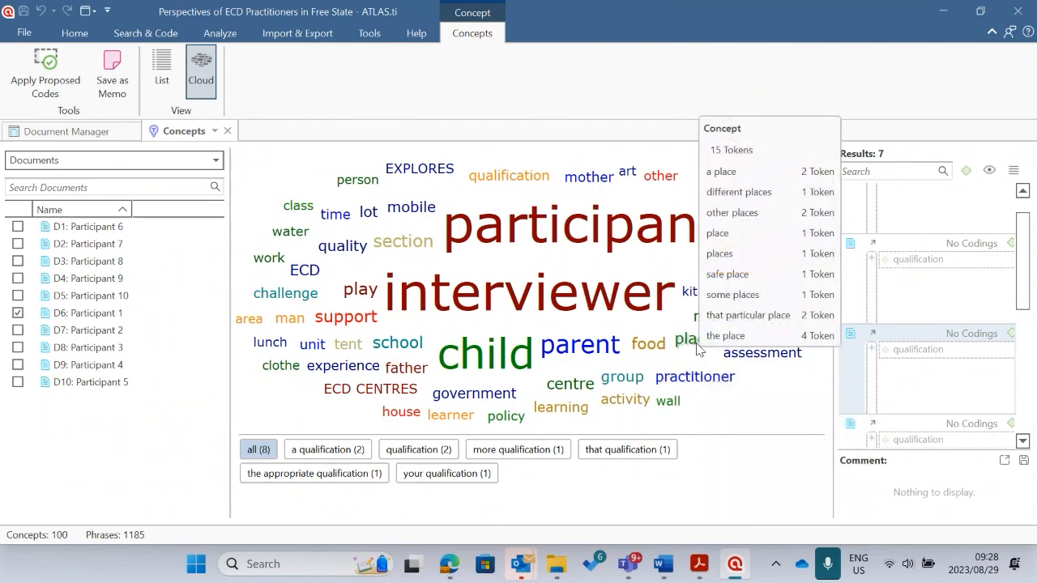
Capture the concept cloud and its phrase filters as a rectangular snip in Snipping Tool, view the snip and close it.
click(267, 564)
text(snip)
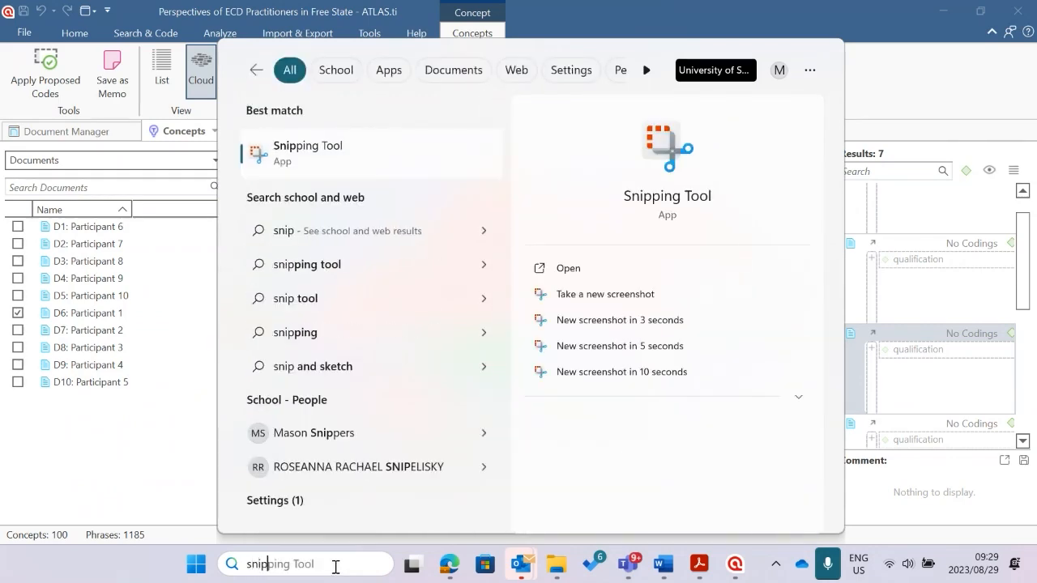
click(318, 151)
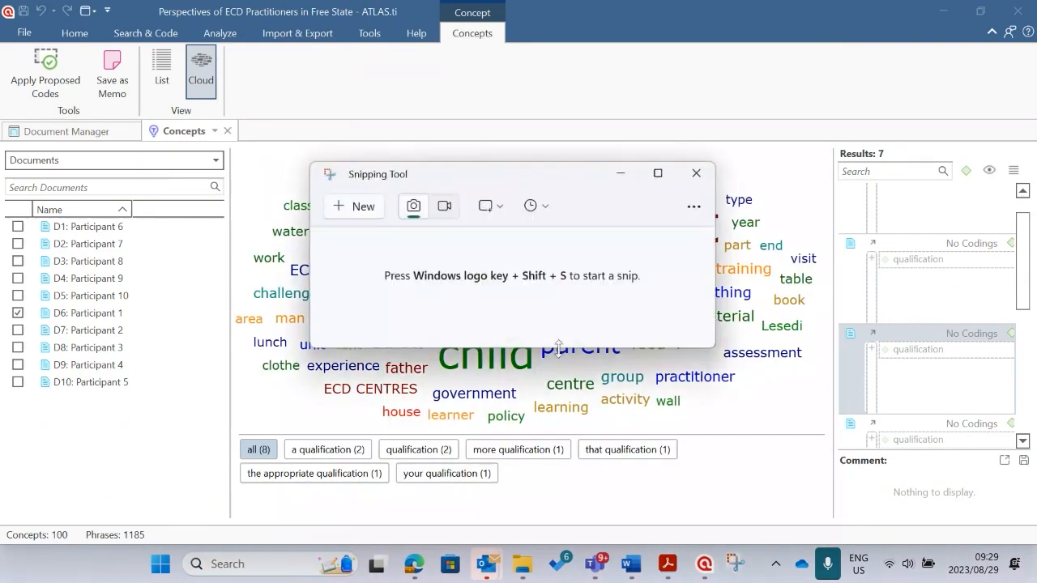
click(370, 208)
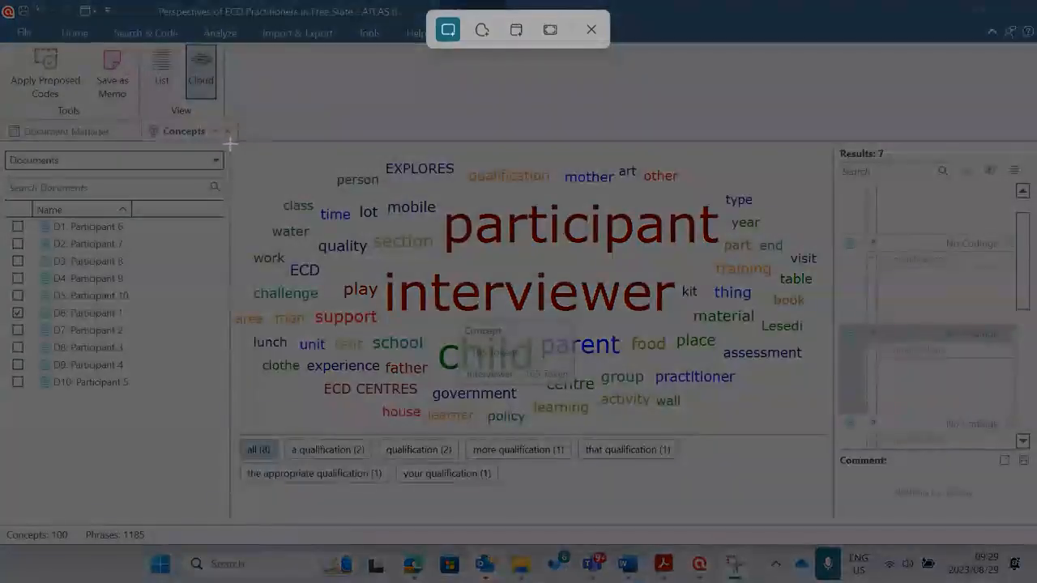
drag(230, 144, 826, 493)
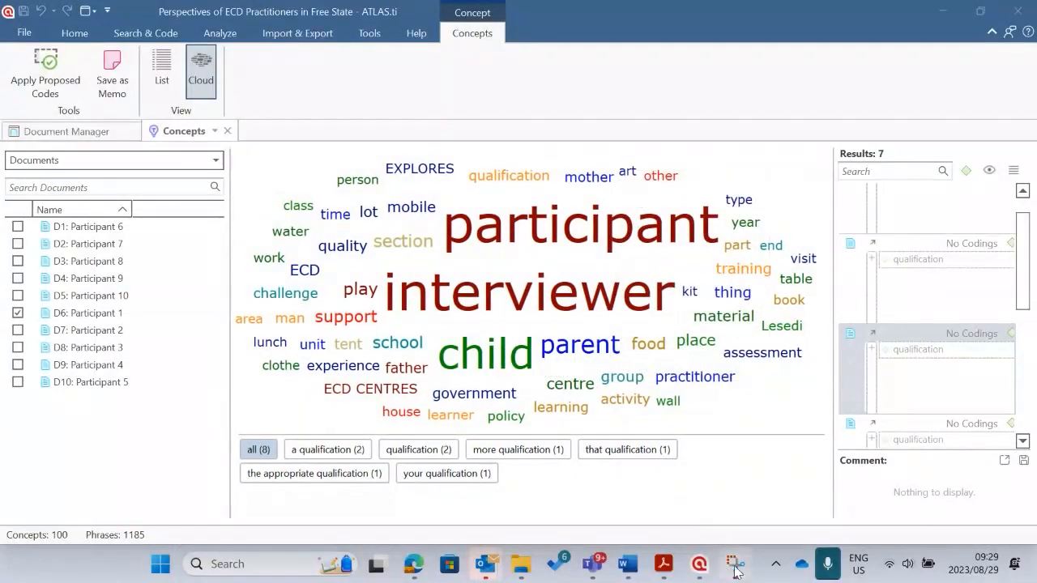
click(889, 174)
right_click(572, 284)
click(570, 277)
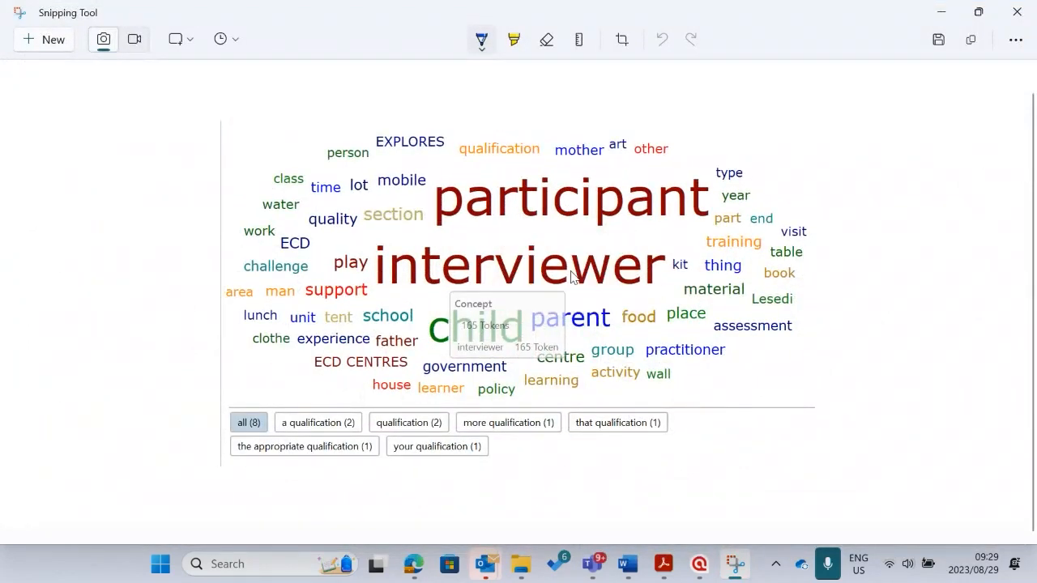
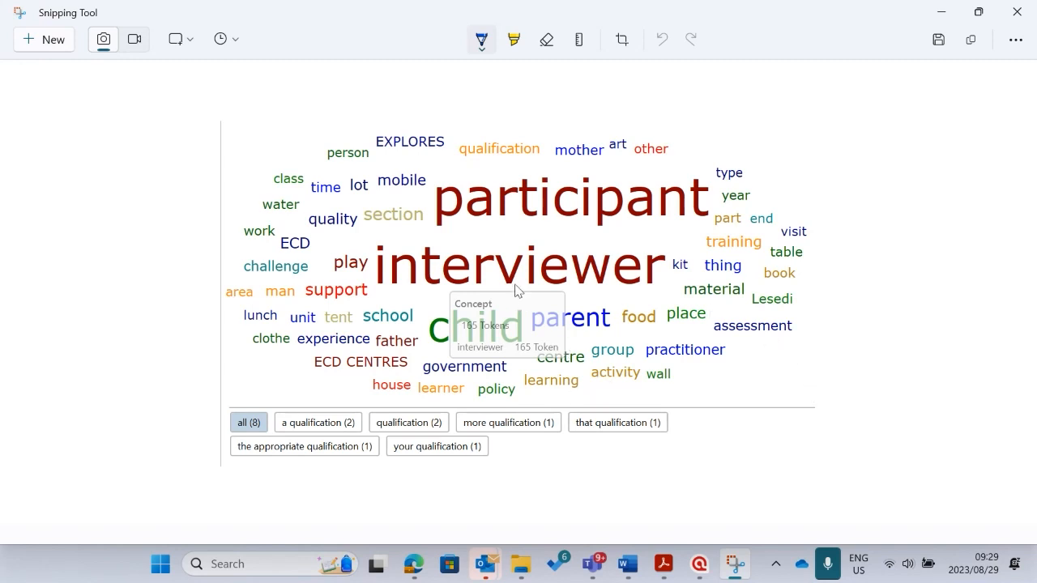
click(1017, 12)
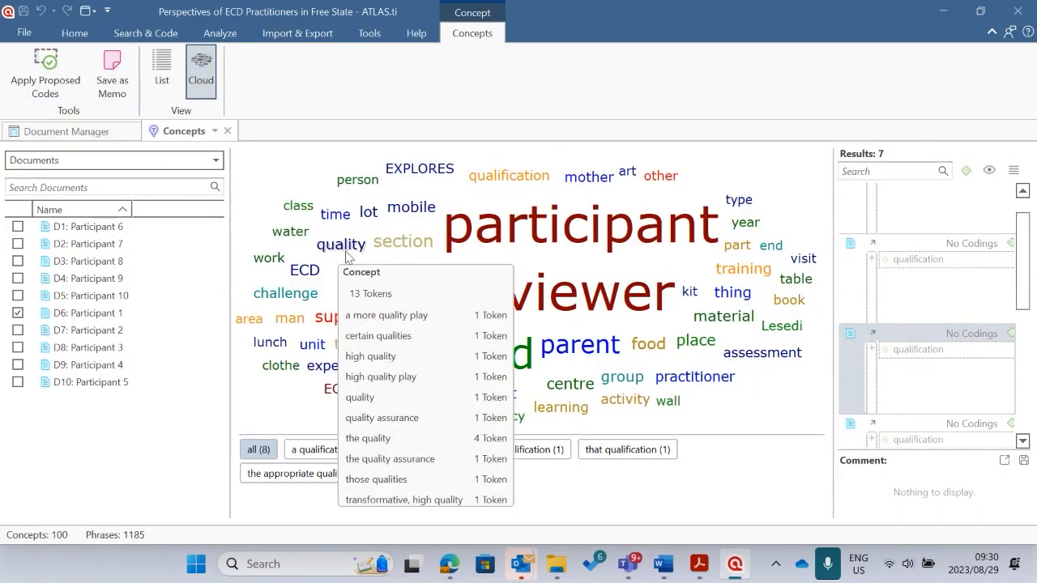
Close the Concepts view and the Document Manager, and open the Project Explorer.
click(74, 33)
click(228, 131)
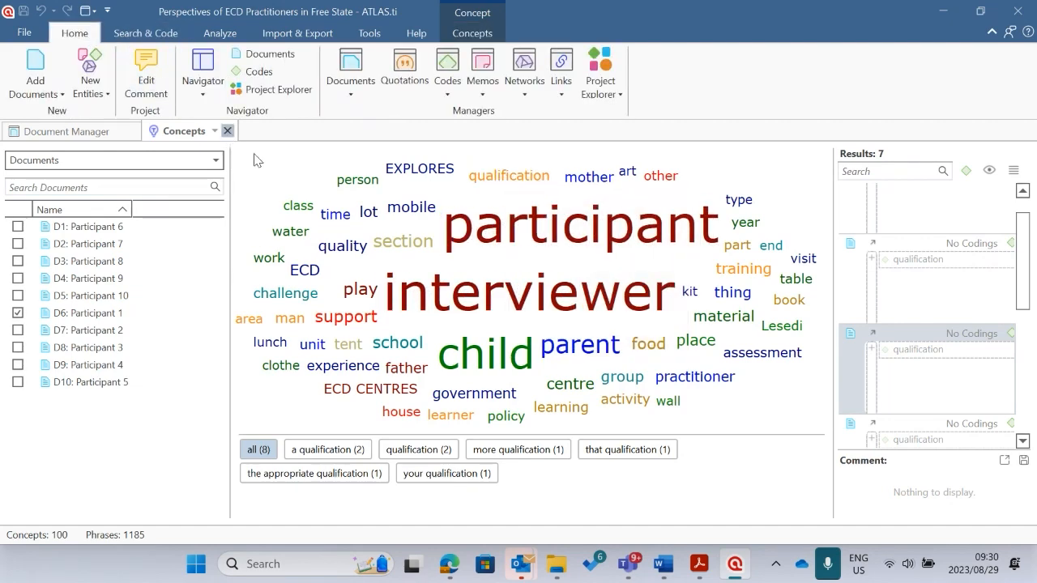
click(706, 212)
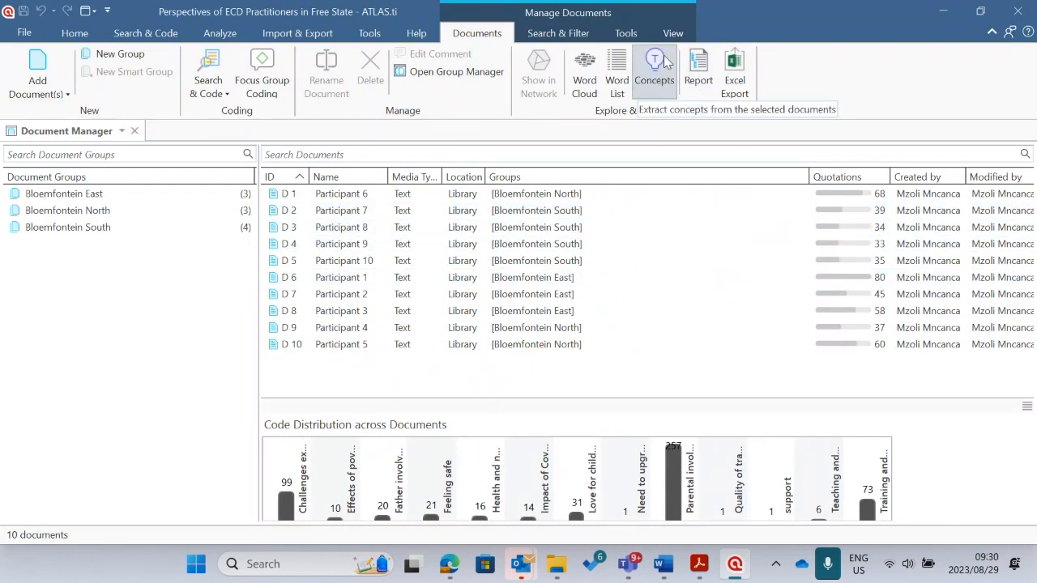
click(134, 131)
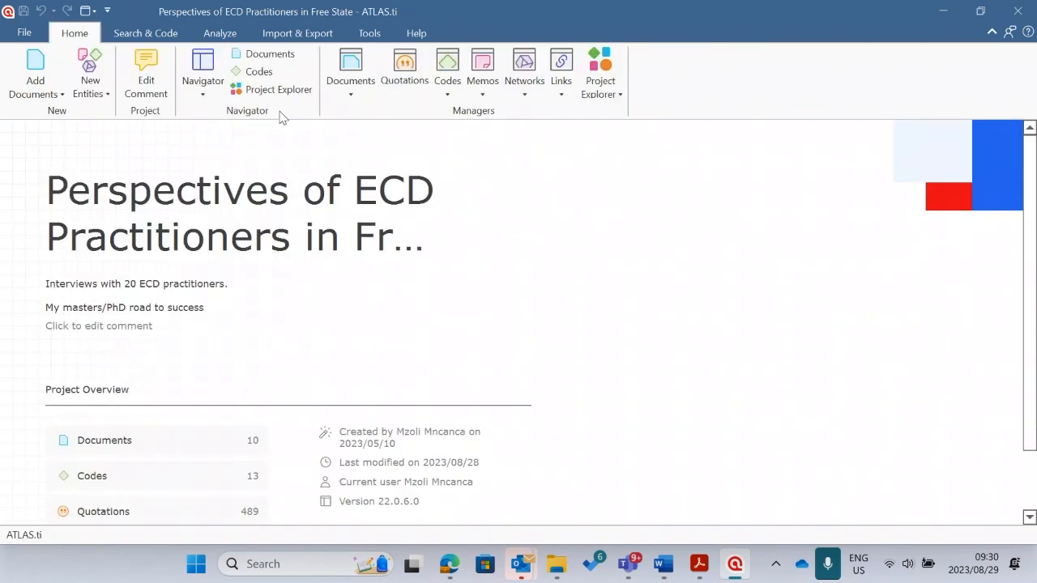
click(615, 91)
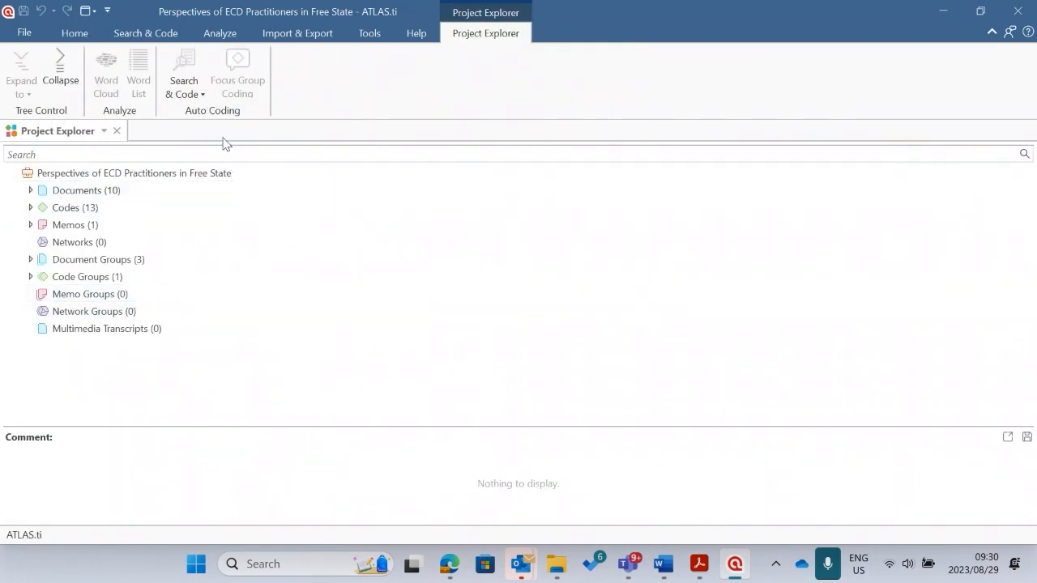
Open the Concepts view from the Code Manager and generate the concept cloud for the code "Feeling safe".
click(81, 36)
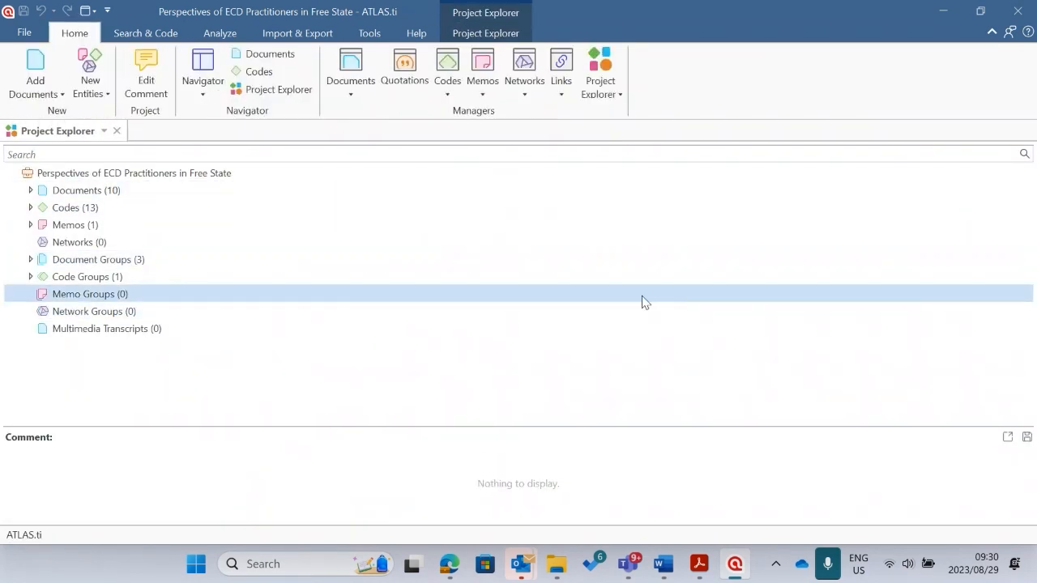
click(449, 67)
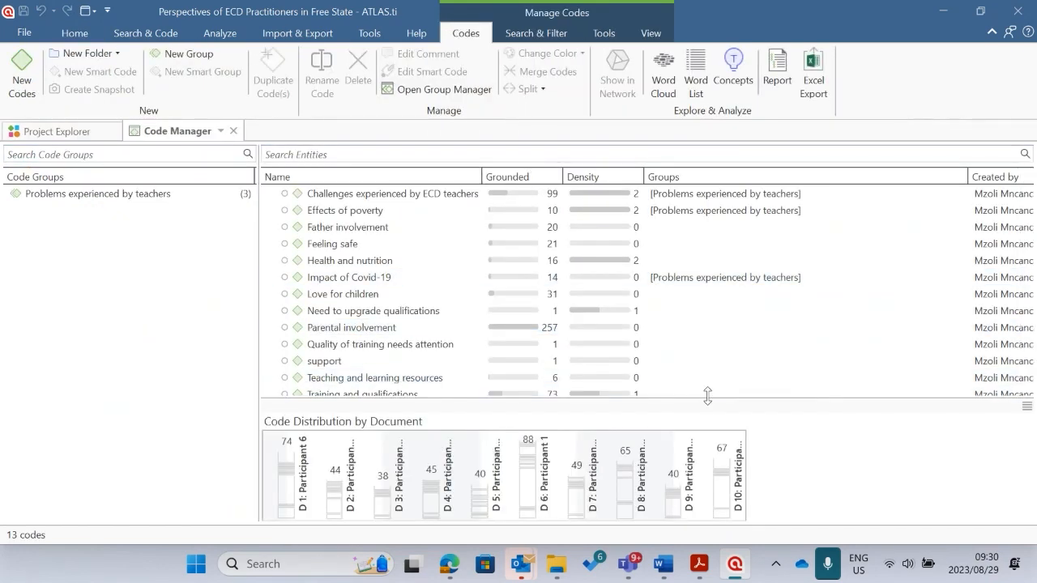
click(755, 350)
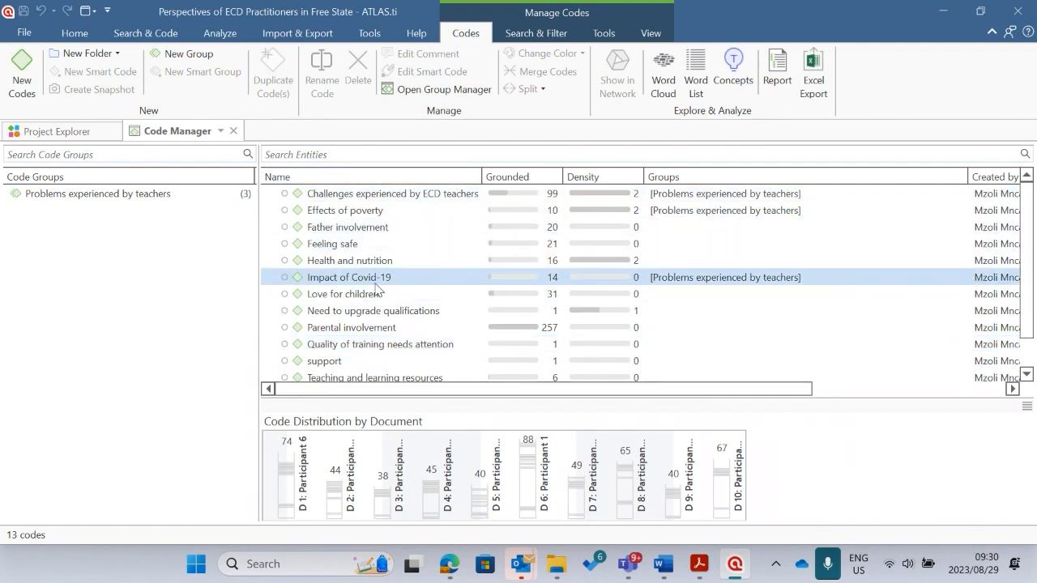
click(734, 77)
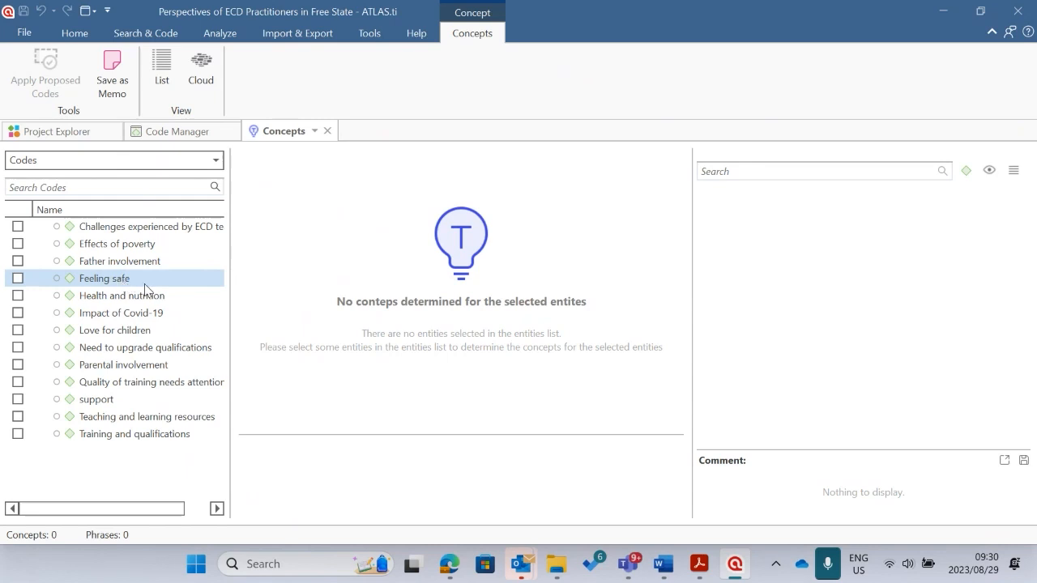
click(18, 278)
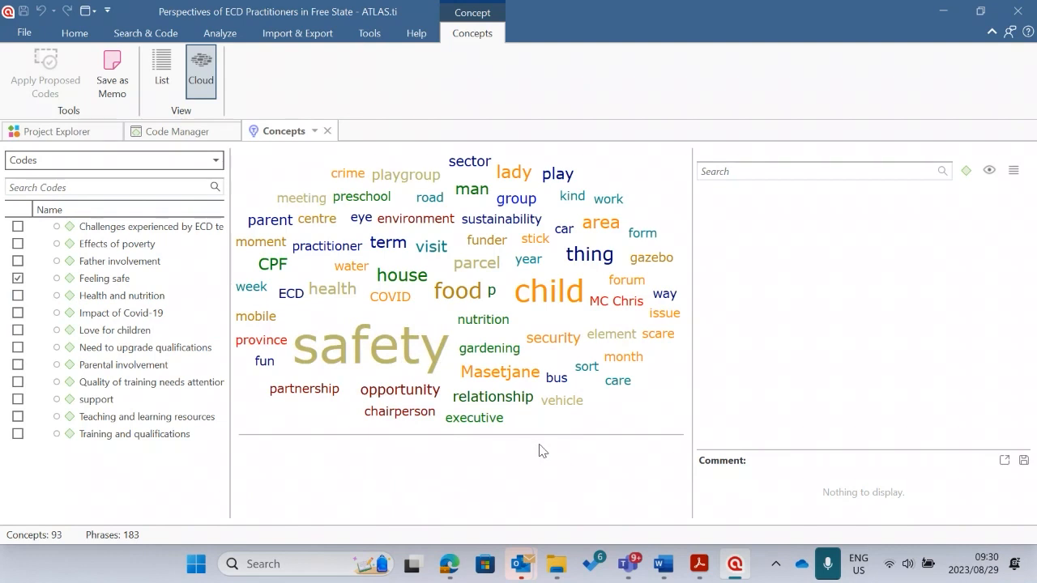
Show the search results for the concept "safety" and skim the matching quotations.
mouse_move(364, 354)
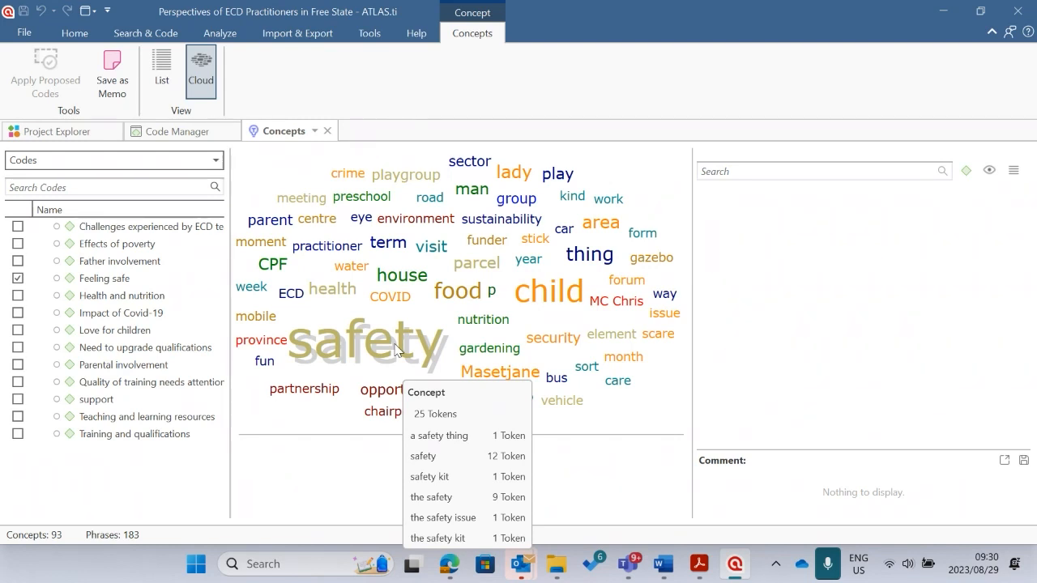
click(386, 351)
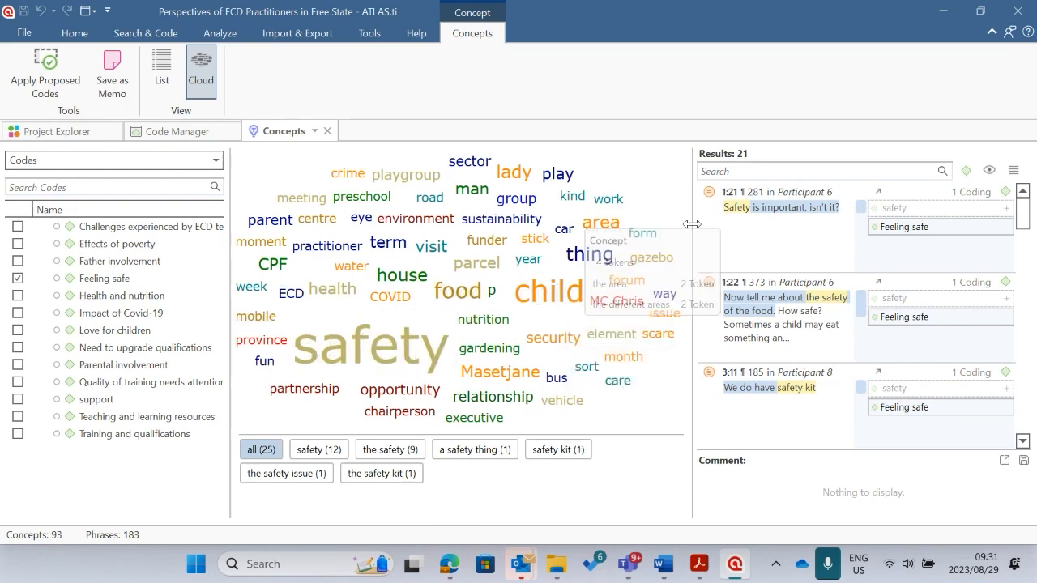
scroll(778, 363, down, 3)
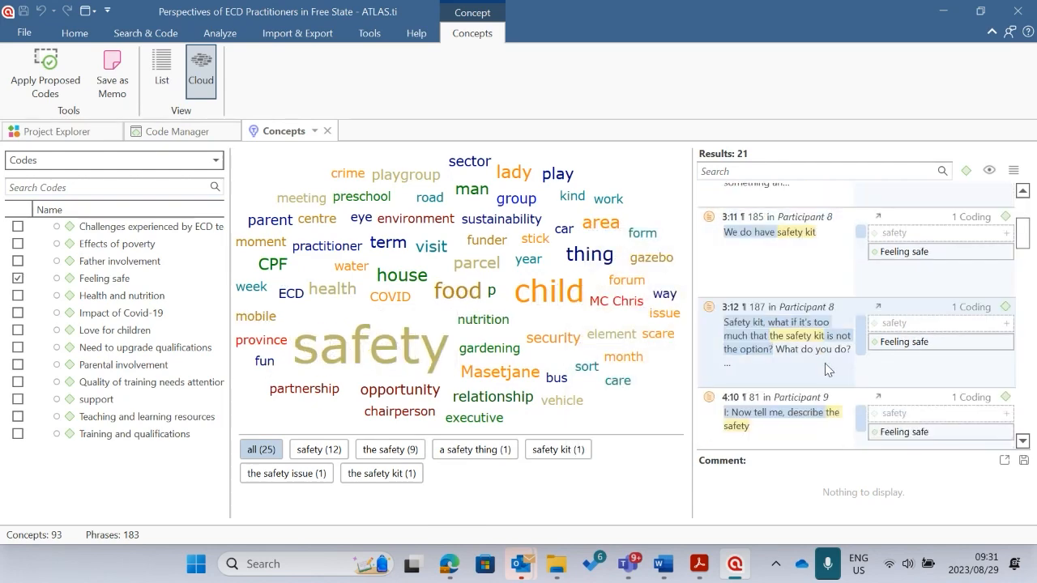
scroll(833, 389, up, 2)
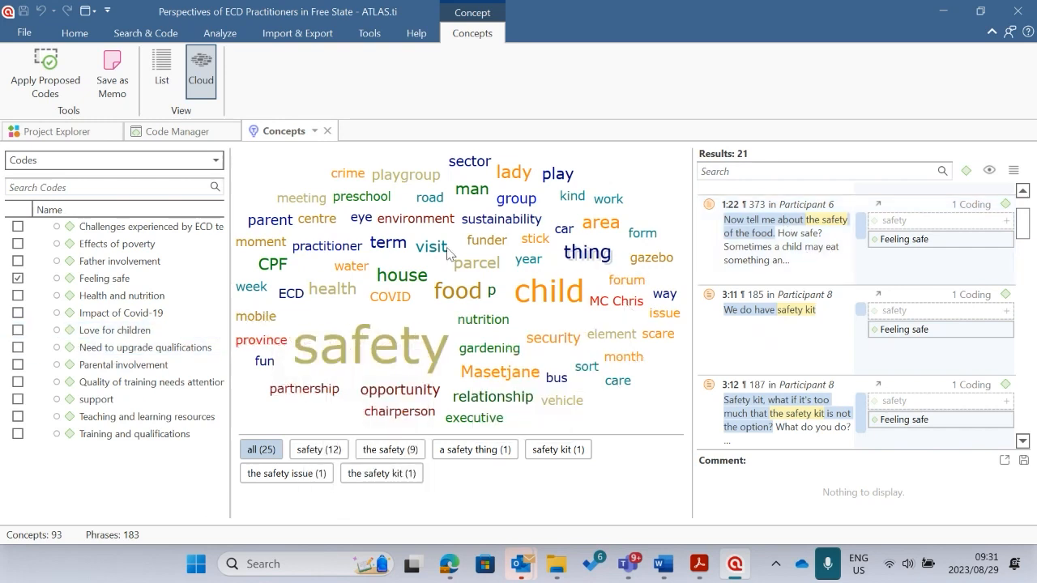
mouse_move(399, 253)
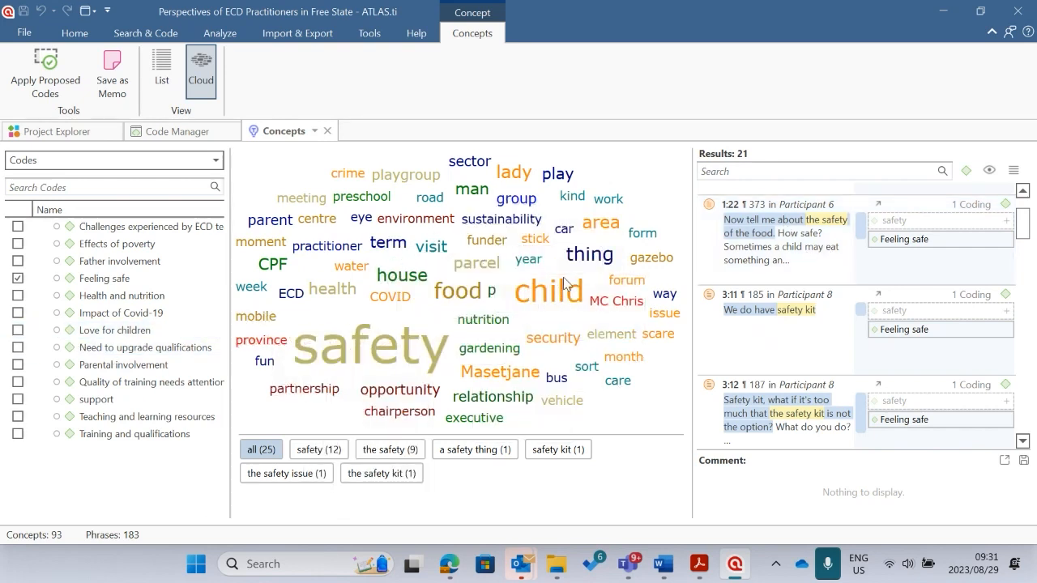
Display the "Feeling safe" concepts as a list and look through the concepts and their counts.
click(162, 69)
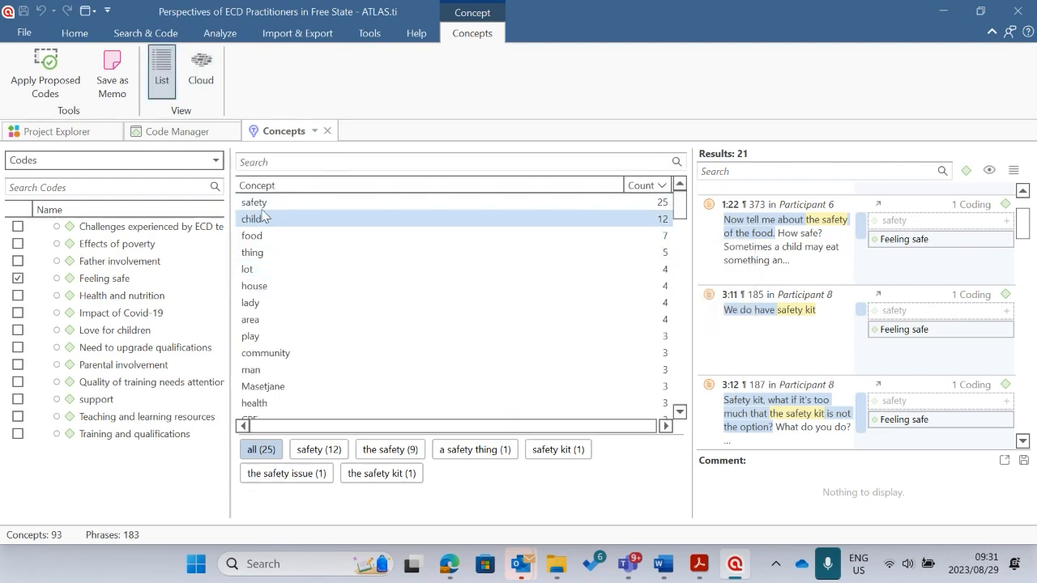
scroll(267, 324, down, 12)
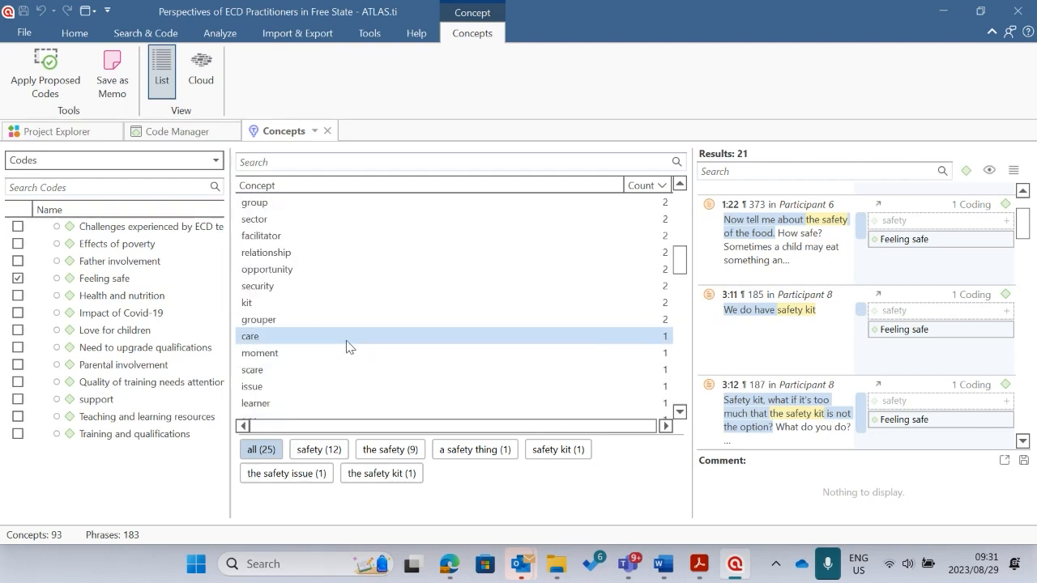
scroll(343, 350, up, 5)
Close the Concepts view and the Code Manager.
click(76, 33)
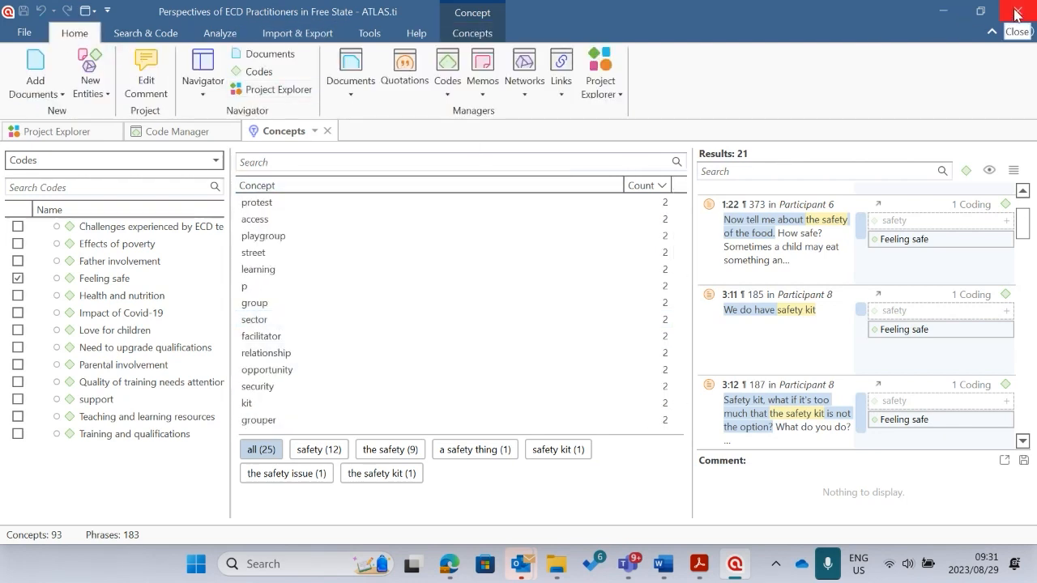
click(328, 130)
click(233, 131)
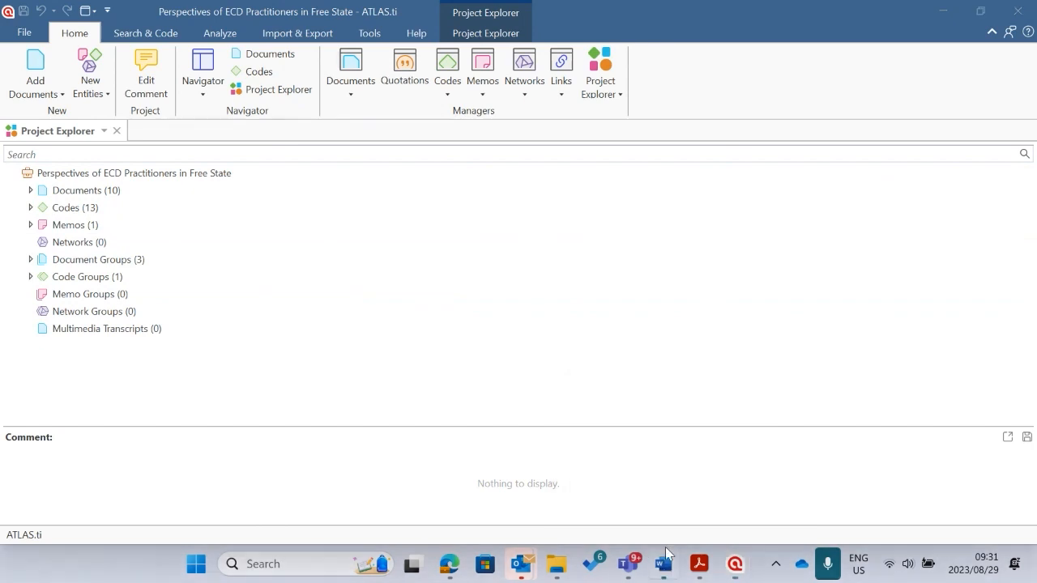
Highlight the Word outline bullet "Searching for concepts in documents" in yellow, append "and codes" to it and return to ATLAS.ti.
click(663, 564)
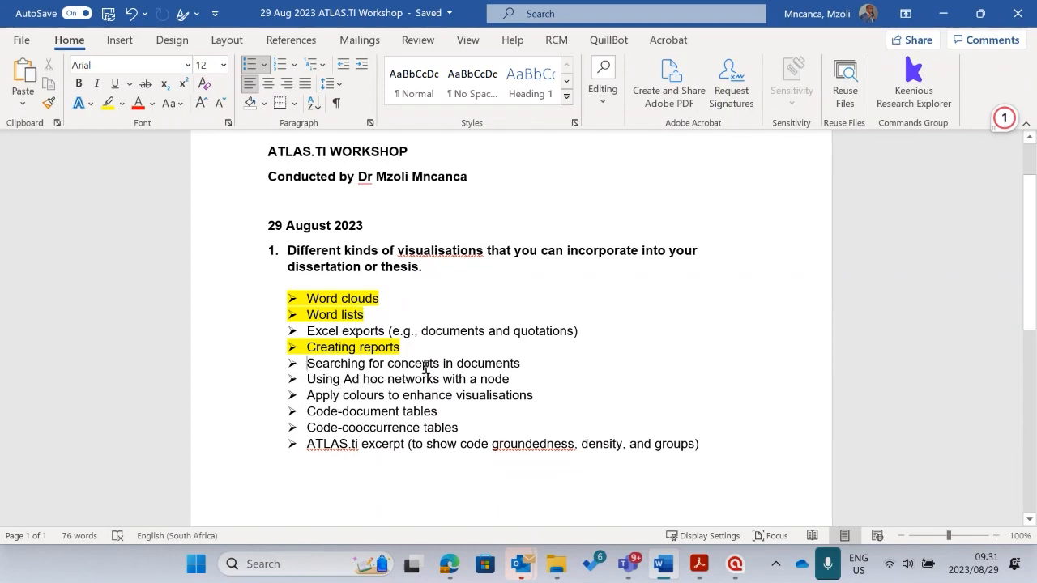
click(243, 370)
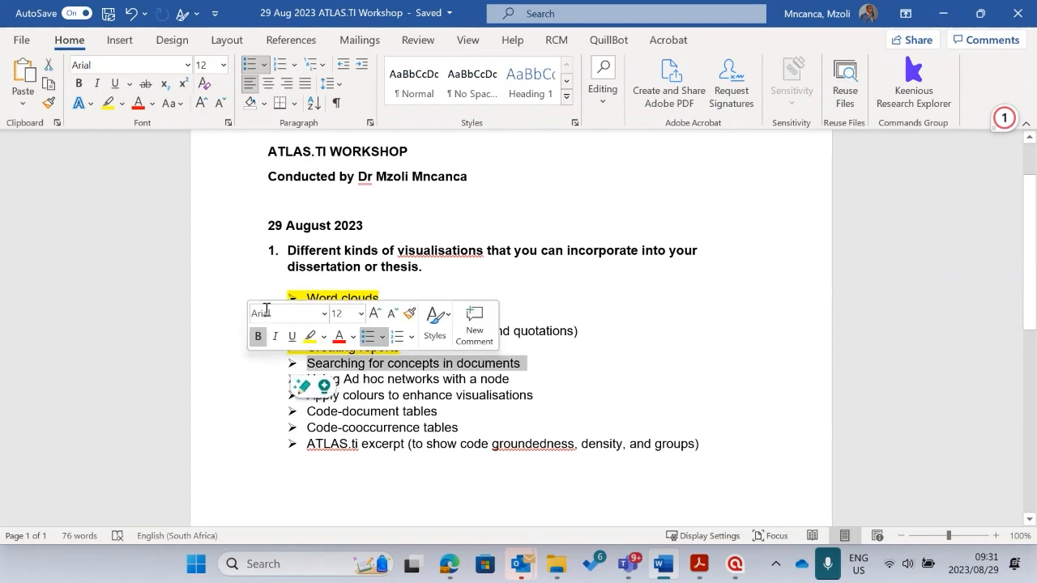
click(108, 103)
click(525, 375)
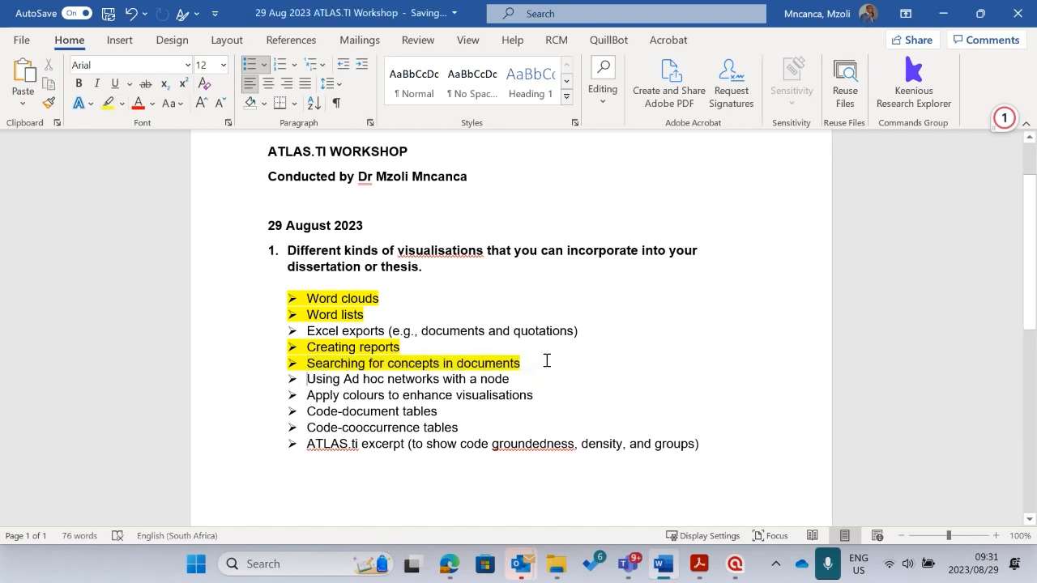
text(and codes)
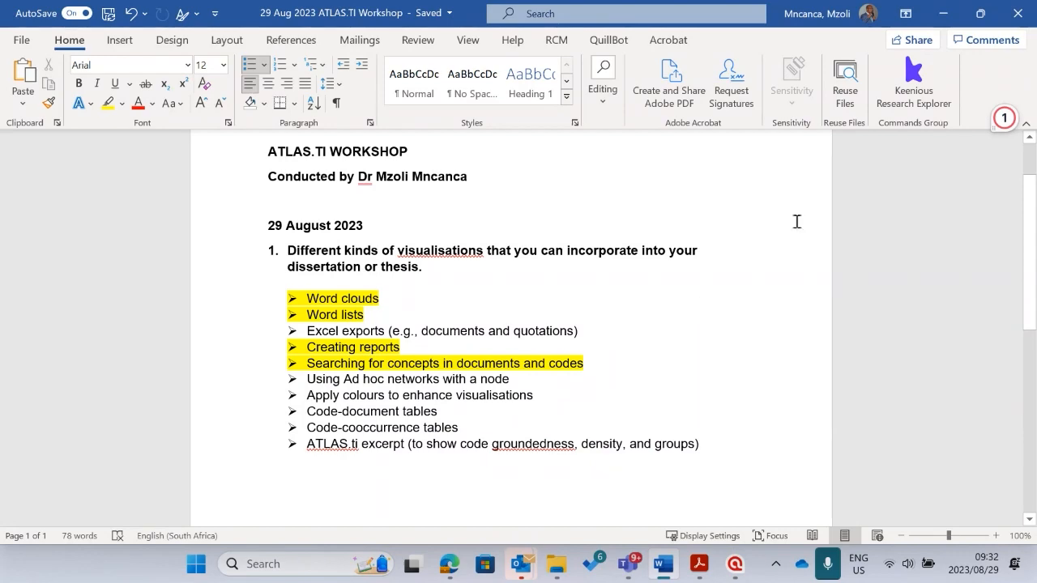
click(943, 13)
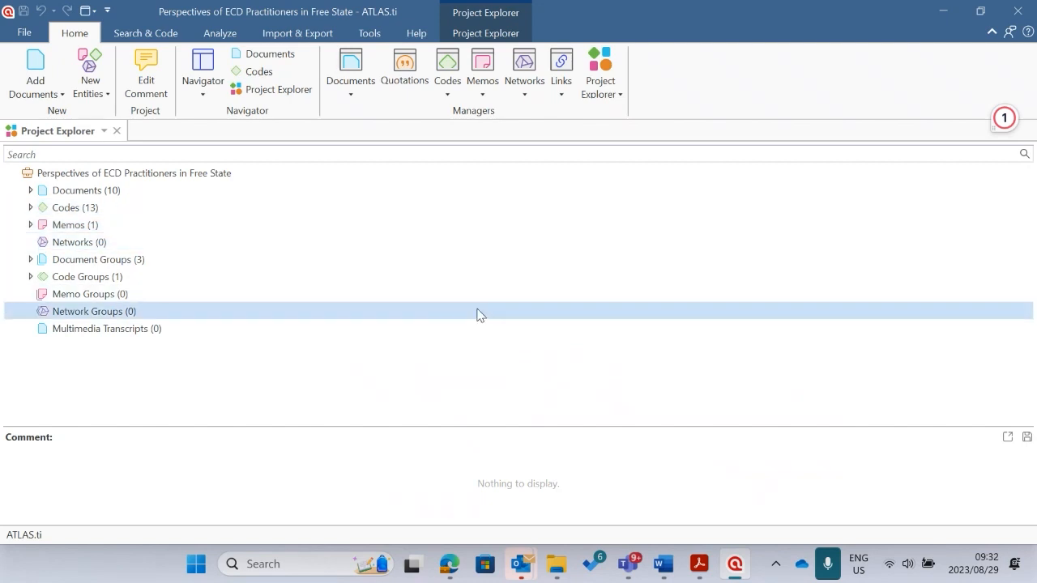
Expand the project's Codes branch, look through the list of codes and collapse the branch again.
click(30, 209)
scroll(134, 243, down, 3)
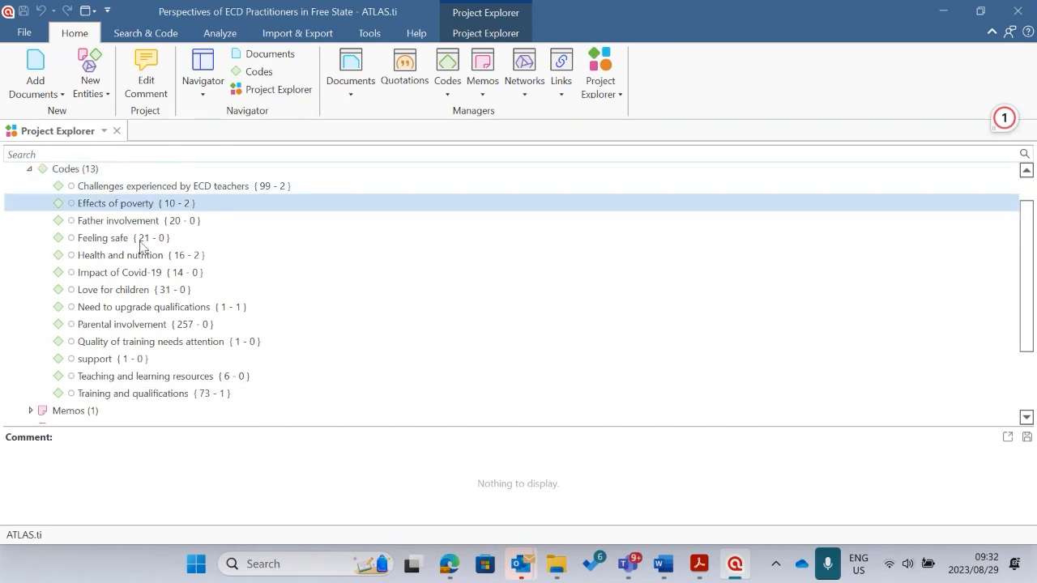
scroll(138, 267, up, 4)
scroll(142, 259, down, 1)
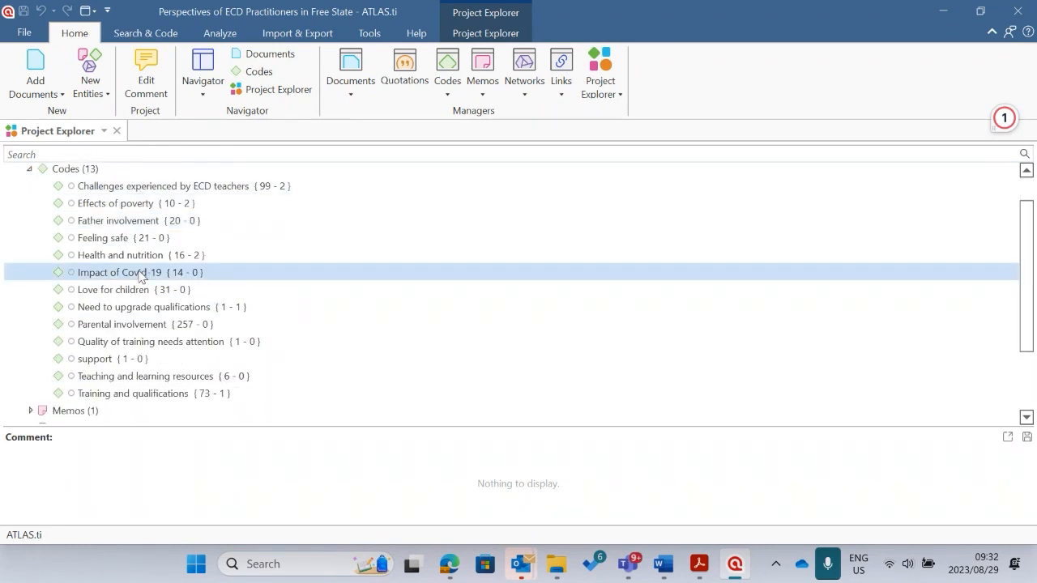
click(30, 169)
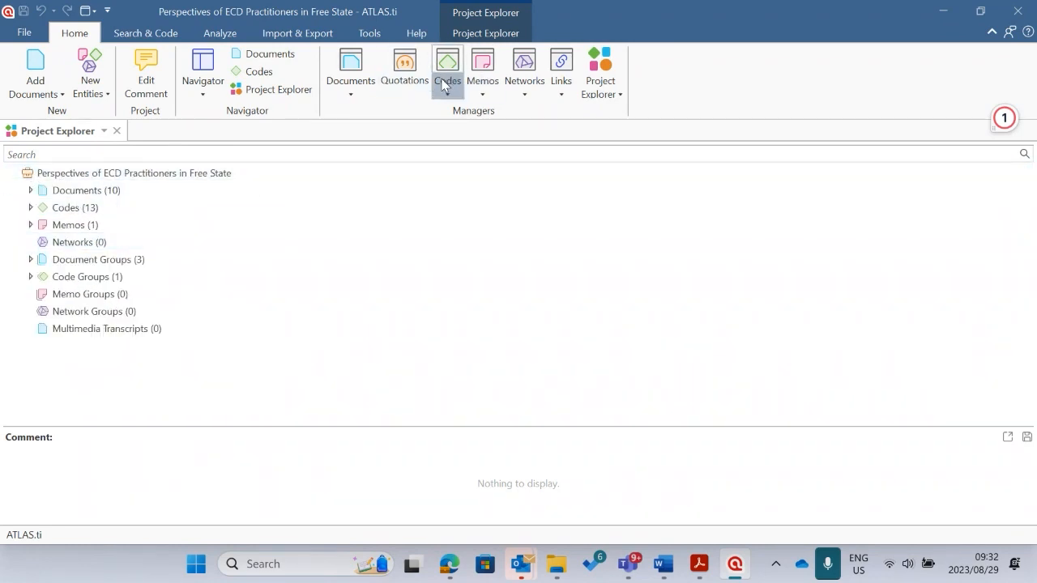
Show all codes in the Code Manager and review their groundedness and density.
click(444, 68)
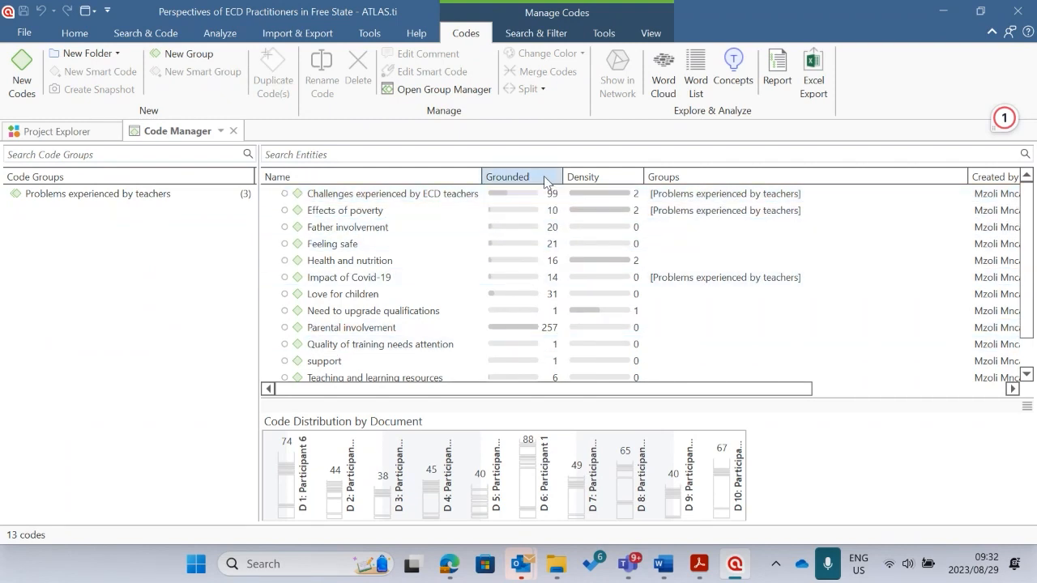
scroll(539, 340, down, 1)
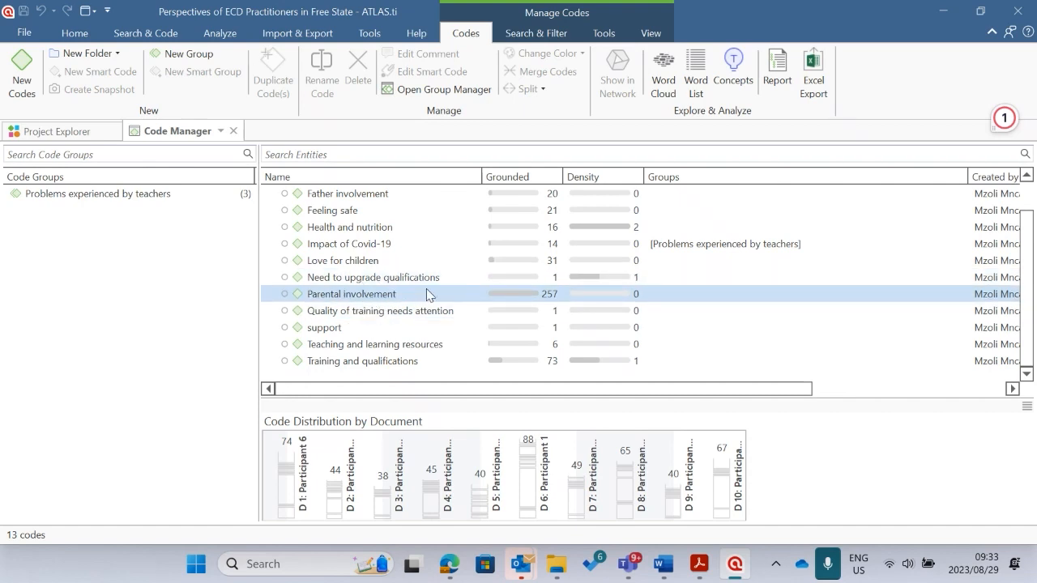
scroll(535, 271, up, 1)
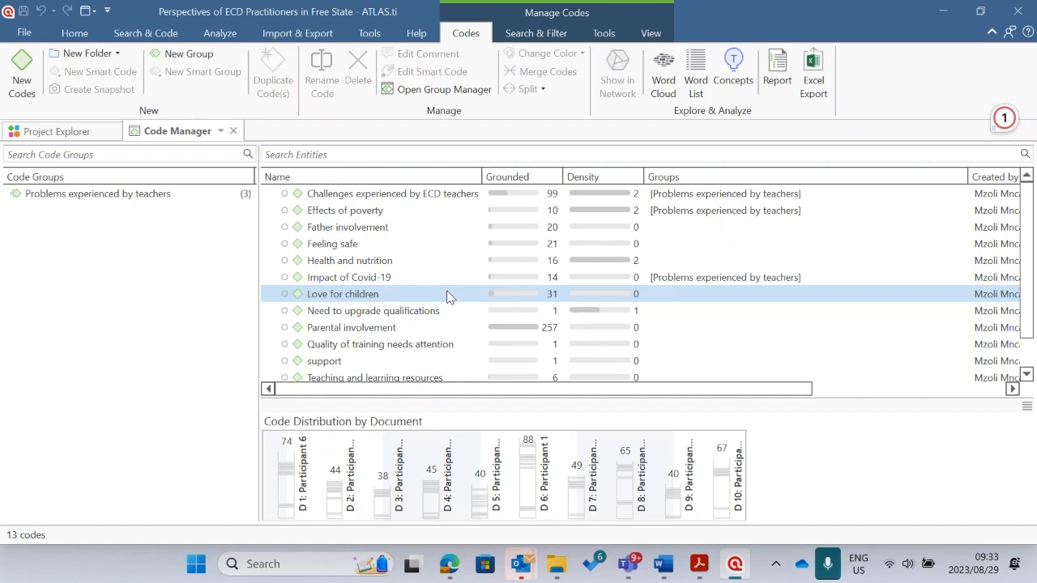
scroll(446, 316, down, 1)
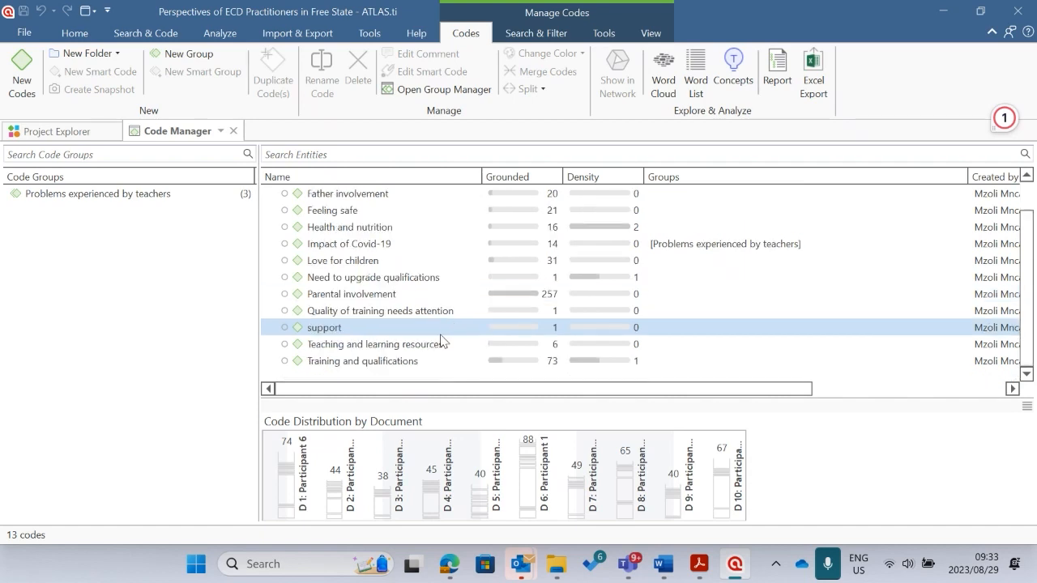
Show the code "Teaching and learning resources" in a network and enlarge the view to 125%.
click(372, 346)
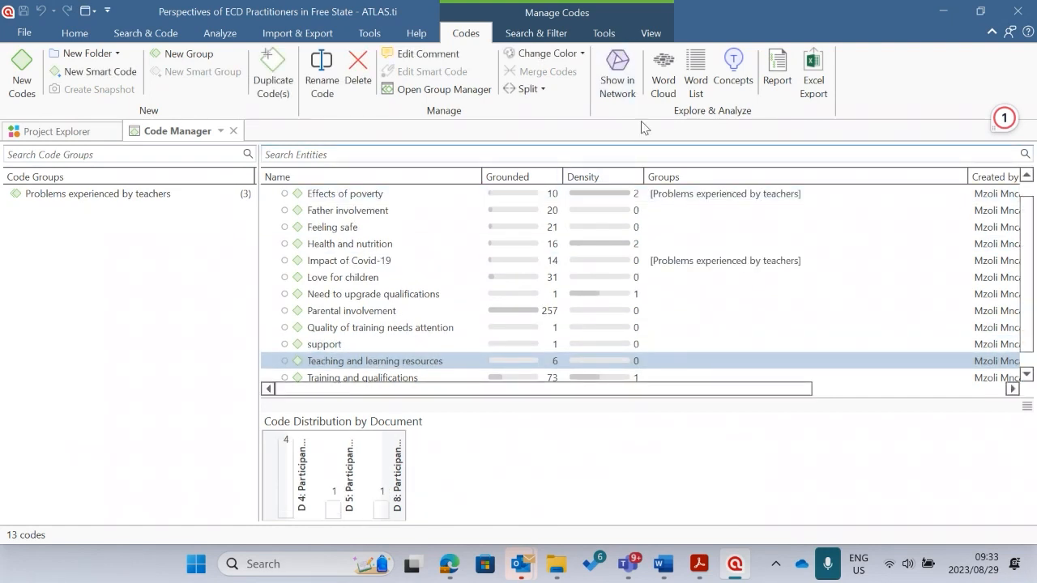
click(619, 69)
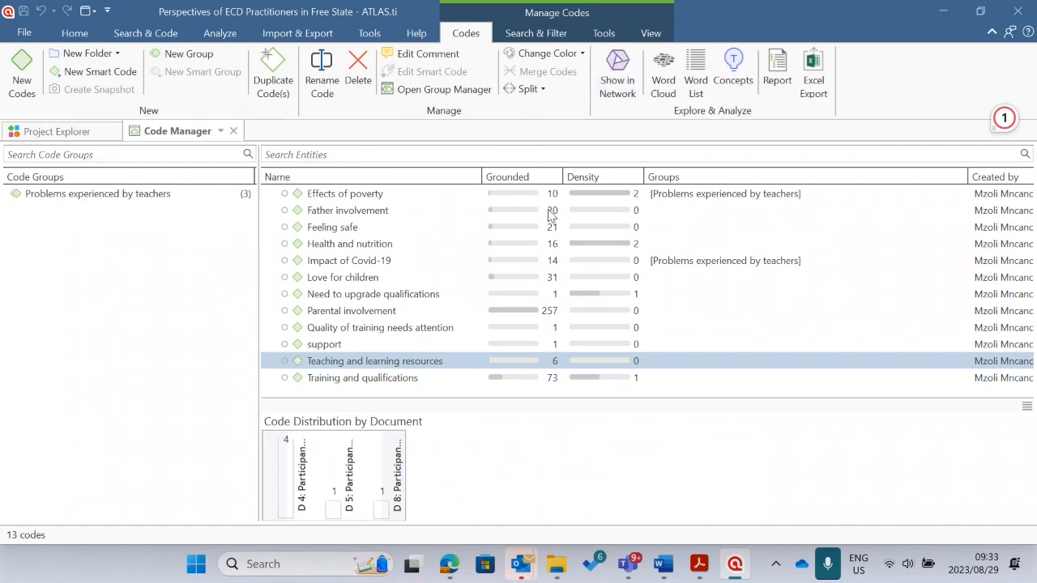
click(570, 119)
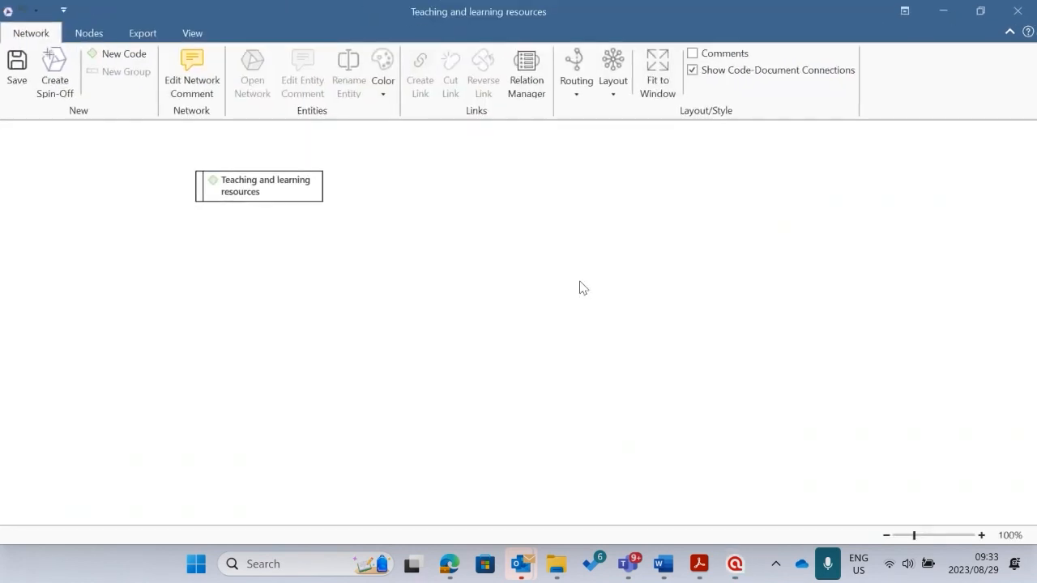
click(982, 536)
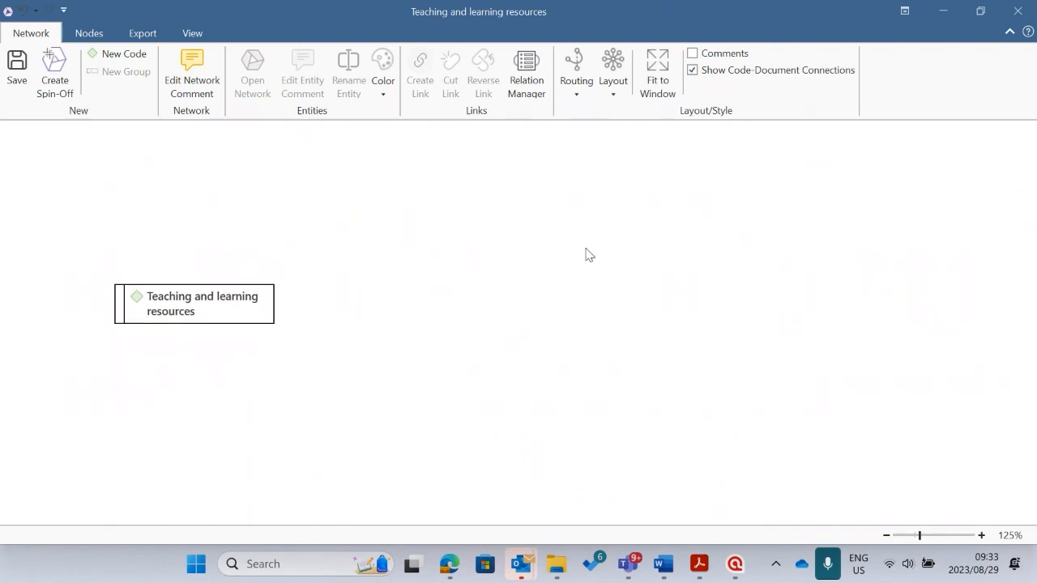
Try to add neighboring memos to the "Teaching and learning resources" code in the network.
click(189, 306)
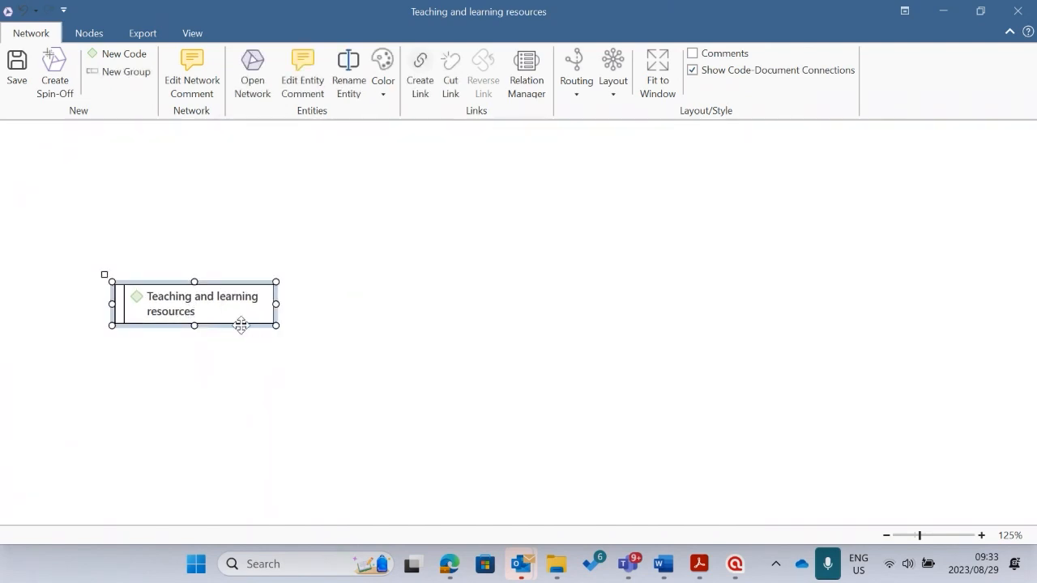
right_click(207, 303)
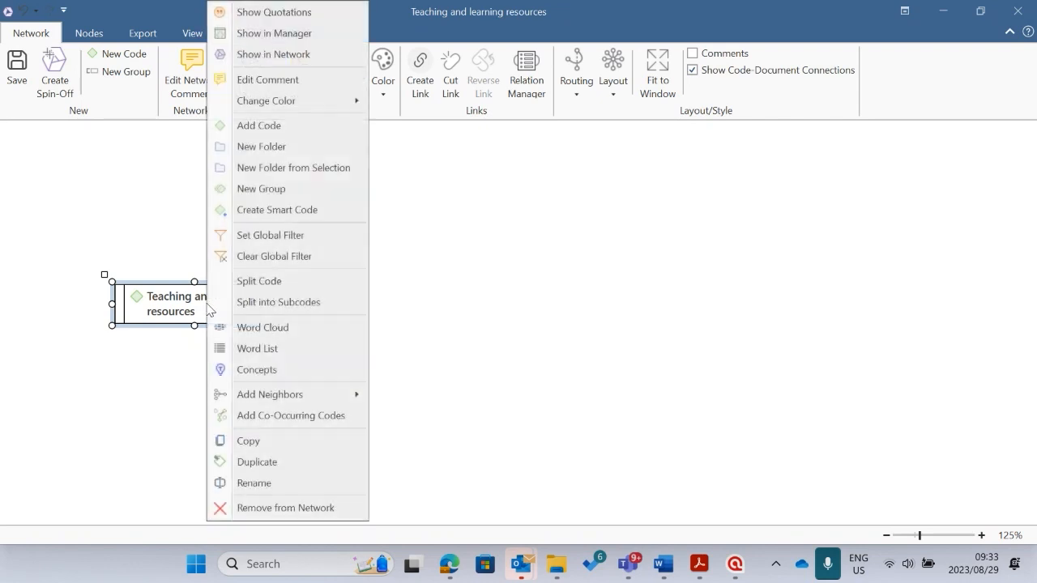
mouse_move(268, 397)
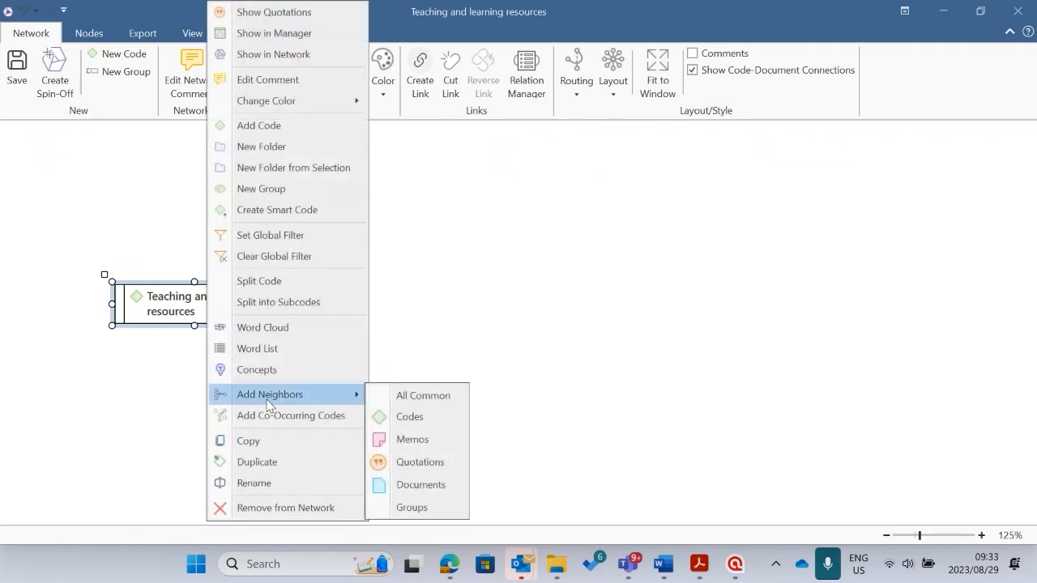
click(169, 329)
click(174, 312)
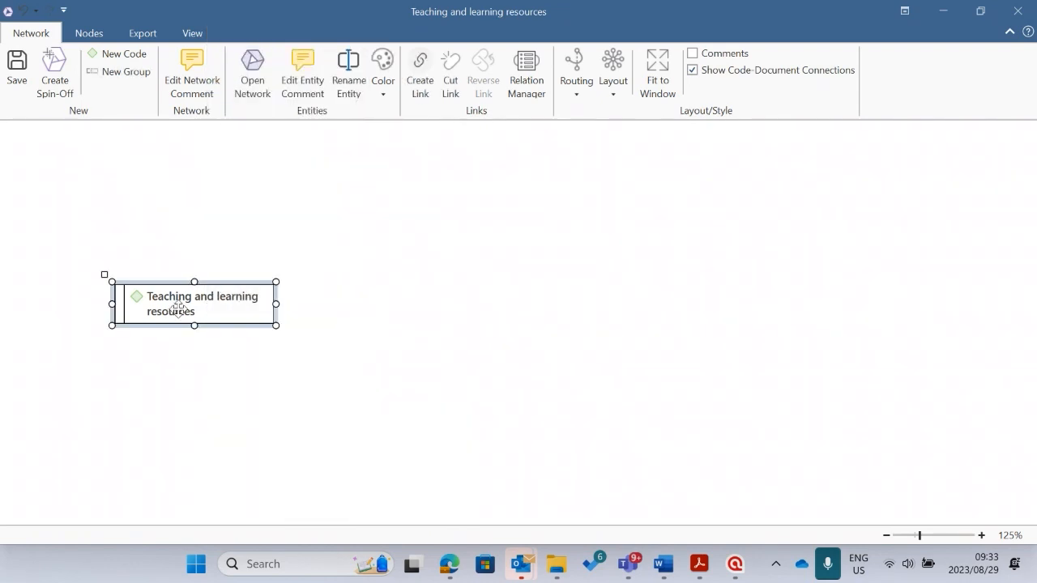
right_click(179, 308)
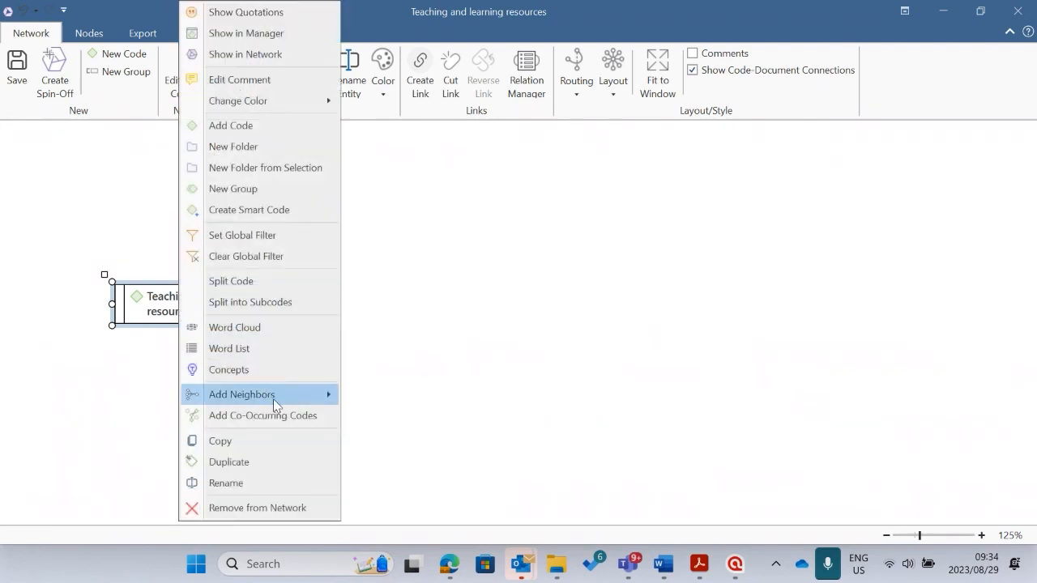
mouse_move(273, 398)
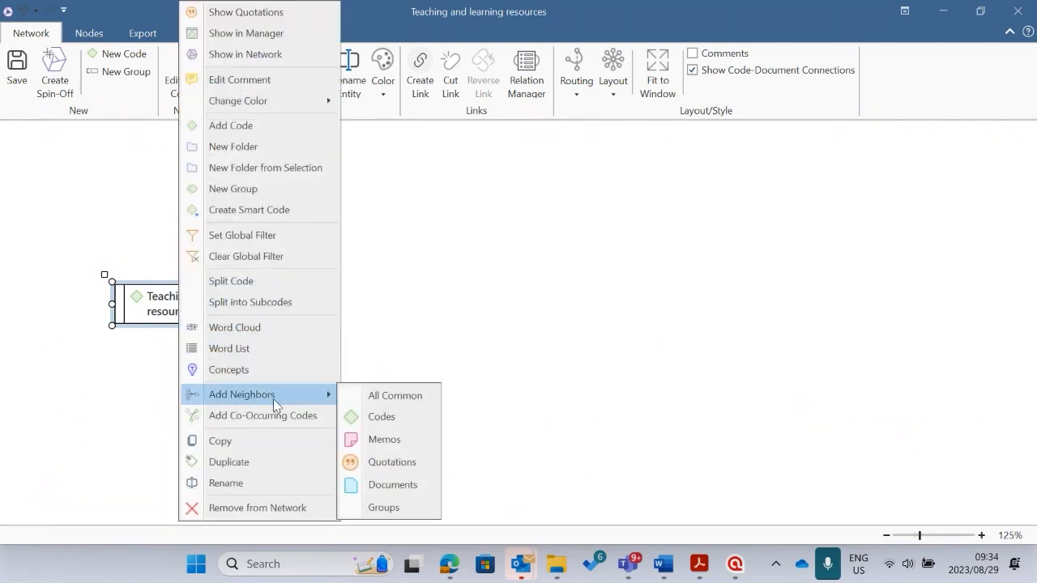
click(390, 438)
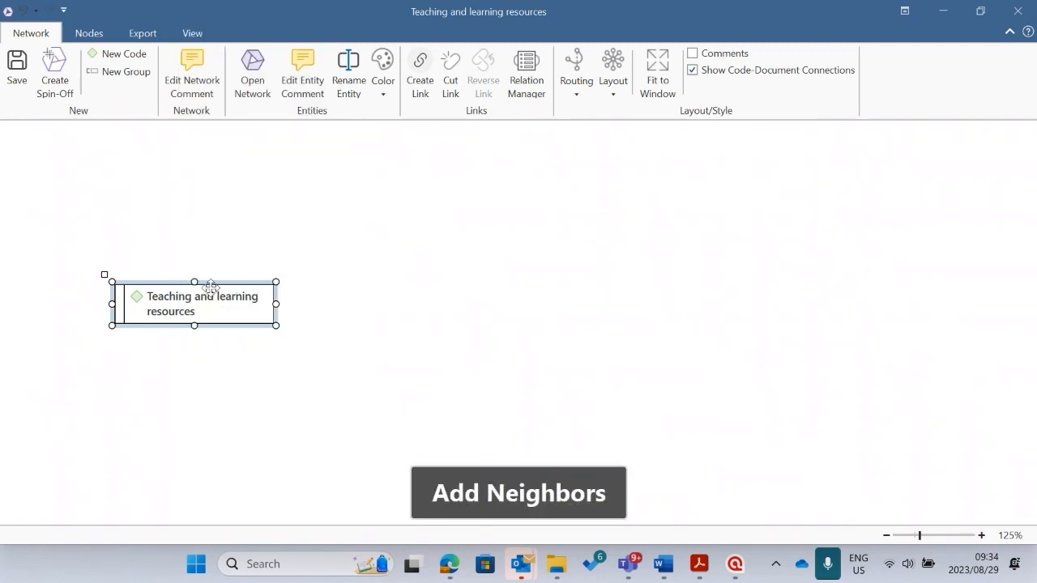
Add the quotations of the "Teaching and learning resources" code to the network as neighbors.
right_click(204, 307)
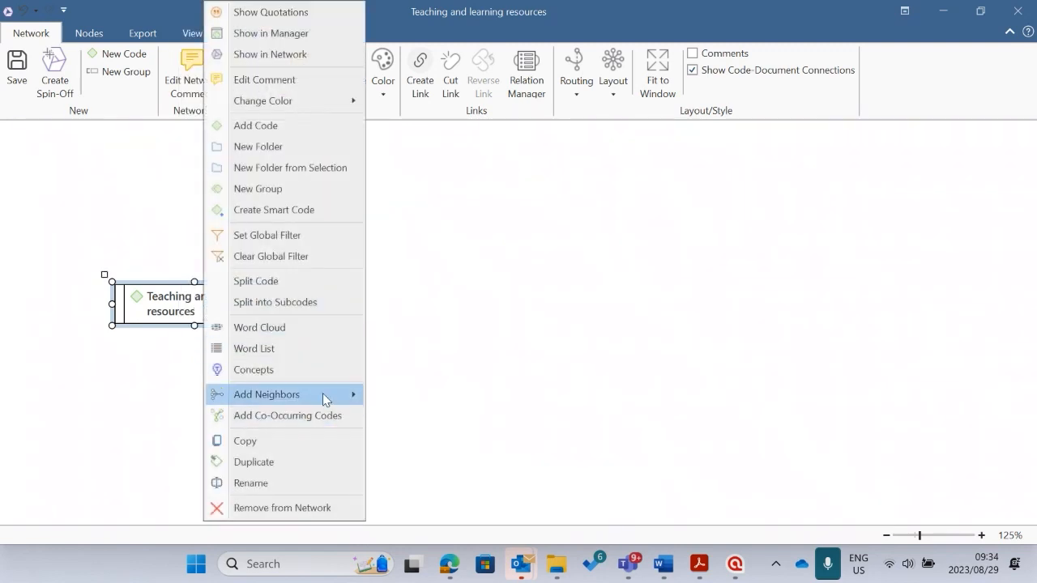
mouse_move(324, 398)
click(409, 457)
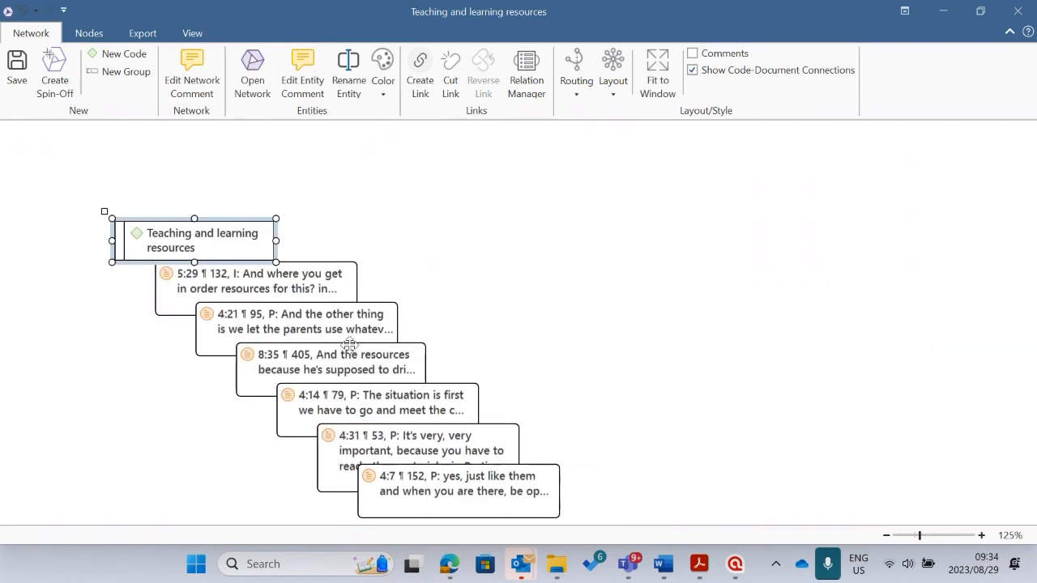
Spread the six stacked quotation nodes out in a ring around the "Teaching and learning resources" code.
drag(248, 274, 61, 363)
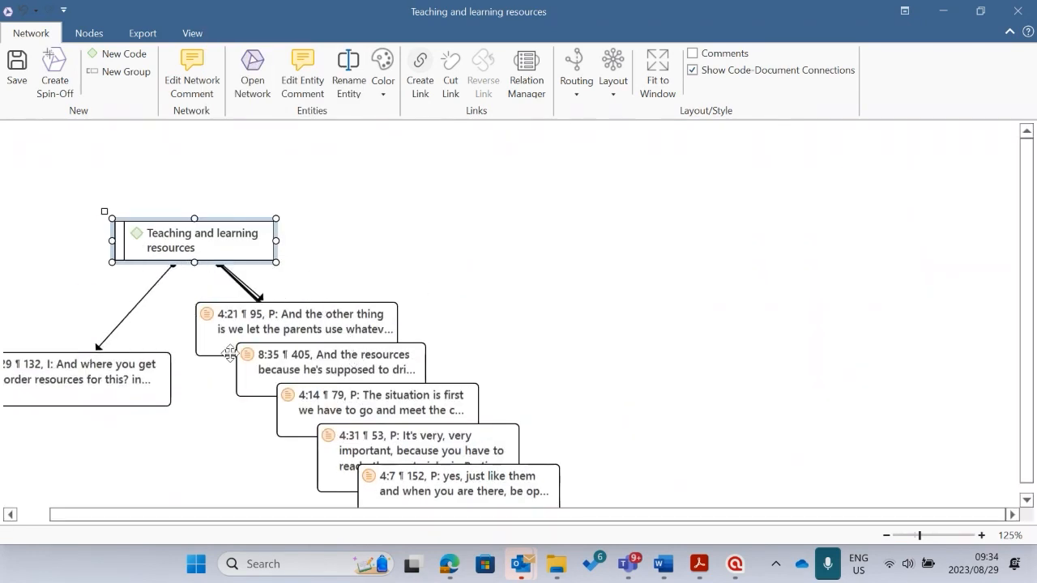
drag(301, 327, 601, 250)
drag(372, 354, 343, 132)
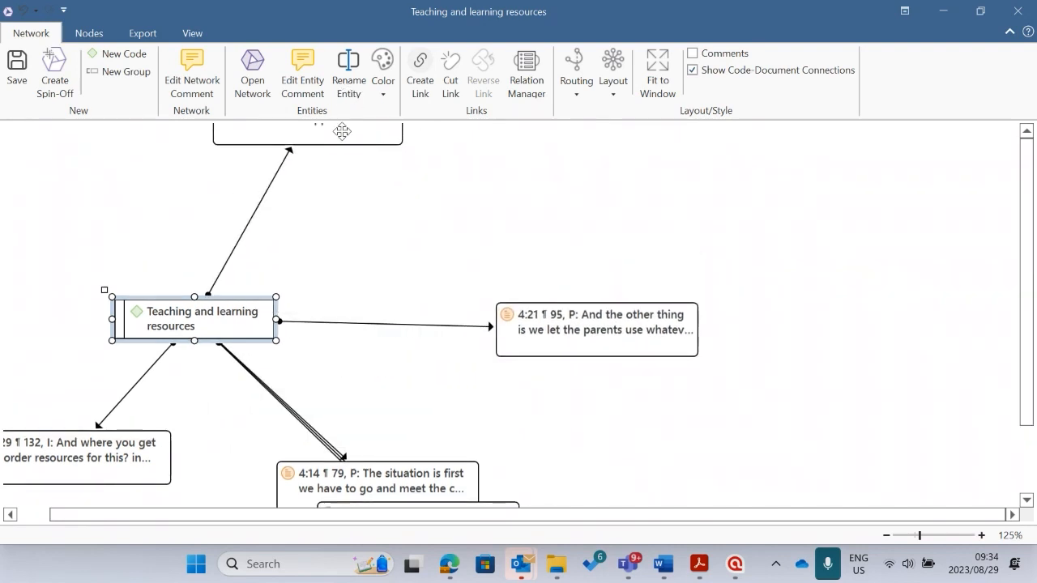
click(886, 535)
click(886, 536)
drag(415, 412, 120, 233)
drag(422, 446, 345, 461)
drag(499, 474, 502, 390)
drag(556, 337, 518, 287)
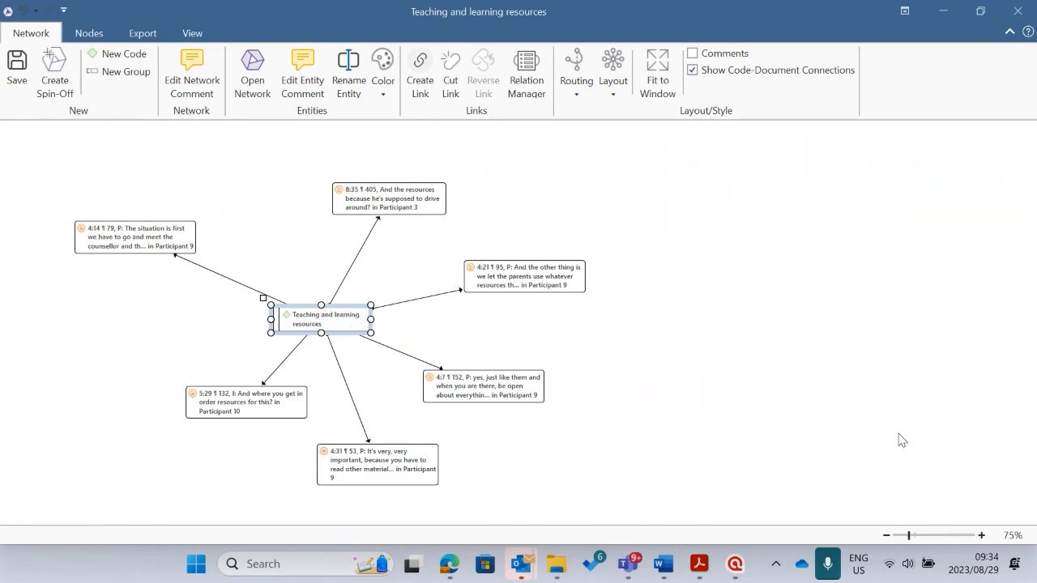
Pull the quotation nodes closer to the central code to make the network more compact.
drag(354, 443, 337, 406)
drag(186, 234, 240, 258)
drag(374, 202, 332, 242)
drag(539, 280, 469, 287)
drag(493, 378, 452, 341)
drag(260, 392, 261, 358)
drag(353, 441, 360, 410)
drag(354, 248, 341, 261)
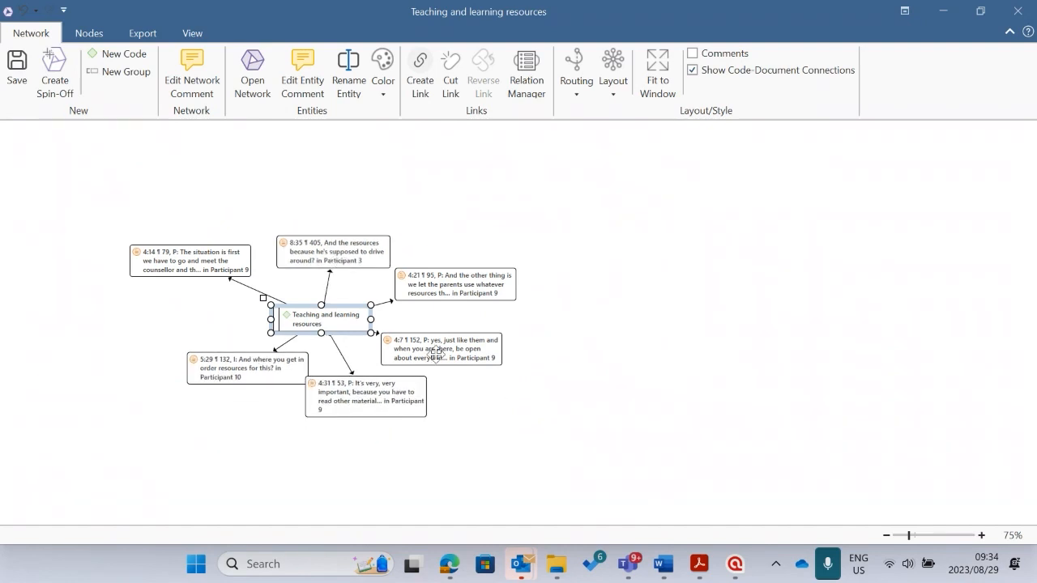
Turn on the text preview for quotations 8:35 and 4:14 in the network, viewed at 100%.
click(981, 536)
drag(666, 521, 478, 514)
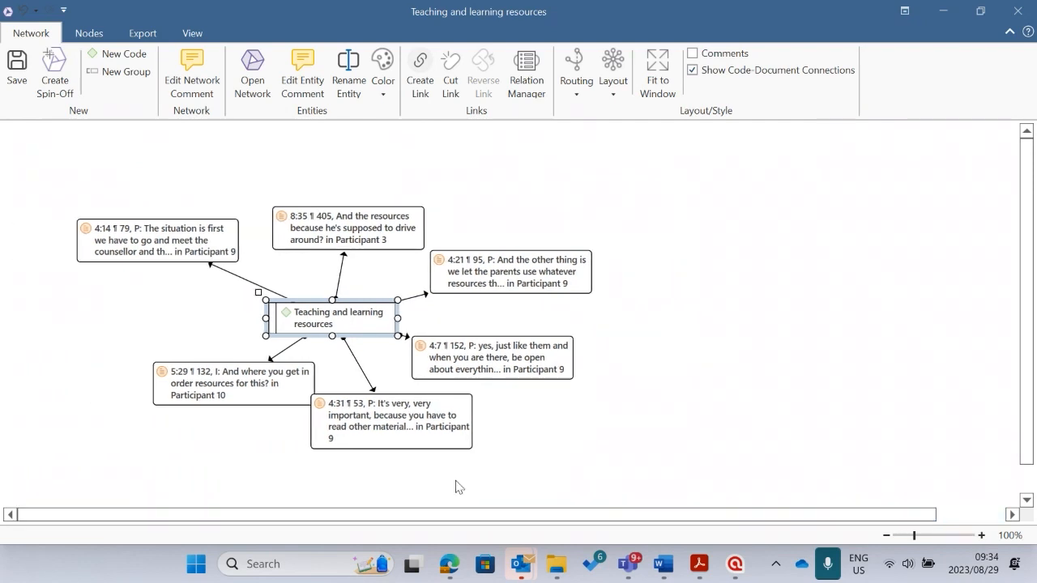
click(351, 229)
right_click(352, 229)
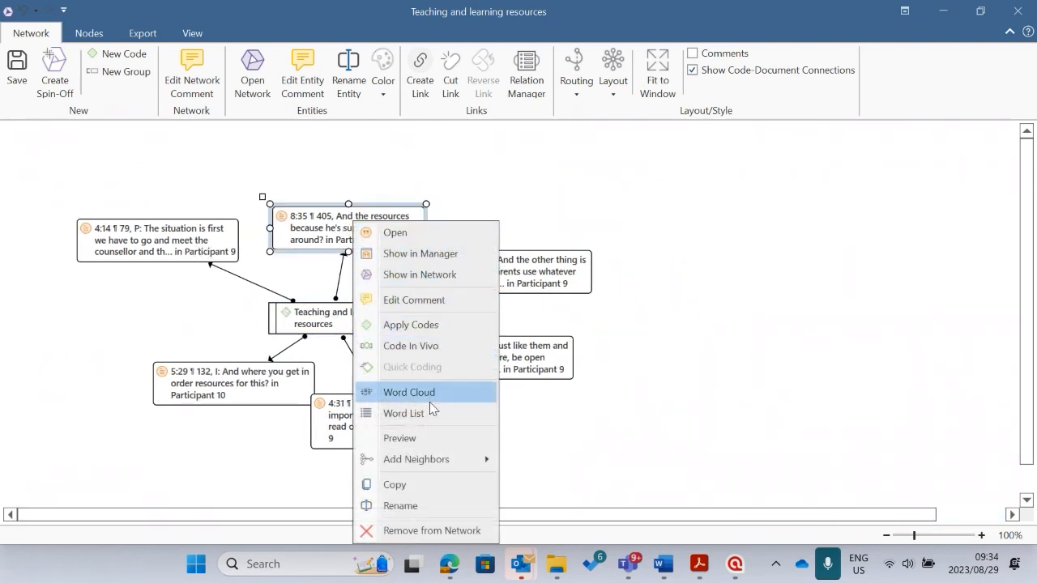
click(415, 438)
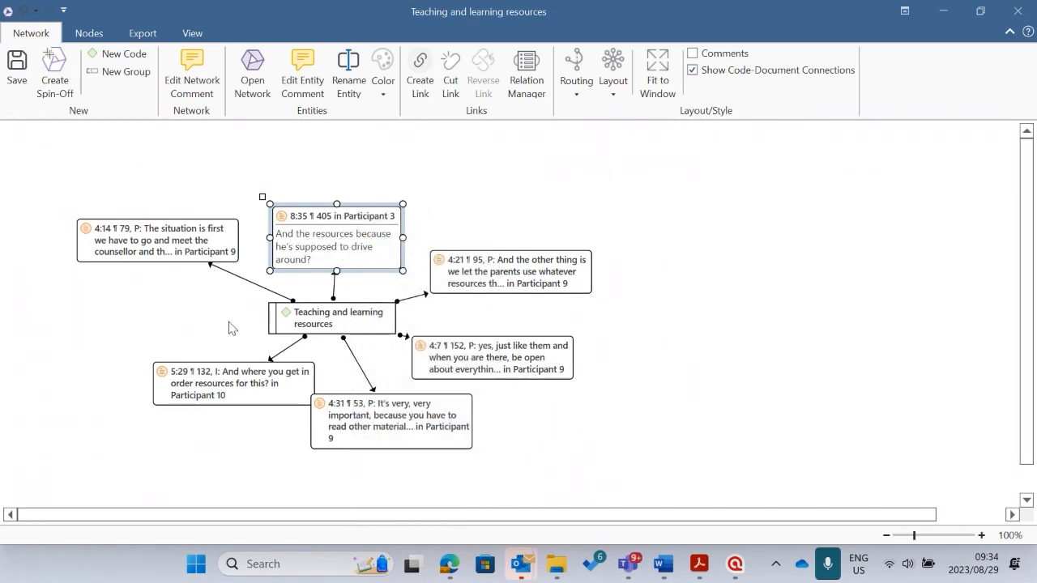
click(152, 234)
right_click(154, 230)
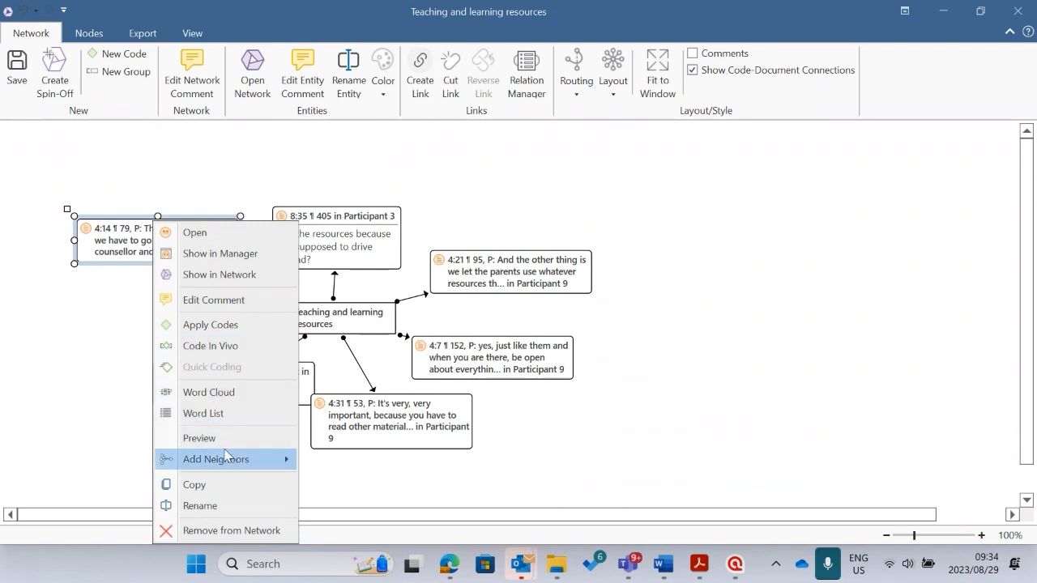
click(203, 438)
Turn on the text preview for quotation 4:21 and move its node farther right of the central code.
click(498, 273)
right_click(498, 274)
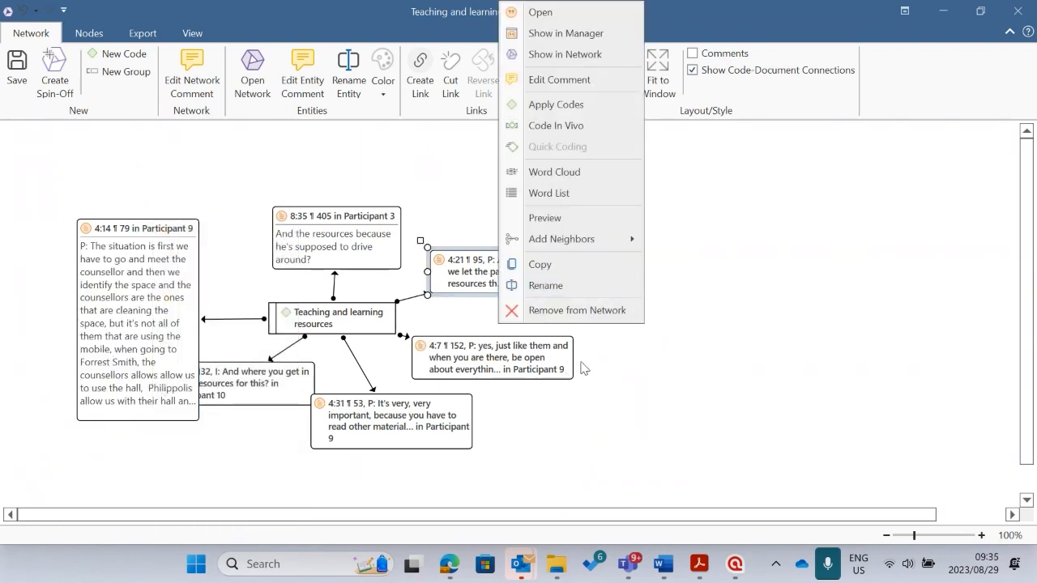
click(565, 220)
drag(520, 283, 608, 246)
Move quotation 4:7 below the central code and turn on its text preview.
drag(487, 365, 439, 364)
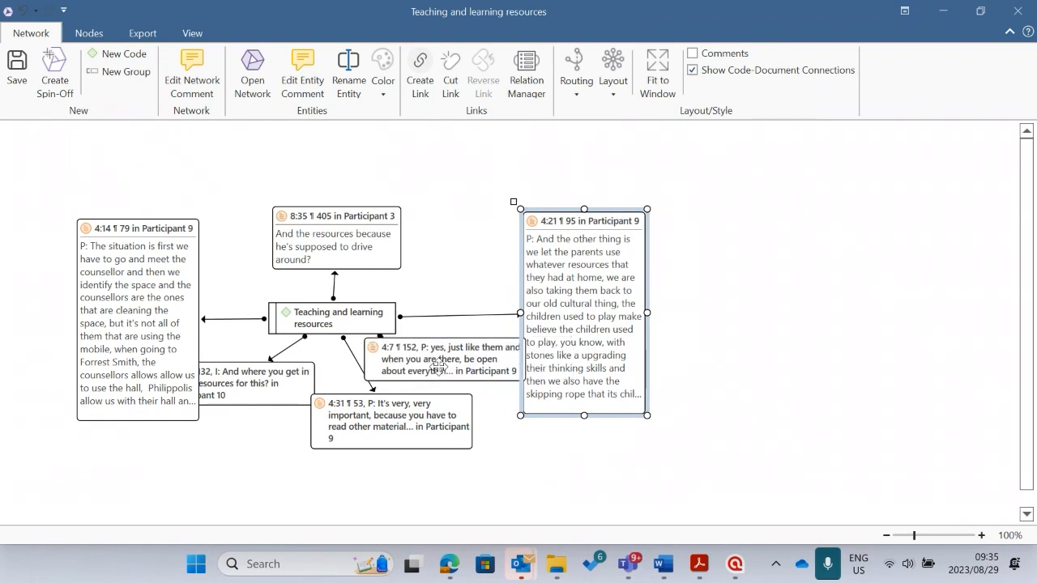
click(438, 365)
right_click(440, 366)
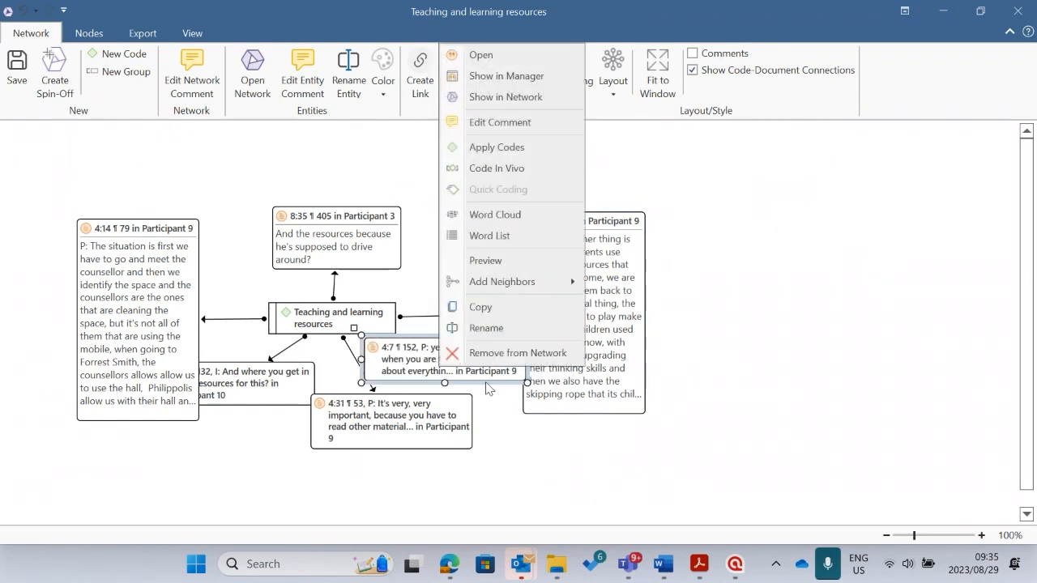
click(485, 260)
Remove quotations 5:29 and 4:31 from the network.
click(255, 383)
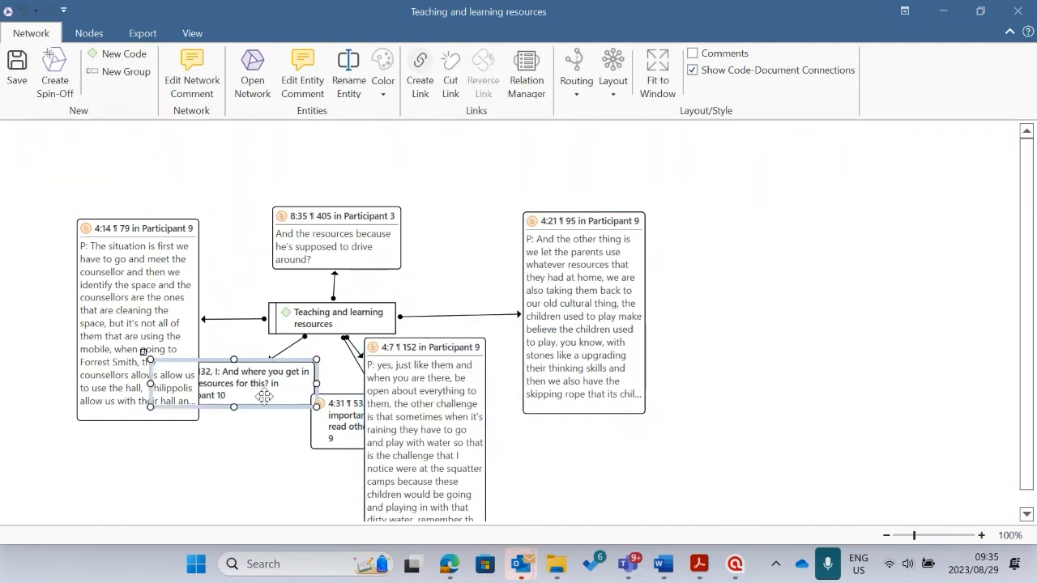
right_click(264, 395)
click(336, 368)
click(335, 426)
right_click(335, 423)
click(396, 408)
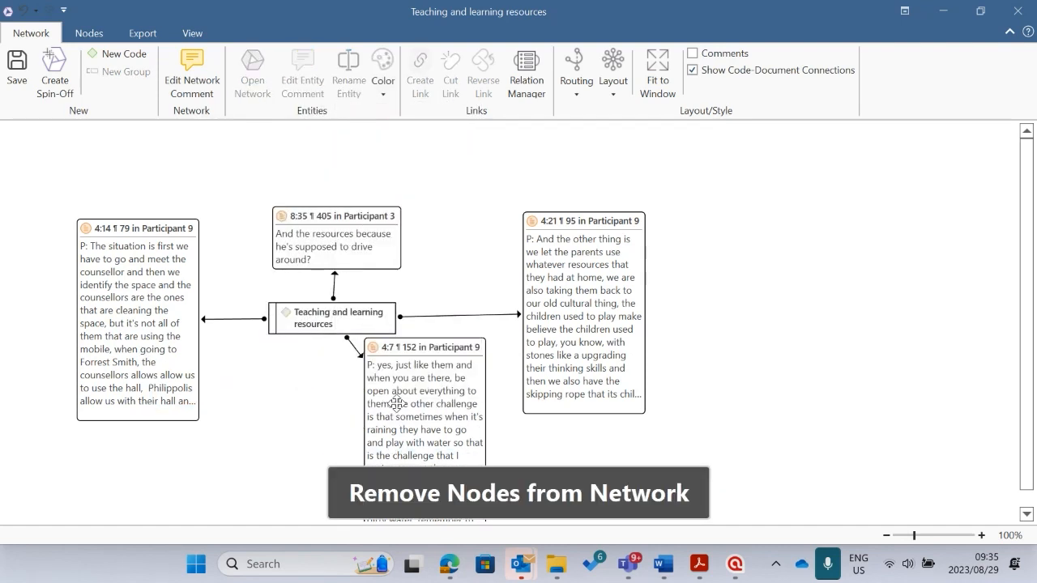
Widen the quotation 4:7 node on both sides until its full text fits inside.
scroll(651, 331, down, 1)
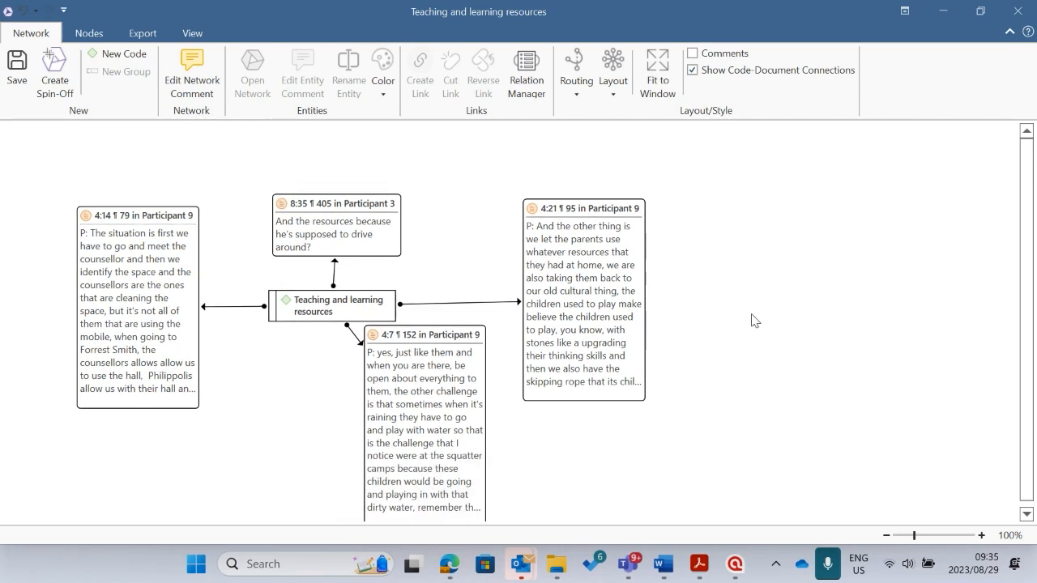
drag(363, 417, 274, 415)
click(376, 407)
drag(486, 418, 776, 455)
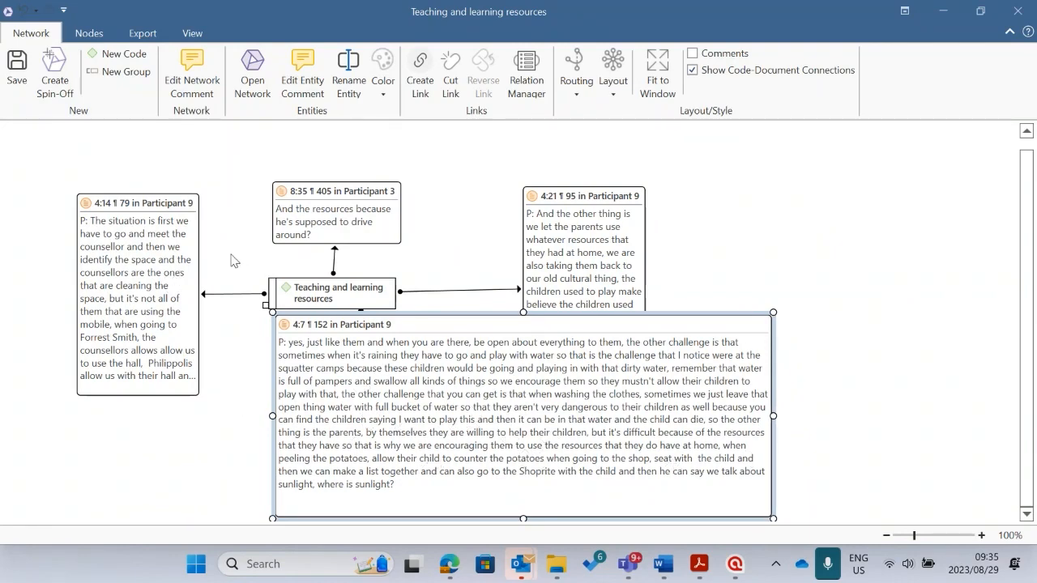
Enlarge the quotation 4:14 node to show more of its text and shift quotation 4:7 slightly lower.
click(113, 289)
drag(198, 394, 238, 440)
drag(496, 391, 493, 403)
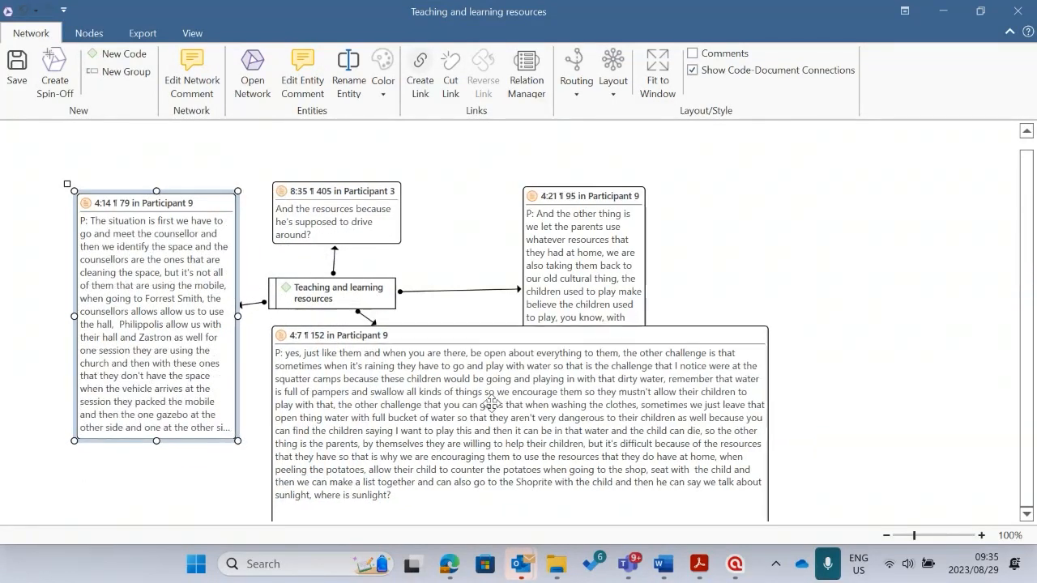
Open quotation 4:7 in its document and shorten it to end at "playing in with that dirty water".
click(460, 360)
mouse_move(614, 326)
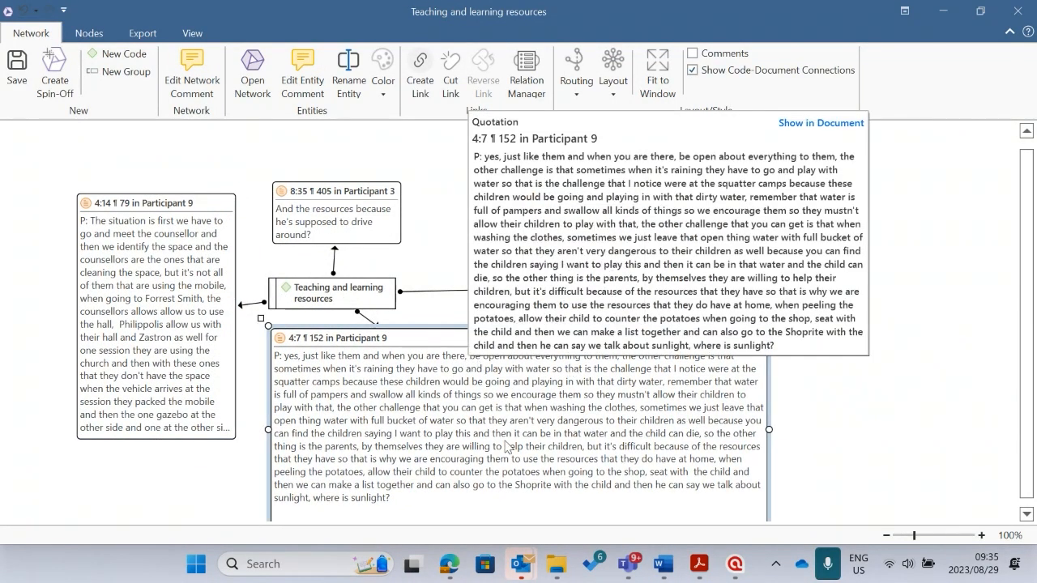
right_click(423, 333)
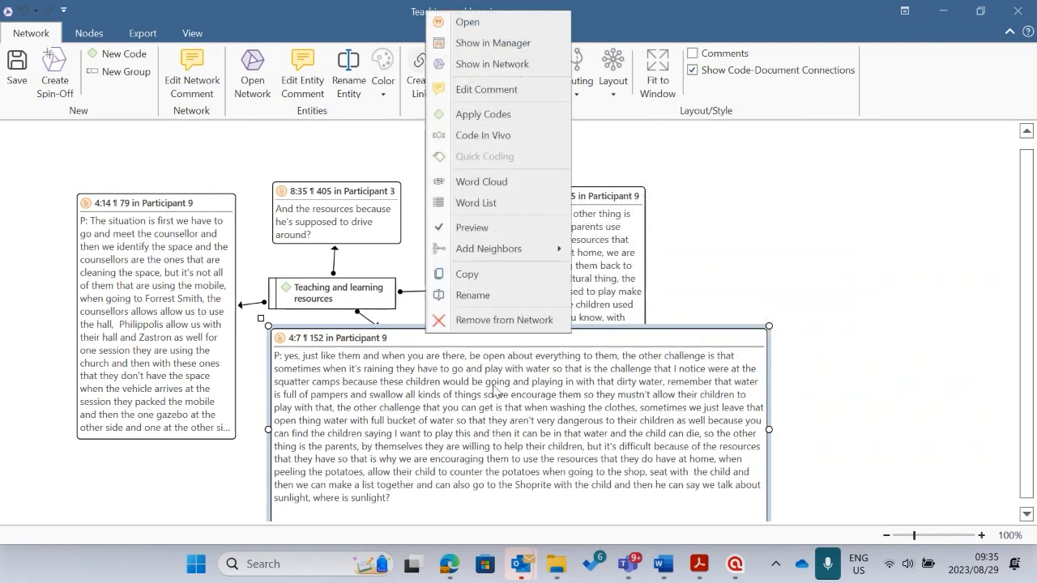
click(829, 272)
mouse_move(502, 405)
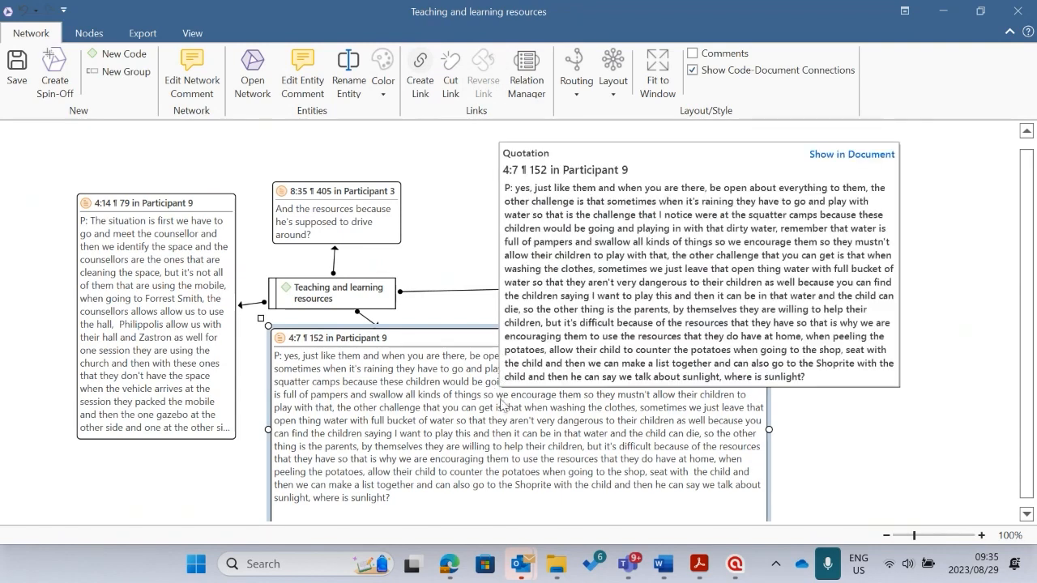
right_click(439, 396)
click(392, 387)
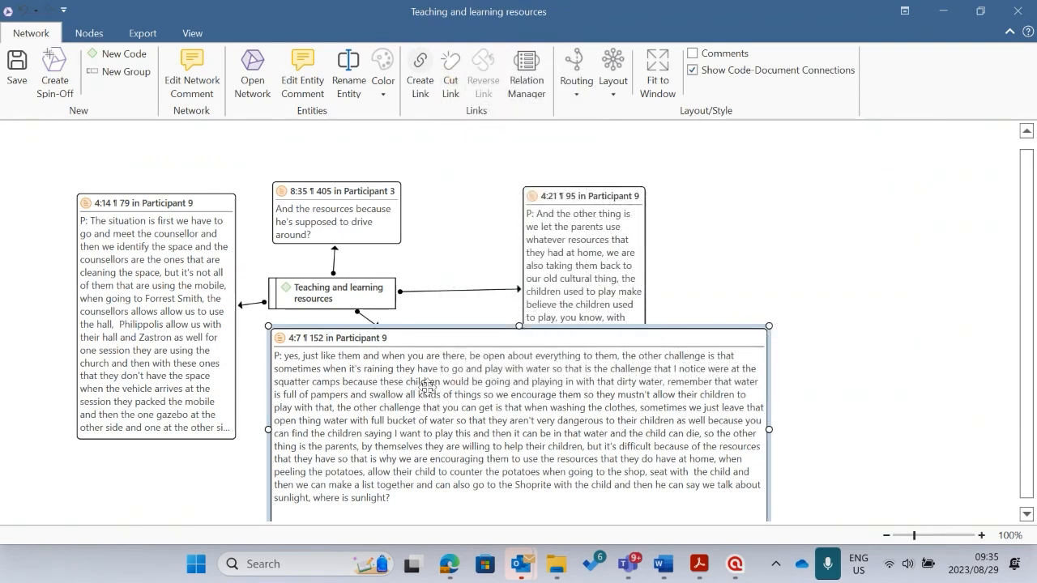
mouse_move(427, 387)
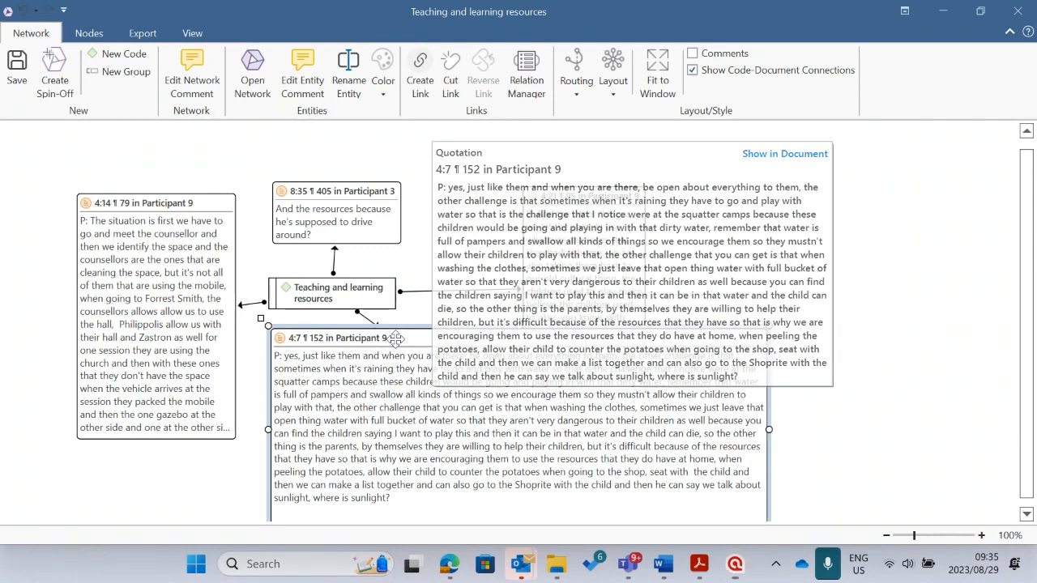
scroll(531, 378, down, 2)
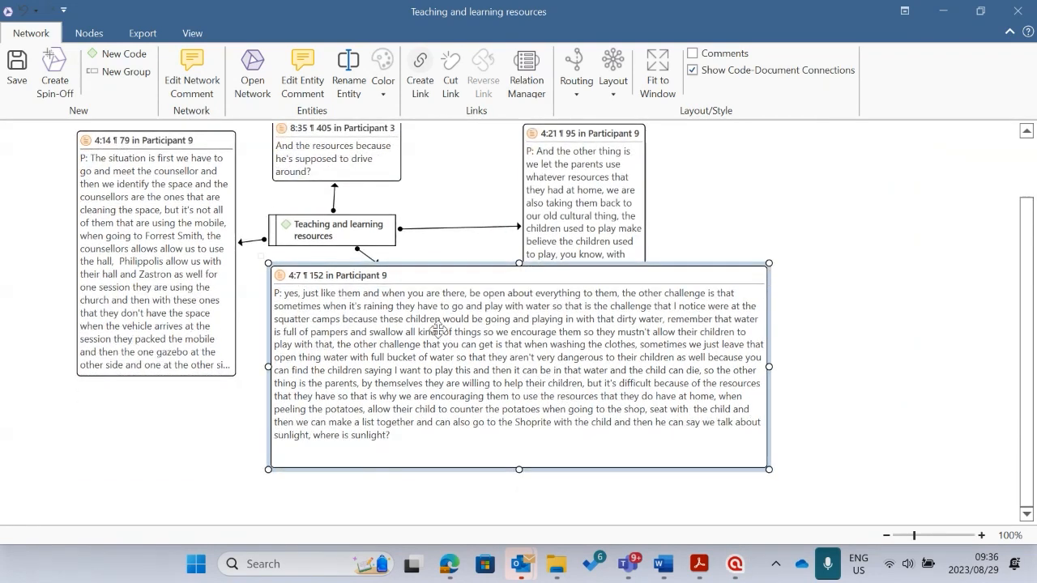
click(941, 14)
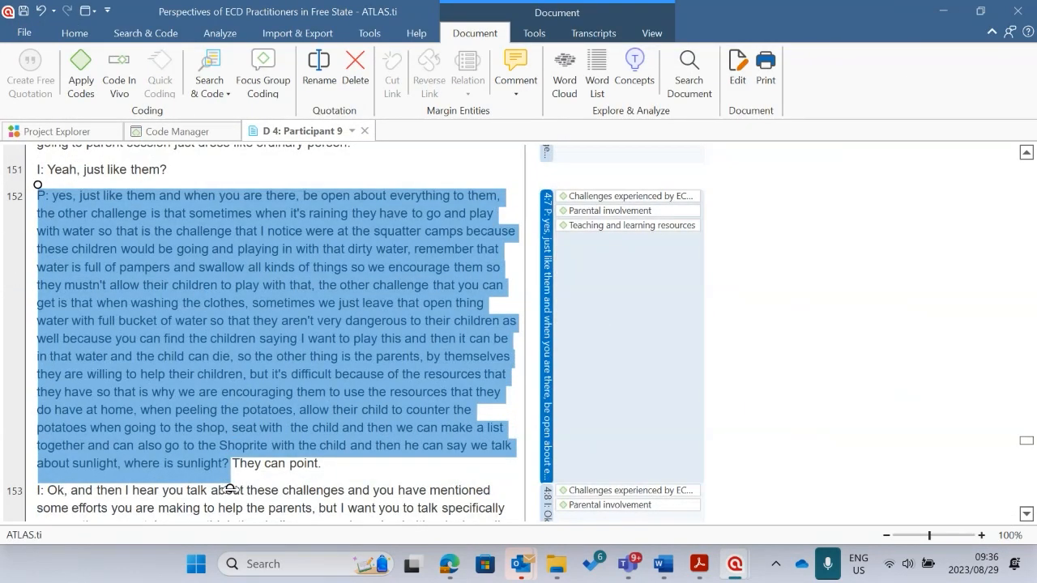
drag(230, 489, 411, 251)
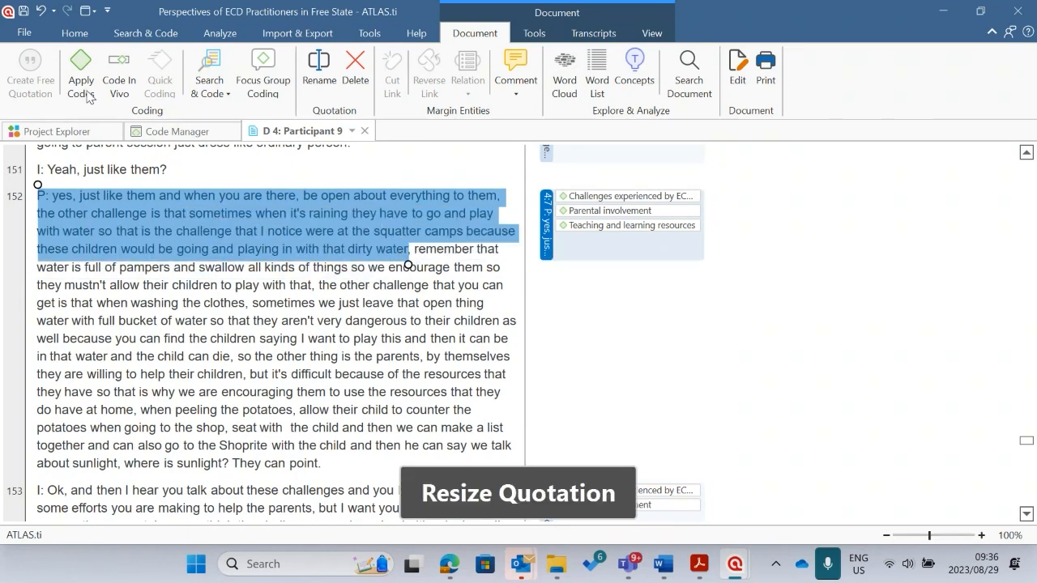
Save the project and store the network under the name "Teaching and learning resources".
click(36, 36)
click(68, 174)
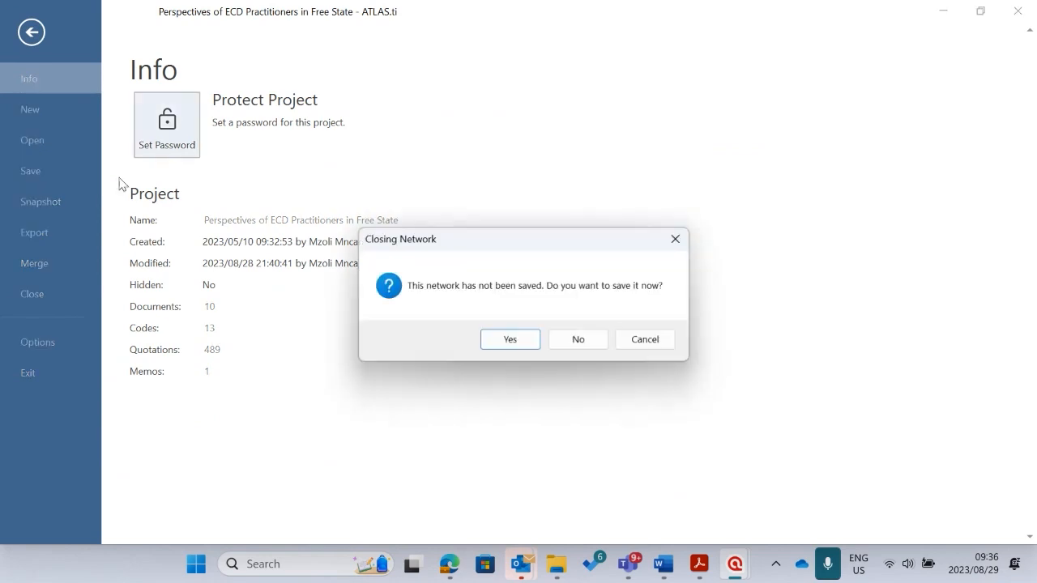
click(506, 344)
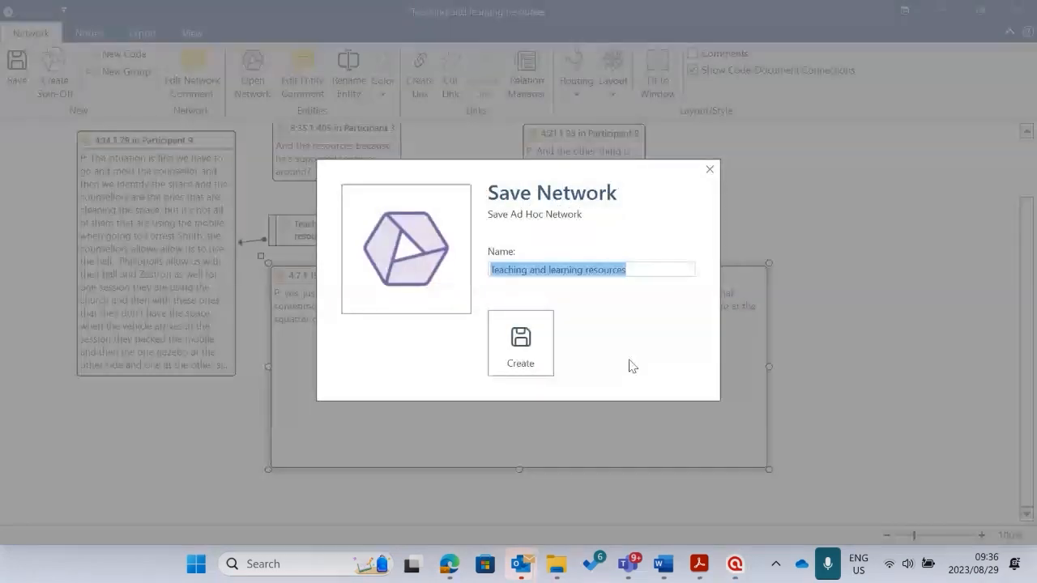
click(550, 369)
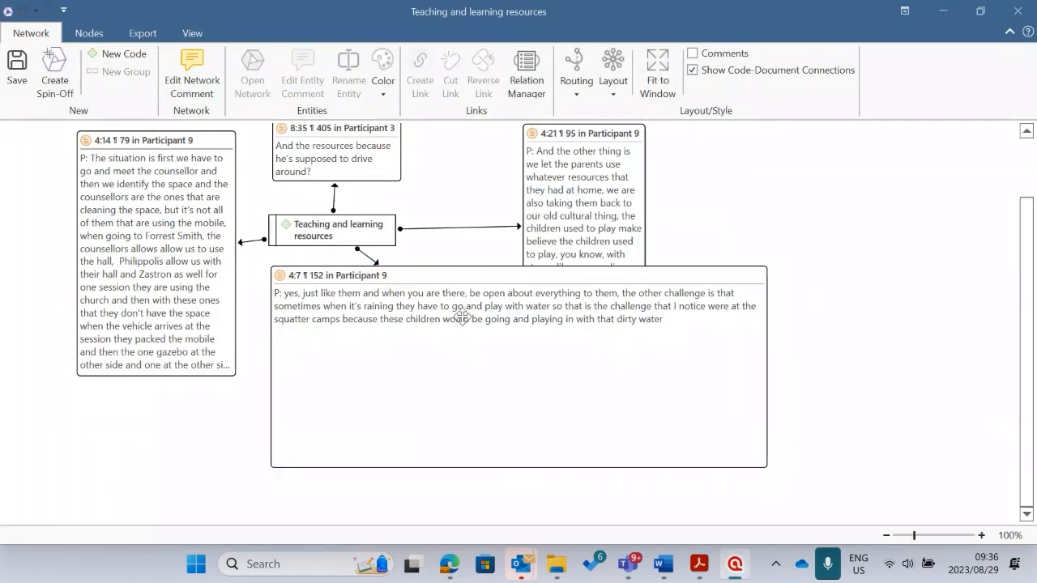
Shrink the quotation 4:7 node in height and width until it fits closely around its shortened text.
drag(519, 467, 519, 338)
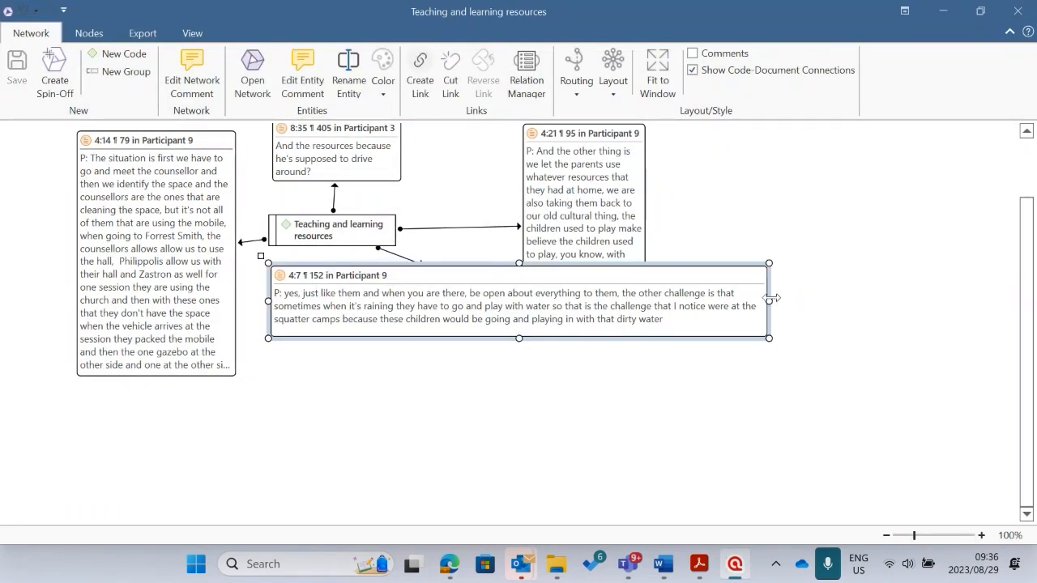
drag(769, 301, 547, 301)
drag(403, 338, 409, 370)
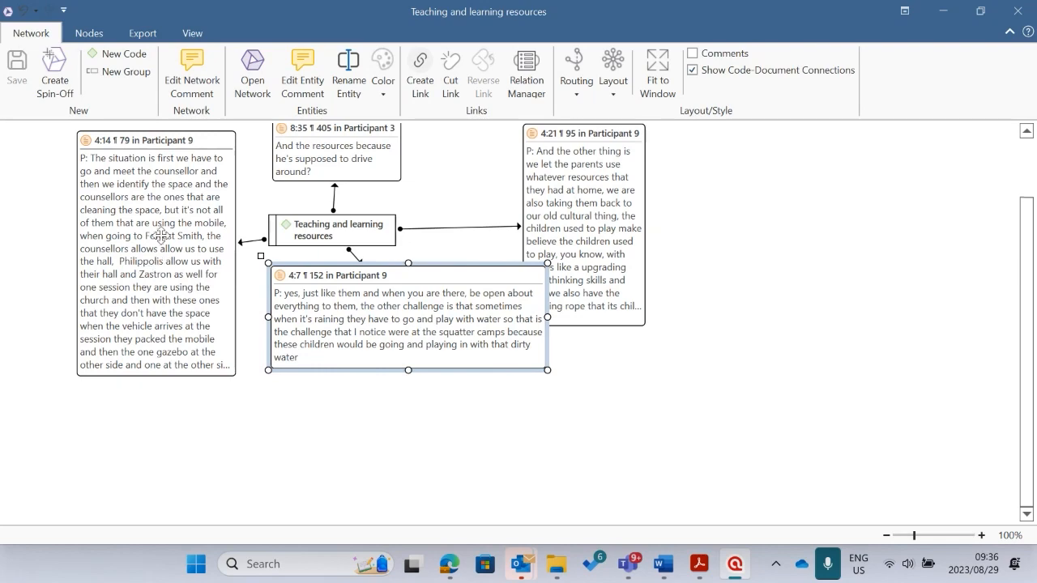
Show quotation 4:14 in its document and shorten it to end at "that are using the mobile".
click(159, 242)
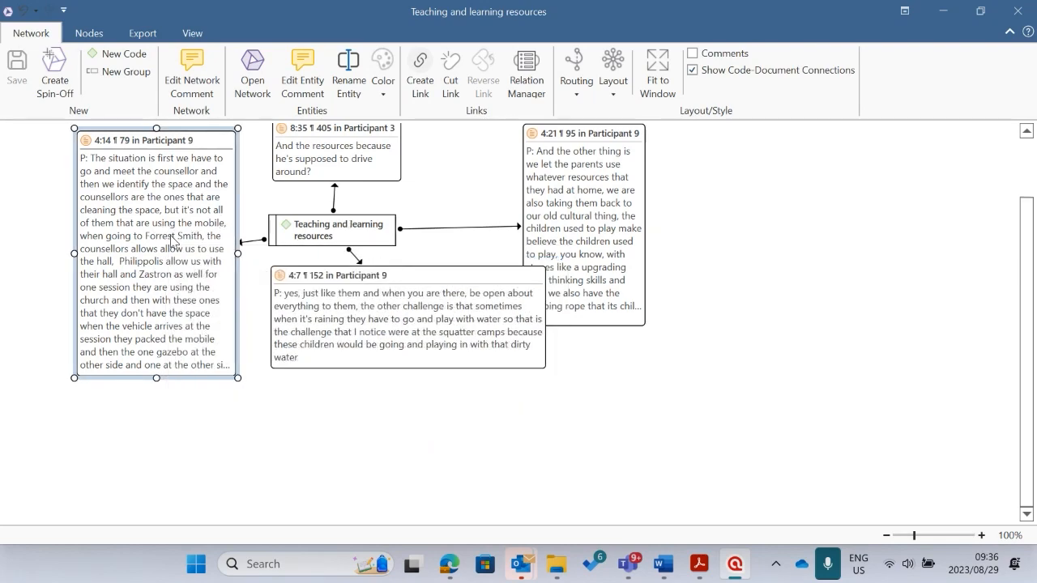
mouse_move(171, 241)
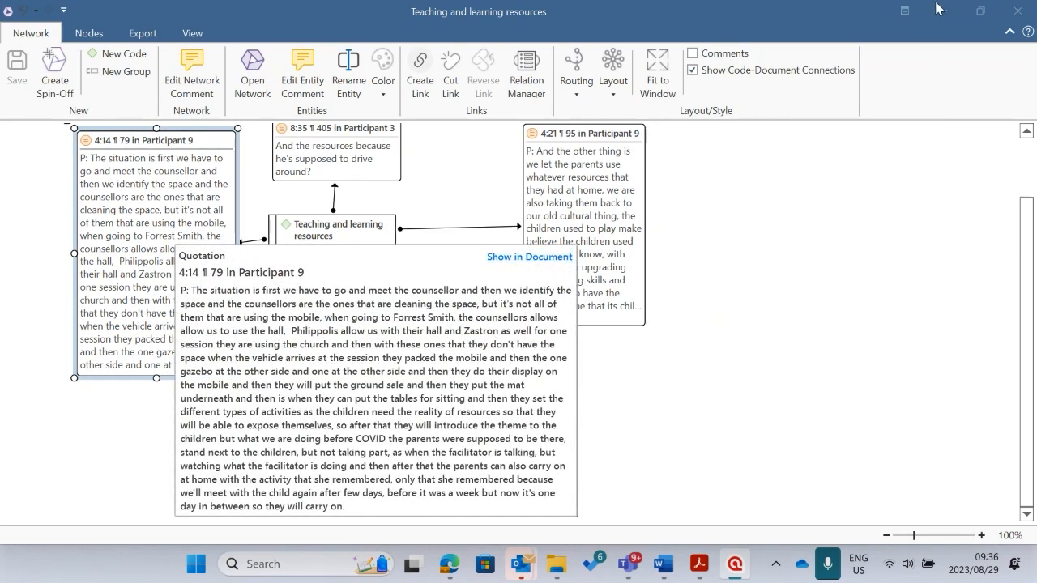
click(939, 6)
click(31, 32)
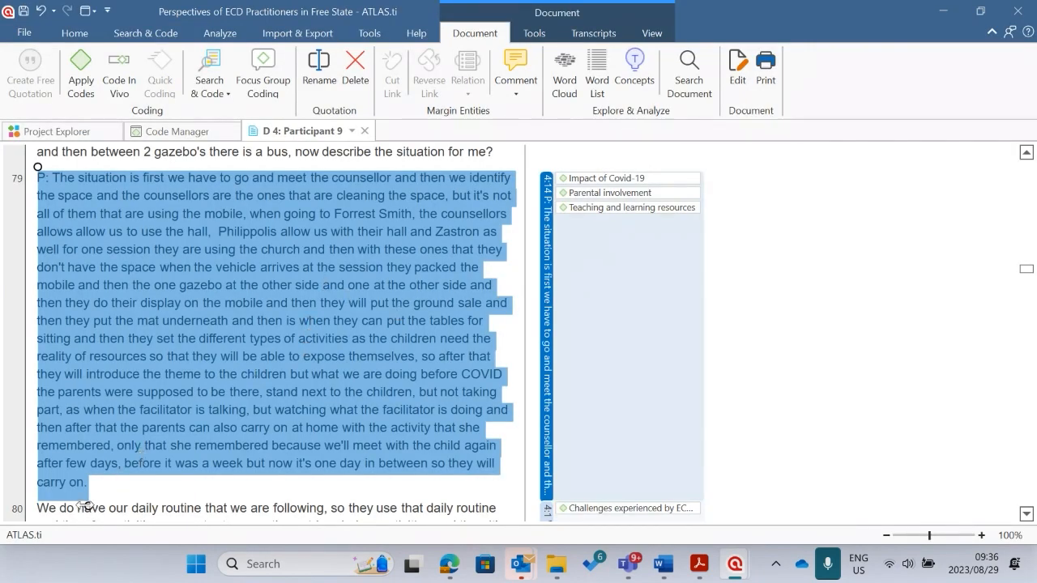
drag(84, 505, 245, 217)
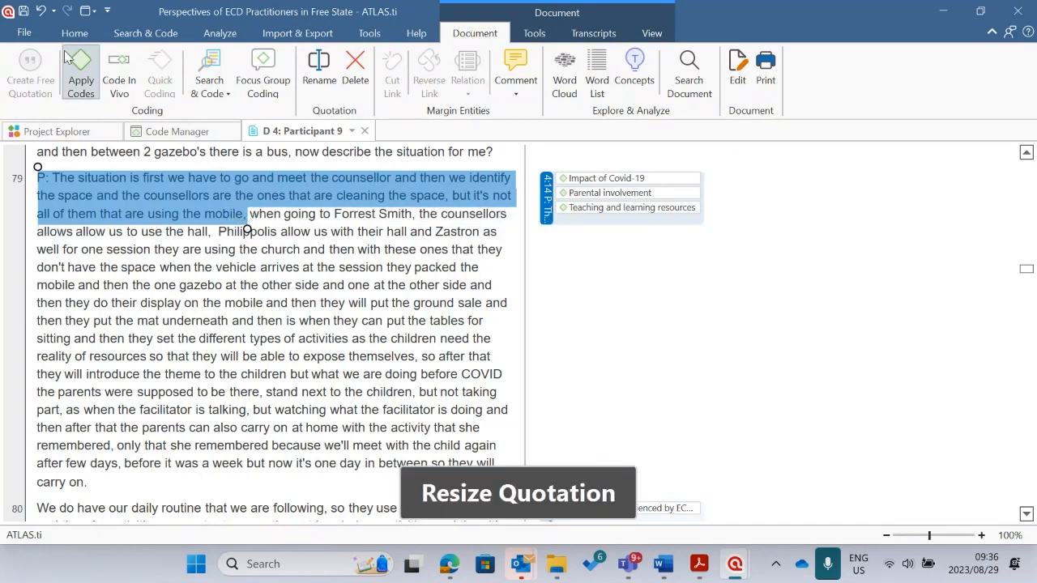
Save the project with the shortened quotation 4:14.
click(25, 34)
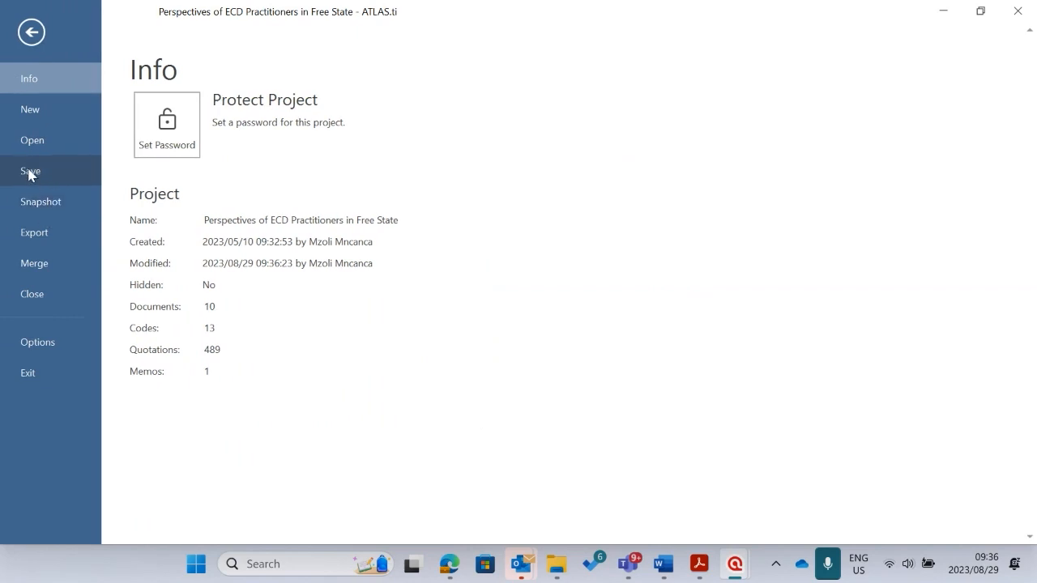
click(30, 171)
click(29, 33)
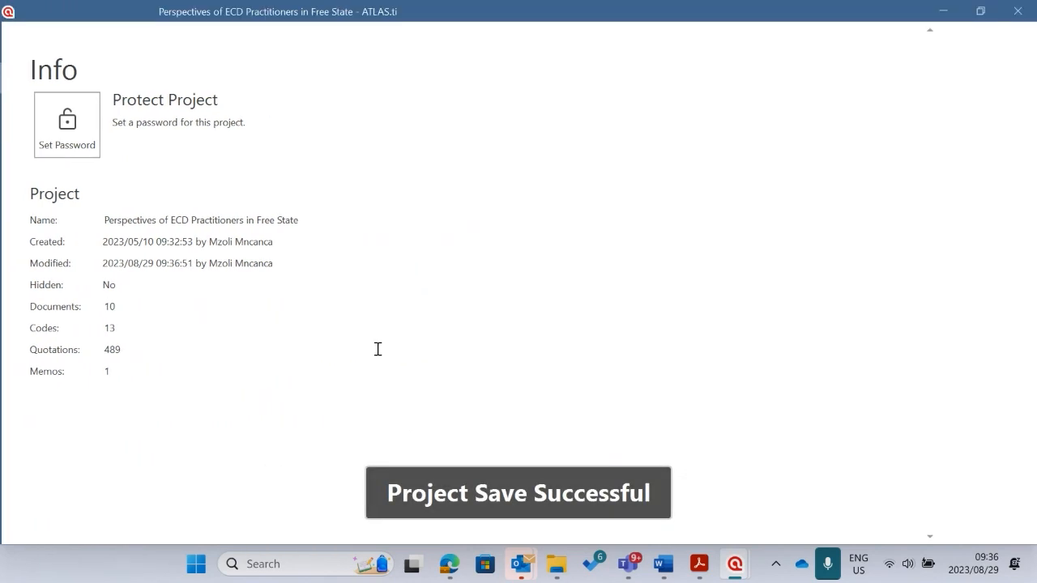
Return to the network window at full size and shrink the quotation 4:14 node around its shortened text.
mouse_move(735, 564)
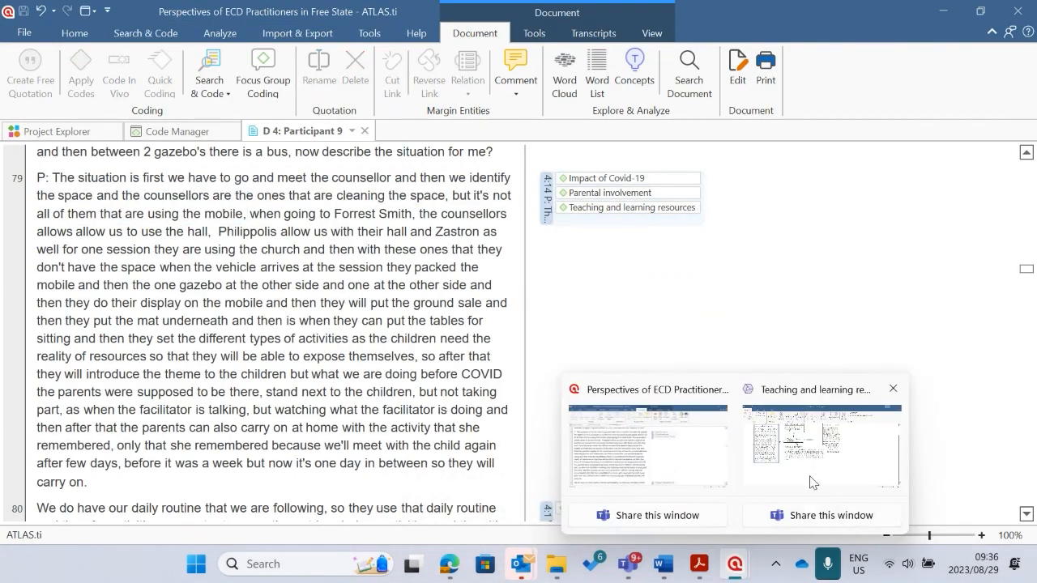
click(813, 470)
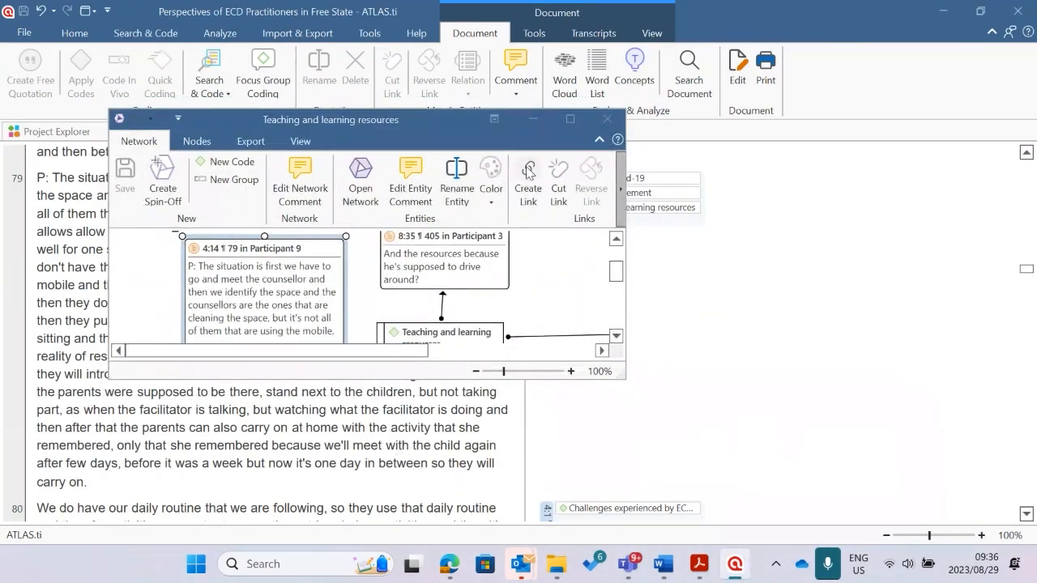
click(572, 119)
click(319, 422)
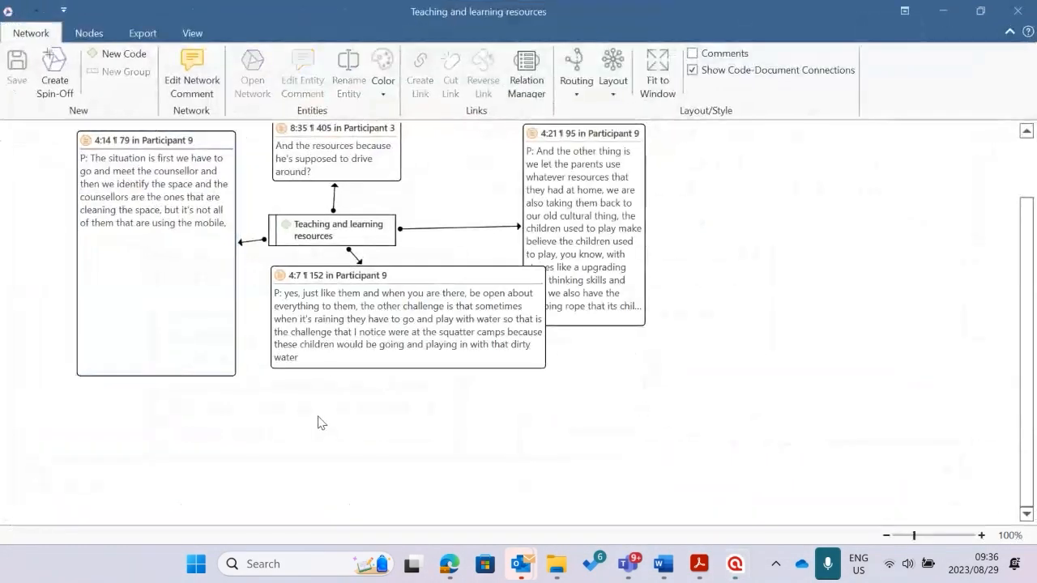
click(184, 273)
drag(235, 375, 227, 258)
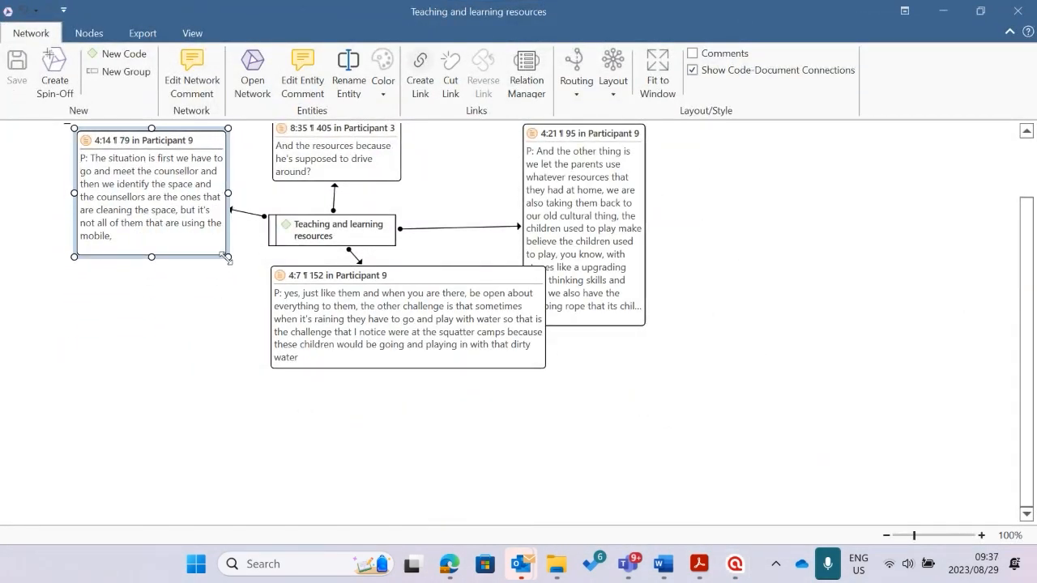
Space quotations 4:21 and 4:7 farther from the central code and reroute the links as straight horizontal and vertical lines.
drag(607, 322, 658, 315)
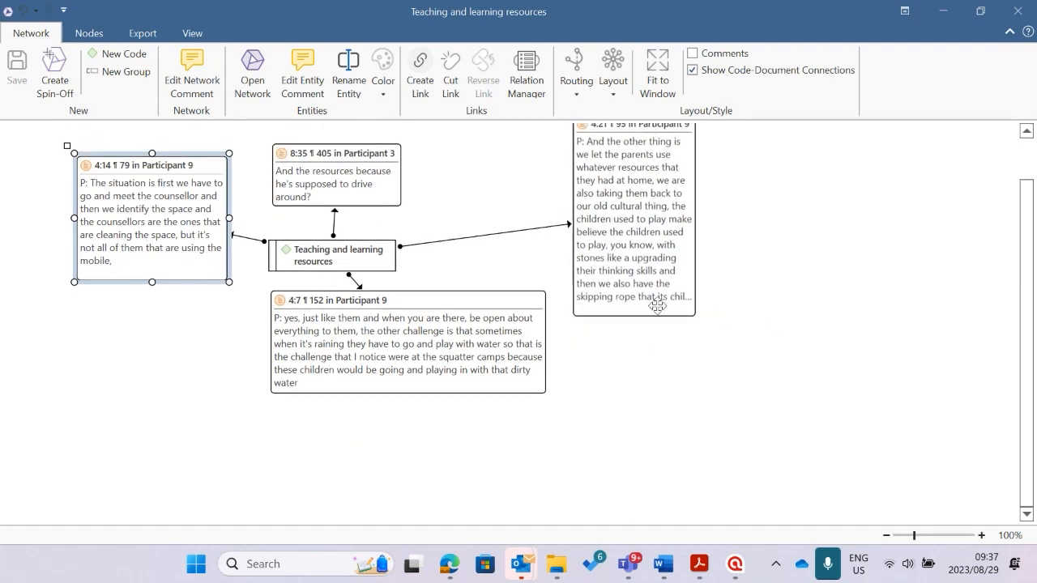
drag(458, 340, 448, 365)
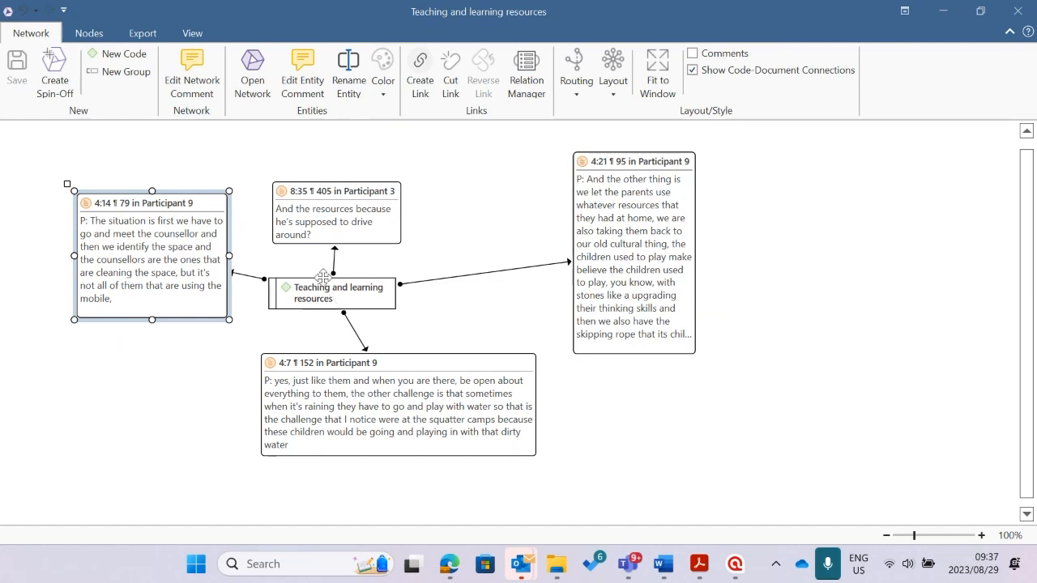
click(363, 300)
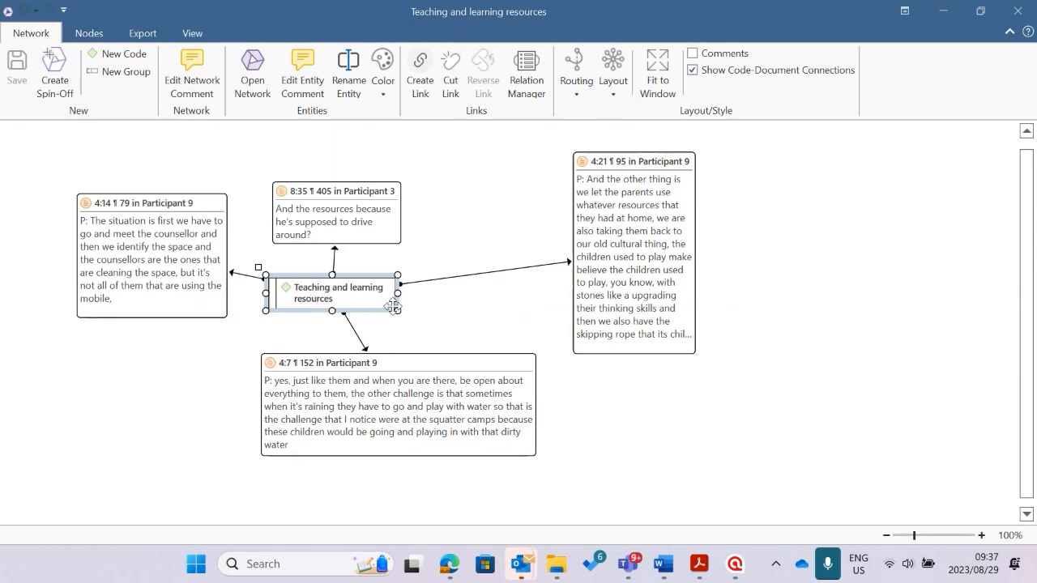
click(580, 96)
click(585, 130)
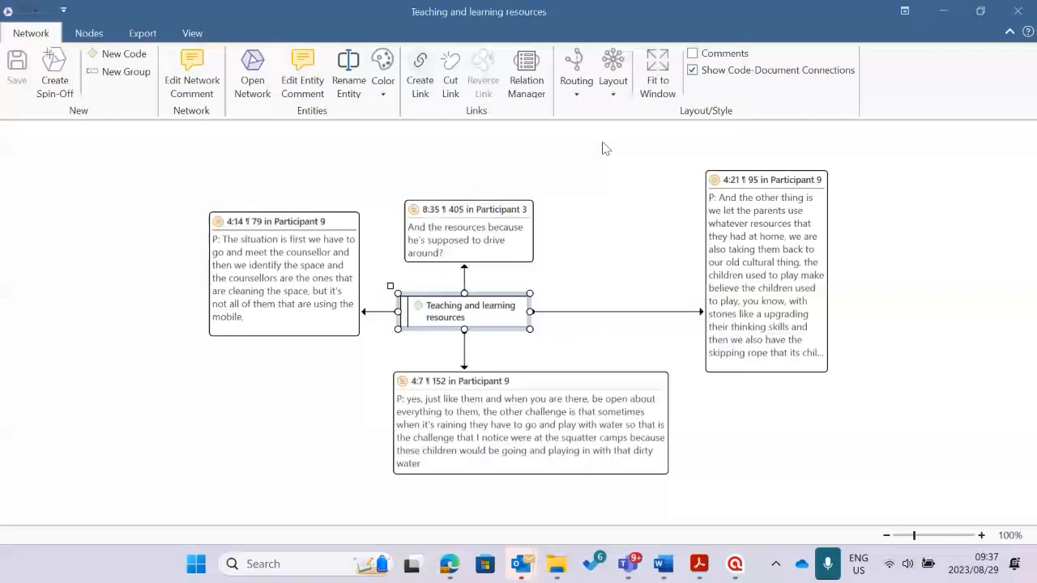
Move quotation 4:21 closer to the central code and reapply the straight link routing.
click(693, 484)
drag(746, 290, 616, 278)
click(577, 82)
click(587, 131)
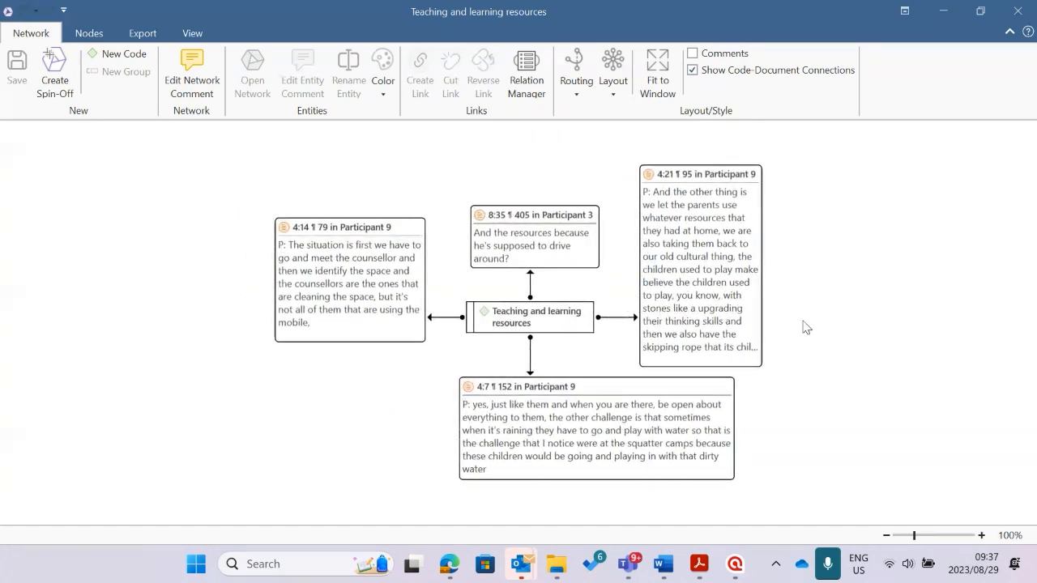
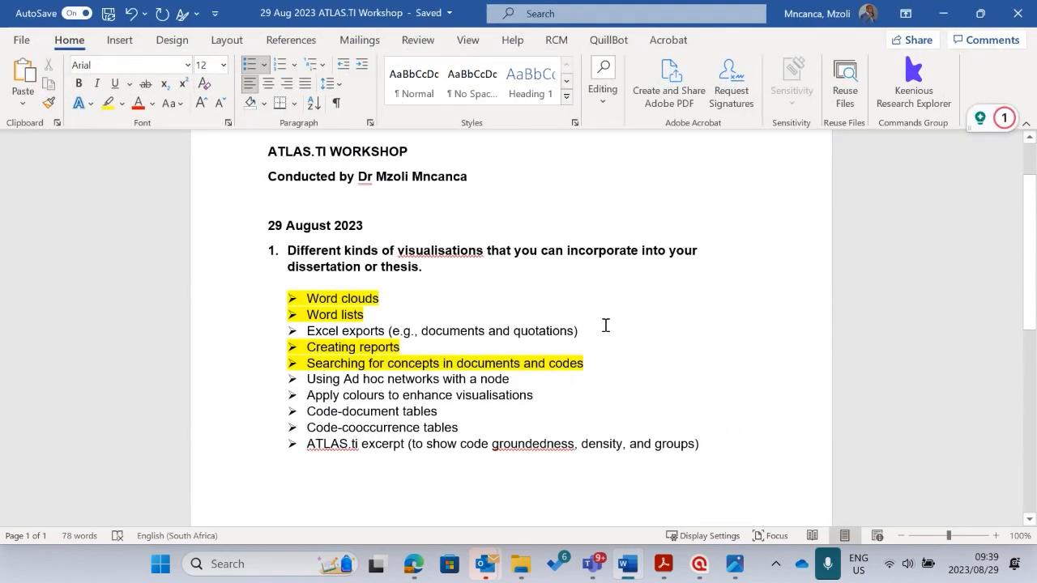
Switch to the ATLAS.ti network window and colour the central Teaching and learning resources code orange.
mouse_move(699, 564)
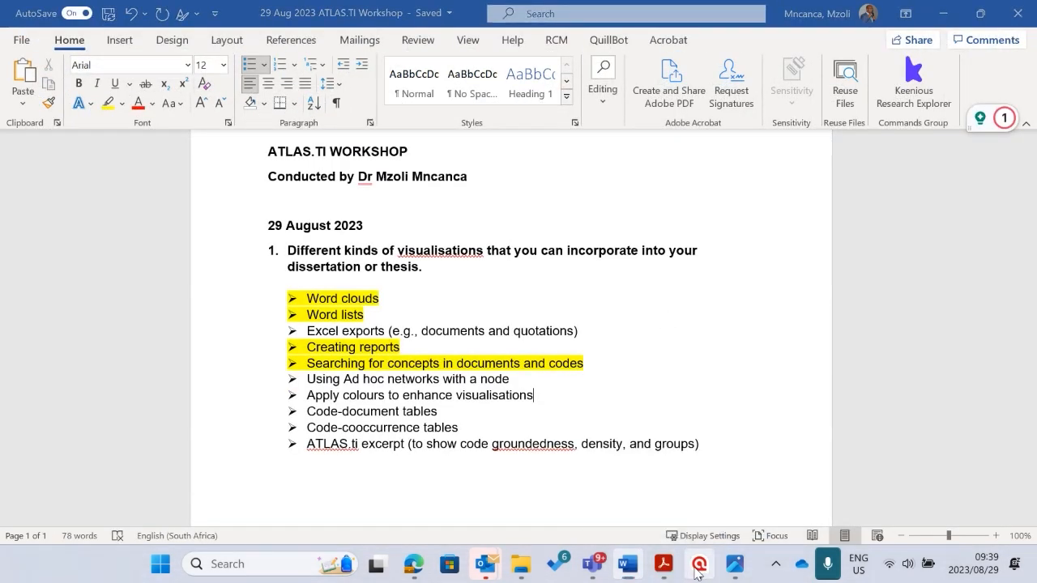
click(679, 483)
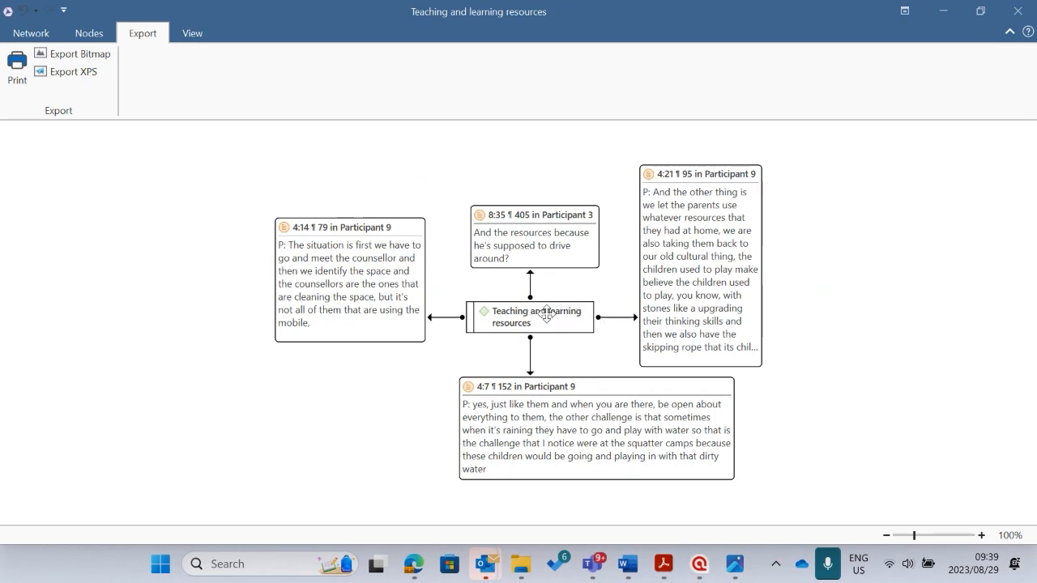
click(40, 36)
click(515, 317)
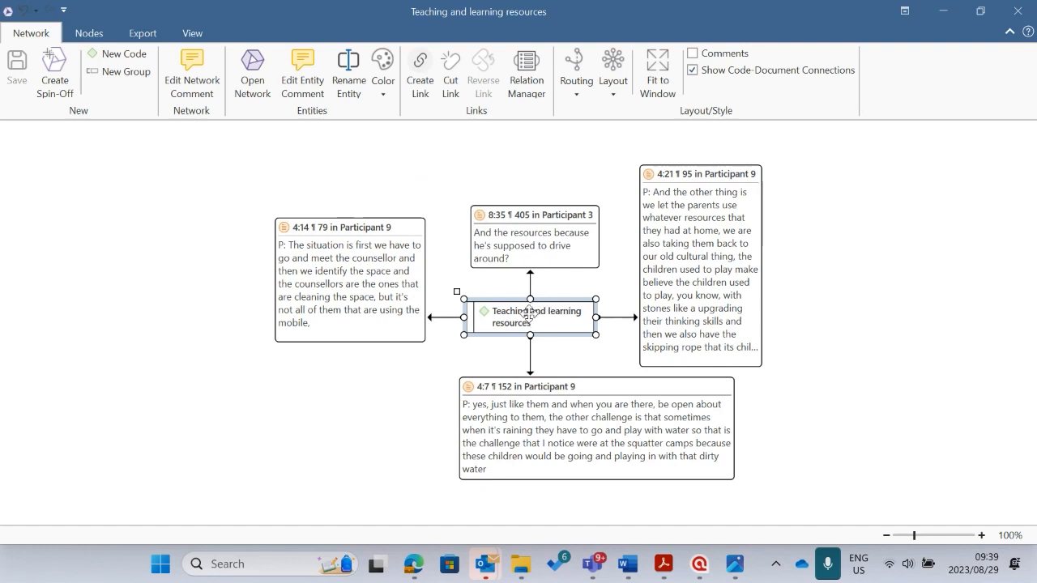
click(382, 77)
click(386, 116)
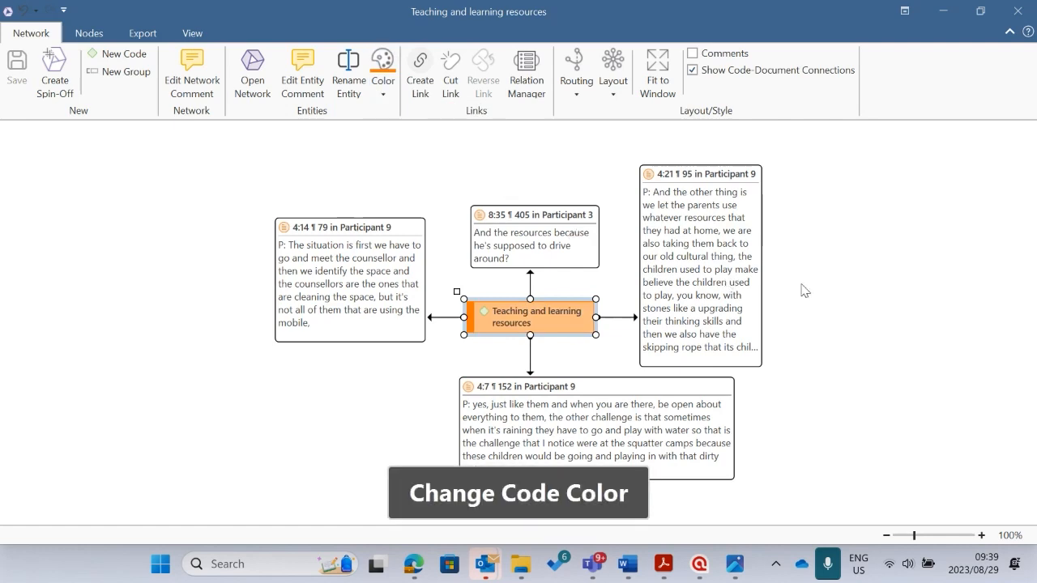
click(756, 474)
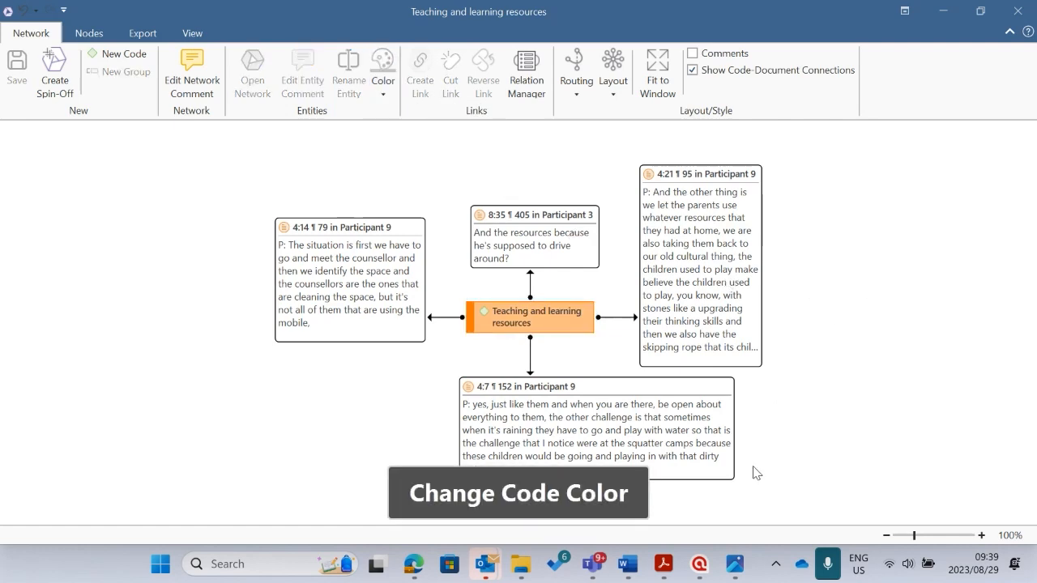
Recolour the central Teaching and learning resources code red in the network.
click(532, 331)
click(383, 77)
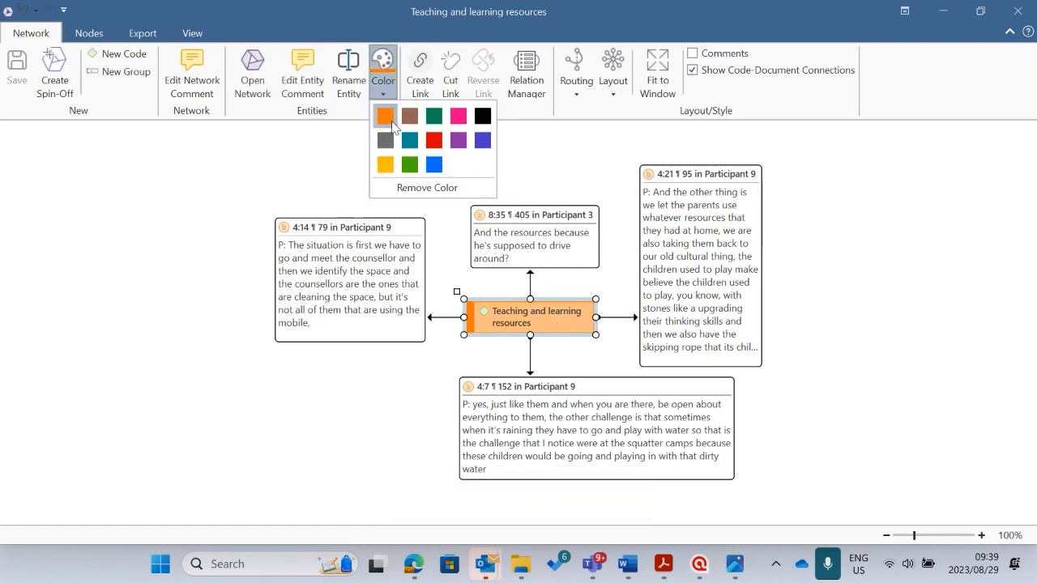
click(427, 139)
click(849, 348)
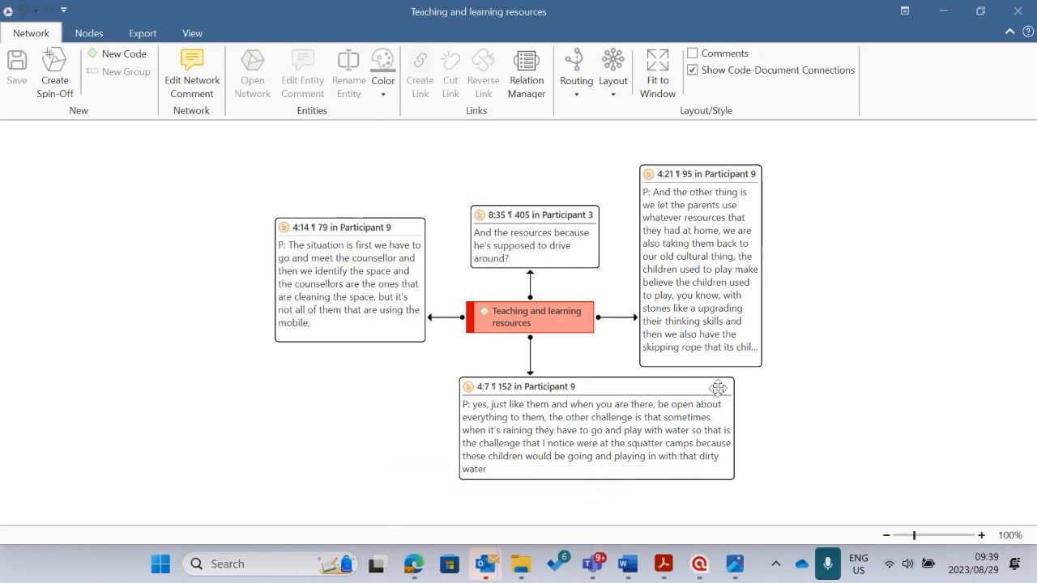
Close the network window and the Participant 9 document to return to the Code Manager.
click(1019, 11)
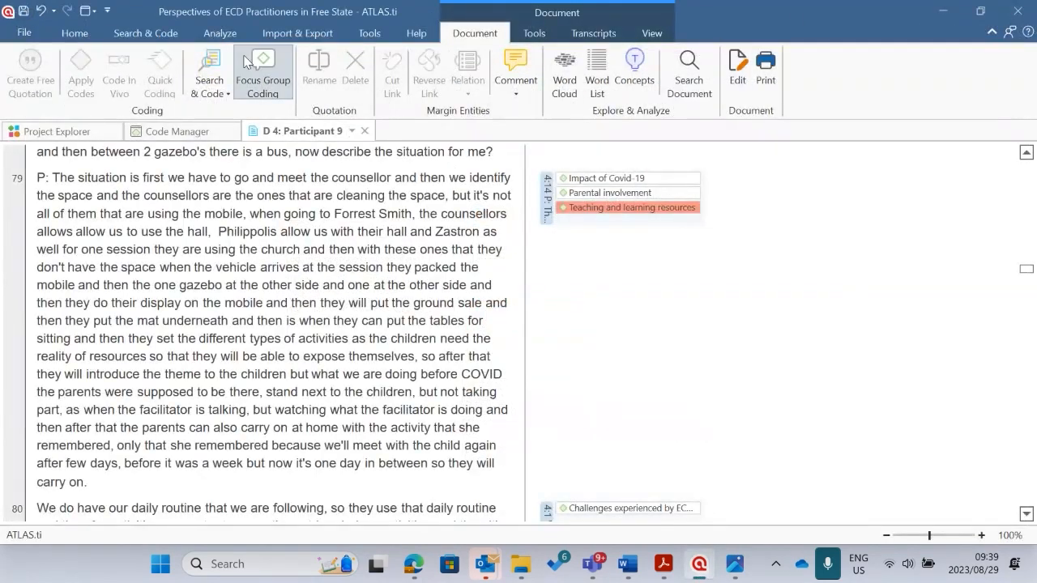
click(74, 34)
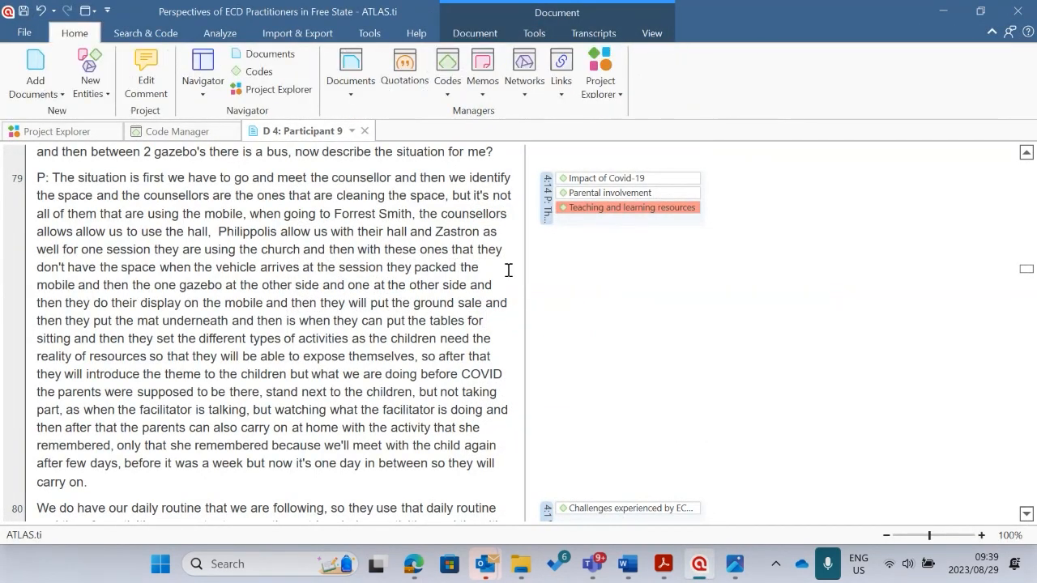
scroll(508, 270, up, 10)
click(365, 130)
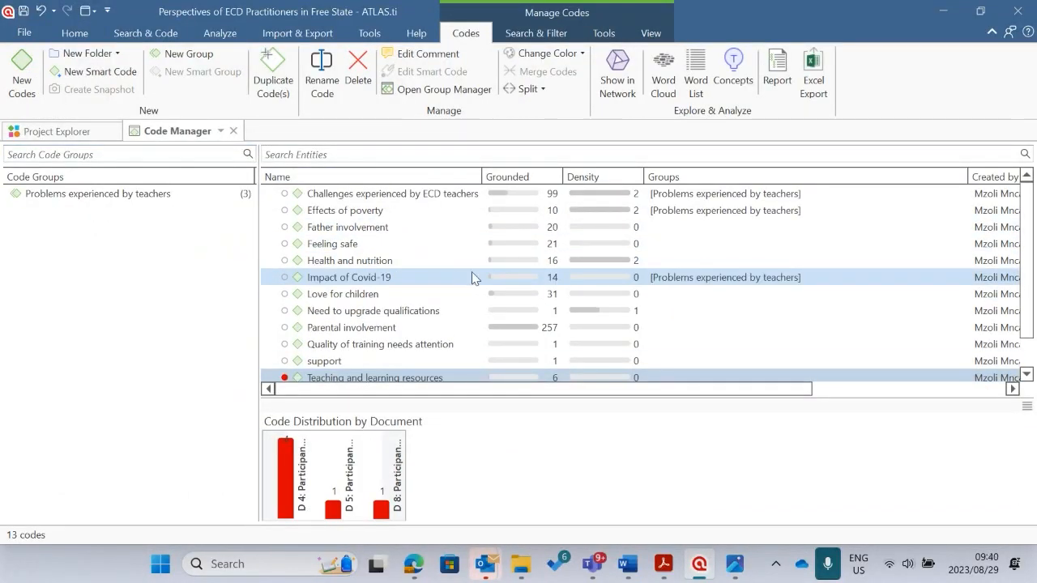
Switch to the Word outline and highlight the bullet "Using Ad hoc networks with a node" in yellow.
click(637, 569)
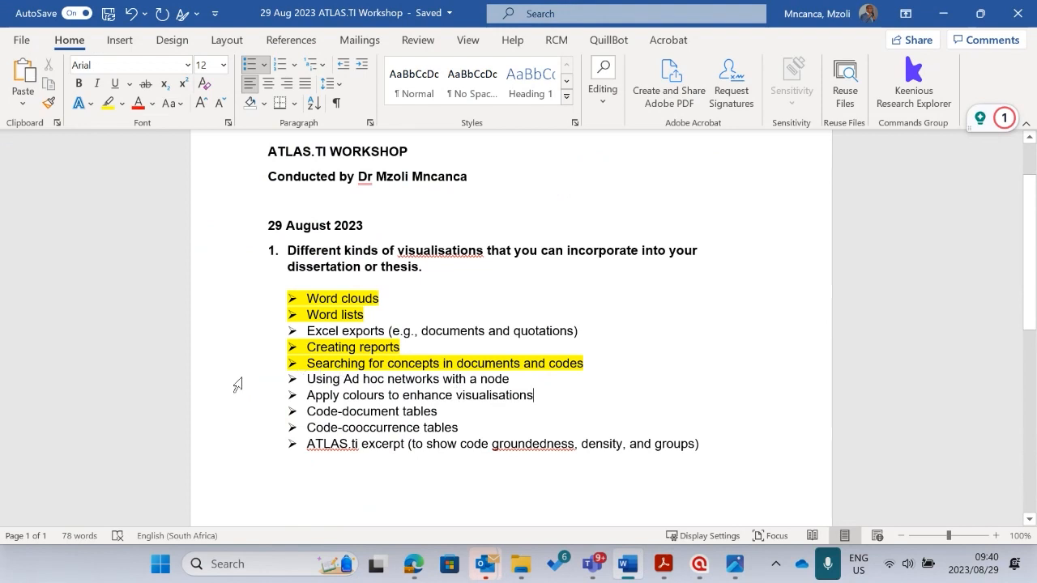
click(219, 384)
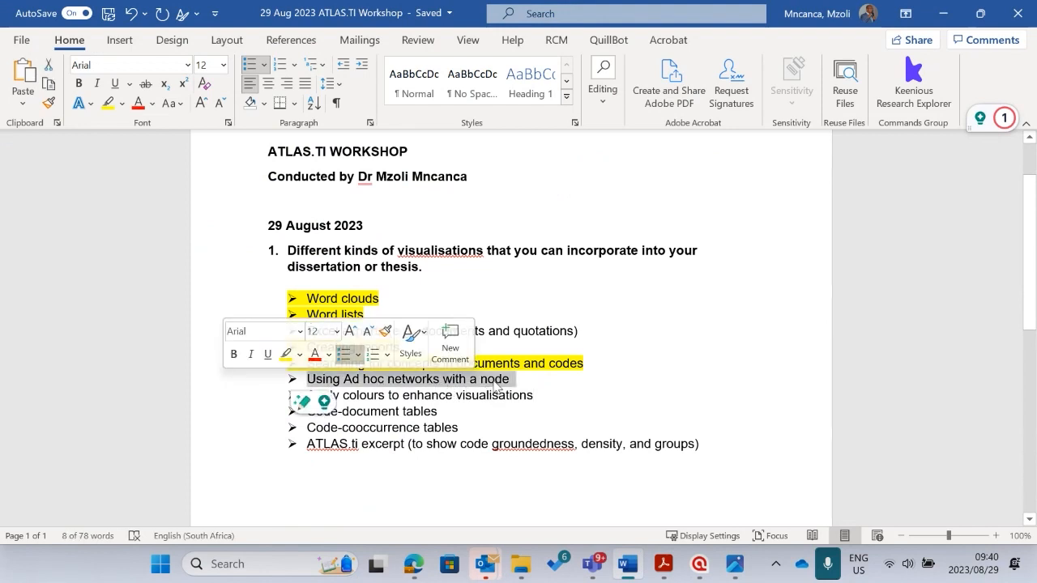
click(107, 104)
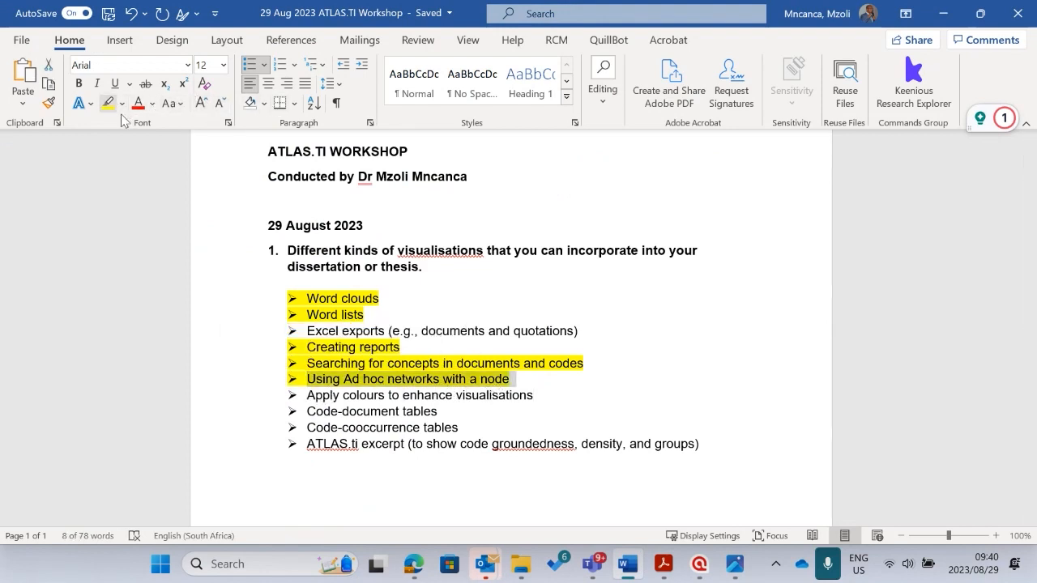
click(473, 393)
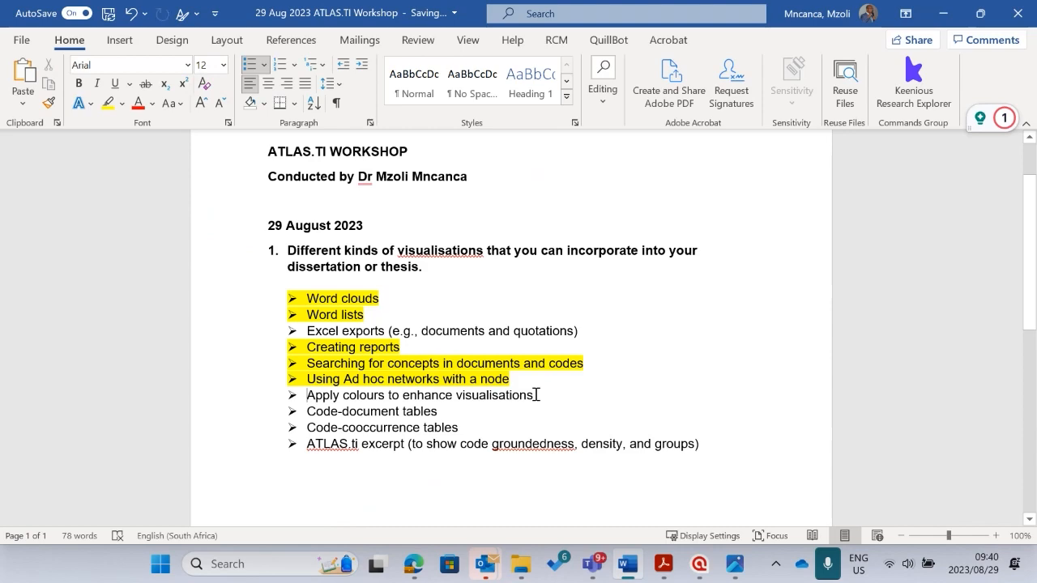
click(943, 16)
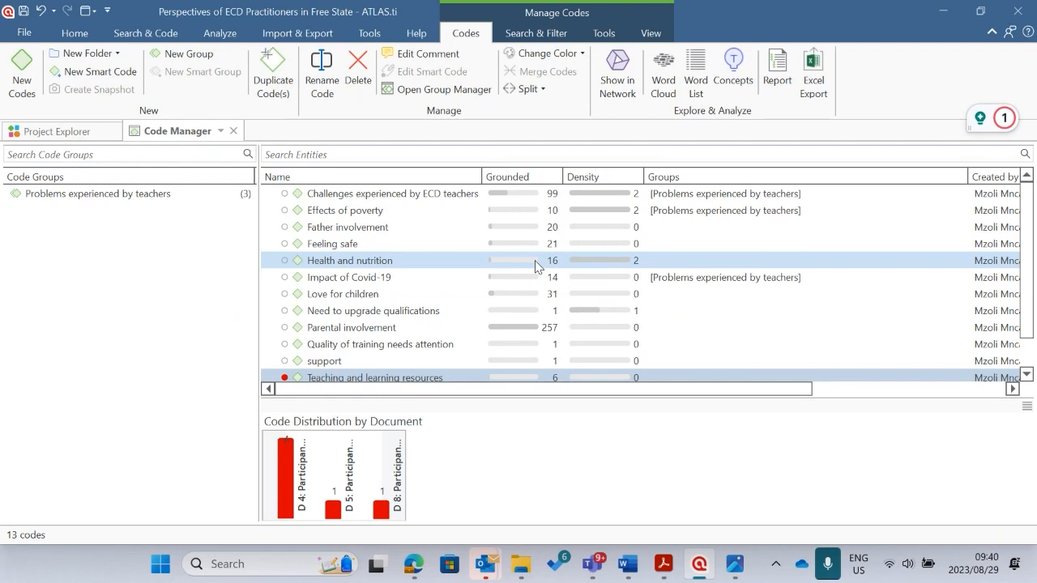
Close the Code Manager in ATLAS.ti and view the participant documents and their groups in the Document Manager.
click(233, 131)
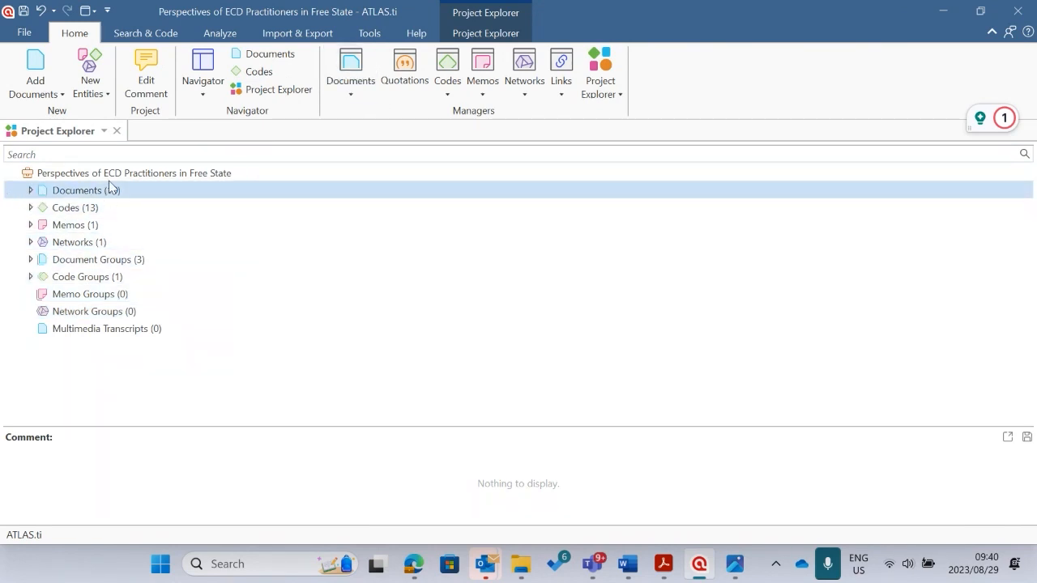
click(351, 69)
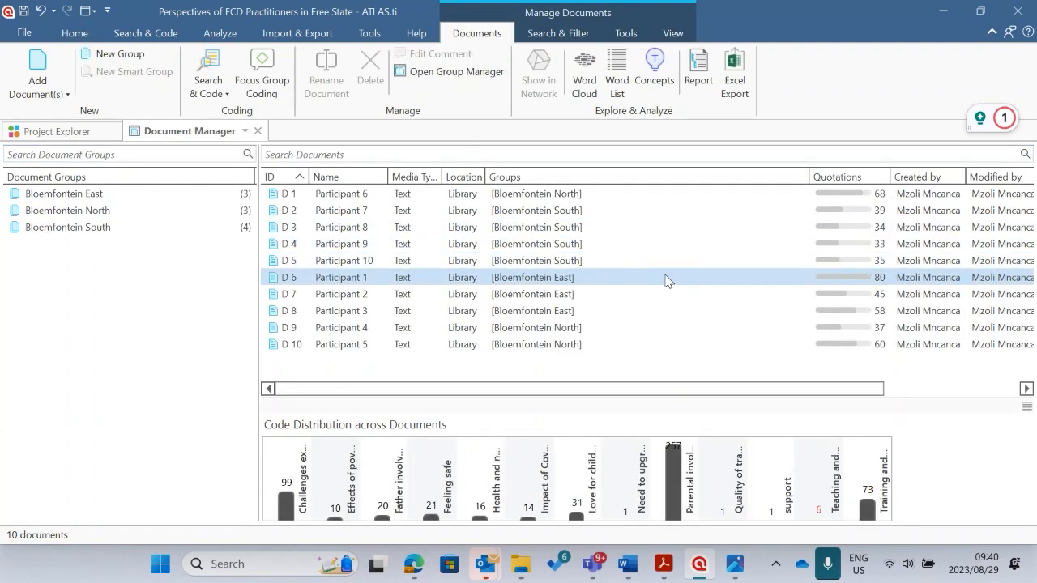
click(453, 227)
click(444, 245)
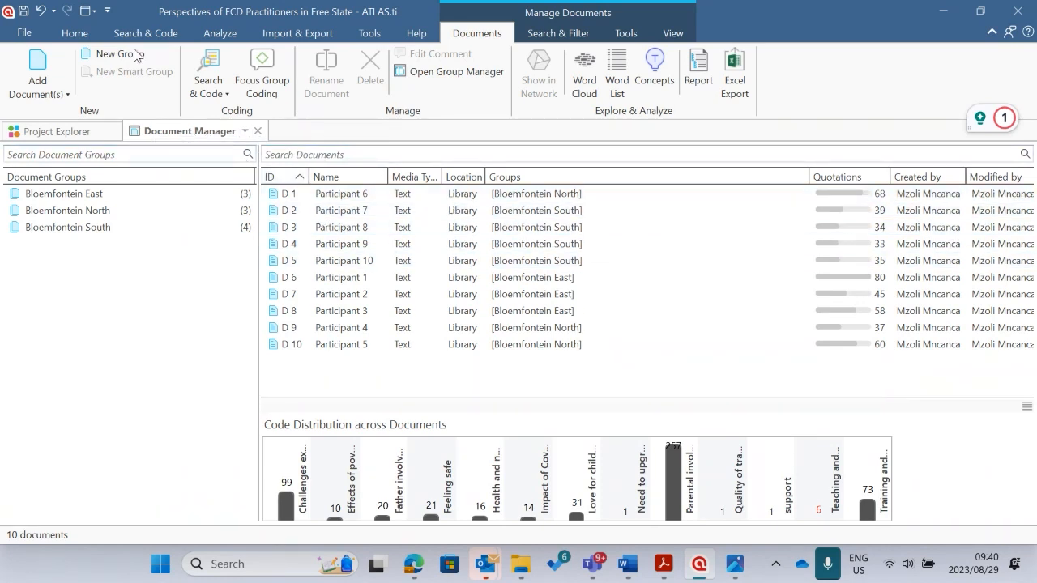
Open the Document Group Manager and examine the Bloemfontein groups and the participant documents available to them.
click(75, 34)
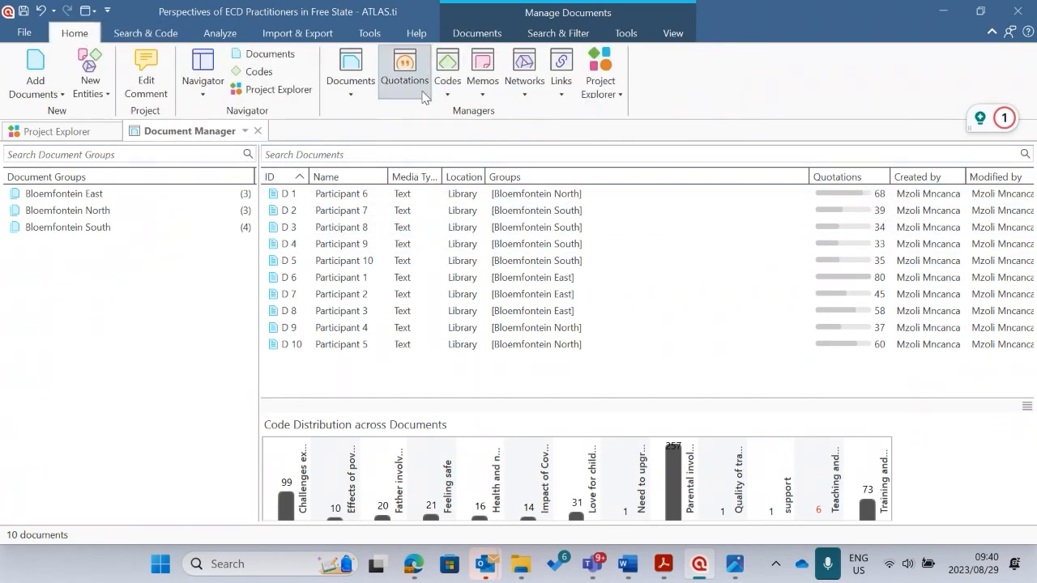
click(351, 94)
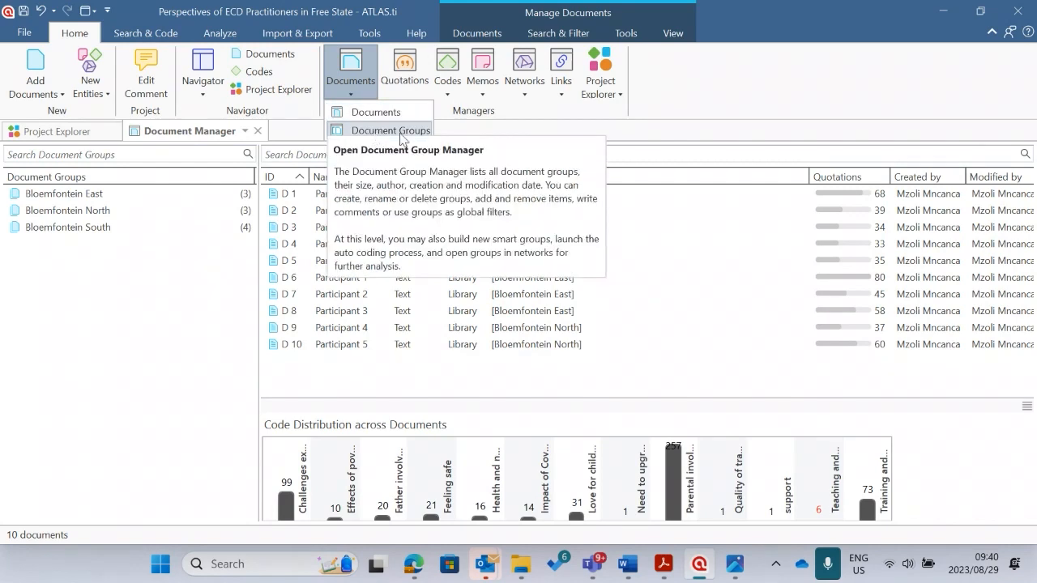
click(381, 132)
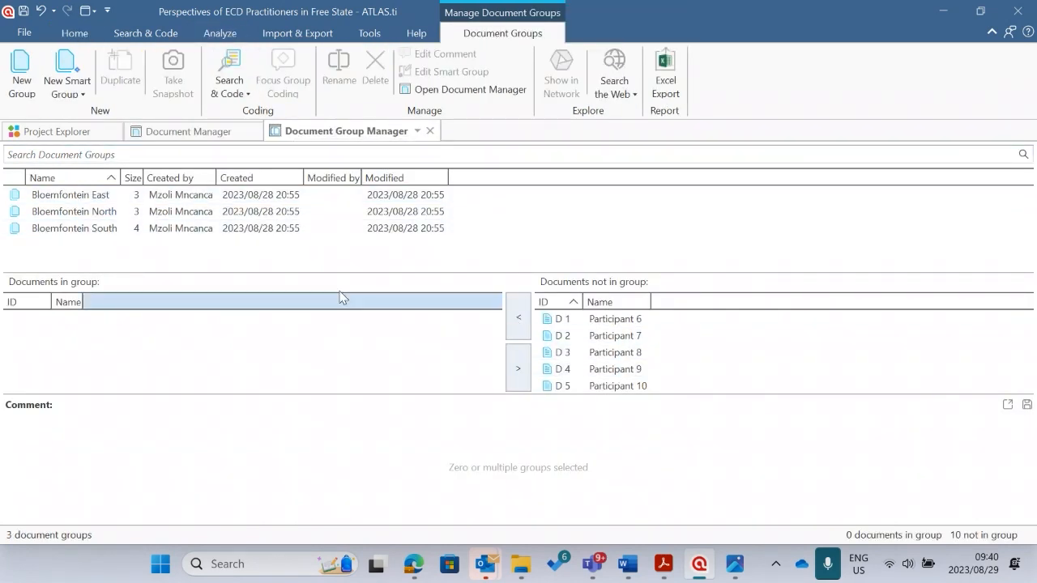
scroll(657, 371, down, 2)
scroll(658, 371, up, 2)
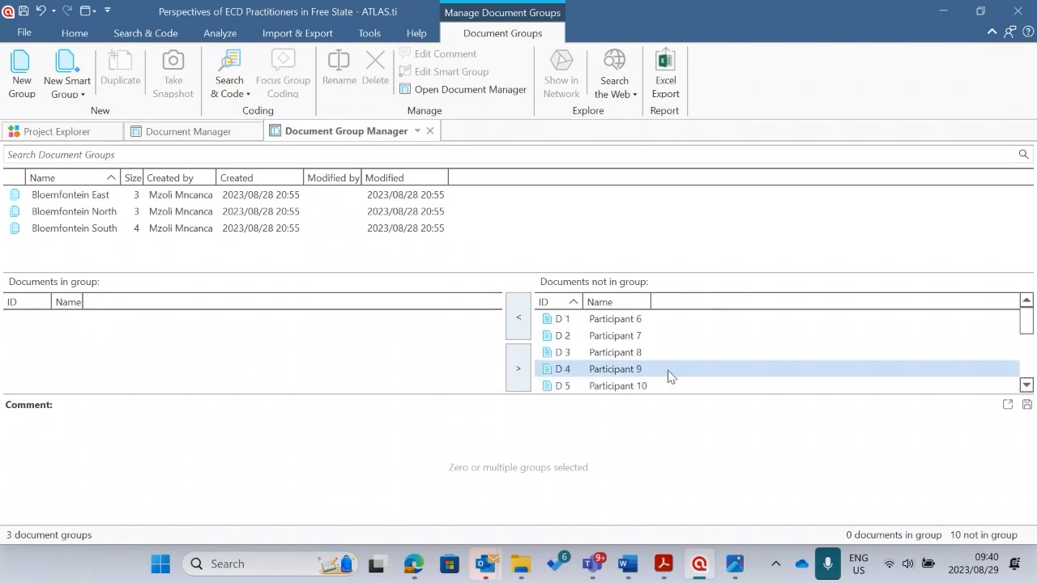
click(600, 320)
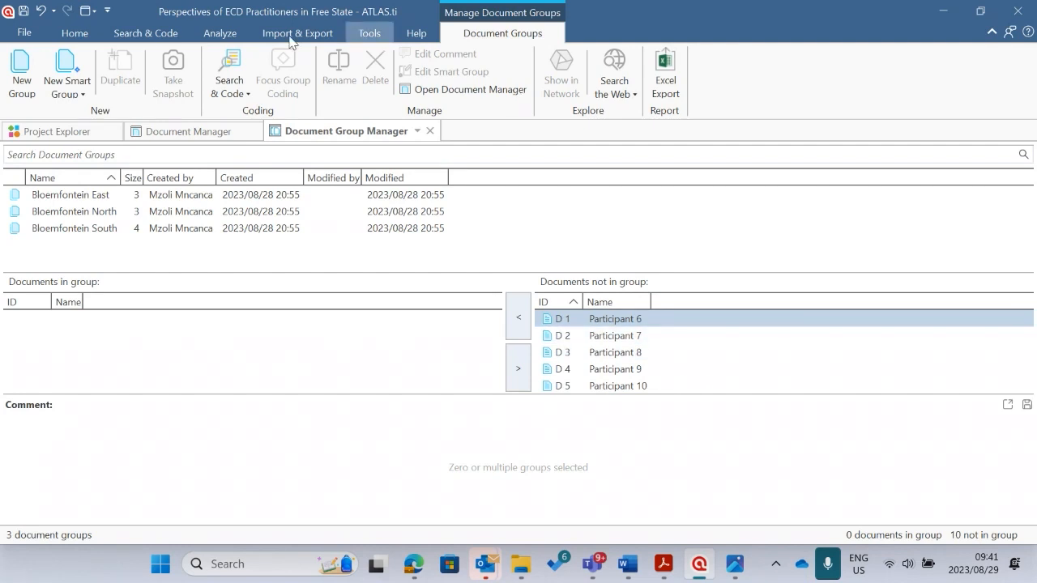
Reopen the Code Manager and close the Document Group Manager and the Document Manager.
click(81, 34)
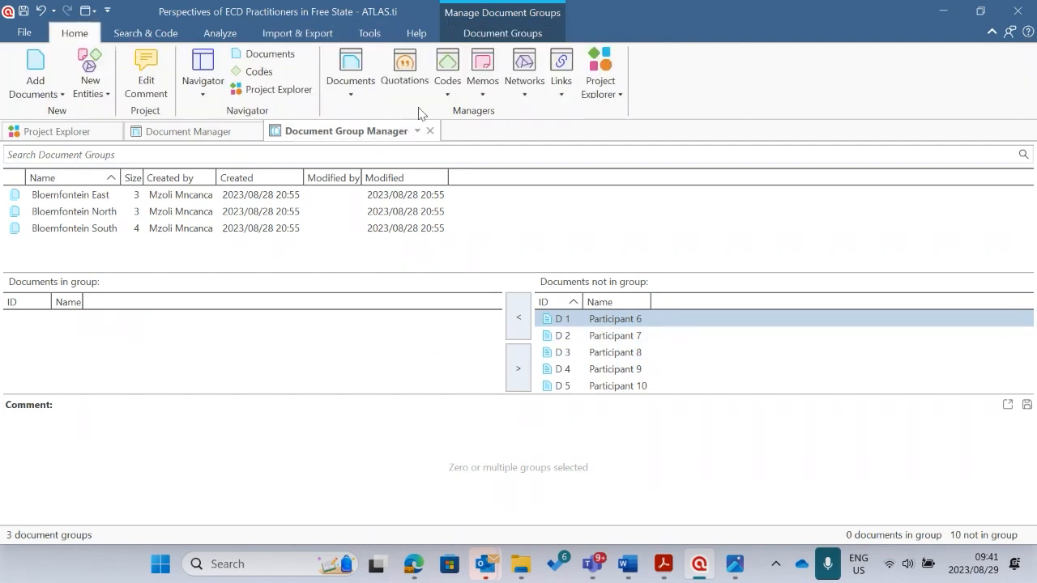
click(451, 70)
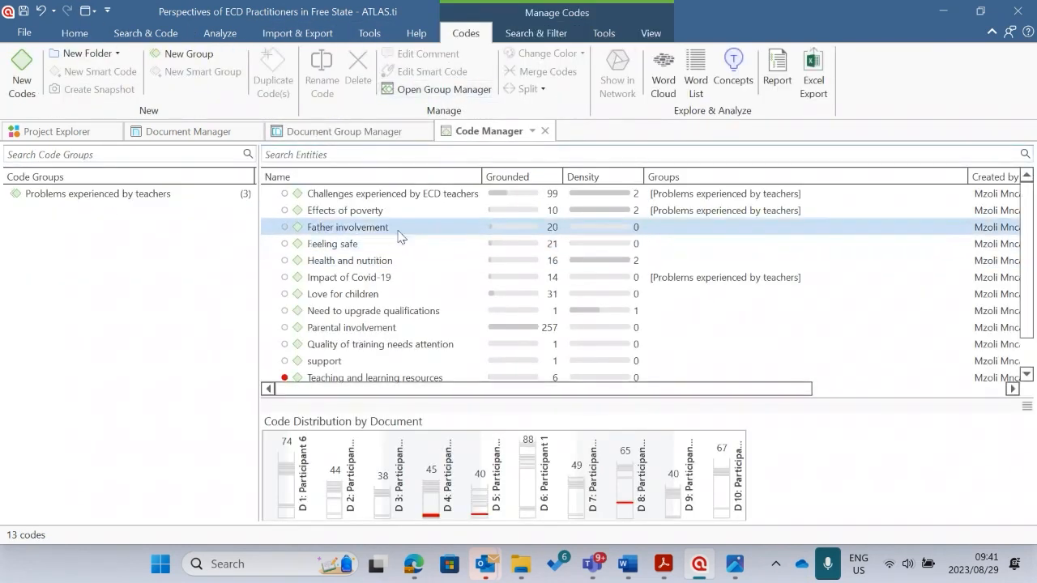
click(370, 132)
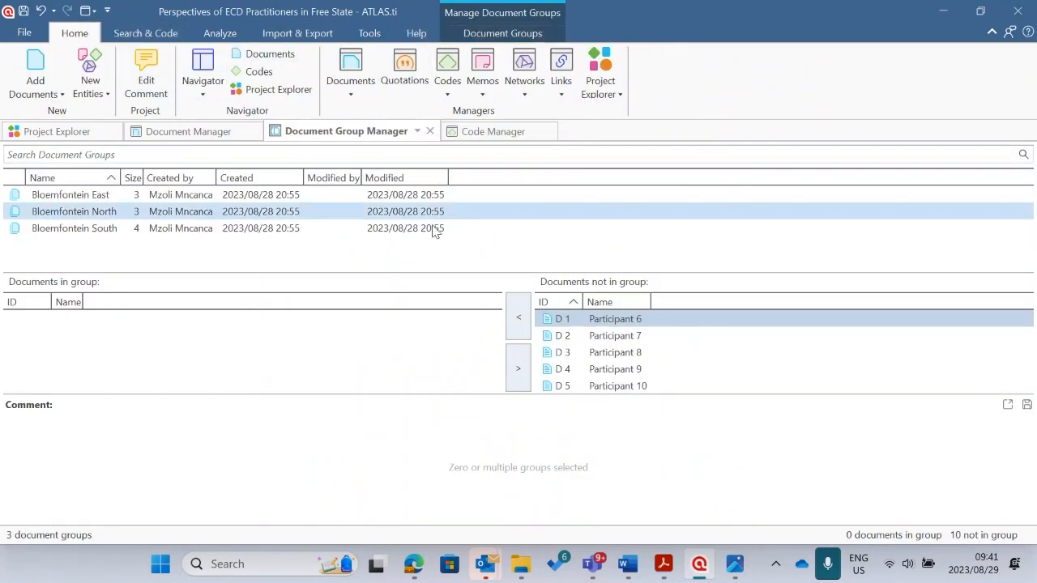
click(418, 131)
click(441, 144)
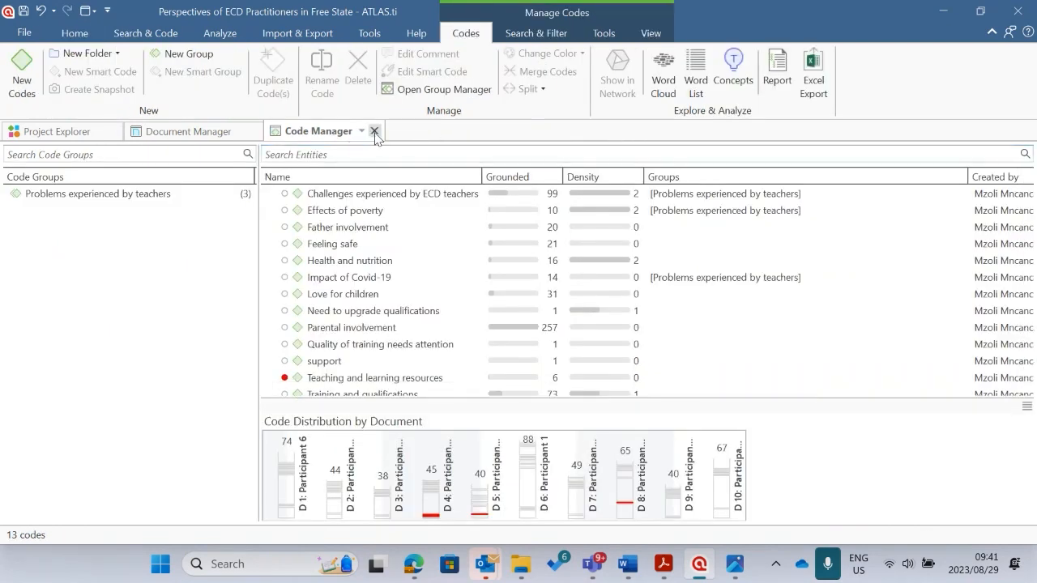
click(170, 132)
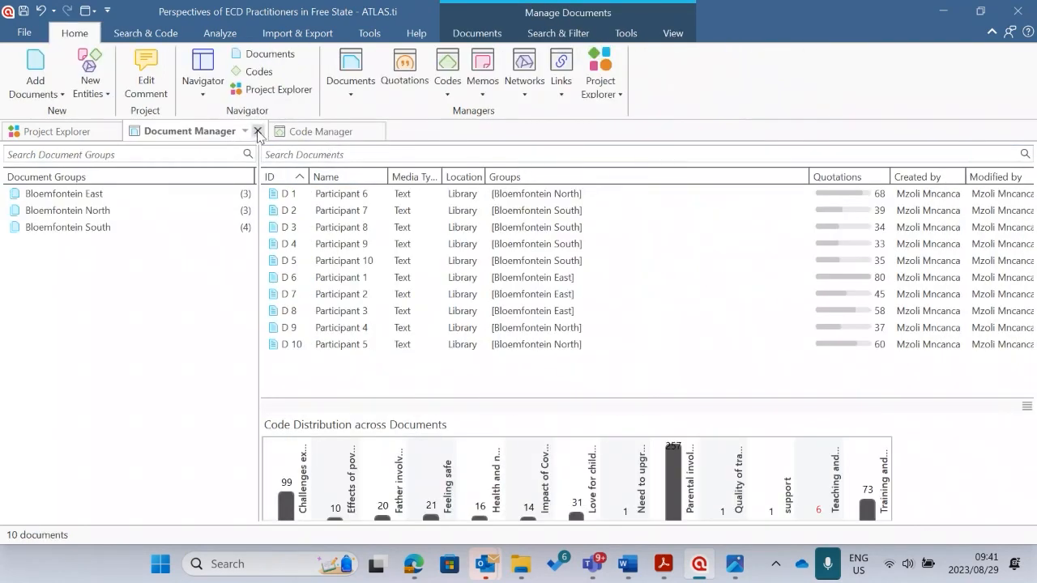
click(257, 131)
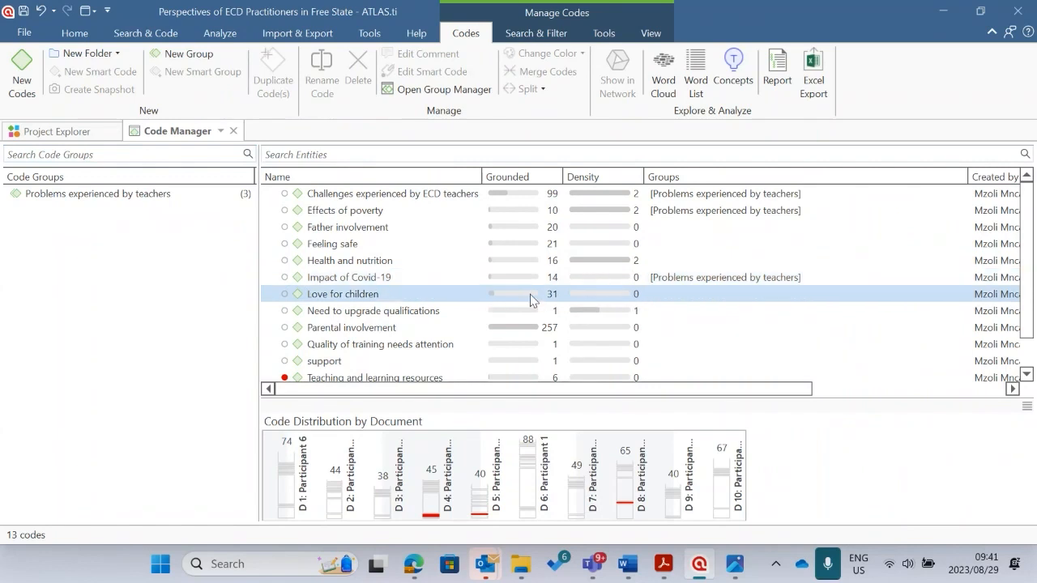
Examine how individual codes, such as Father involvement, Love for children and Parental involvement, are distributed across the documents.
click(354, 197)
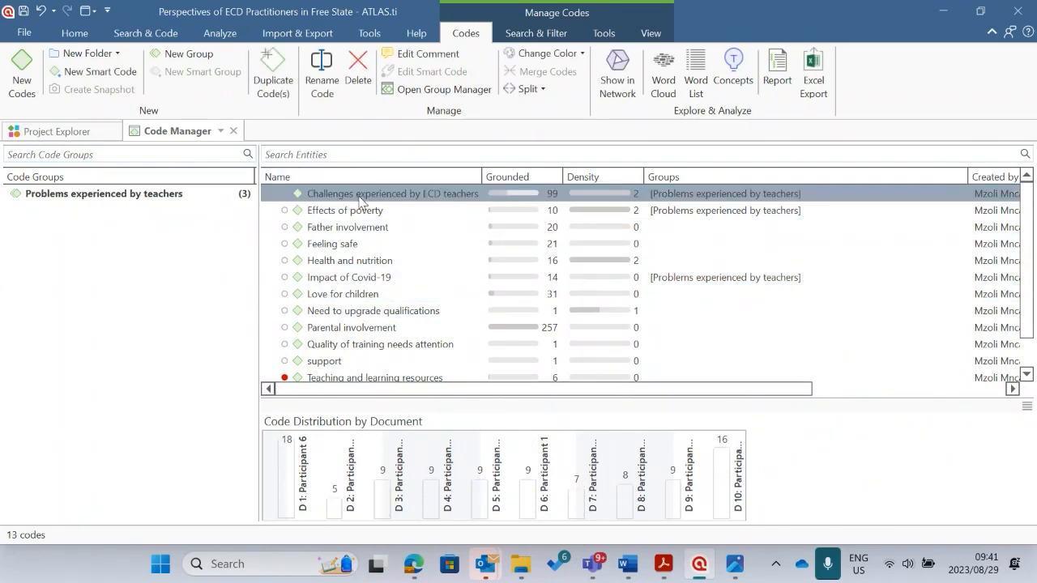
click(361, 212)
click(361, 230)
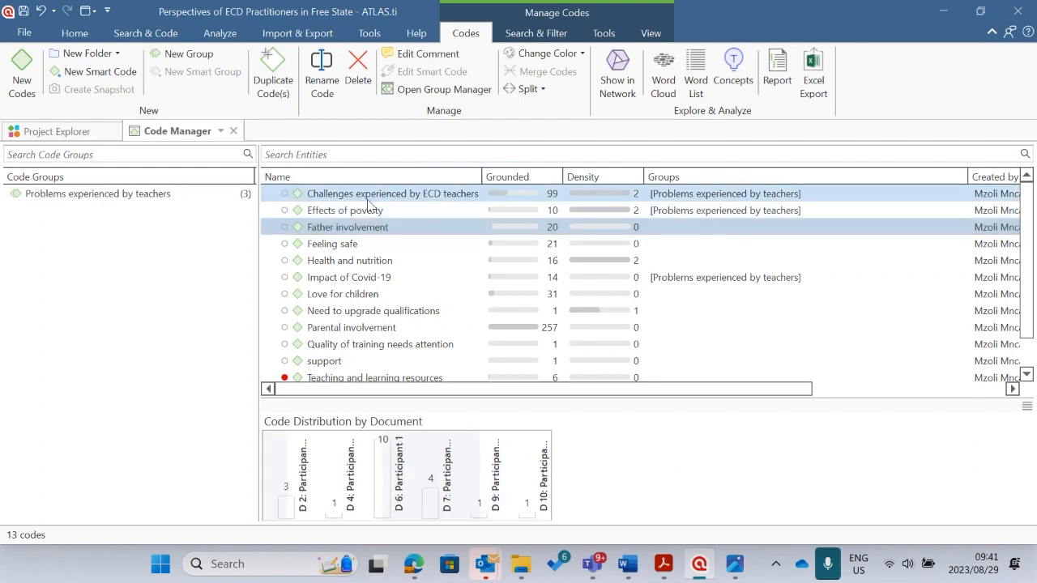
click(368, 196)
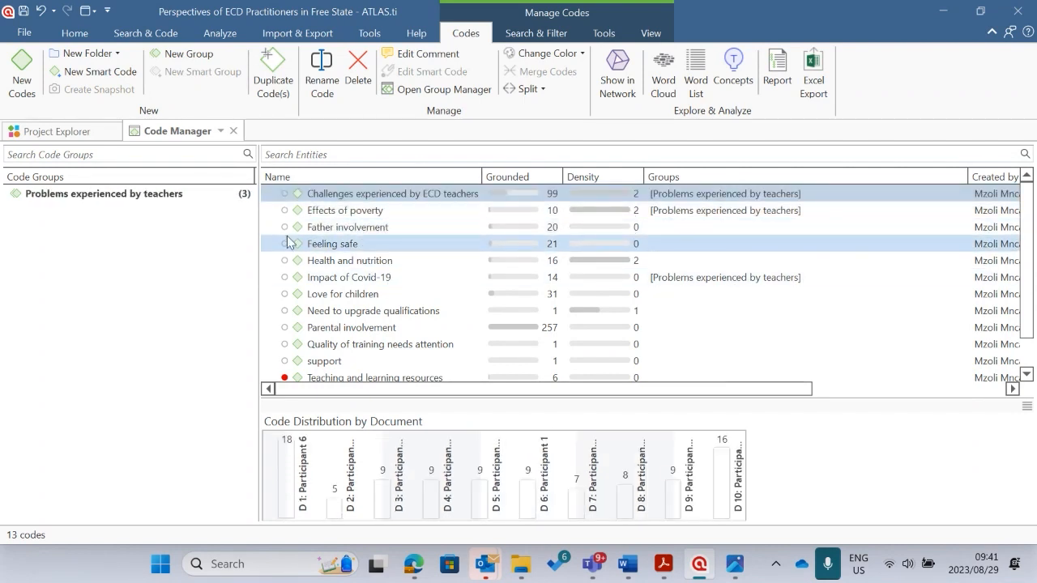
click(348, 227)
click(351, 296)
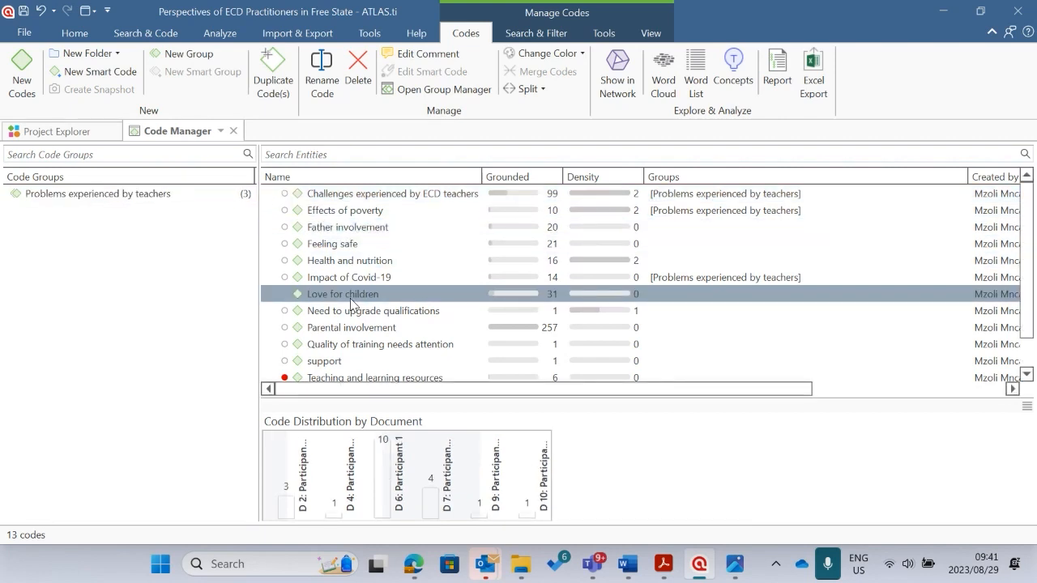
click(381, 327)
scroll(418, 293, down, 1)
scroll(418, 292, up, 1)
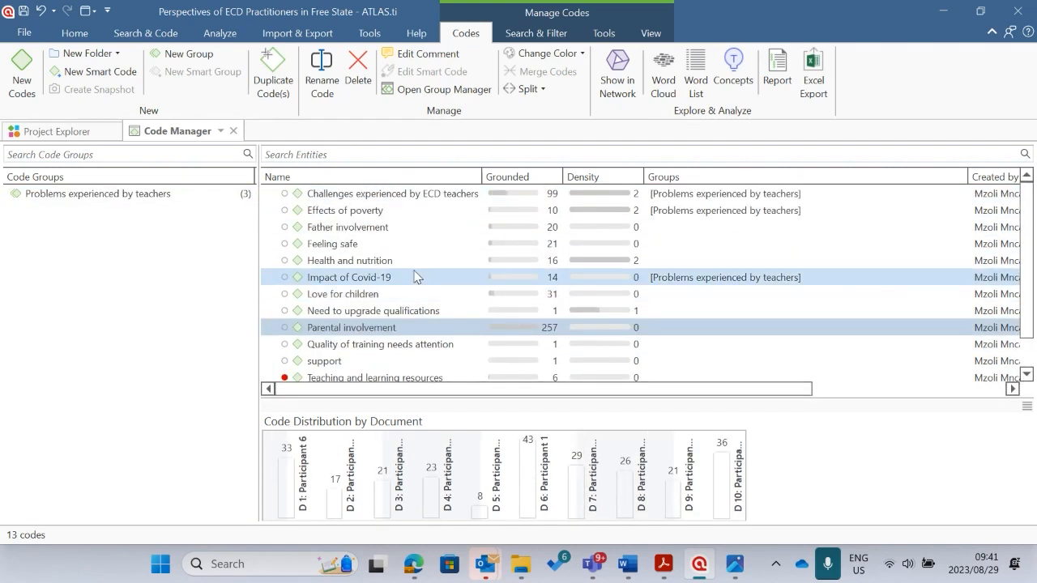
Colour the four codes from Challenges experienced by ECD teachers through Feeling safe orange in the code list.
click(348, 196)
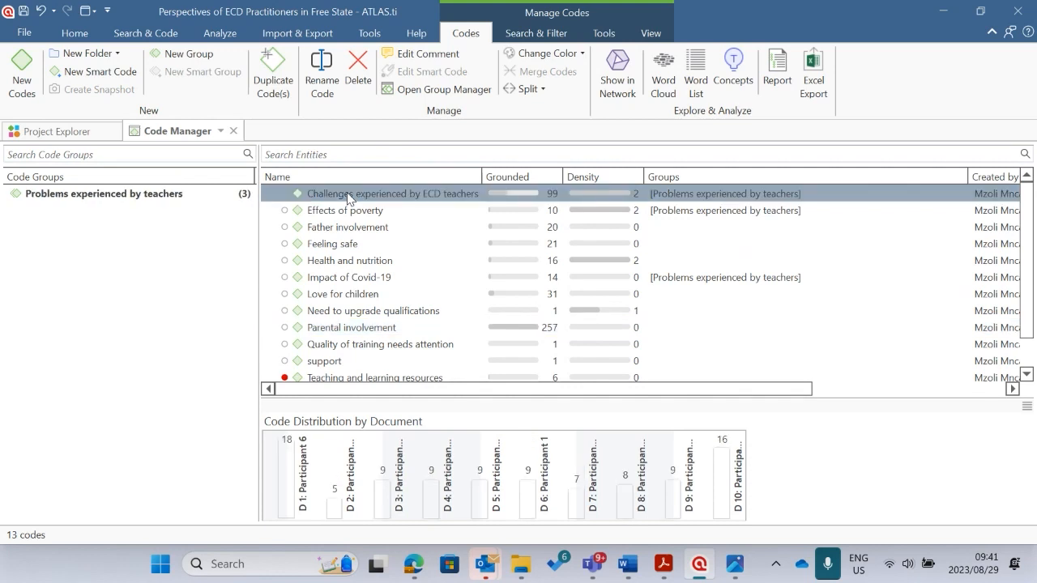
click(345, 211)
click(348, 228)
shift+click(354, 245)
click(354, 247)
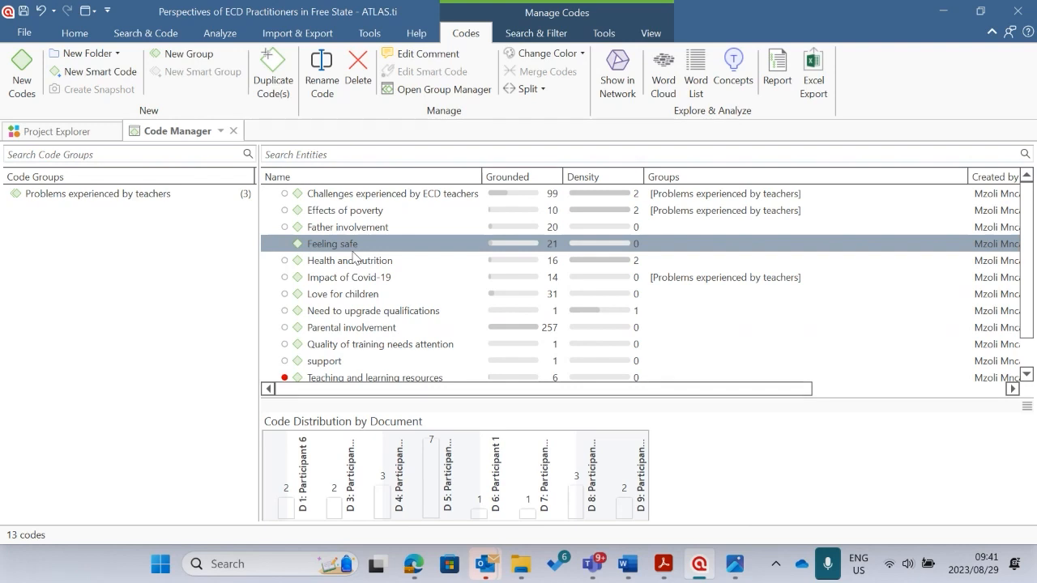
click(360, 196)
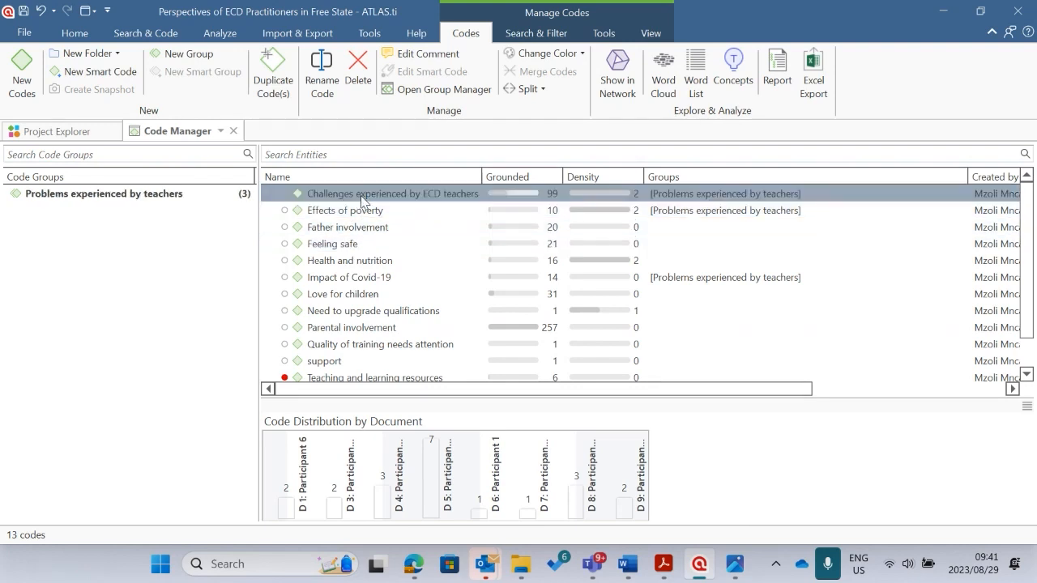
shift+click(373, 246)
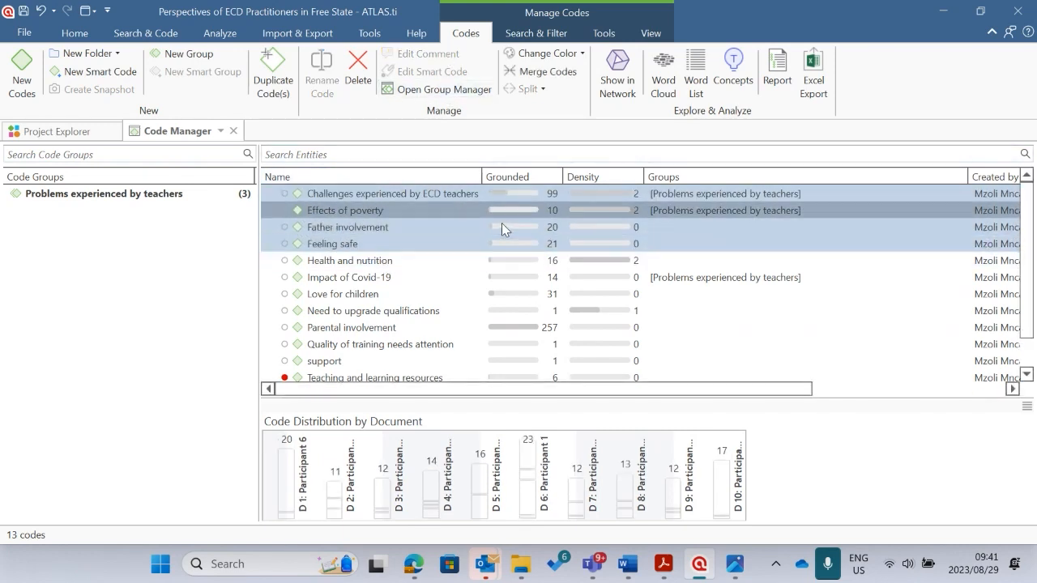
click(548, 53)
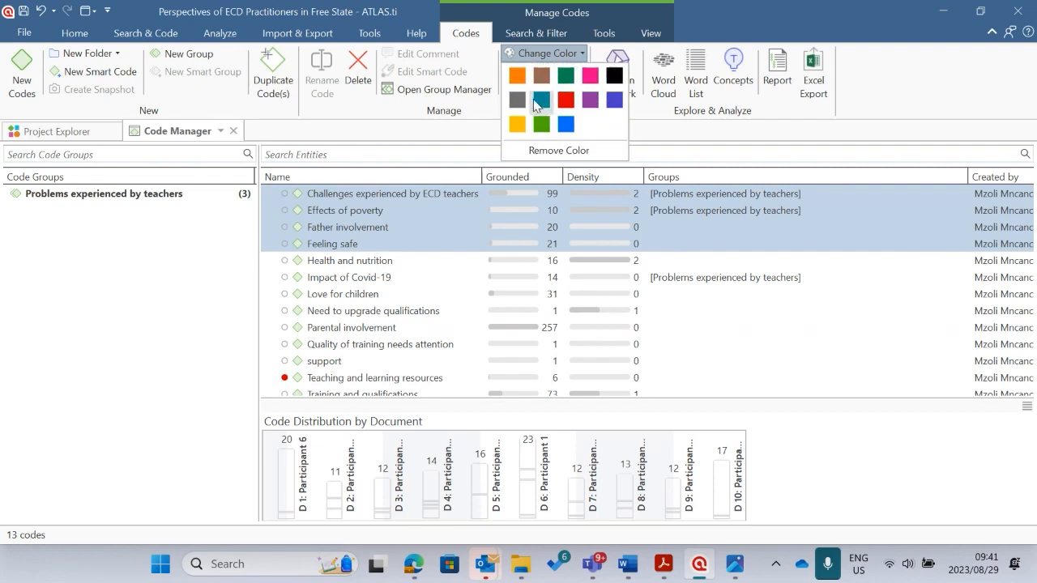
click(515, 102)
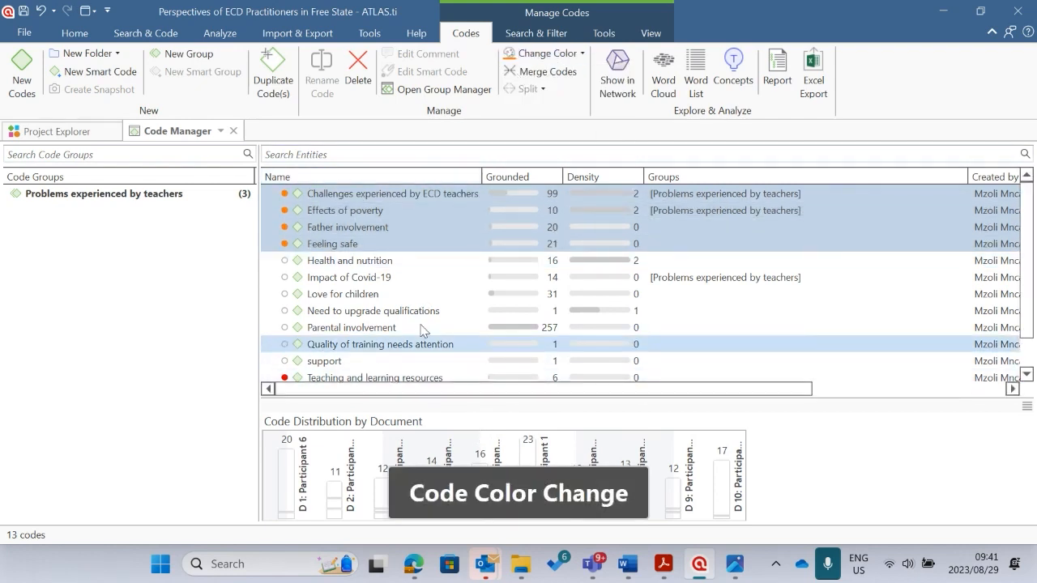
Colour the three codes Health and nutrition, Impact of Covid-19 and Love for children red.
click(368, 260)
shift+click(365, 310)
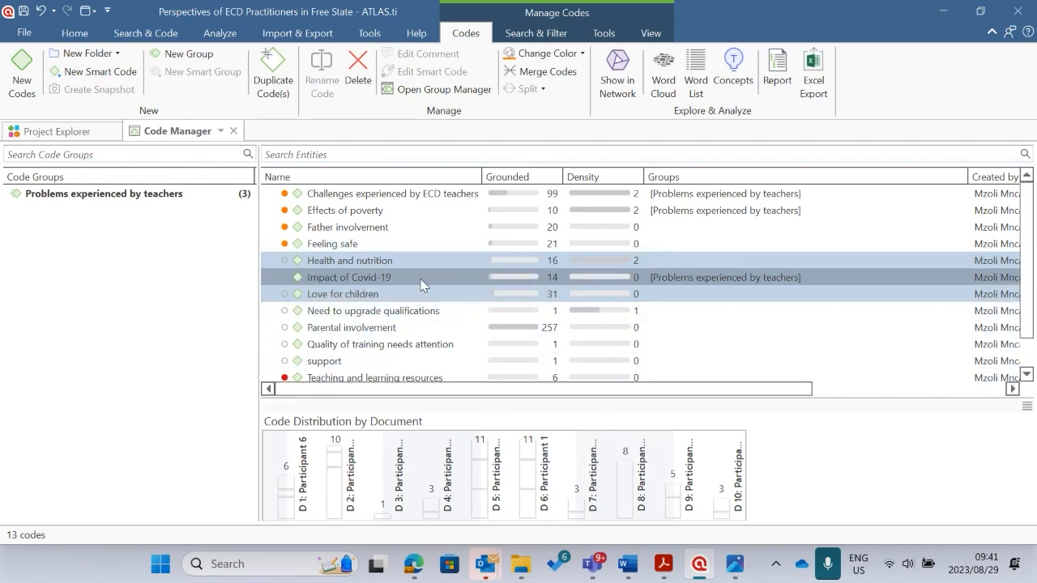
click(376, 298)
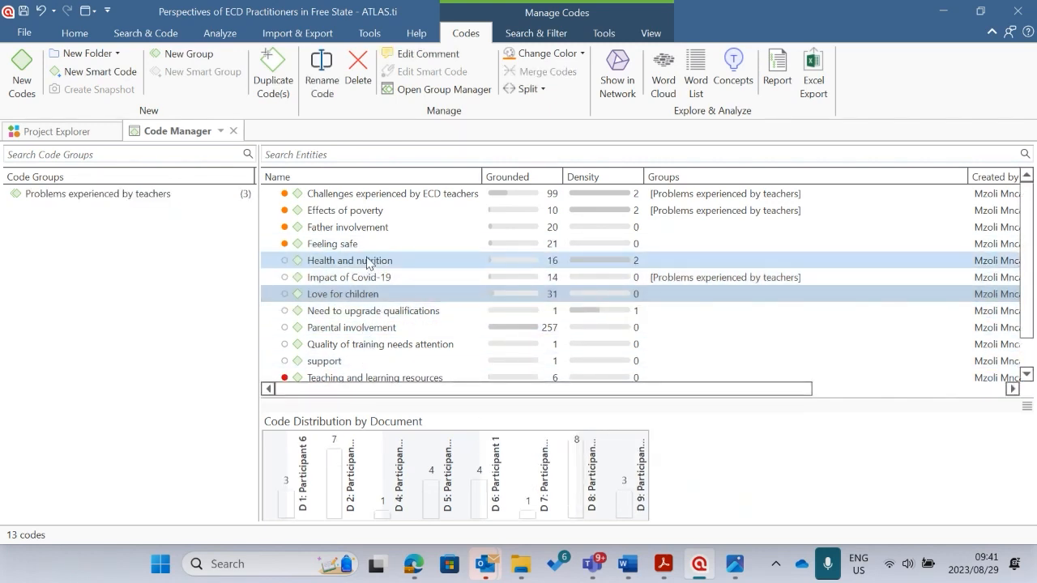
click(369, 258)
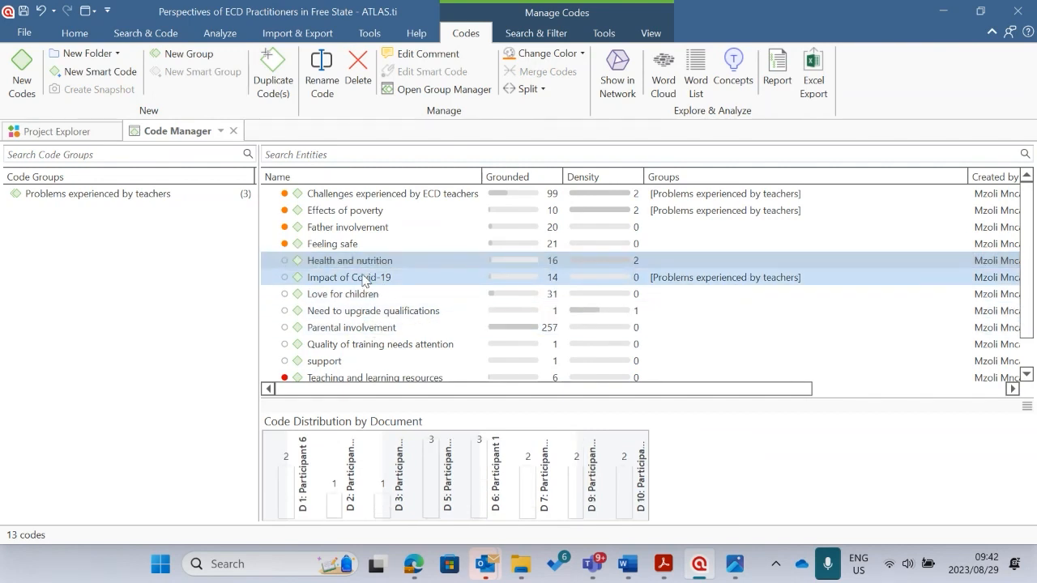
shift+click(341, 298)
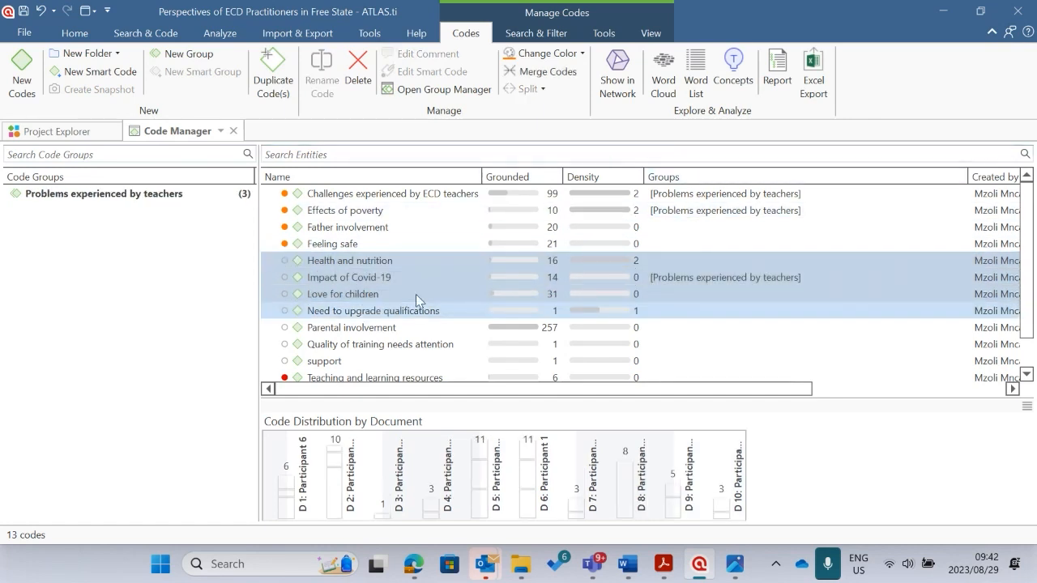
click(544, 53)
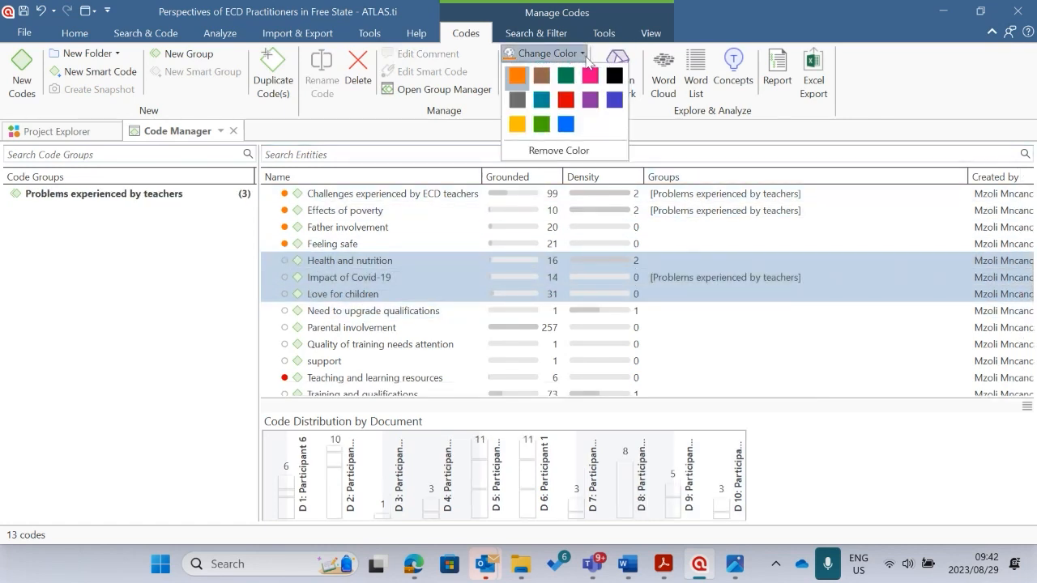
click(567, 100)
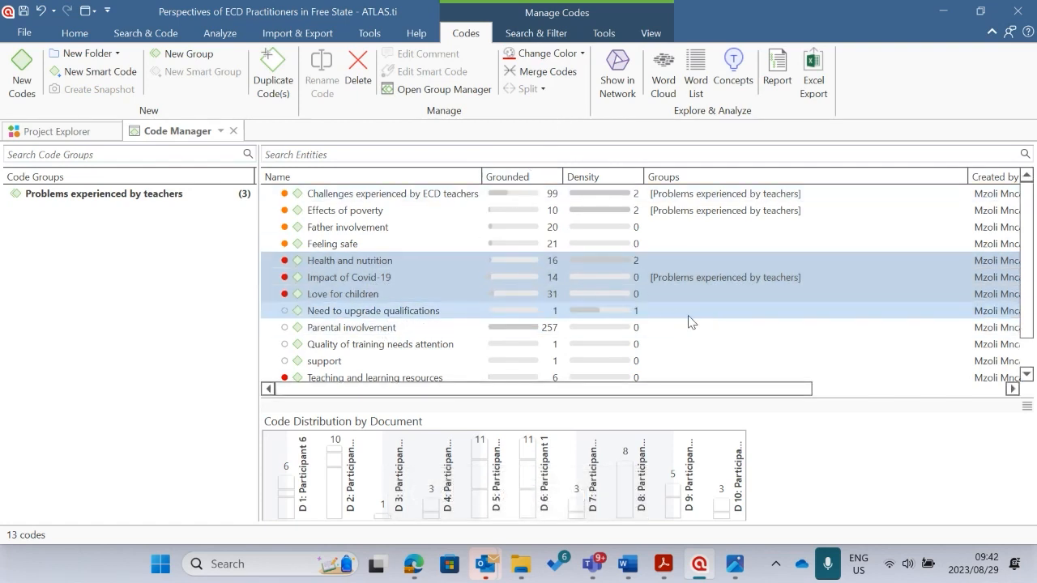
Colour the three codes from Need to upgrade qualifications through Quality of training needs attention black.
scroll(449, 340, down, 1)
click(343, 280)
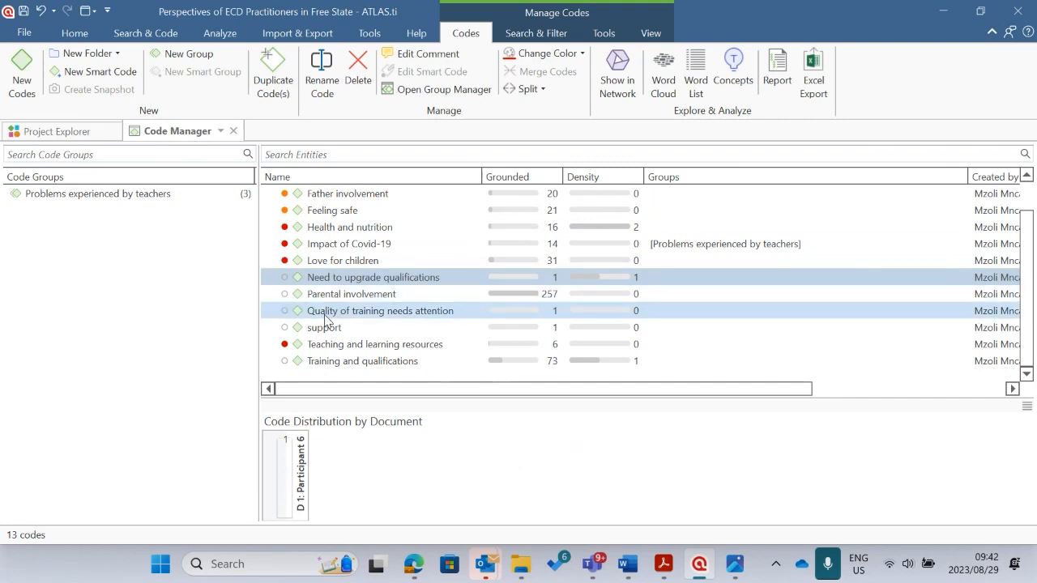
shift+click(325, 312)
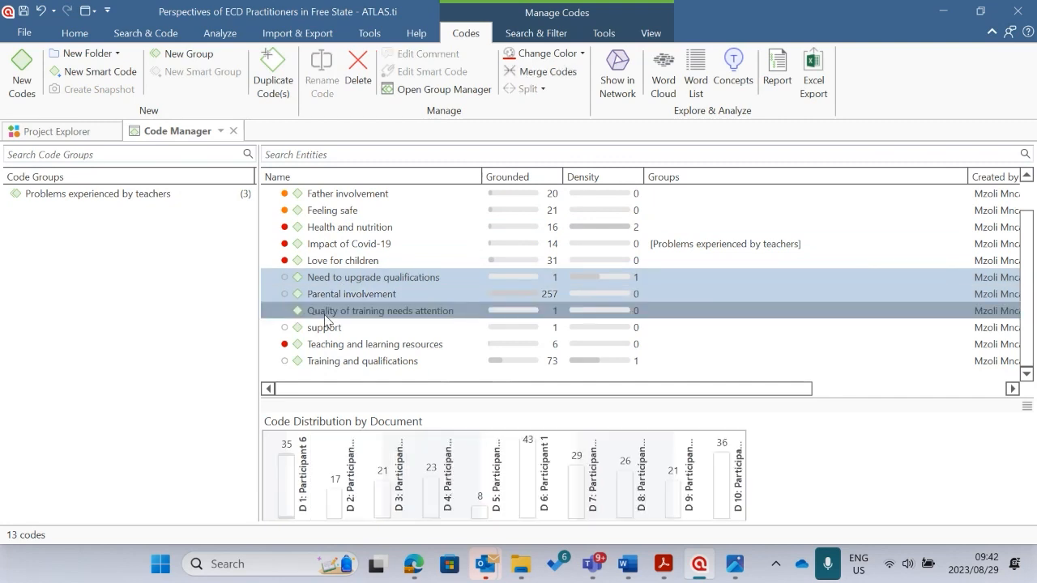
click(585, 54)
click(615, 74)
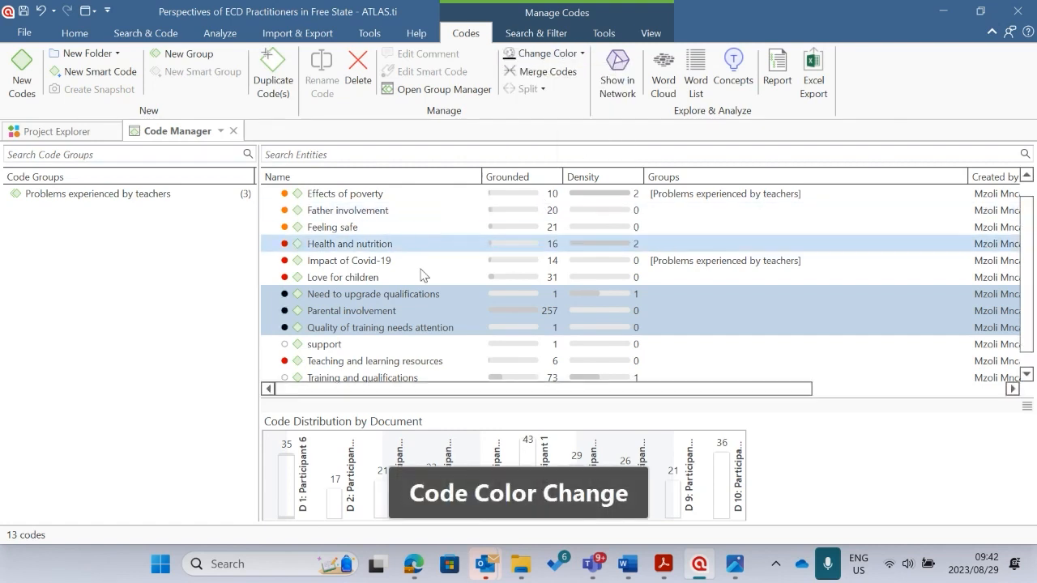
Colour the support code blue and the Training and qualifications code purple.
click(323, 347)
click(569, 54)
click(563, 139)
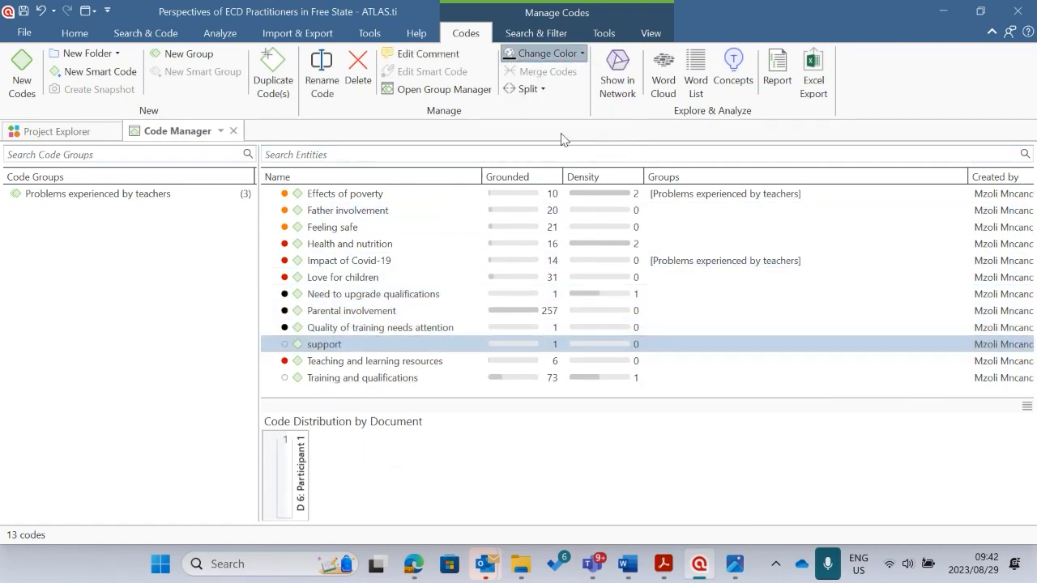
click(357, 377)
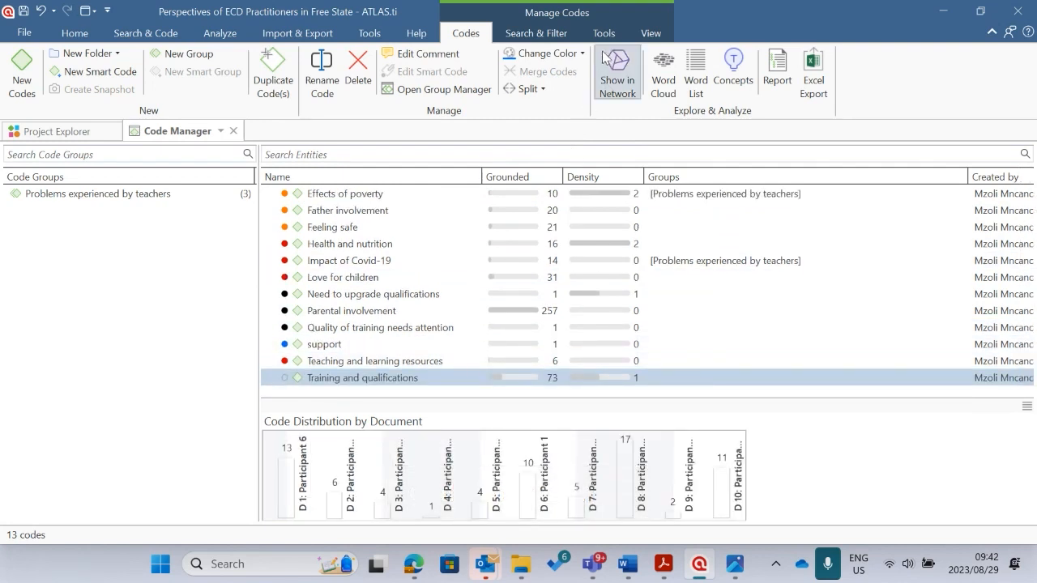
click(577, 54)
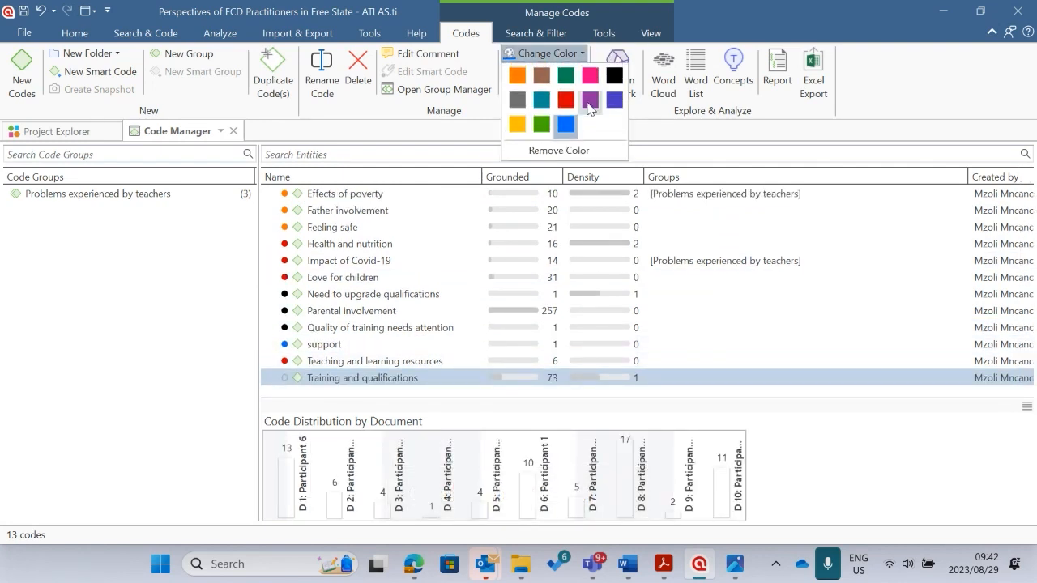
click(589, 99)
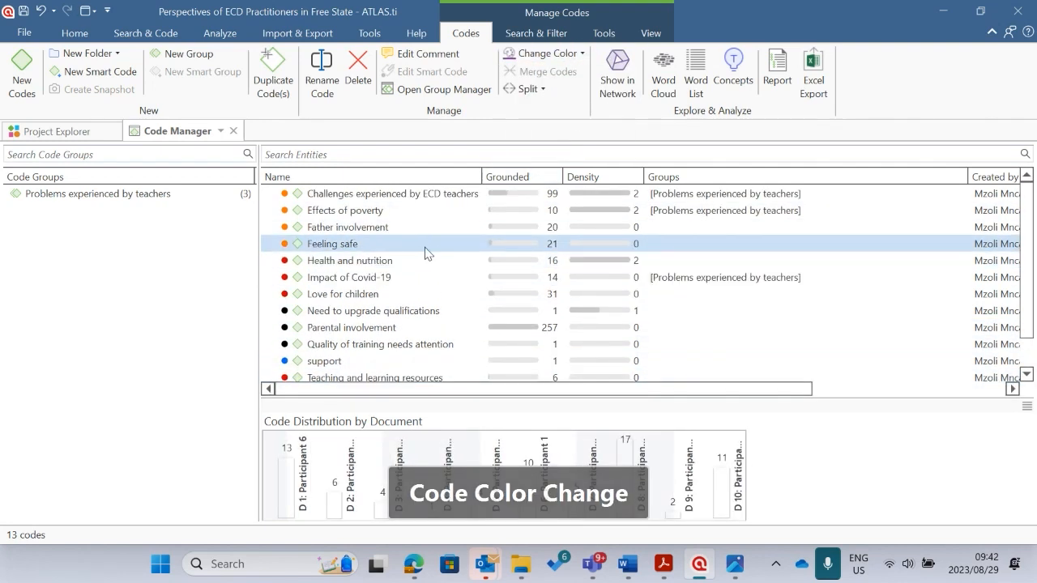
Recolour the Father involvement code green and the Impact of Covid-19 code brown.
click(369, 229)
click(583, 54)
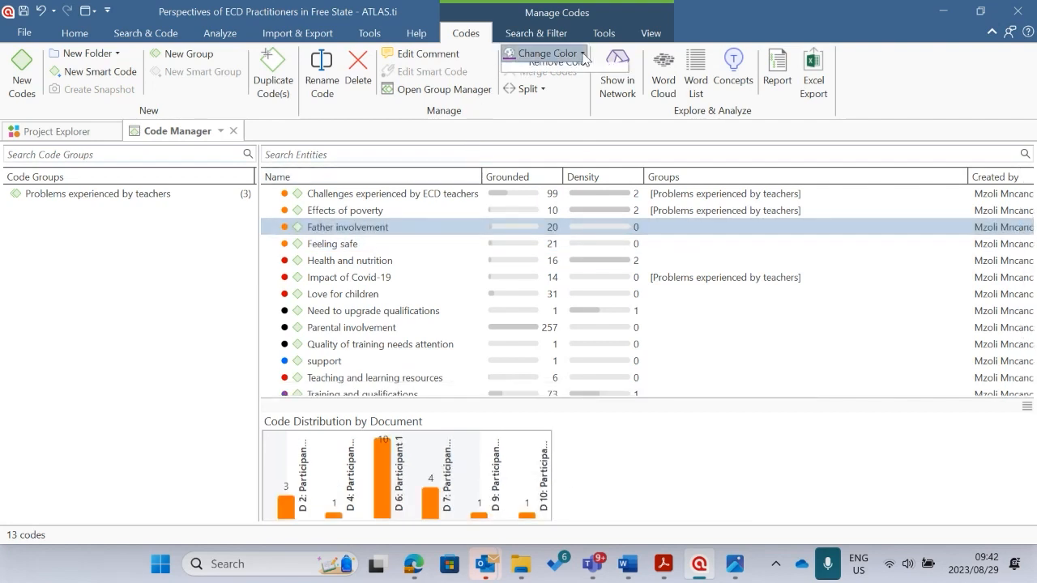
click(547, 127)
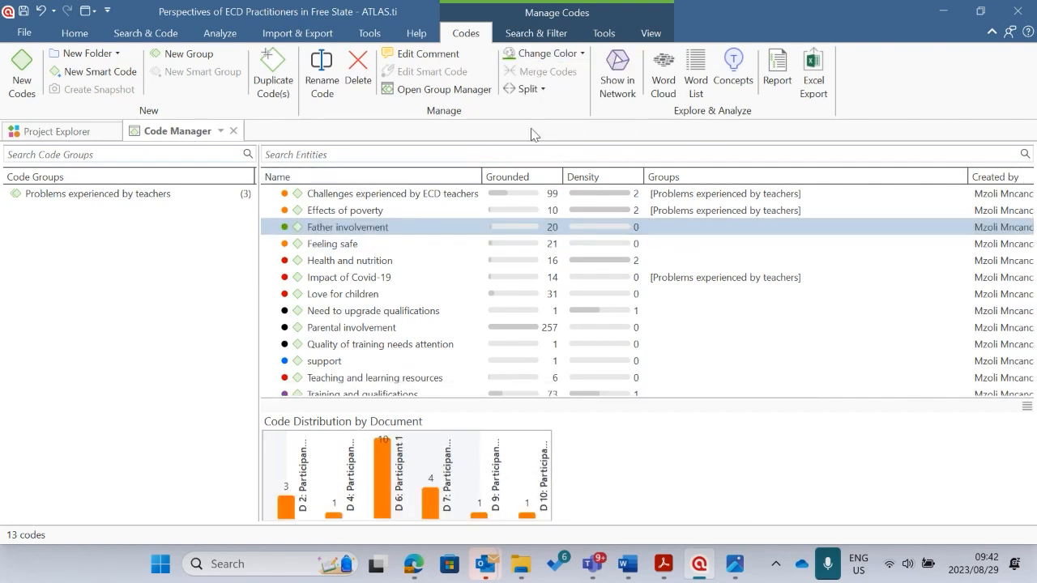
click(348, 280)
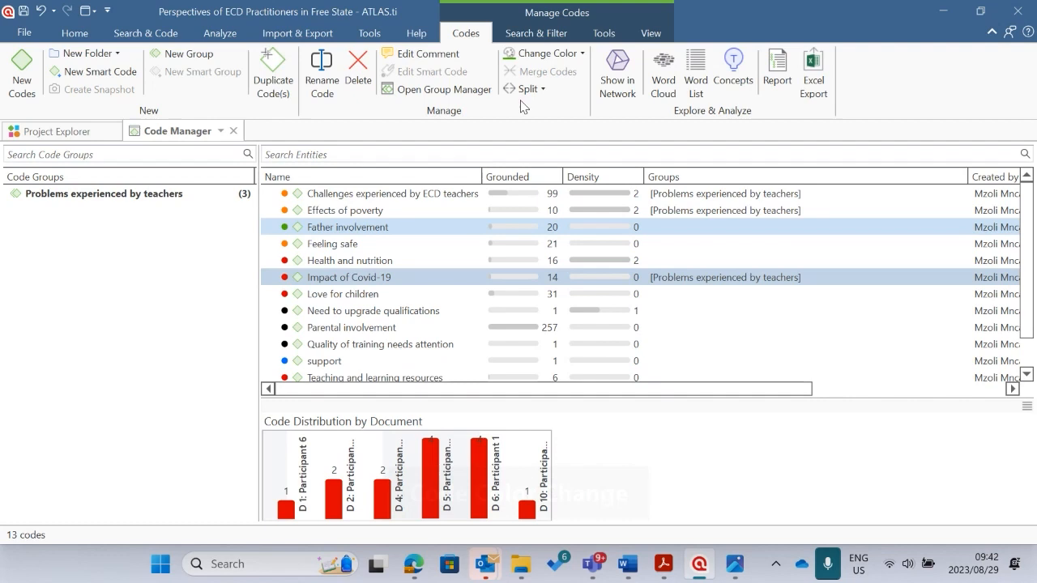
click(583, 53)
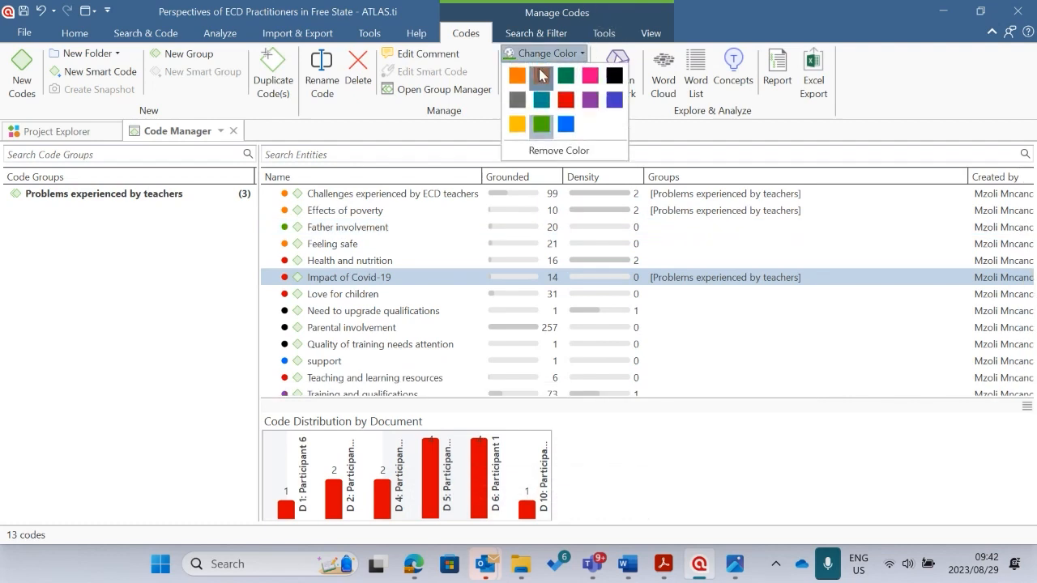
click(541, 75)
scroll(401, 251, down, 1)
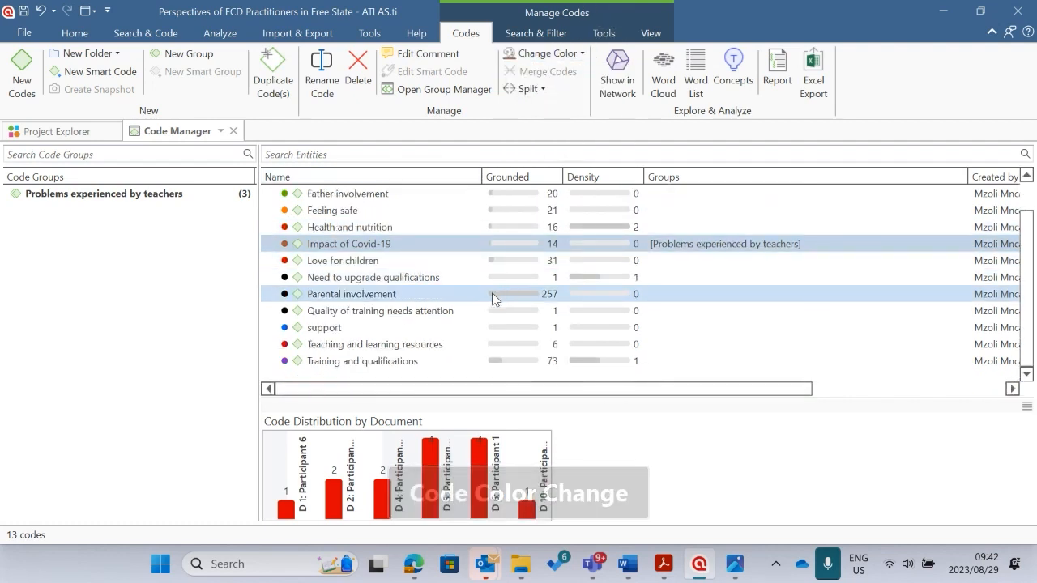
scroll(403, 300, up, 1)
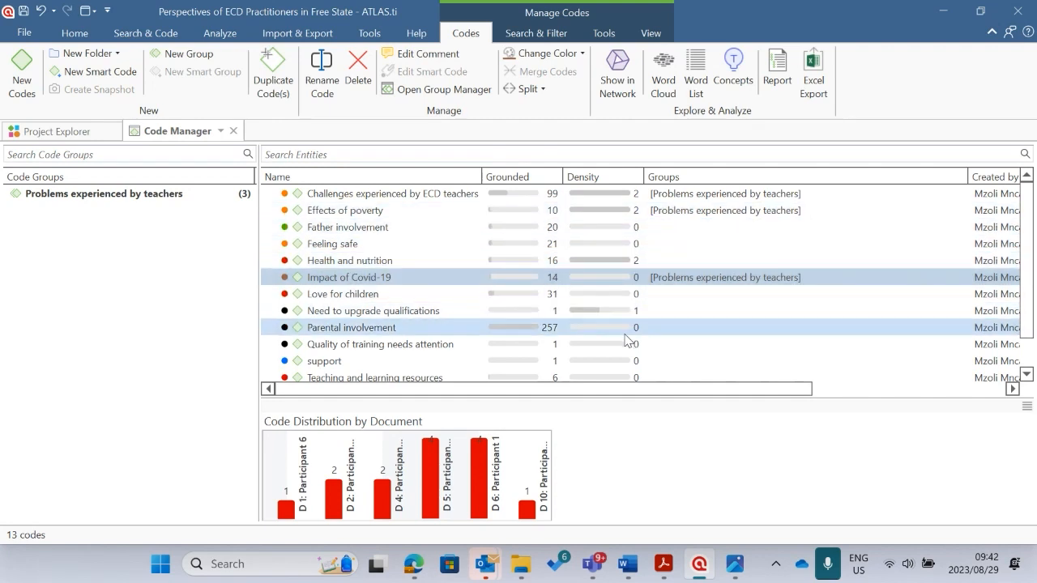
Show the Effects of poverty code in an ad hoc network and maximize the network window.
click(323, 212)
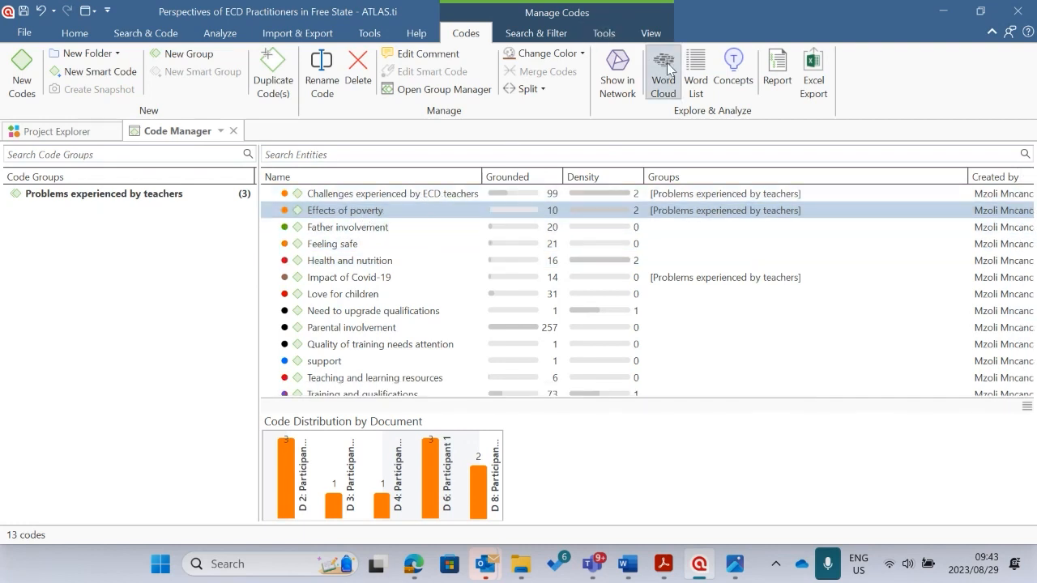
click(618, 71)
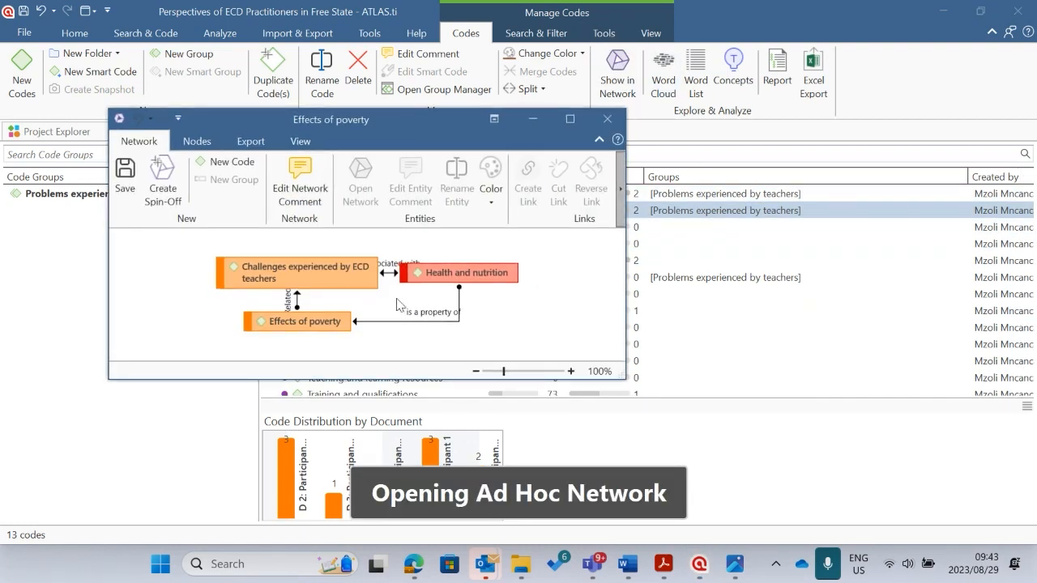
click(570, 119)
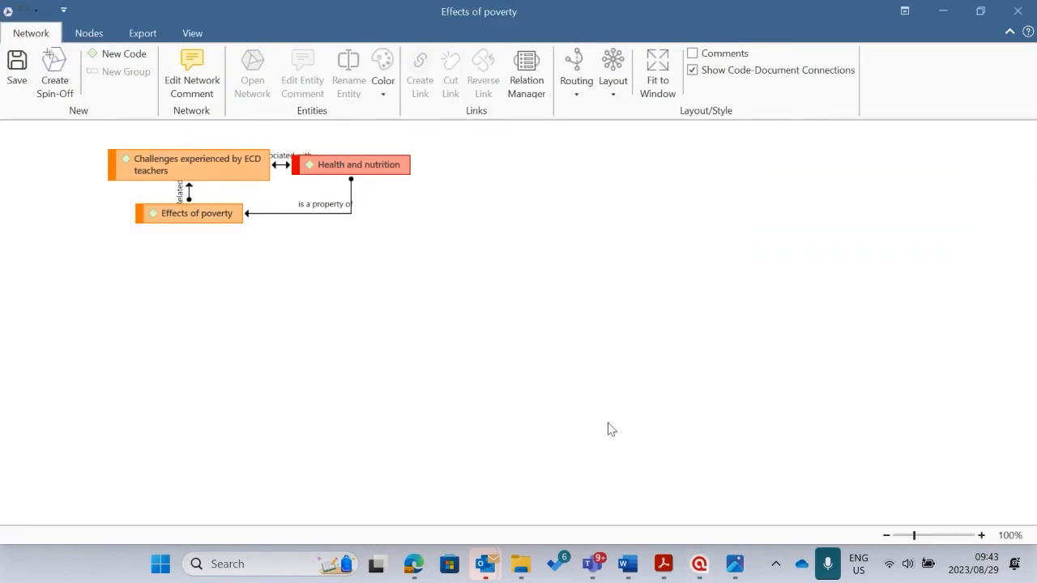
Spread out the network by moving the Health and nutrition node away from Challenges experienced by ECD teachers and Effects of poverty further below.
click(981, 535)
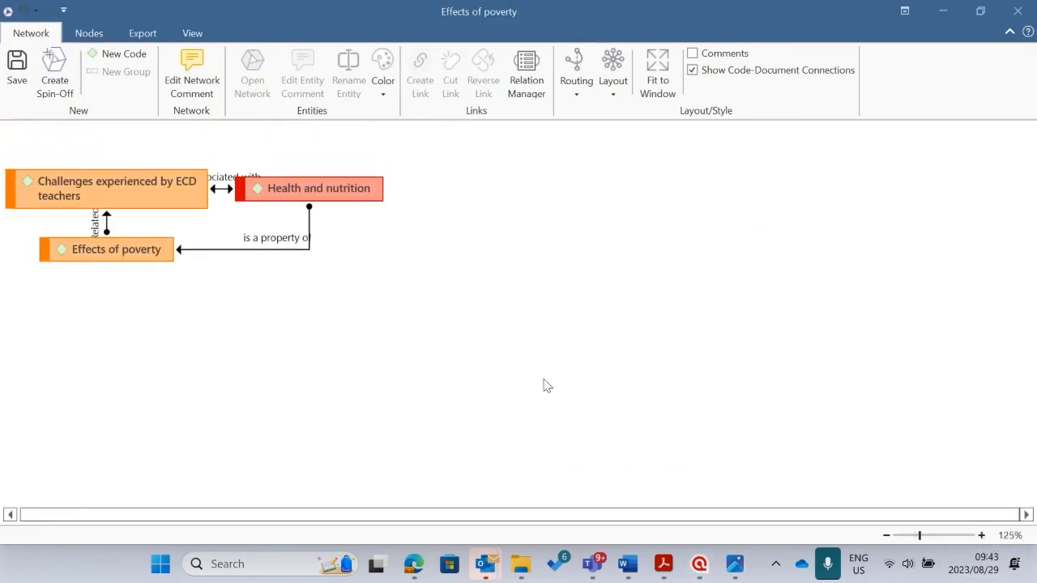
drag(334, 250, 407, 246)
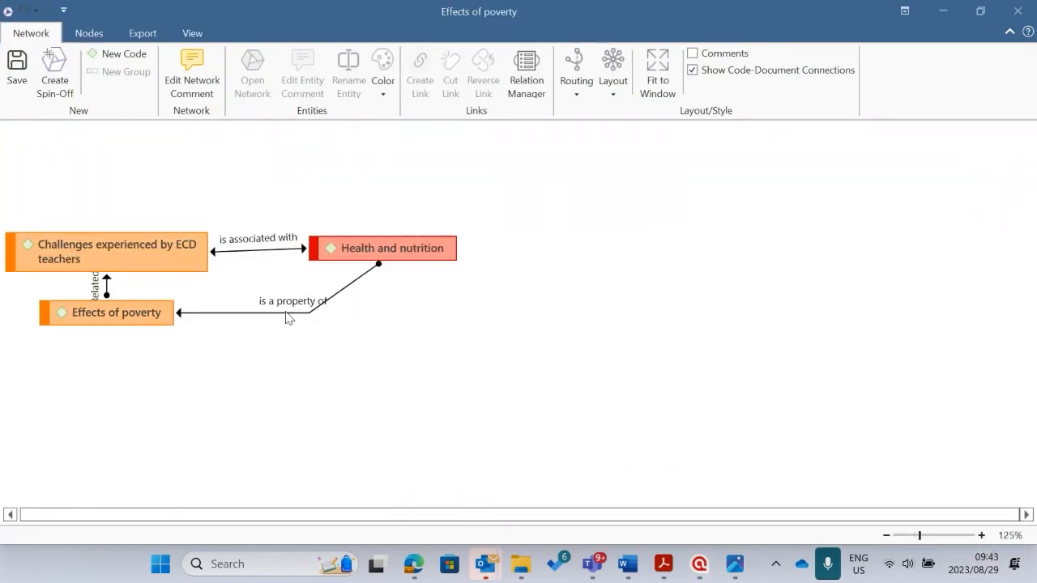
click(307, 317)
drag(153, 310, 158, 374)
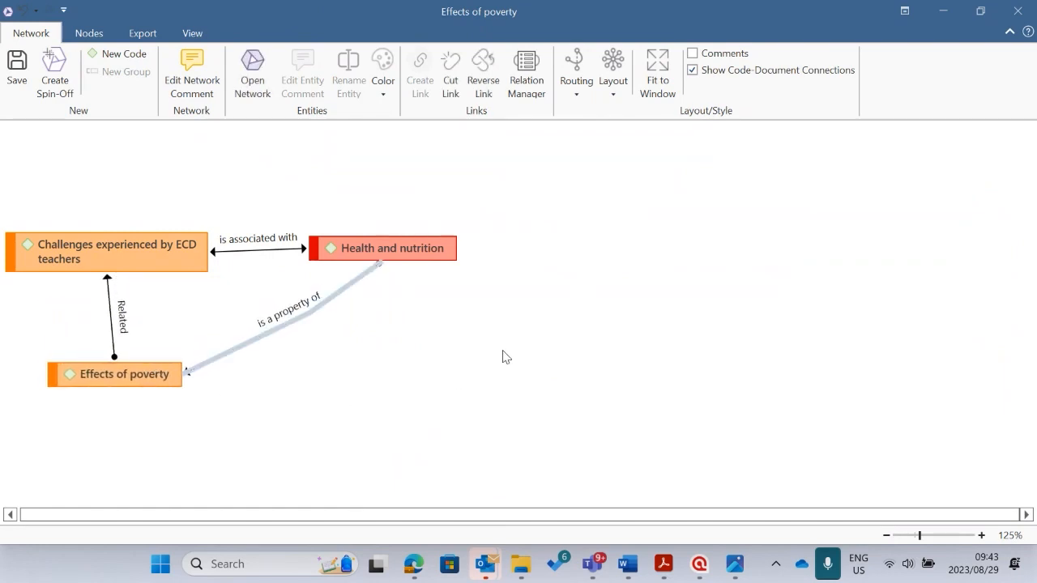
Add the quotation neighbors of the Health and nutrition code to the network.
click(398, 247)
right_click(398, 247)
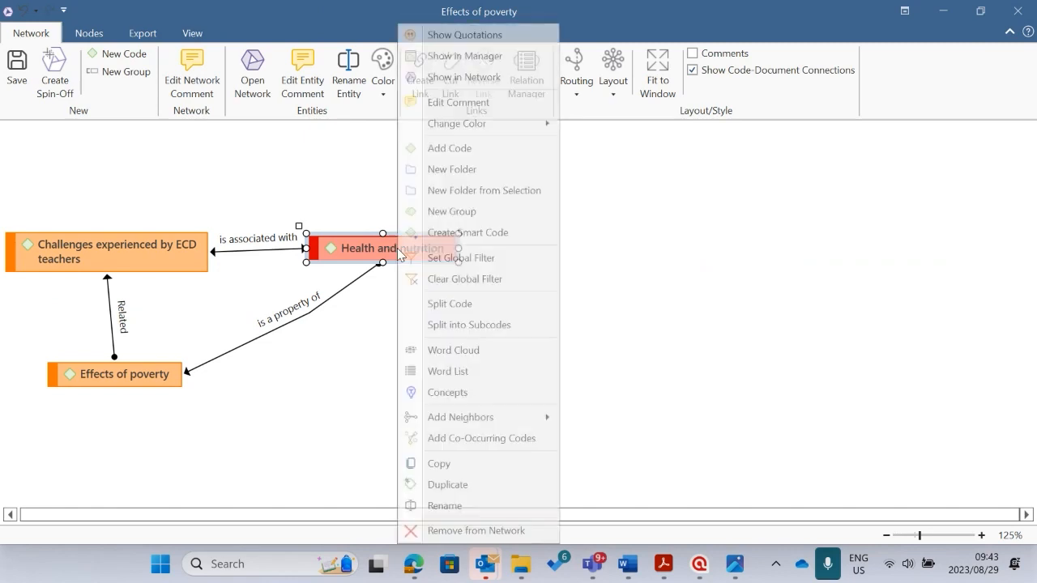
click(869, 261)
click(398, 247)
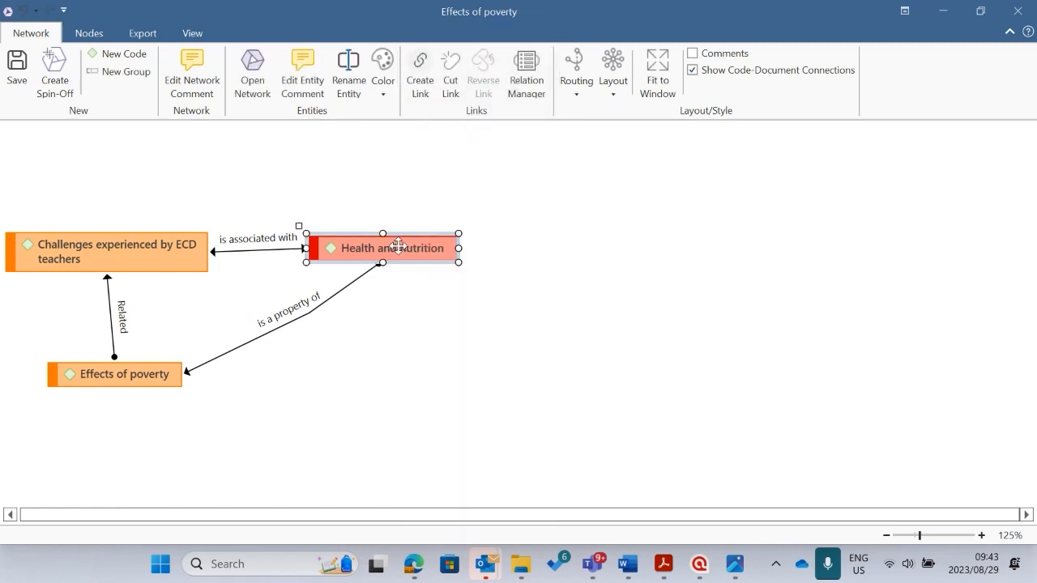
right_click(398, 247)
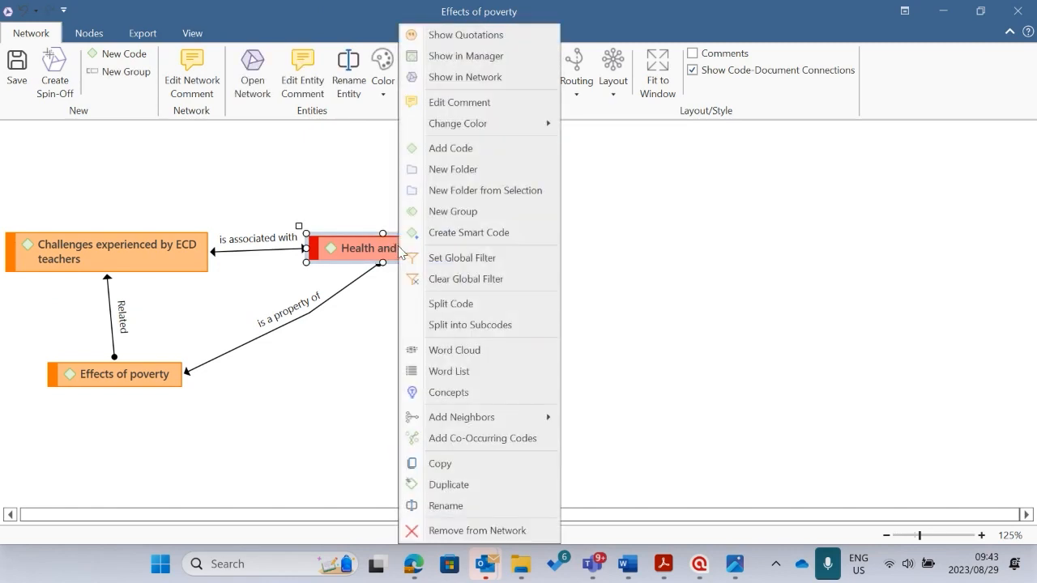
click(384, 350)
click(396, 251)
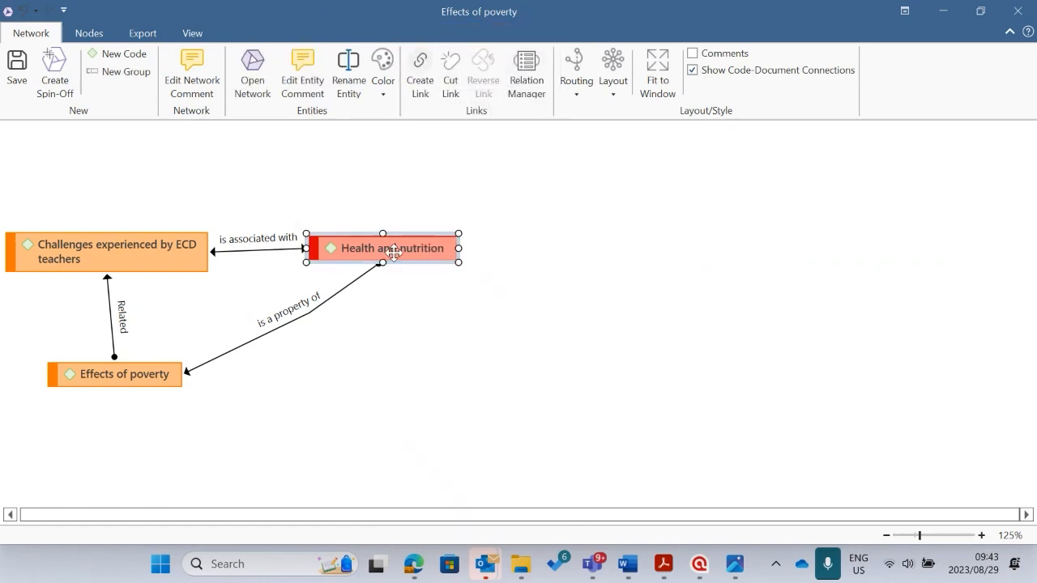
right_click(395, 249)
mouse_move(489, 419)
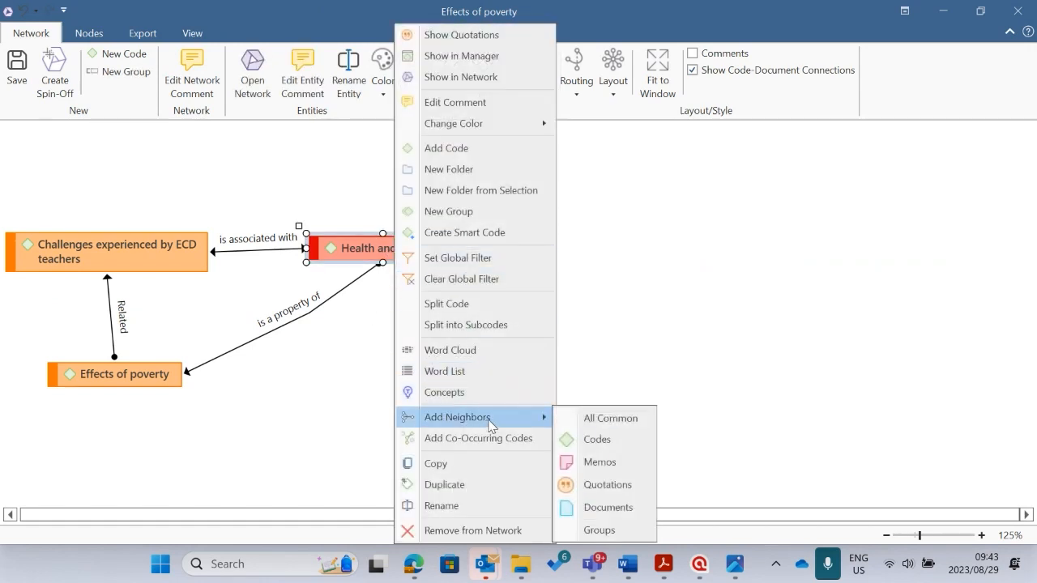
click(636, 484)
scroll(753, 387, down, 7)
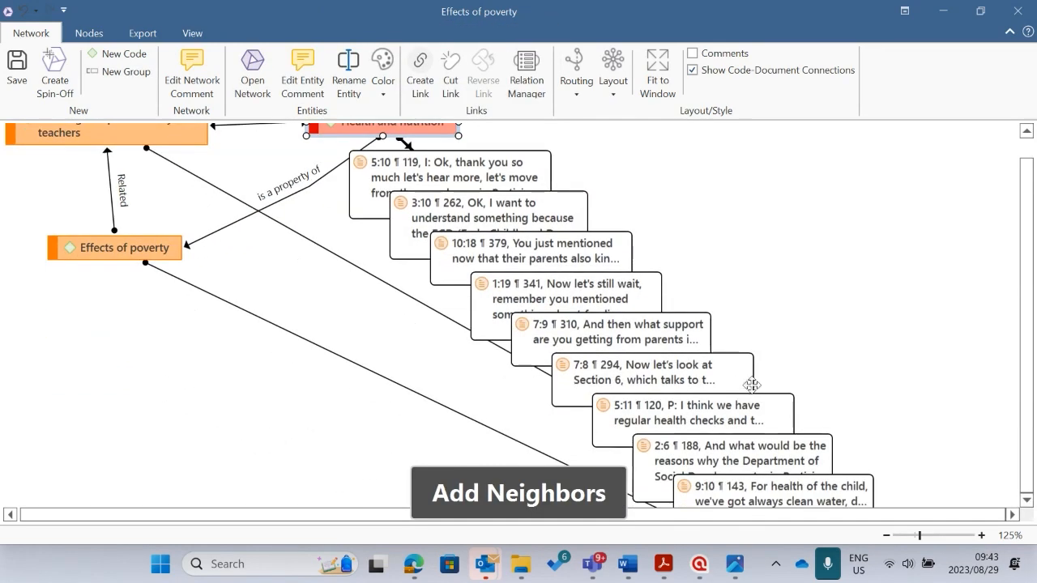
scroll(883, 434, down, 1)
click(925, 397)
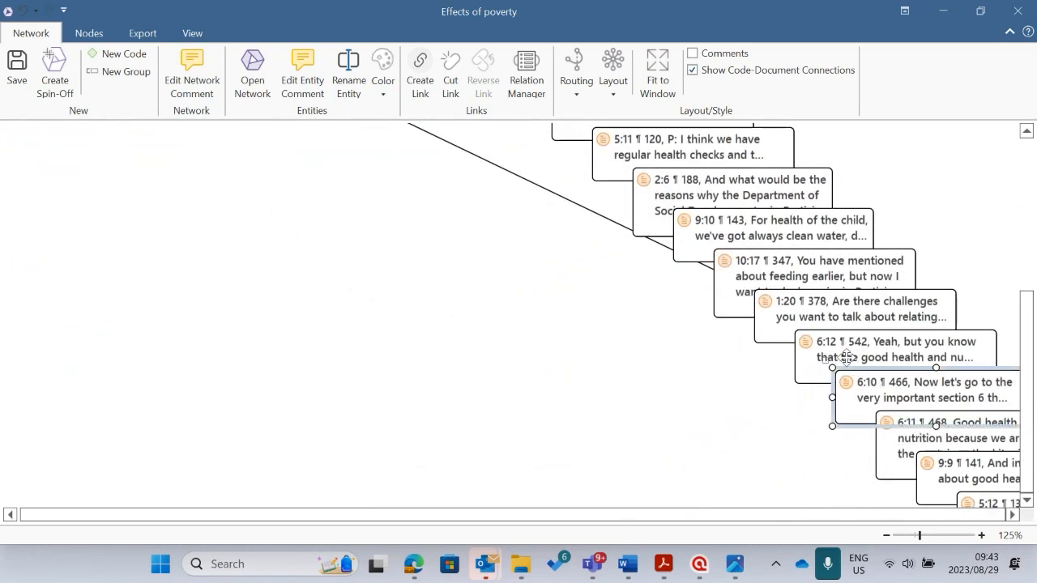
ctrl+click(789, 325)
ctrl+click(748, 258)
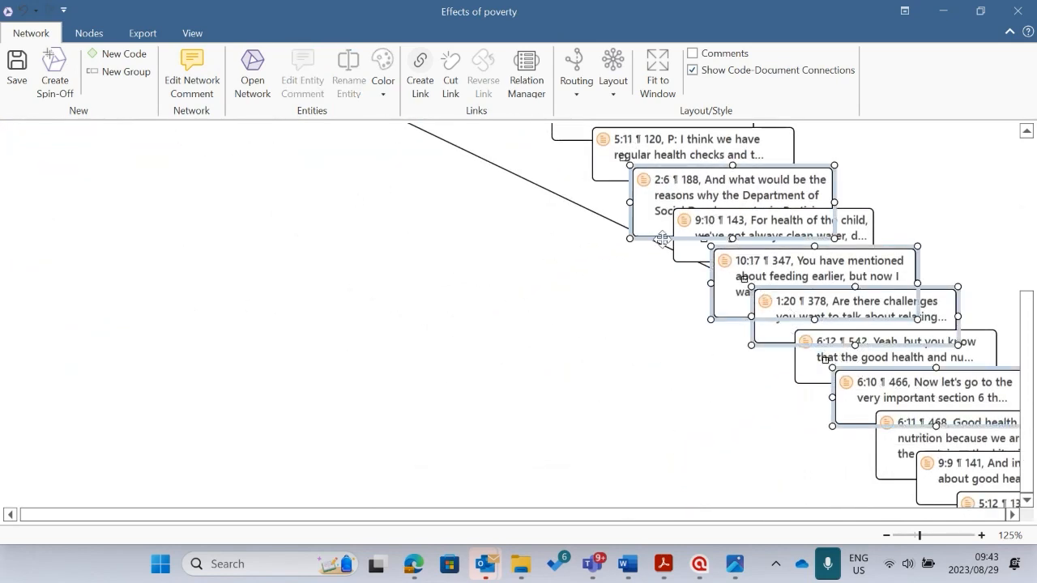
Remove the 3:10 quotation from the network.
scroll(659, 243, up, 2)
click(592, 199)
scroll(655, 247, up, 7)
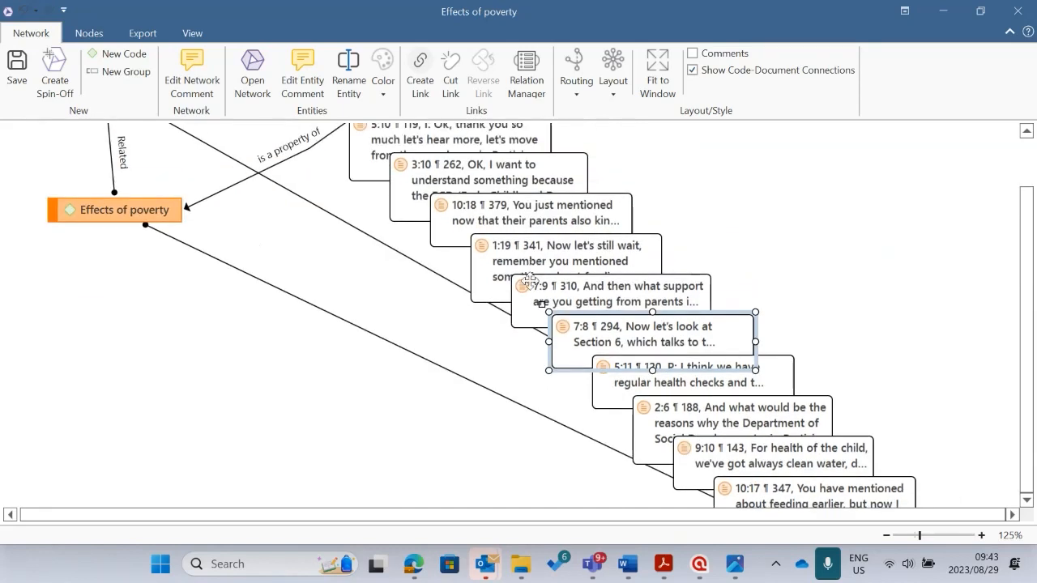
ctrl+click(450, 263)
ctrl+click(564, 387)
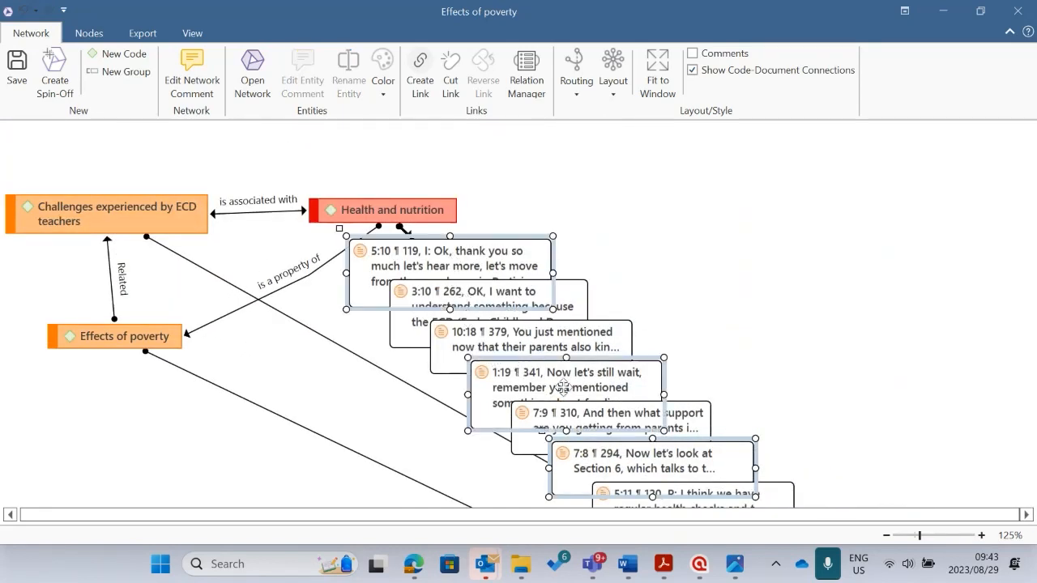
ctrl+click(514, 332)
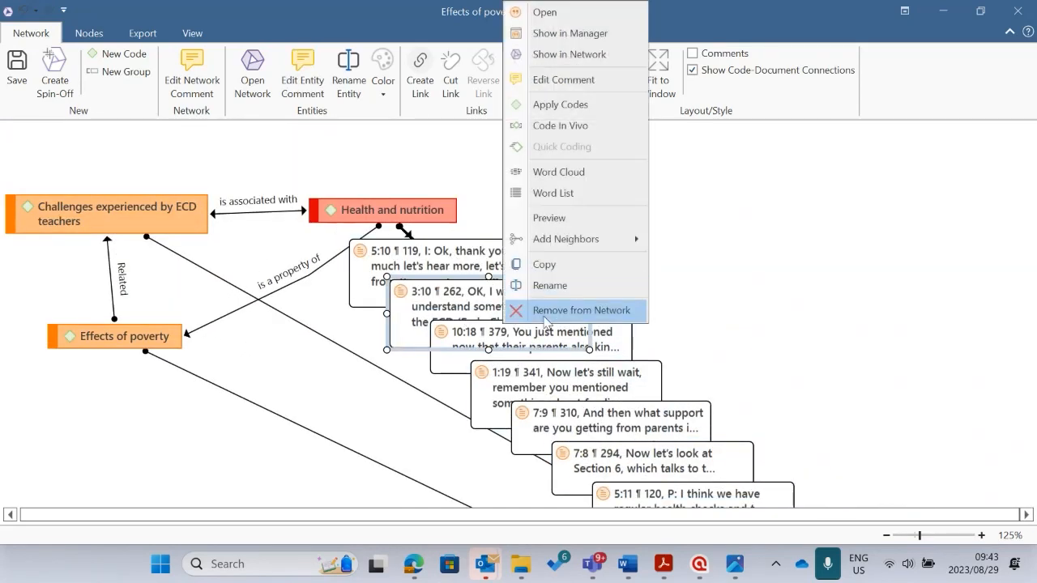
right_click(502, 285)
click(578, 310)
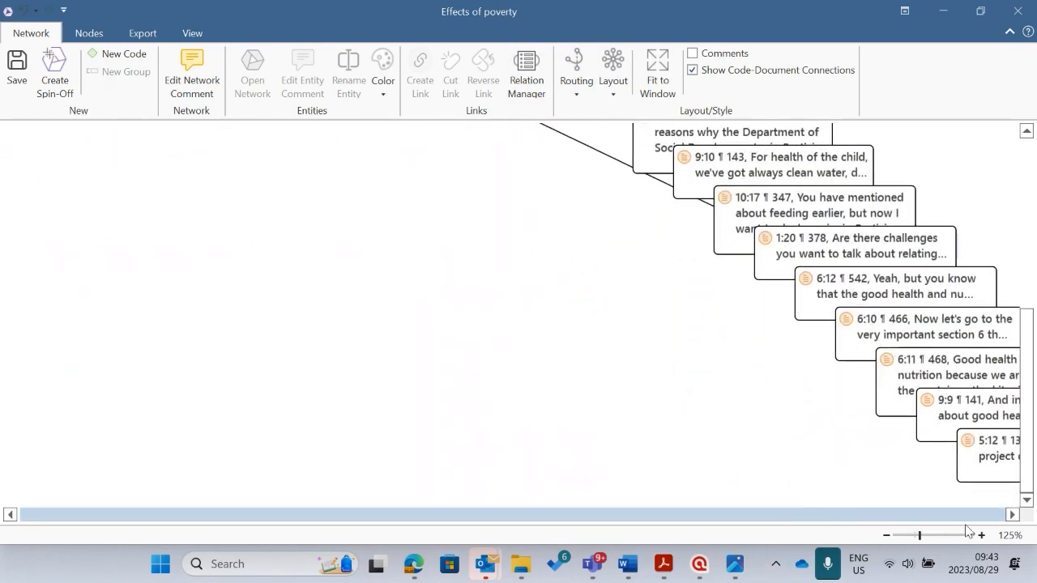
Remove the quotations 5:12, 9:9, 6:11, 6:10, 6:12, 1:20, 10:17 and 9:10 together from the network.
click(987, 468)
ctrl+click(948, 415)
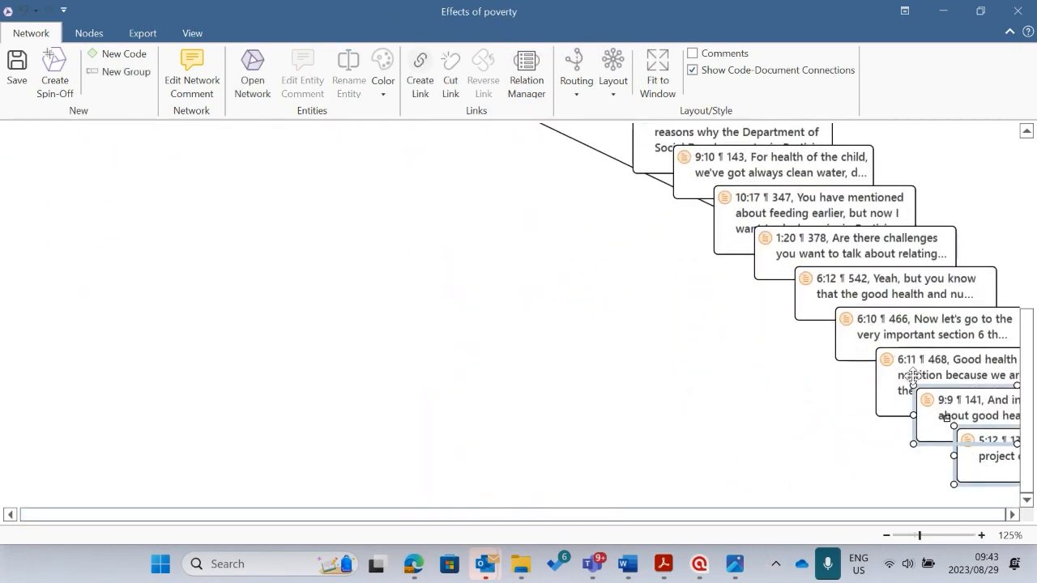
ctrl+click(910, 375)
ctrl+click(852, 324)
ctrl+click(799, 276)
ctrl+click(774, 233)
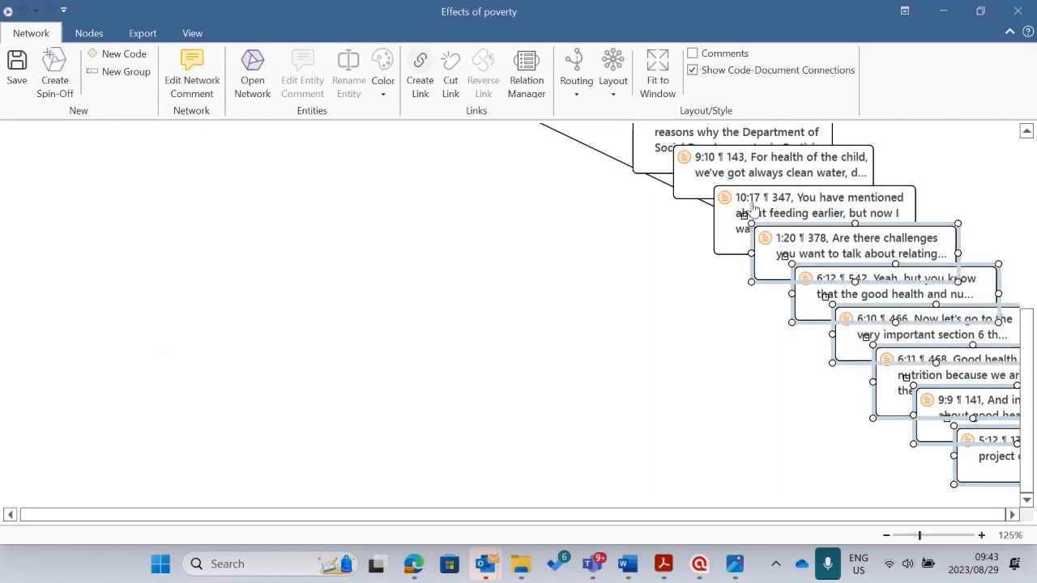
ctrl+click(749, 205)
ctrl+click(734, 157)
right_click(800, 214)
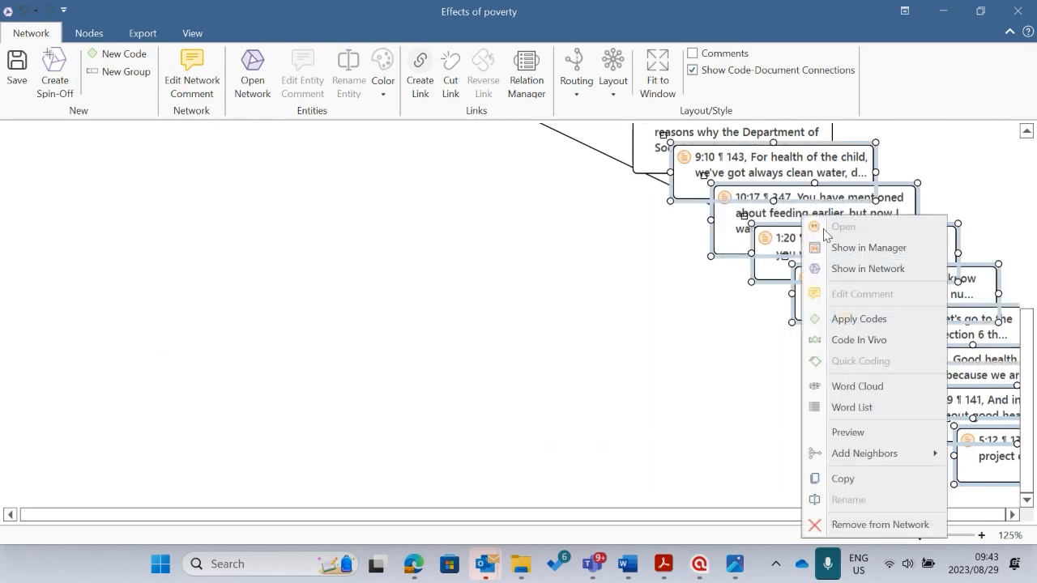
click(869, 524)
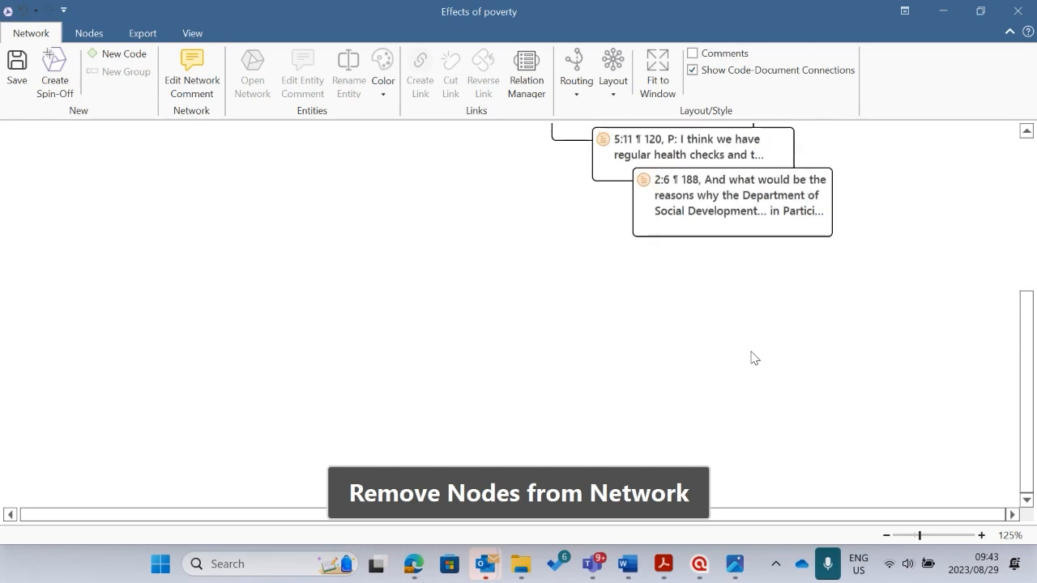
Remove the quotations 2:6, 5:11, 7:8 and 7:9 together from the network.
scroll(751, 357, up, 3)
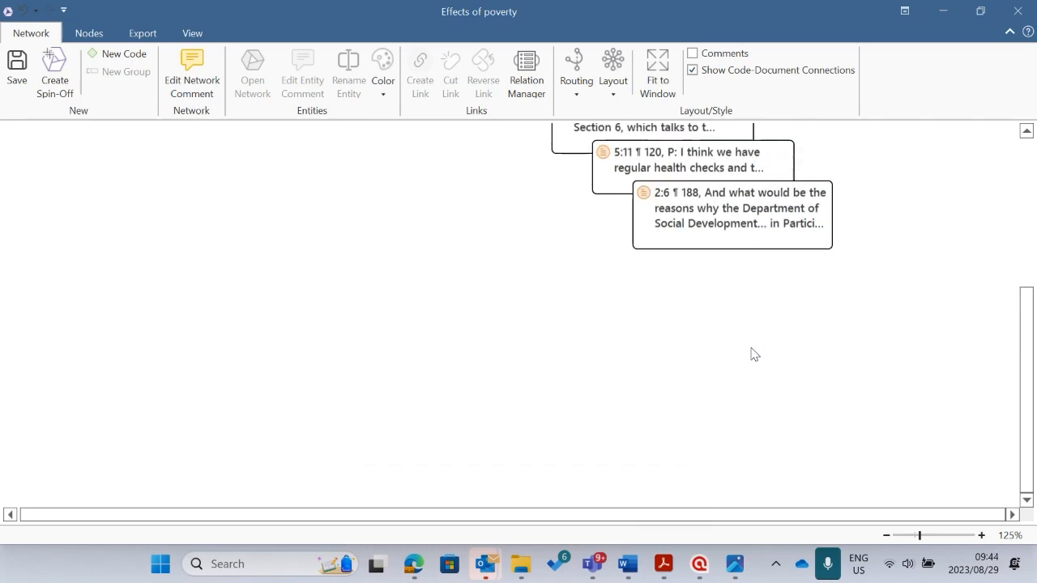
scroll(782, 368, up, 4)
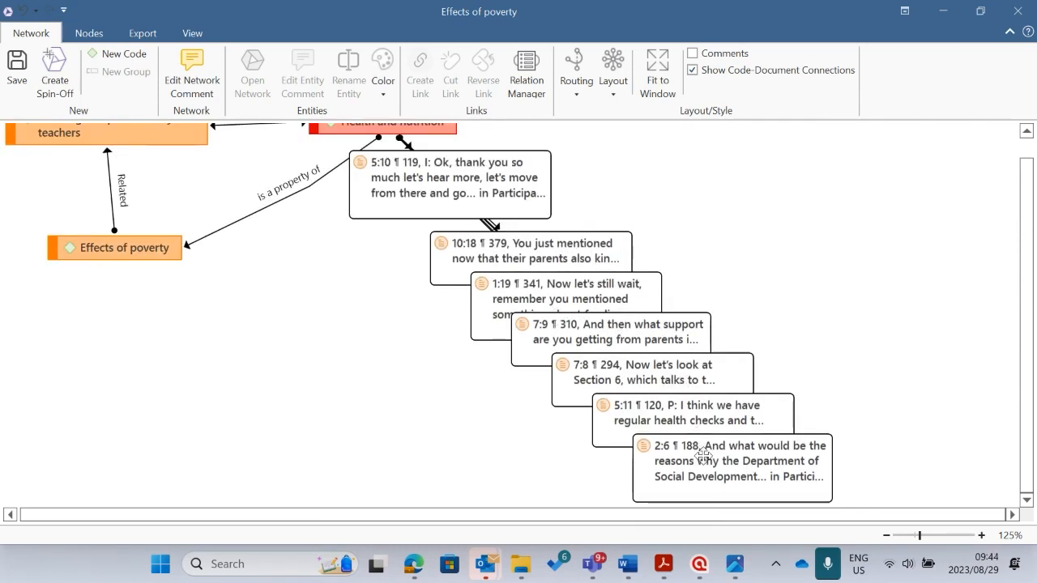
click(681, 433)
ctrl+click(624, 422)
ctrl+click(581, 380)
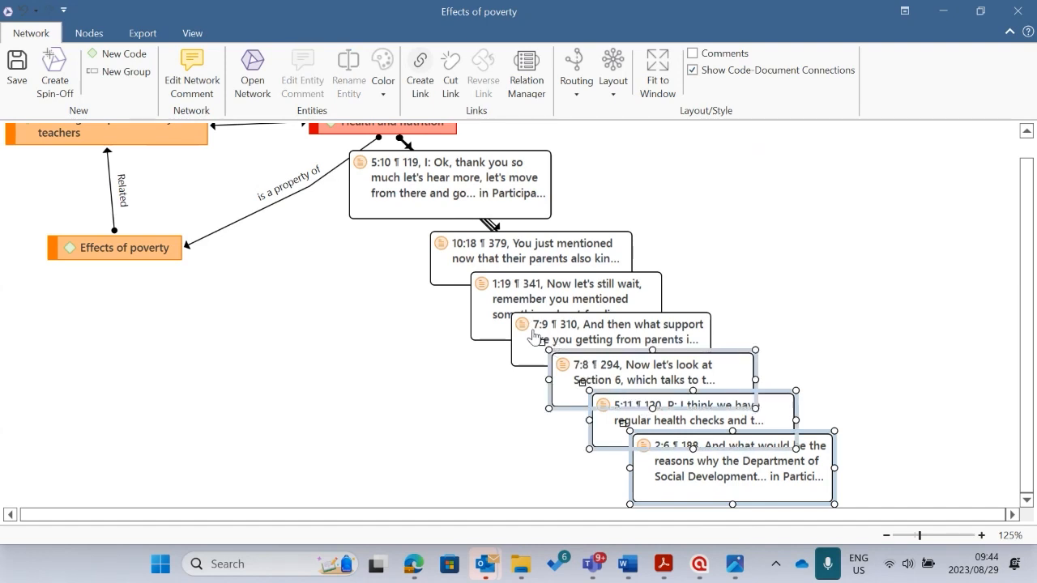
ctrl+click(537, 337)
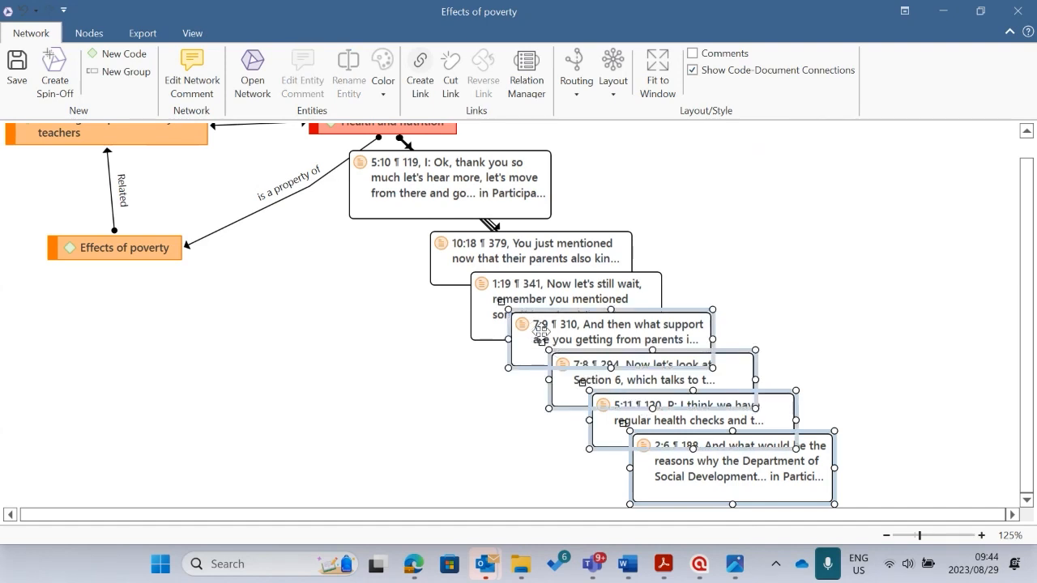
right_click(615, 339)
click(683, 325)
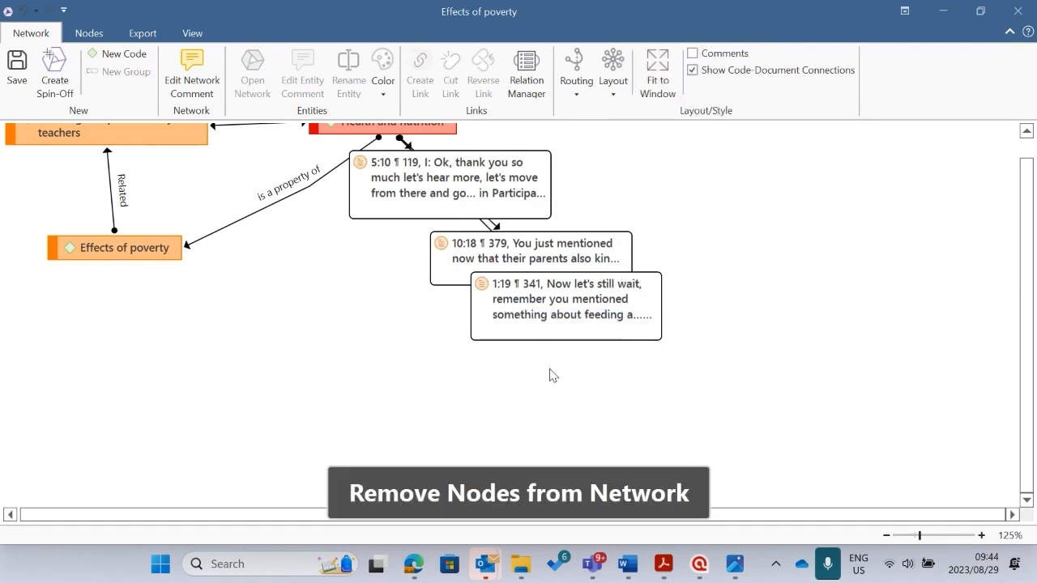
Apply polyline routing to the network's links.
scroll(379, 308, up, 3)
click(577, 74)
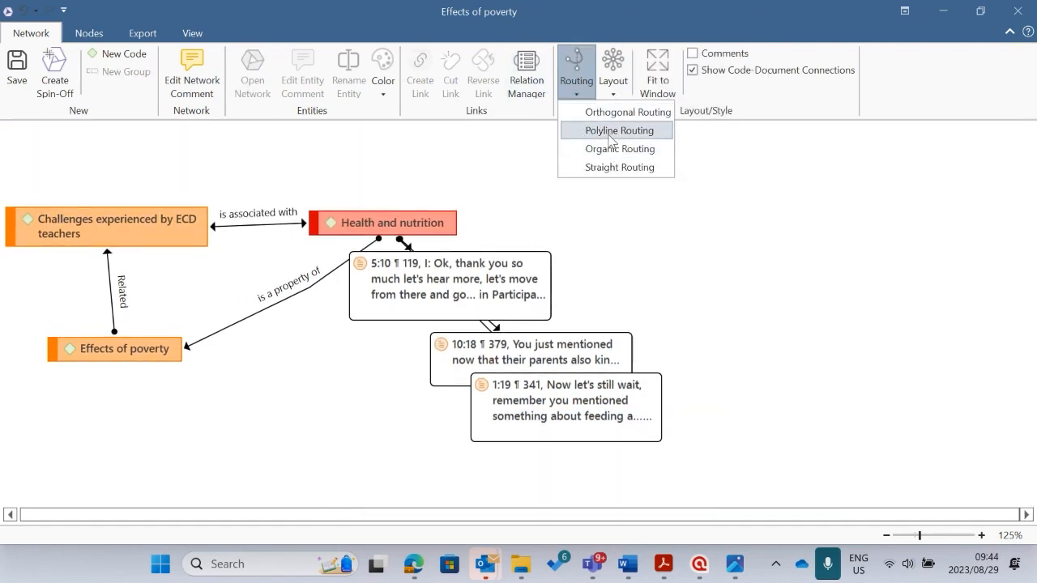
click(616, 131)
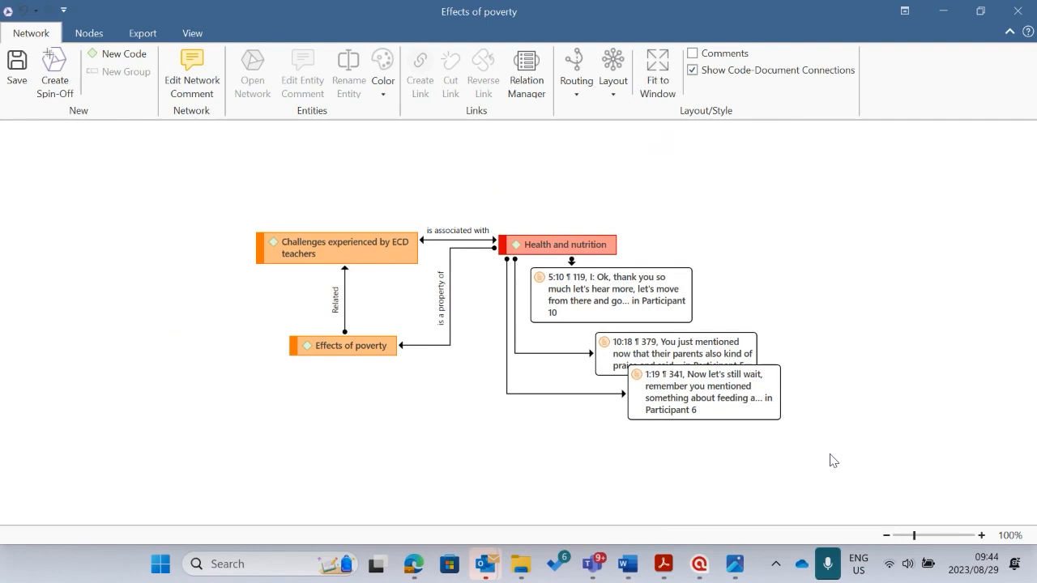
Move quotations 1:19 and 10:18 so they stack without overlapping beneath quotation 5:10, below the Health and nutrition code.
drag(652, 398, 636, 429)
drag(635, 367, 603, 362)
mouse_move(636, 429)
mouse_down()
mouse_move(599, 410)
mouse_move(617, 424)
mouse_up()
click(620, 359)
drag(615, 369, 592, 382)
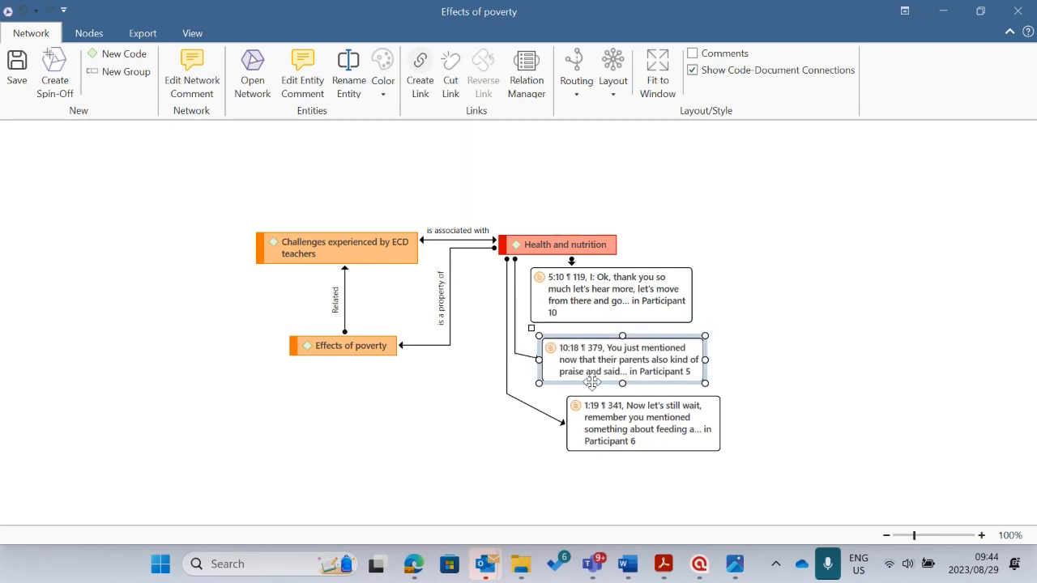
click(549, 244)
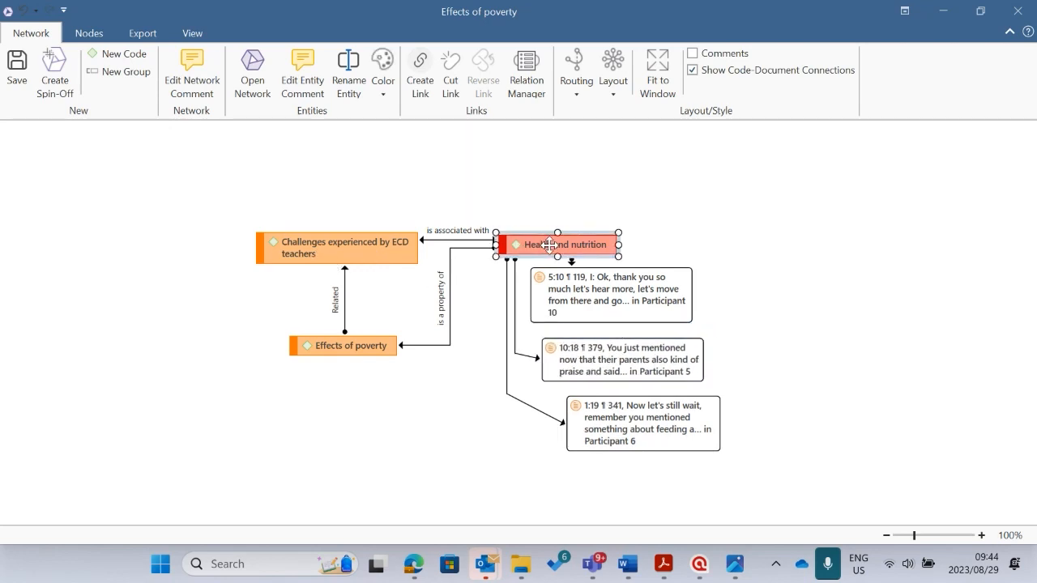
click(312, 242)
click(581, 249)
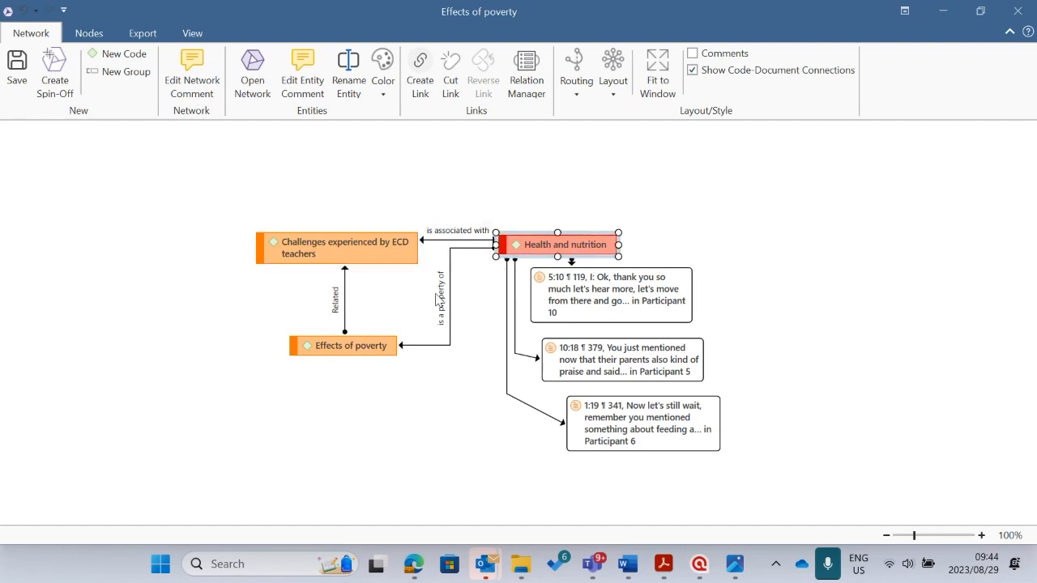
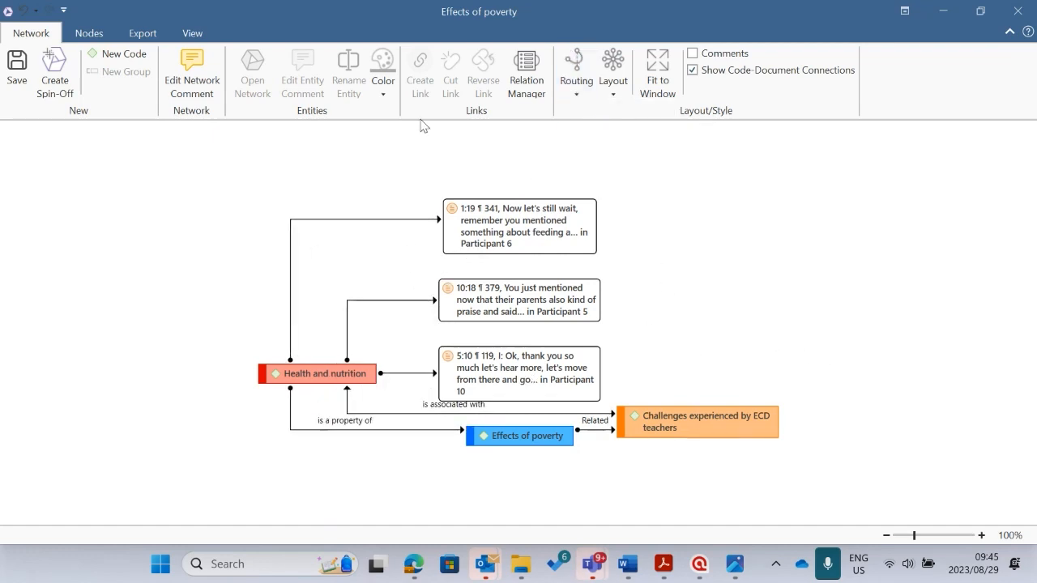
Check the network's export and node options, and close the Effects of poverty network.
click(136, 34)
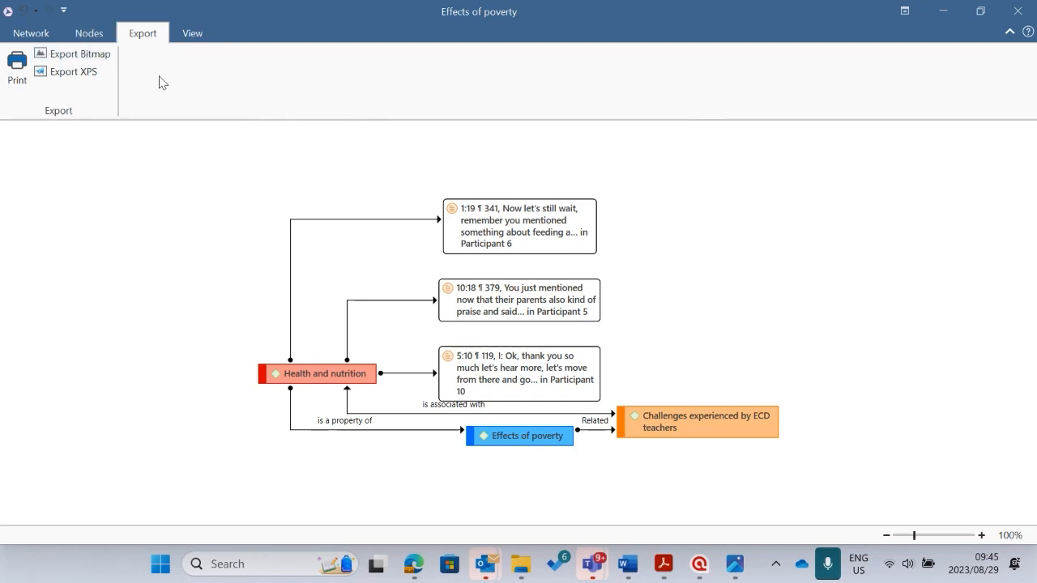
click(89, 32)
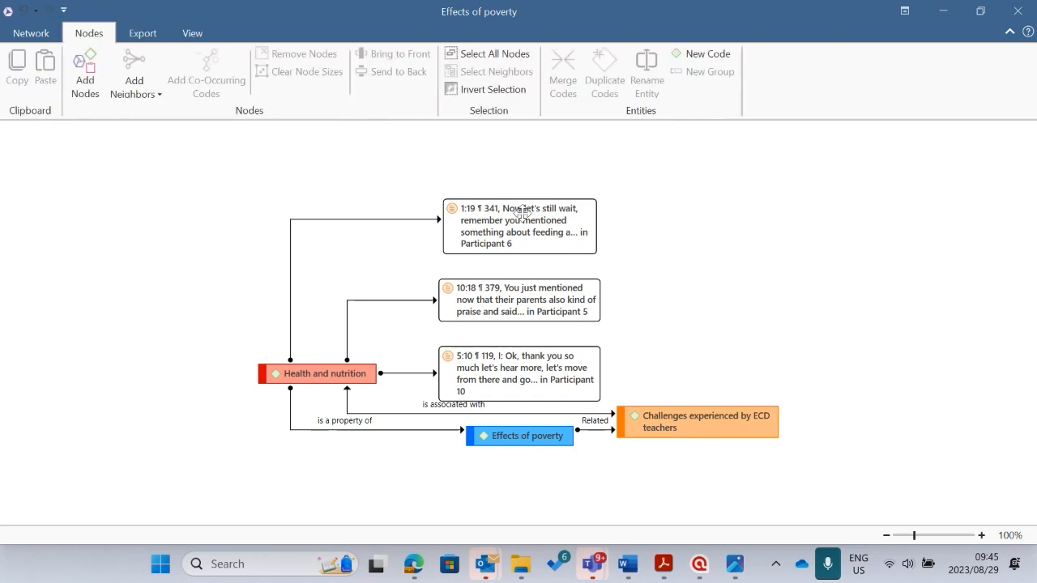
click(1017, 12)
click(567, 342)
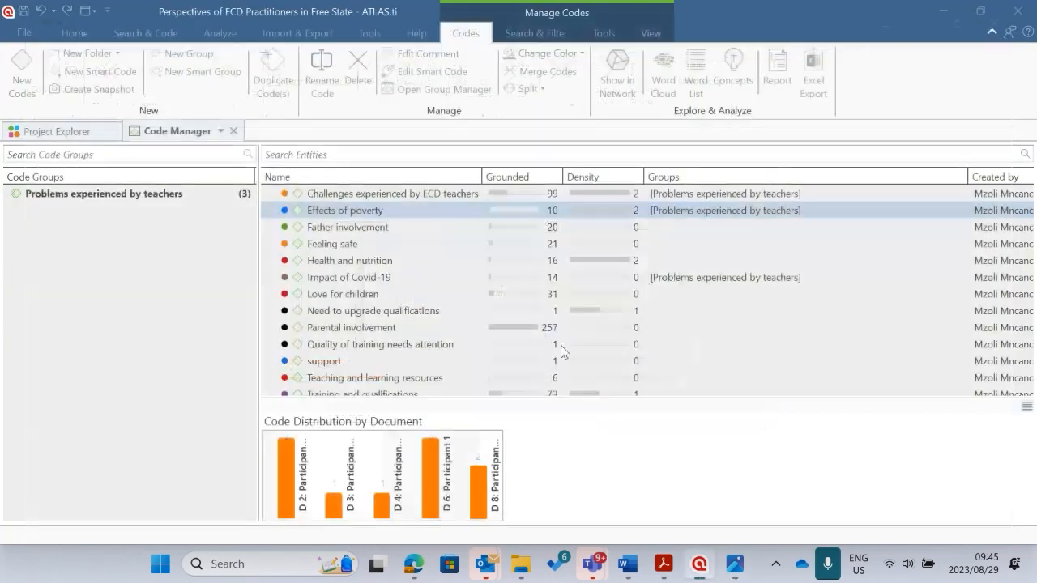
Highlight the topic "Apply colours to enhance visualisations" in yellow in the Word workshop outline, and return to ATLAS.ti.
click(629, 565)
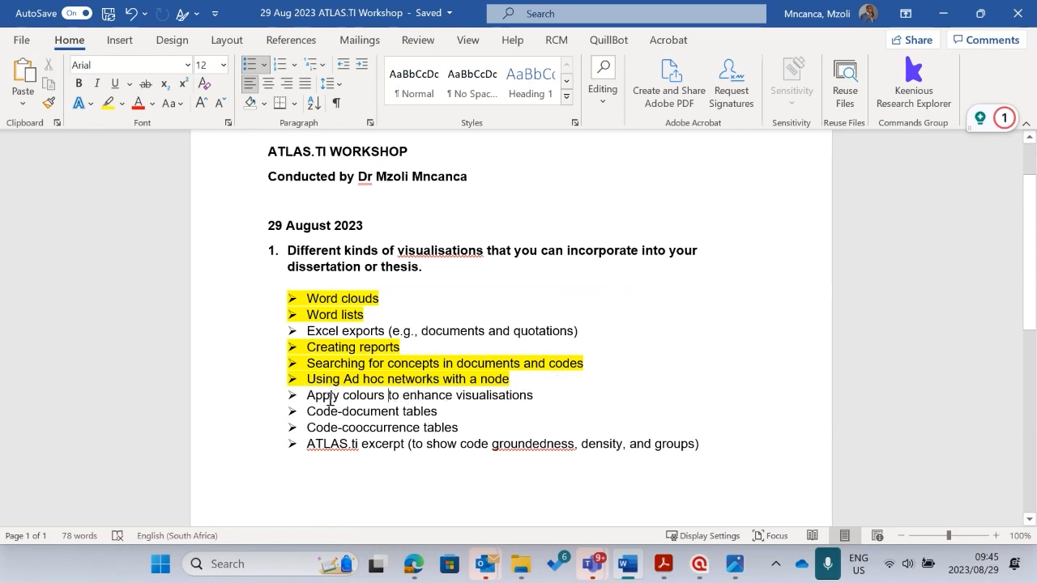
drag(509, 395, 307, 395)
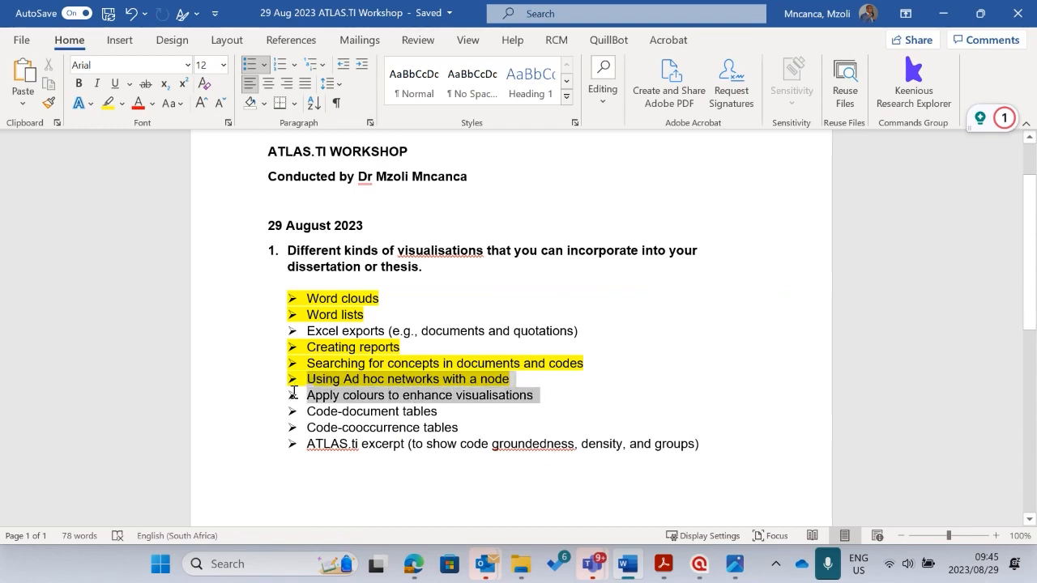
click(107, 103)
scroll(551, 397, down, 1)
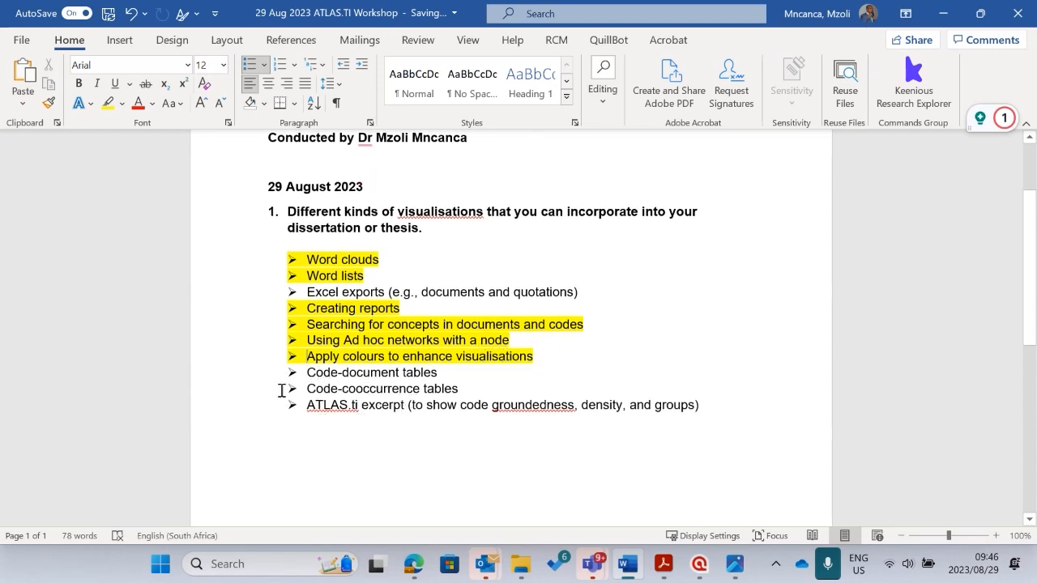
click(942, 13)
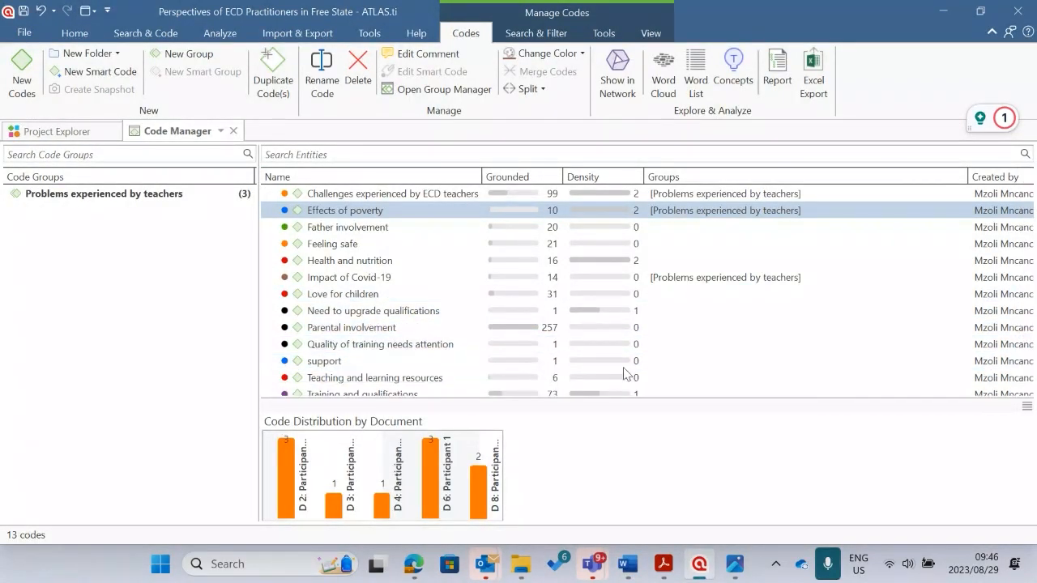
Check the Word outline's "Excel exports" topic, and look through the code list in the ATLAS.ti Code Manager.
click(627, 567)
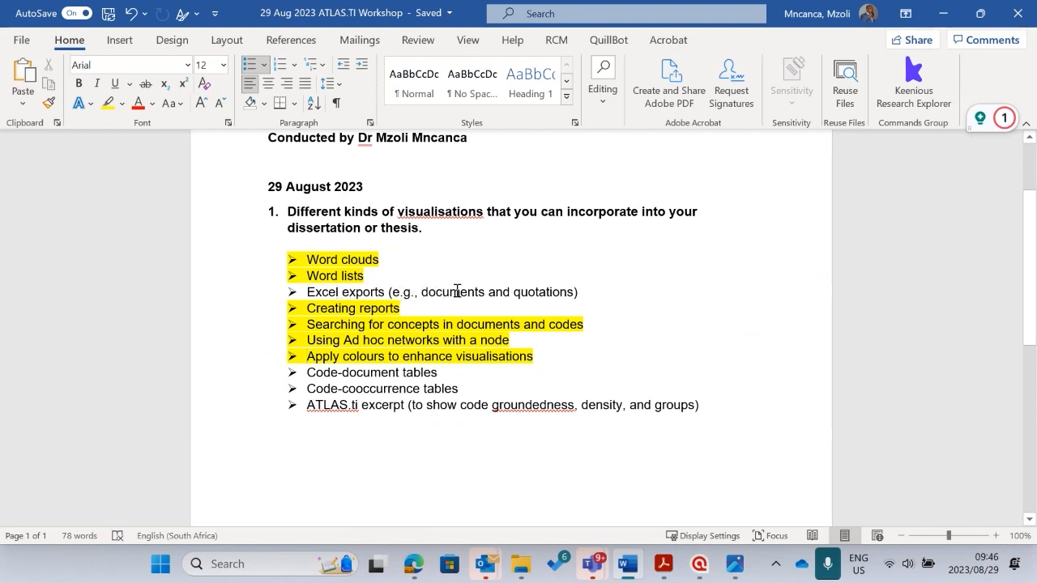
click(943, 13)
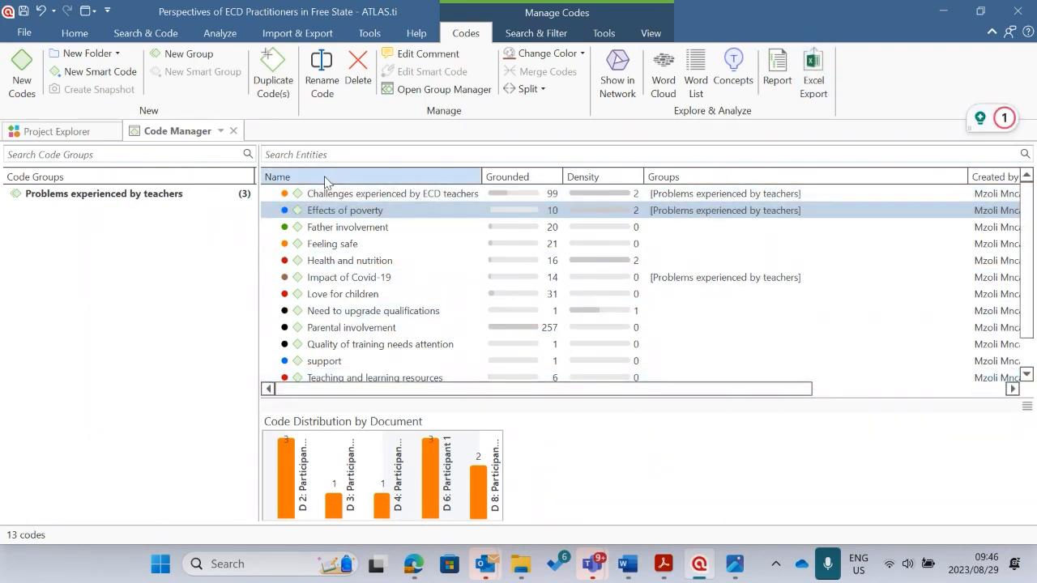
scroll(354, 324, down, 1)
scroll(521, 195, up, 1)
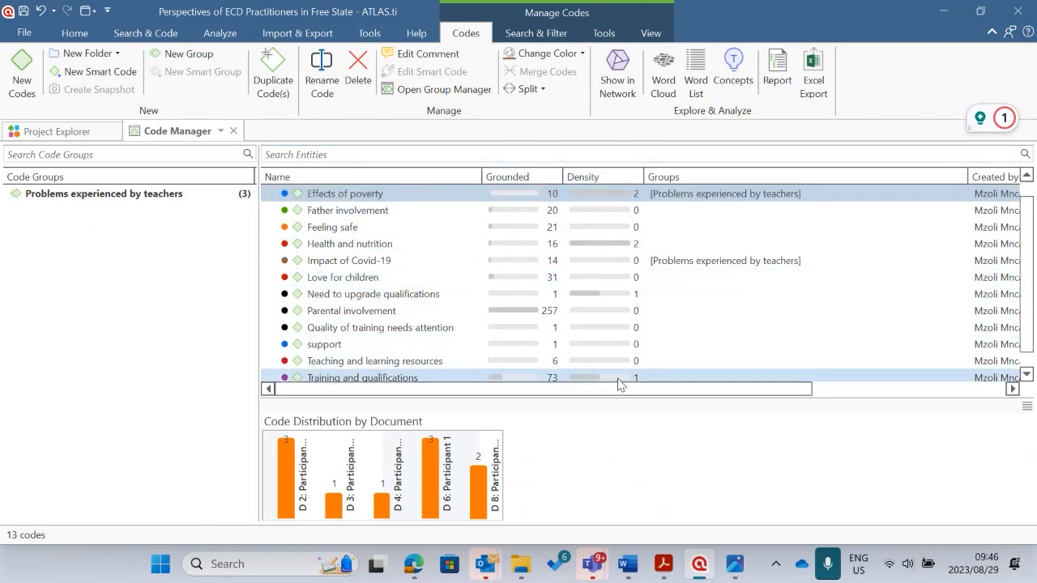
scroll(618, 384, down, 1)
scroll(607, 324, up, 2)
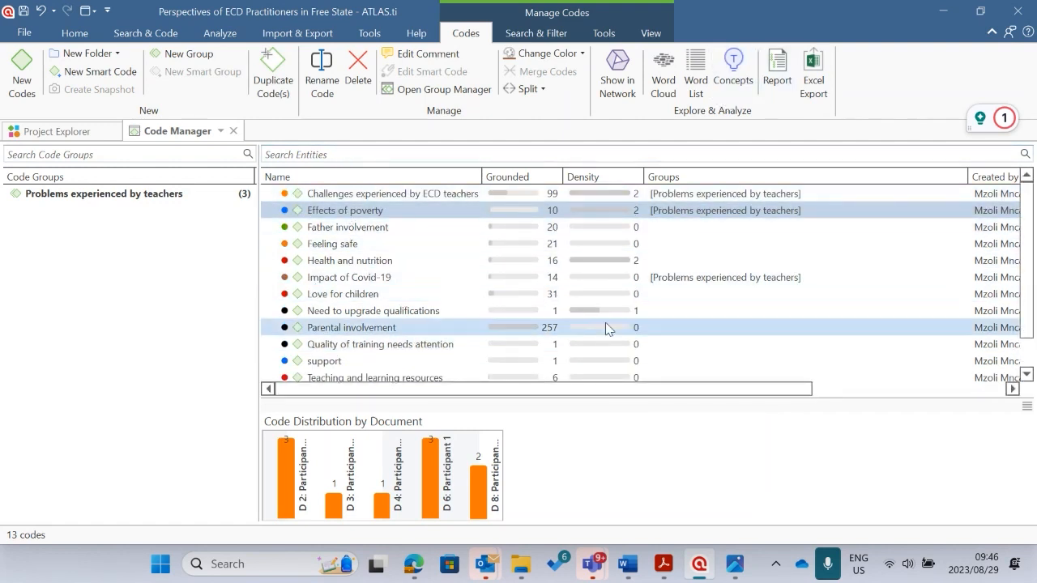
Set up an Excel export of the selected Effects of poverty code with Code, Grounded and Density included and Code Groups excluded.
click(813, 80)
click(347, 221)
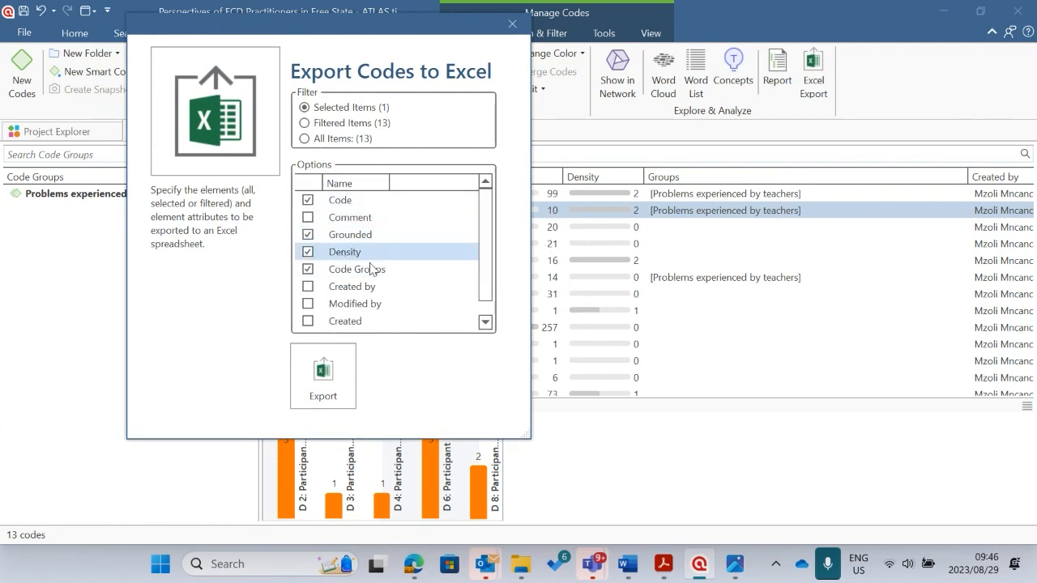
scroll(366, 273, down, 1)
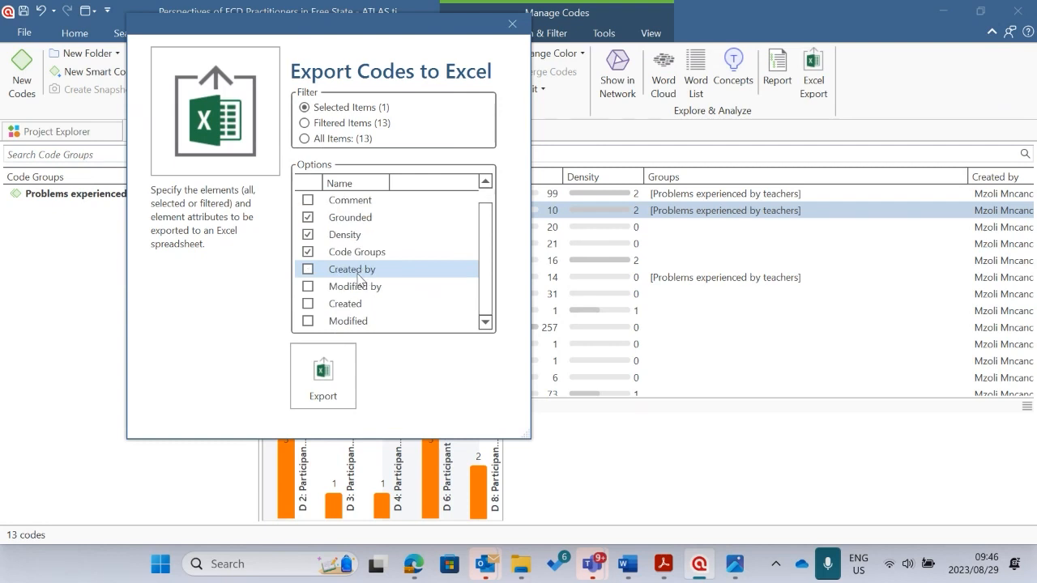
click(307, 252)
scroll(381, 243, up, 1)
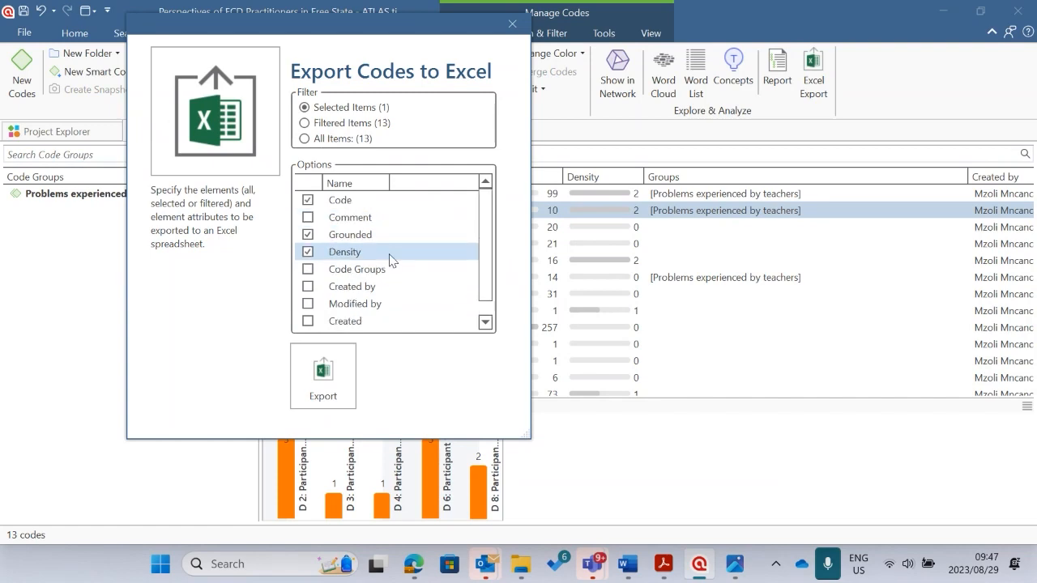
Export the Effects of poverty code to Excel, and widen the Code column to fit its name before closing the workbook.
click(334, 386)
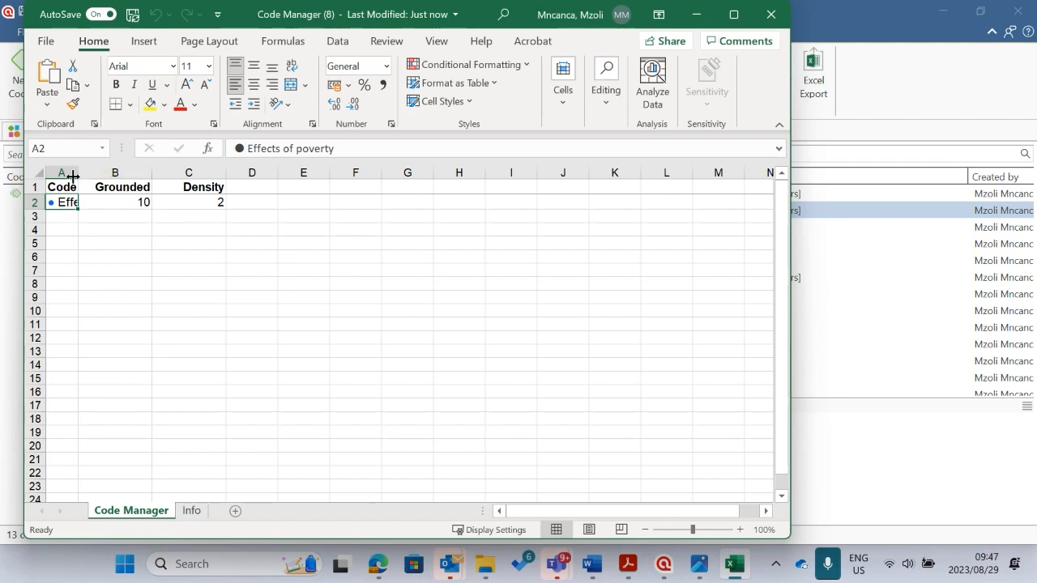
drag(78, 172, 153, 180)
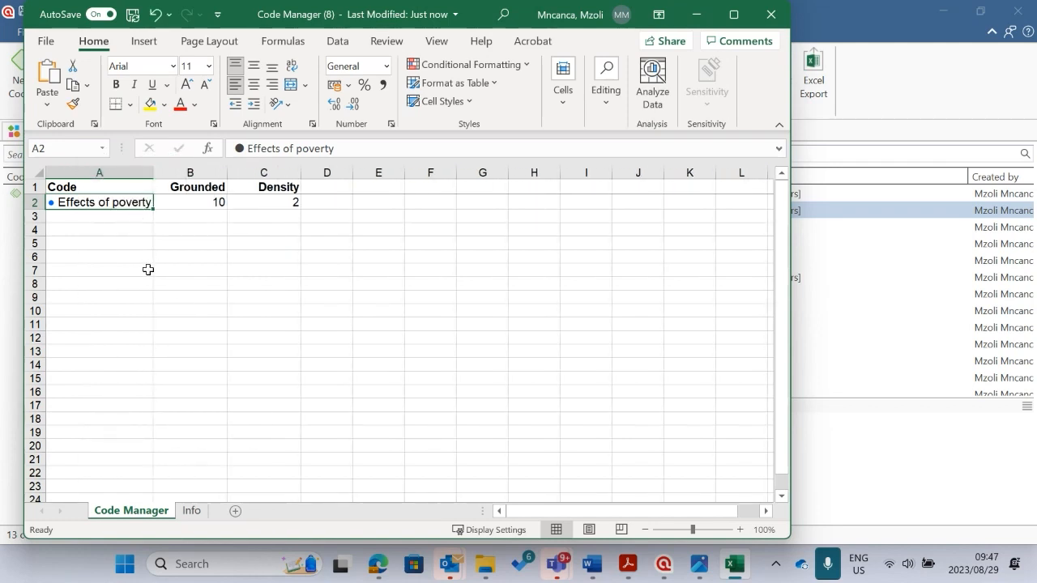
click(771, 13)
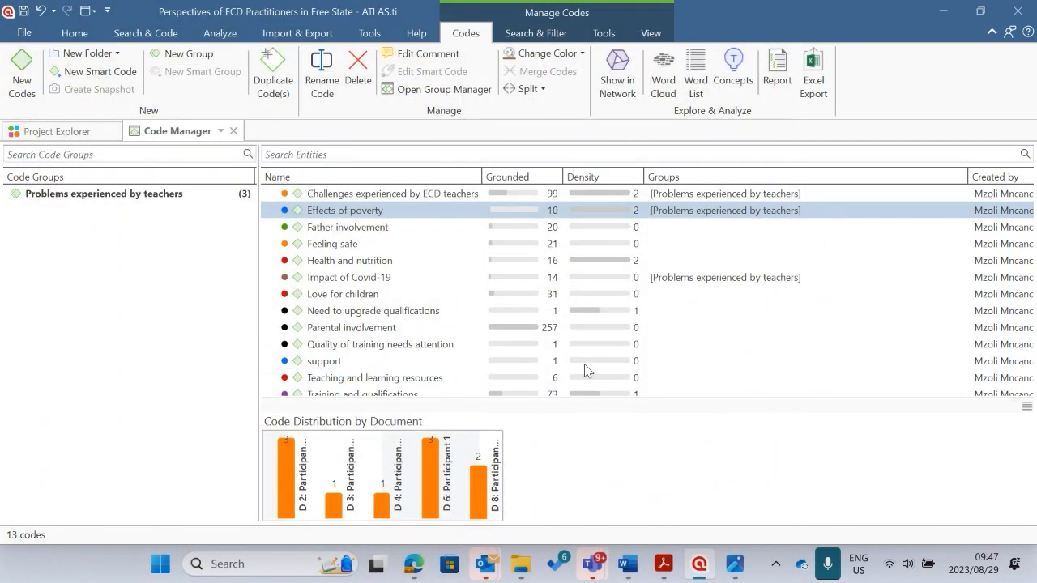
Select all codes in the Code Manager, from Challenges experienced by ECD teachers through Training and qualifications.
click(369, 198)
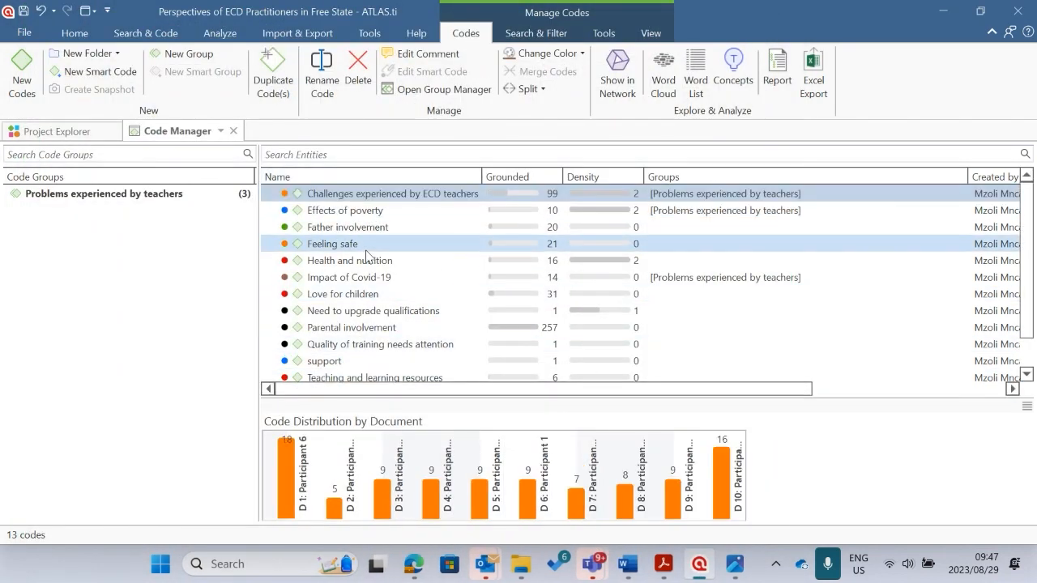
scroll(367, 256, down, 1)
shift+click(371, 361)
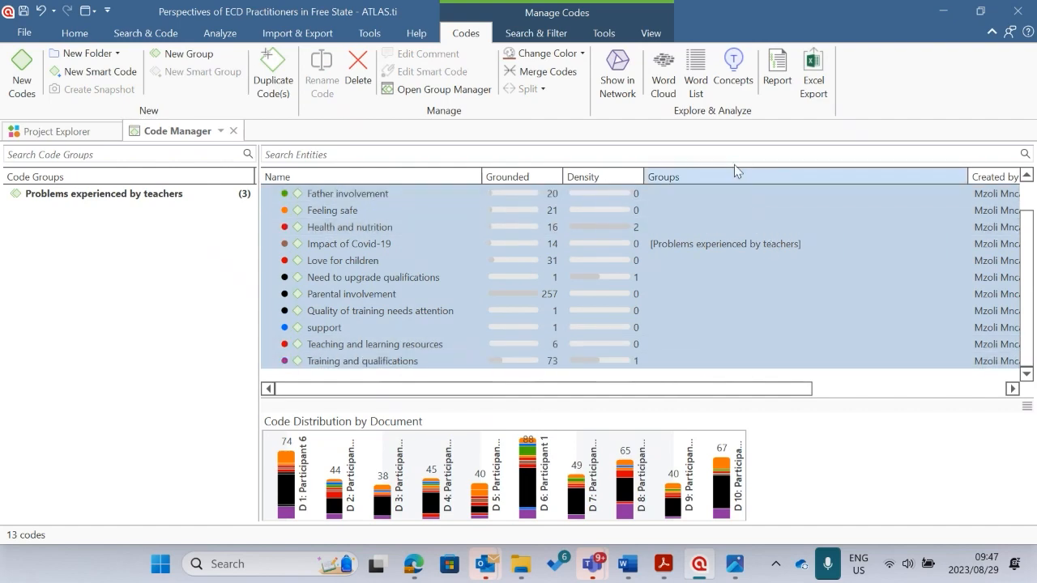
scroll(735, 174, up, 1)
Export the selected codes to Excel with Code, Grounded and Density, and widen the Code column to fit the names.
click(814, 73)
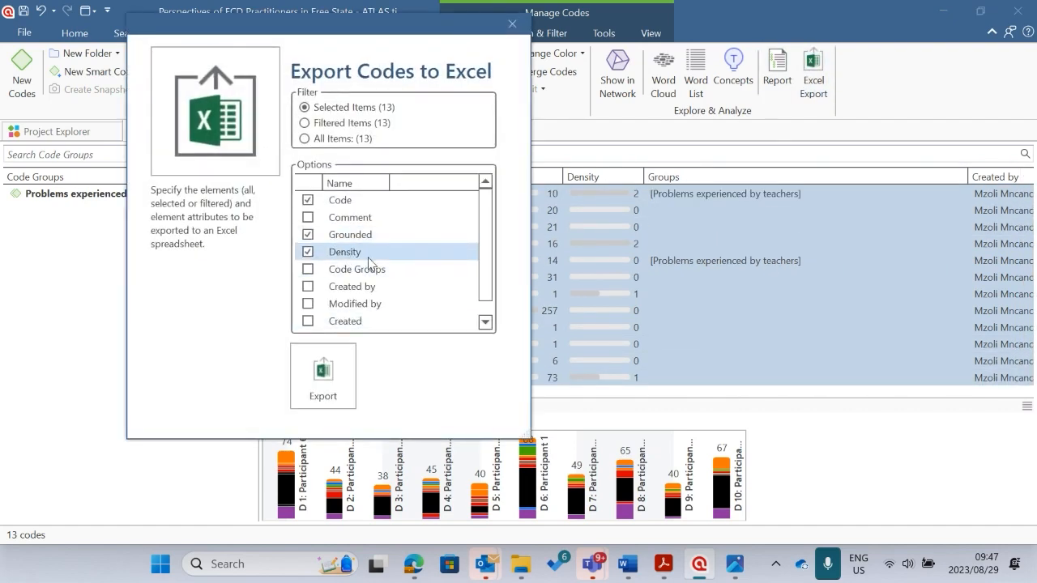
scroll(334, 274, down, 1)
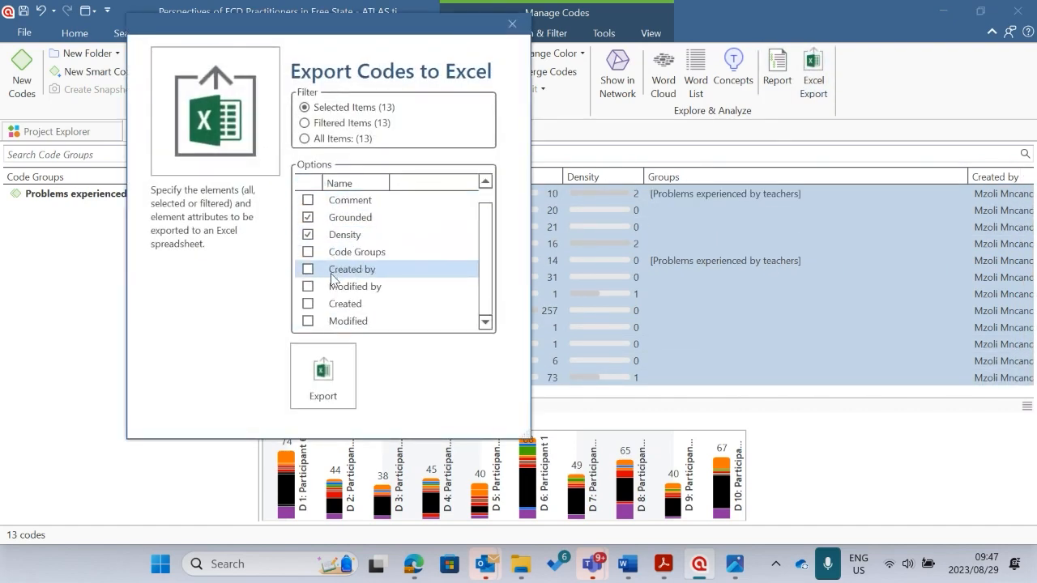
scroll(328, 259, up, 1)
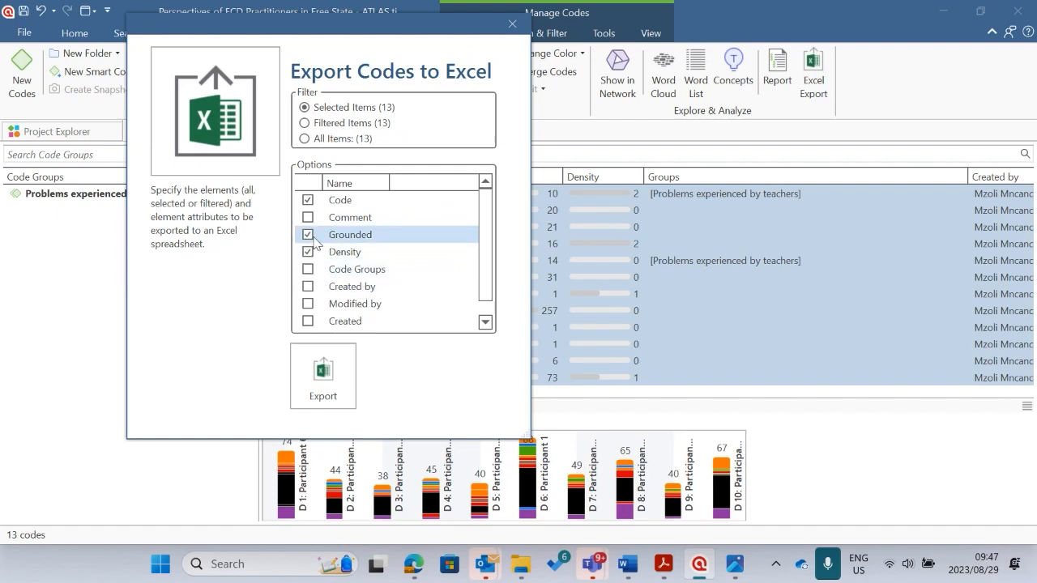
scroll(348, 235, down, 1)
click(323, 379)
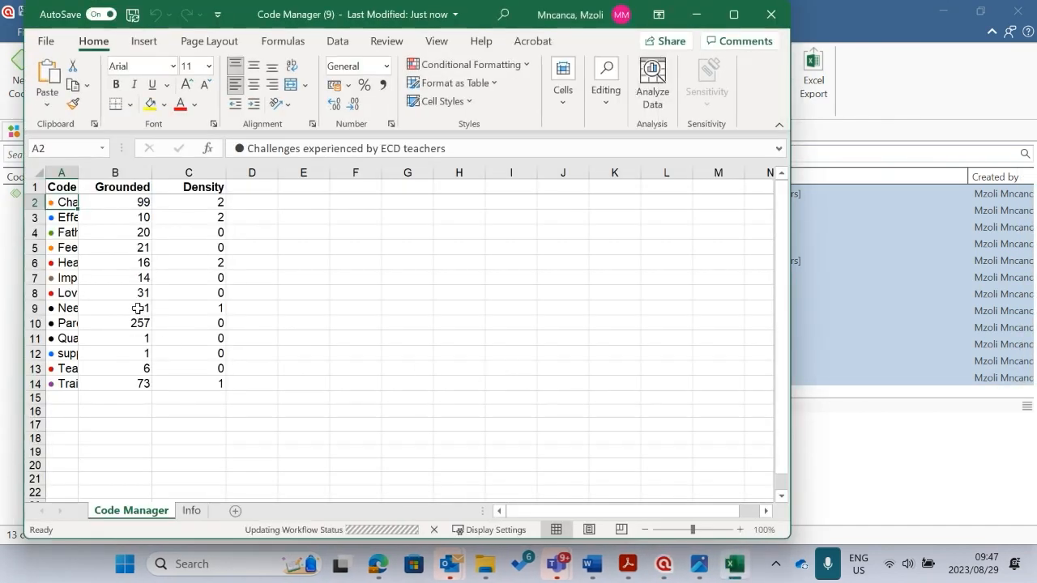
drag(79, 174, 309, 174)
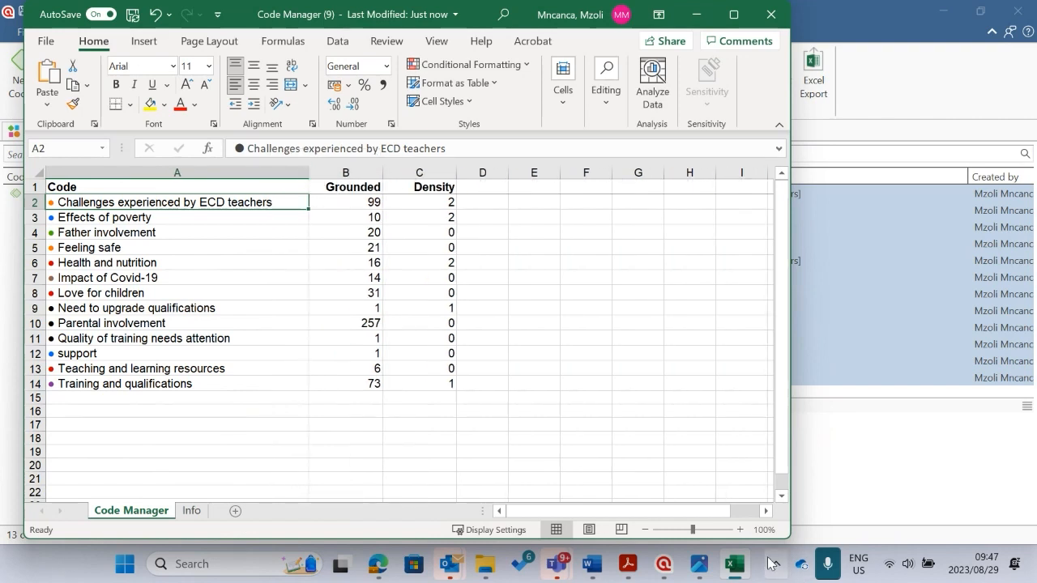
Switch to the PhD thesis PDF in Acrobat and locate Figure 5.4, the Excel export of the first 20 initial codes.
mouse_move(634, 568)
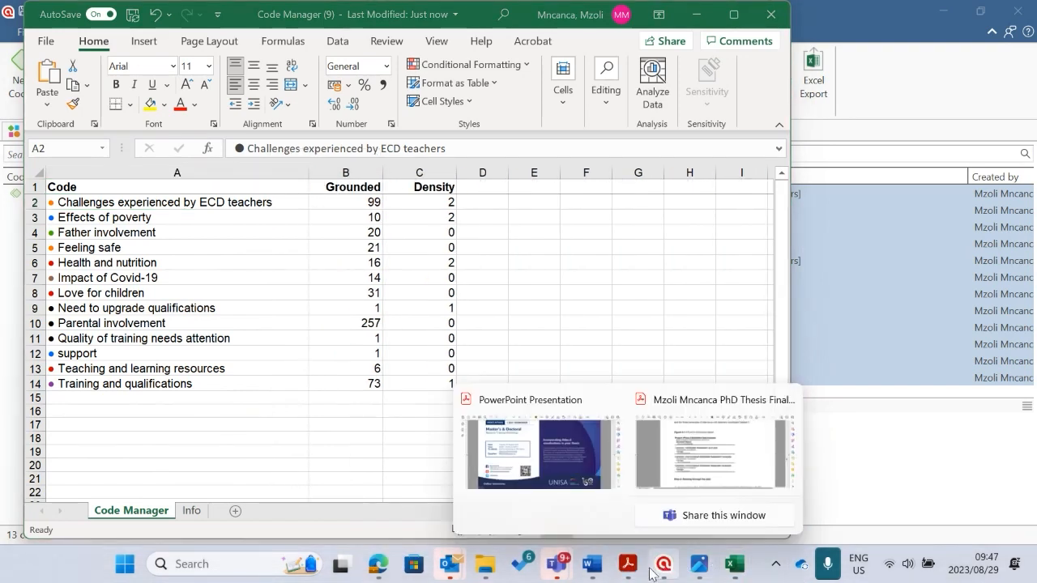
click(705, 458)
scroll(519, 232, down, 15)
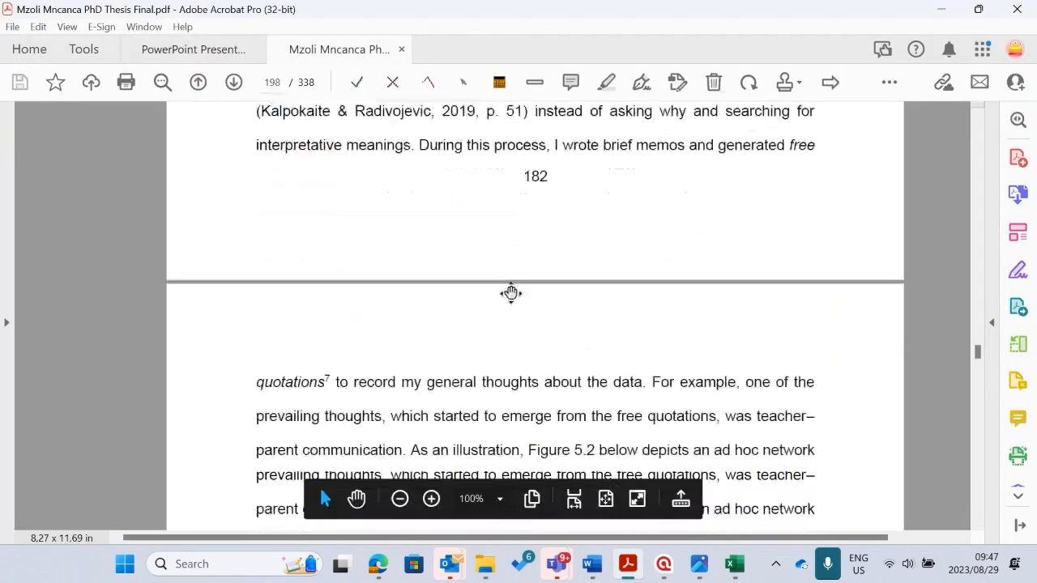
scroll(530, 333, down, 20)
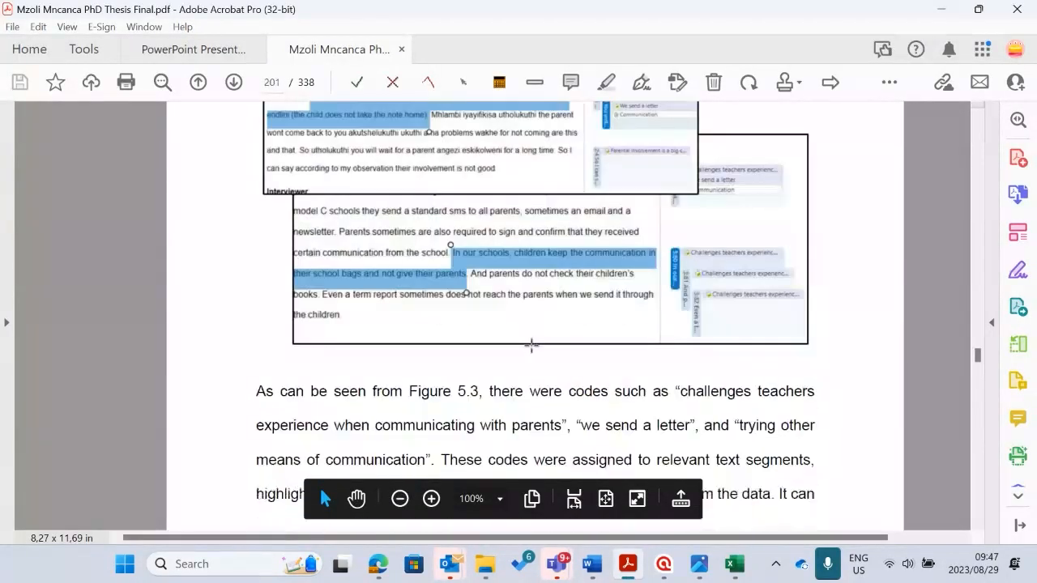
scroll(531, 394, down, 10)
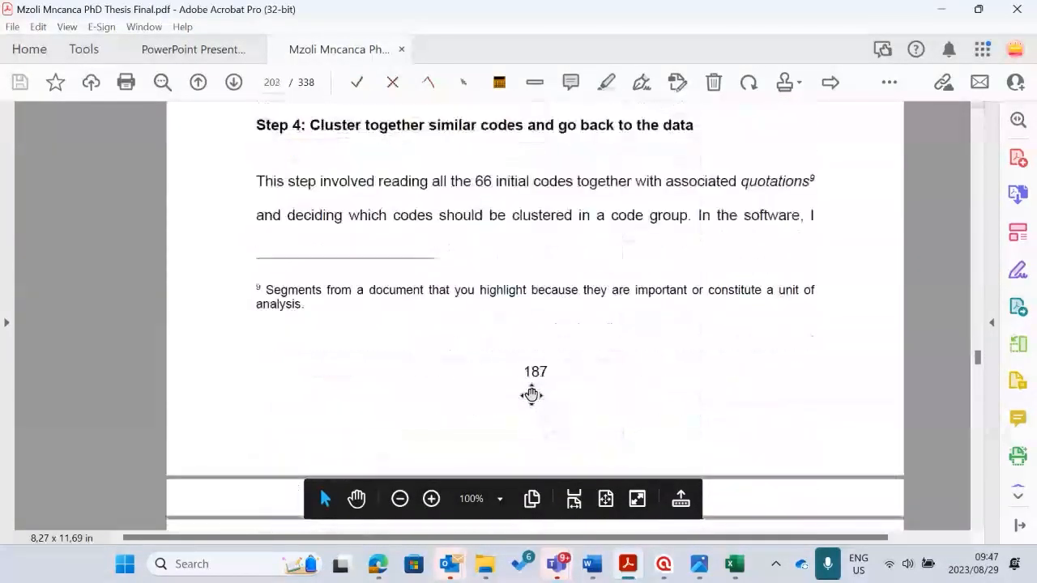
scroll(530, 395, up, 8)
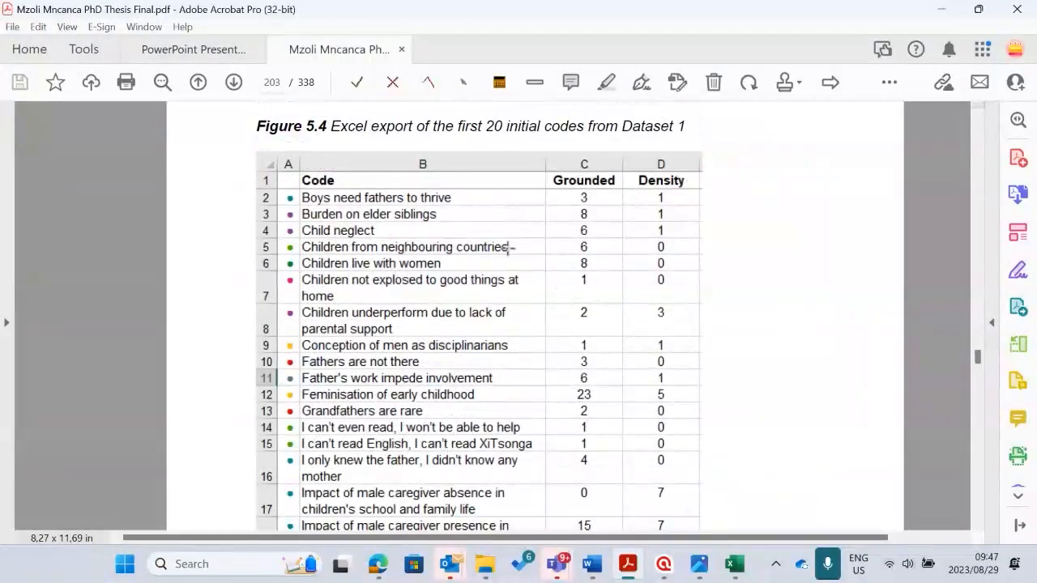
scroll(449, 308, up, 5)
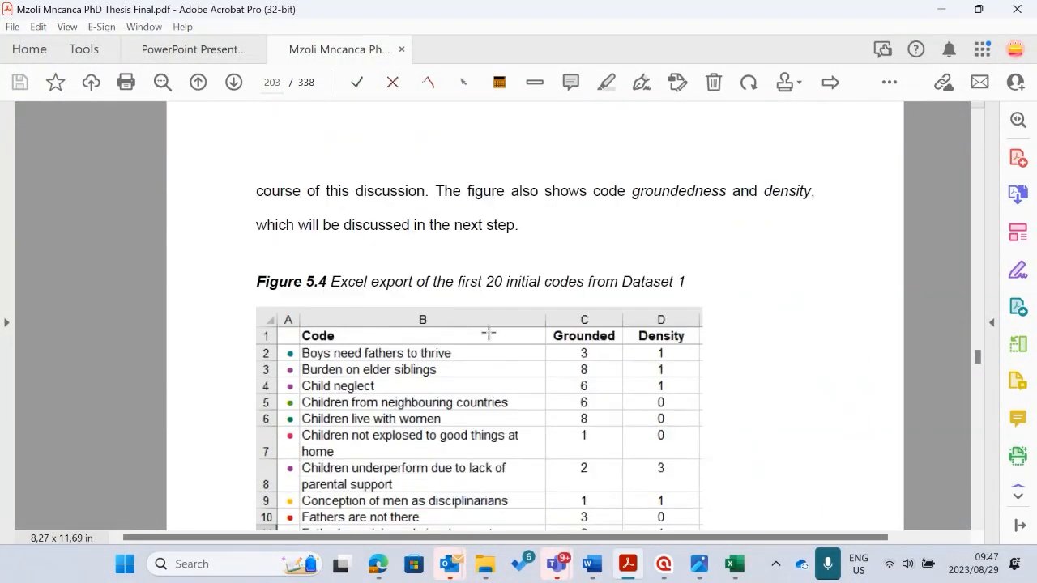
scroll(502, 348, down, 2)
scroll(497, 369, up, 2)
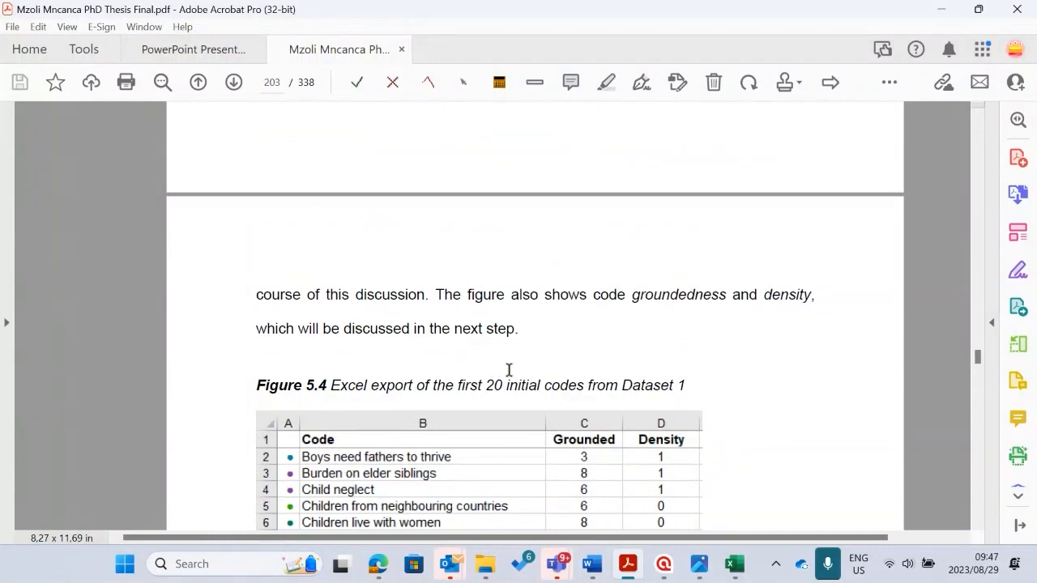
scroll(509, 369, down, 5)
scroll(555, 375, up, 9)
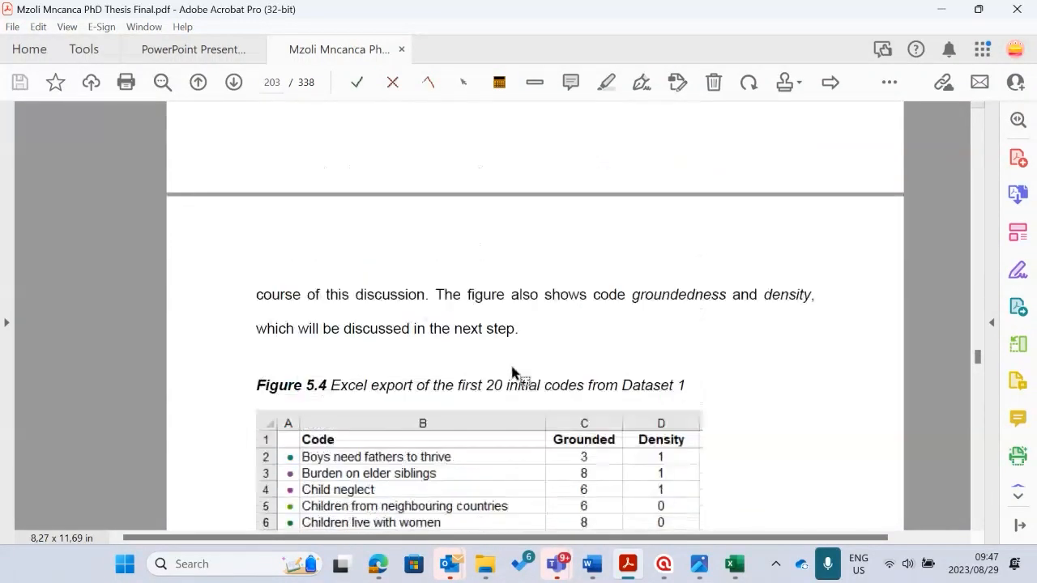
Read the thesis paragraph that introduces Figure 5.4 and examine the figure's Grounded and Density columns.
scroll(527, 357, up, 2)
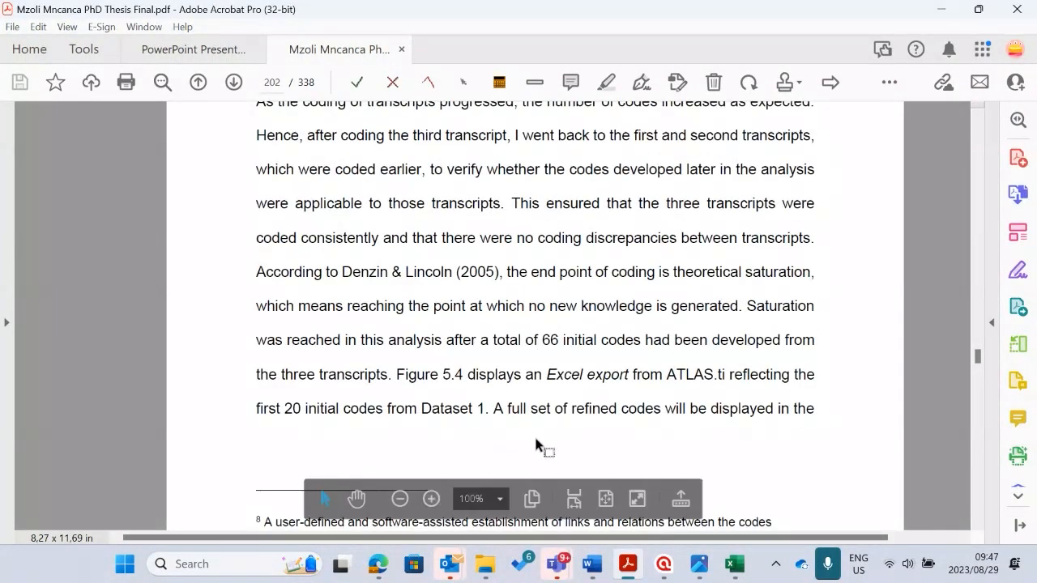
scroll(475, 377, up, 1)
scroll(504, 367, down, 2)
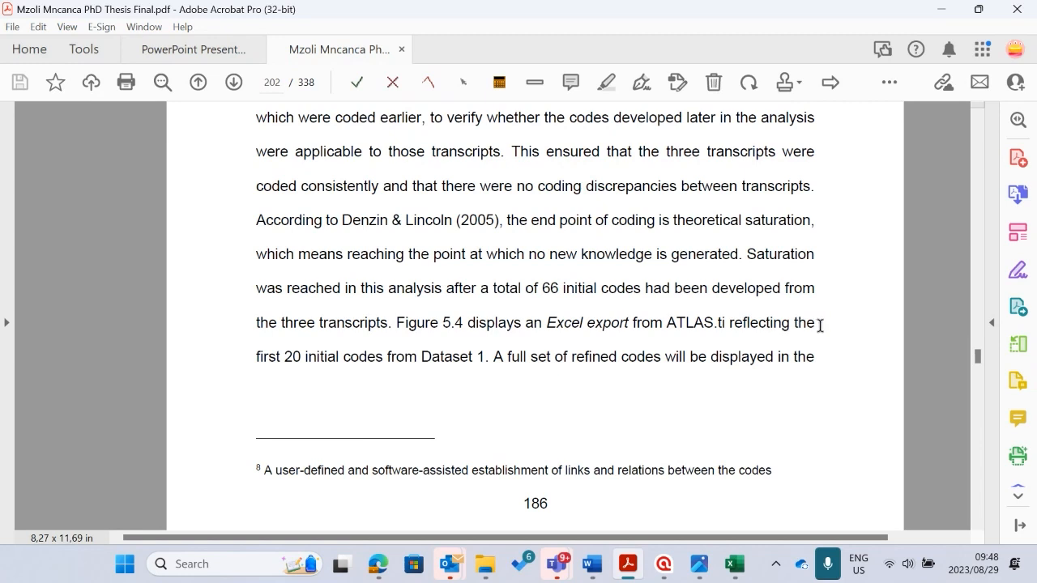
scroll(820, 325, down, 1)
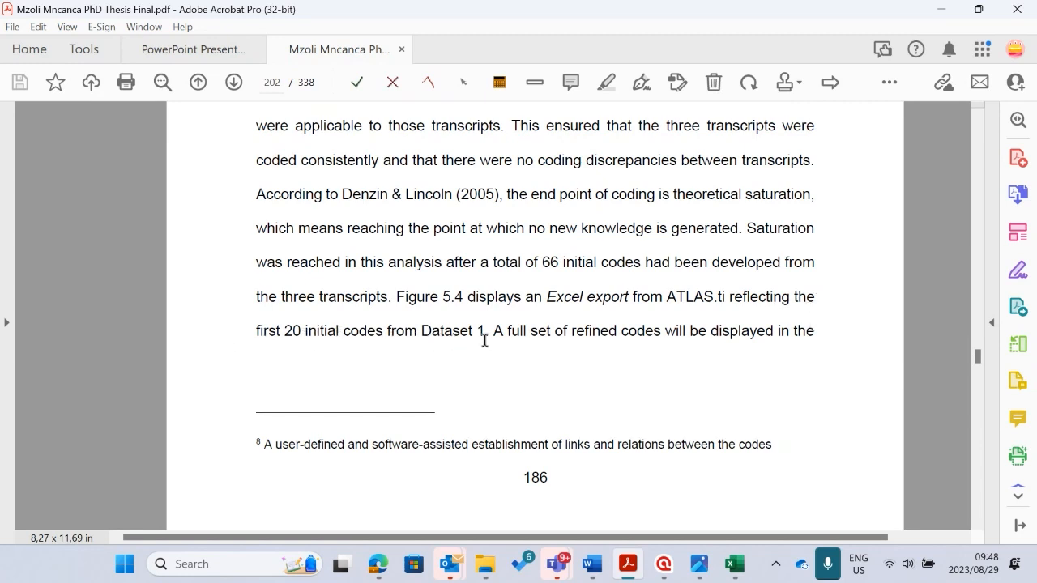
scroll(485, 340, down, 2)
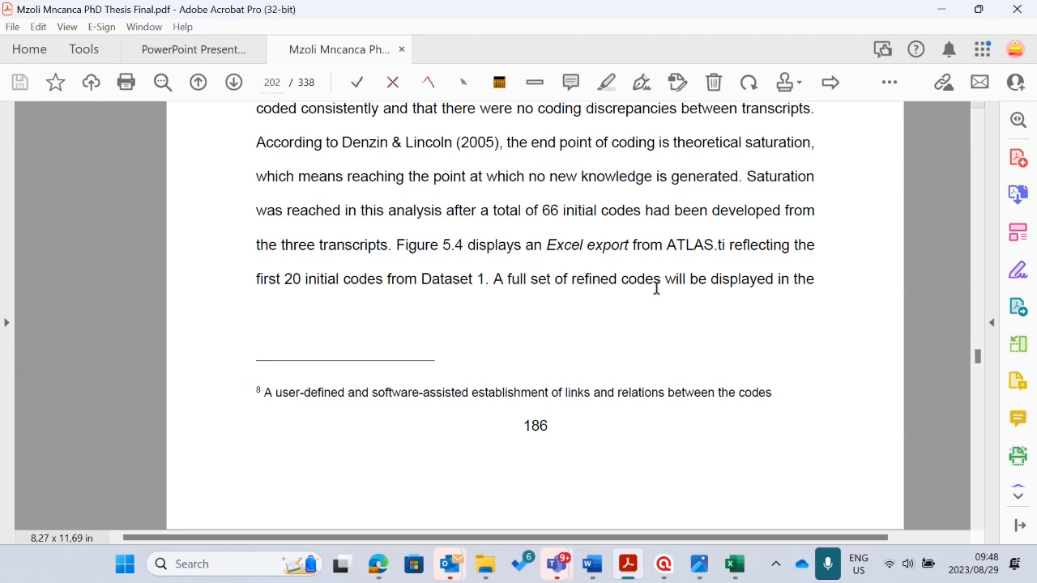
scroll(787, 311, down, 12)
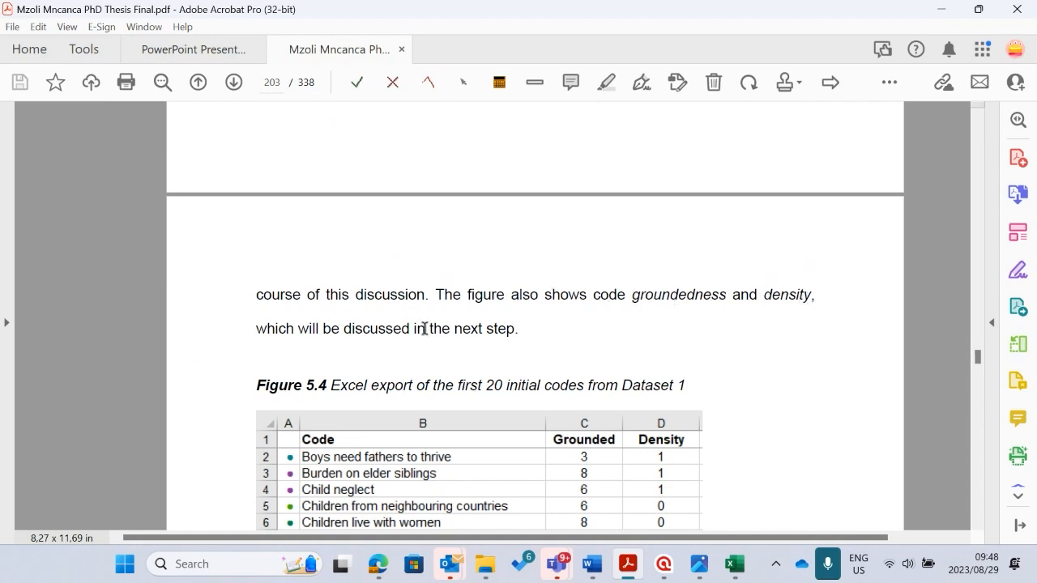
scroll(547, 354, down, 5)
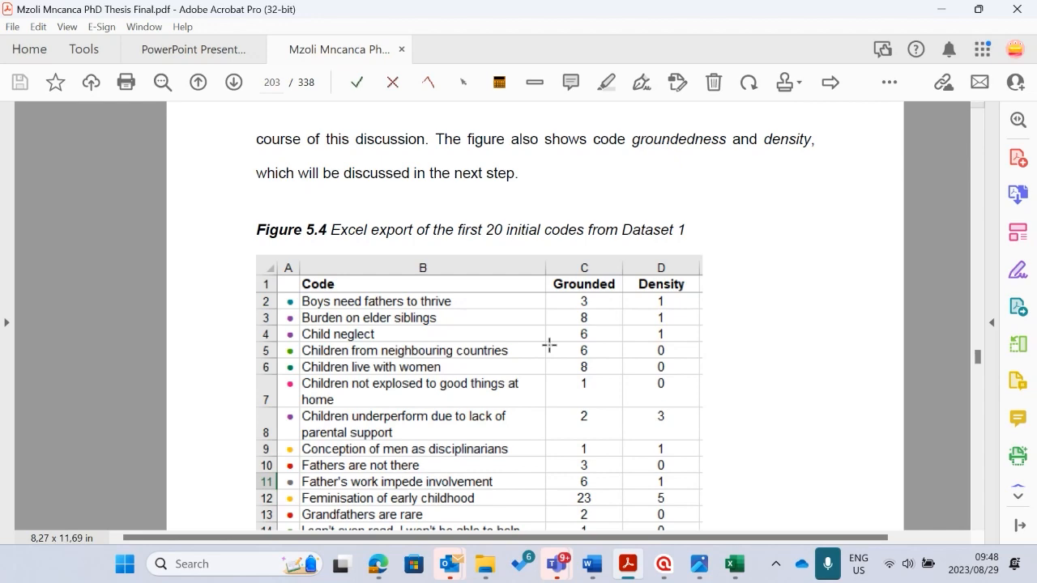
Reread the saturation passage leading into Figure 5.4, its note on groundedness and density, and the figure's full code list.
scroll(549, 346, up, 15)
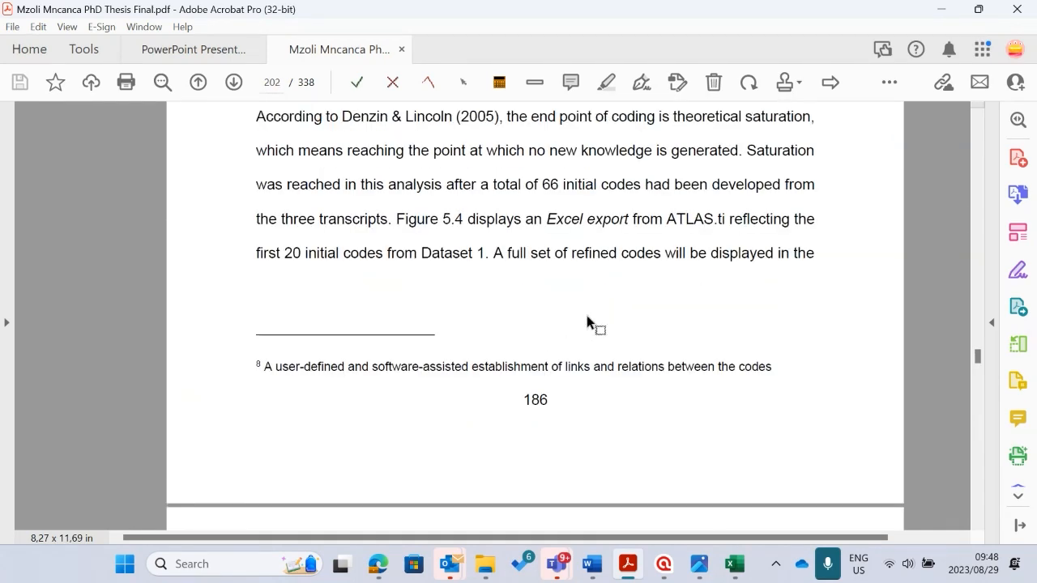
scroll(462, 400, down, 7)
scroll(477, 382, up, 10)
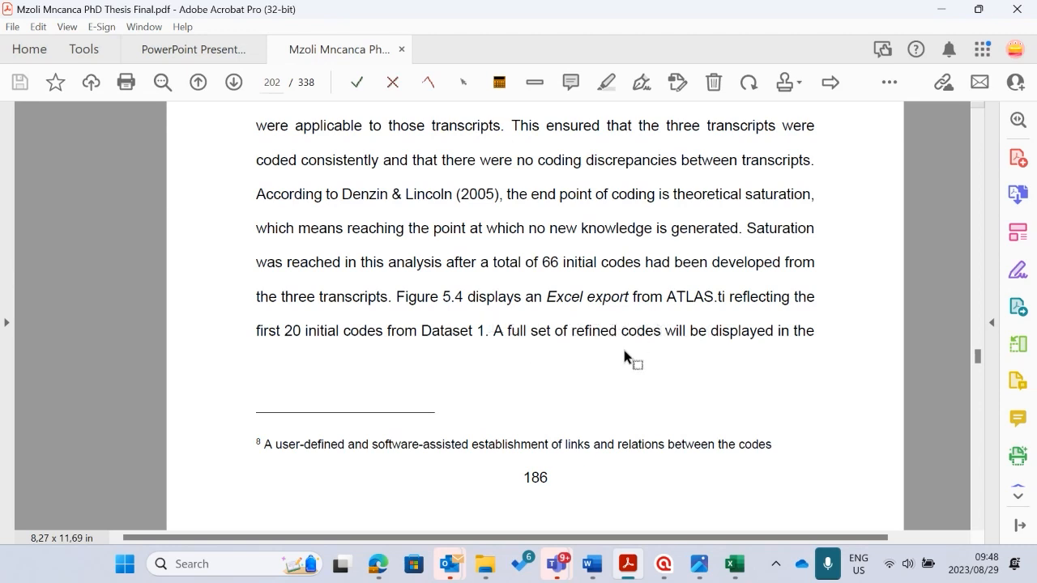
scroll(626, 356, down, 6)
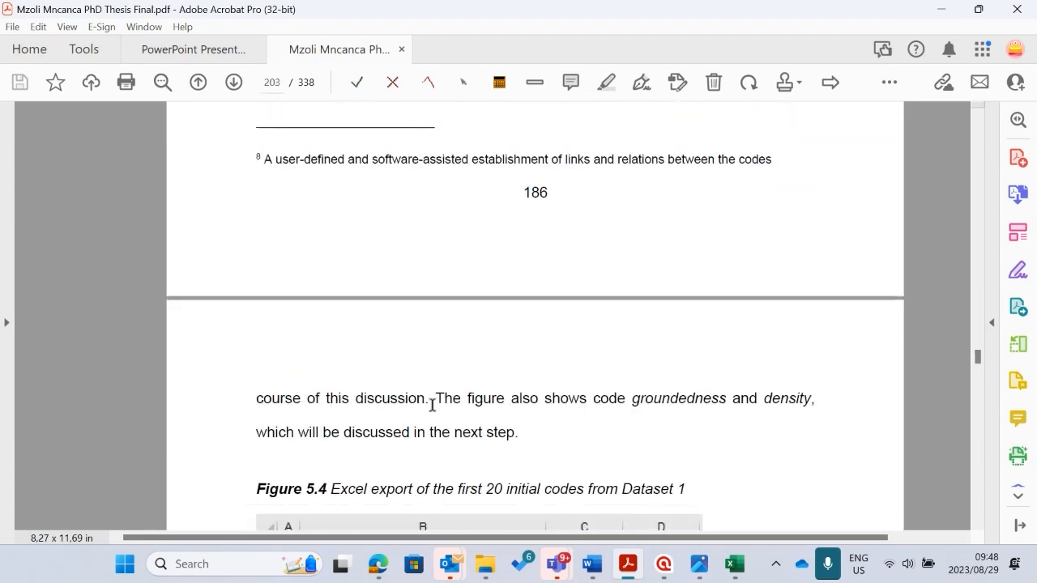
scroll(514, 394, down, 3)
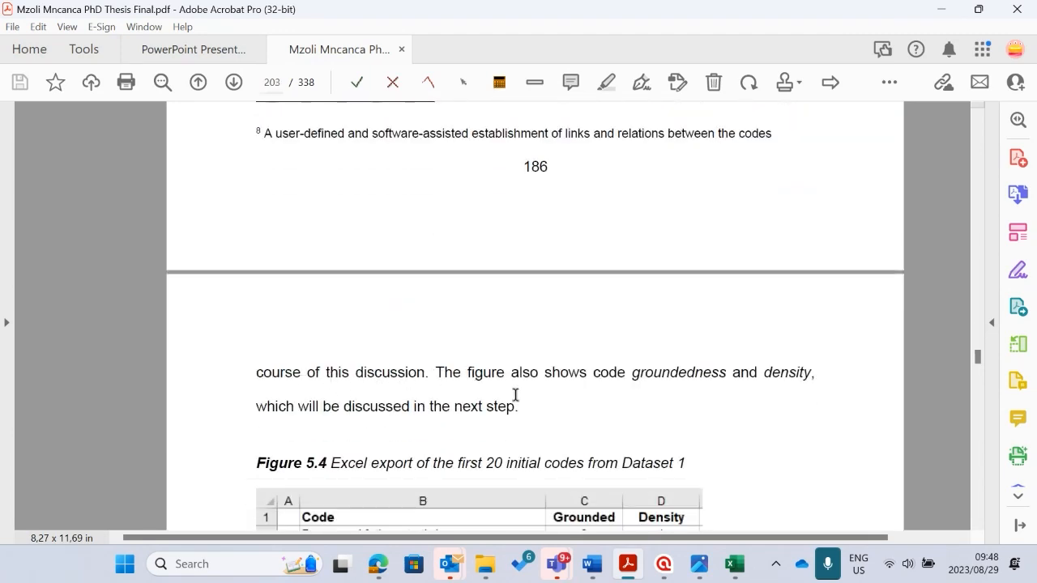
scroll(563, 525, down, 1)
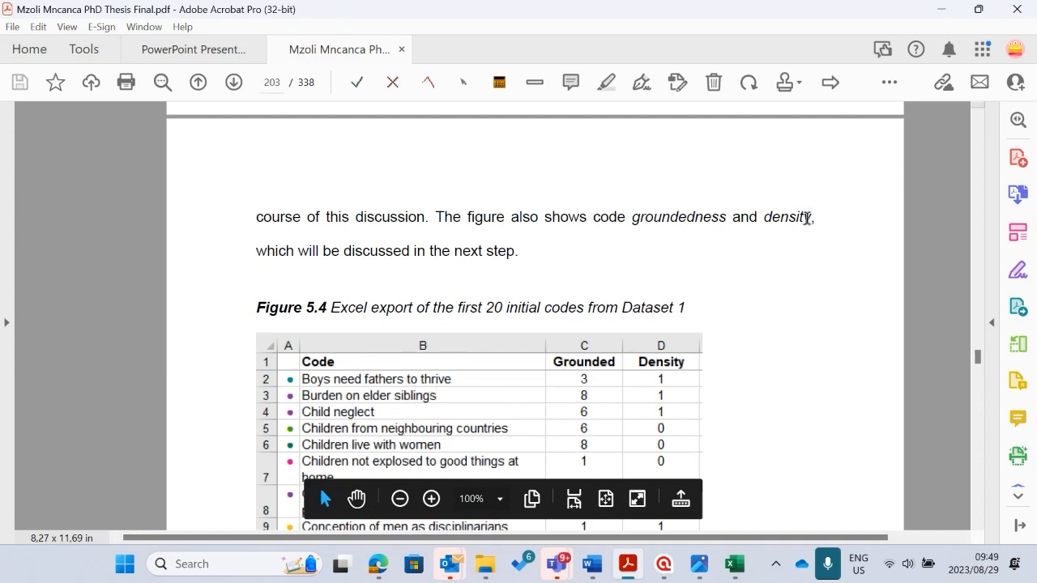
scroll(507, 378, down, 1)
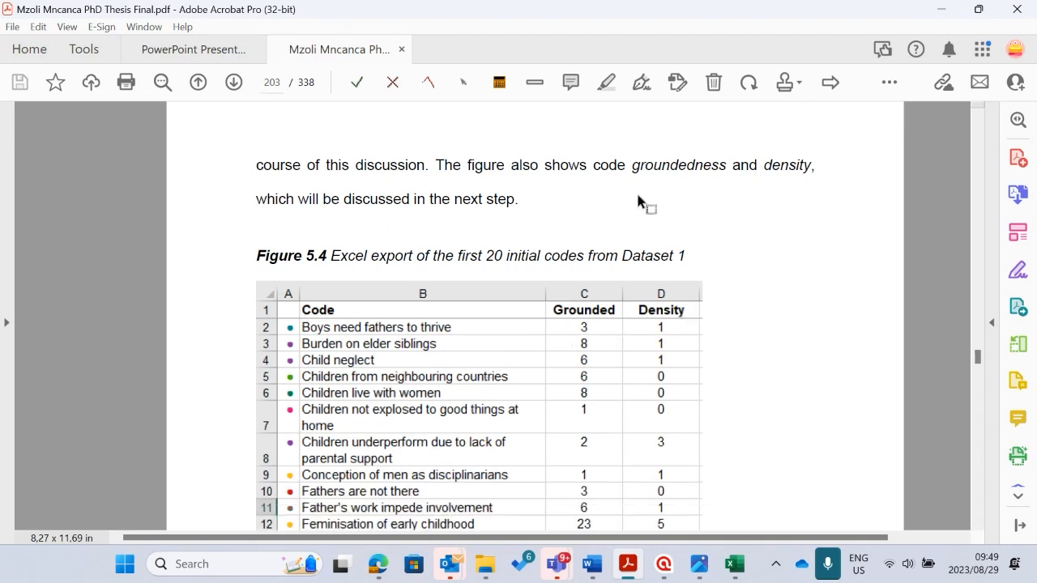
scroll(658, 363, up, 2)
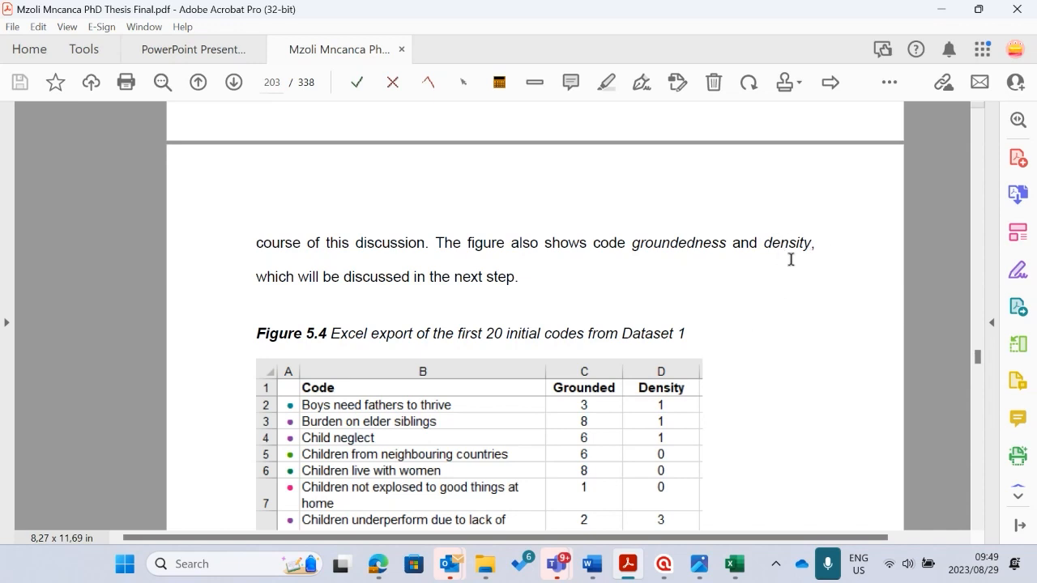
scroll(789, 257, down, 1)
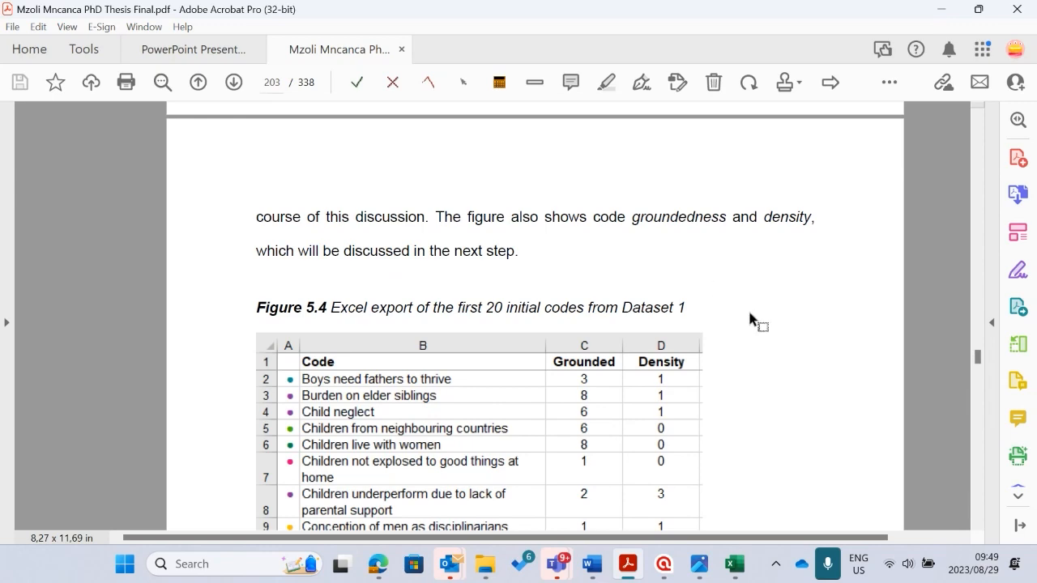
scroll(537, 257, down, 10)
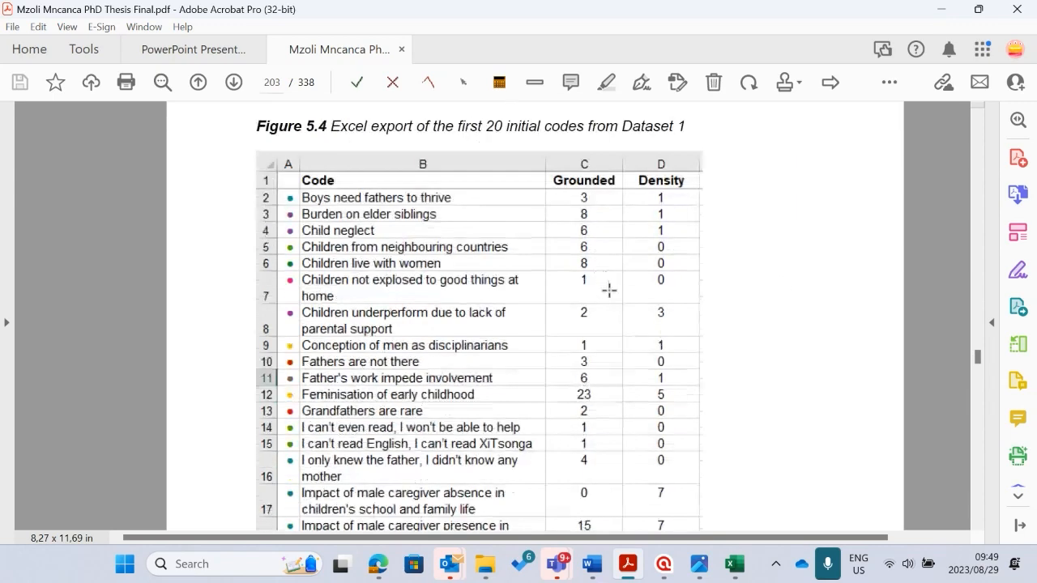
scroll(481, 303, down, 4)
scroll(491, 254, up, 10)
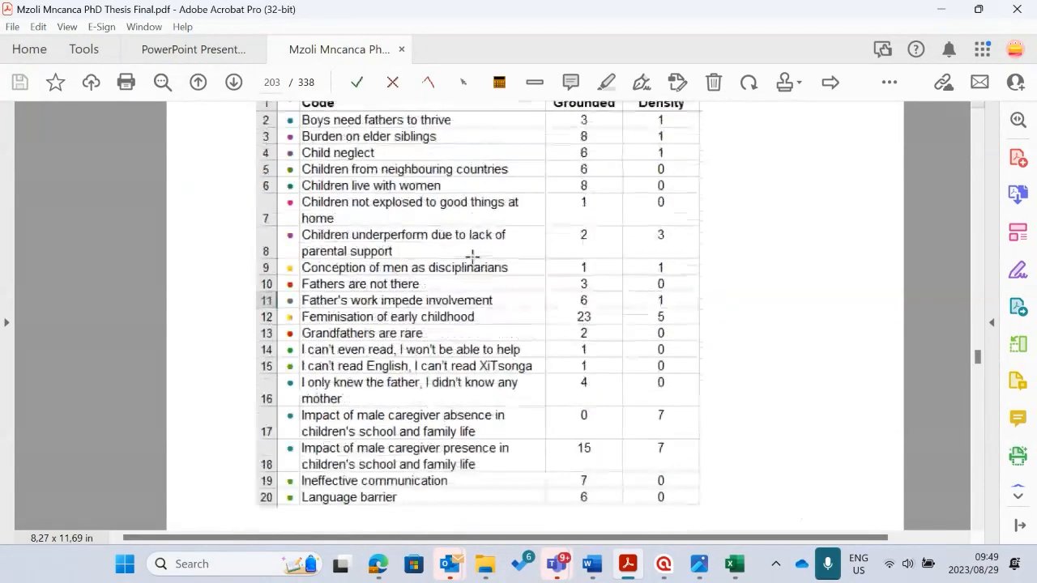
scroll(432, 280, up, 1)
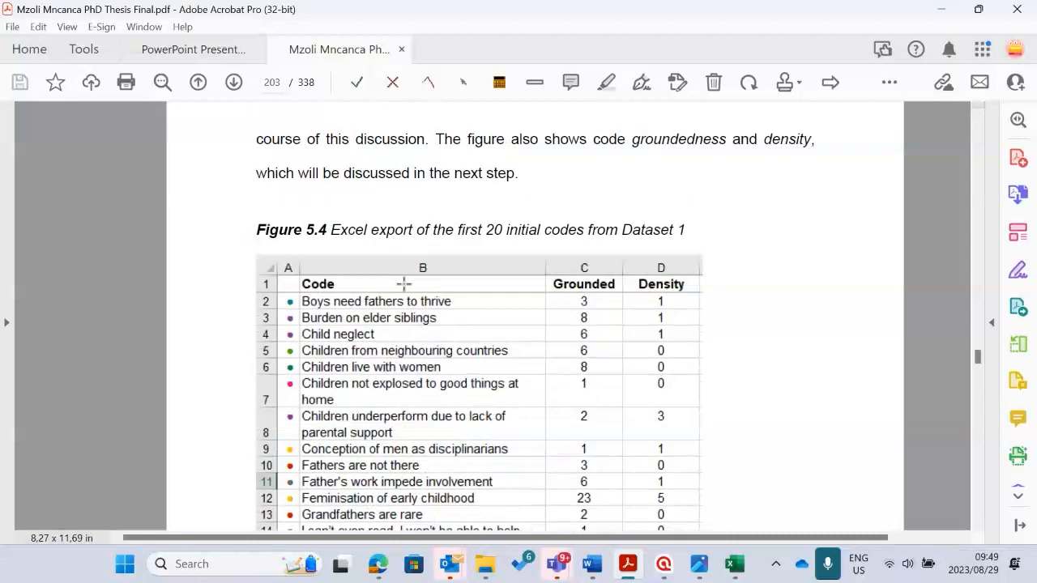
Return to the exported Code Manager workbook, maximise it, and show it in Page Break Preview at 120% zoom.
click(931, 9)
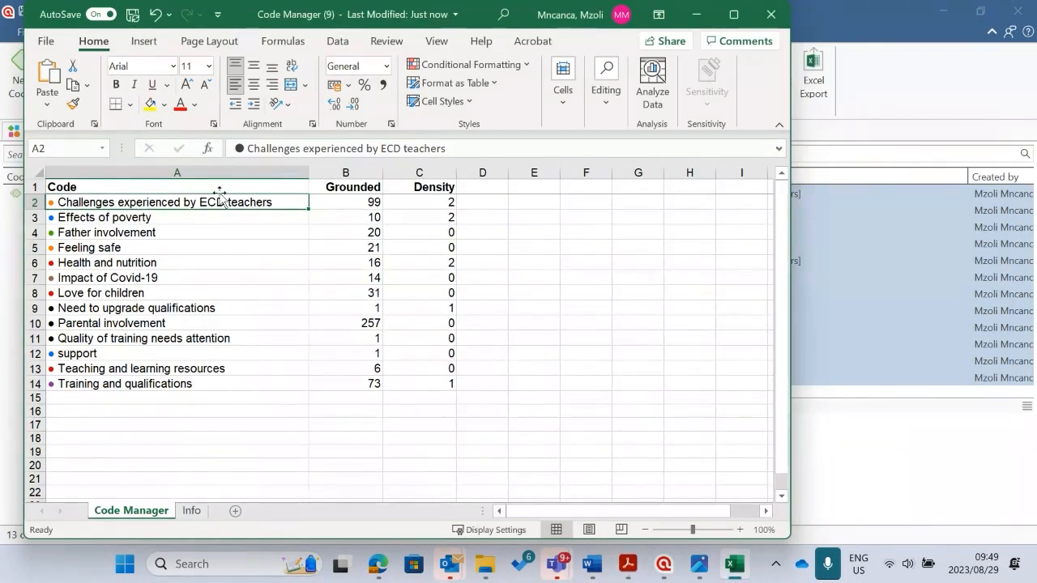
click(734, 13)
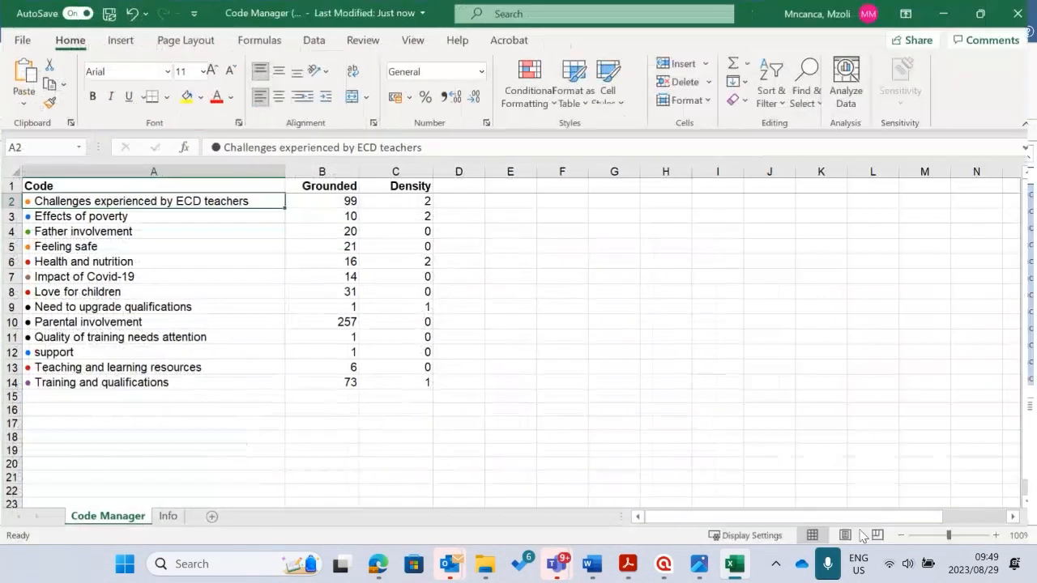
click(876, 536)
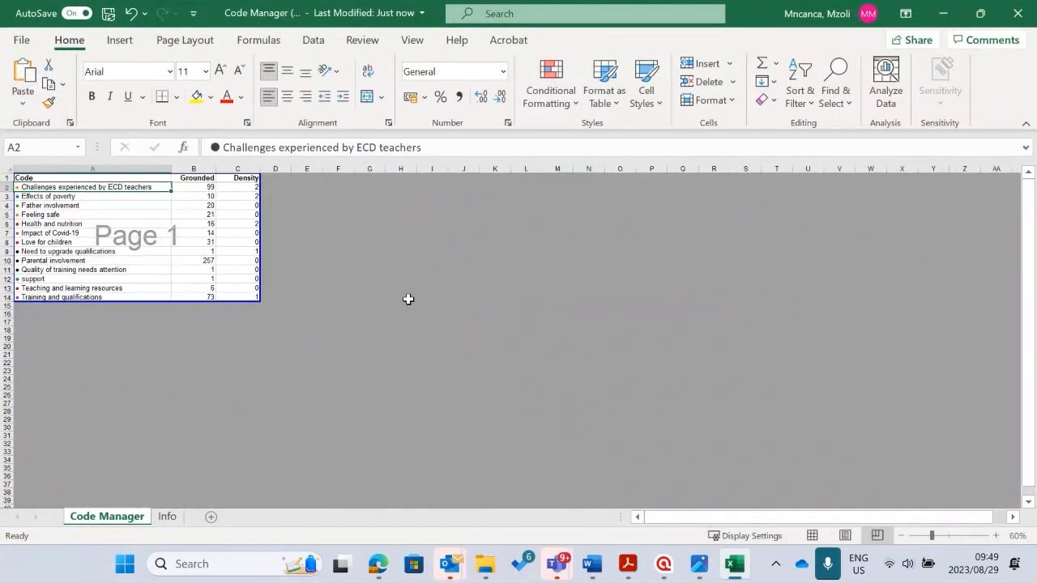
click(995, 536)
click(996, 535)
click(996, 536)
click(996, 536)
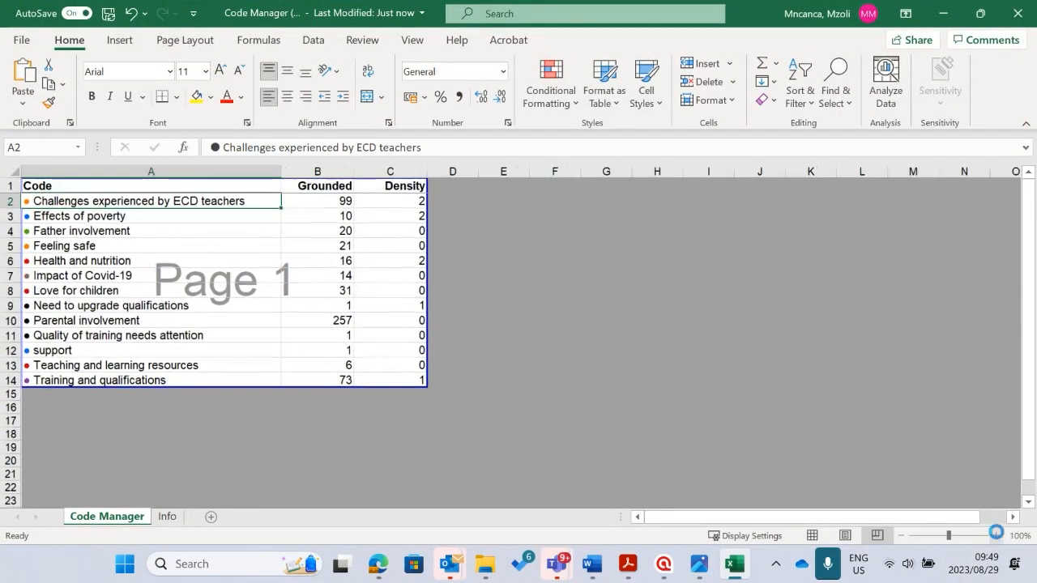
click(996, 535)
click(996, 536)
Copy the whole code table, including the Code, Grounded and Density headers, from A1 through C14.
click(62, 191)
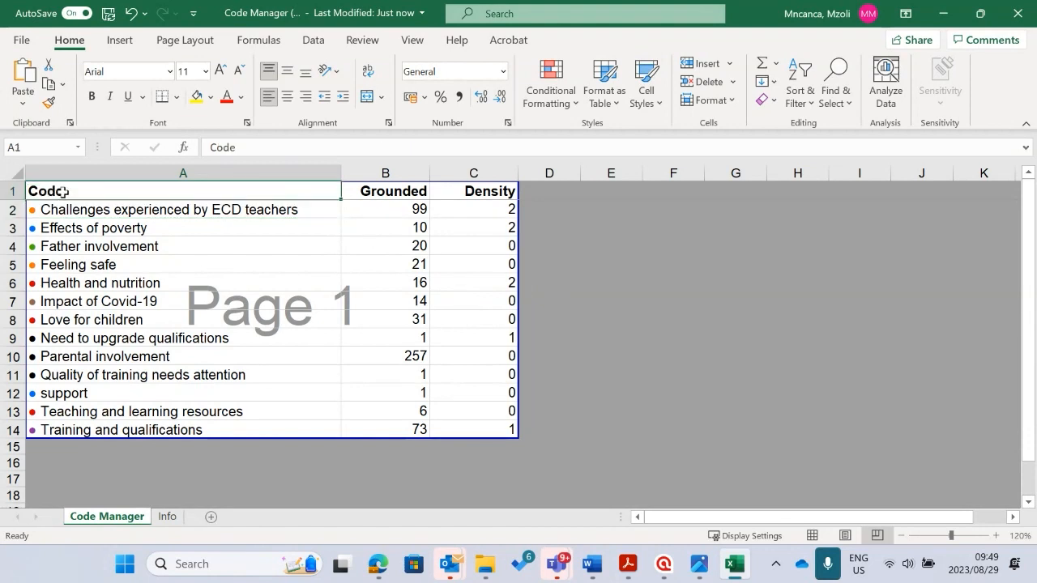
drag(62, 191, 470, 430)
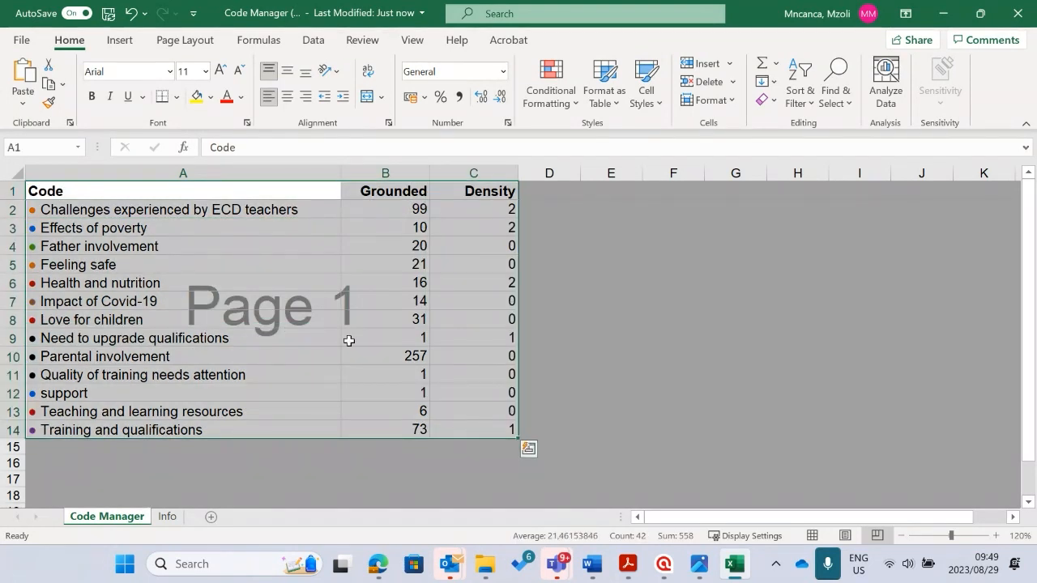
right_click(243, 250)
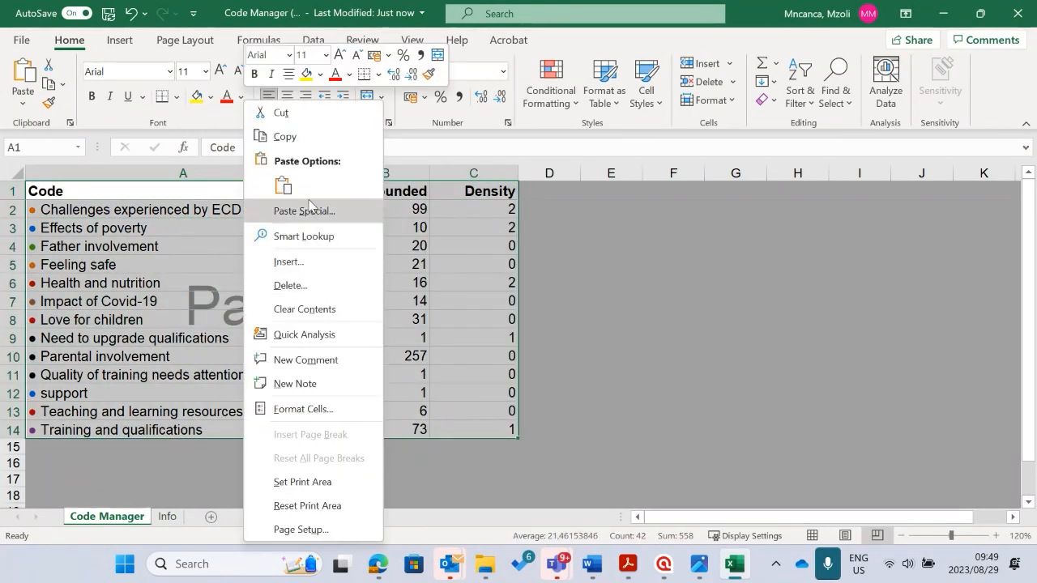
click(288, 136)
Switch to Word, create a blank document and paste the copied code table as a picture.
mouse_move(592, 564)
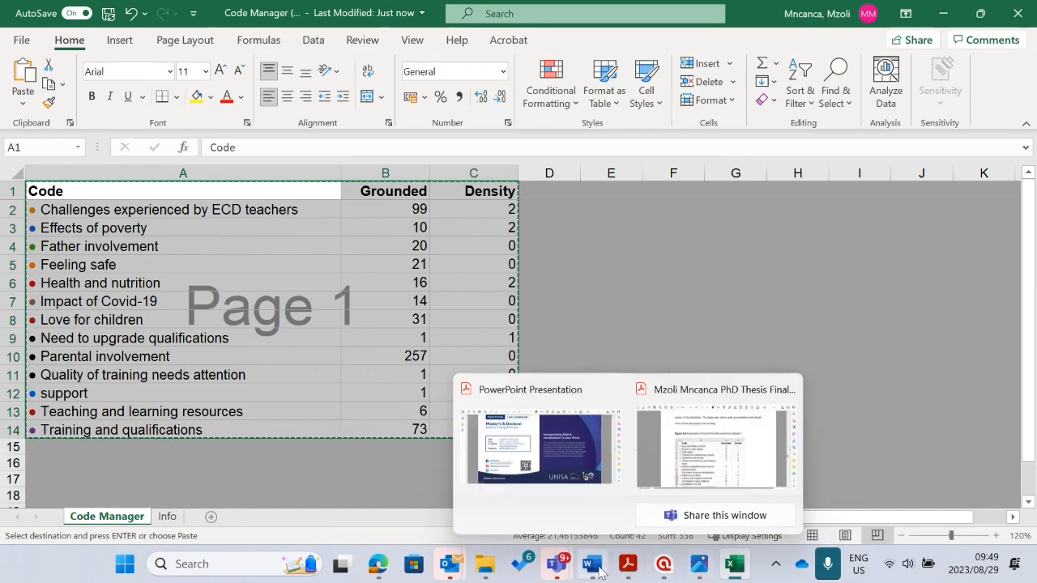
click(667, 424)
key(ctrl+n)
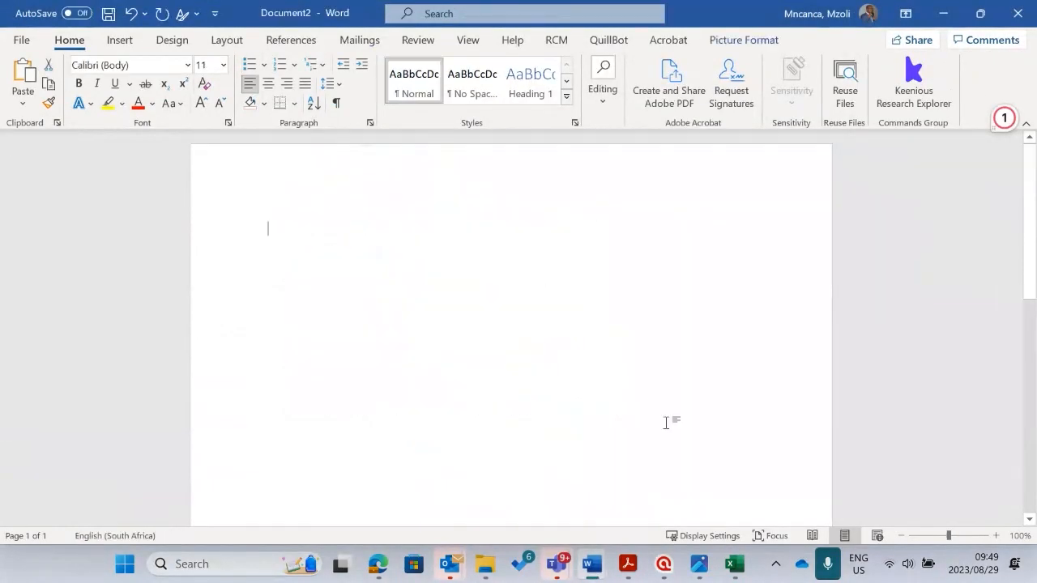
right_click(297, 235)
click(431, 320)
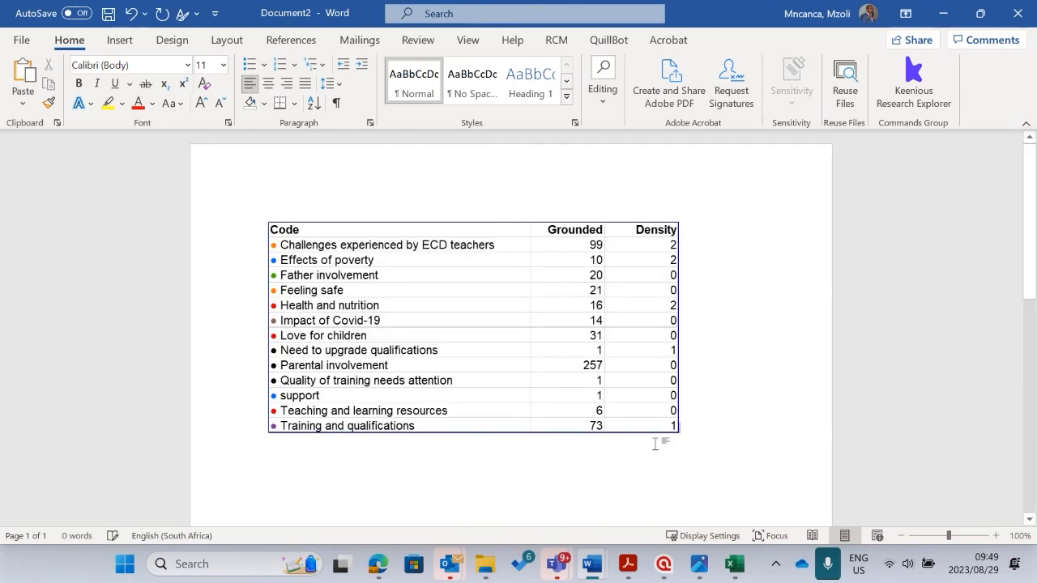
Insert the caption "Table 1 Excel export of 13 codes" above the pasted picture, using the Table label.
right_click(386, 305)
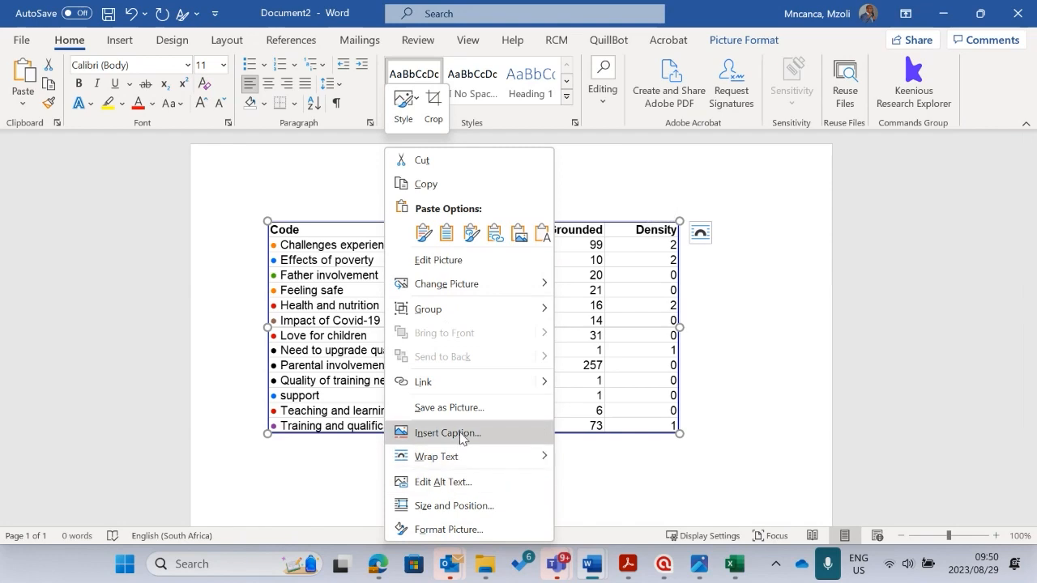
click(463, 433)
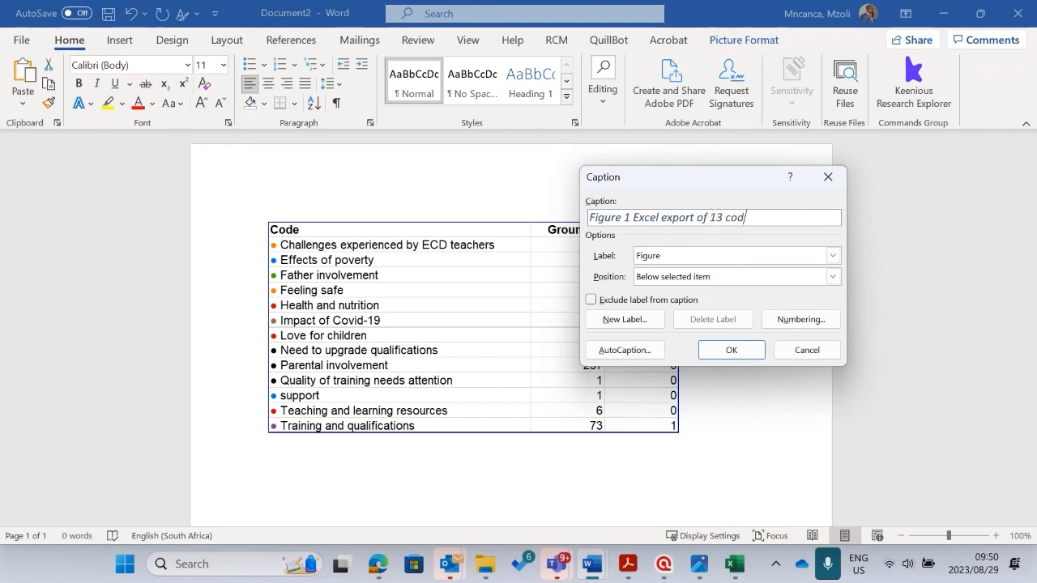
click(721, 280)
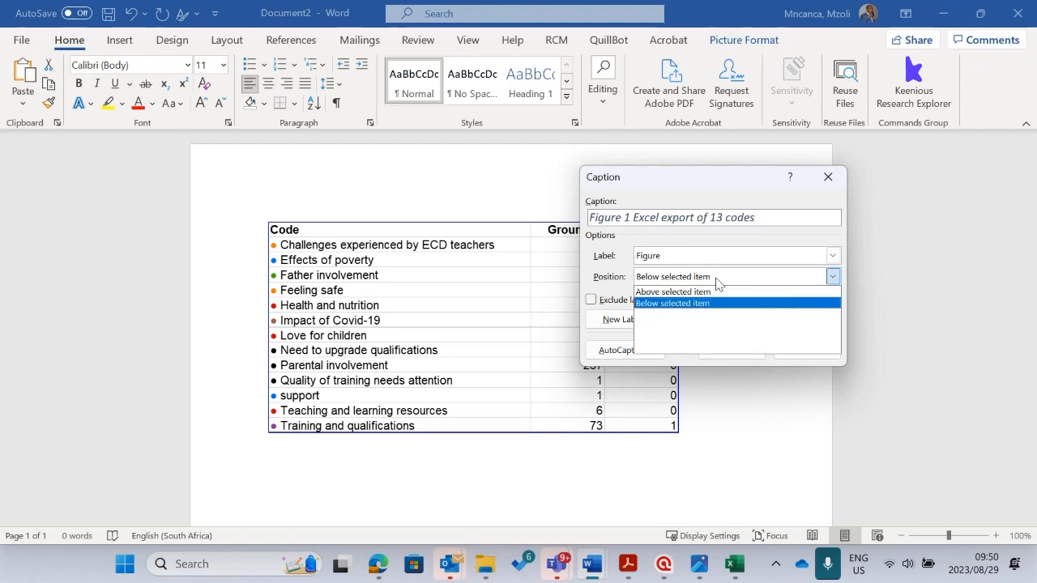
click(705, 292)
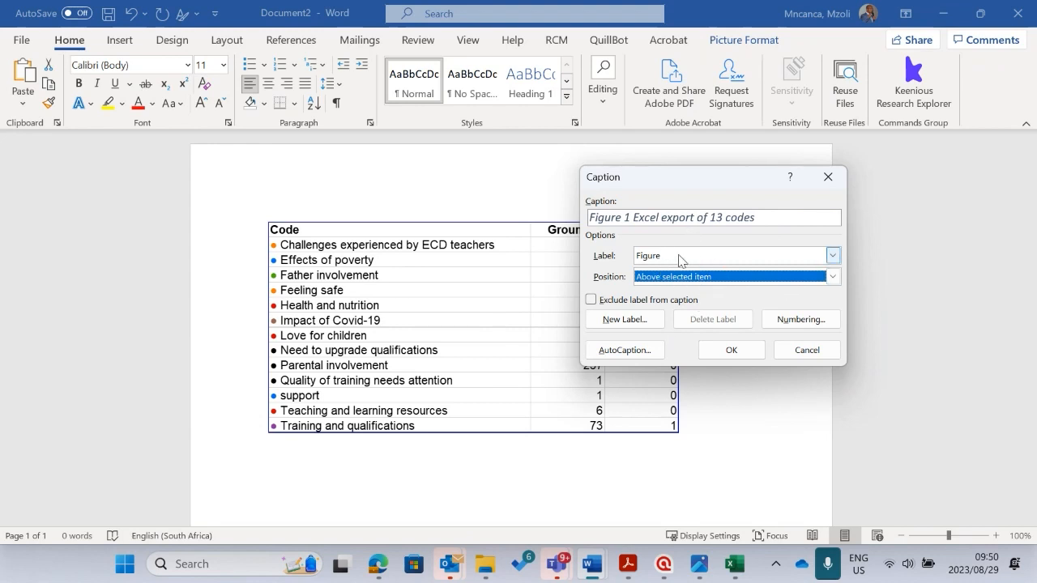
click(767, 258)
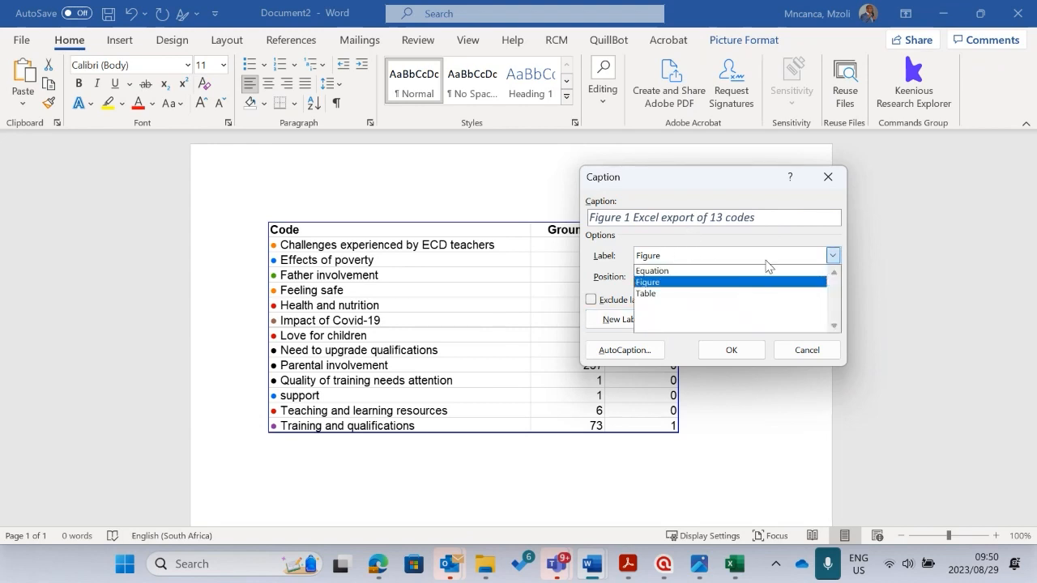
click(685, 294)
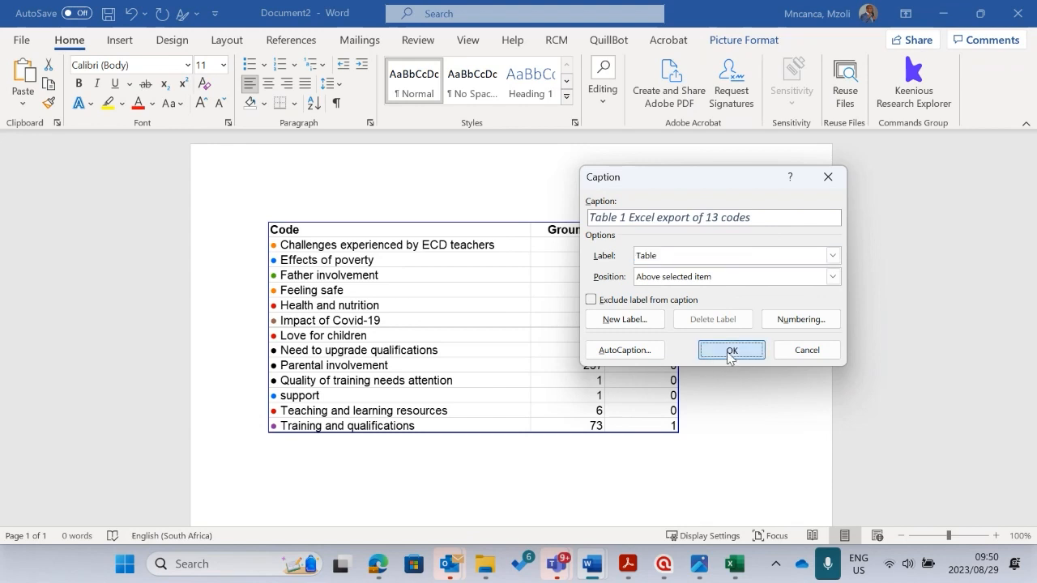
click(732, 350)
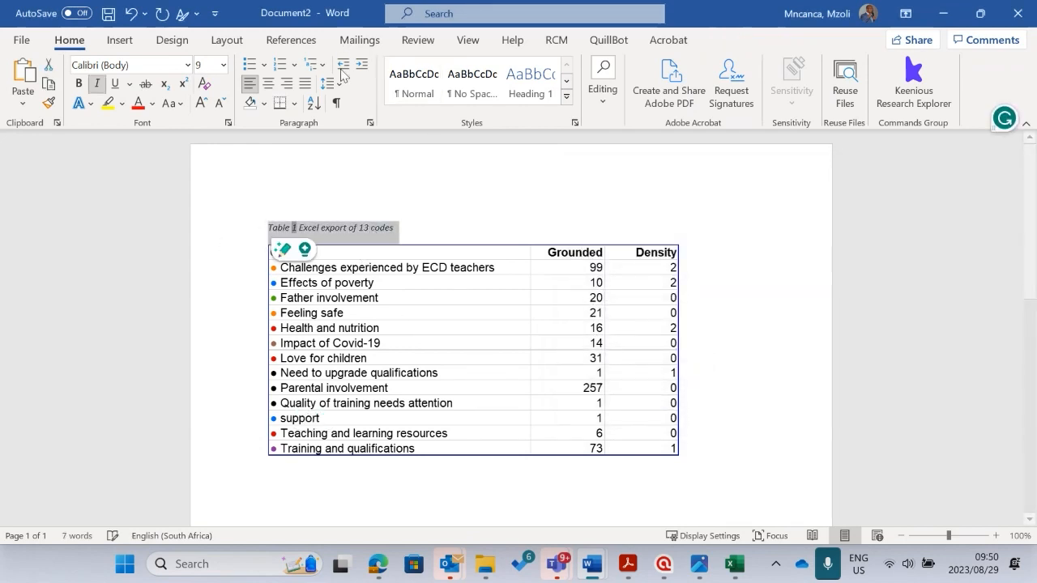
Apply the Normal style to the table caption and enlarge its font by three size increments.
click(566, 99)
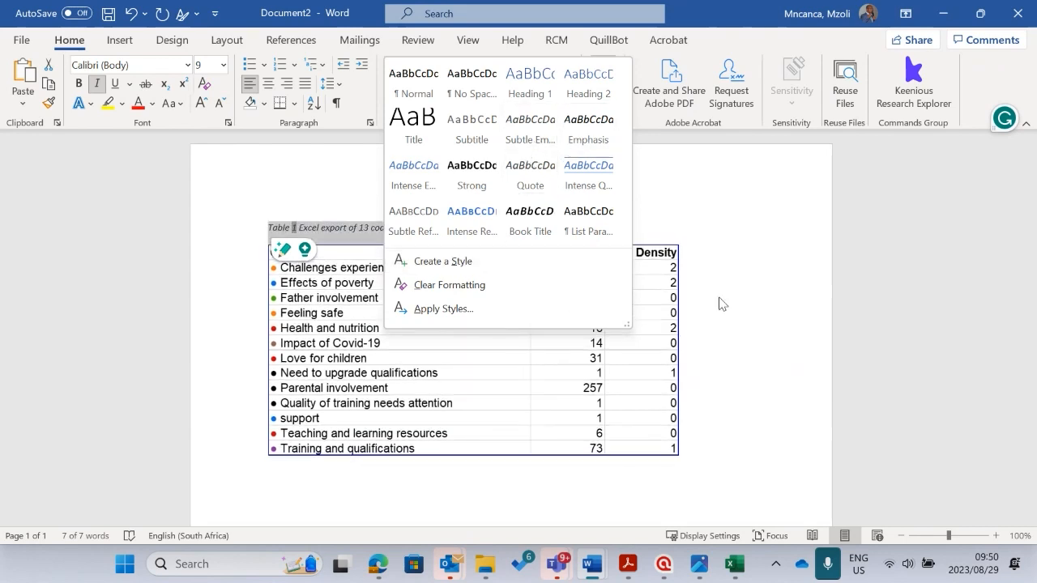
click(414, 79)
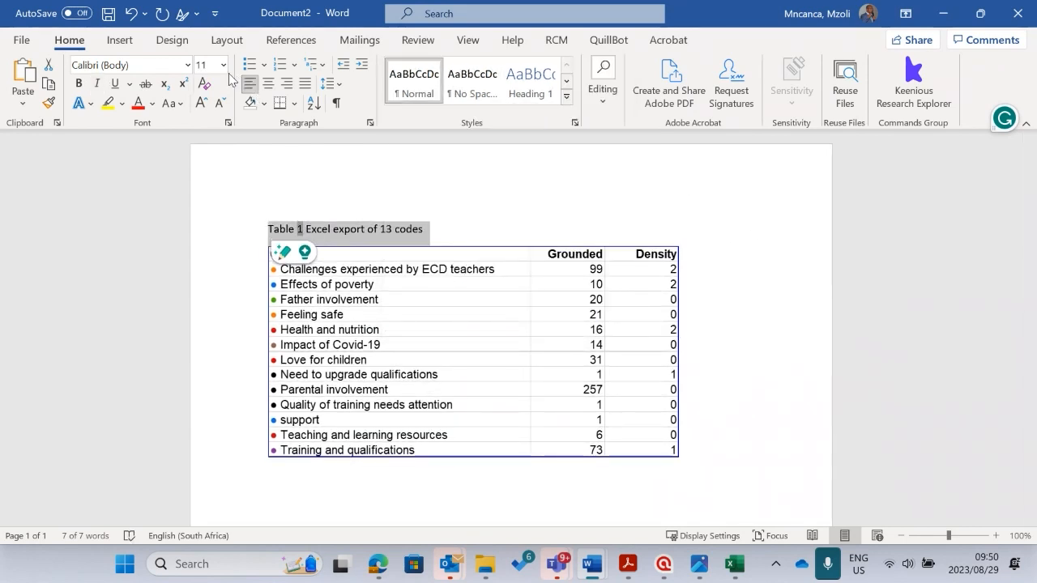
click(200, 103)
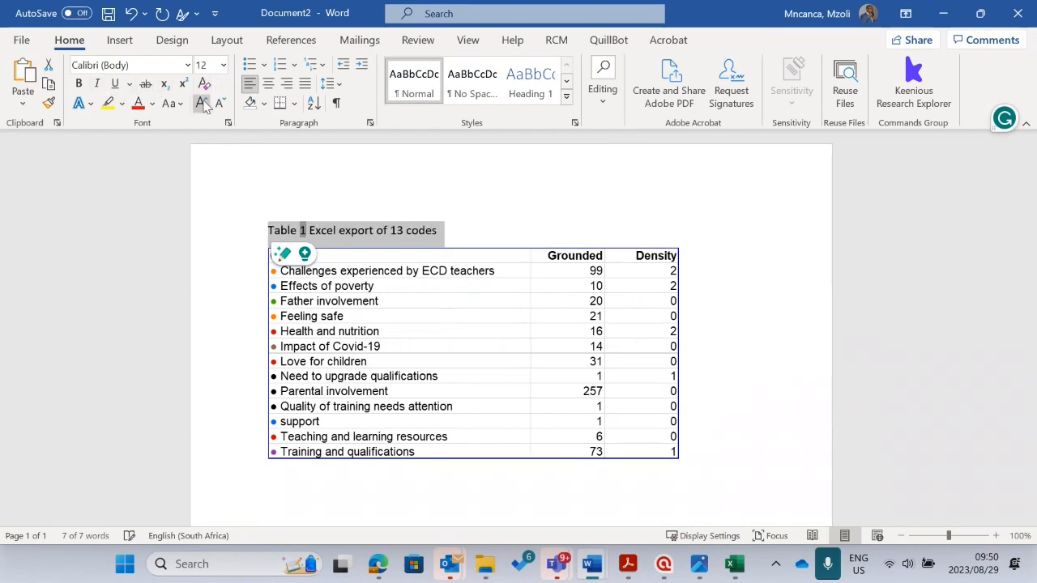
click(200, 103)
click(200, 103)
click(758, 332)
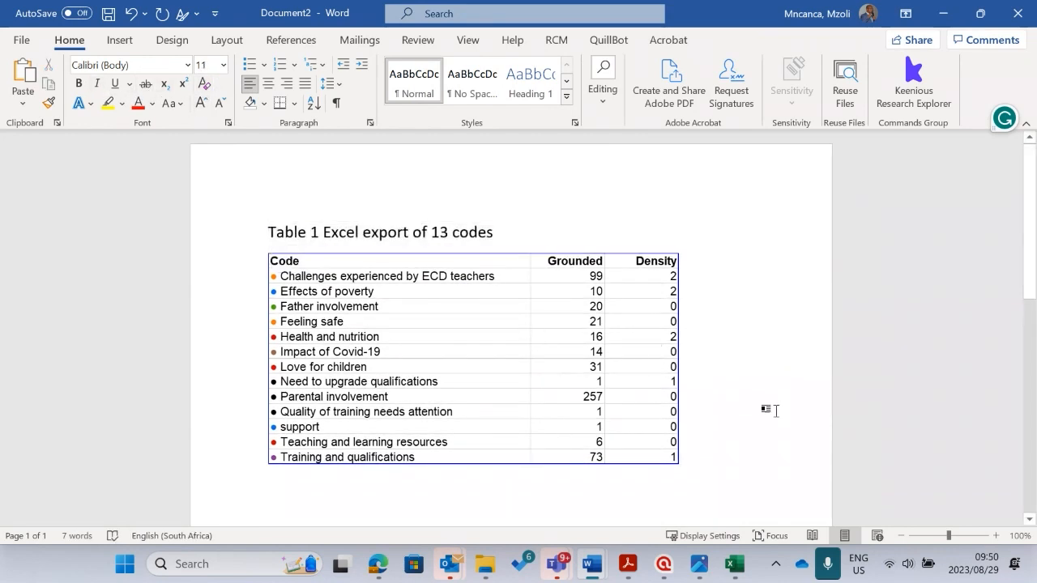
Review the captioned table picture and place the text cursor on the empty line below it.
scroll(463, 324, down, 3)
scroll(481, 348, up, 3)
scroll(484, 434, down, 3)
click(393, 397)
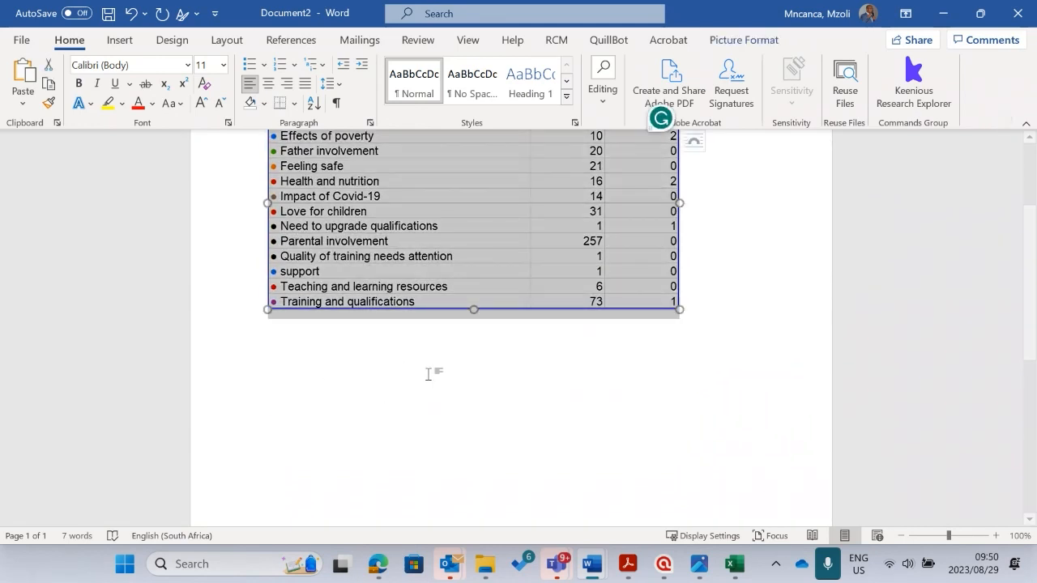
click(707, 373)
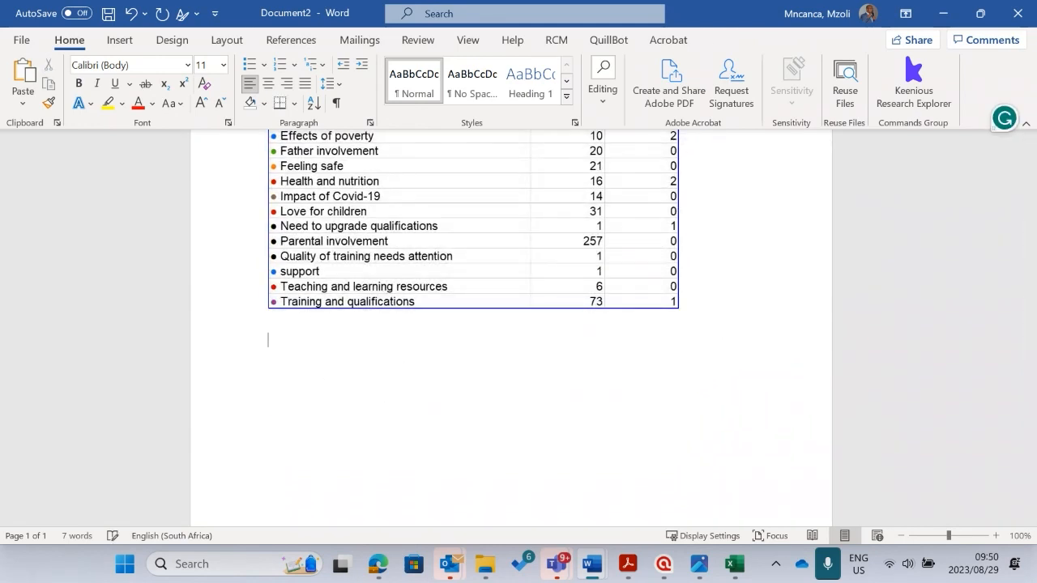
scroll(405, 340, up, 3)
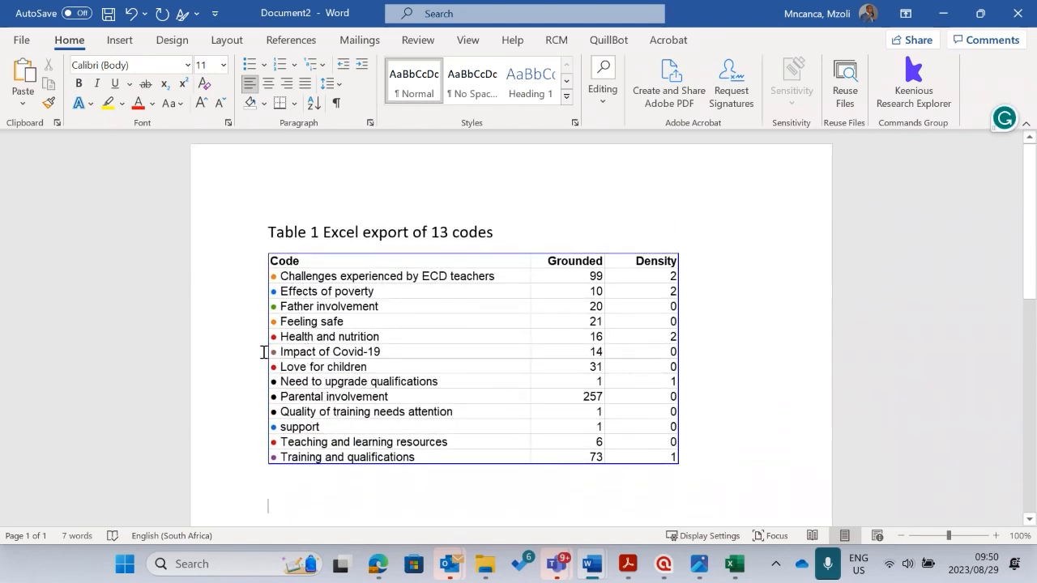
Put away the Word document and the Excel code export, and switch to the PhD thesis PDF in Acrobat.
click(945, 17)
click(944, 14)
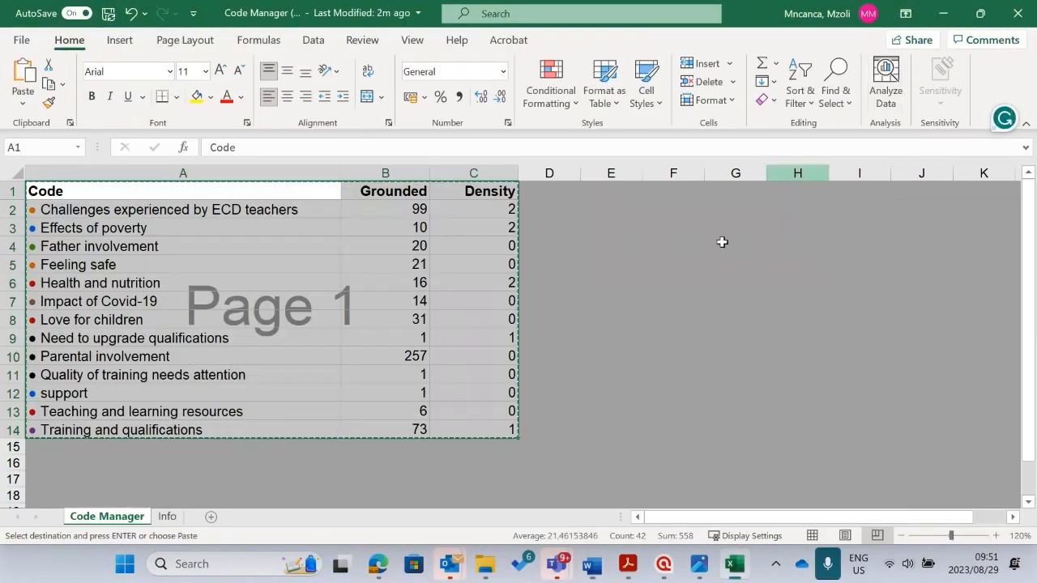
click(671, 354)
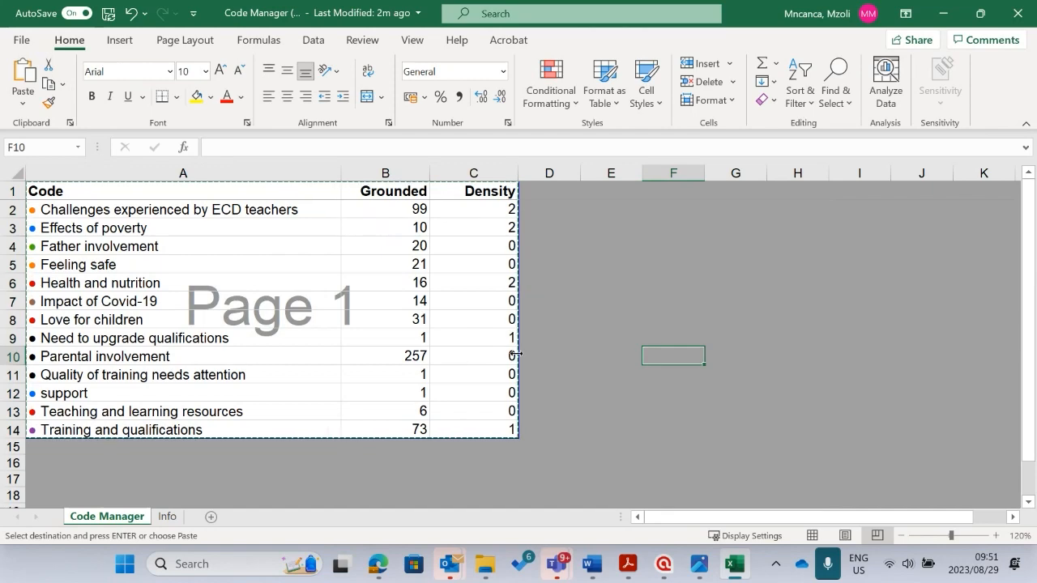
click(944, 14)
mouse_move(628, 564)
click(699, 462)
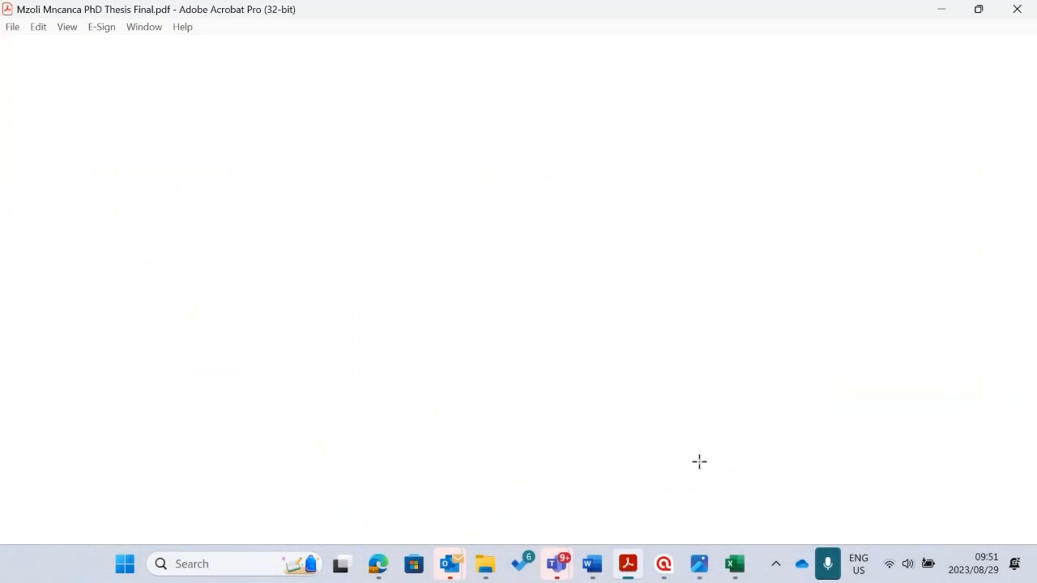
scroll(537, 331, up, 6)
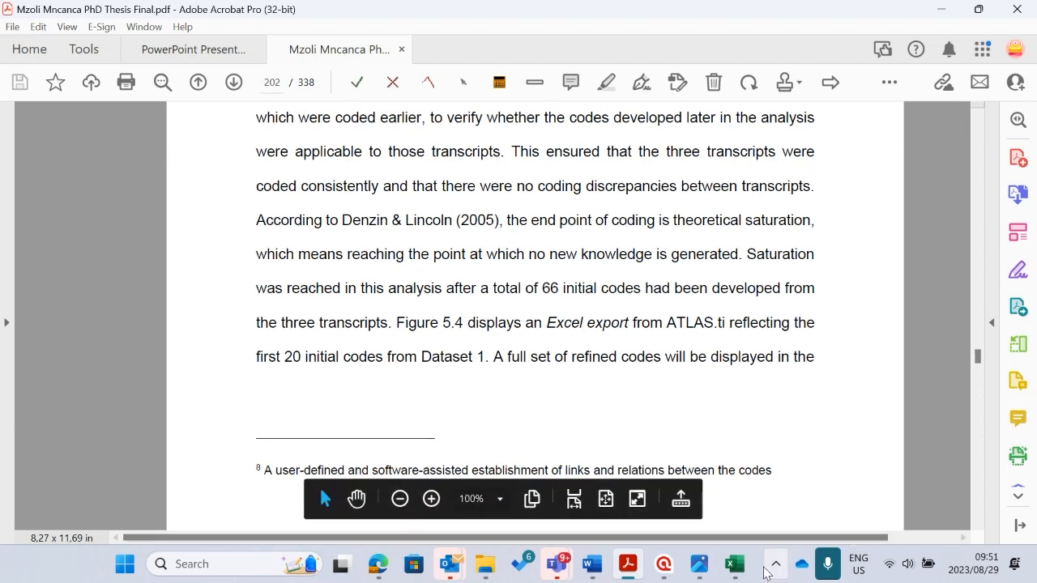
Review the page 186 paragraph introducing the Excel export, and follow its in-text reference to Figure 5.4.
click(764, 242)
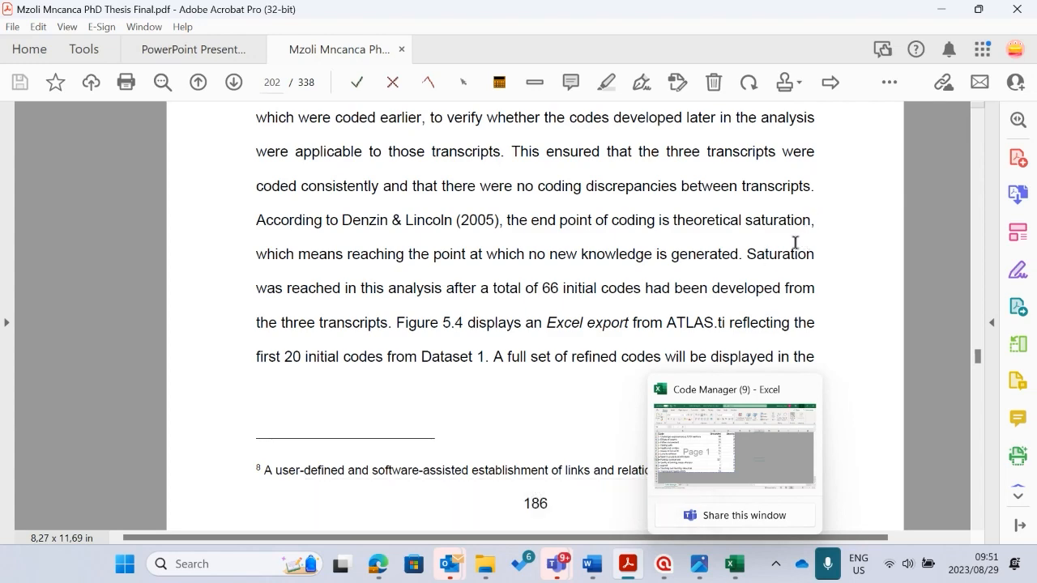
scroll(572, 234, up, 2)
scroll(519, 283, down, 3)
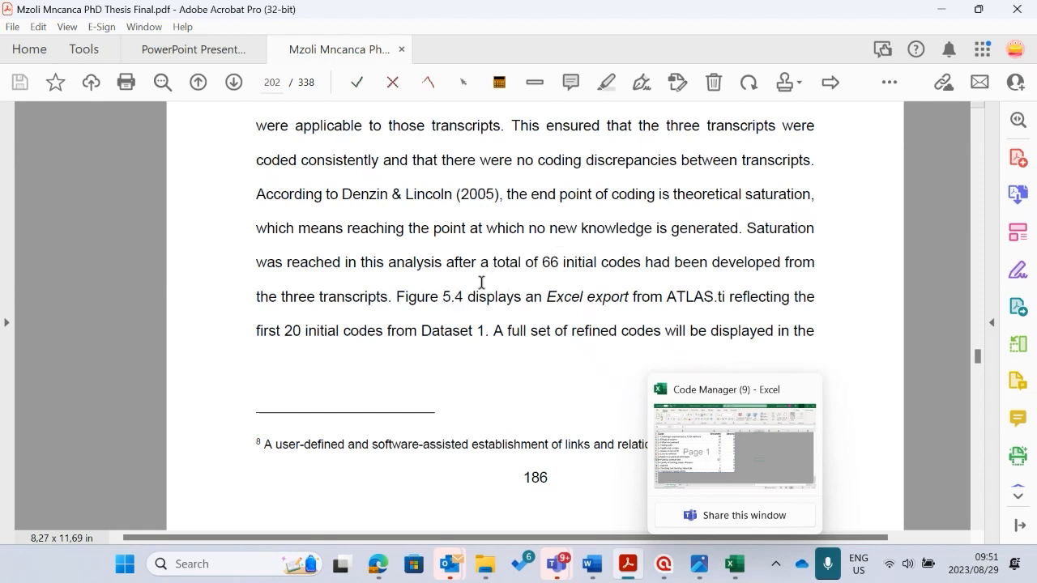
scroll(497, 330, up, 3)
scroll(486, 284, down, 2)
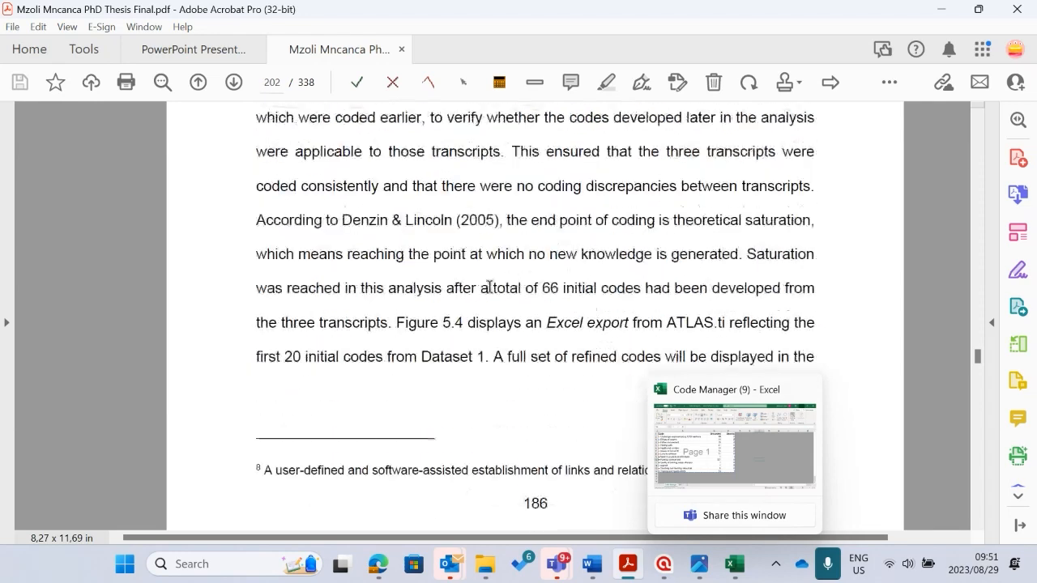
click(445, 328)
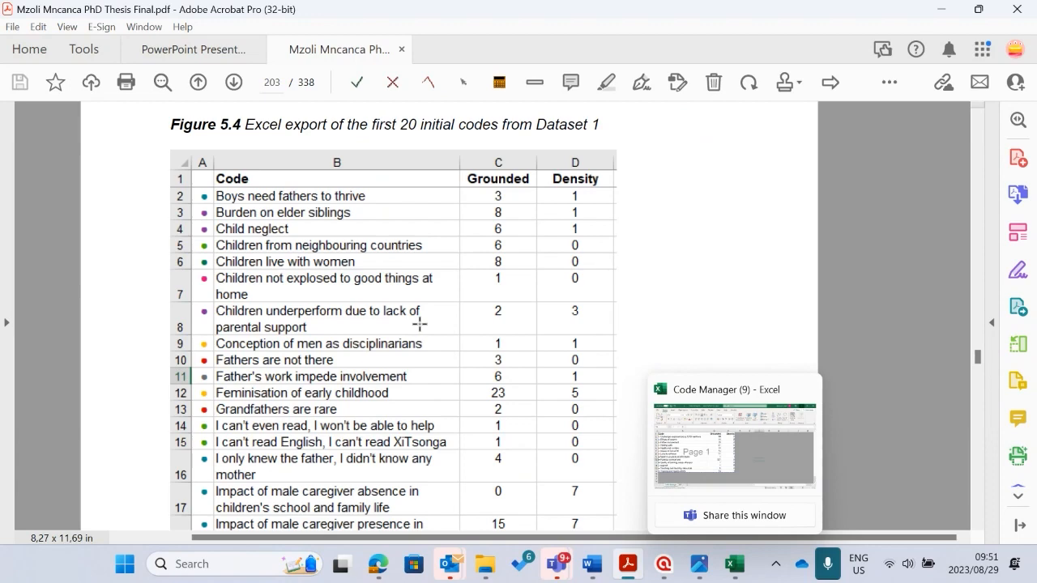
scroll(420, 324, up, 10)
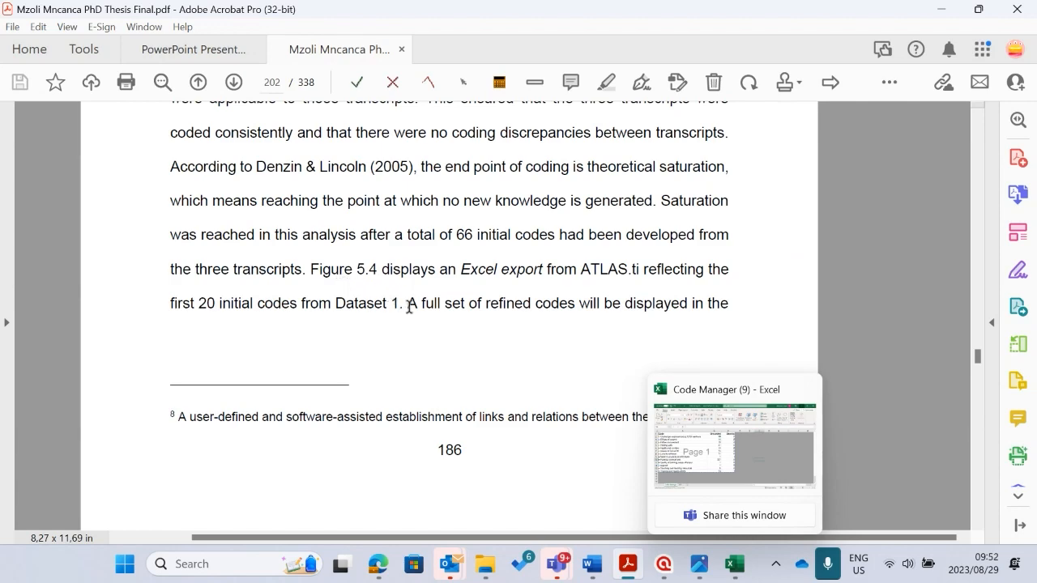
click(342, 274)
scroll(359, 234, up, 5)
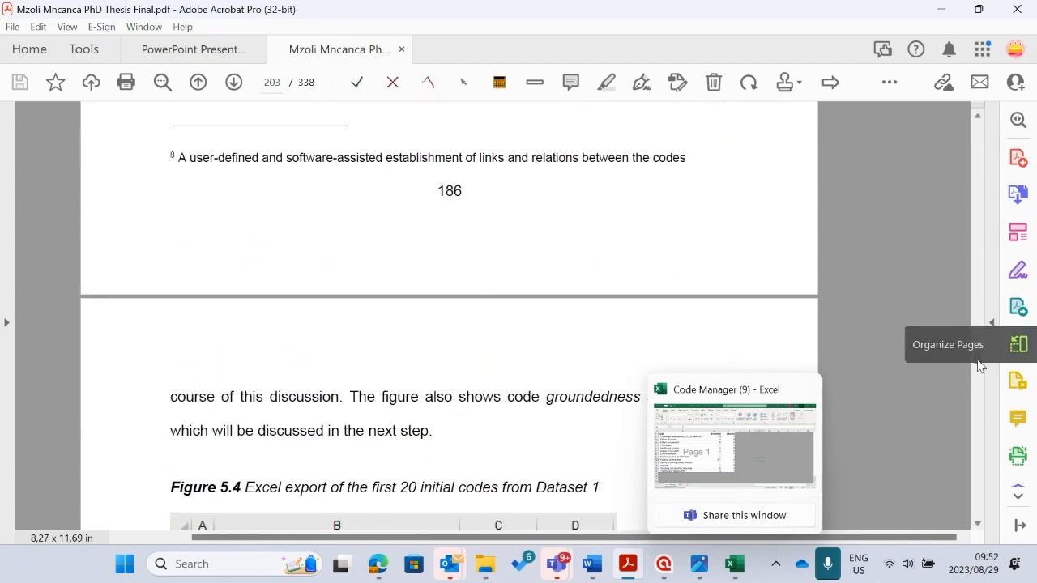
Go back to the thesis front matter and examine the List of Tables.
drag(978, 363, 963, 152)
scroll(965, 140, up, 15)
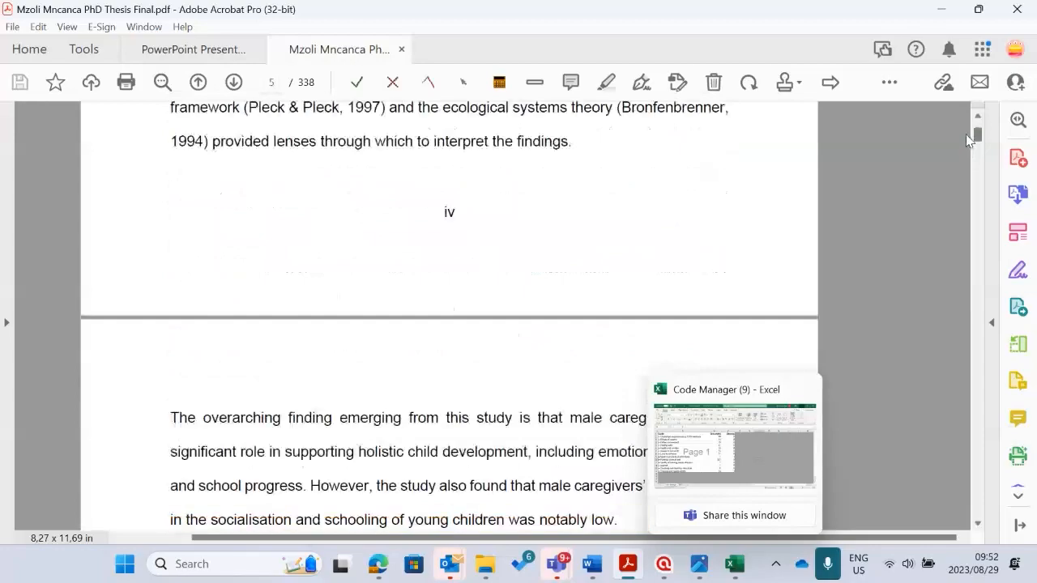
drag(970, 139, 967, 128)
scroll(527, 313, down, 20)
scroll(528, 313, left, 2)
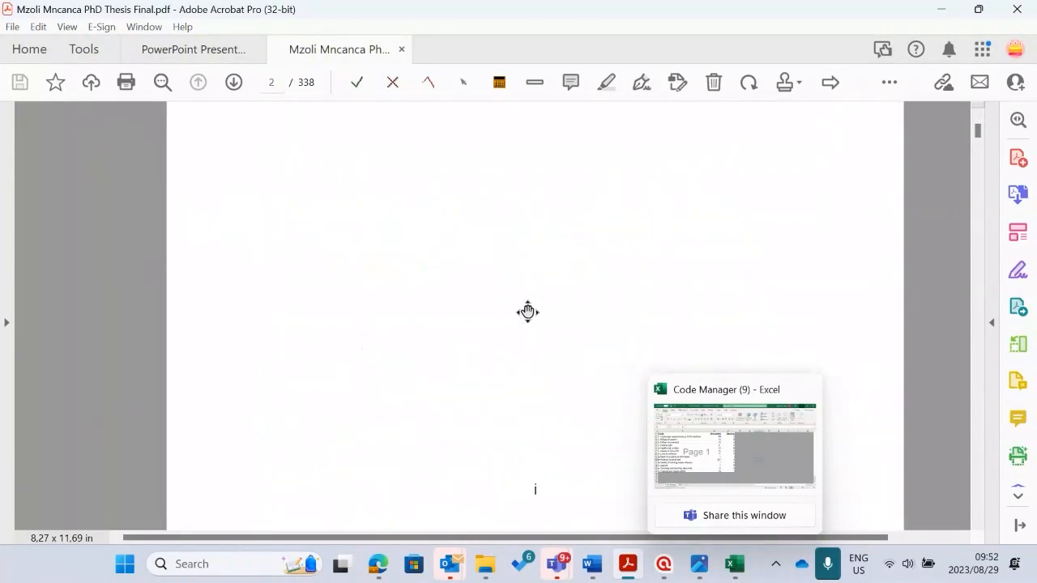
scroll(528, 313, down, 20)
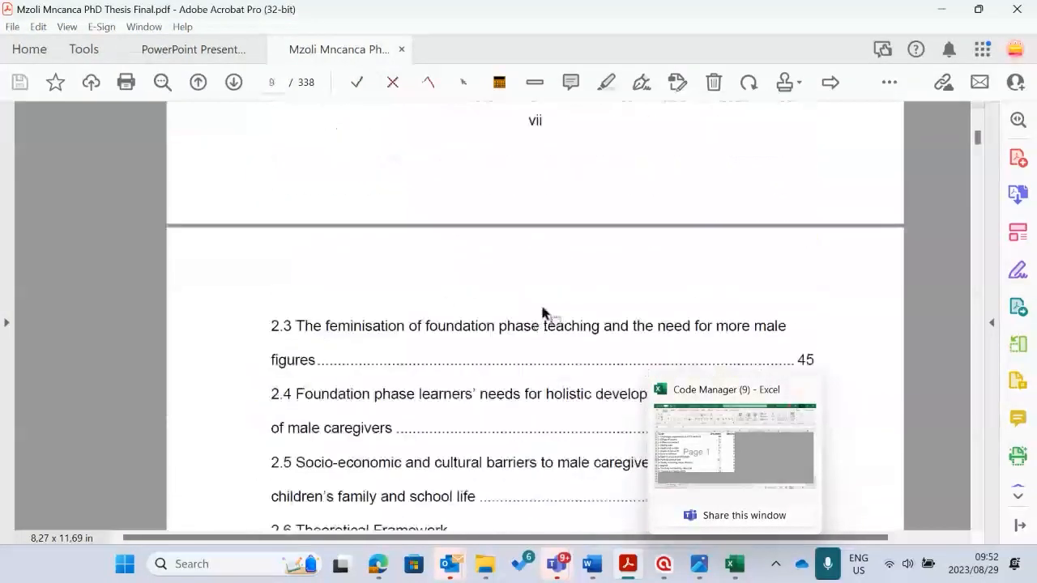
scroll(503, 317, down, 20)
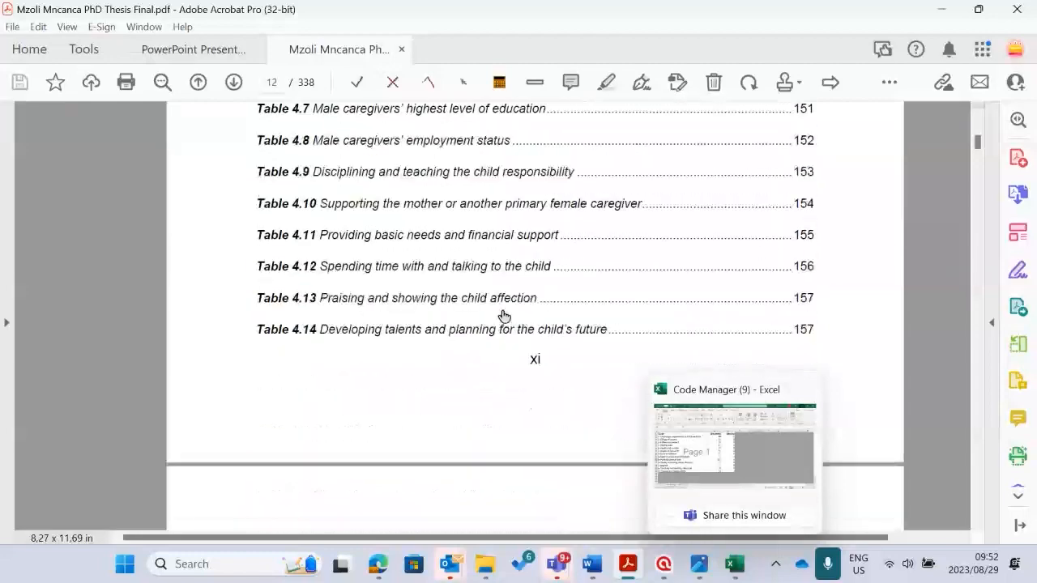
scroll(519, 300, right, 1)
scroll(496, 268, down, 10)
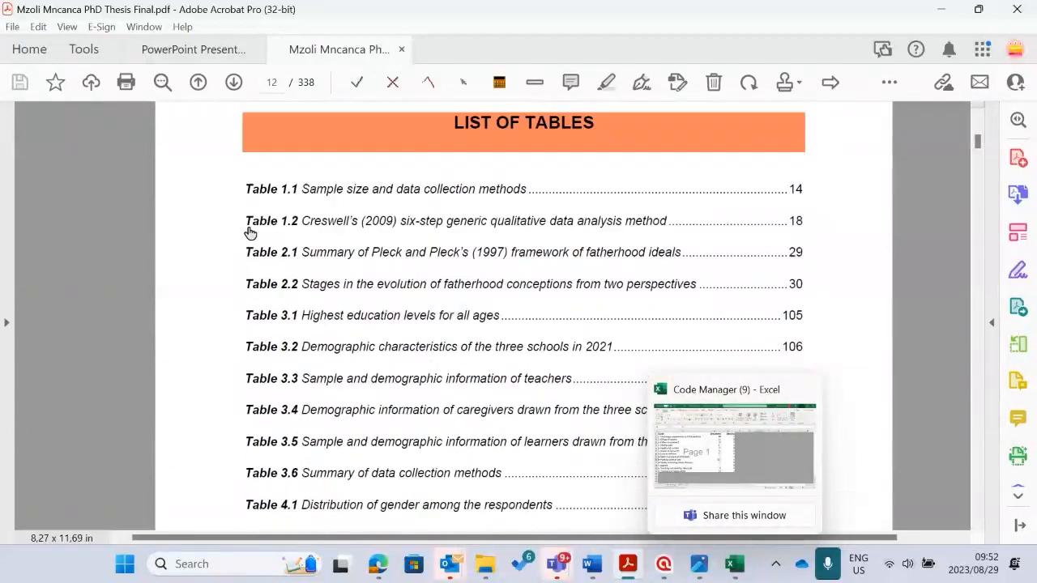
scroll(320, 240, up, 3)
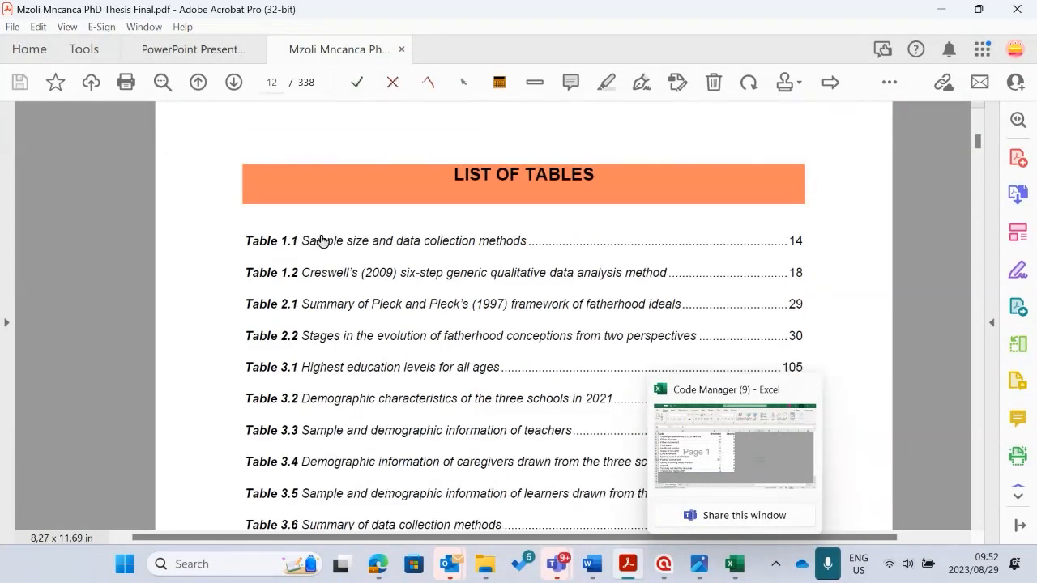
scroll(320, 240, down, 15)
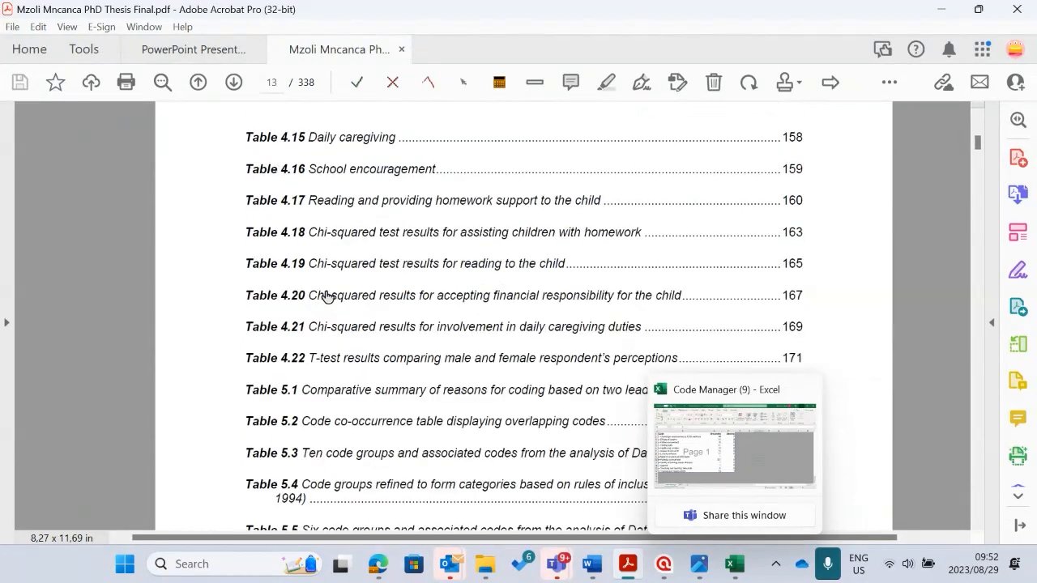
Look through the List of Figures and jump to Figure 5.4 from its entry there.
scroll(327, 296, down, 15)
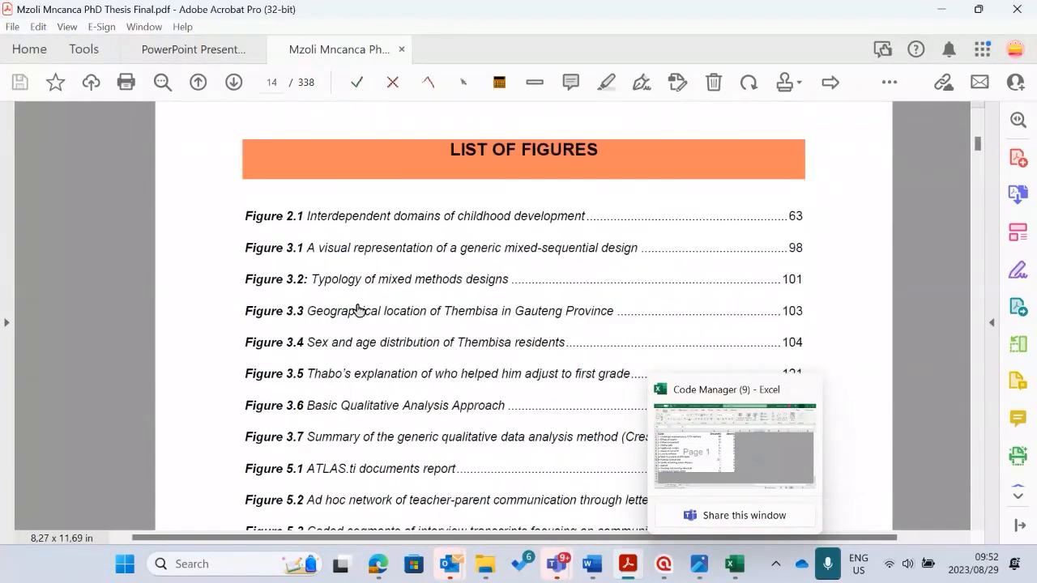
scroll(299, 286, down, 1)
scroll(296, 269, down, 4)
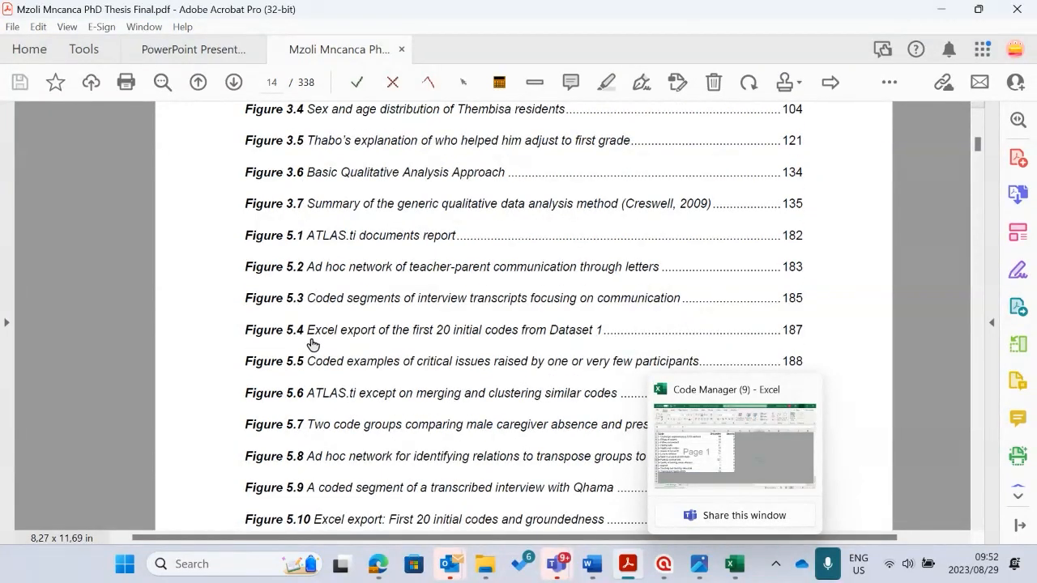
click(286, 330)
Follow the in-text references to Figure 5.4 in the body text before and after the figure.
scroll(250, 239, up, 2)
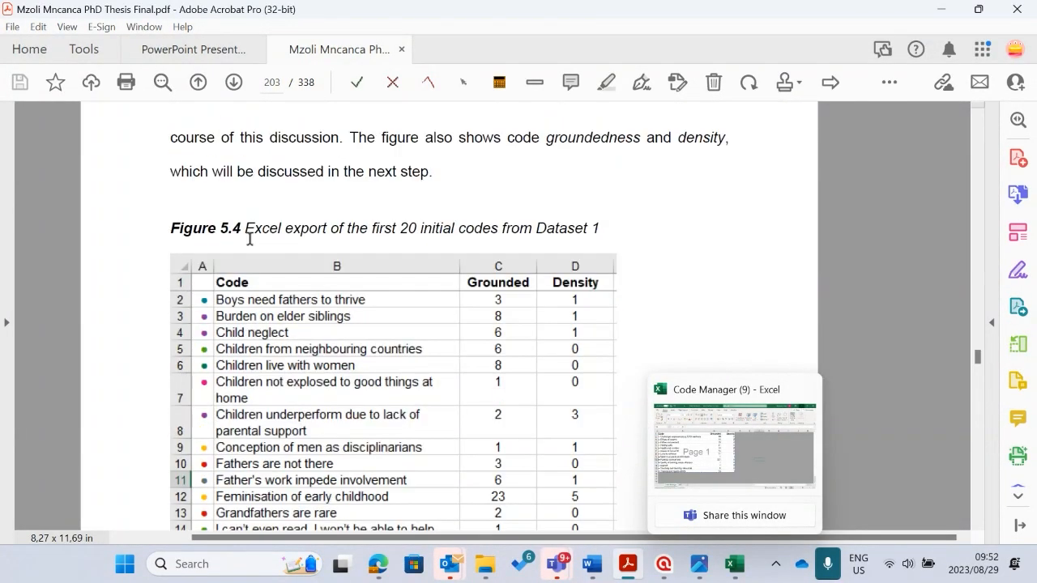
scroll(366, 346, up, 9)
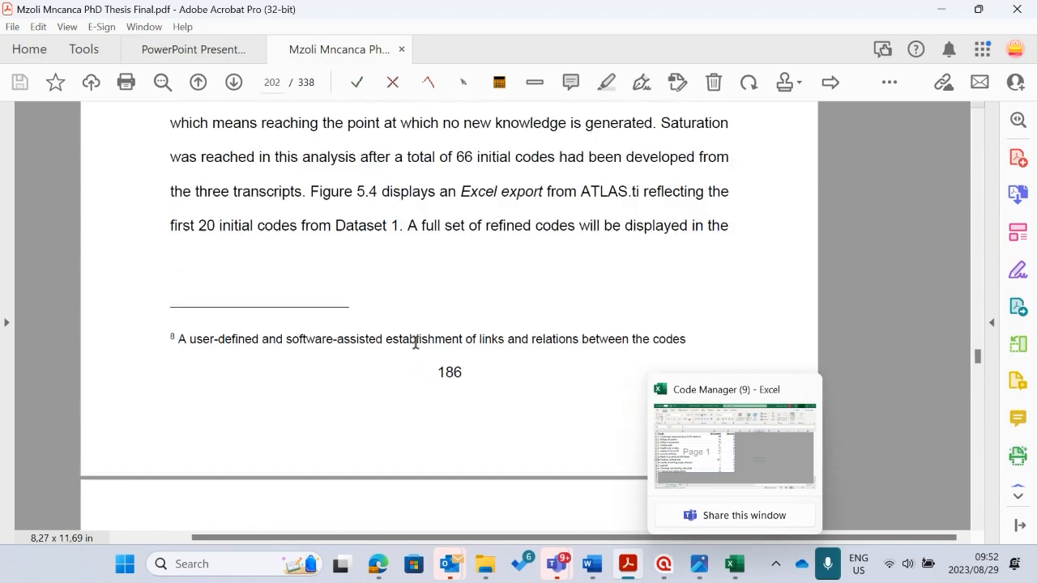
click(361, 223)
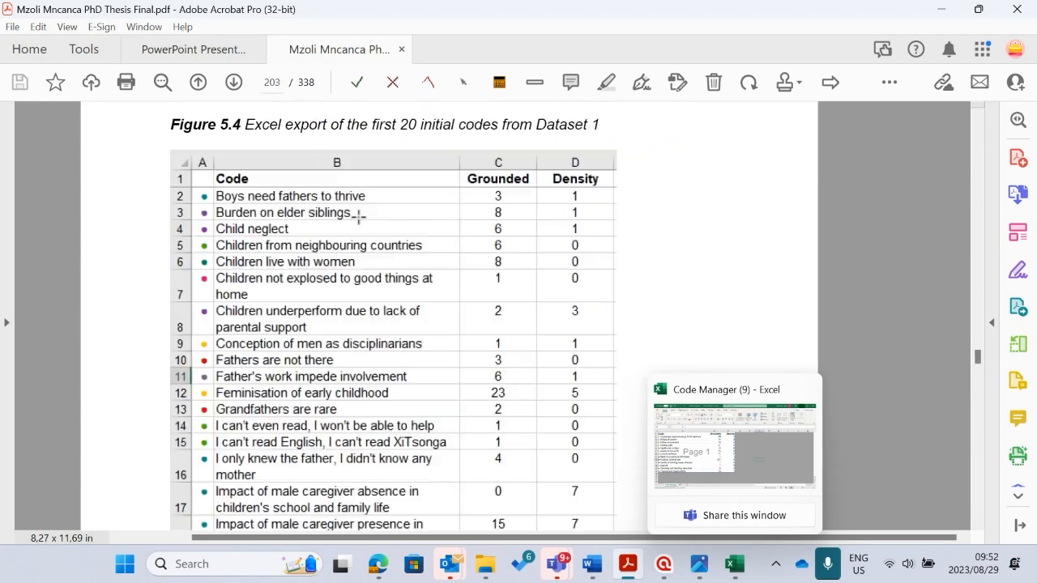
scroll(316, 291, down, 12)
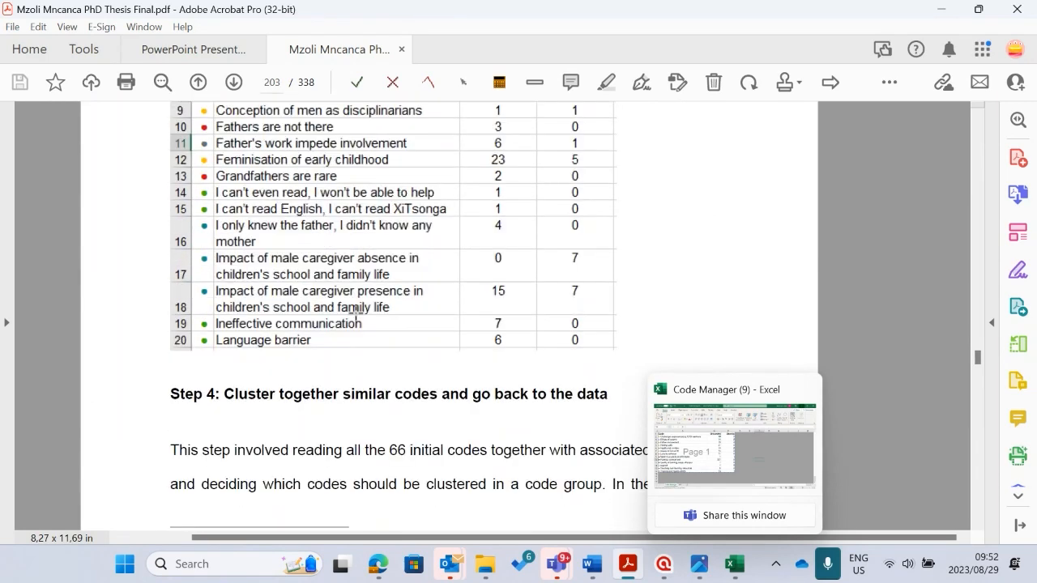
scroll(365, 346, down, 7)
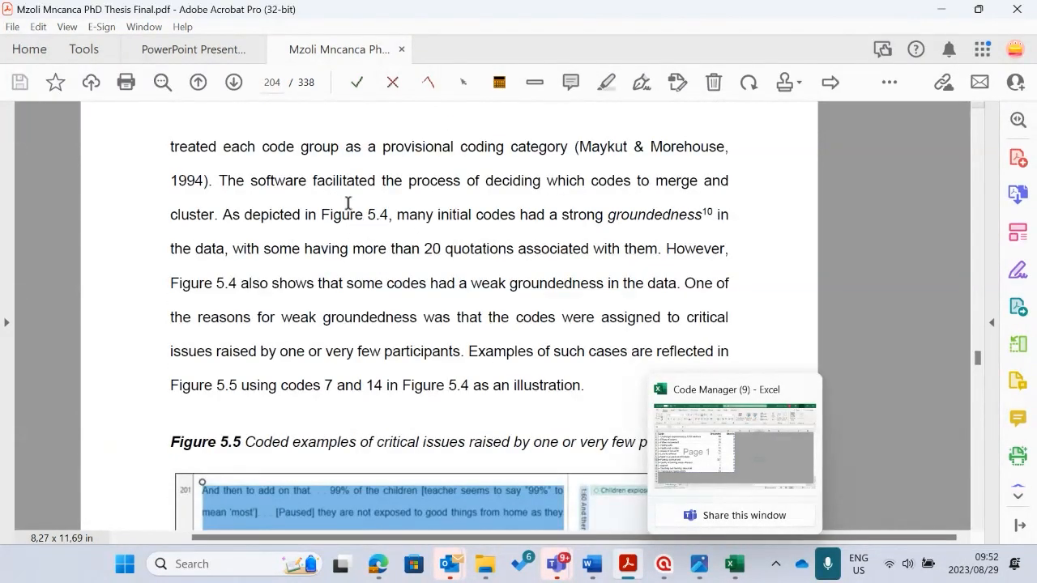
click(360, 216)
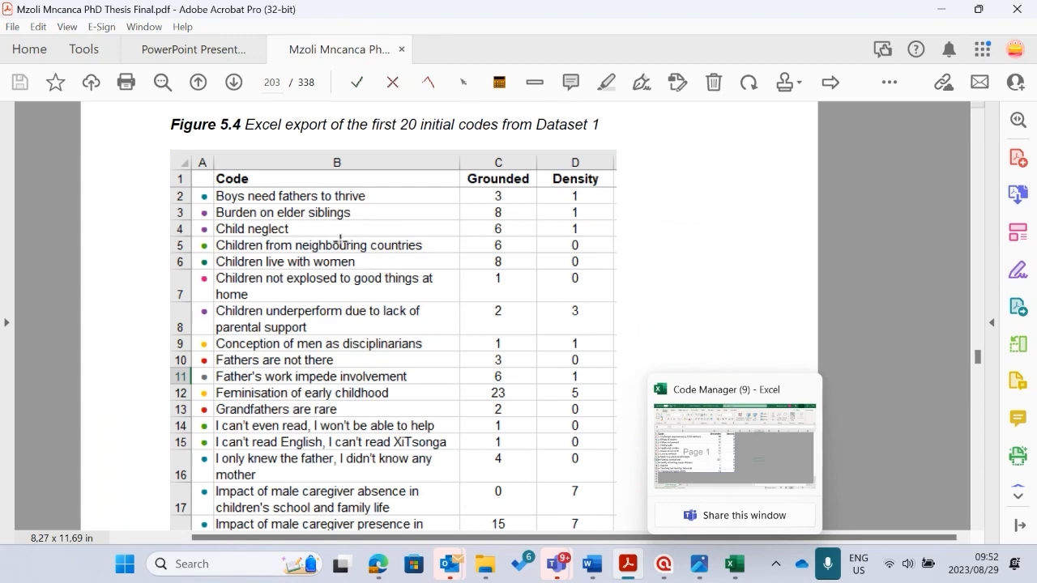
Review the thesis pages after Figure 5.4, including the code co-occurrence table, and follow the in-text reference to Figure 5.6.
scroll(340, 243, down, 17)
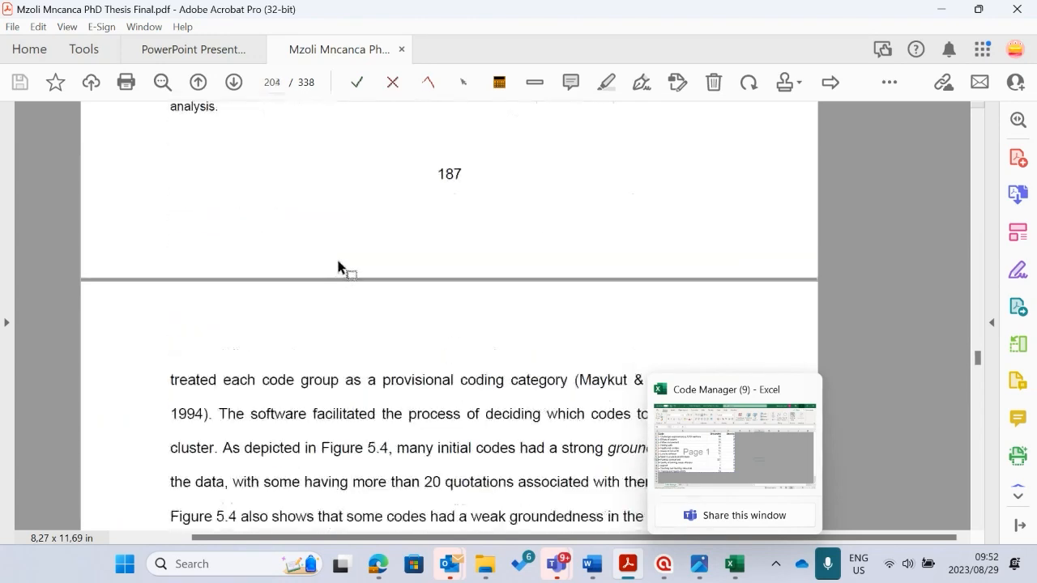
scroll(349, 144, down, 19)
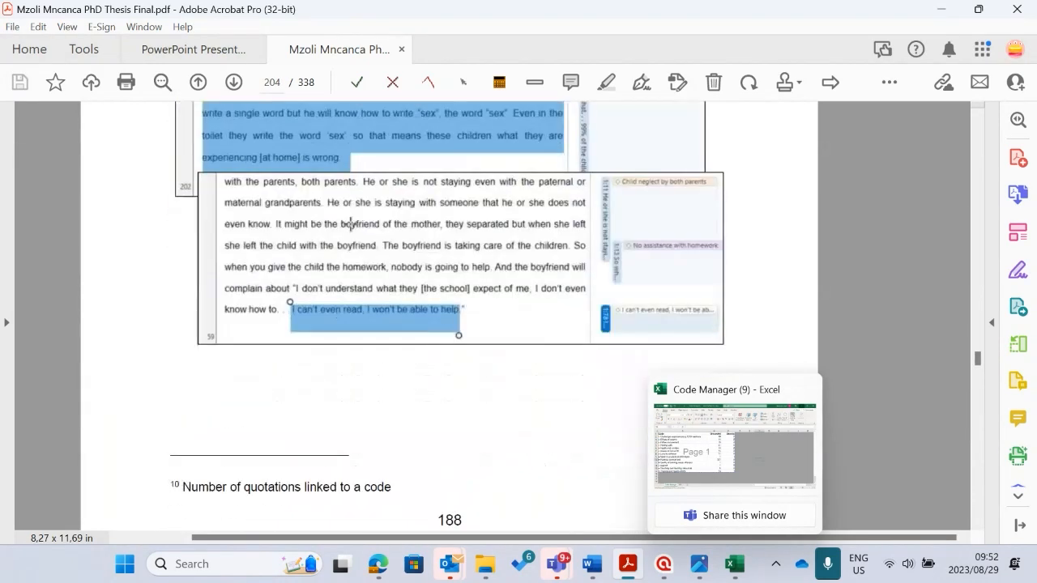
scroll(379, 218, down, 18)
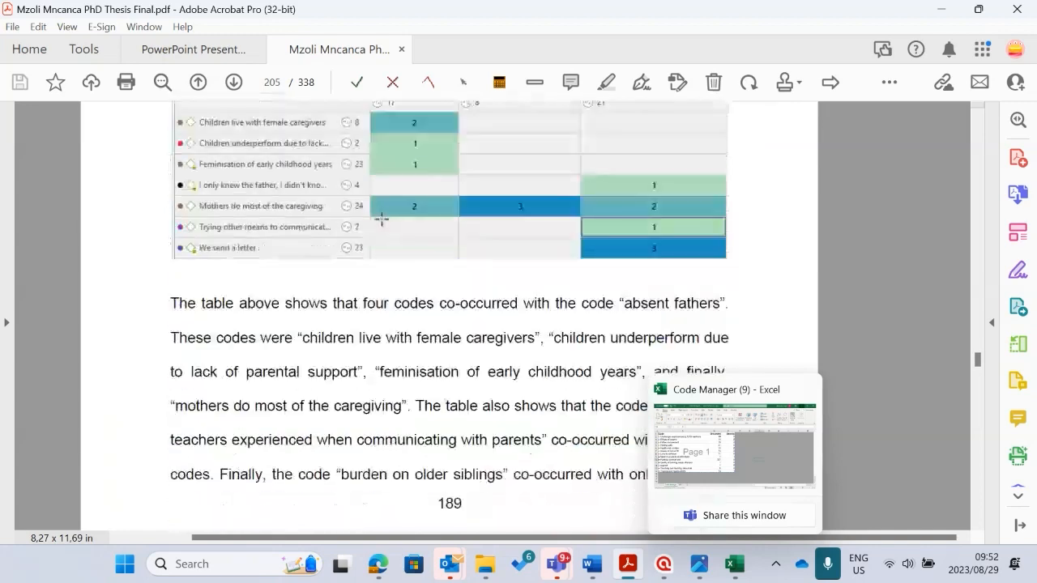
scroll(357, 263, down, 4)
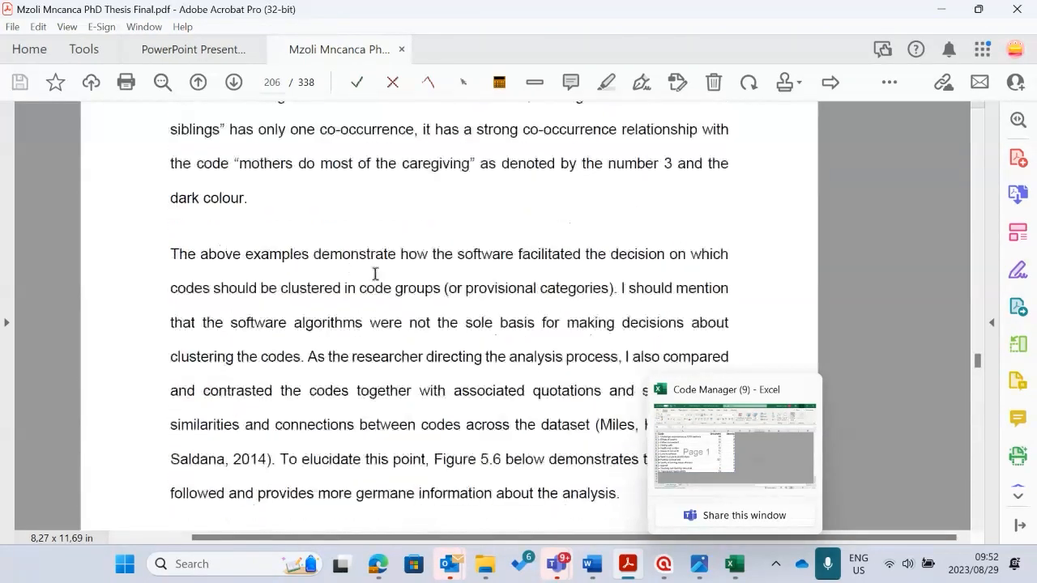
scroll(375, 273, down, 18)
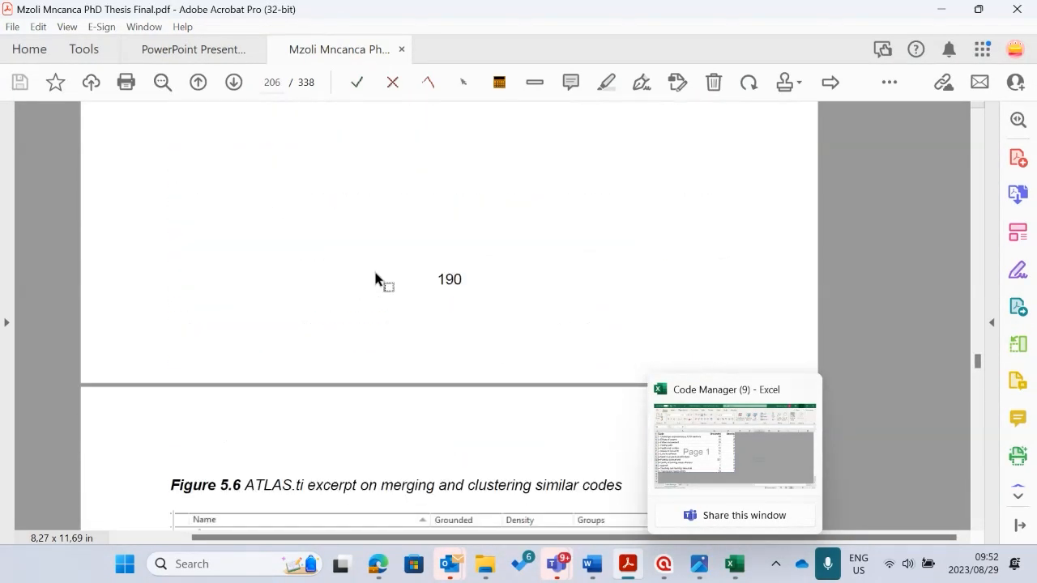
scroll(378, 273, down, 5)
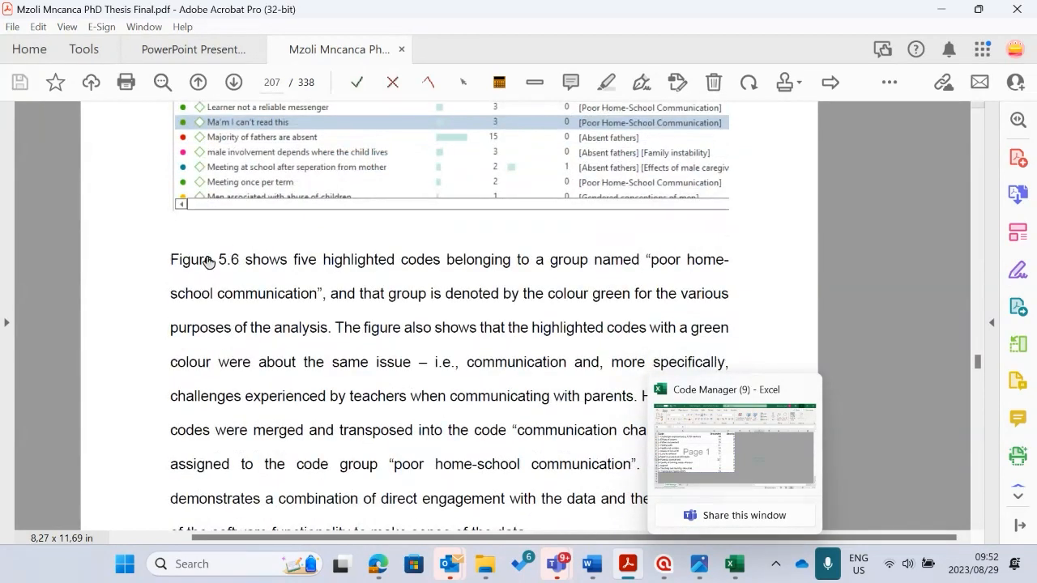
click(206, 261)
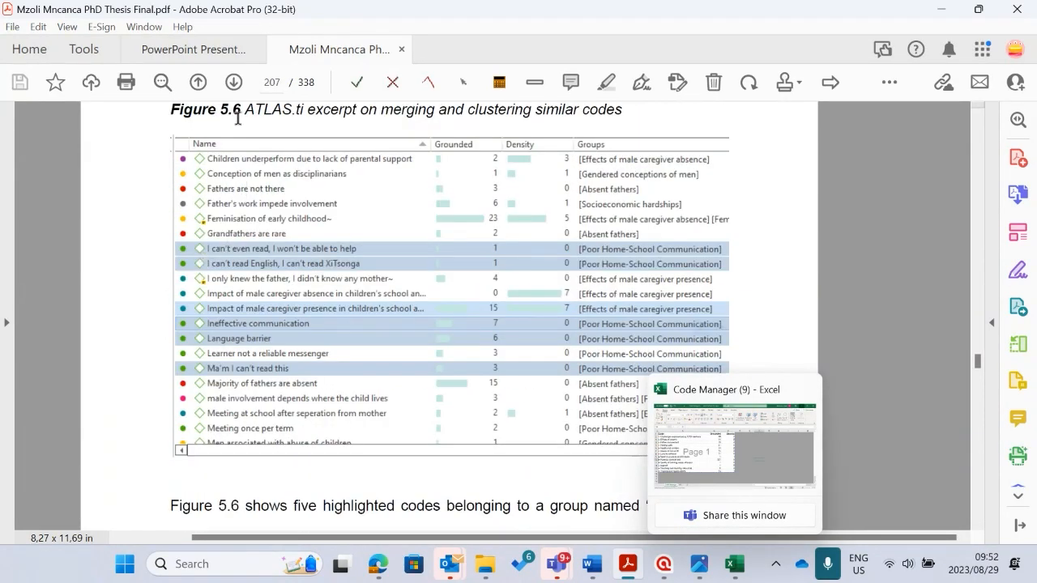
Examine Figure 5.6 on merging and clustering similar codes together with the discussion below it.
scroll(311, 253, down, 9)
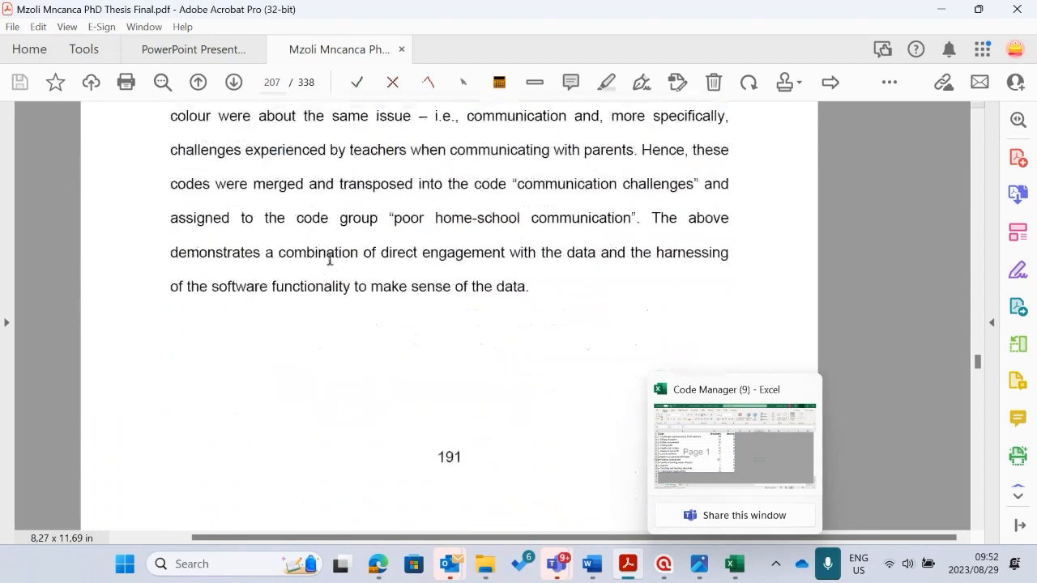
scroll(330, 259, down, 5)
scroll(273, 219, up, 15)
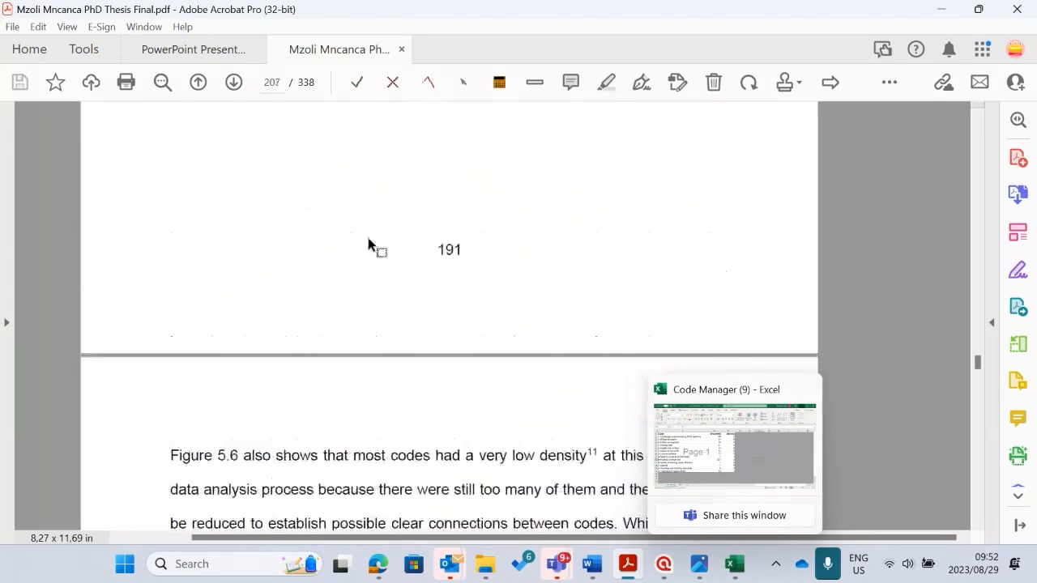
scroll(308, 251, down, 8)
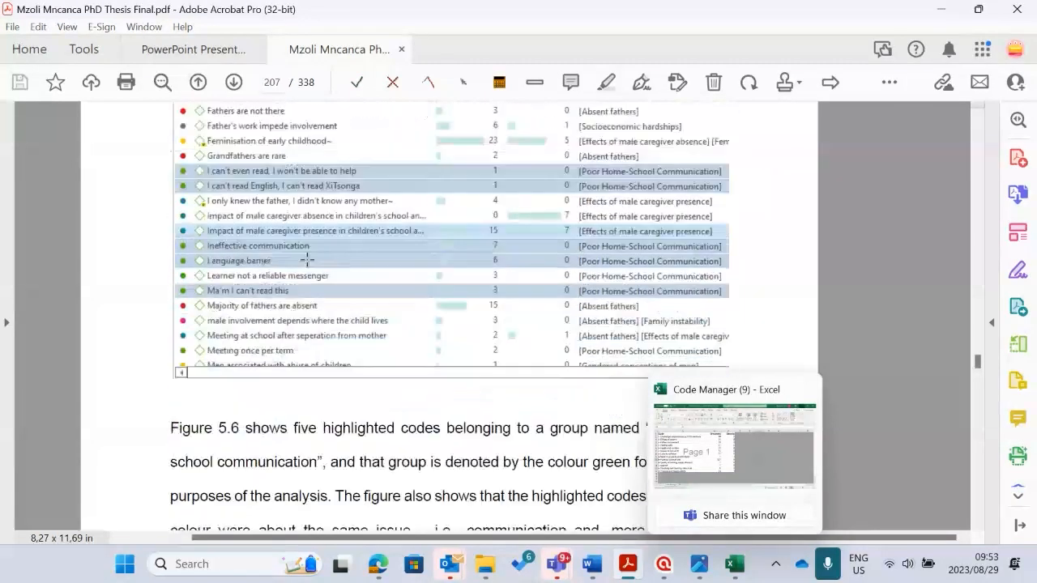
Read the paragraphs explaining Figure 5.6, checking them against the highlighted codes, through the discussion of code density and redundant codings.
scroll(280, 268, down, 17)
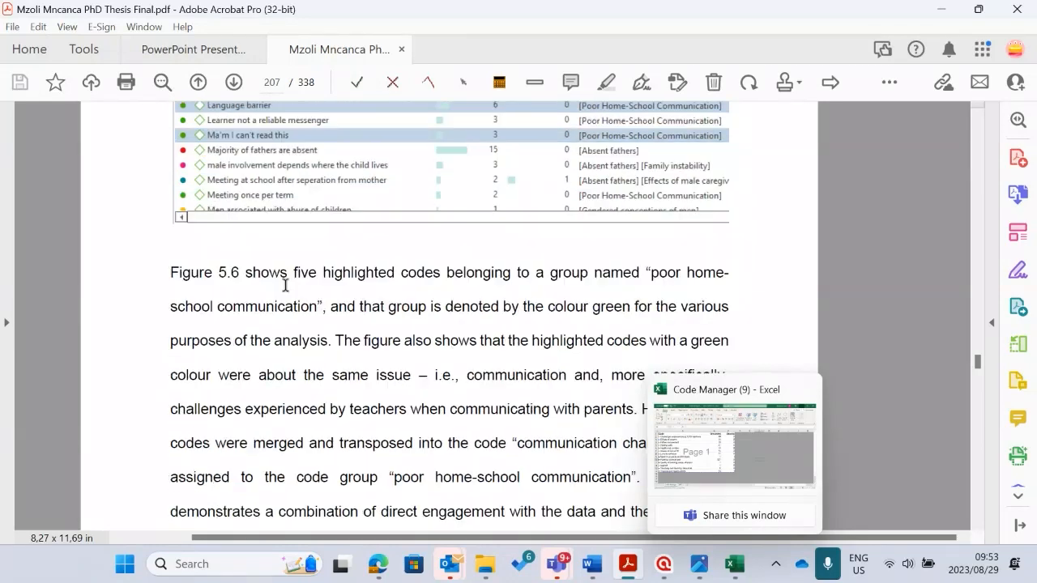
scroll(243, 292, down, 5)
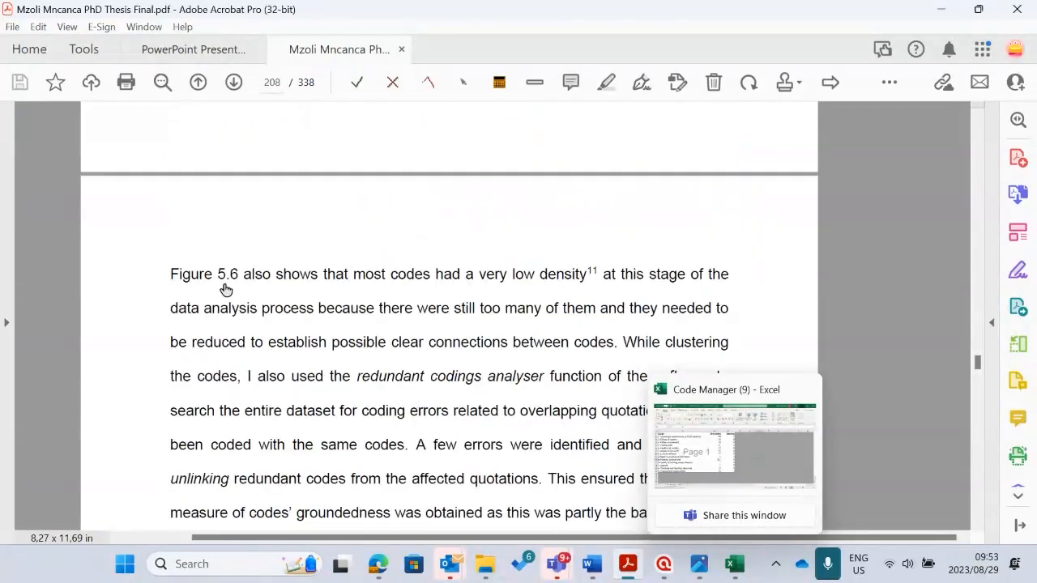
scroll(218, 252, up, 1)
scroll(214, 211, up, 10)
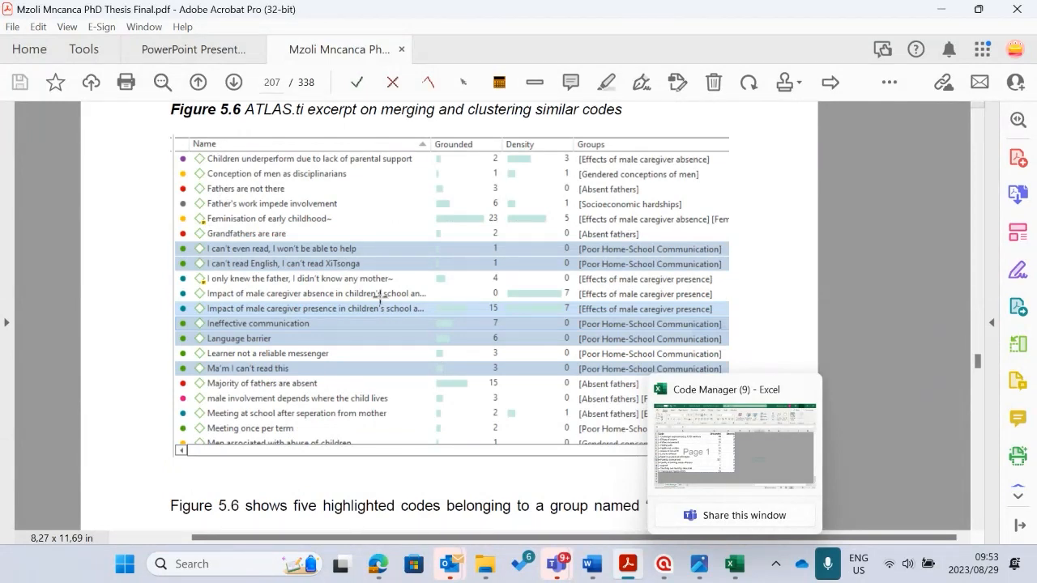
scroll(381, 297, down, 15)
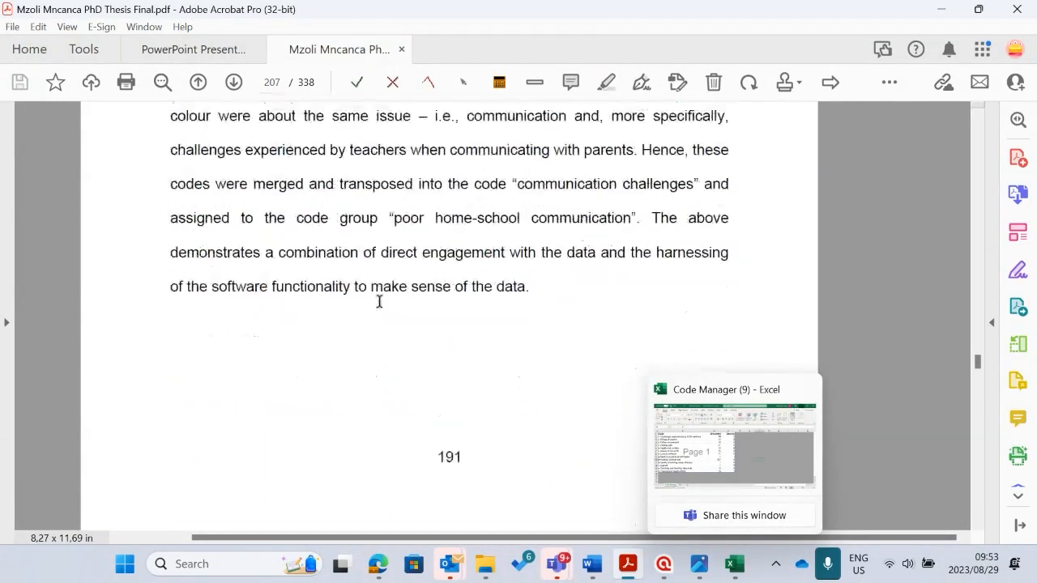
scroll(381, 299, down, 7)
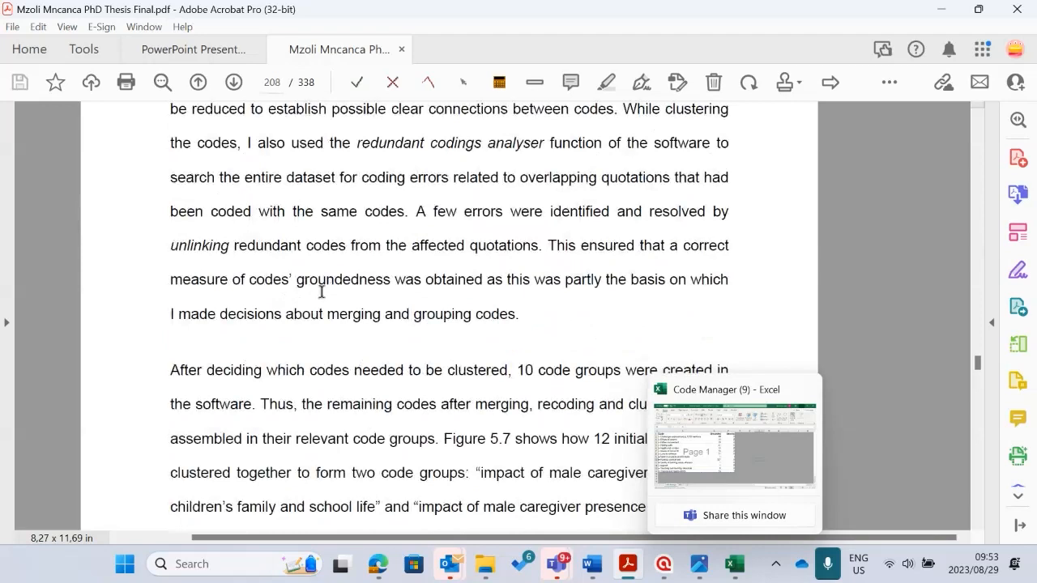
Look through Figure 5.7 comparing two code groups and Table 5.3 on the ten code groups, up to the Step 5 section.
scroll(322, 292, down, 15)
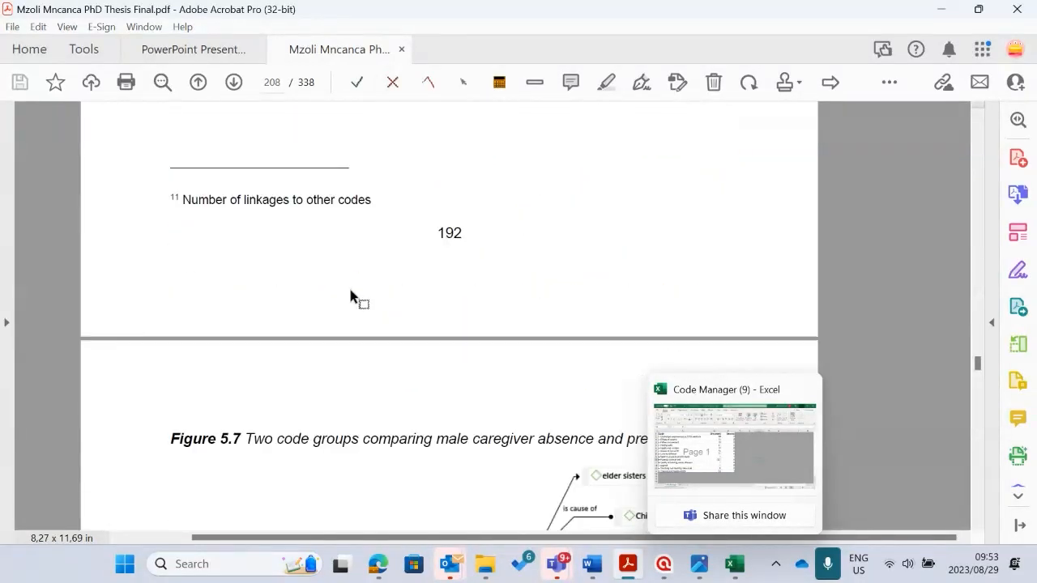
scroll(352, 296, down, 8)
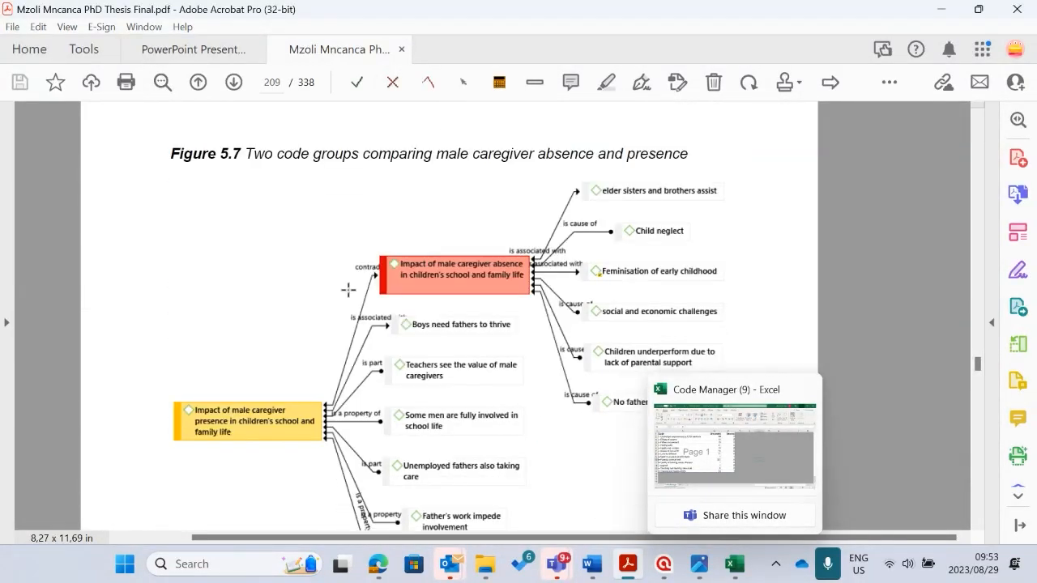
scroll(332, 243, down, 12)
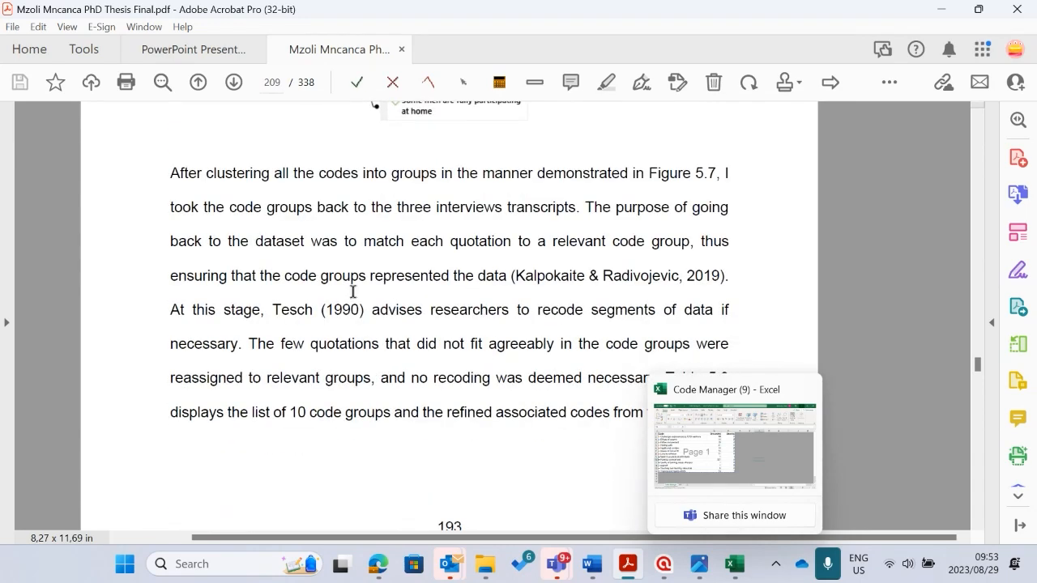
scroll(353, 292, down, 10)
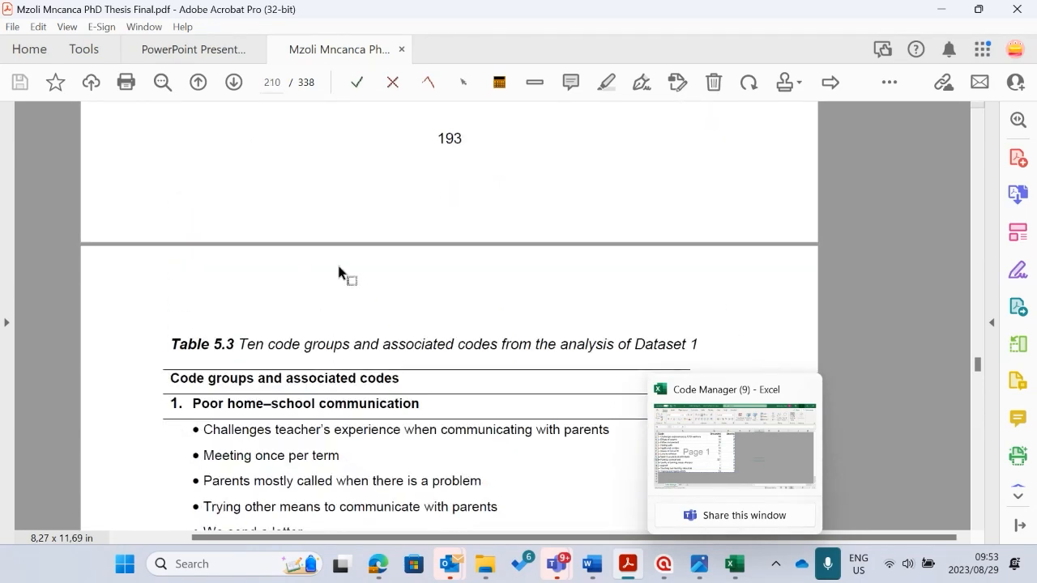
scroll(340, 283, down, 20)
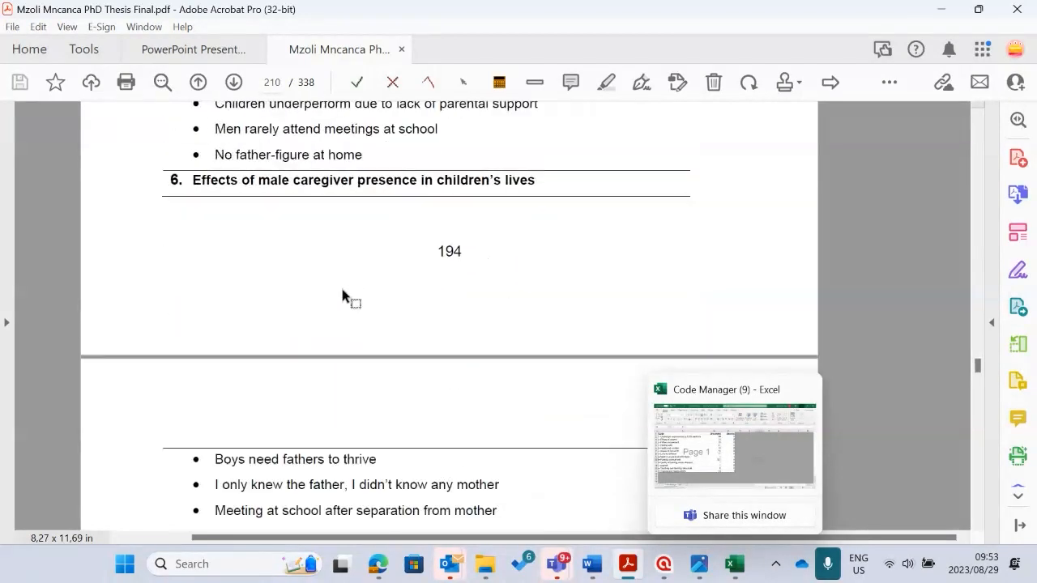
scroll(345, 298, down, 20)
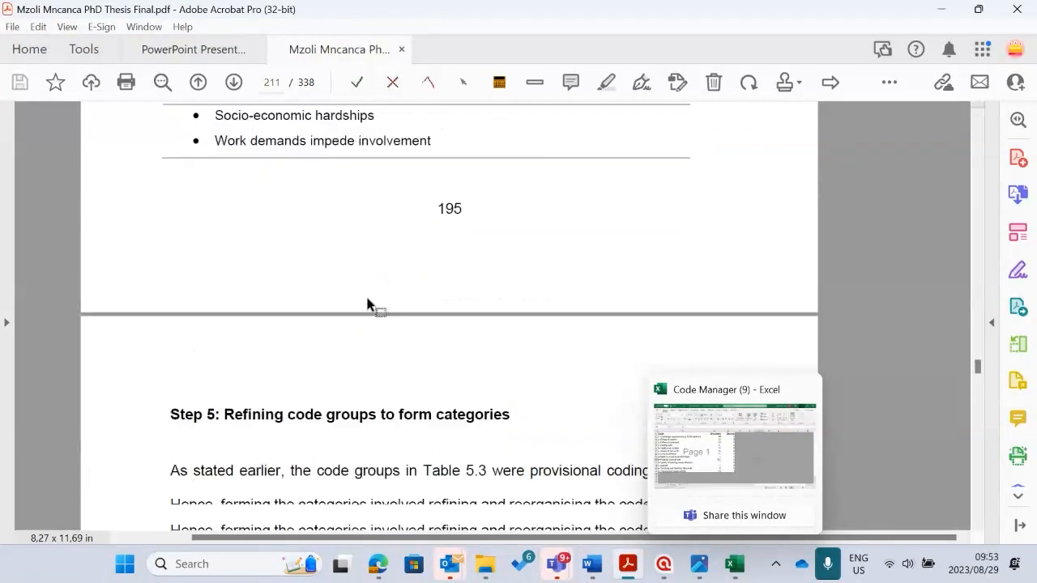
scroll(368, 304, down, 5)
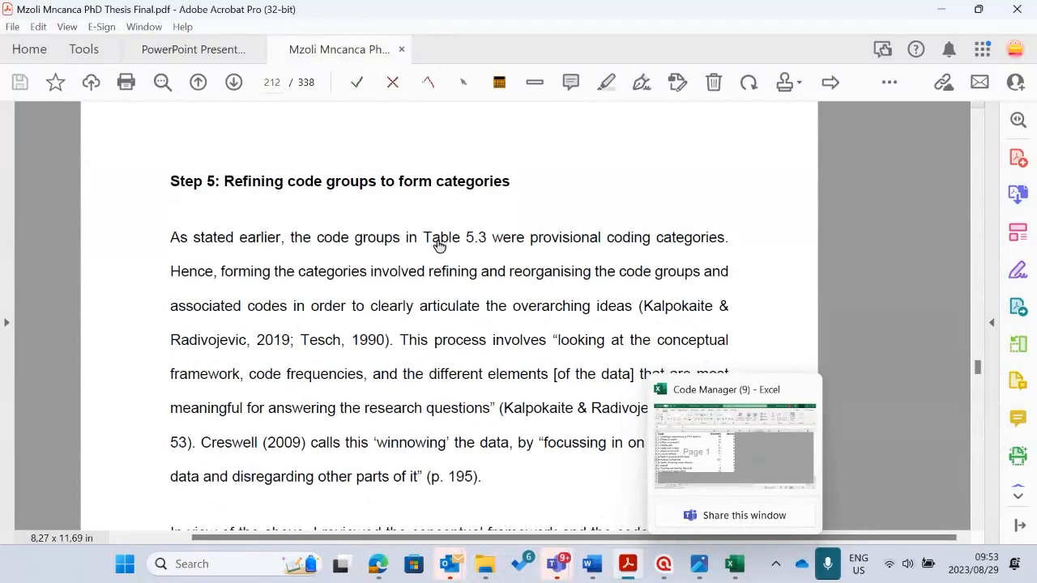
Follow the in-text reference to Table 5.3 and go back from the table to Figure 5.7.
click(466, 237)
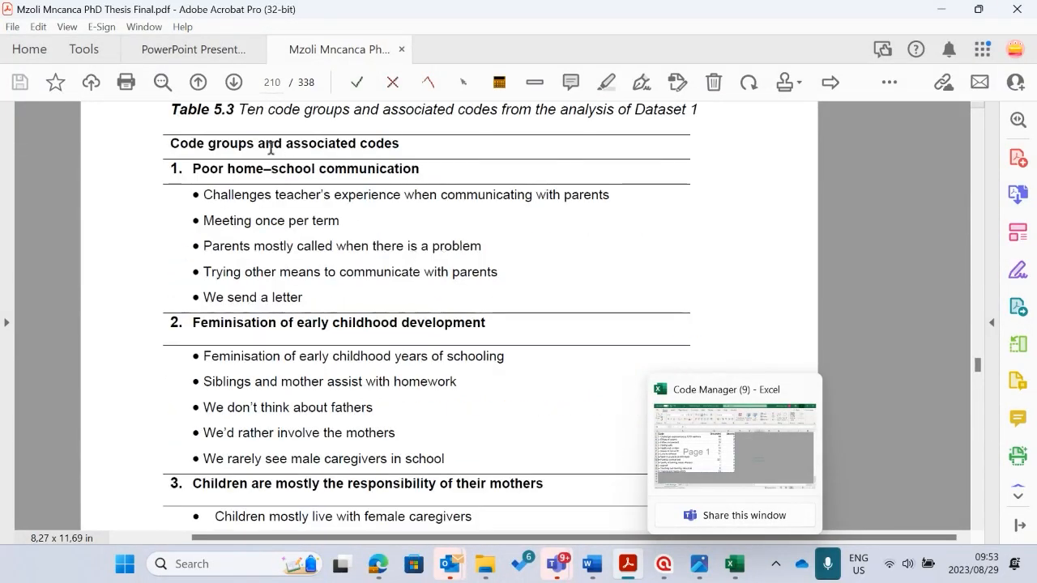
scroll(178, 182, up, 1)
scroll(323, 274, up, 3)
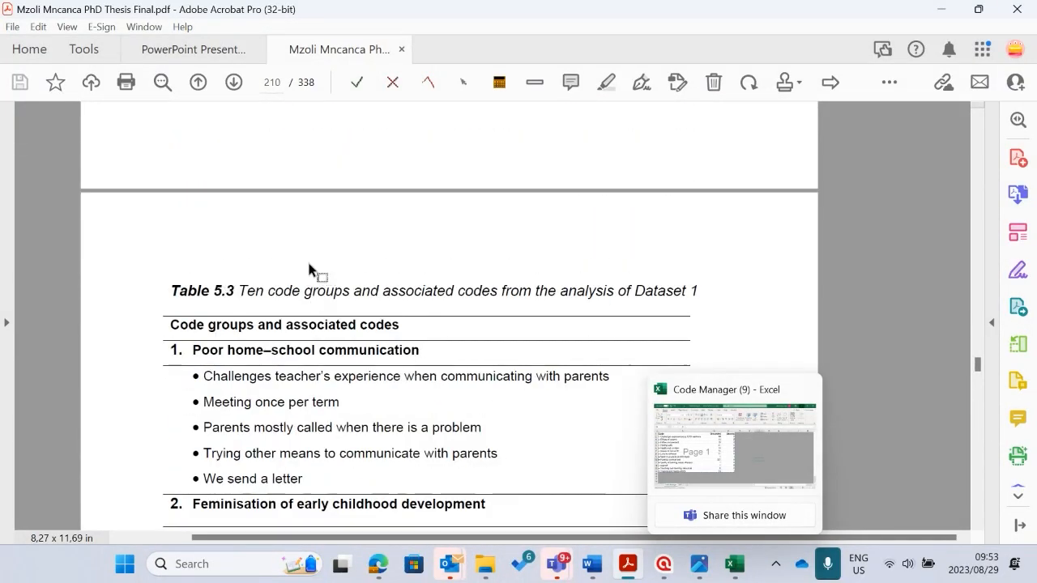
scroll(349, 261, up, 7)
scroll(423, 264, up, 4)
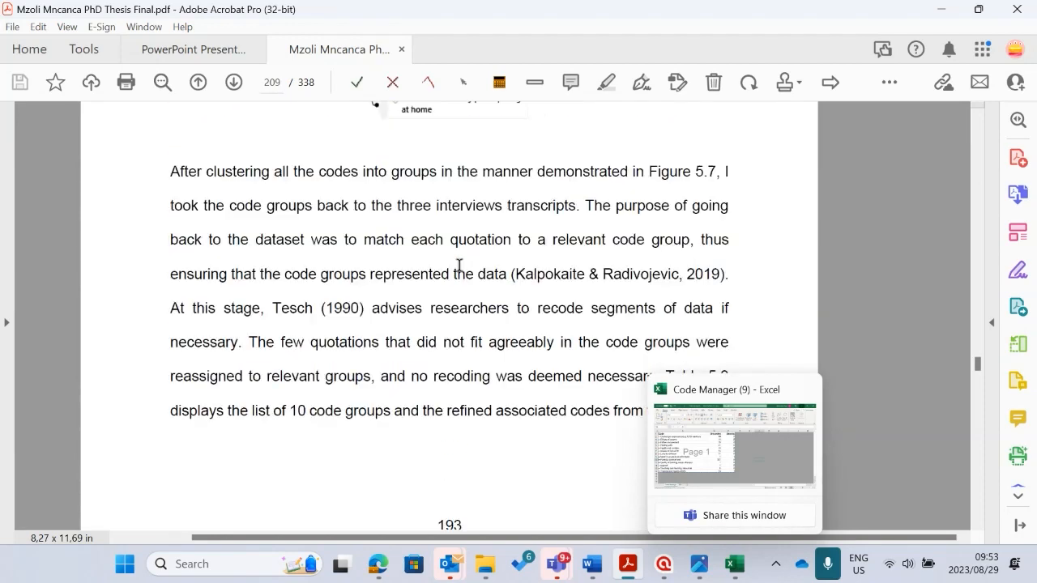
scroll(683, 234, up, 8)
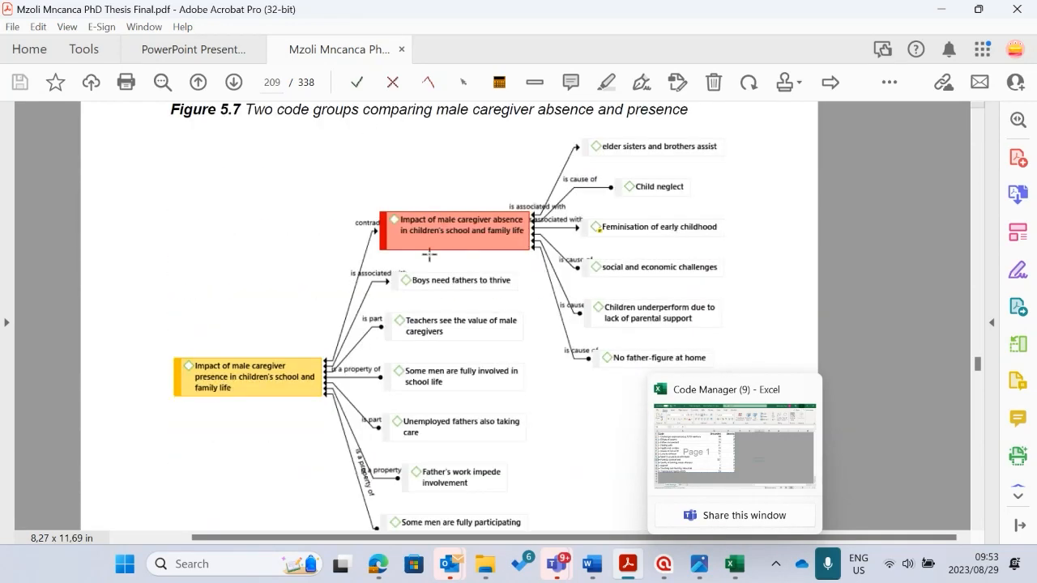
Leave the thesis PDF and check the list of visualisations in the ATLAS.ti workshop outline in Word.
click(942, 10)
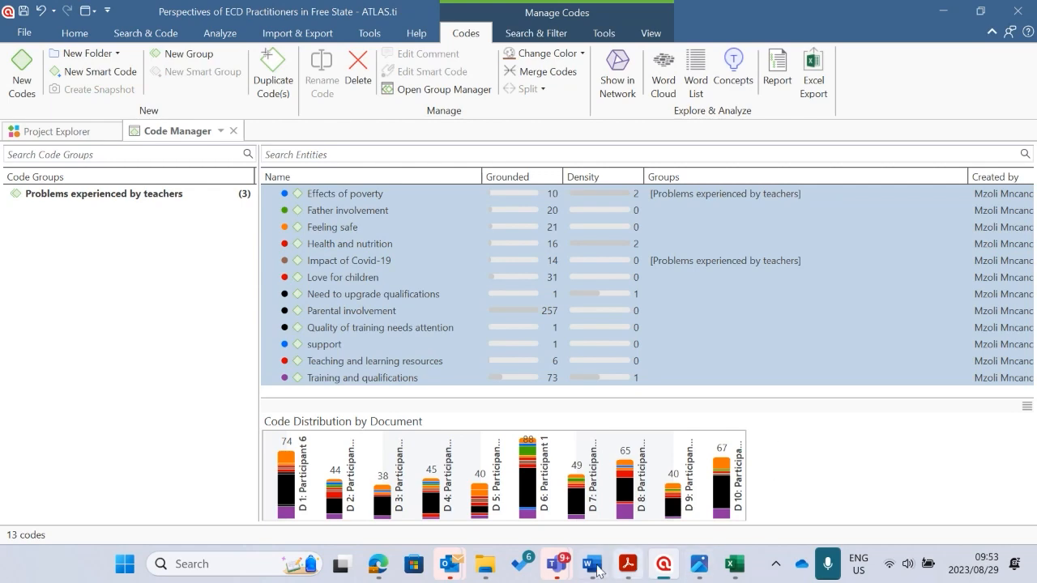
mouse_move(598, 570)
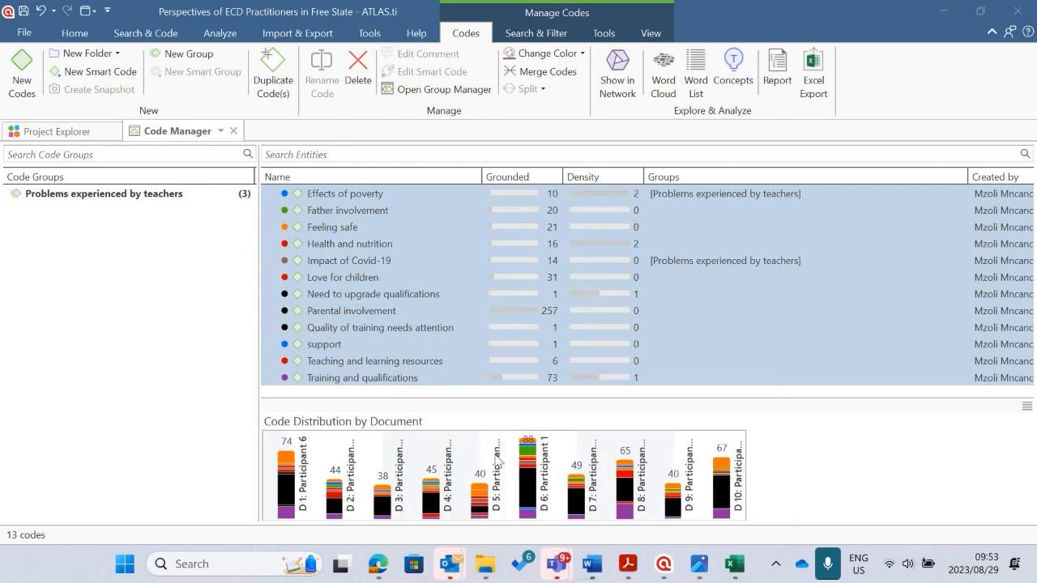
click(496, 460)
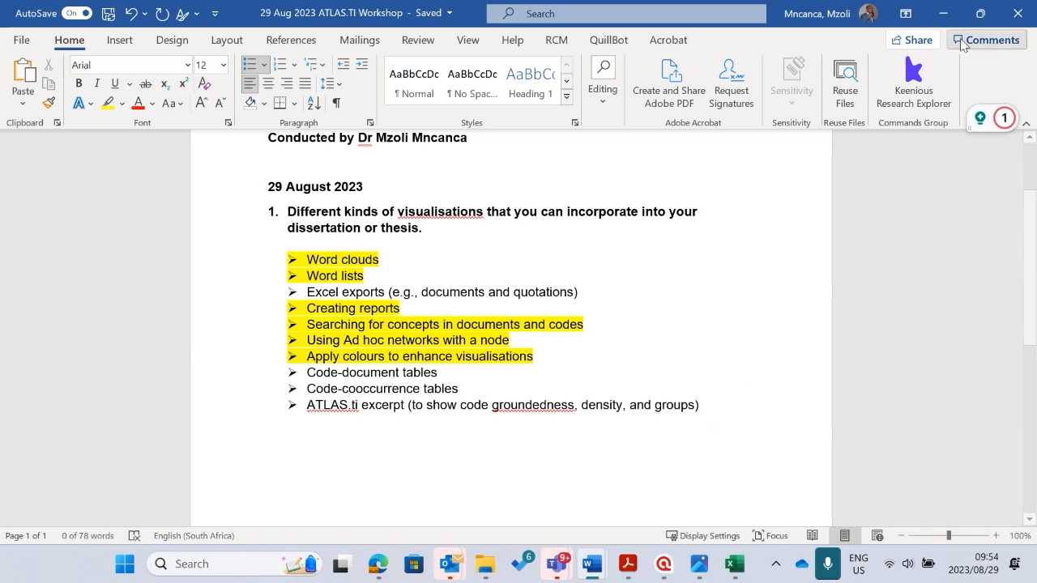
Return to the ATLAS.ti Code Manager, select only the Feeling safe code, and enlarge the code list pane to show all the codes.
click(943, 13)
click(397, 227)
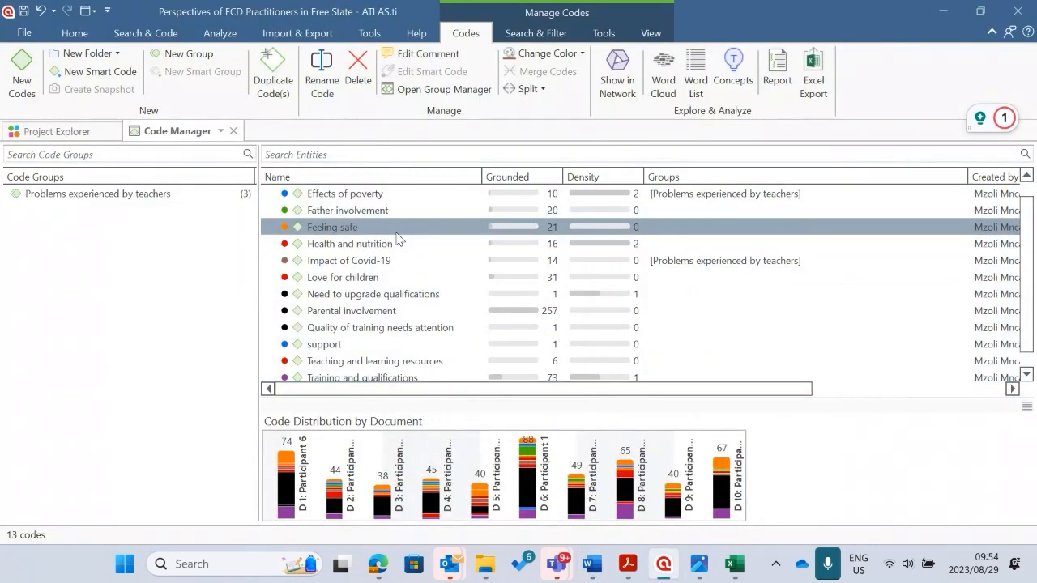
ctrl+click(595, 345)
scroll(671, 362, up, 1)
ctrl+click(671, 361)
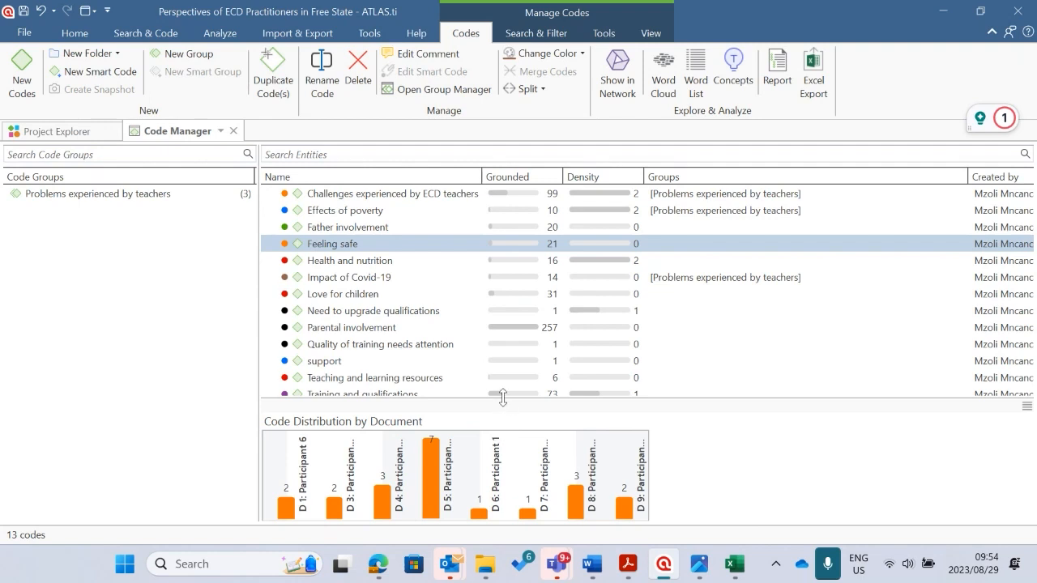
drag(502, 397, 503, 438)
ctrl+click(526, 378)
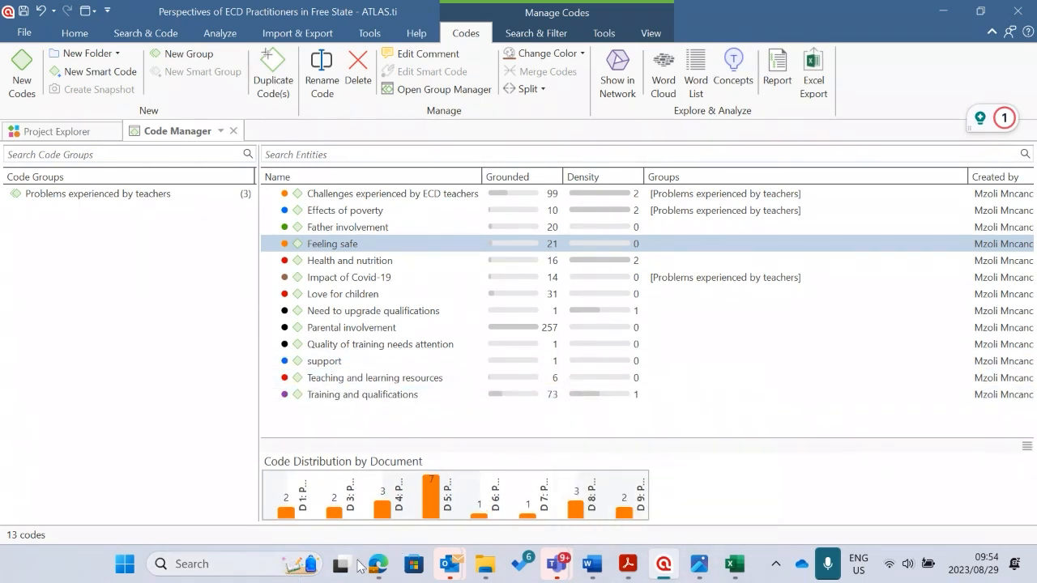
Capture the code list with its Name, Grounded, Density and Groups columns as a rectangular snip in Snipping Tool and copy it.
click(250, 565)
text(snip)
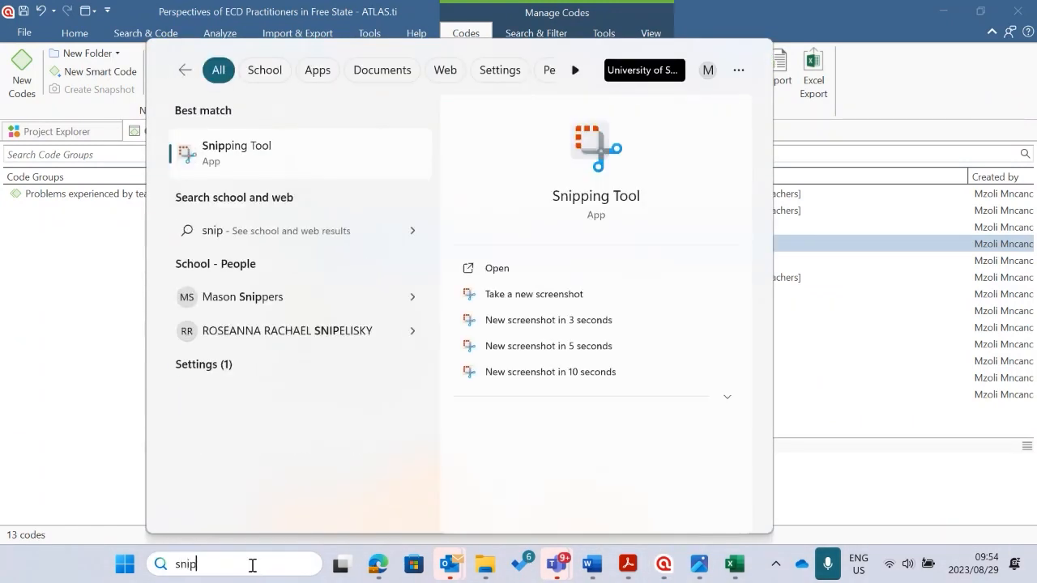
click(228, 164)
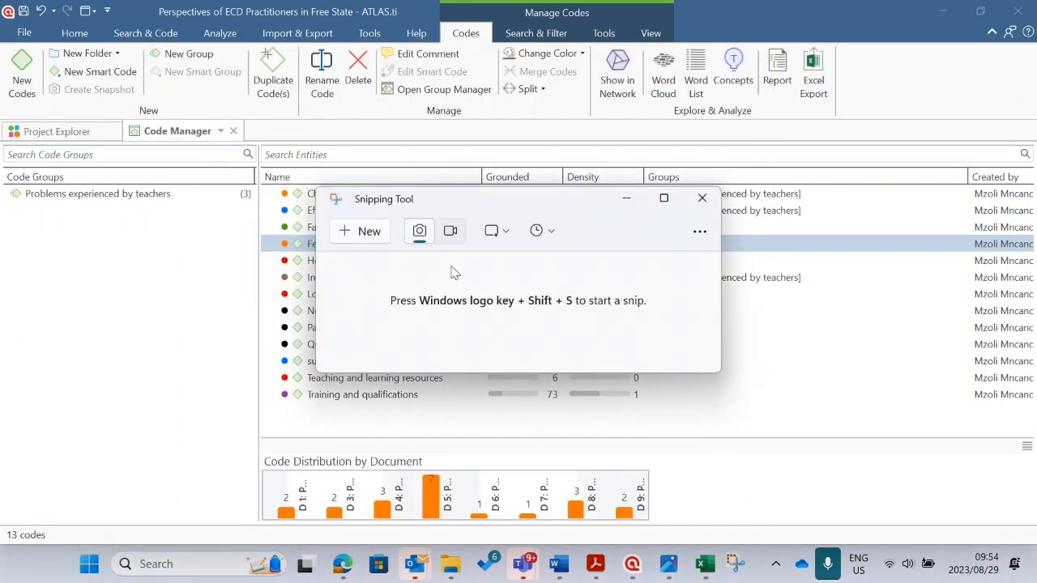
click(370, 232)
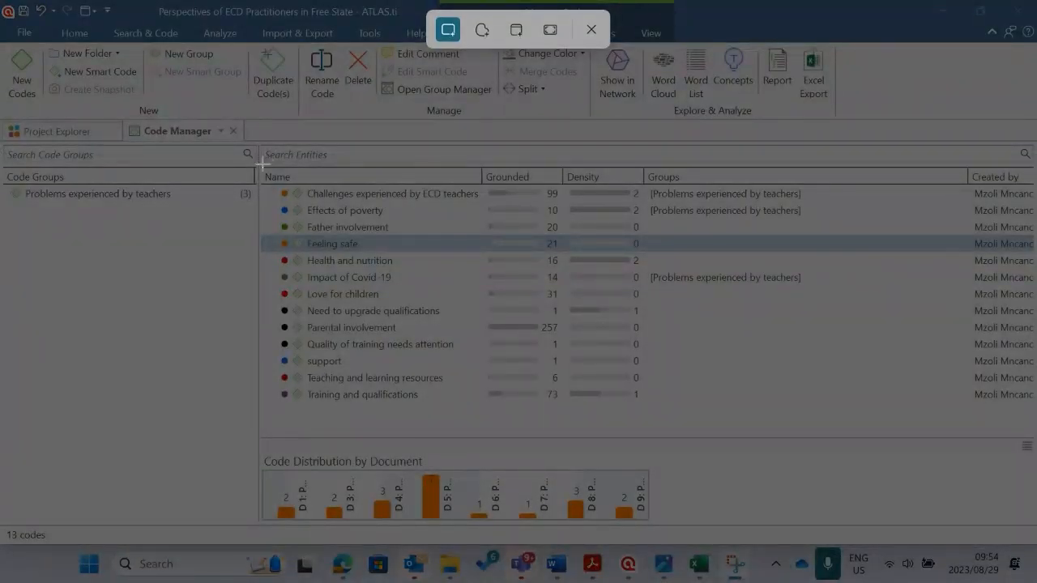
drag(258, 165, 807, 408)
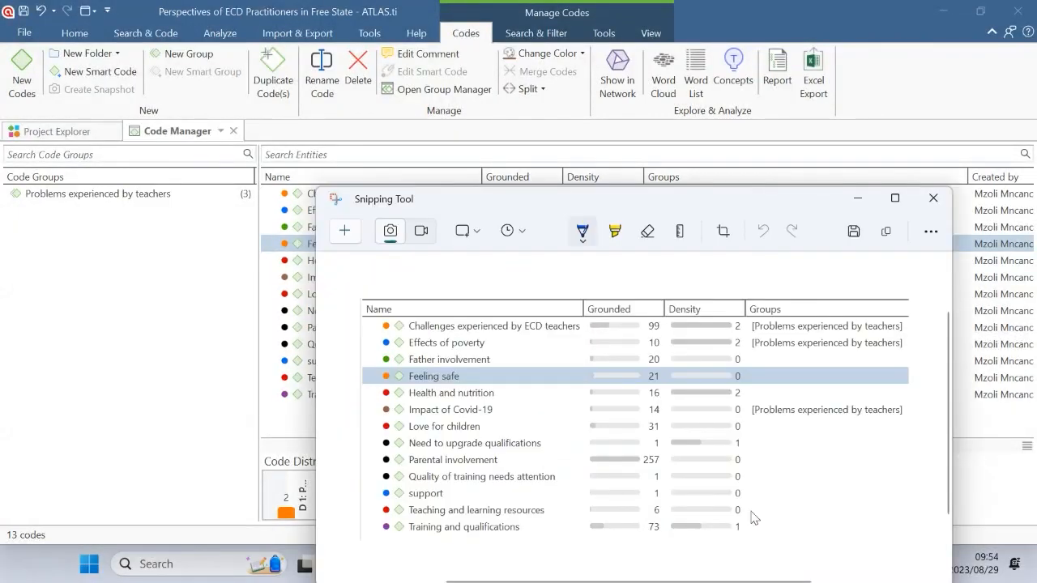
right_click(570, 396)
click(611, 436)
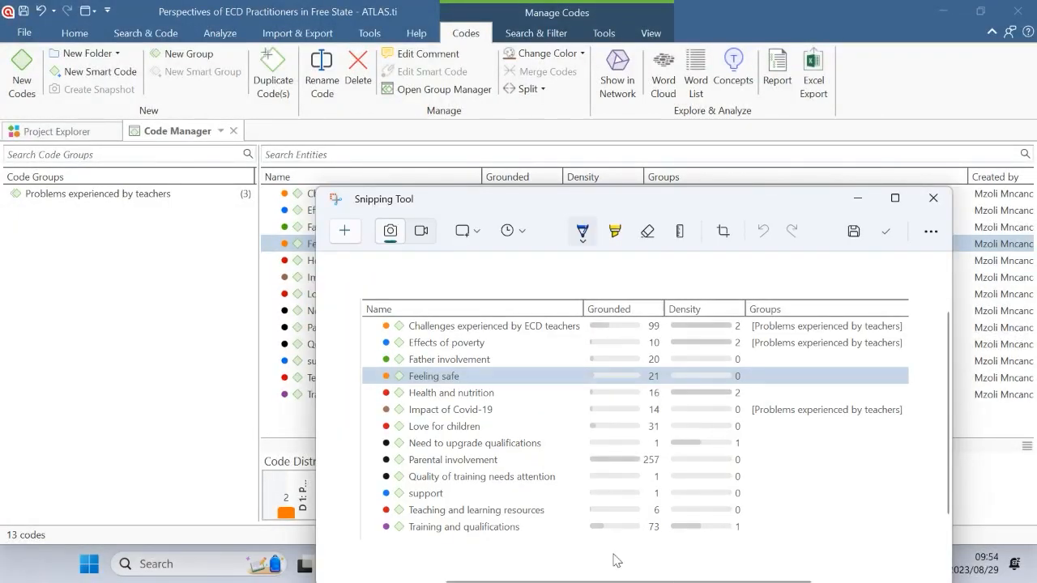
click(124, 307)
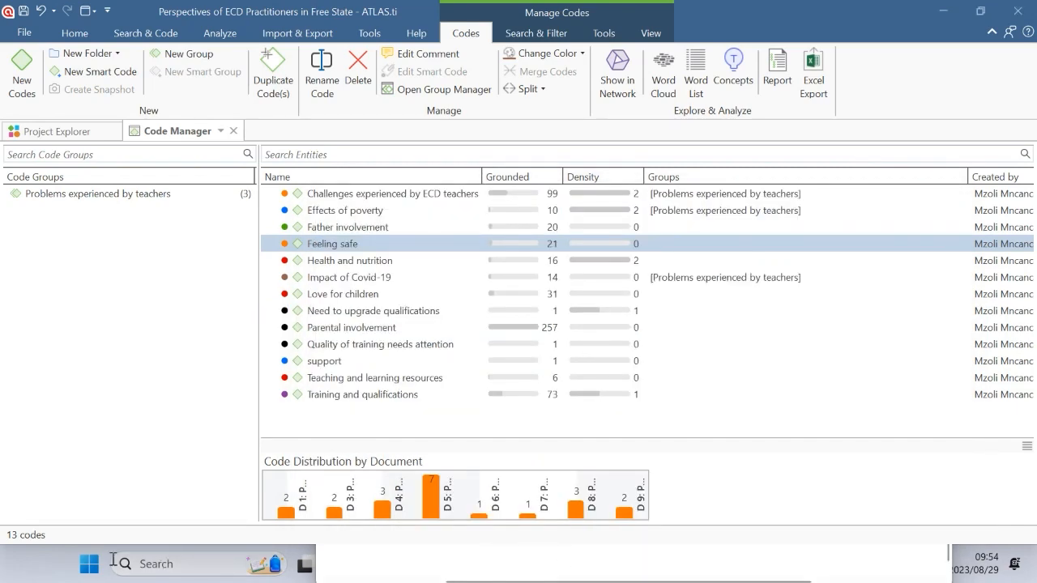
Switch to Document2 in Word and paste the code list snip below the Table 1 Excel export.
mouse_move(556, 572)
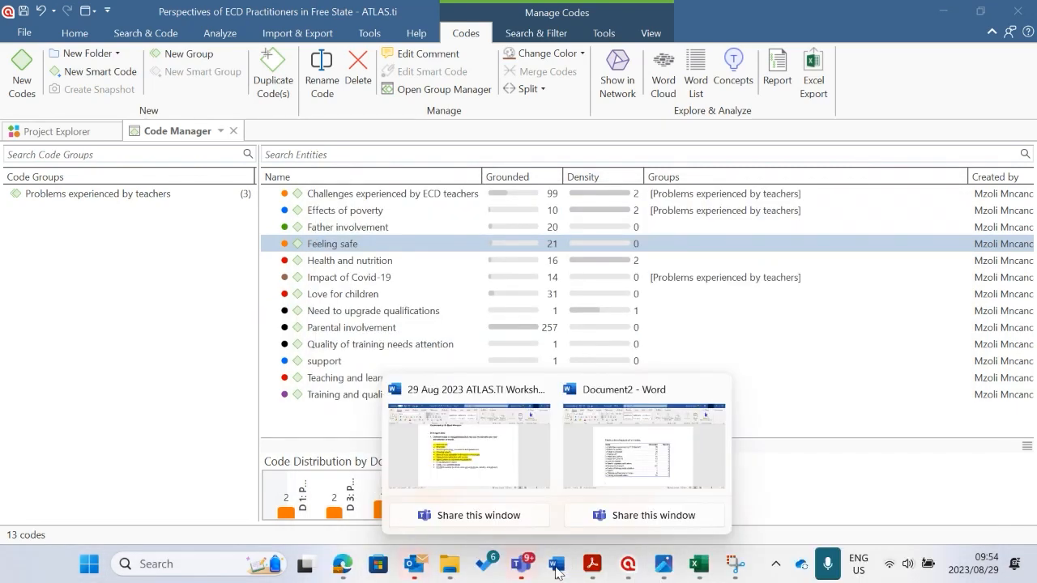
click(637, 466)
scroll(475, 435, down, 5)
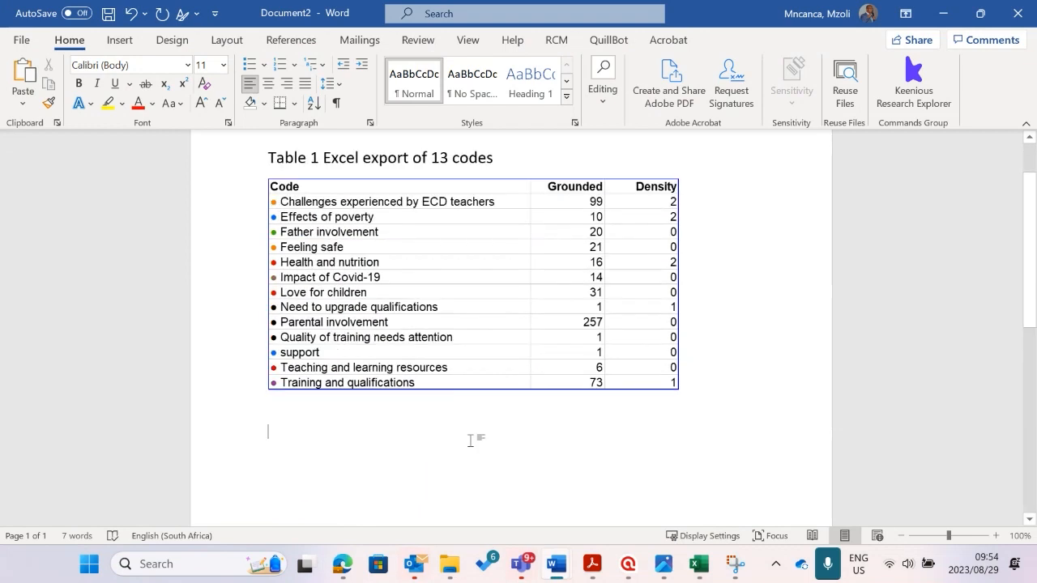
key(ctrl+v)
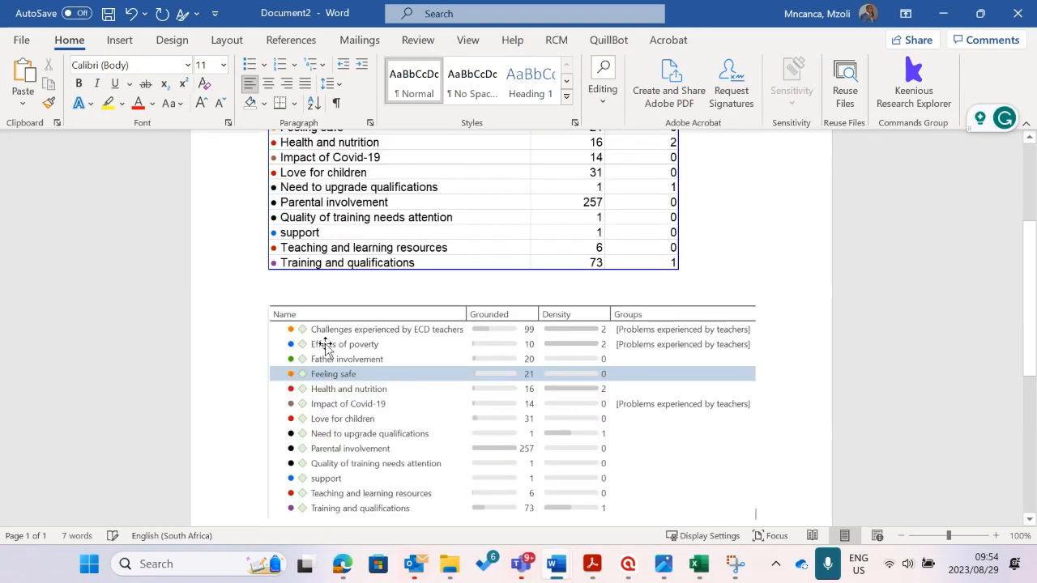
Compare the pasted ATLAS.ti excerpt with the Table 1 Excel export above it.
scroll(325, 349, down, 3)
scroll(397, 378, up, 2)
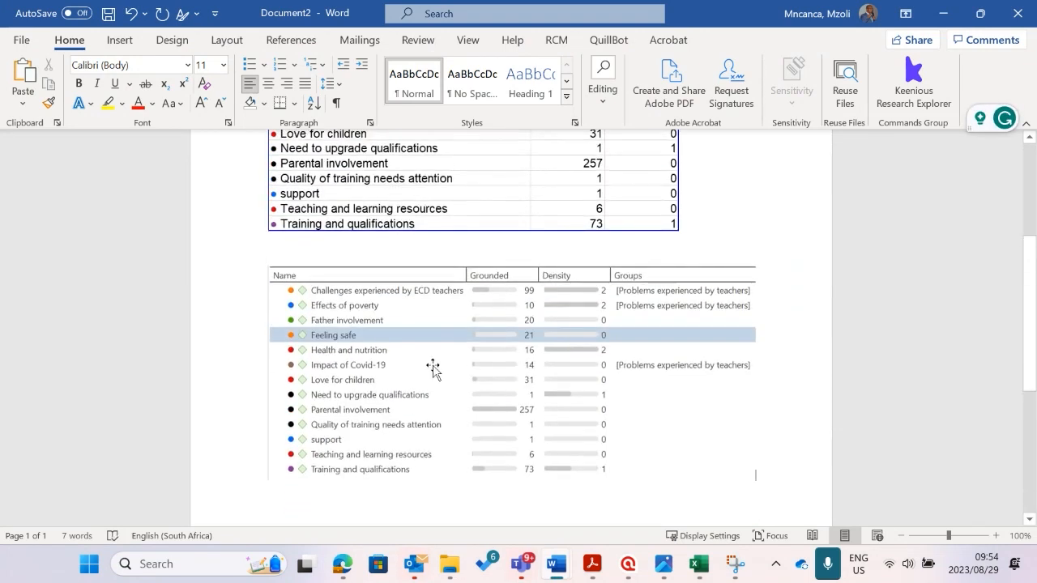
click(458, 383)
scroll(458, 383, up, 5)
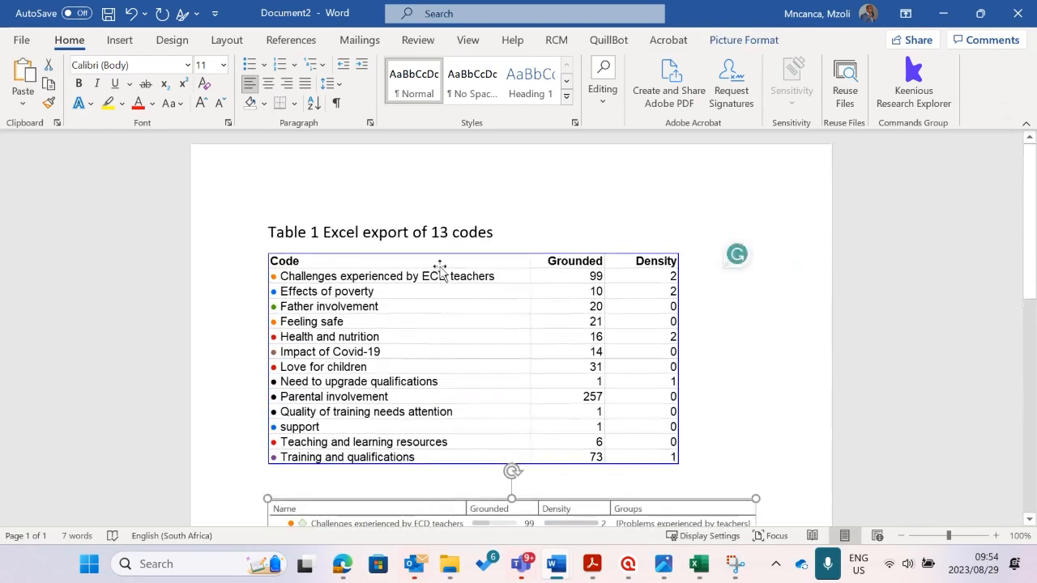
click(644, 401)
scroll(632, 429, down, 6)
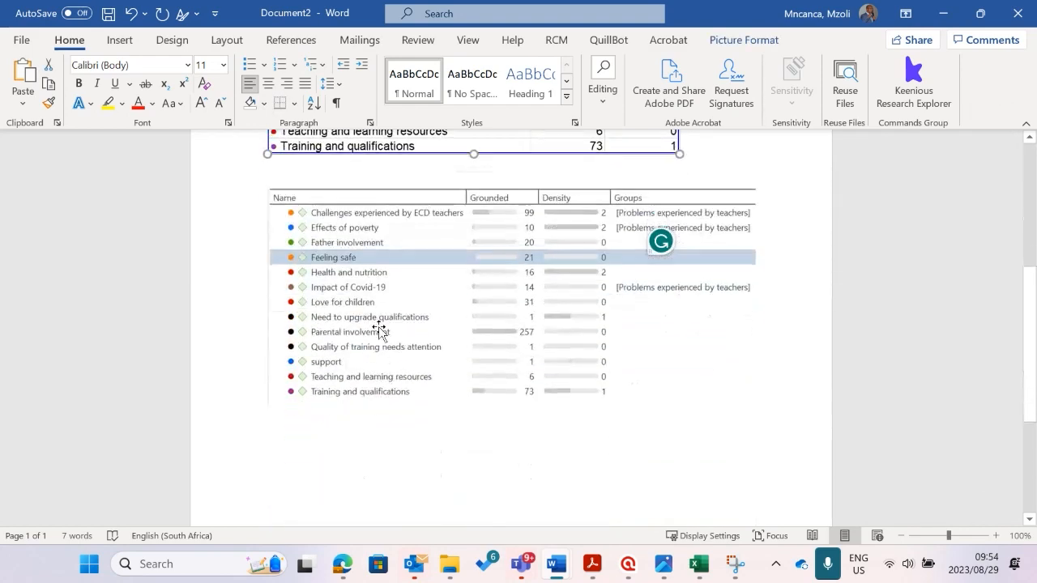
scroll(575, 423, up, 3)
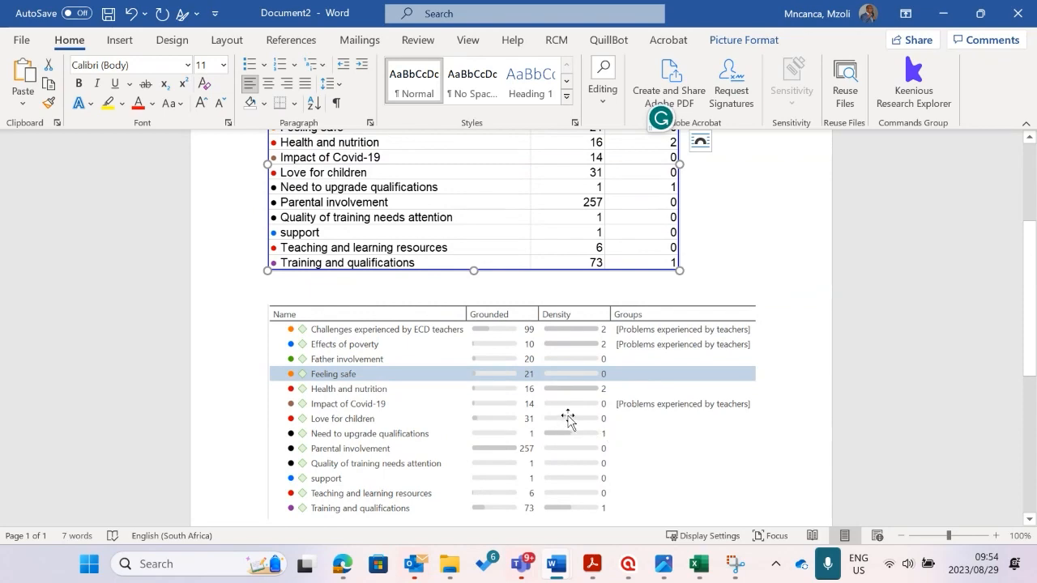
Return to the ATLAS.ti Code Manager and select the Effects of poverty, Health and nutrition, and Parental involvement codes together.
scroll(616, 421, up, 5)
scroll(514, 398, down, 5)
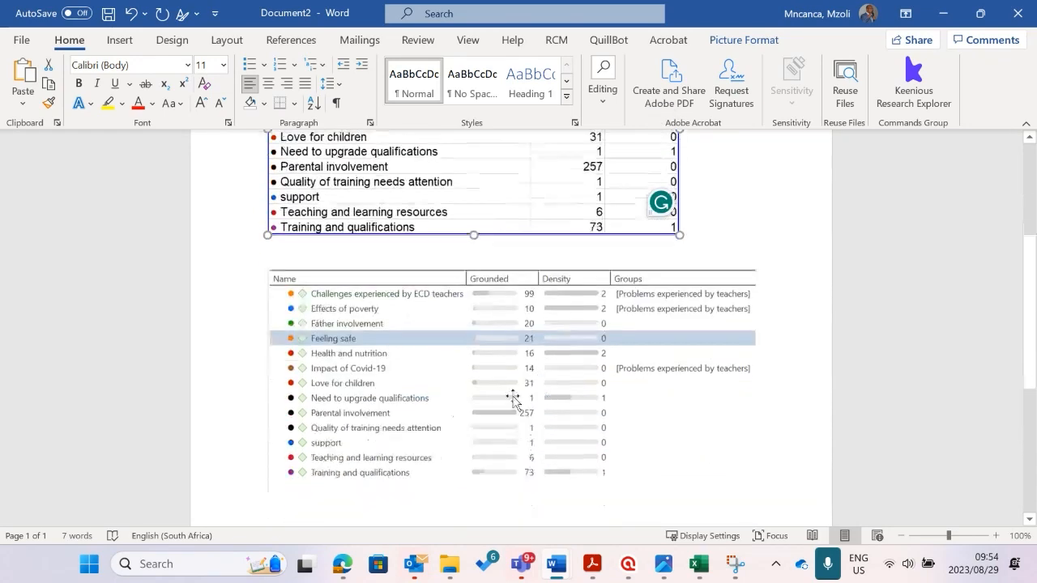
click(943, 14)
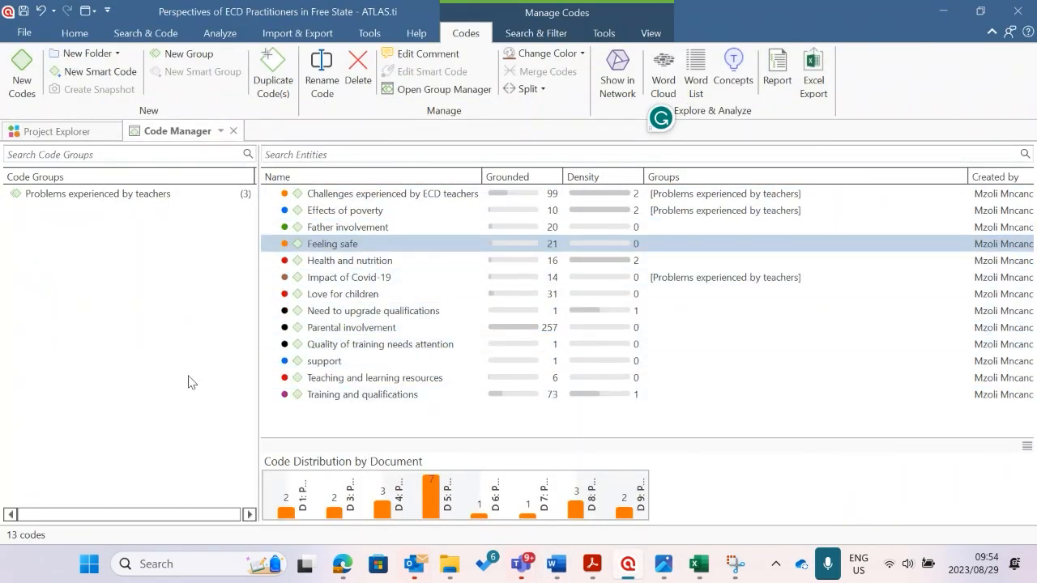
click(373, 212)
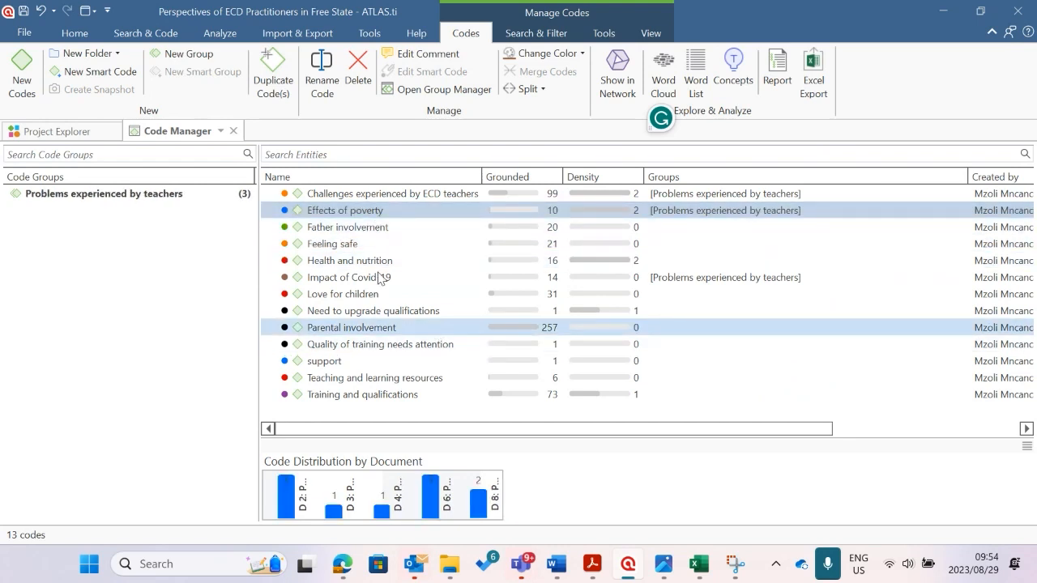
ctrl+click(350, 260)
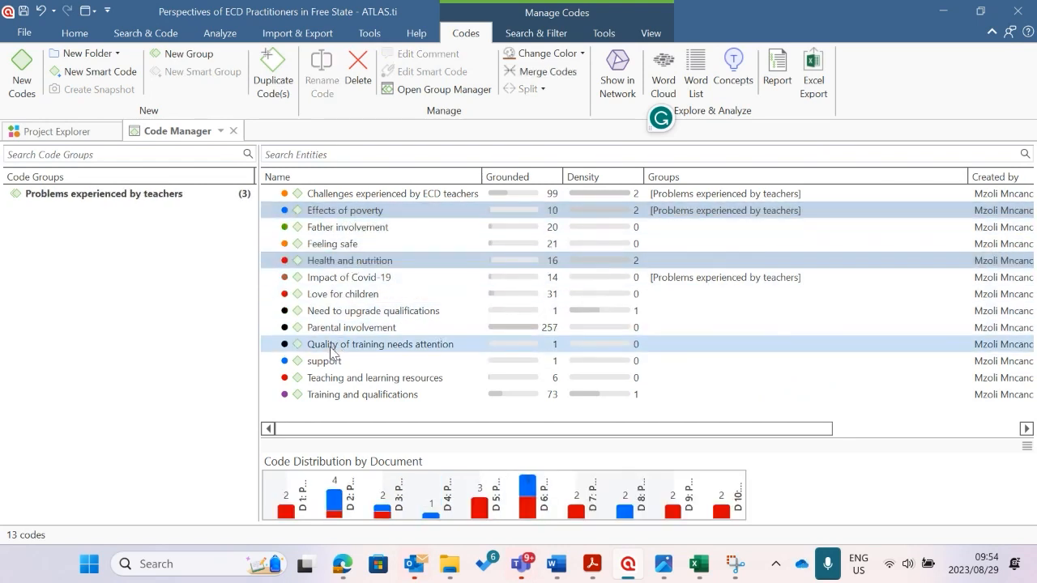
ctrl+click(344, 327)
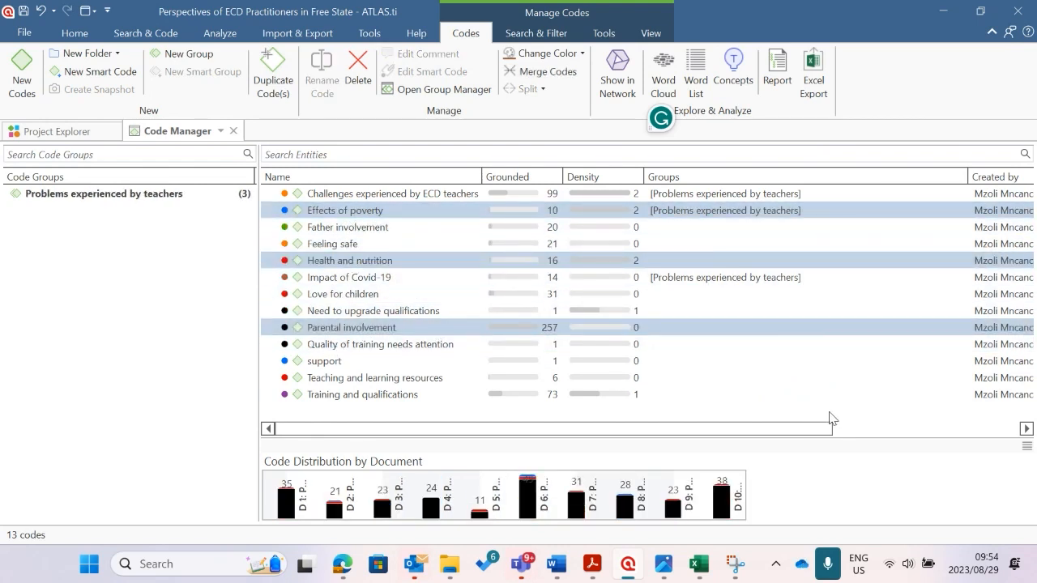
Capture the code list with the three selected codes as a rectangular snip in Snipping Tool and copy the image.
click(729, 567)
click(344, 232)
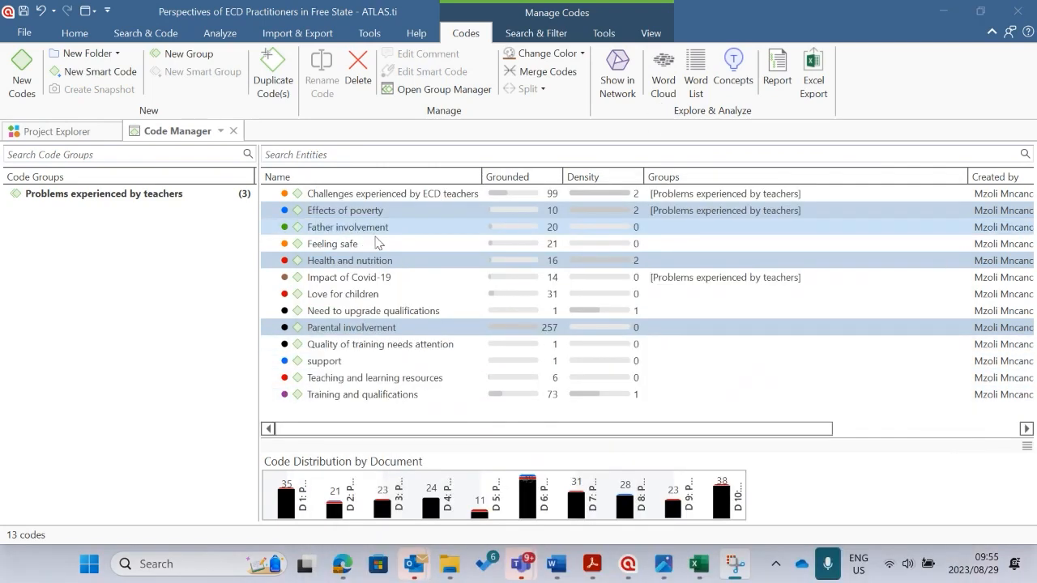
drag(255, 178, 813, 411)
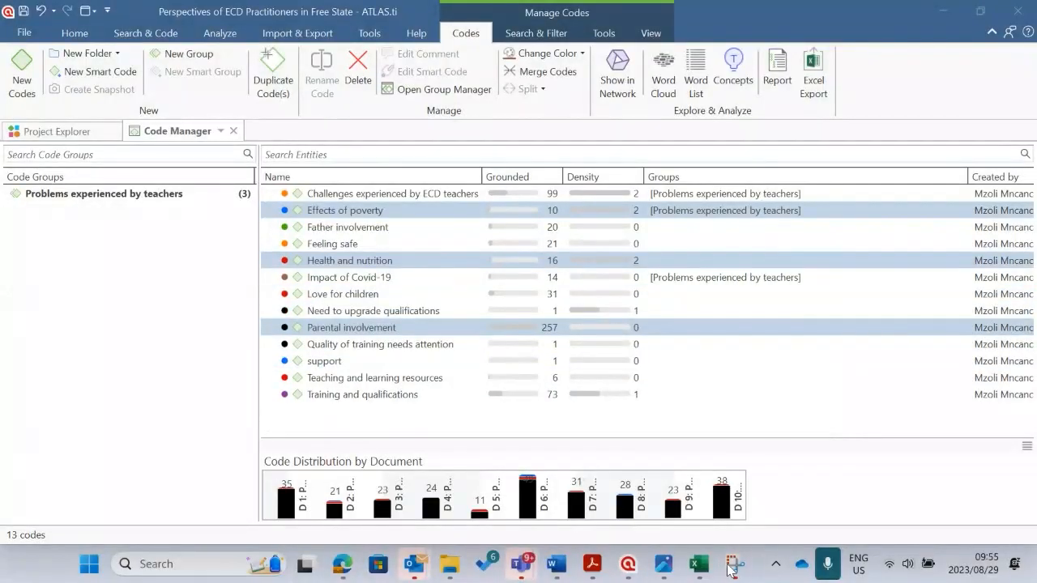
click(732, 567)
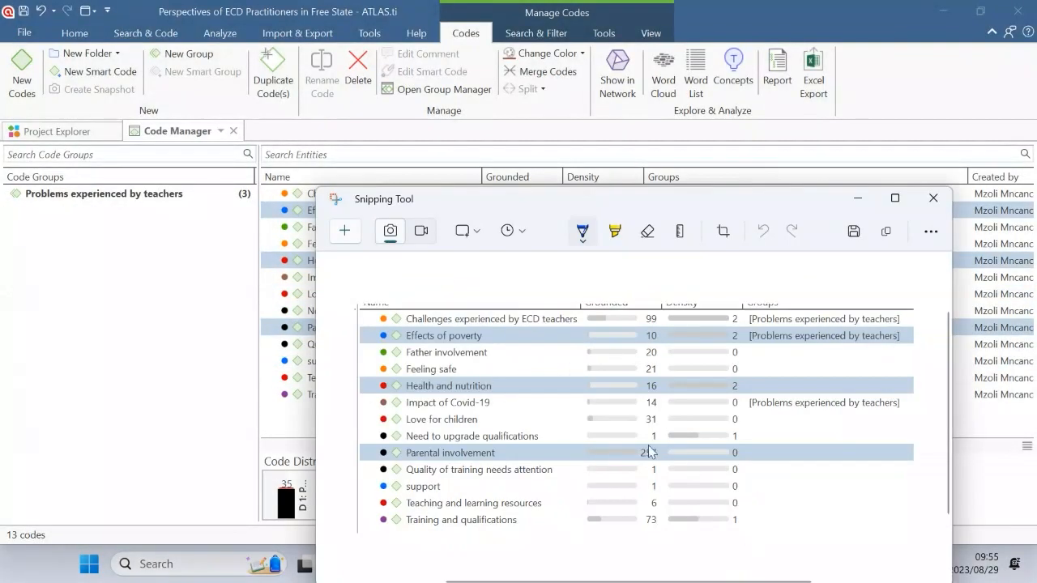
right_click(603, 422)
click(652, 460)
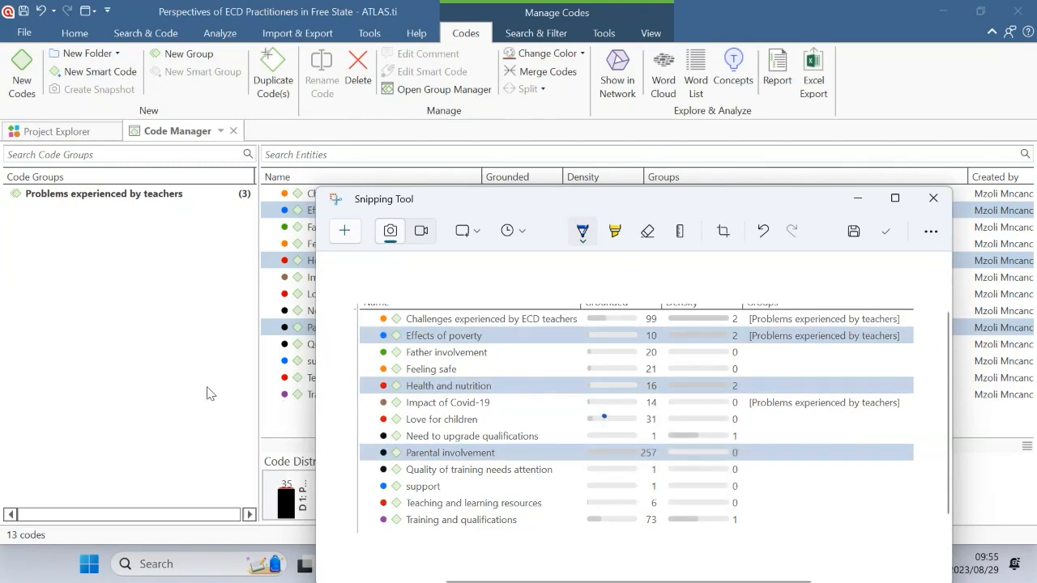
Switch to Document2 in Word, paste the new snip on a new line below the first ATLAS.ti excerpt, and close Snipping Tool.
click(45, 569)
mouse_move(552, 571)
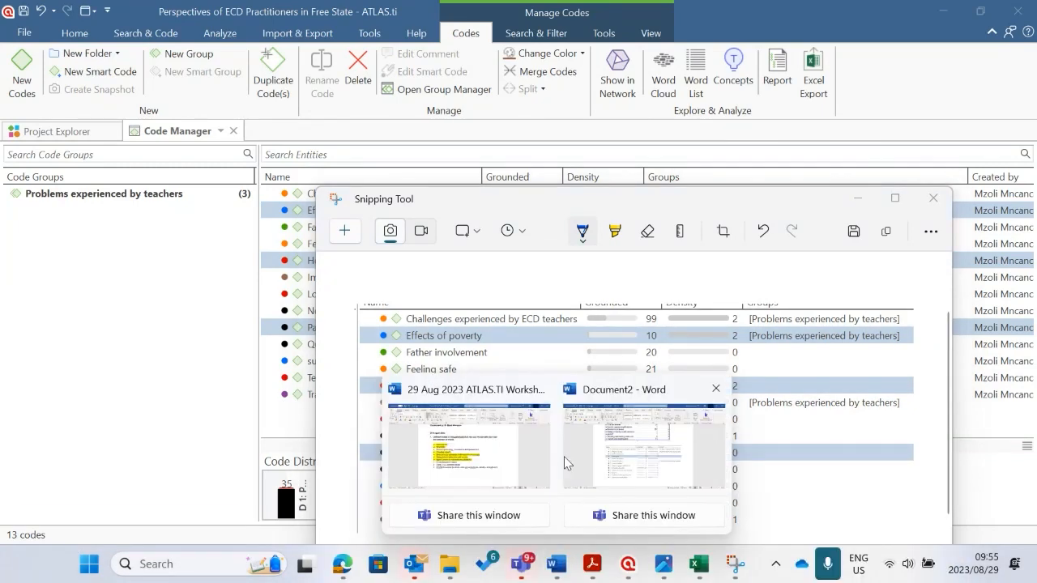
click(630, 473)
scroll(452, 419, down, 3)
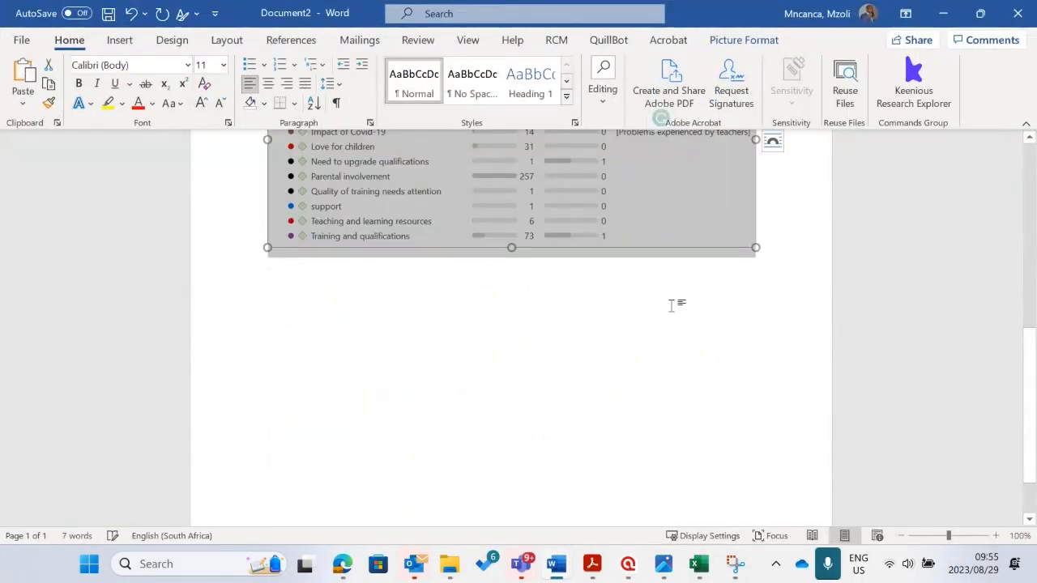
click(790, 259)
key(Return)
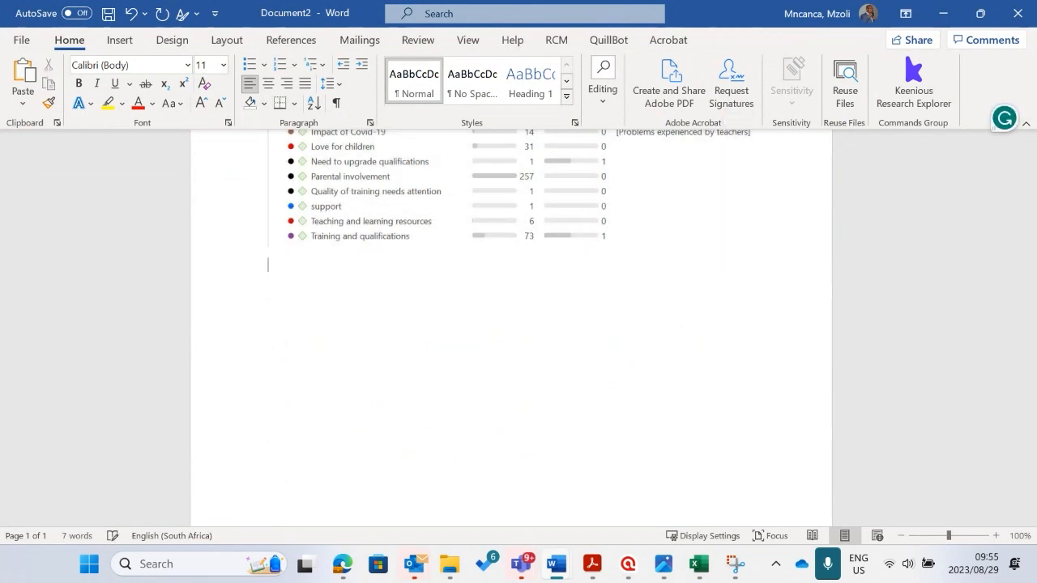
key(ctrl+v)
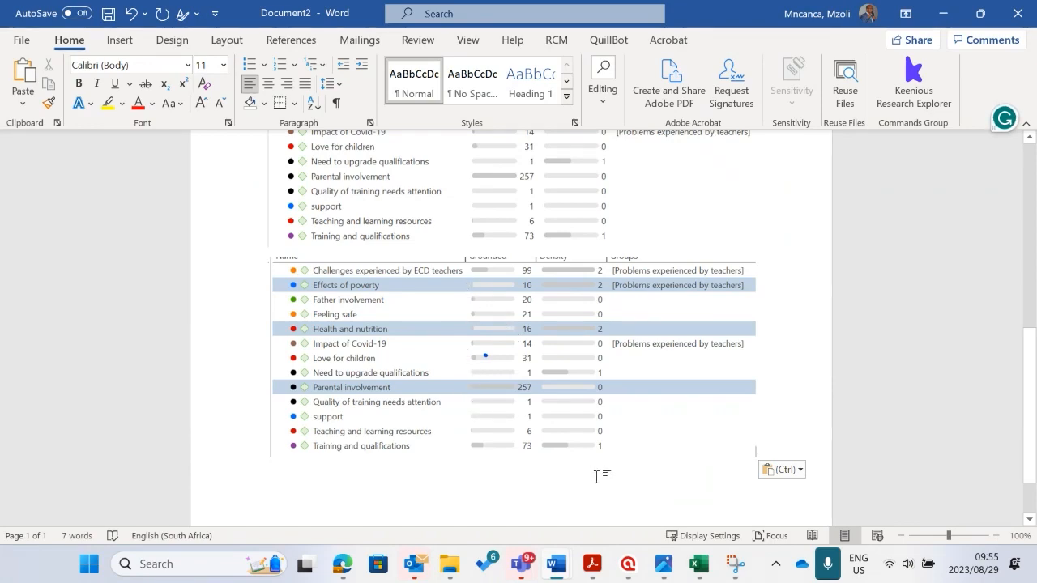
scroll(596, 477, up, 10)
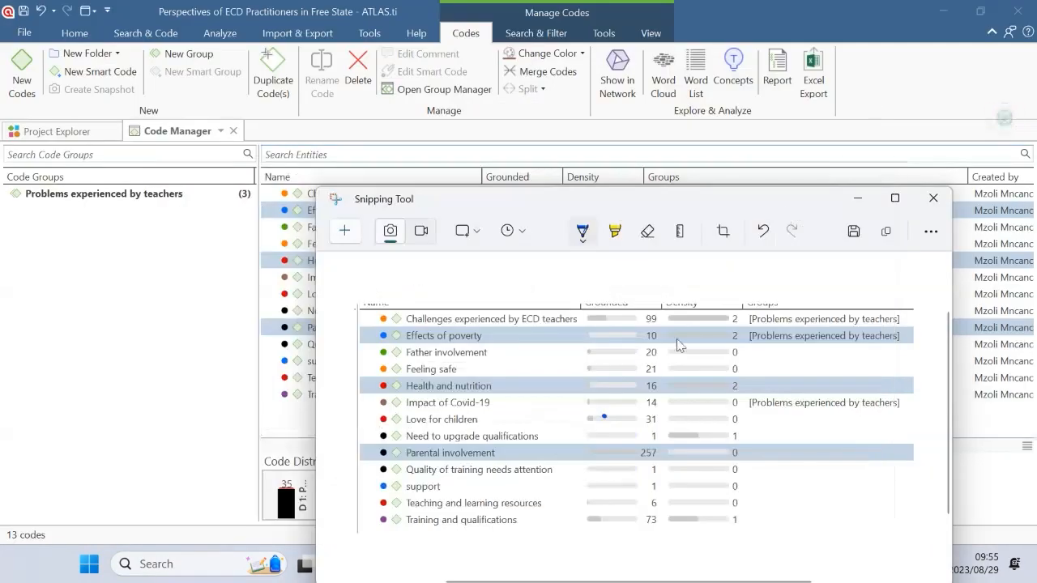
click(931, 198)
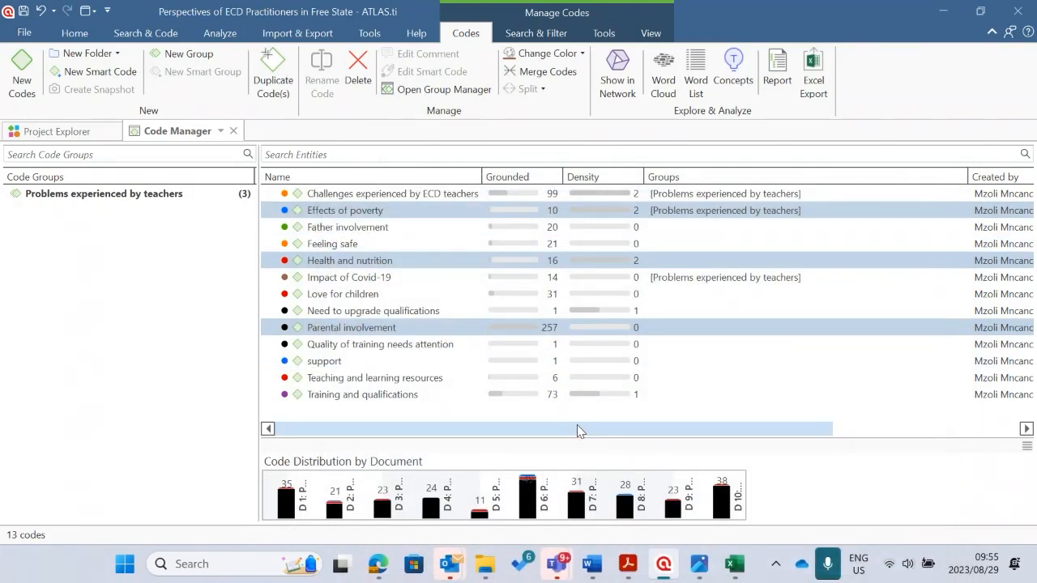
In the 29 Aug 2023 ATLAS.TI Workshop document, highlight the ATLAS.ti excerpt and Excel exports bullets in yellow.
mouse_move(592, 556)
mouse_move(589, 567)
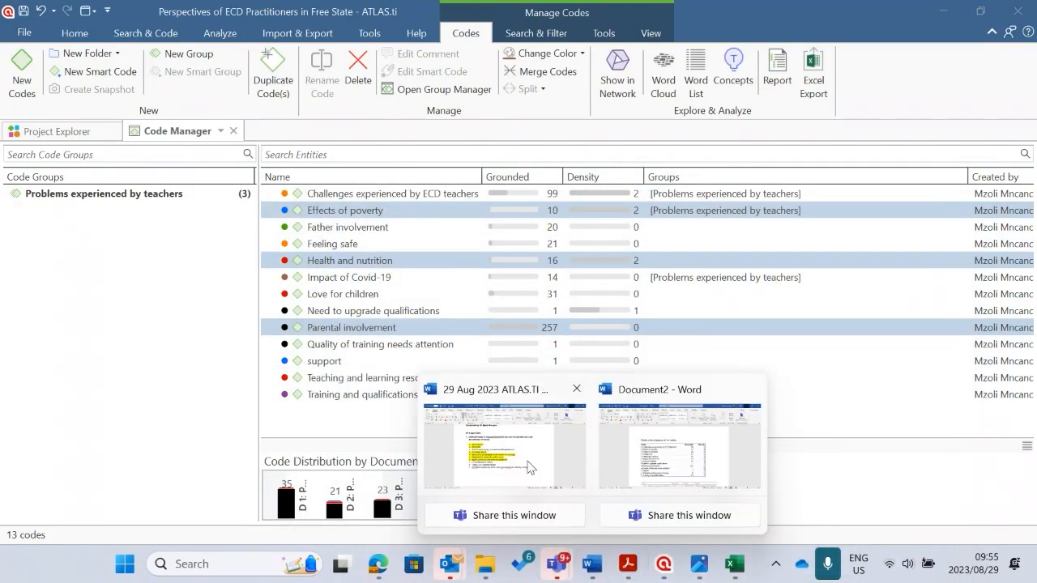
click(466, 458)
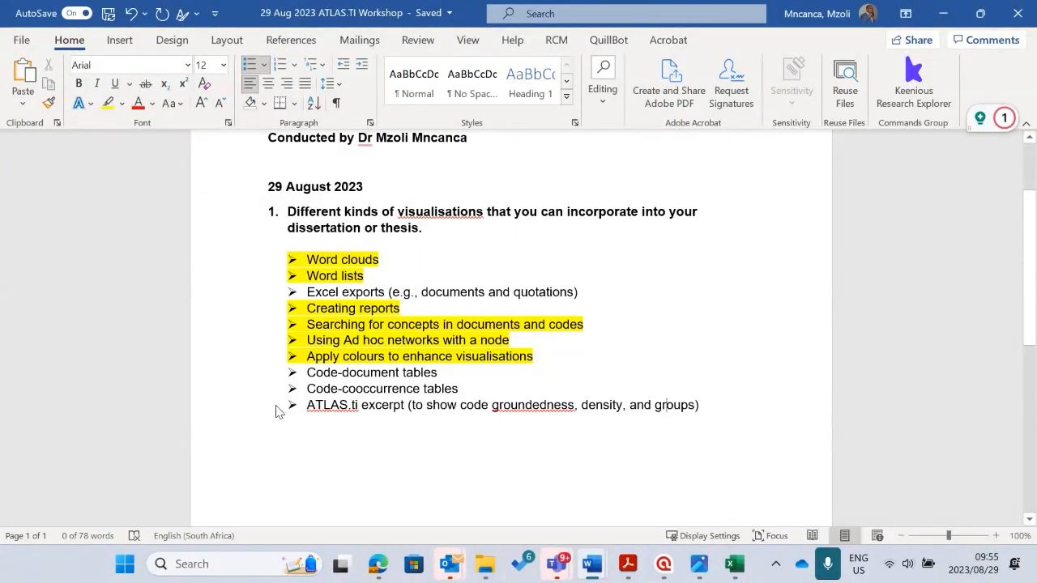
drag(344, 408, 695, 420)
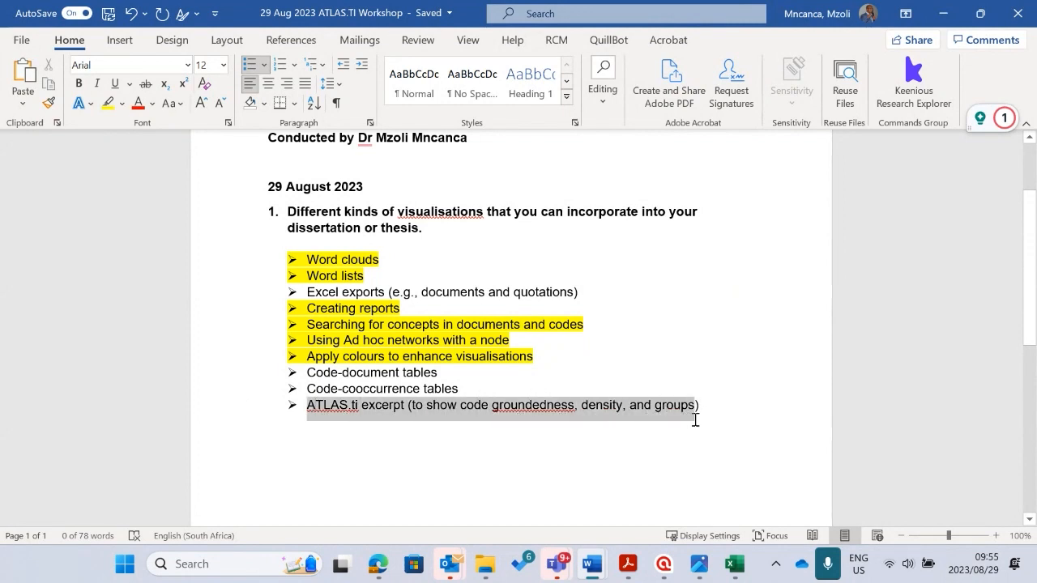
click(108, 103)
click(432, 363)
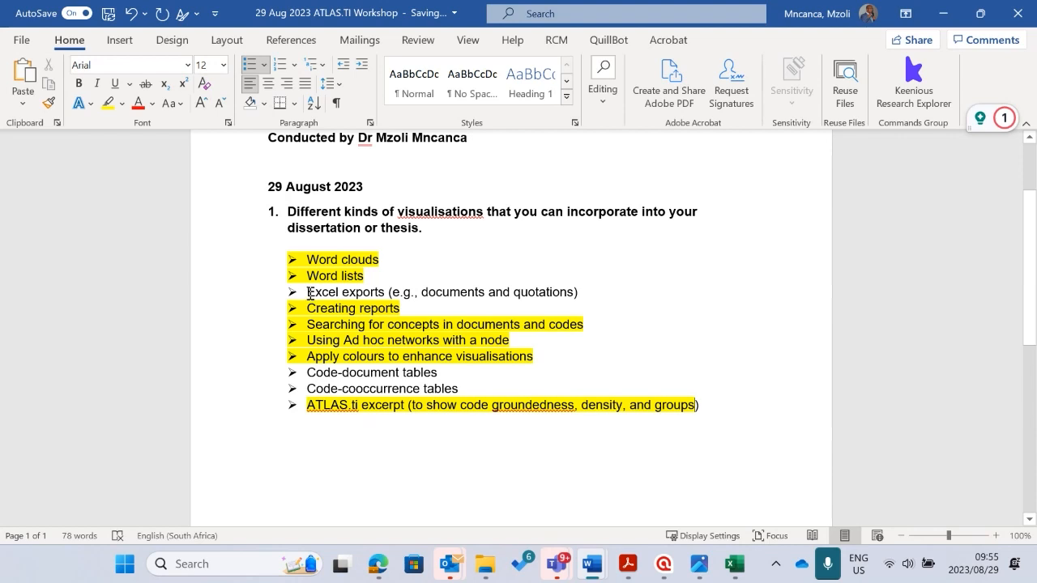
drag(311, 293, 581, 295)
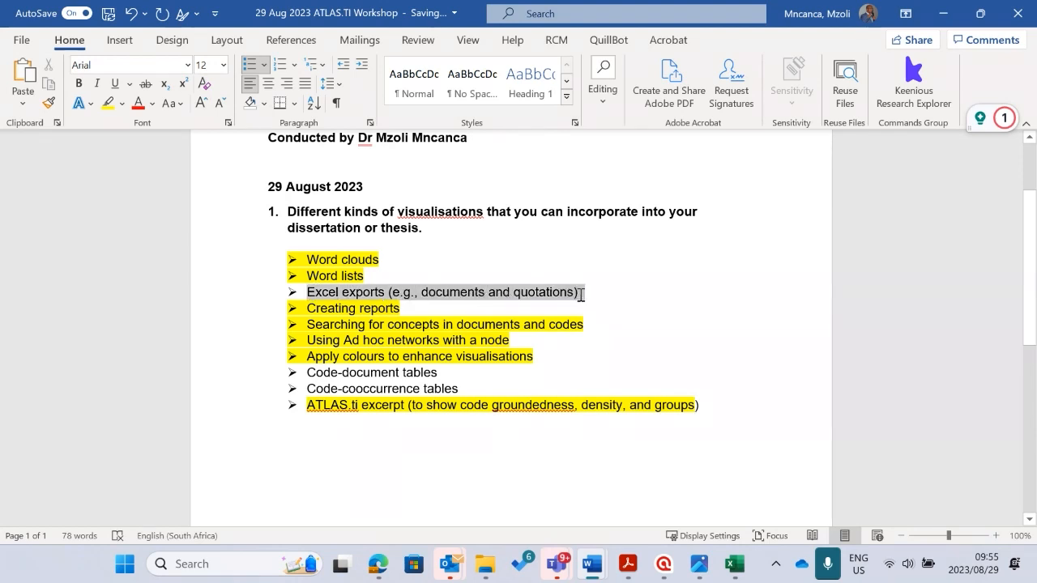
click(108, 103)
key(Right)
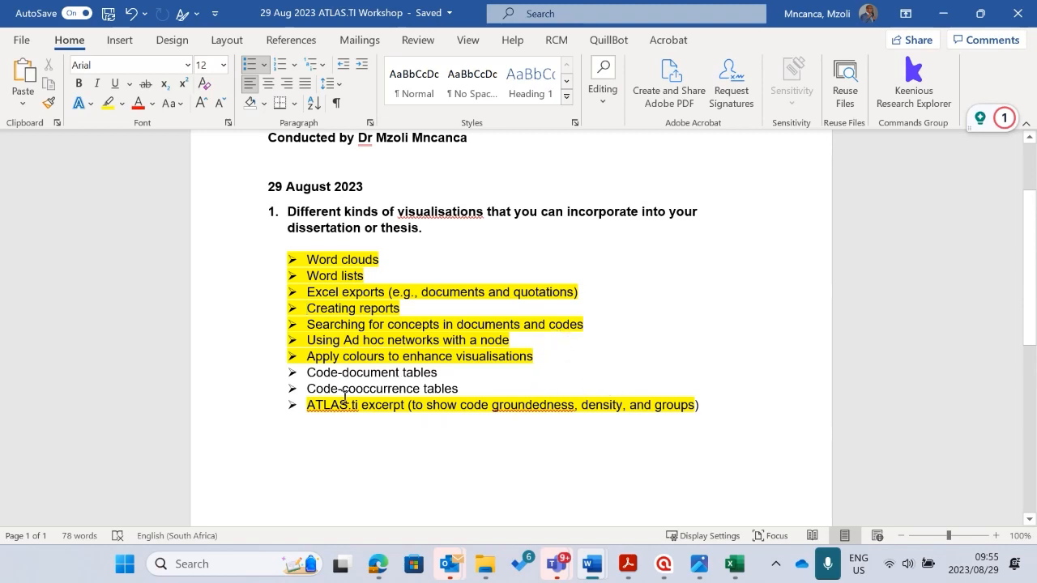
Return to ATLAS.ti, close the Code Manager, and open the Code-Document Table analysis.
click(664, 564)
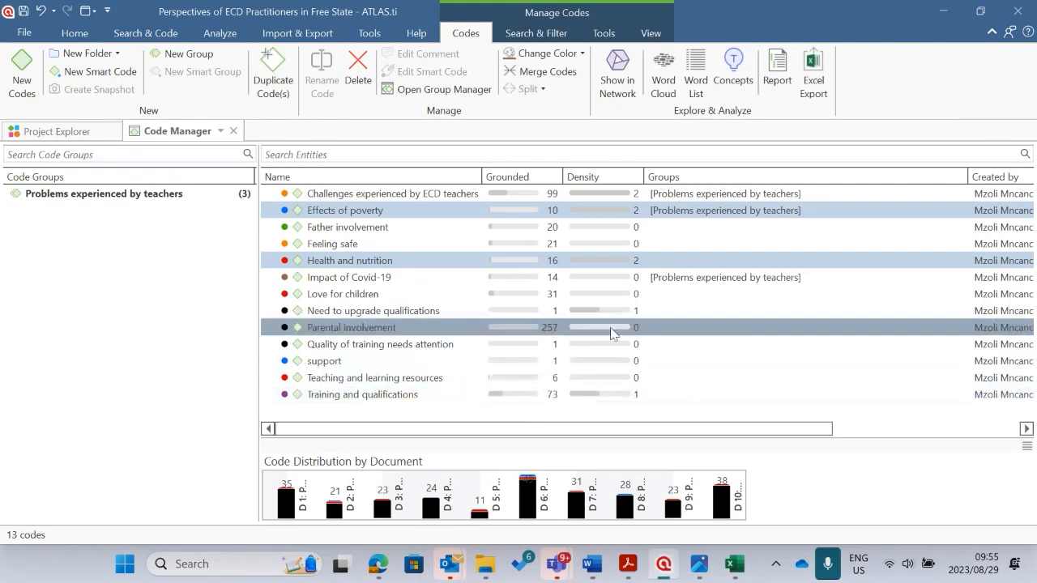
click(234, 130)
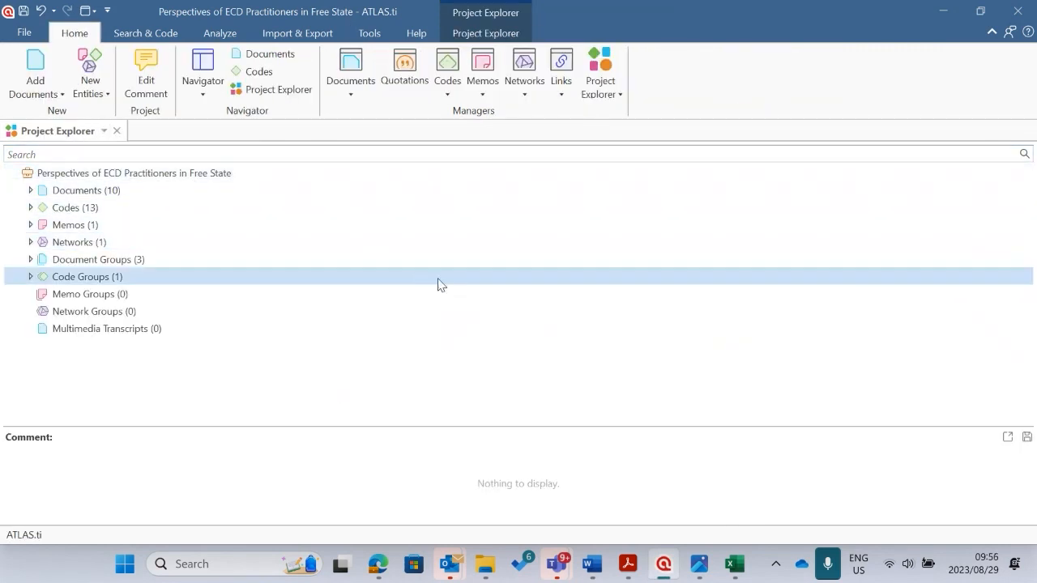
click(218, 34)
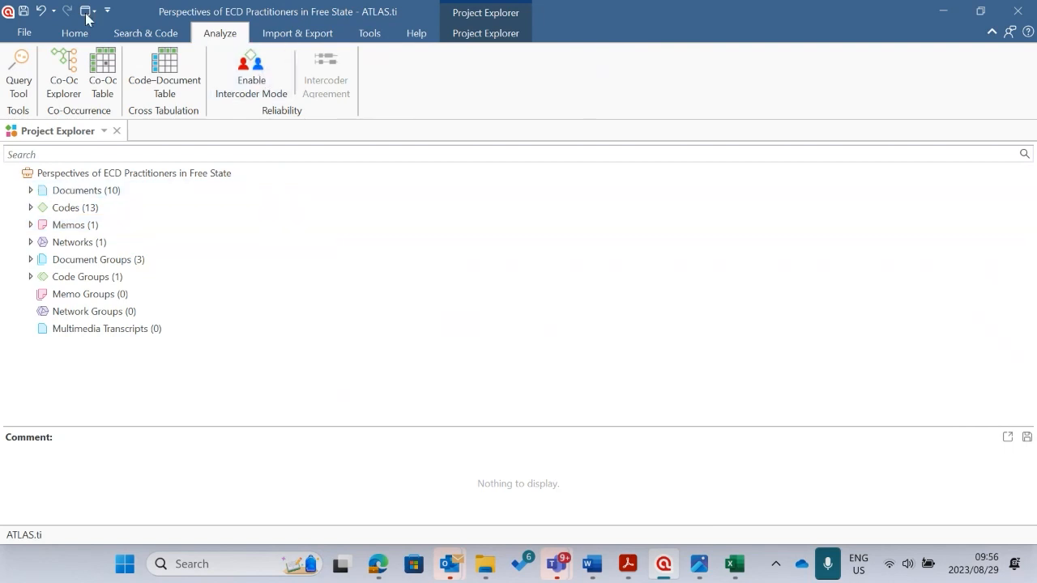
click(68, 35)
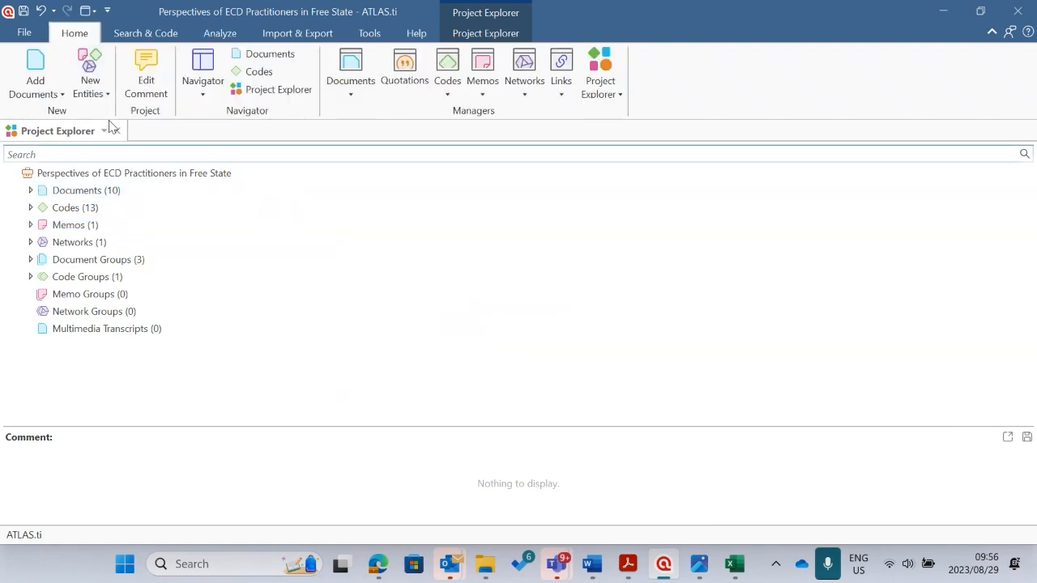
click(233, 38)
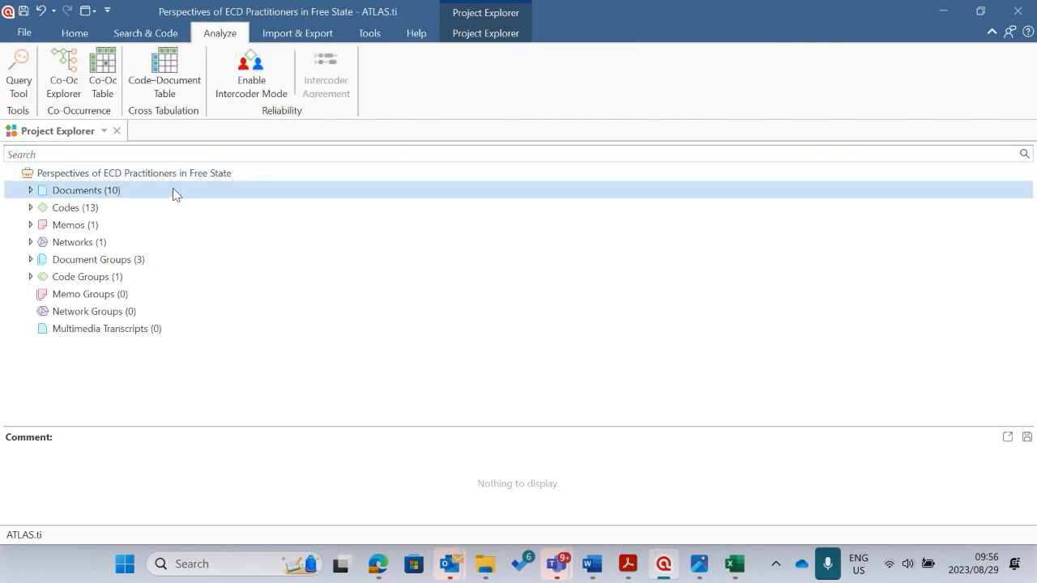
click(168, 71)
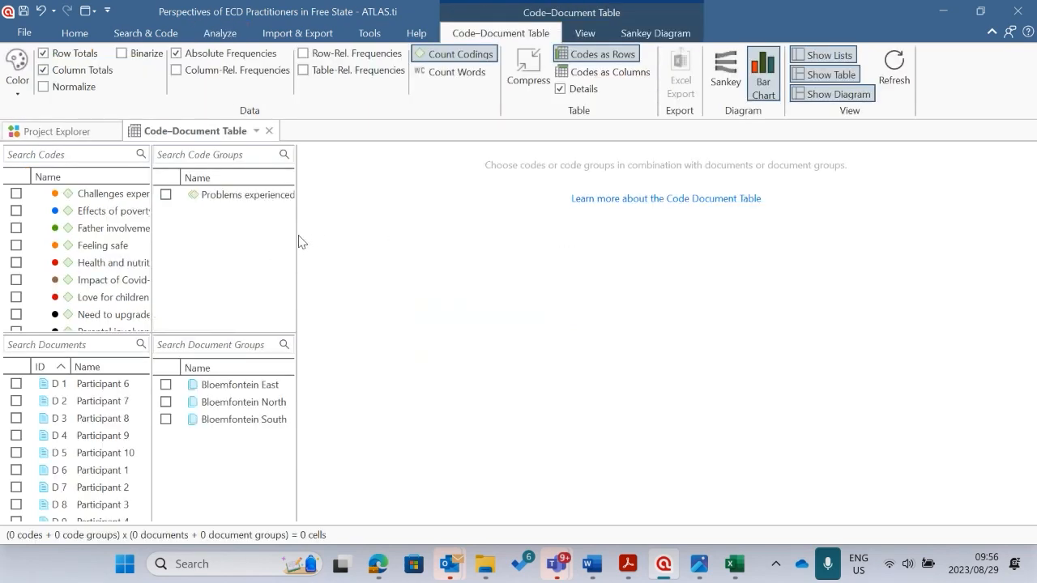
Close the Project Explorer and widen the code and document selection lists of the Code-Document Table.
click(70, 131)
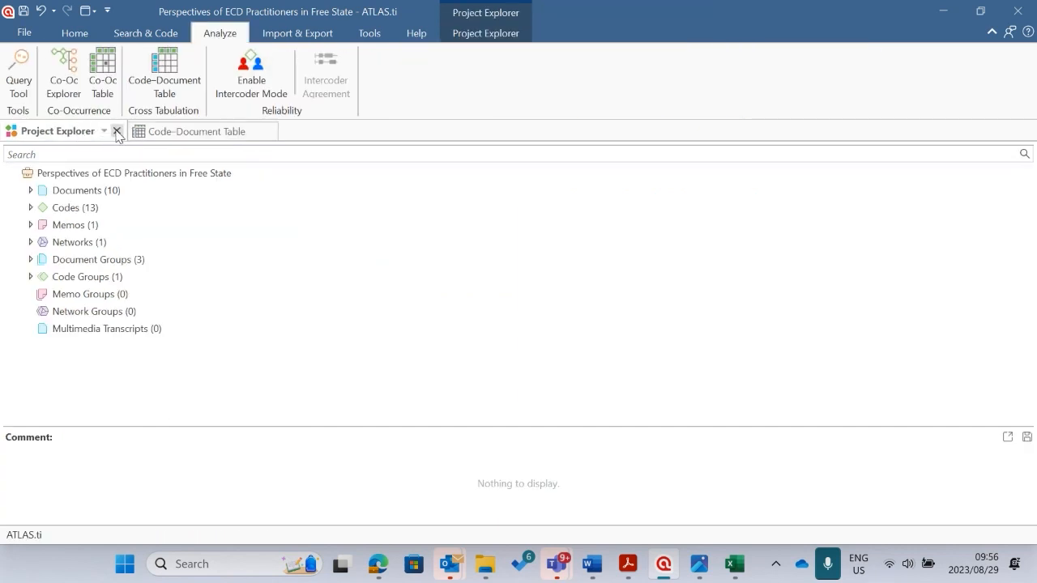
click(117, 131)
drag(306, 230, 362, 241)
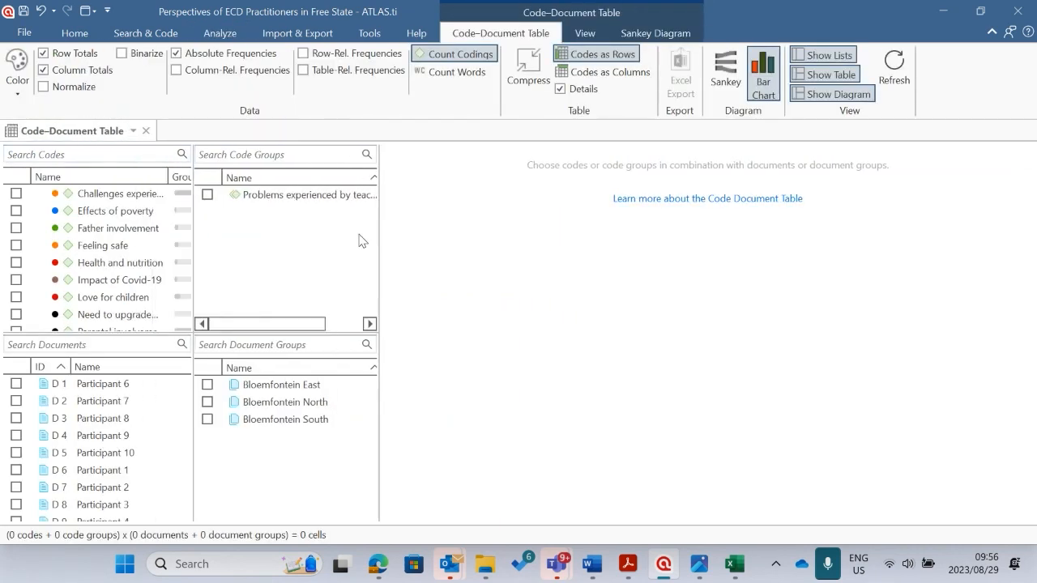
drag(193, 230, 222, 231)
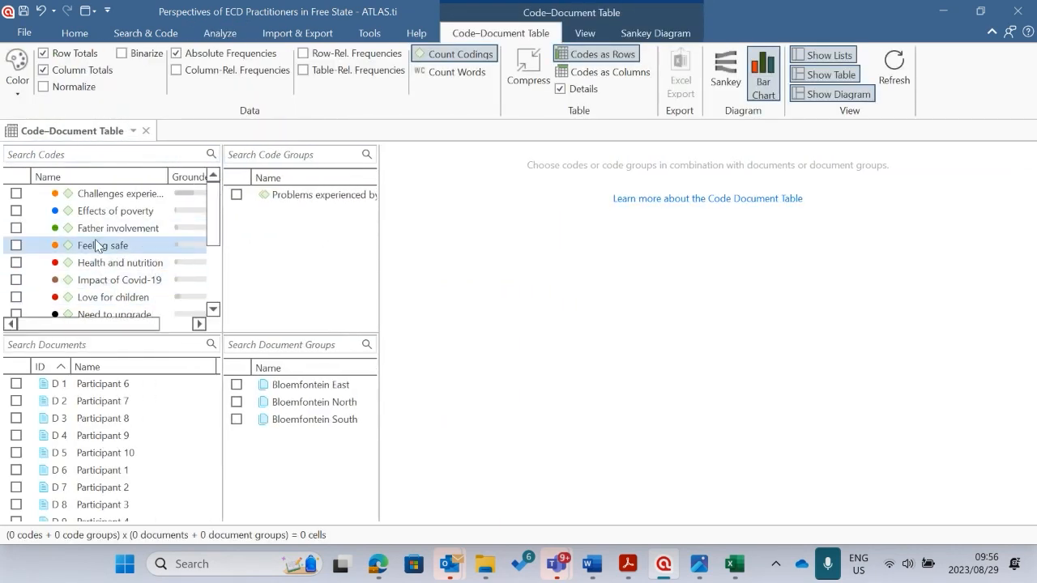
Add document D 6 Participant 1 and the Challenges experienced by ECD teachers code to the Code-Document Table.
scroll(96, 245, down, 3)
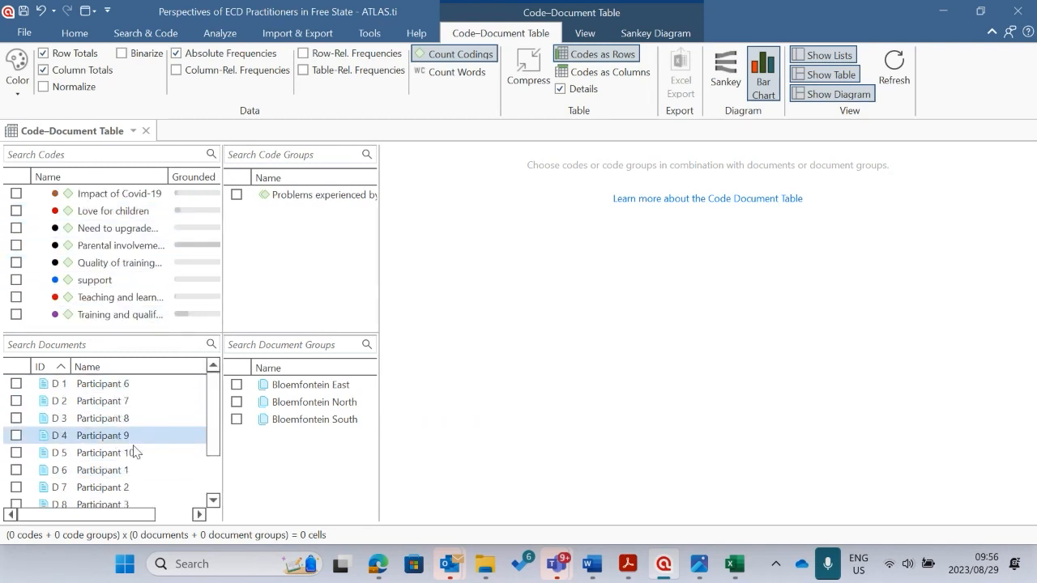
scroll(136, 452, down, 1)
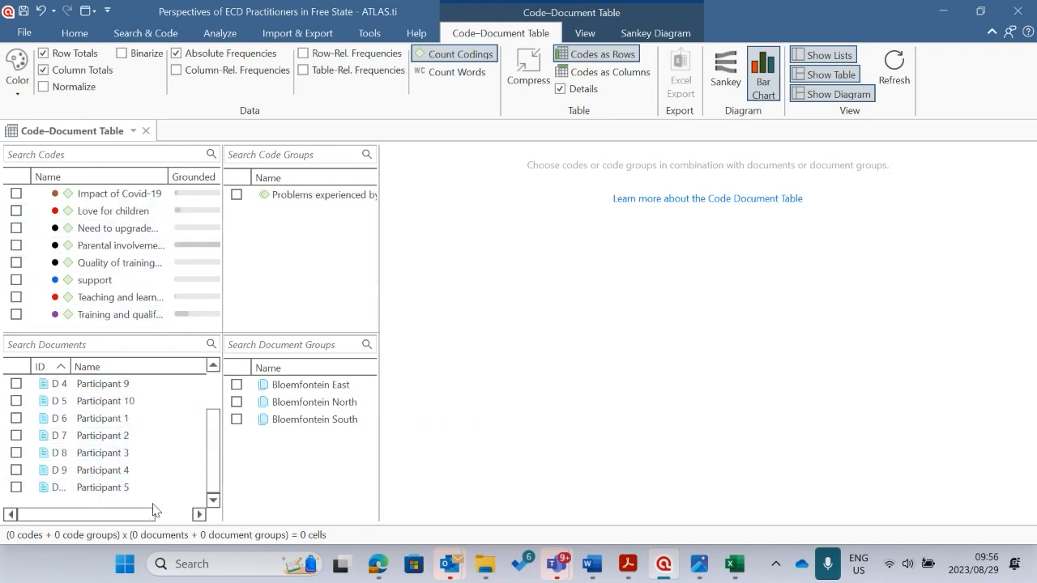
click(16, 419)
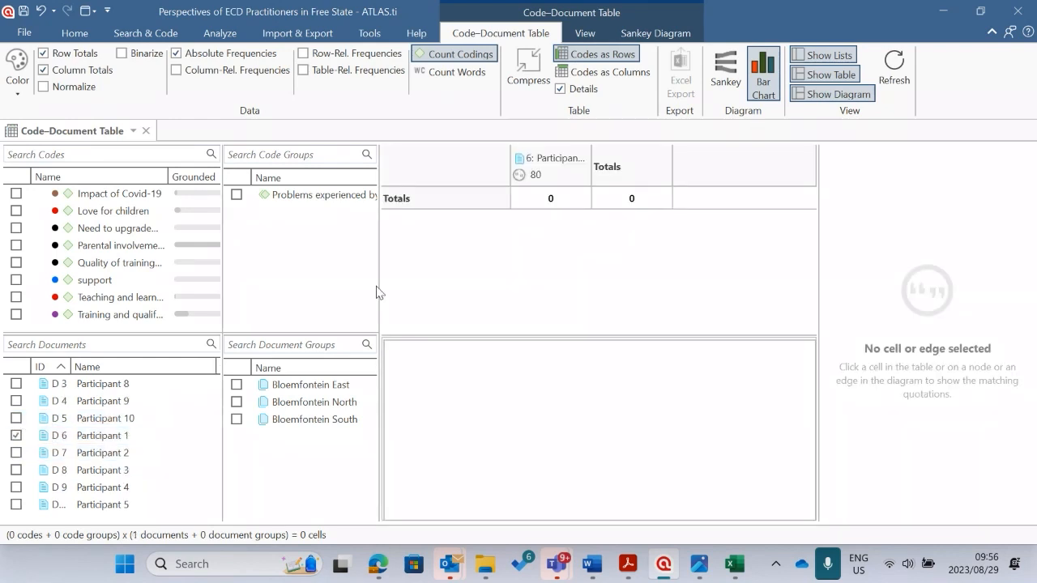
scroll(130, 276, up, 2)
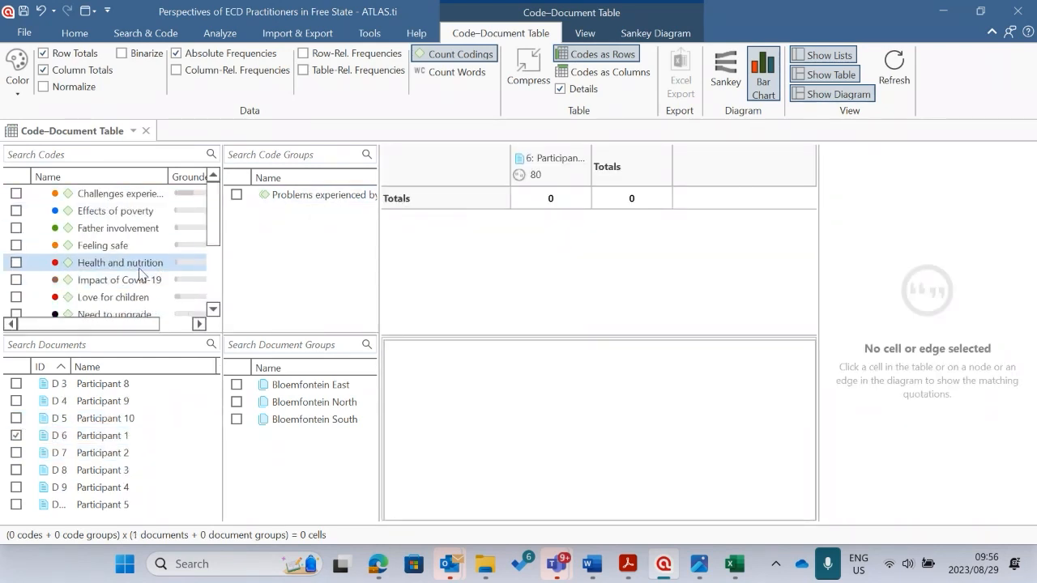
click(15, 195)
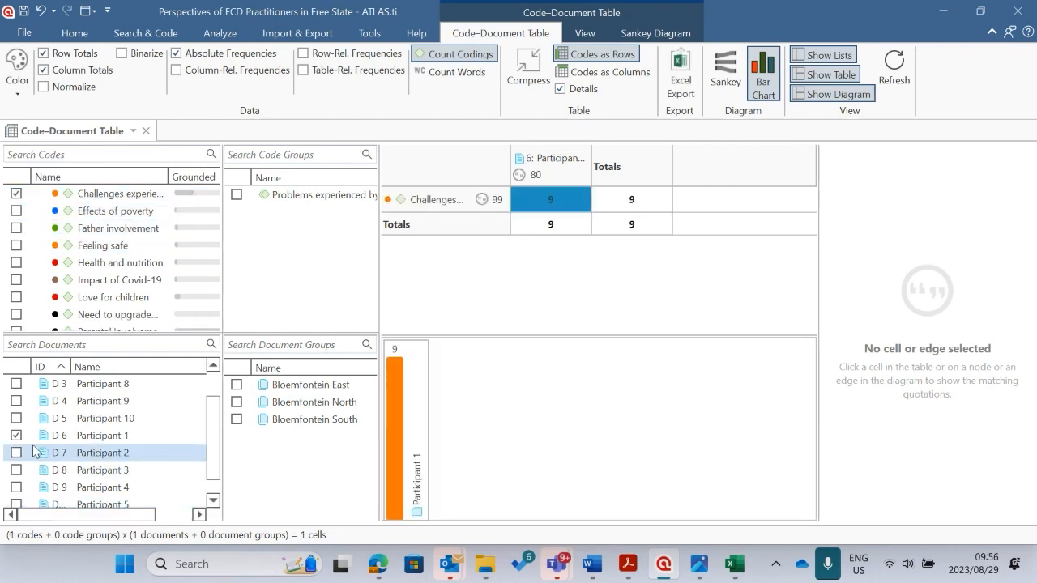
Add documents D 1 Participant 6, D 2 Participant 7 and D 3 Participant 8 to the Code-Document Table and widen the table area.
scroll(41, 446, down, 1)
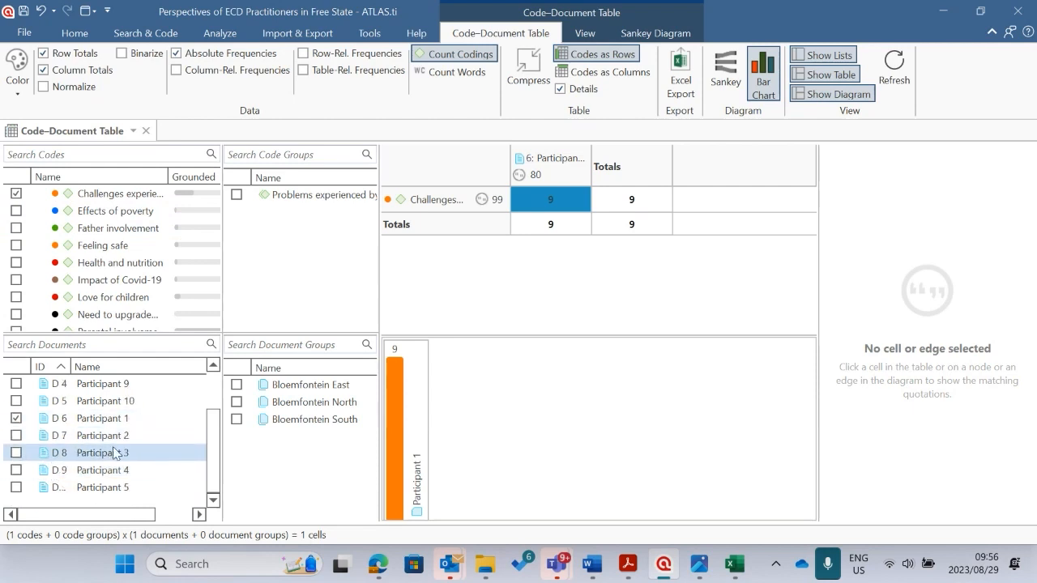
scroll(114, 453, up, 1)
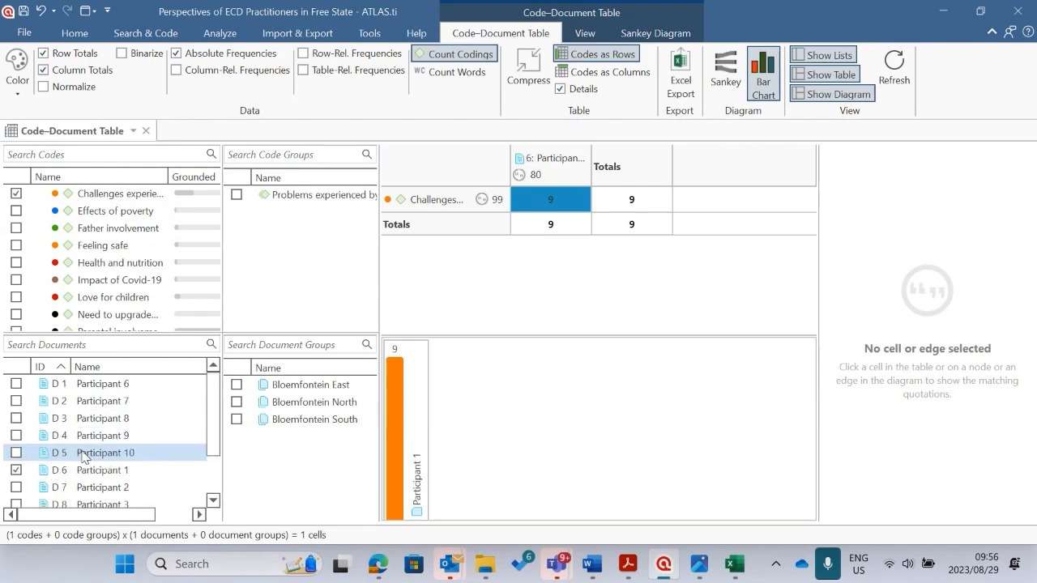
click(17, 385)
click(17, 401)
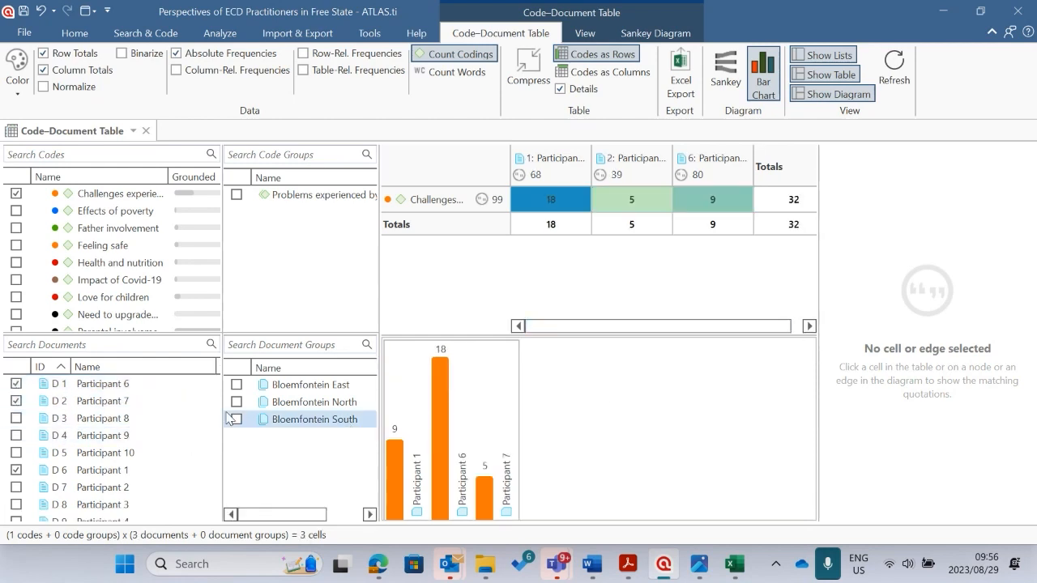
click(17, 419)
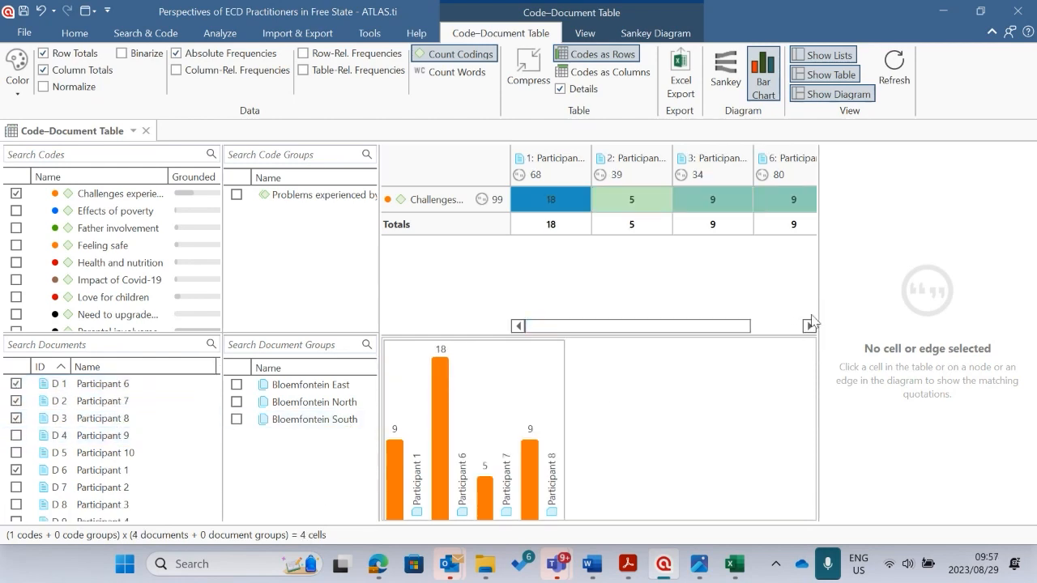
drag(819, 264, 944, 280)
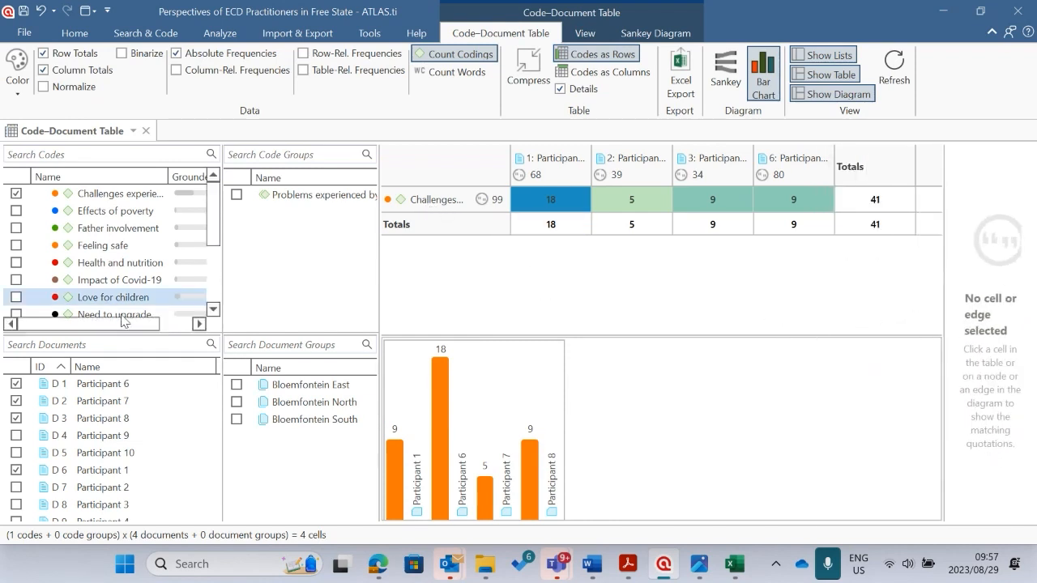
Add the codes Effects of poverty, Father involvement, Feeling safe and Health and nutrition, and enlarge the table area above the bar chart.
click(16, 211)
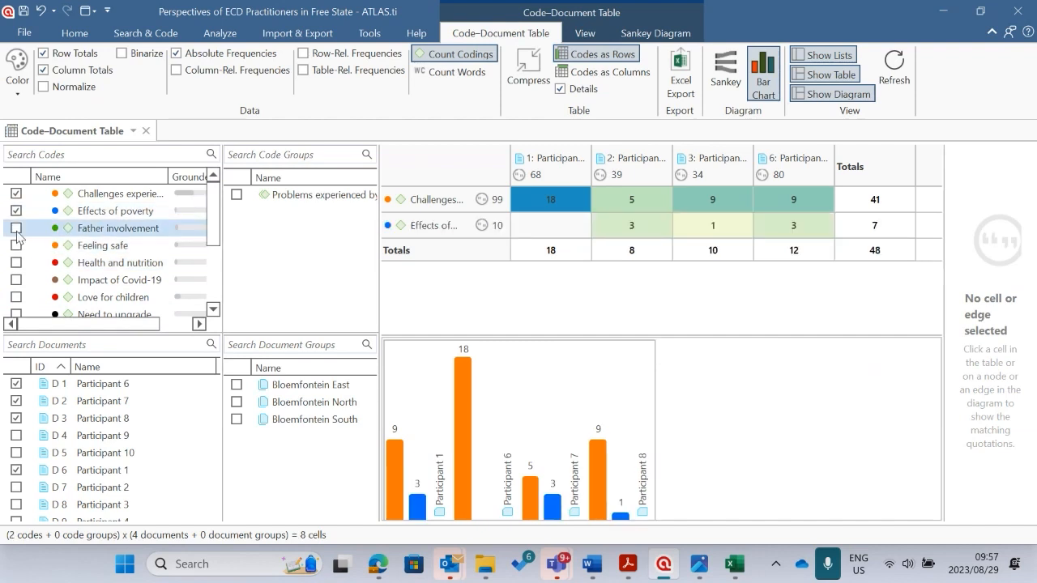
click(17, 228)
click(16, 246)
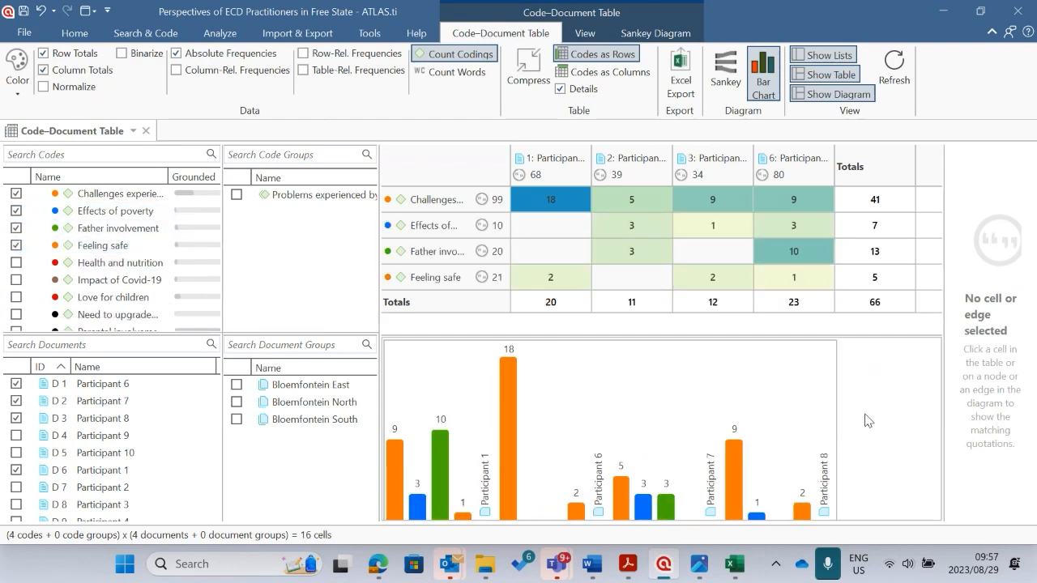
drag(713, 336, 713, 470)
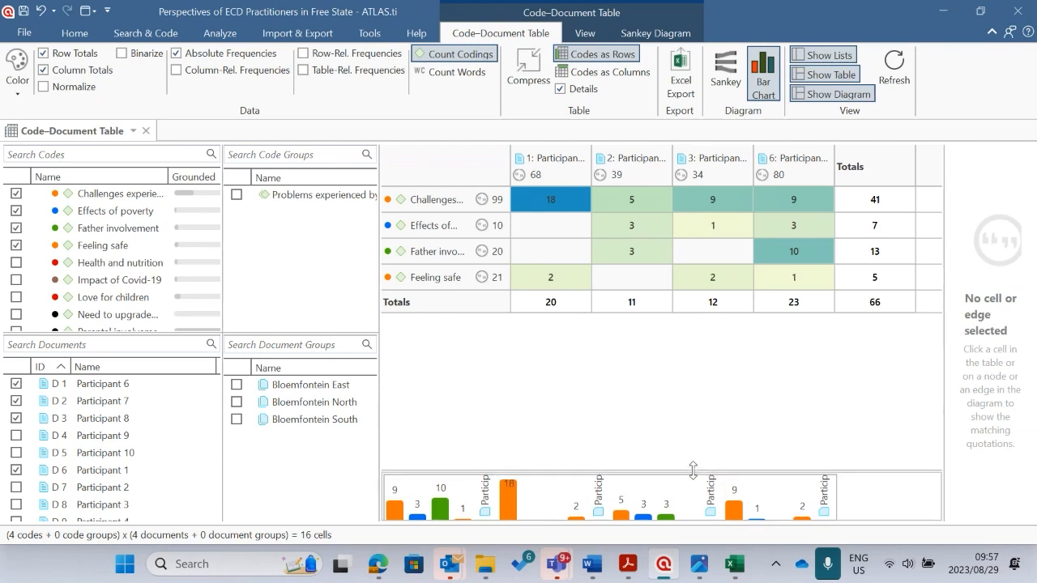
click(16, 263)
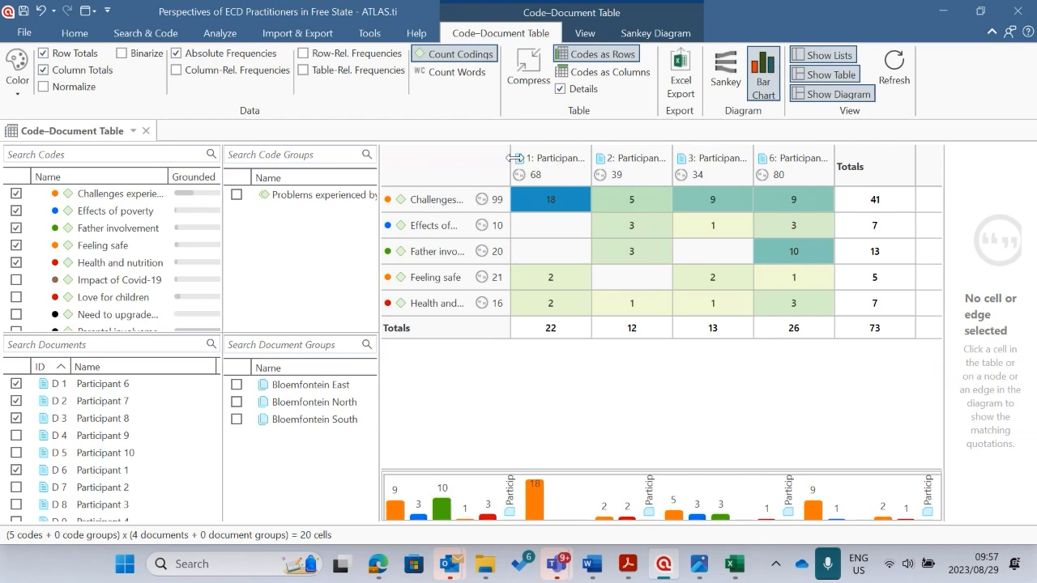
Widen the table's code column and the four participant columns to fit the full code and document names.
drag(515, 158, 570, 158)
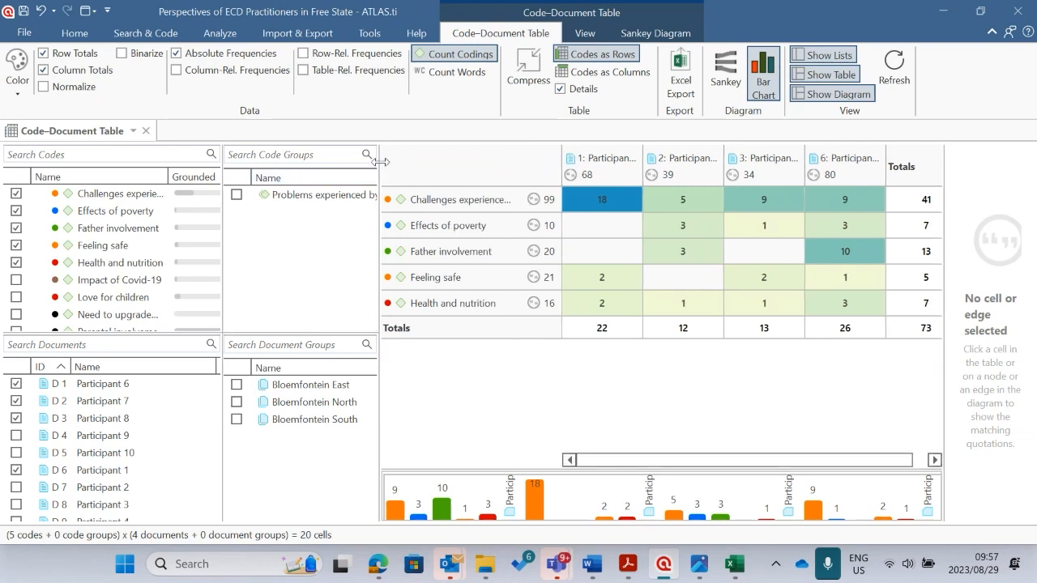
drag(380, 162, 452, 168)
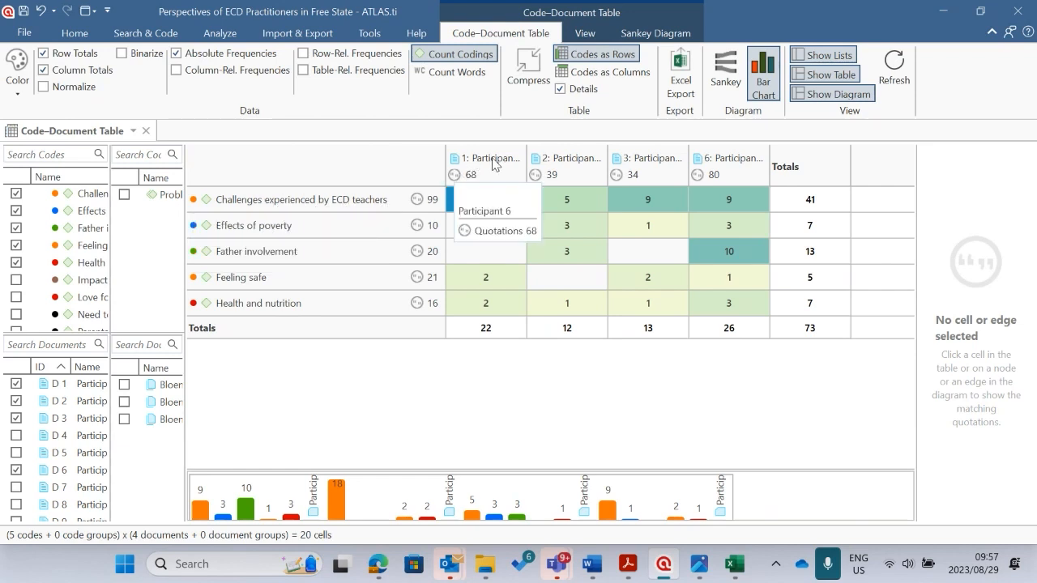
drag(520, 154, 542, 160)
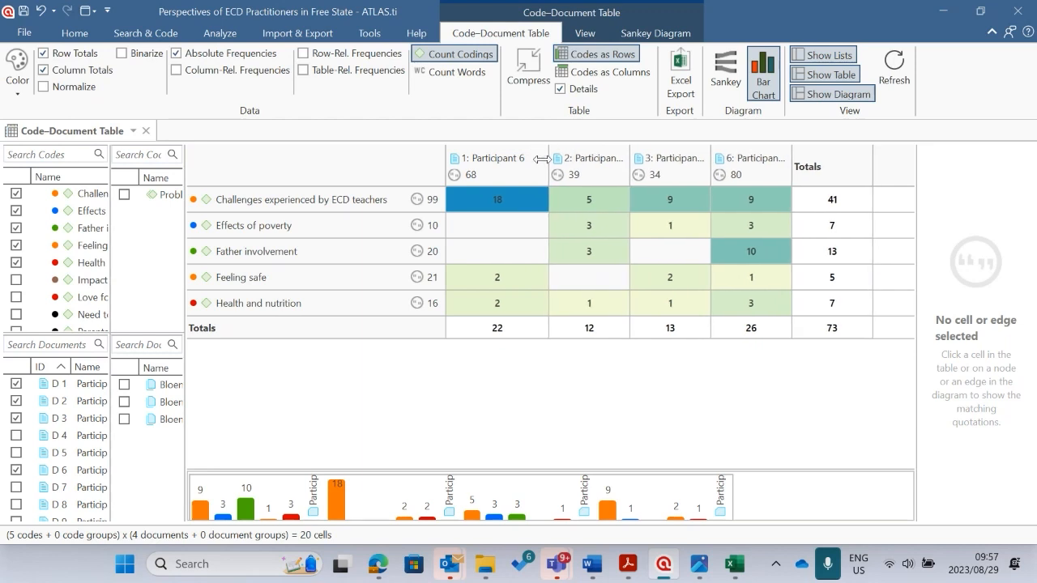
drag(638, 156, 655, 158)
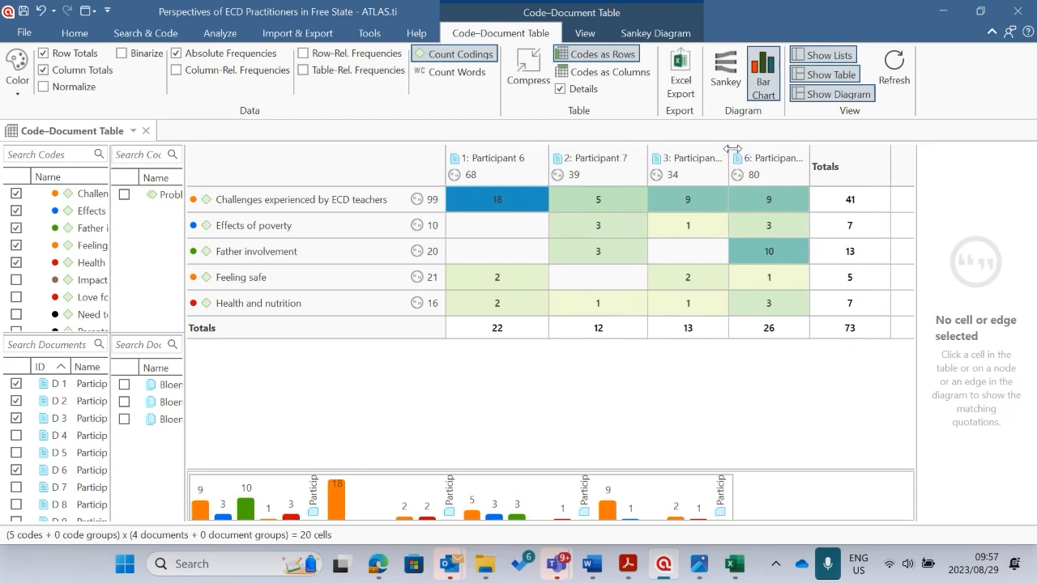
mouse_move(732, 149)
mouse_down()
mouse_move(763, 146)
mouse_move(737, 151)
mouse_up()
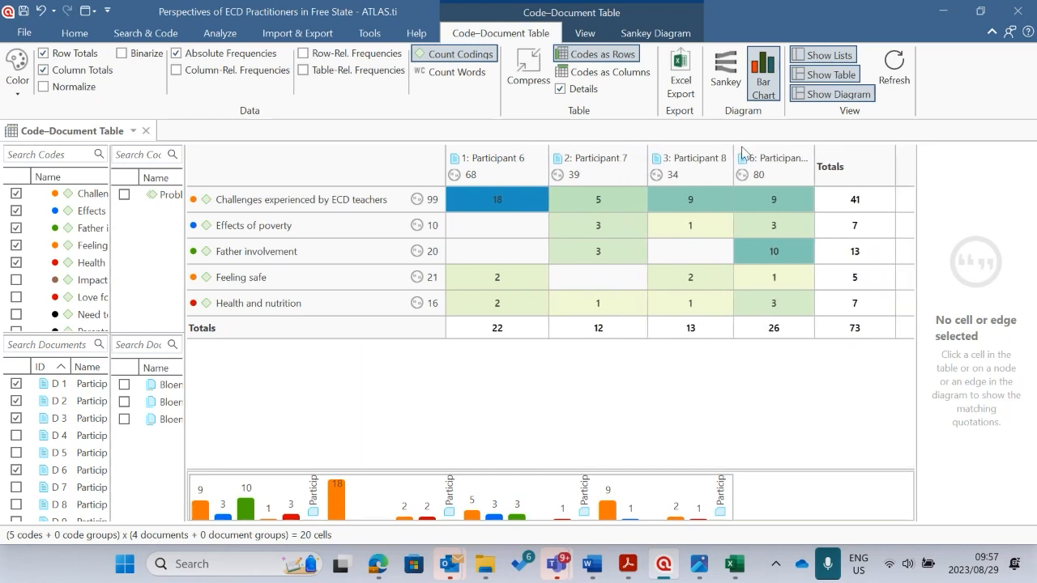
drag(811, 146, 825, 145)
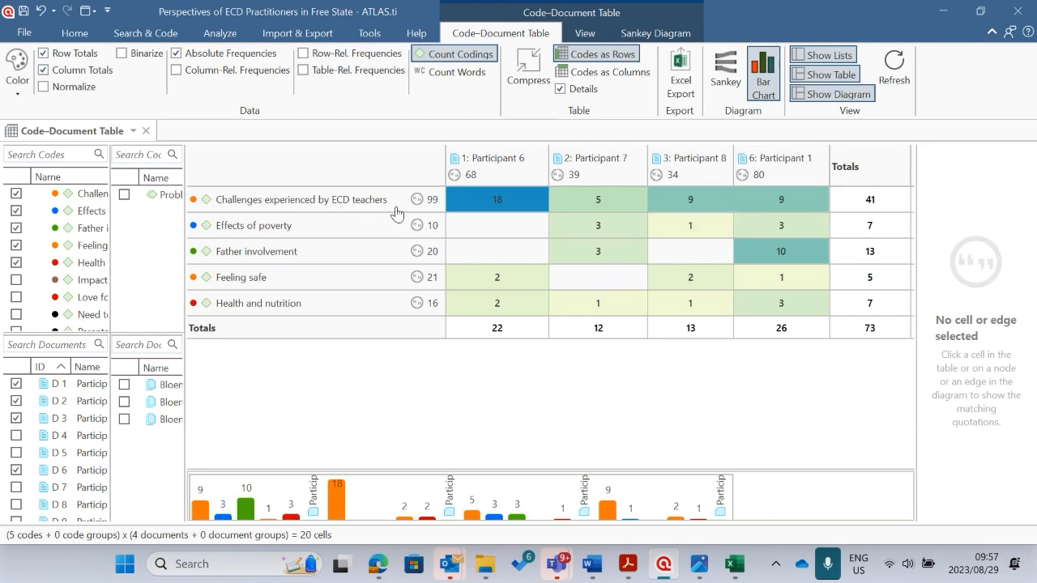
Check the frequencies of Challenges experienced by ECD teachers for Participant 6 and turn on row-relative frequencies in the table.
mouse_move(497, 208)
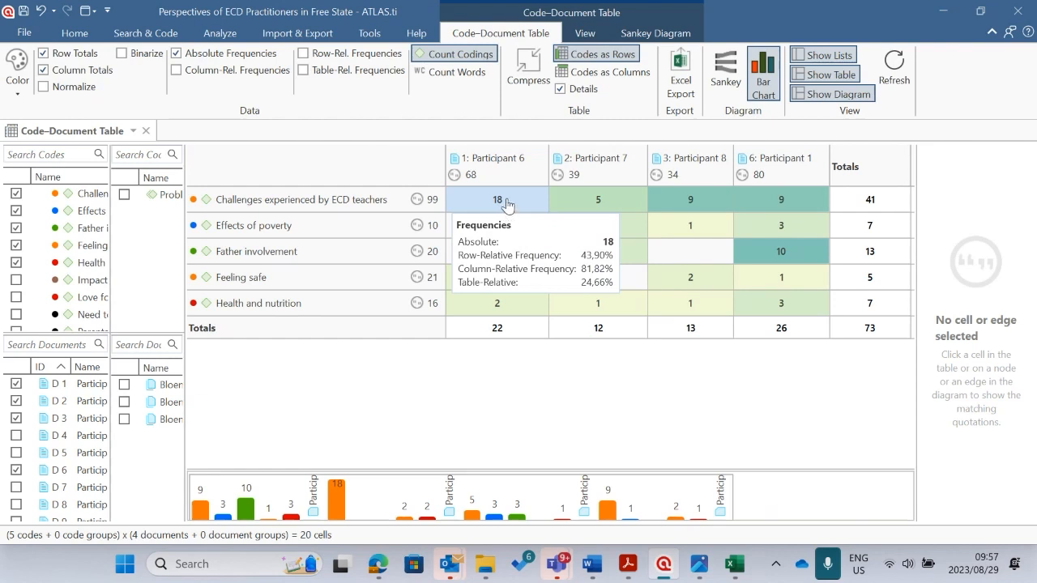
click(508, 206)
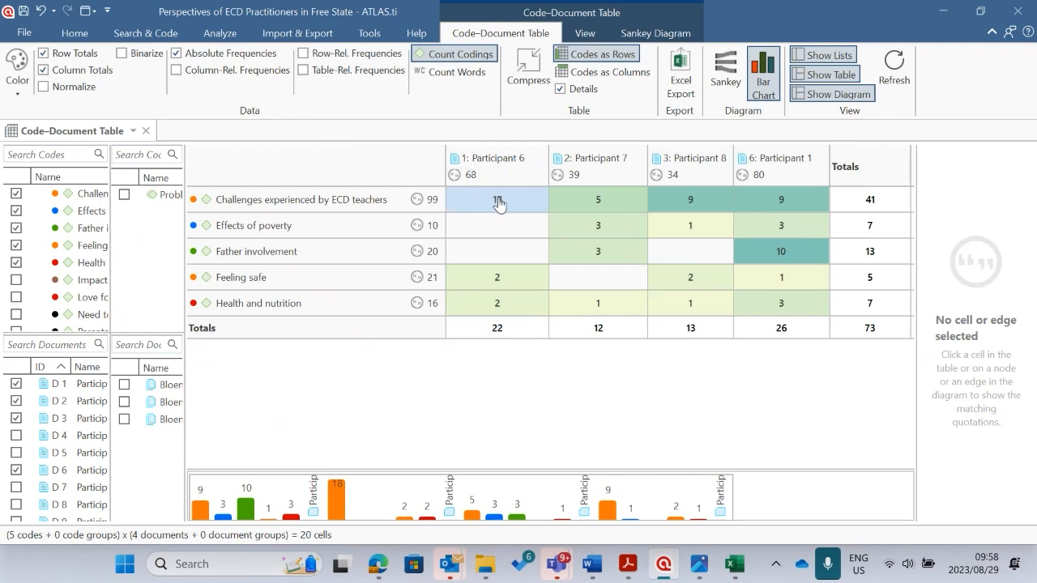
mouse_move(497, 232)
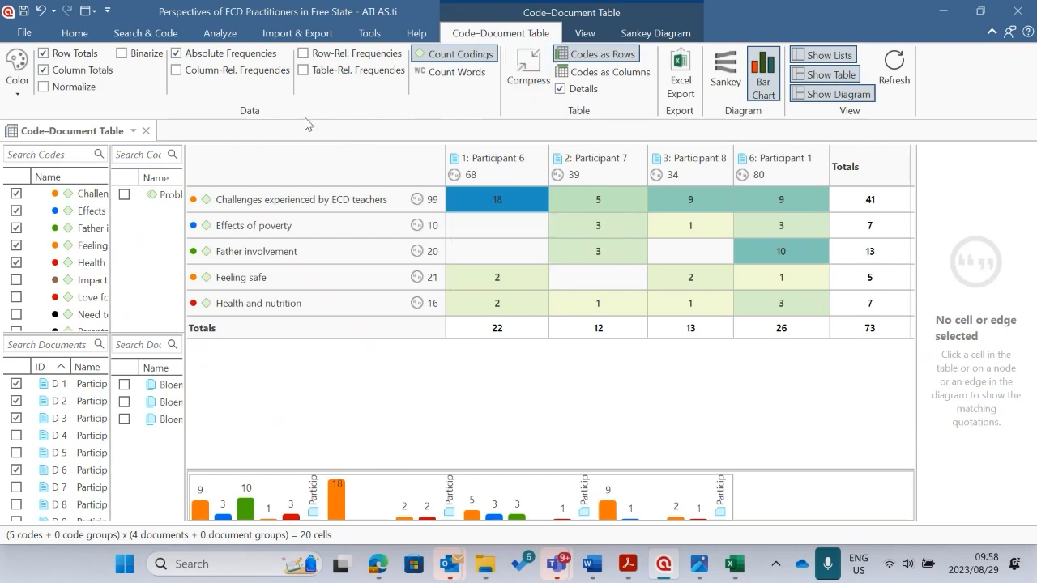
click(338, 55)
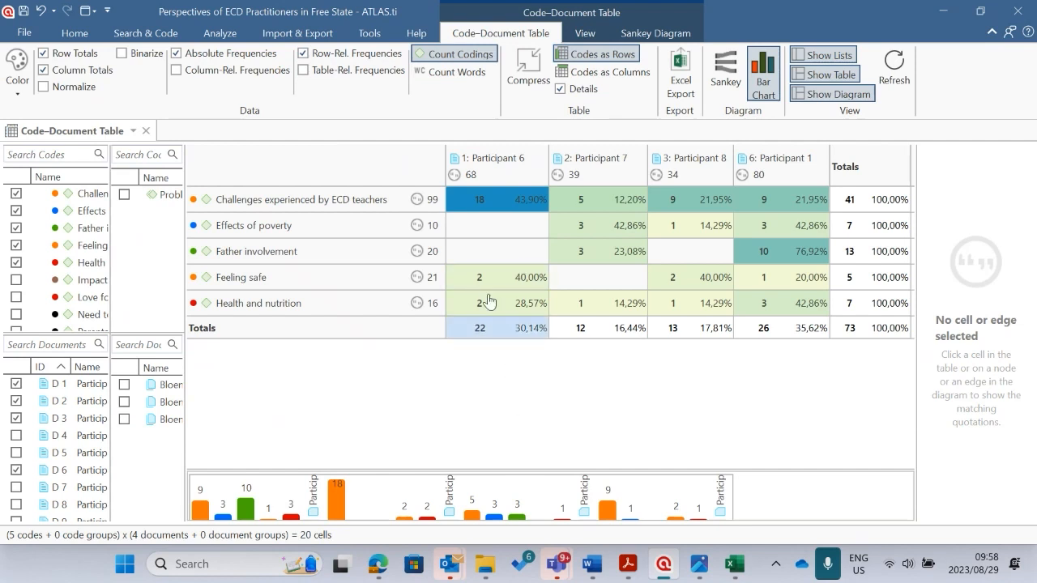
click(524, 205)
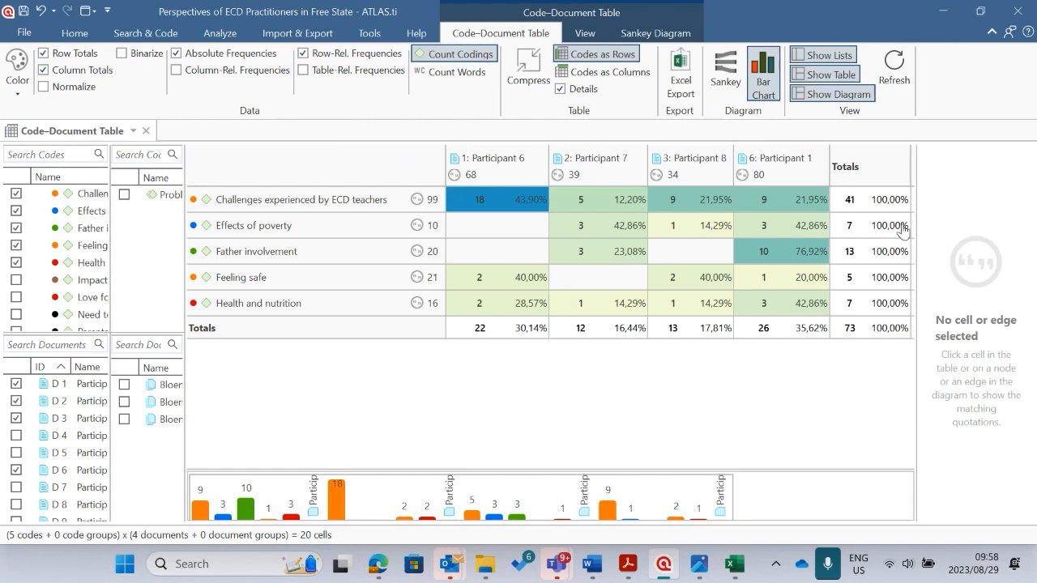
Add document D 4 Participant 9, widen the table area, and recheck the Challenges experienced by ECD teachers frequencies for Participant 6.
mouse_move(887, 209)
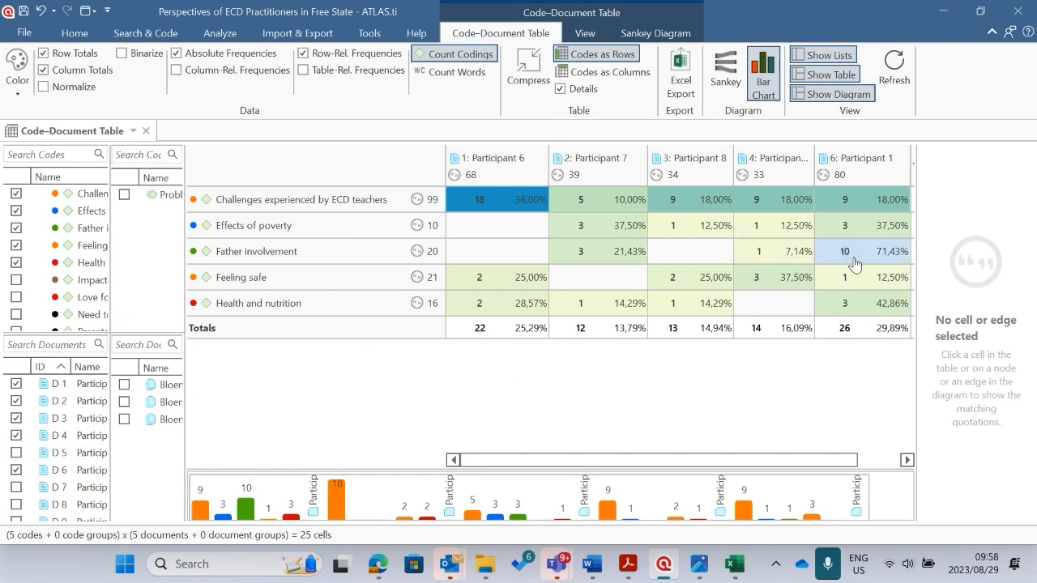
drag(916, 192, 1030, 195)
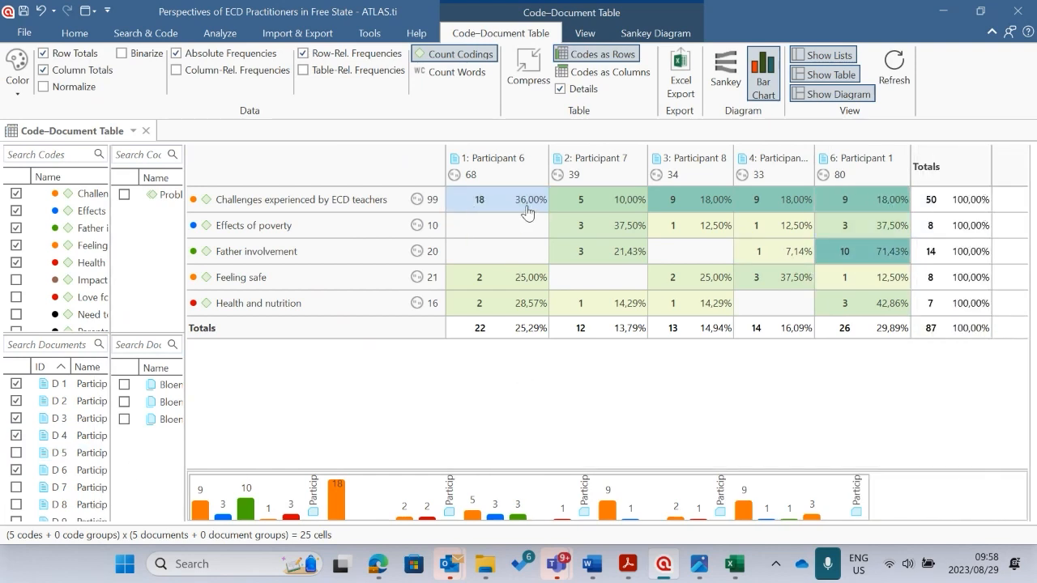
mouse_move(535, 207)
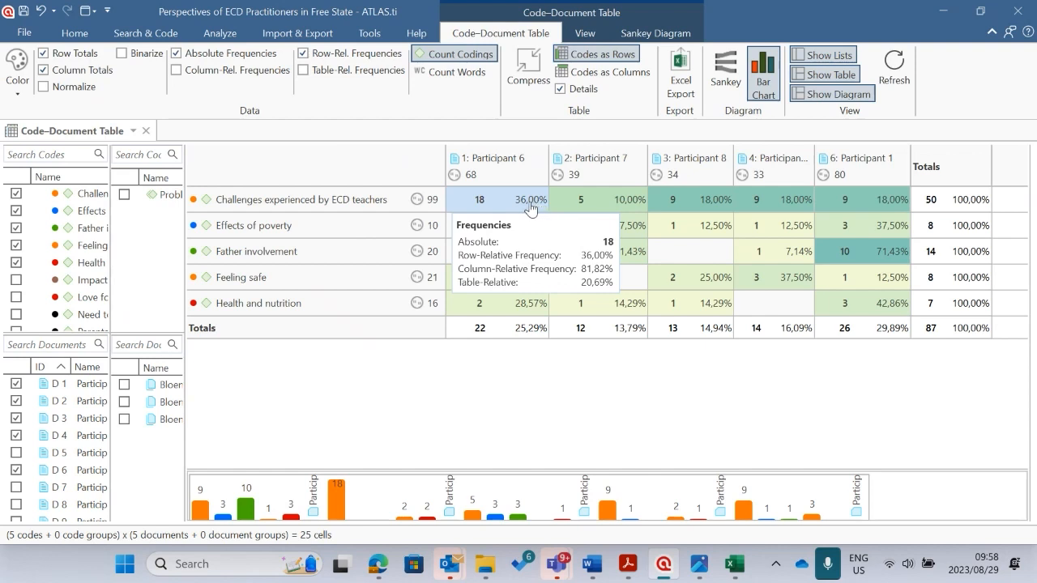
click(531, 206)
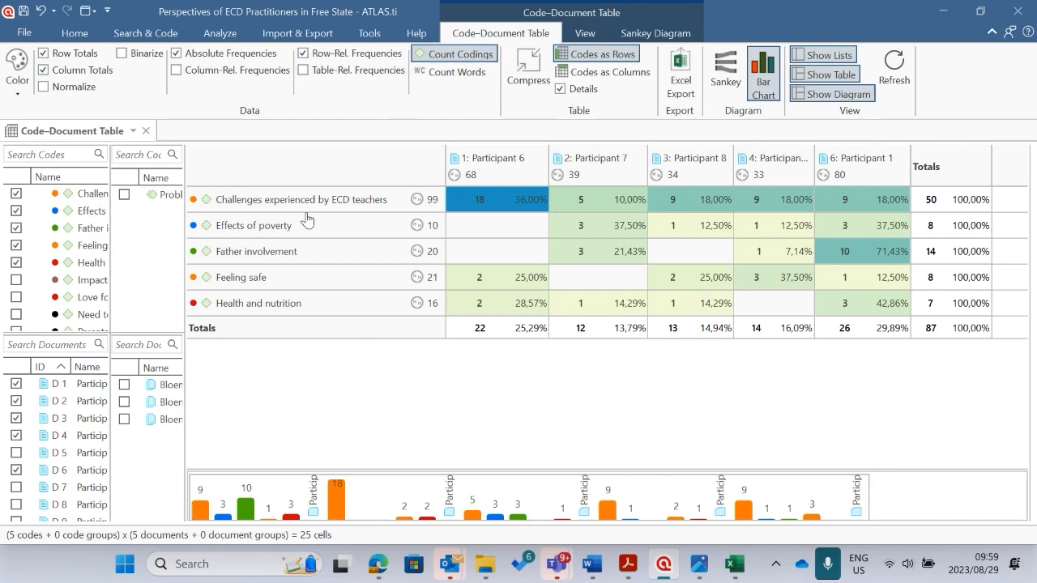
Add the codes Impact of Covid-19, Love for children, Need to upgrade qualifications and Parental involvement to the Code-Document Table.
click(16, 279)
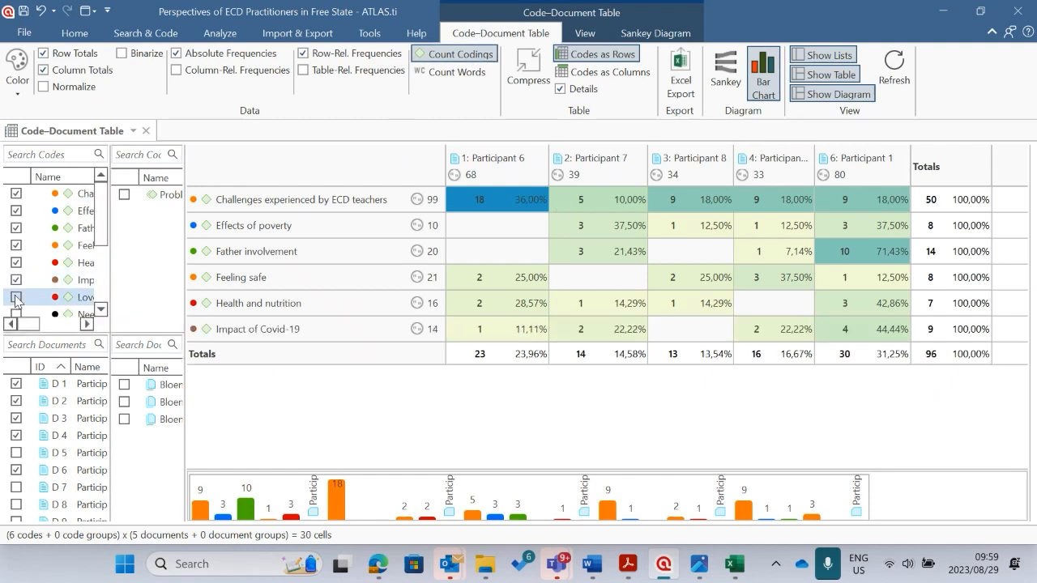
click(16, 297)
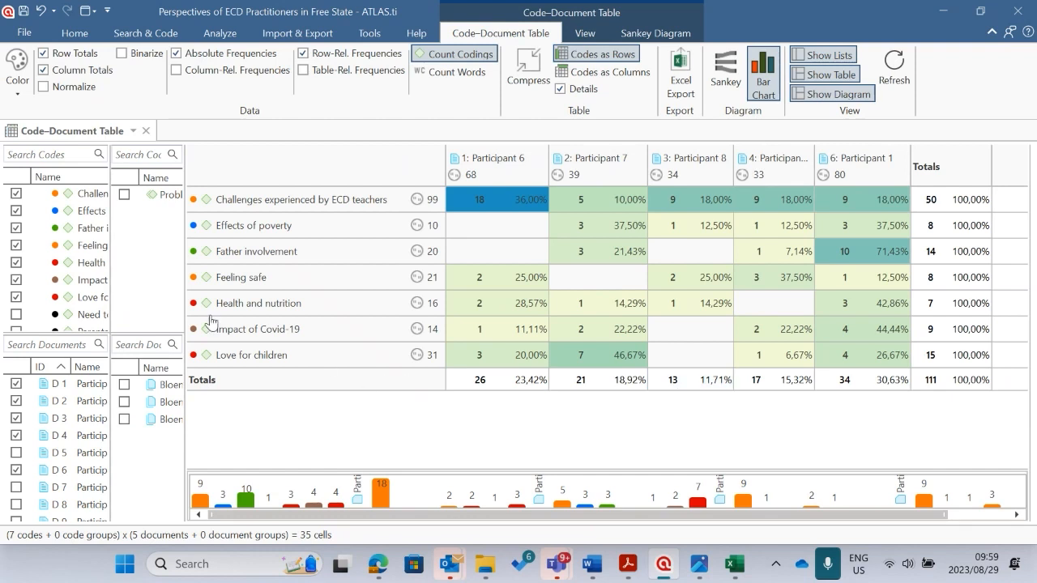
scroll(11, 279, down, 2)
click(16, 211)
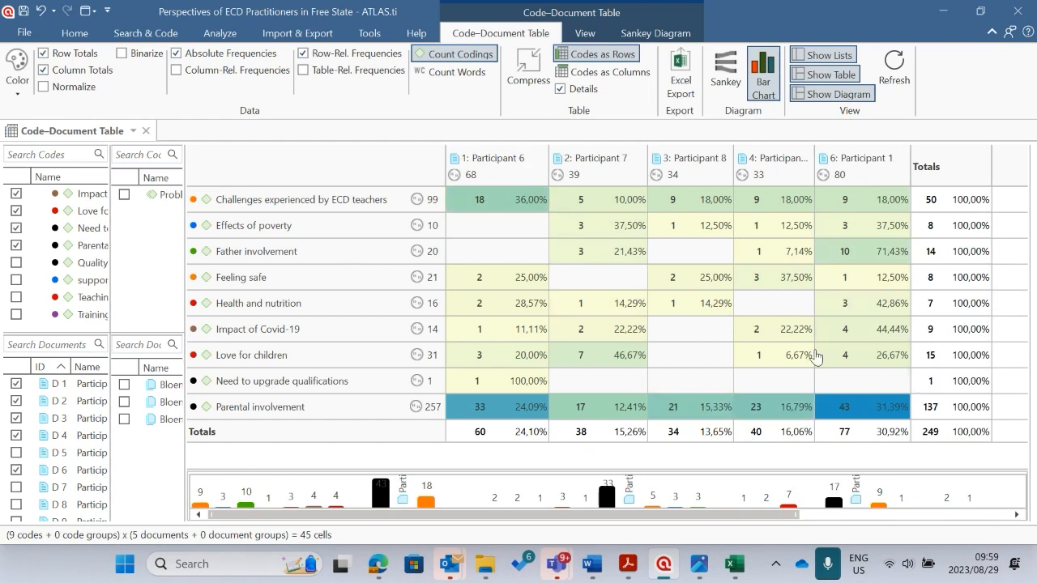
mouse_move(846, 407)
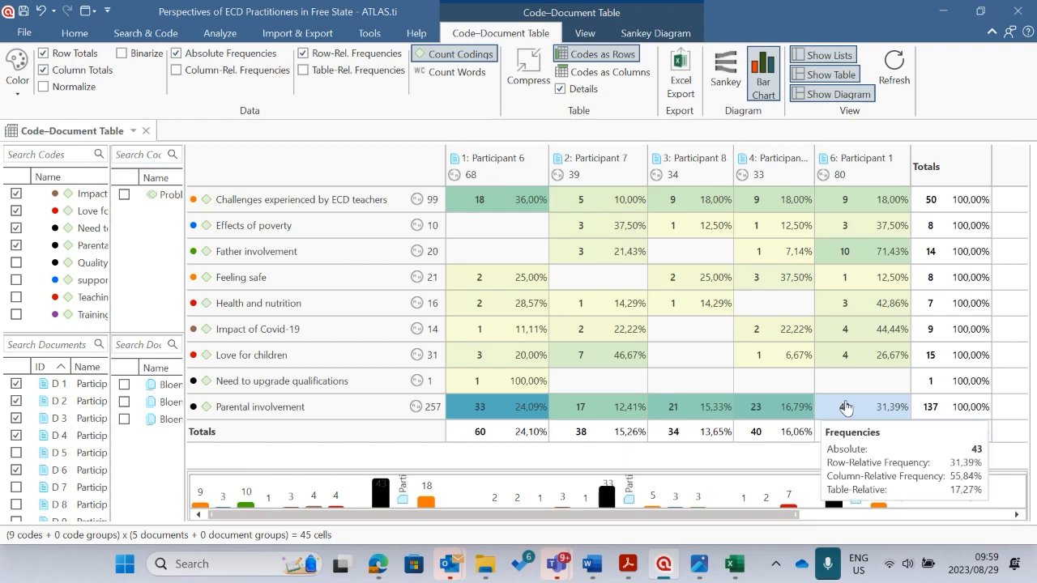
Switch to File Explorer and browse from the 29 Aug 2023 Workshop folder to the Research folder in the university OneDrive.
click(484, 565)
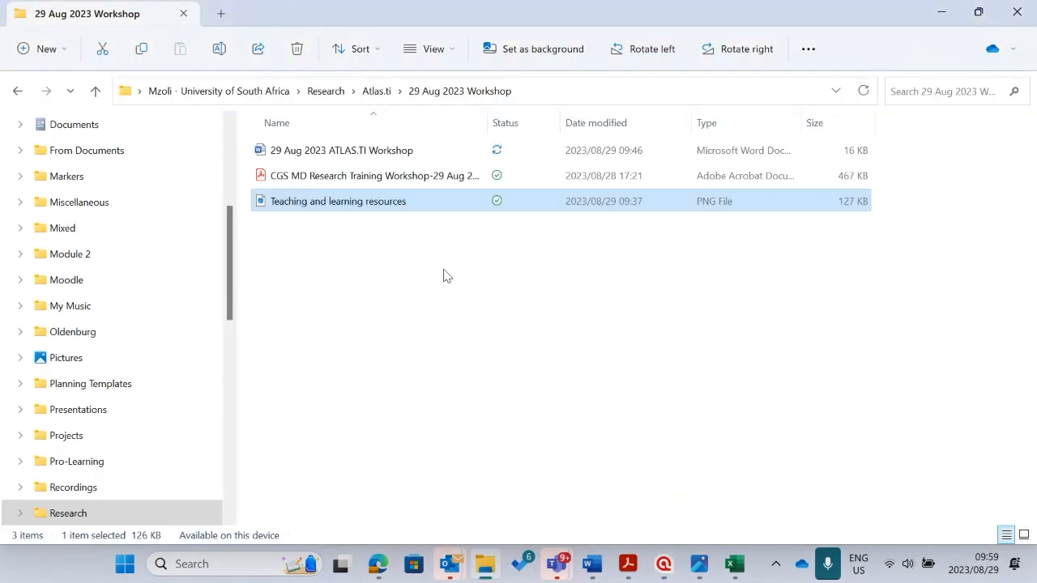
click(413, 279)
scroll(121, 203, up, 4)
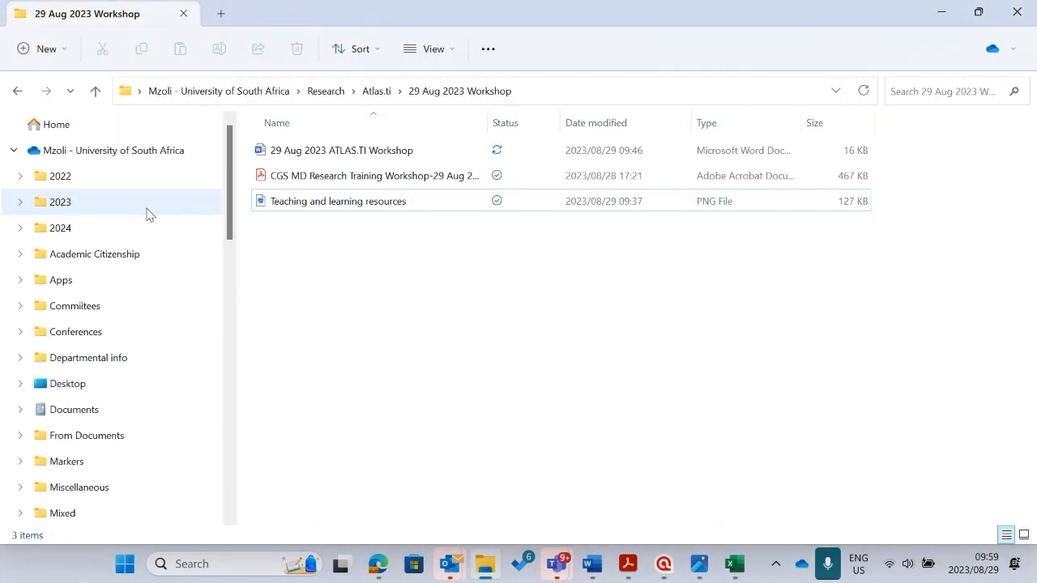
click(94, 149)
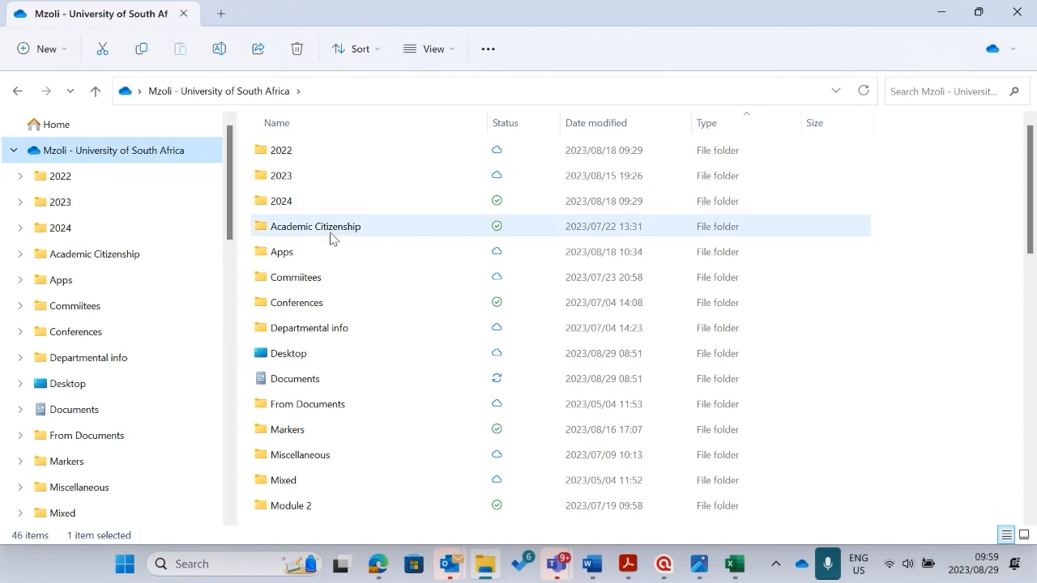
scroll(379, 336, down, 10)
scroll(380, 336, up, 3)
click(349, 301)
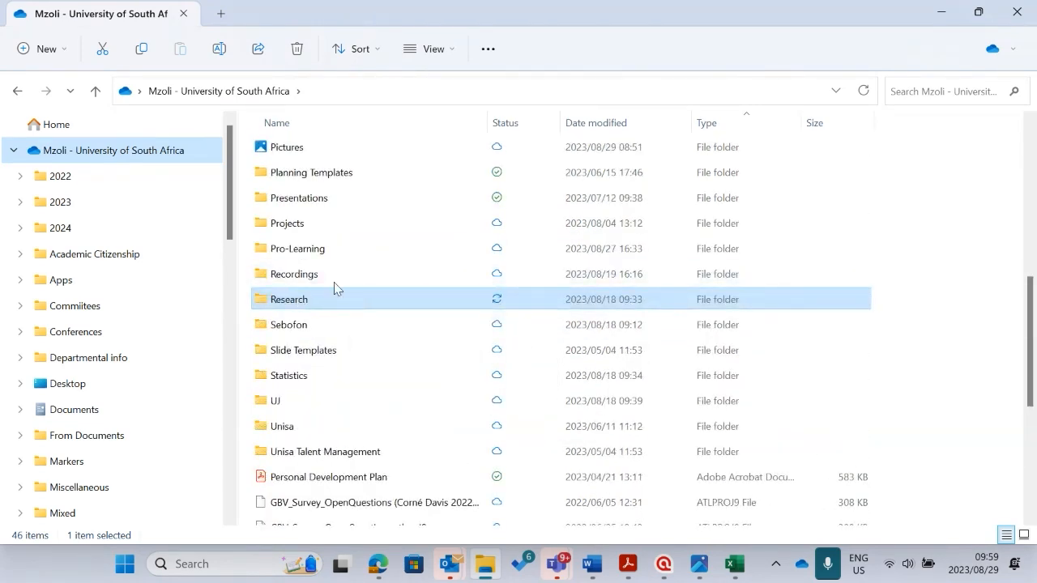
click(520, 49)
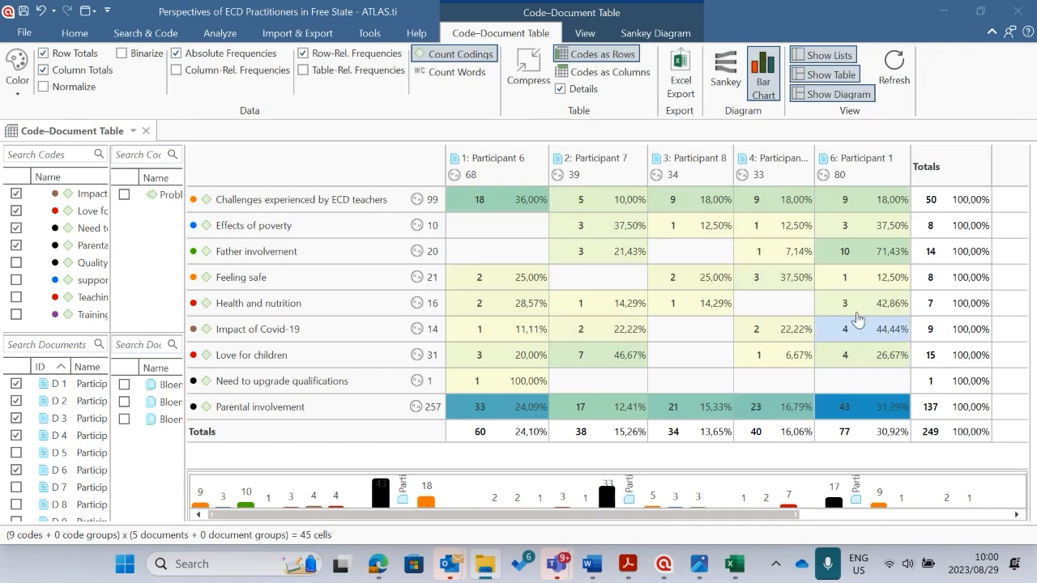
In ATLAS.ti, export the Code-Document Table to Excel and show the exported sheet in Page Break Preview.
click(681, 78)
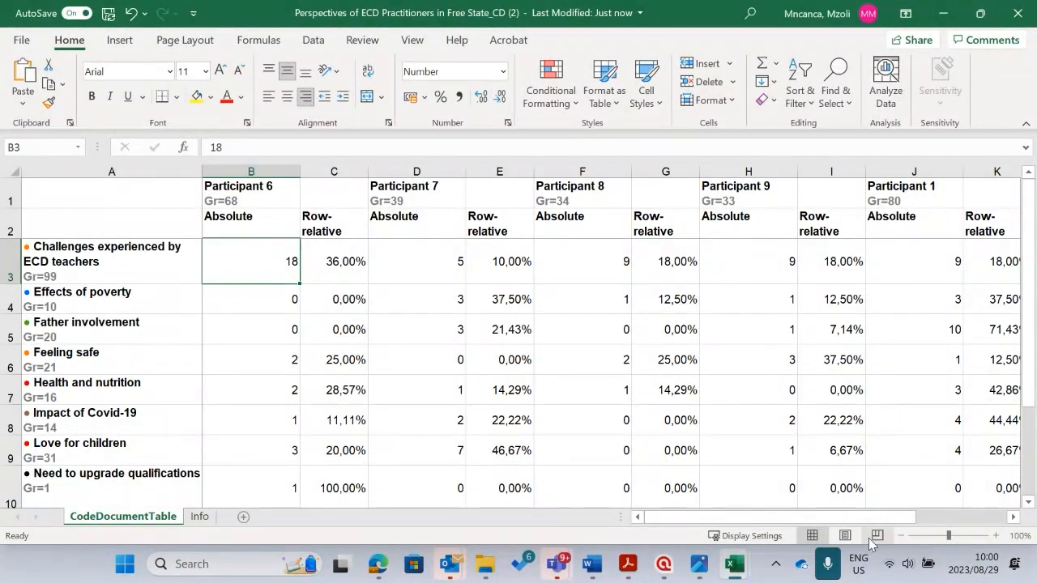
click(877, 536)
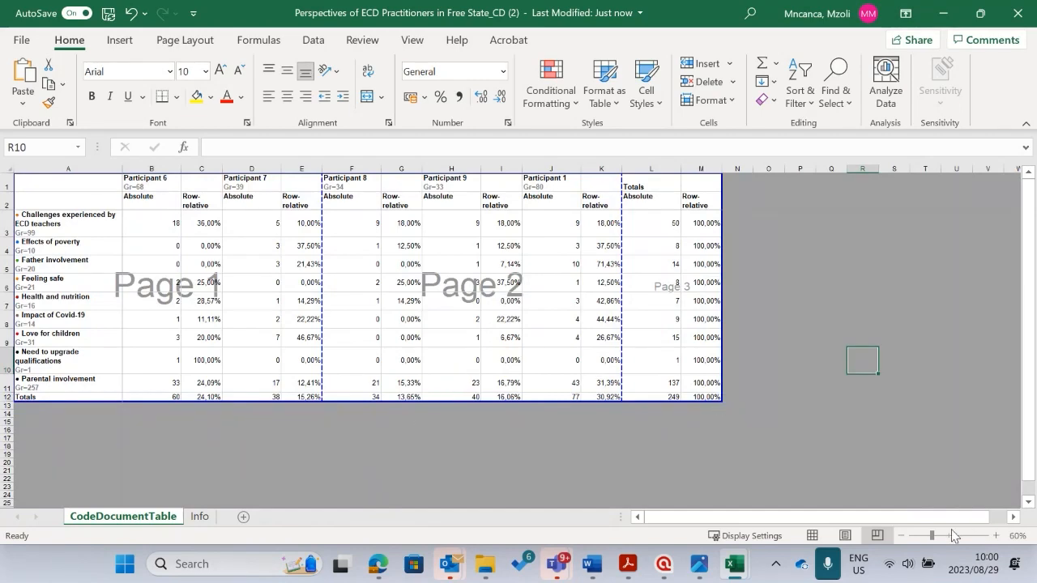
Widen the Row-relative columns E and G of the exported sheet and select the whole table from A1 to M12.
click(997, 536)
click(997, 535)
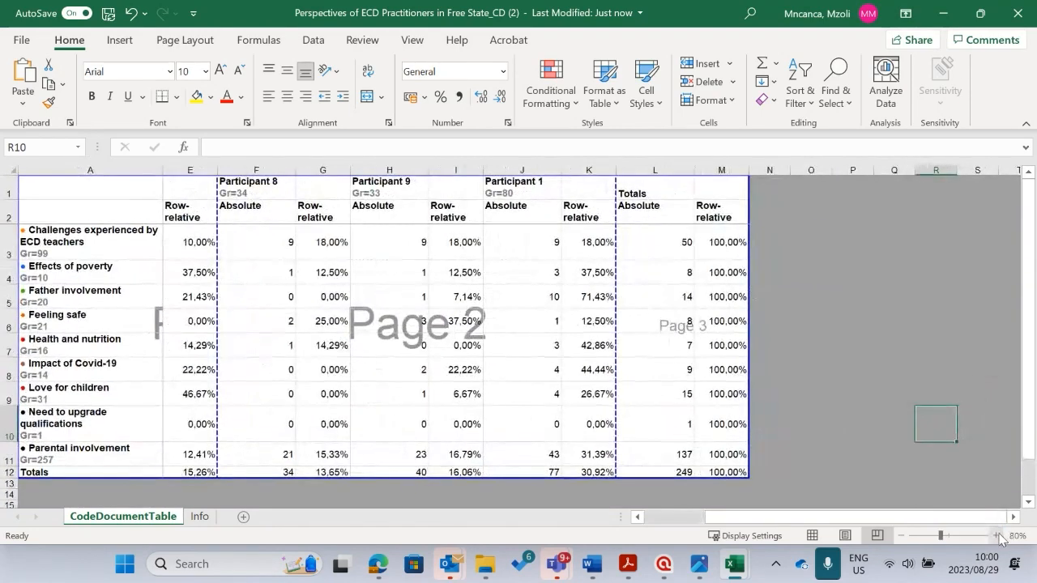
drag(216, 170, 235, 170)
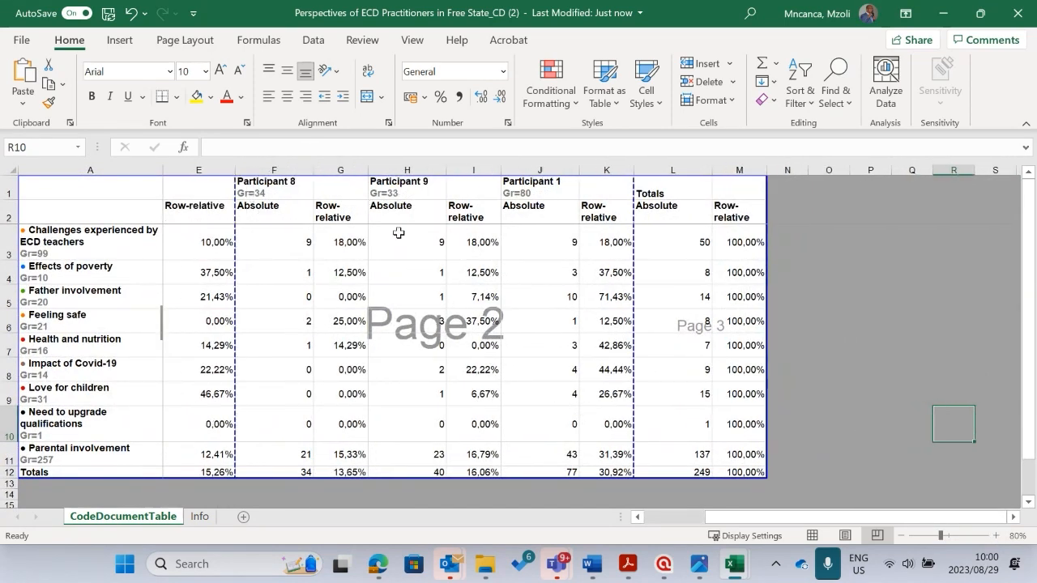
drag(369, 169, 387, 174)
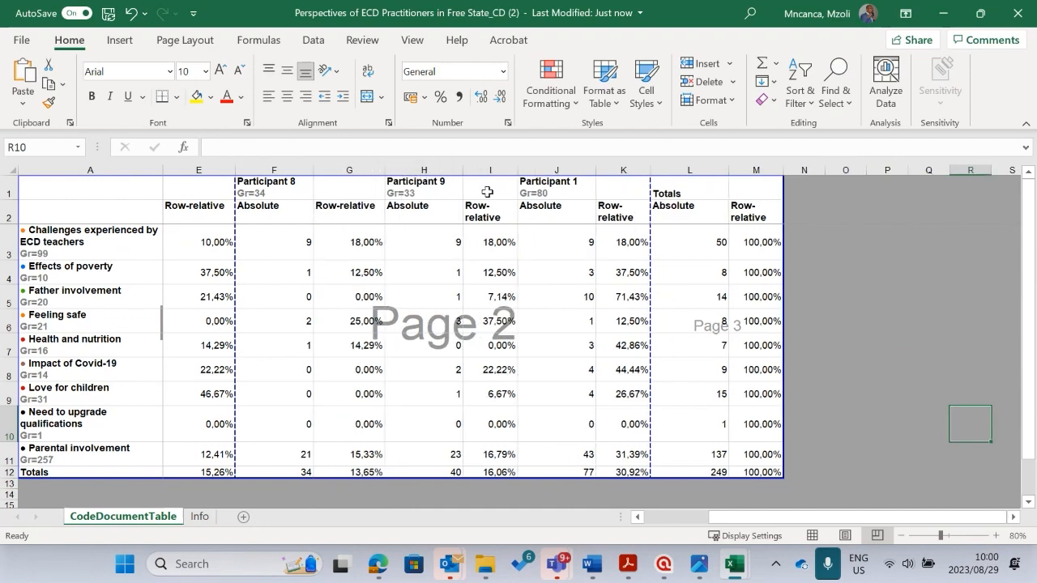
mouse_move(80, 195)
mouse_down()
mouse_move(579, 292)
mouse_move(928, 389)
mouse_move(967, 423)
mouse_move(968, 472)
mouse_up()
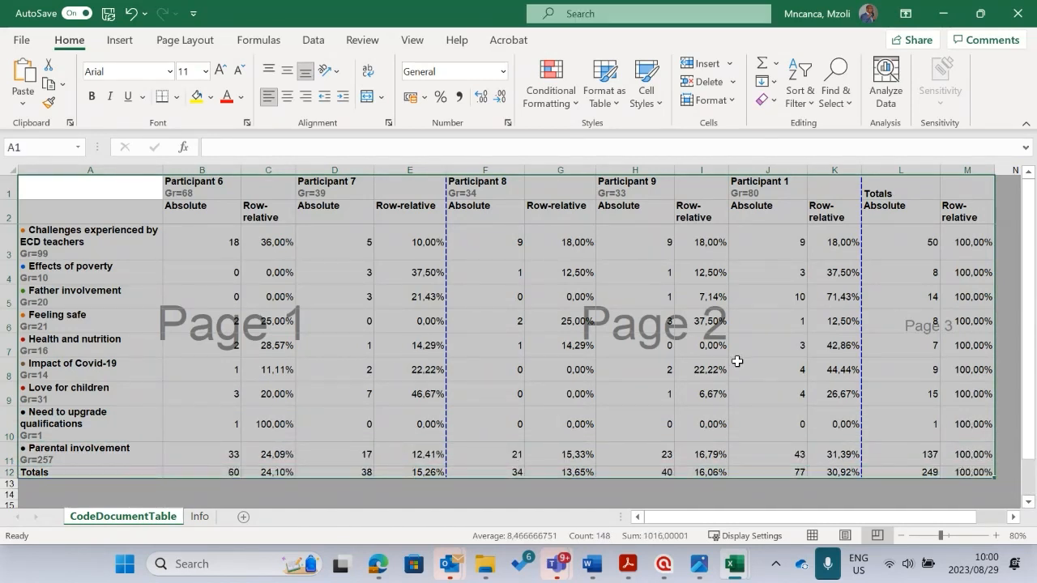
Switch the exported sheet to Normal view to read its frequencies, and close both the CodeDocumentTable and Code Manager workbooks.
click(877, 538)
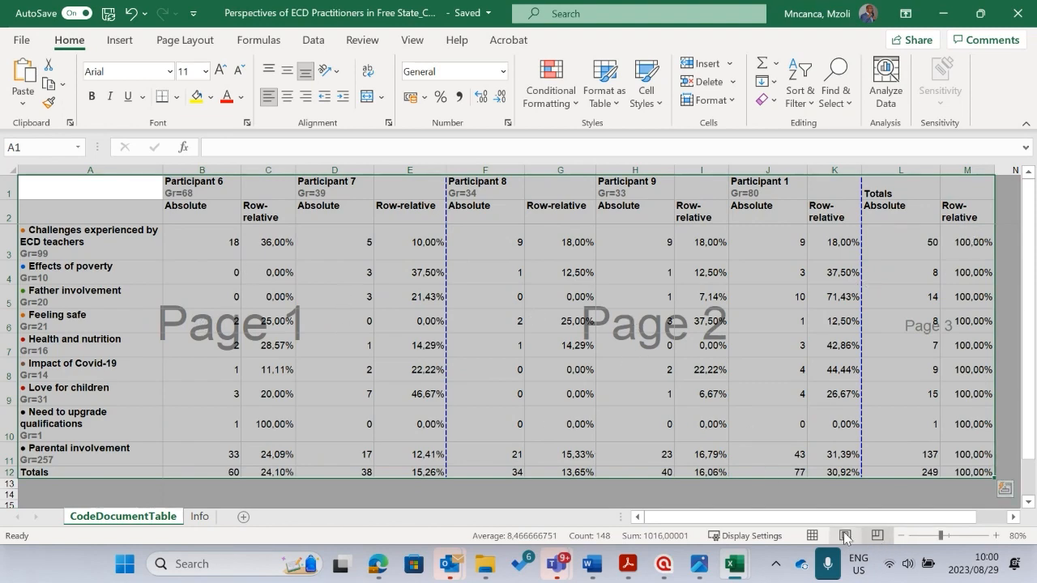
click(812, 536)
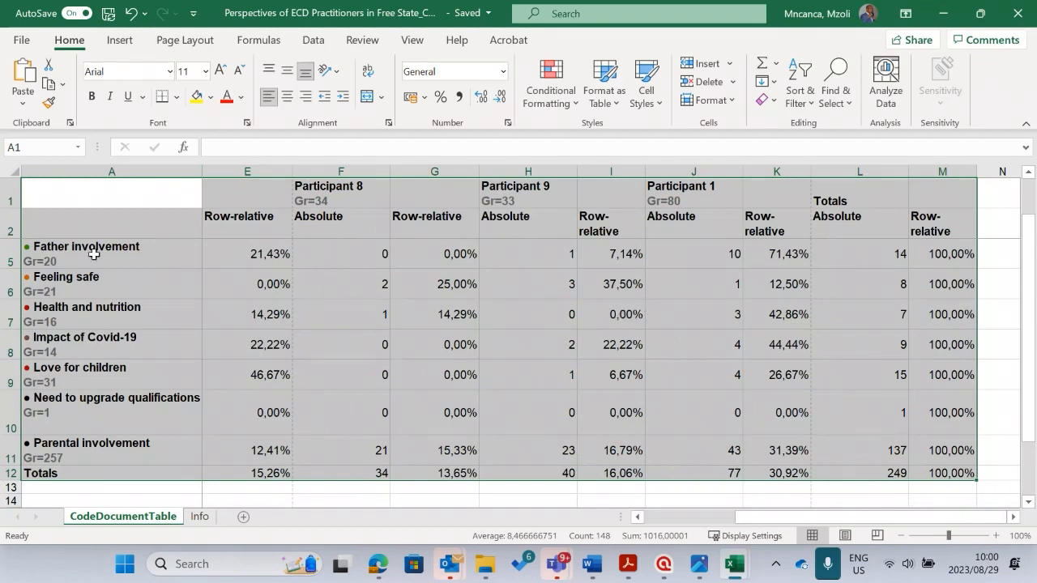
scroll(589, 348, down, 2)
scroll(591, 380, up, 3)
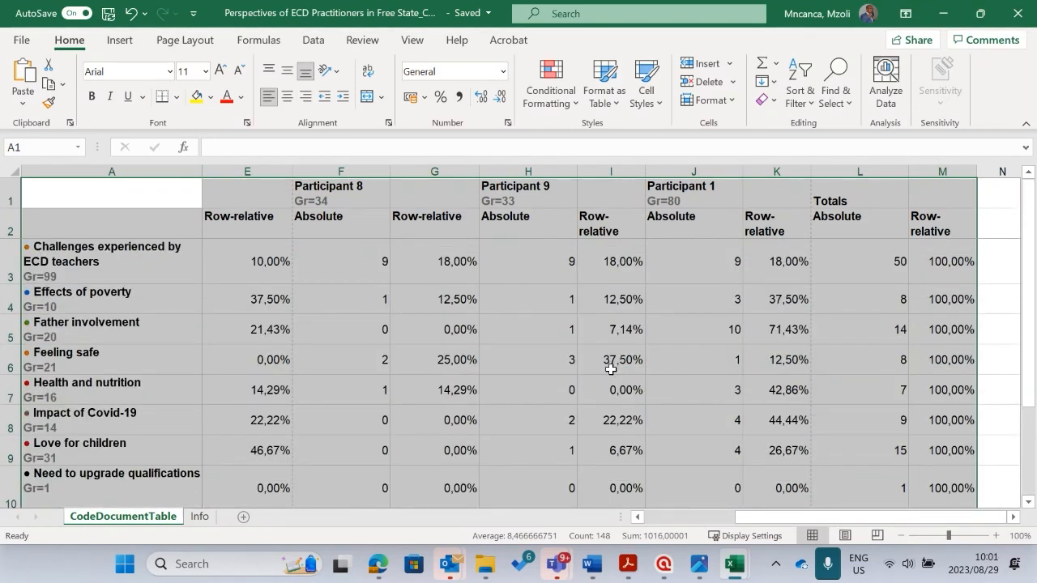
click(598, 308)
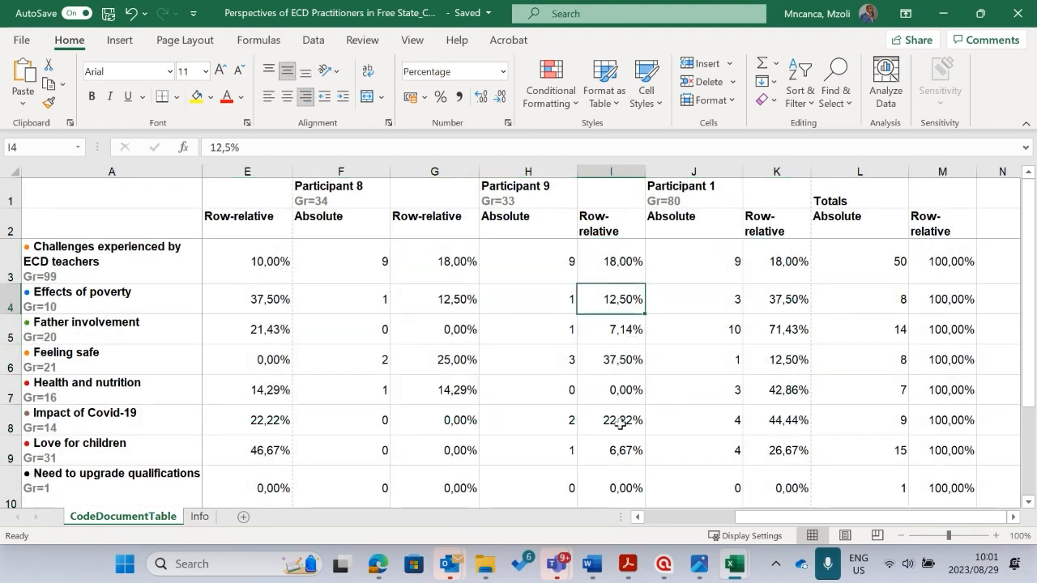
click(1019, 17)
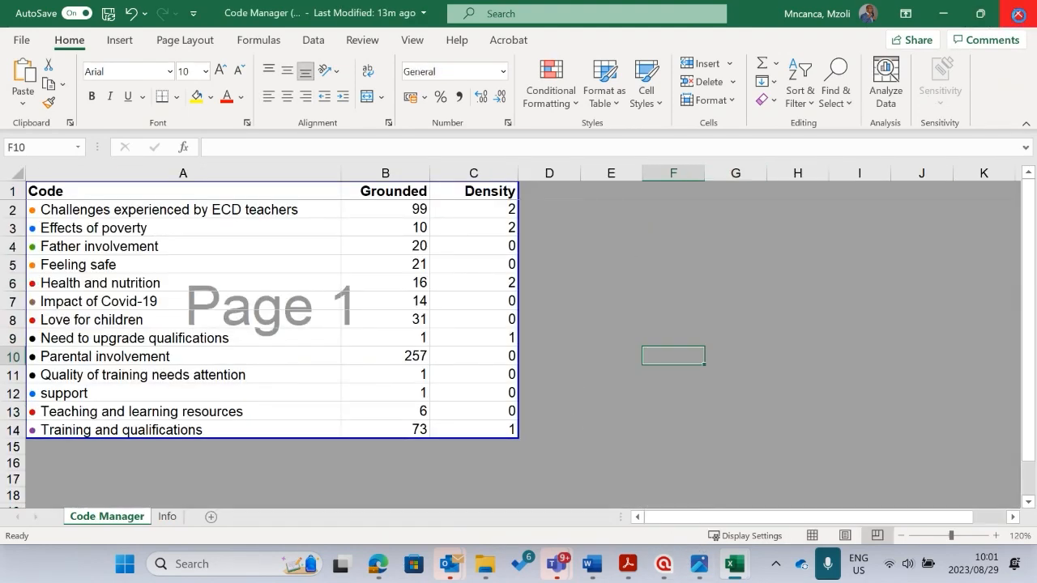
click(1018, 15)
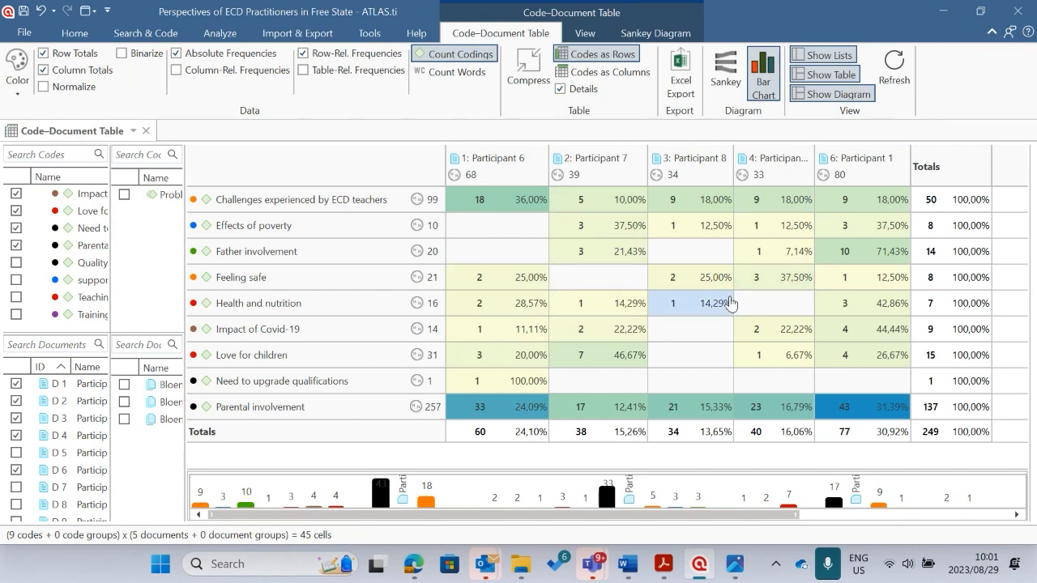
In ATLAS.ti, show the Code-Document Table data as an enlarged Sankey diagram and hide the table.
click(724, 85)
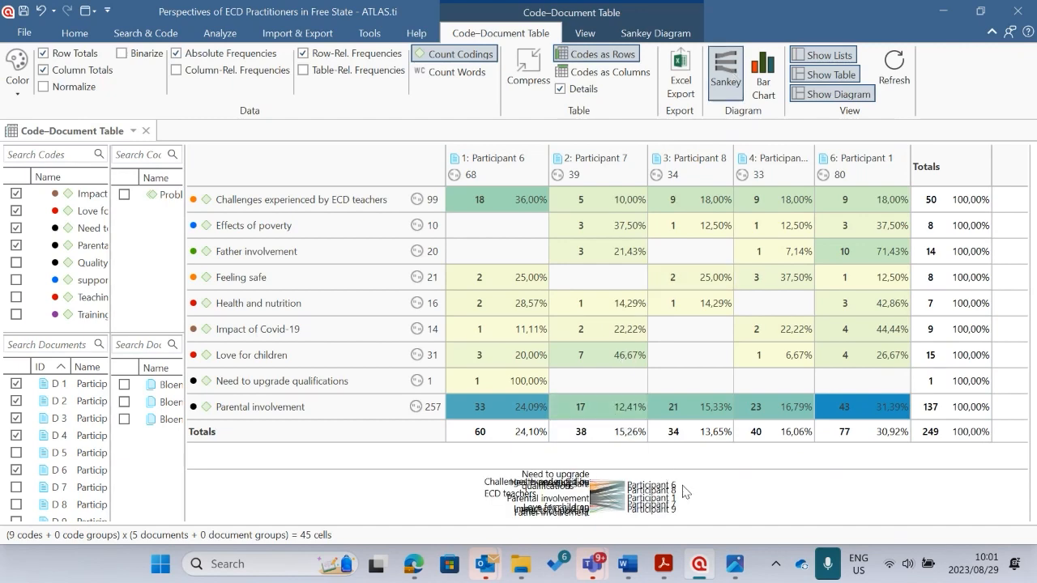
drag(691, 468, 688, 202)
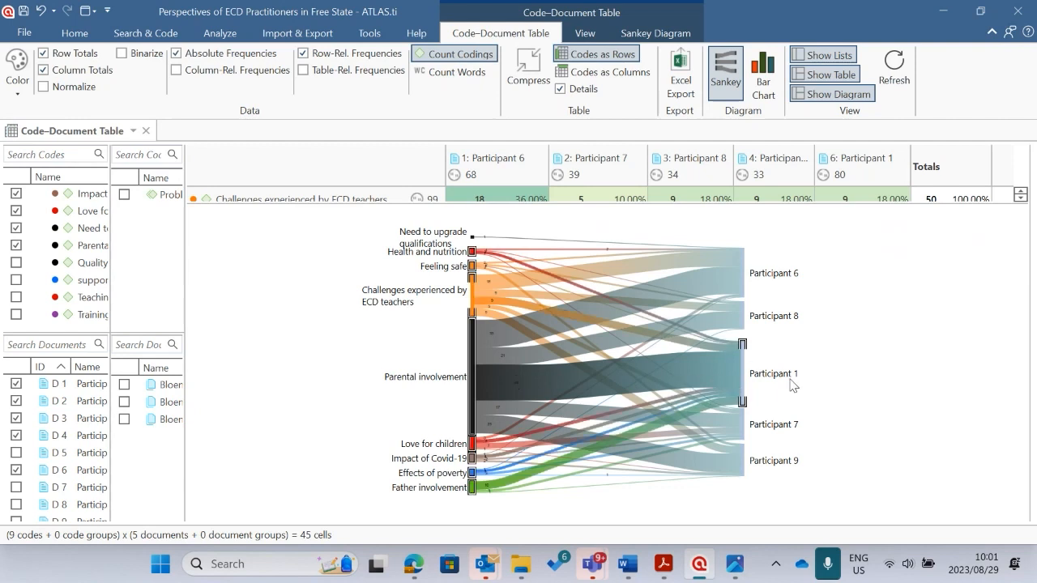
click(516, 380)
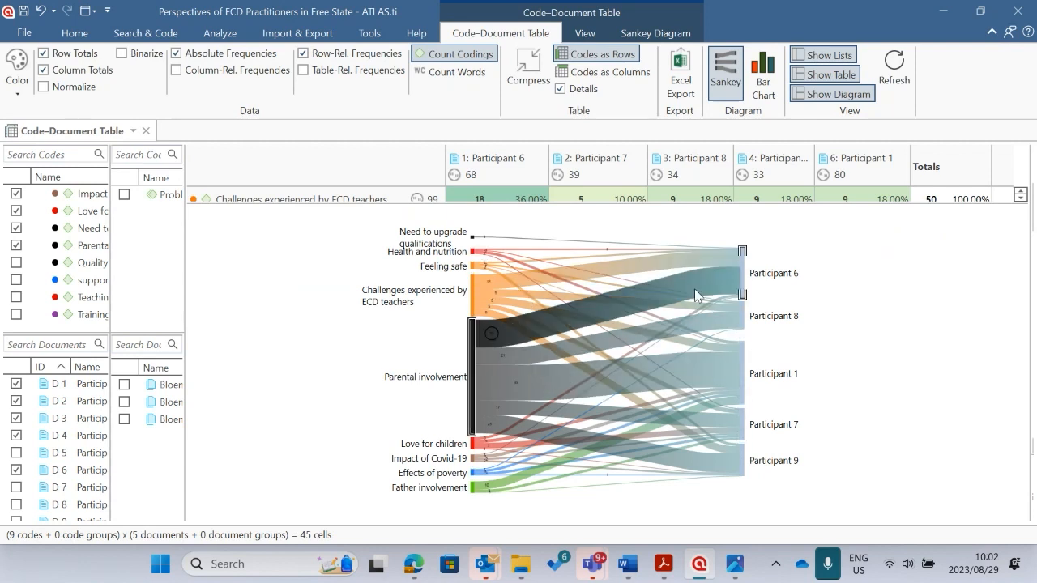
click(607, 200)
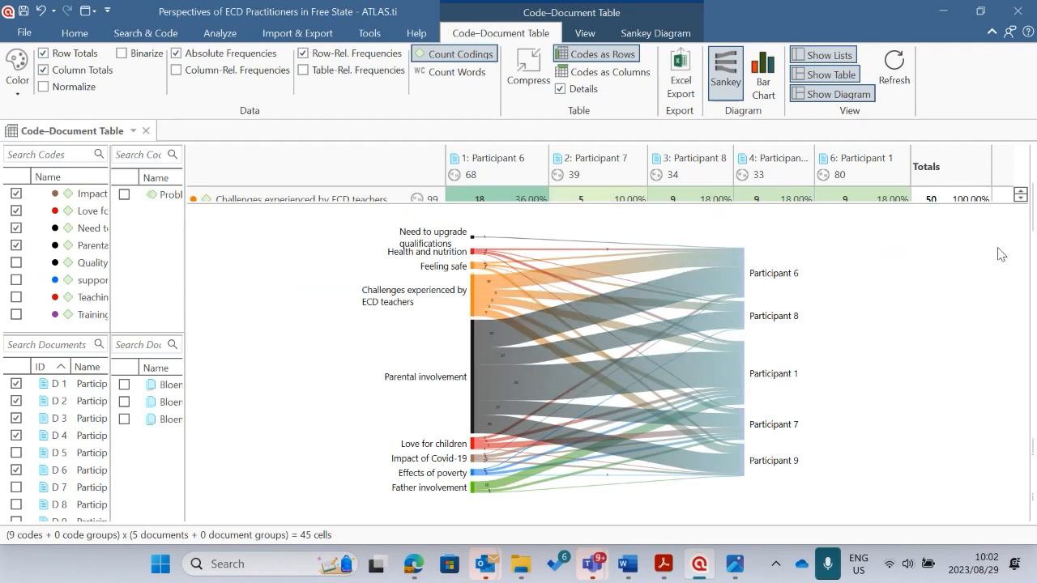
click(831, 74)
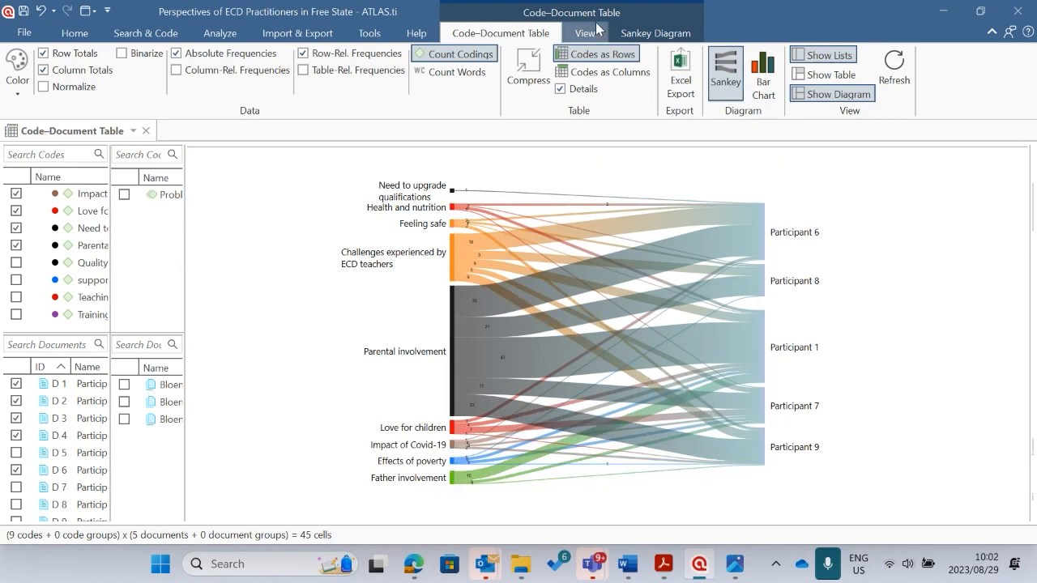
Turn off Auto Layout for the Sankey diagram.
click(652, 36)
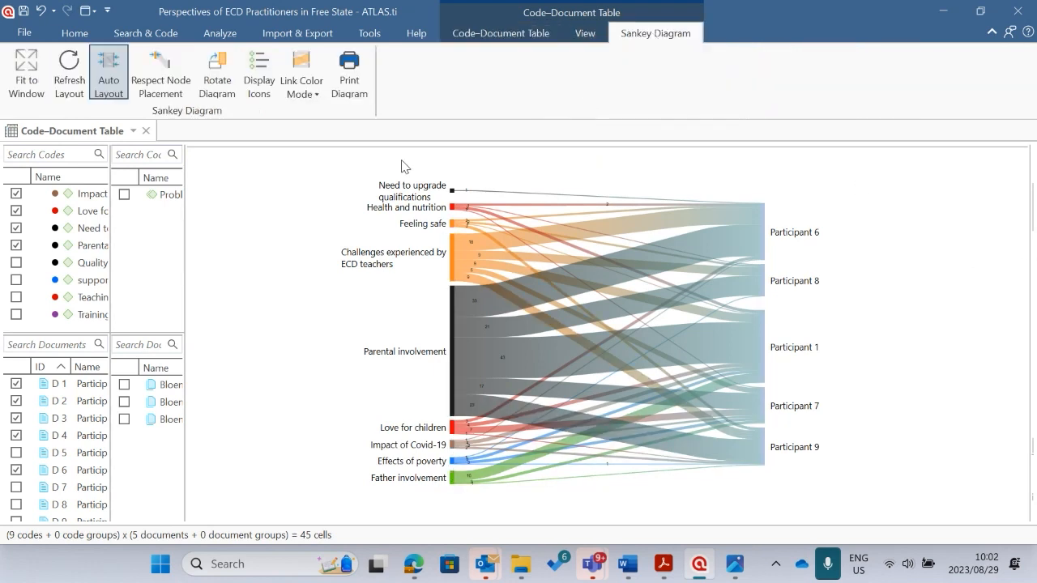
click(297, 89)
click(301, 113)
click(153, 70)
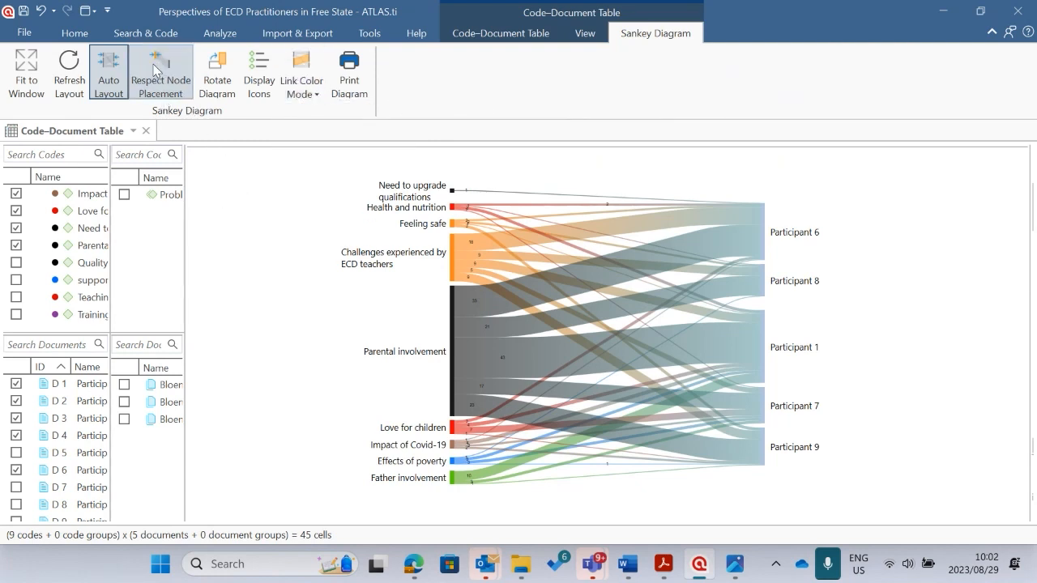
click(119, 79)
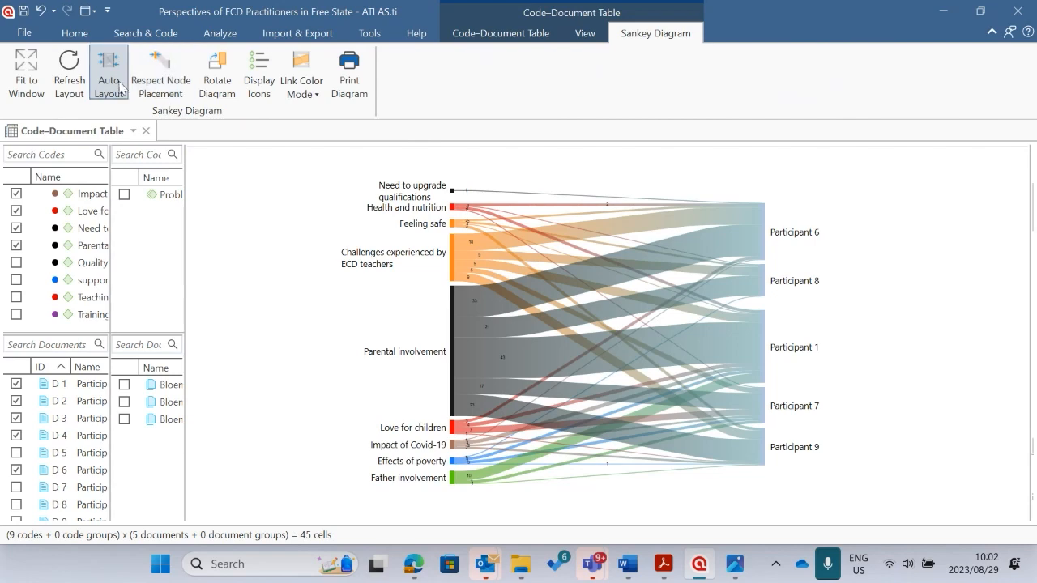
Rotate the Sankey diagram to a vertical layout and back to the horizontal one, twice.
click(217, 78)
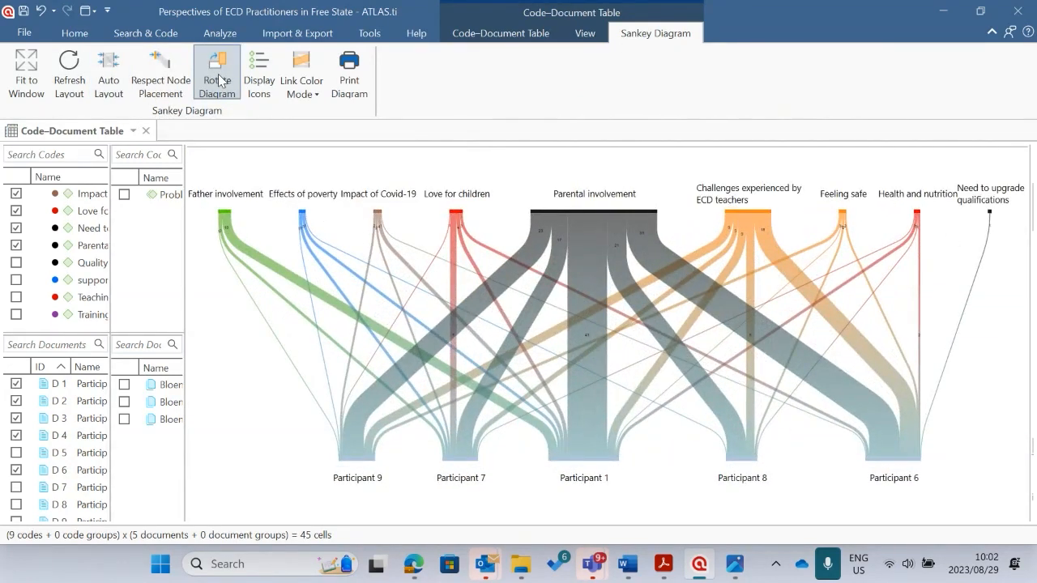
click(217, 78)
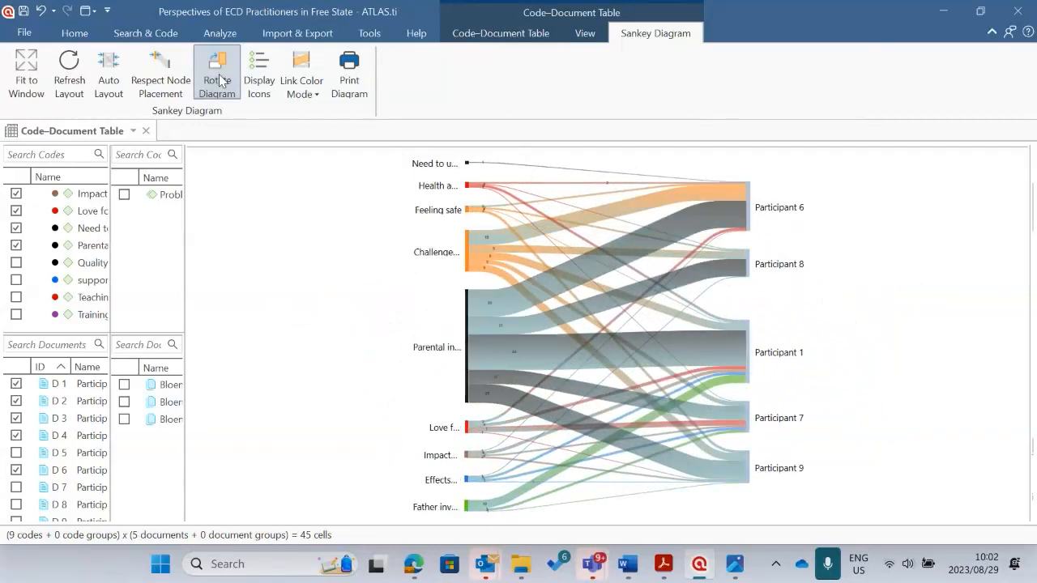
click(219, 79)
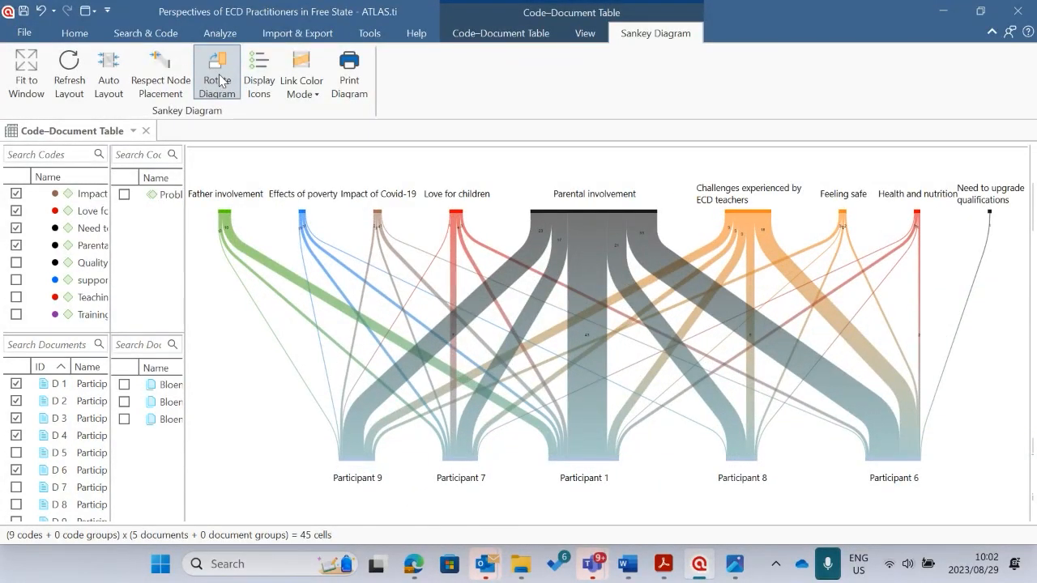
click(219, 78)
Display the code and document icons beside the labels of the Sankey diagram.
click(259, 73)
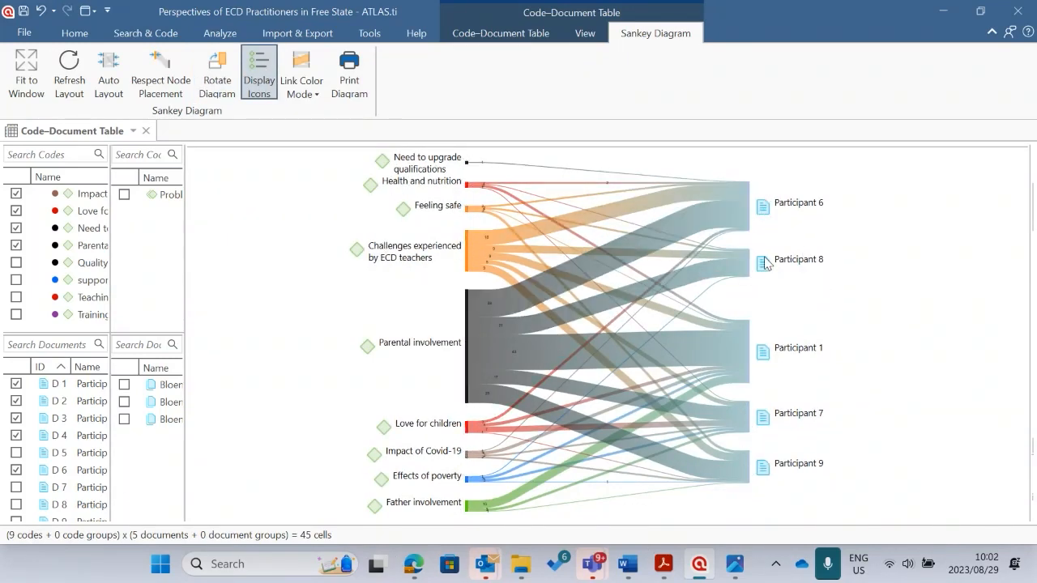
click(263, 75)
click(264, 76)
Open Snipping Tool, capture the whole Sankey diagram with its labels as a rectangular snip, and copy the image.
click(253, 565)
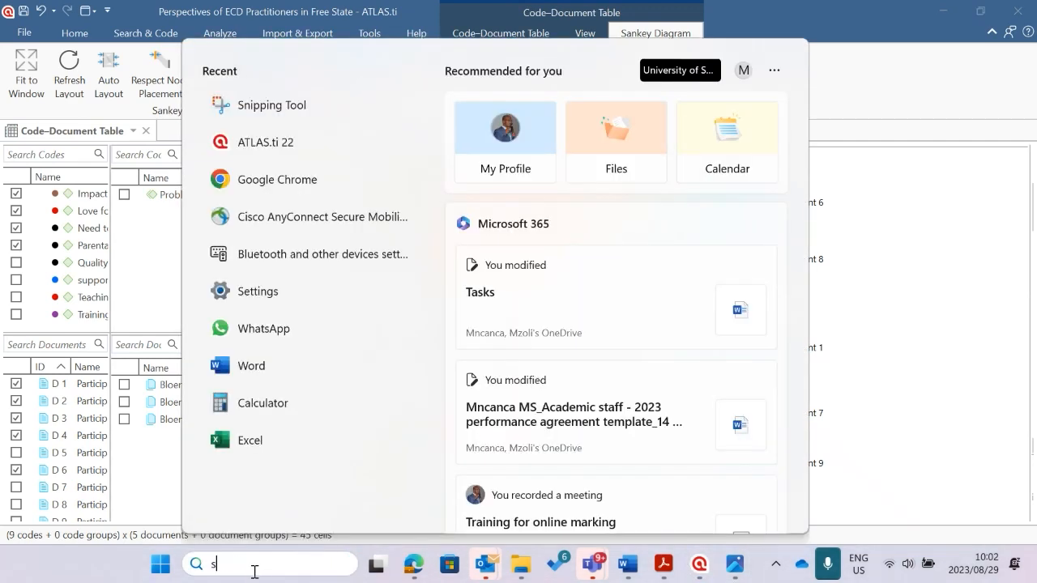
text(snip)
click(372, 159)
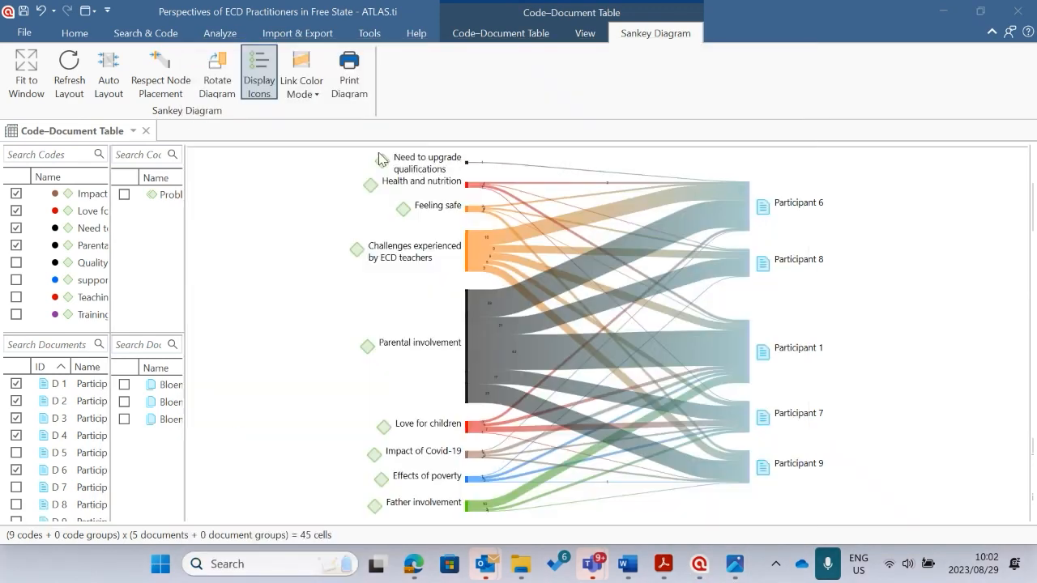
click(349, 206)
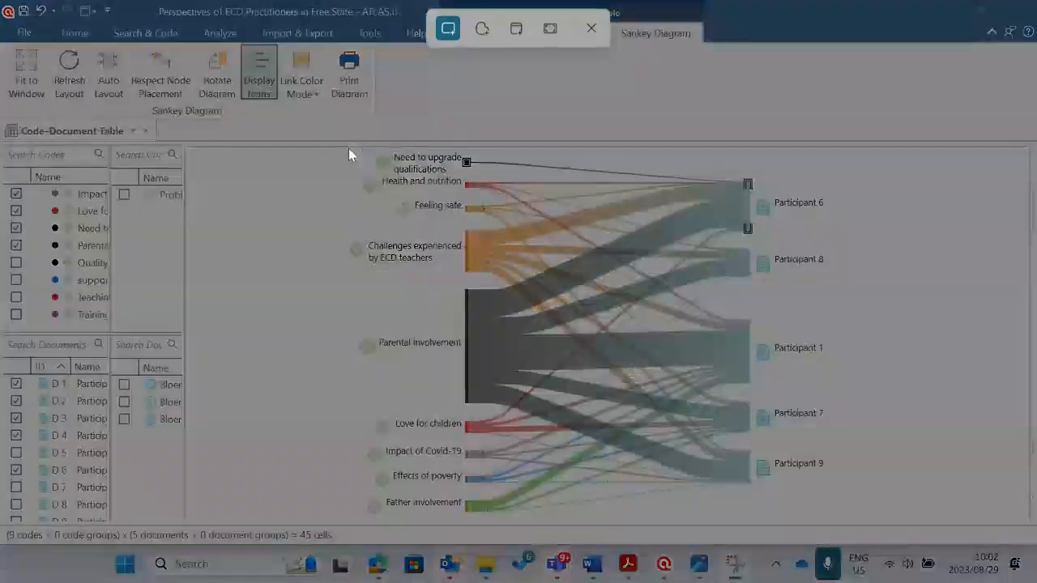
drag(326, 149, 831, 524)
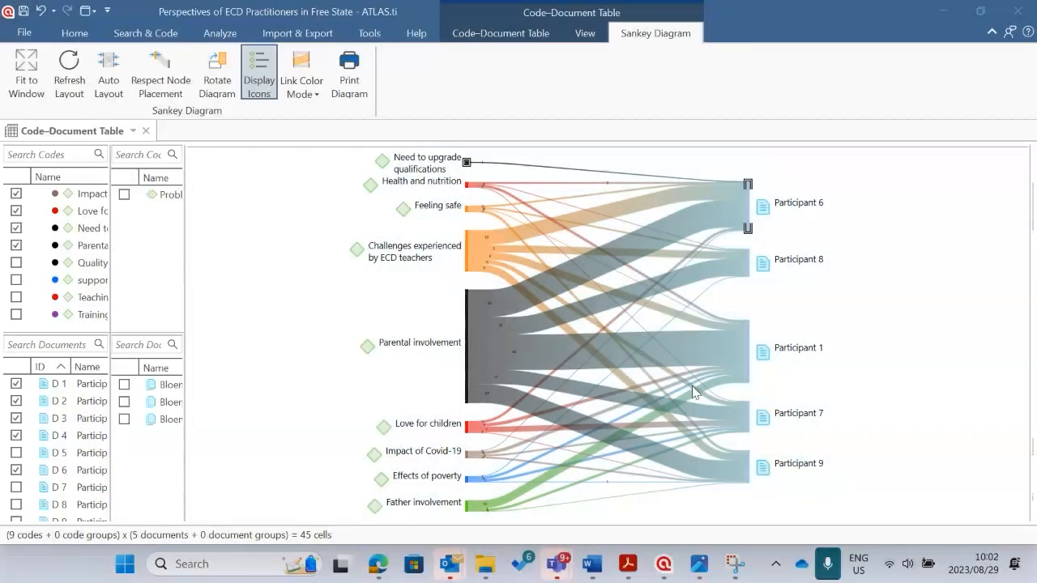
click(732, 567)
right_click(904, 460)
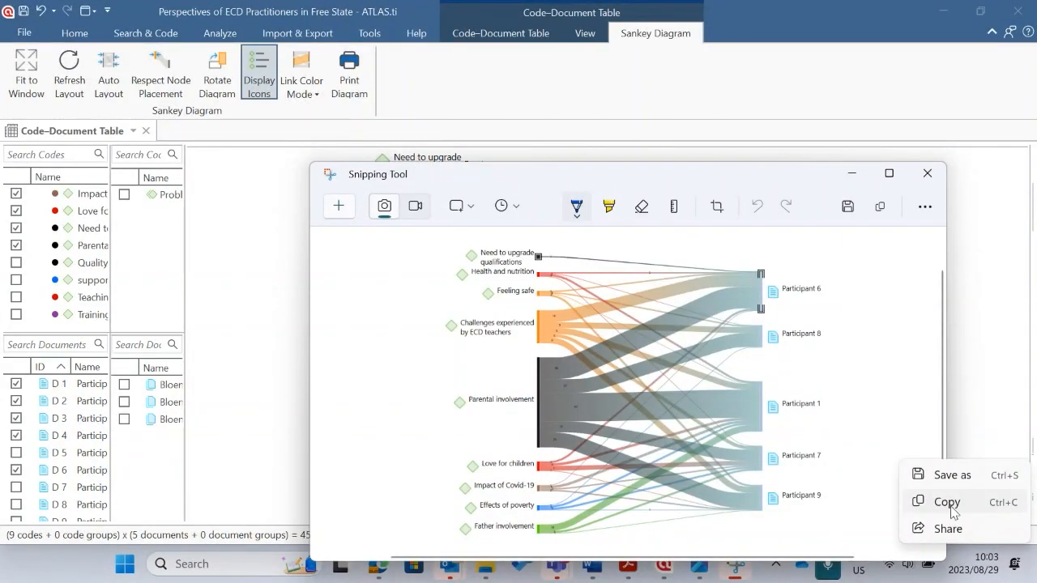
click(952, 504)
Switch to Document2 in Word, paste the Sankey diagram snip below the last code table and review it.
click(699, 553)
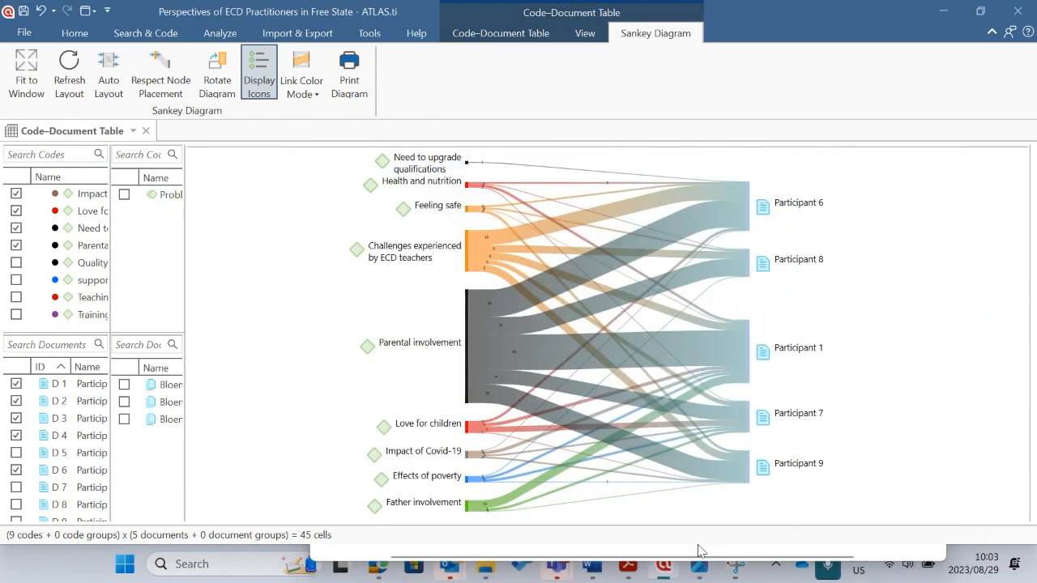
mouse_move(587, 560)
click(680, 446)
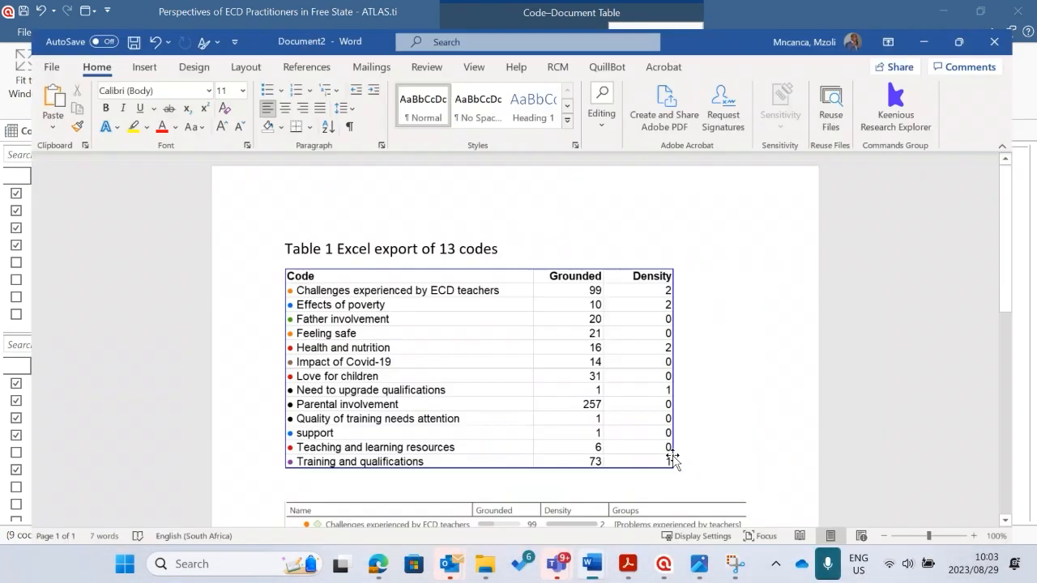
scroll(599, 425, down, 5)
scroll(583, 414, down, 5)
click(521, 387)
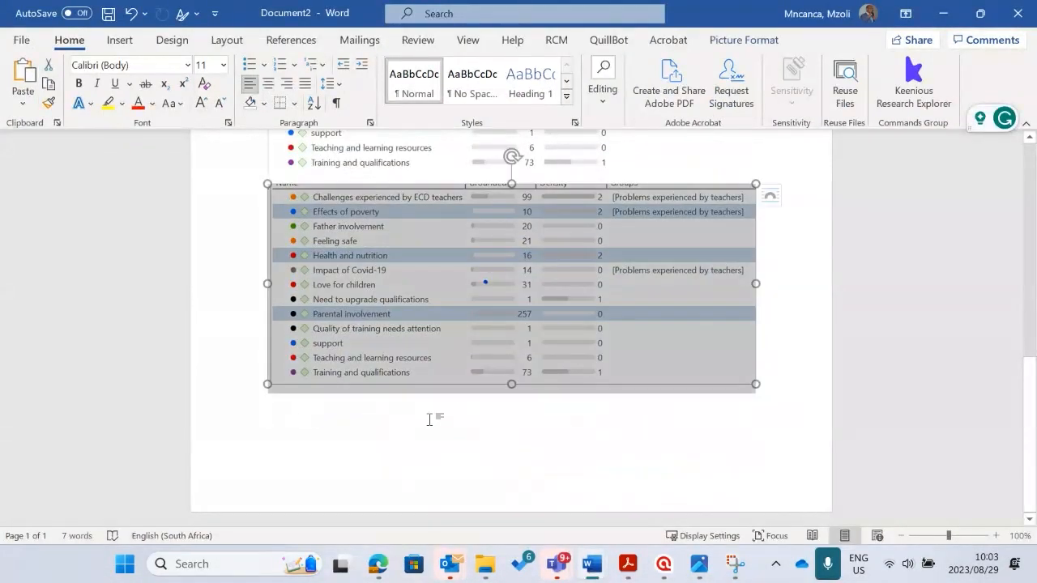
click(798, 399)
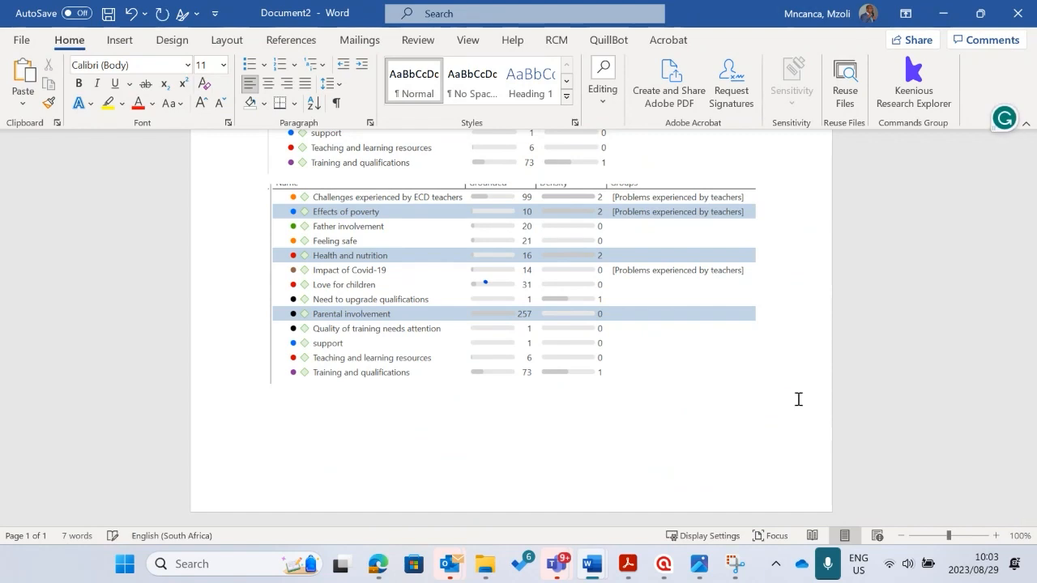
scroll(798, 399, up, 5)
scroll(798, 399, down, 1)
scroll(450, 344, up, 1)
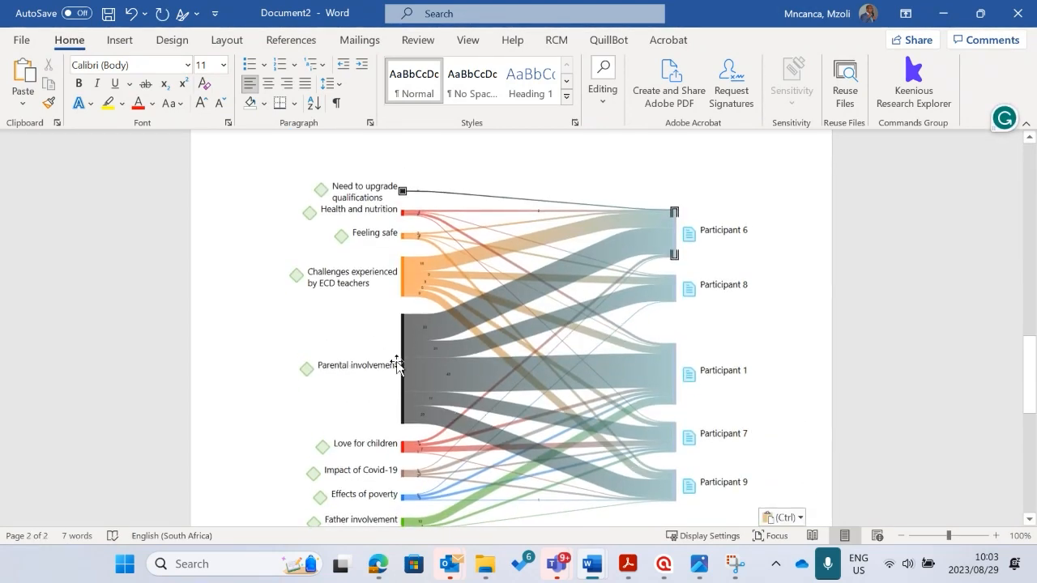
click(722, 375)
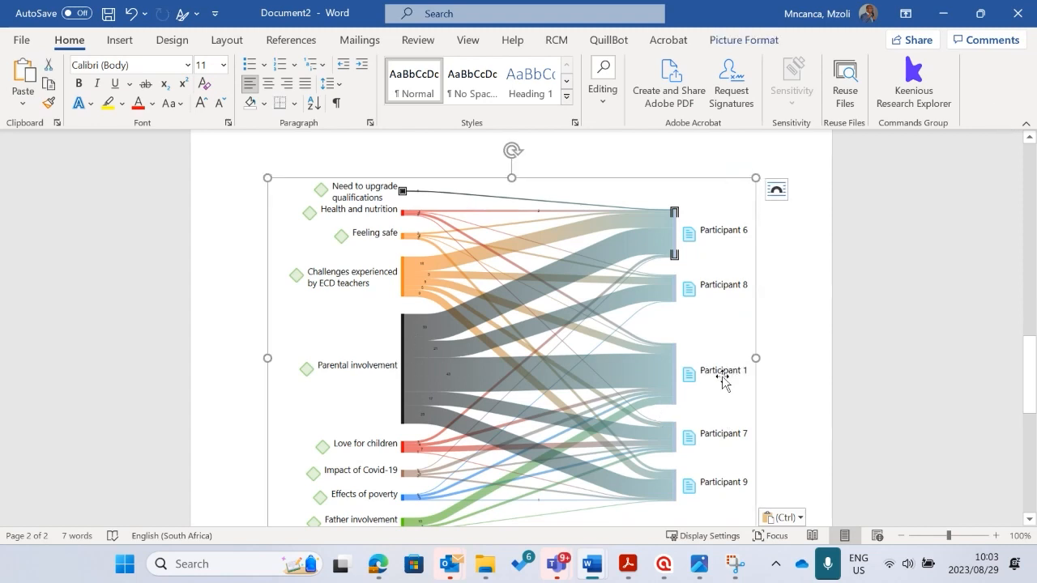
scroll(661, 474, down, 2)
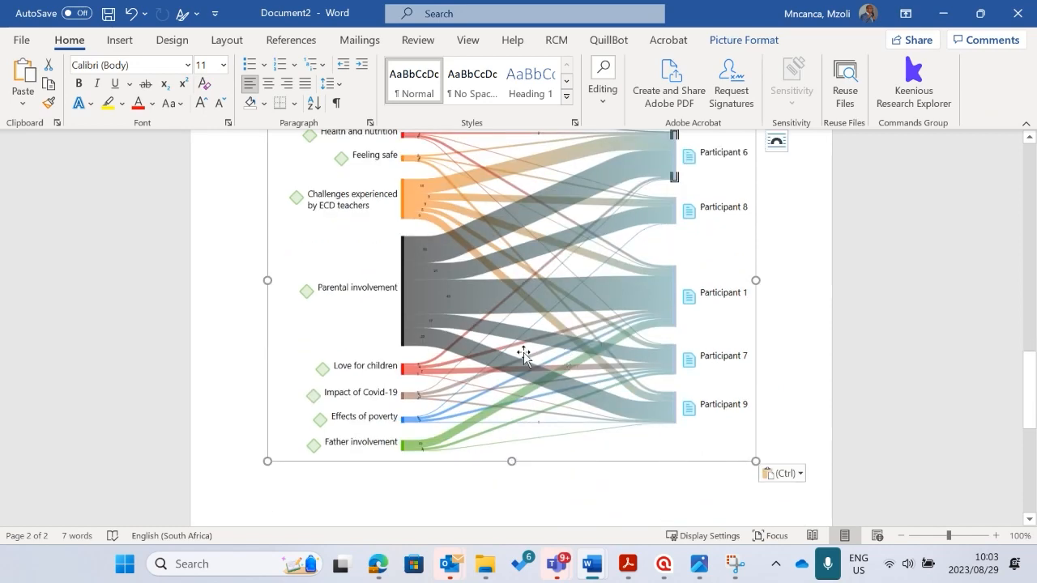
scroll(658, 425, up, 3)
scroll(659, 424, up, 10)
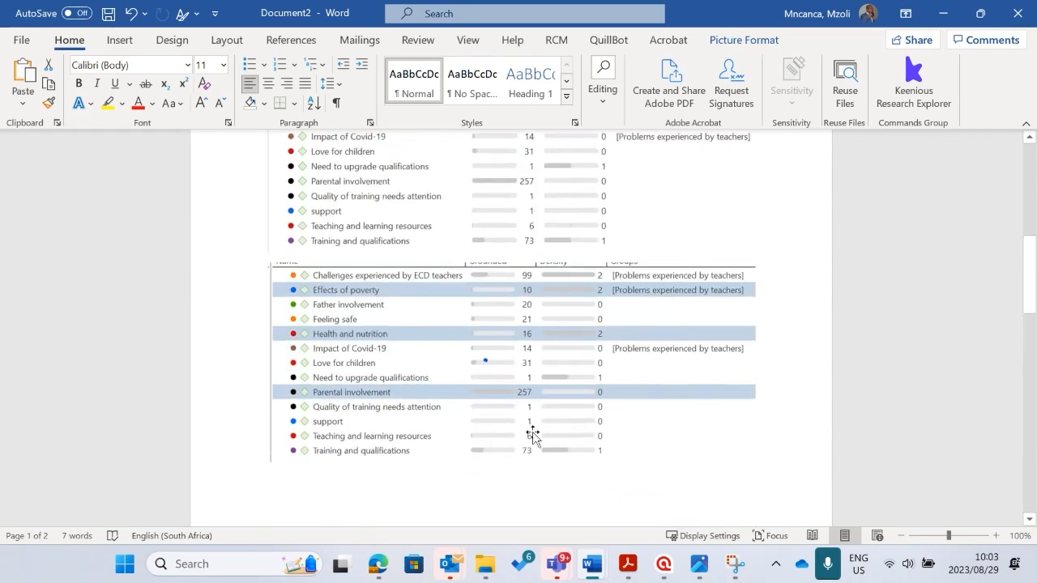
Examine the Sankey diagram pasted in Document2, including its code labels, participant labels and placement below the code tables.
scroll(543, 389, down, 8)
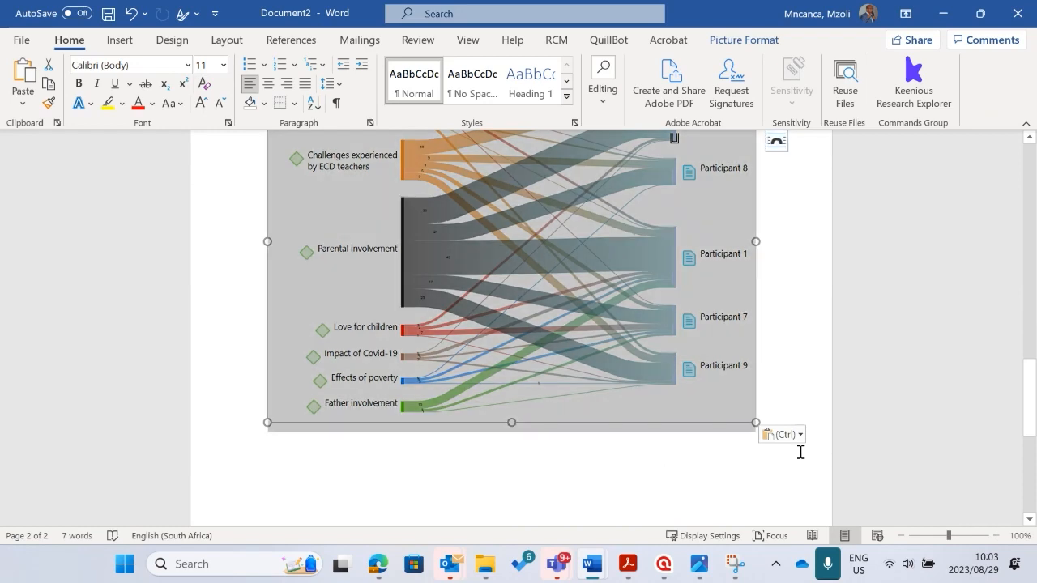
click(803, 389)
scroll(683, 377, up, 5)
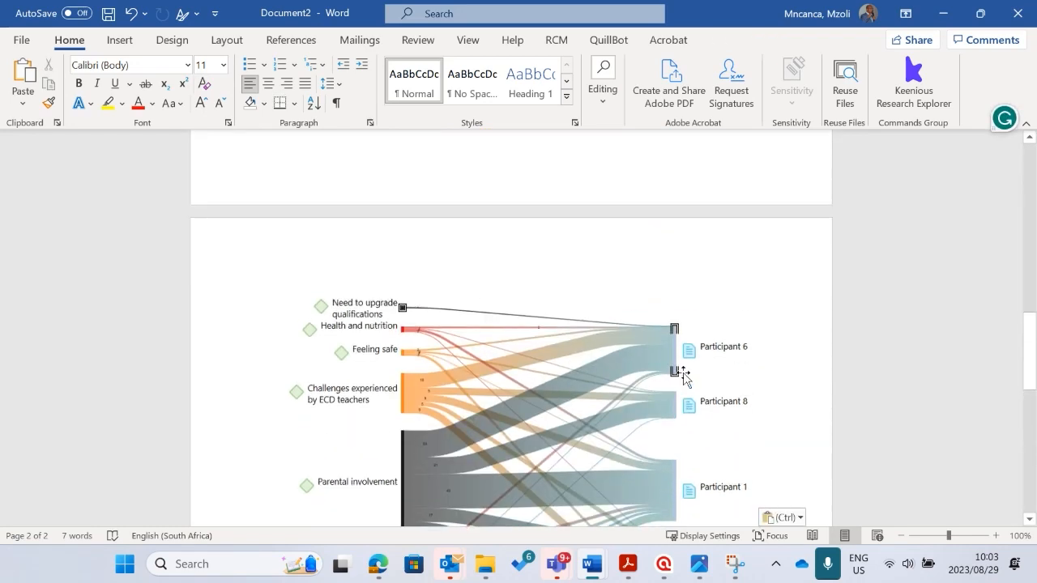
scroll(683, 375, down, 4)
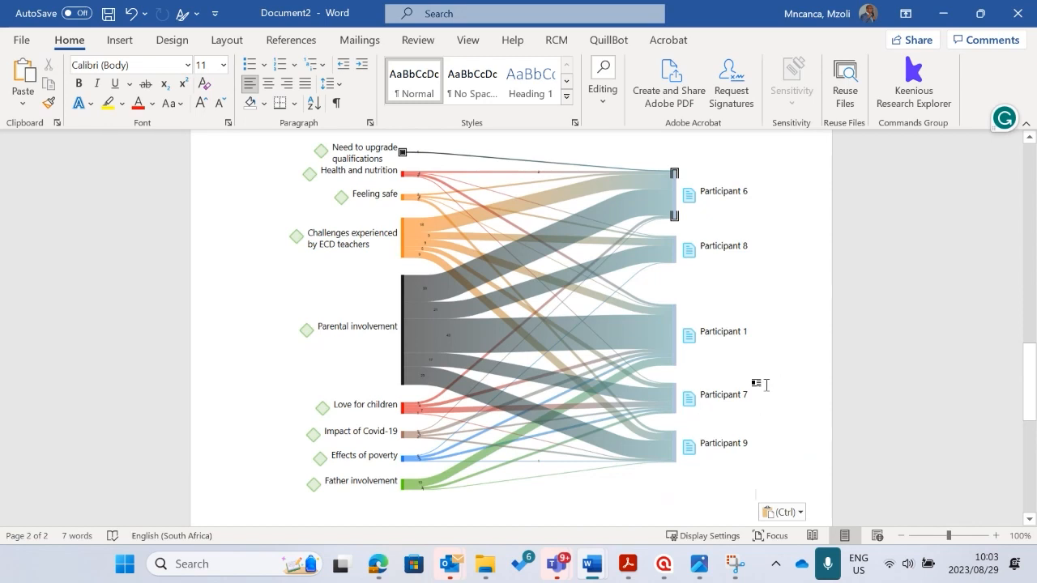
scroll(597, 410, up, 5)
scroll(597, 410, down, 4)
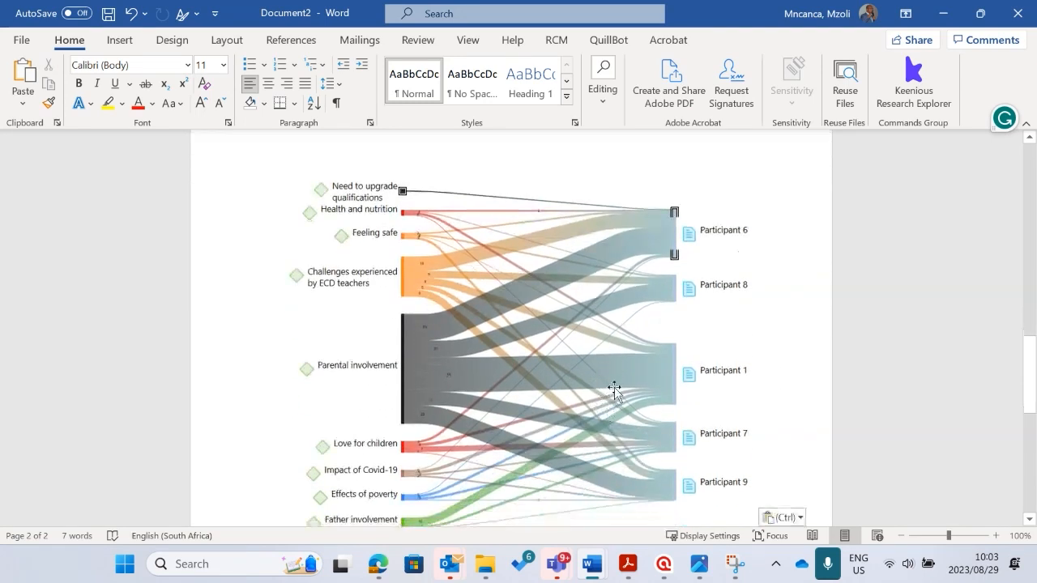
scroll(542, 400, up, 5)
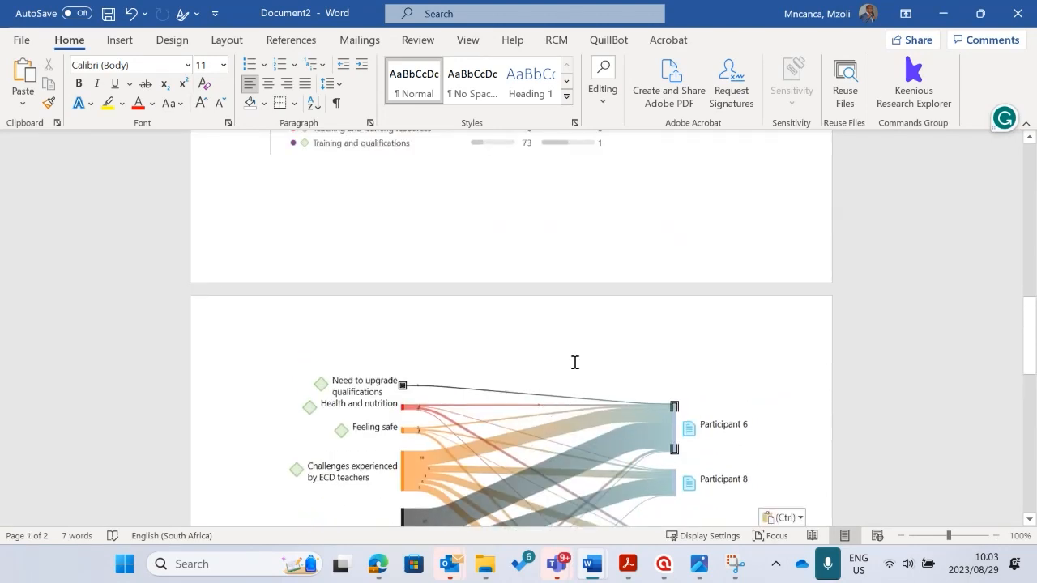
scroll(575, 364, up, 5)
scroll(563, 384, down, 6)
scroll(559, 373, down, 3)
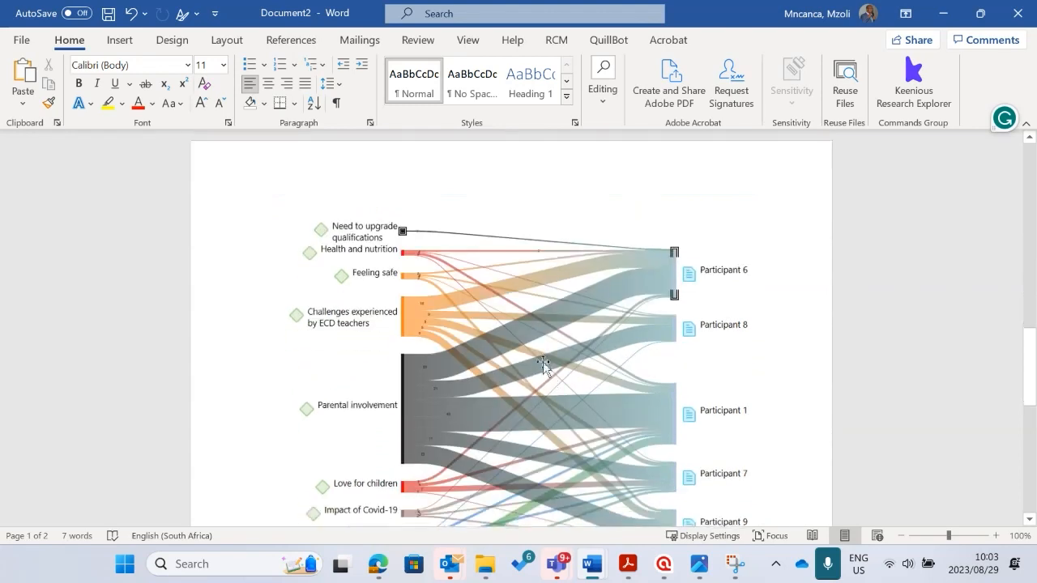
scroll(506, 304, down, 3)
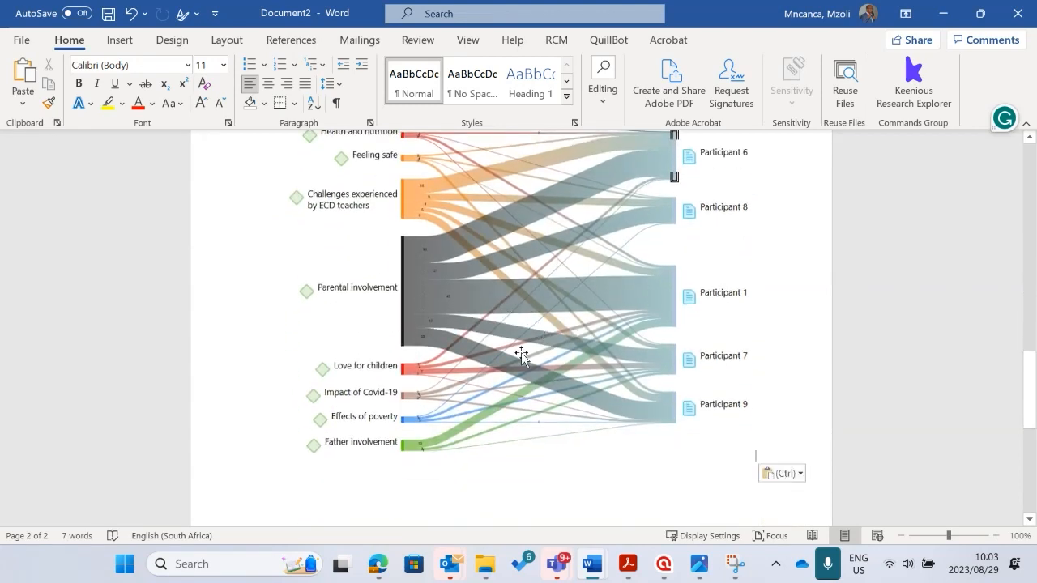
scroll(491, 372, up, 6)
scroll(511, 375, down, 5)
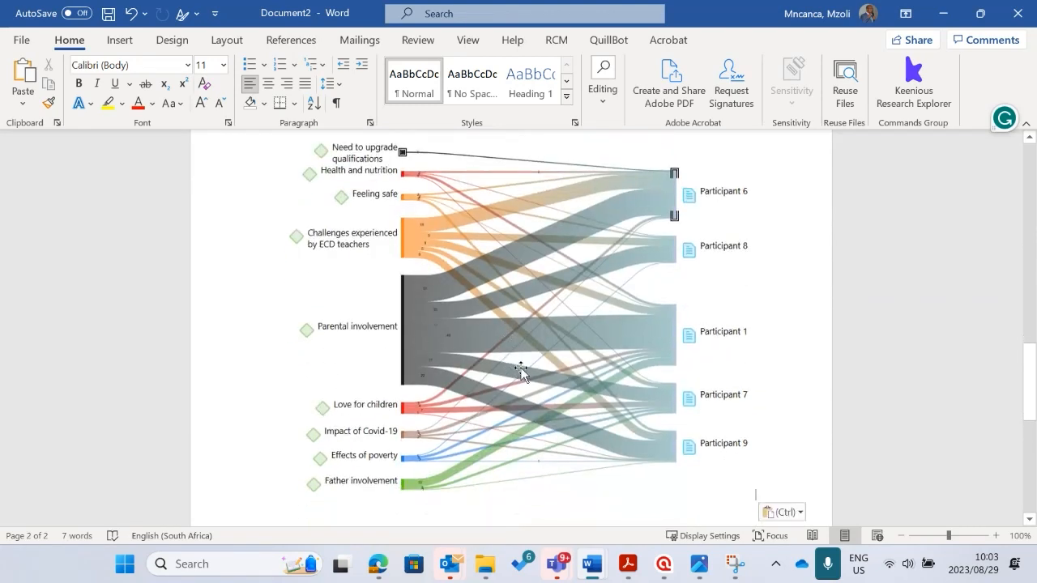
scroll(530, 362, up, 7)
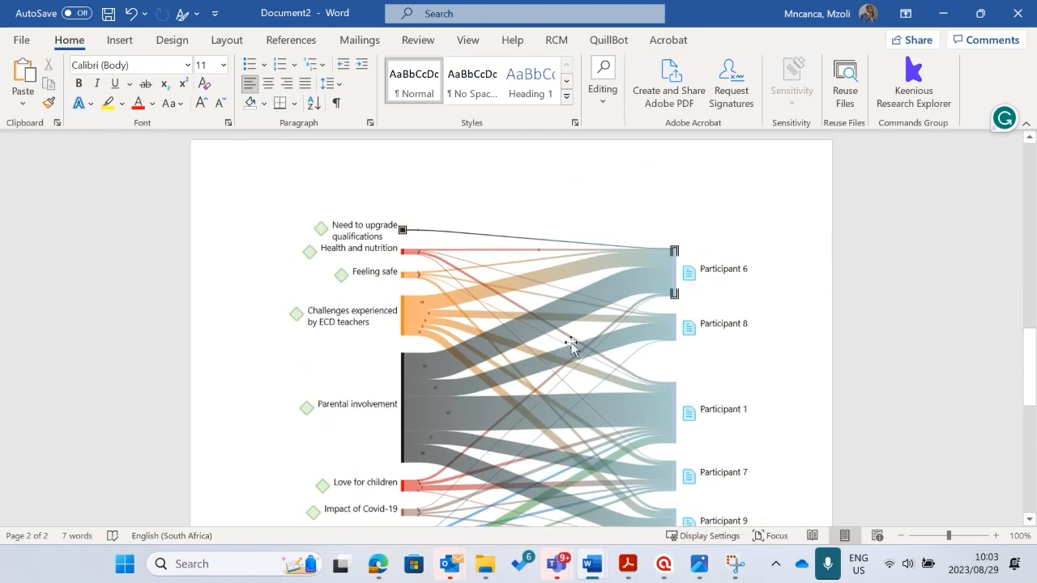
Switch to the 29 Aug 2023 ATLAS.TI Workshop document in Word and highlight the "Code-document tables" bullet in yellow.
click(951, 13)
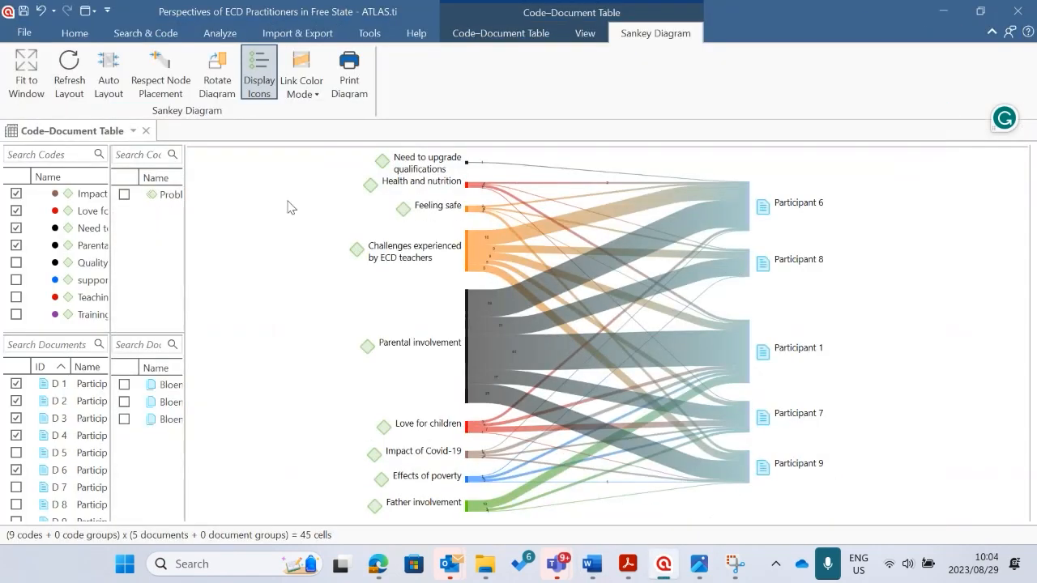
click(75, 32)
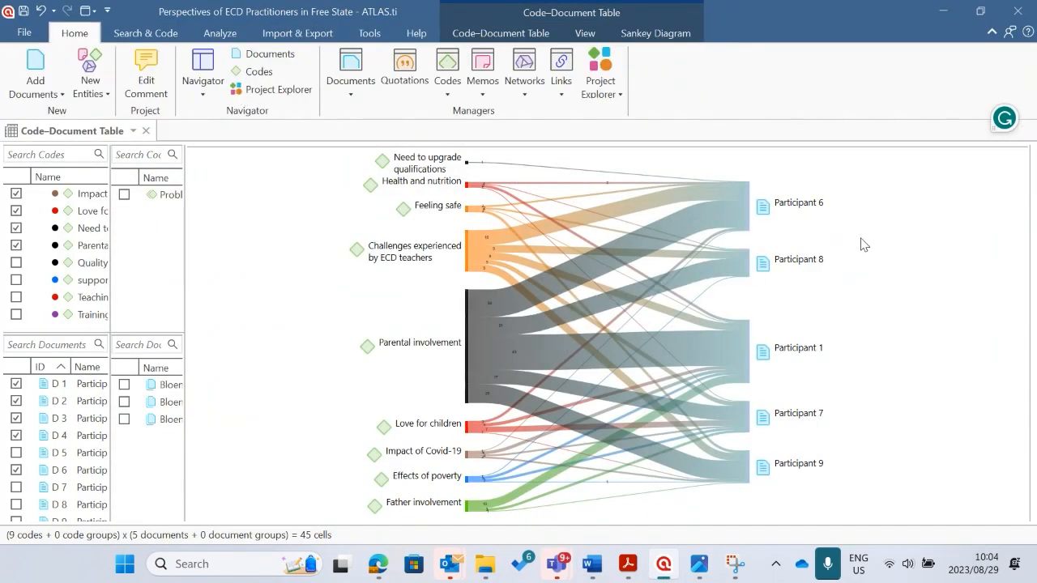
mouse_move(593, 564)
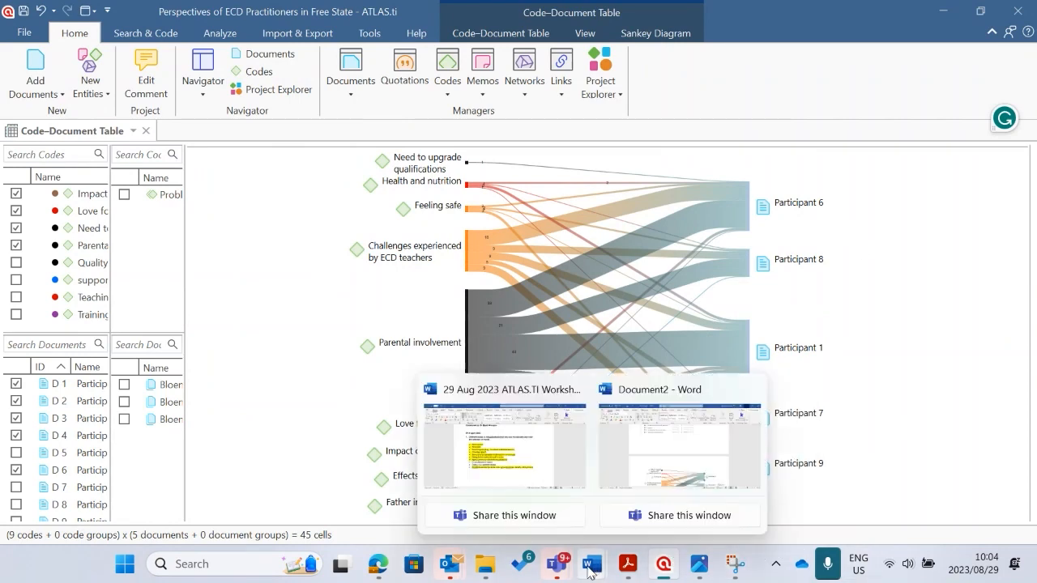
click(542, 480)
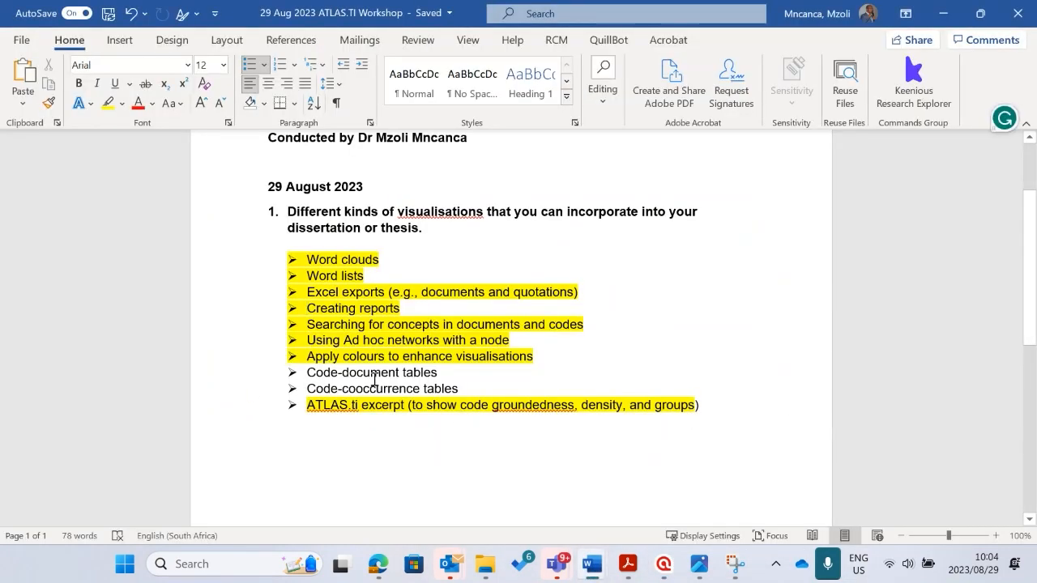
click(231, 378)
click(296, 350)
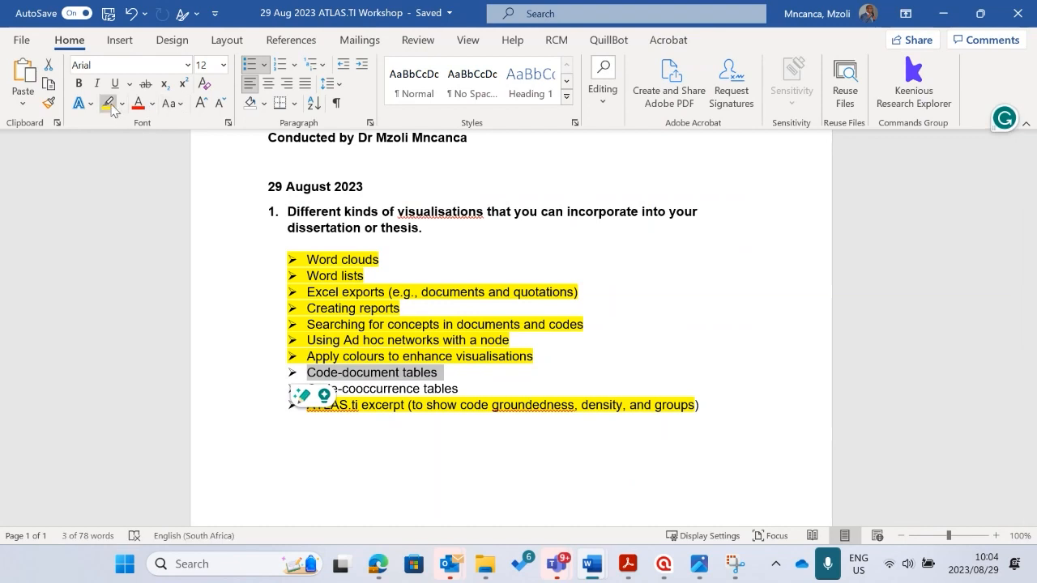
click(432, 396)
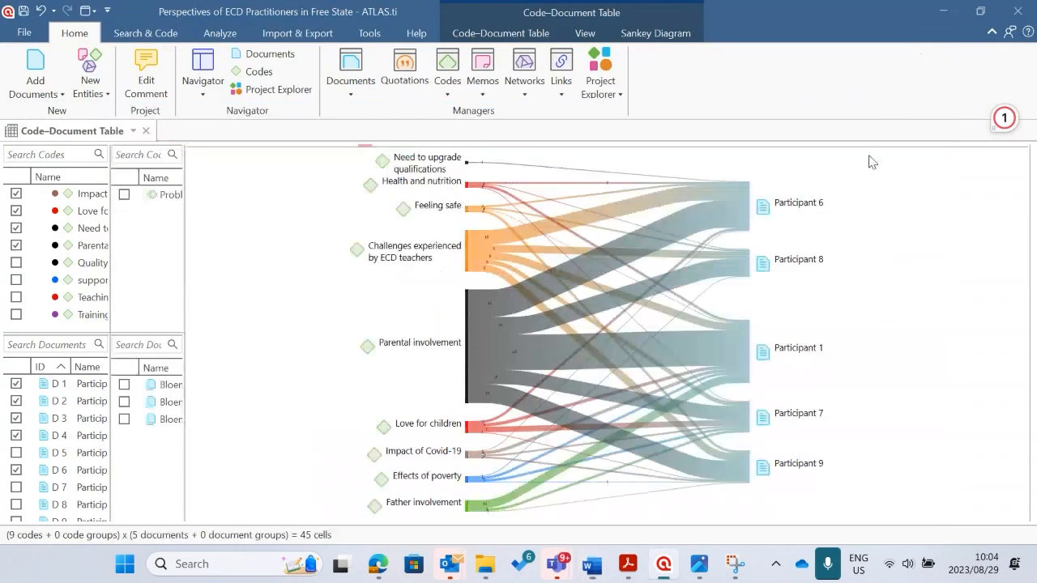
Return to ATLAS.ti, close the Code–Document Table and open the Project Explorer.
click(944, 13)
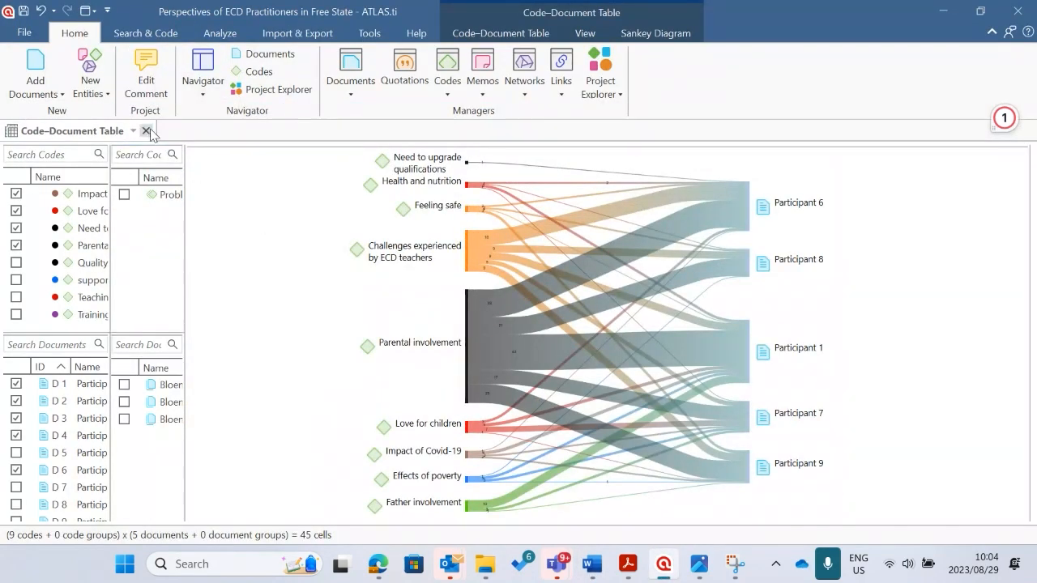
click(146, 131)
click(75, 32)
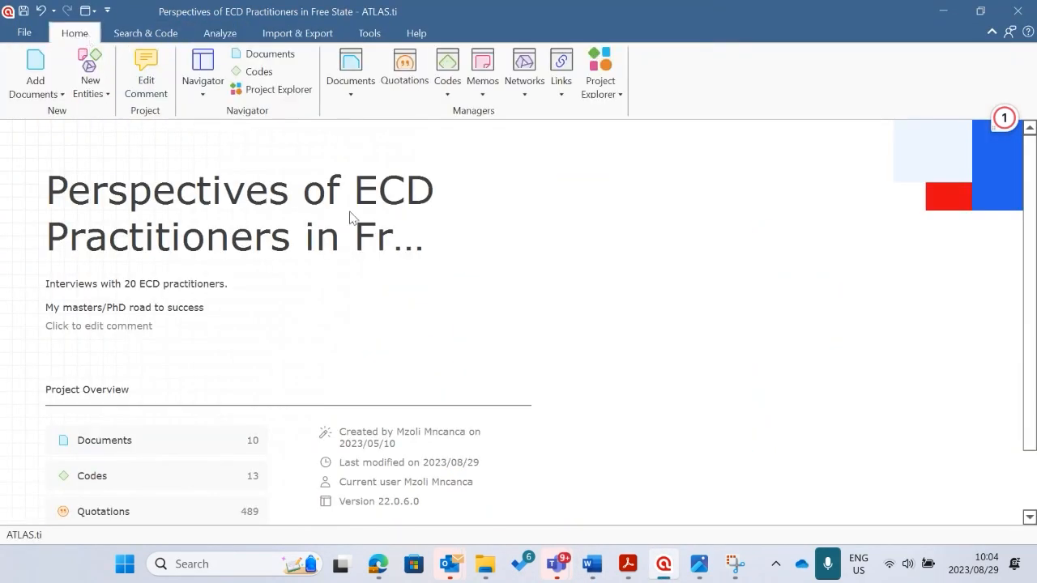
click(600, 72)
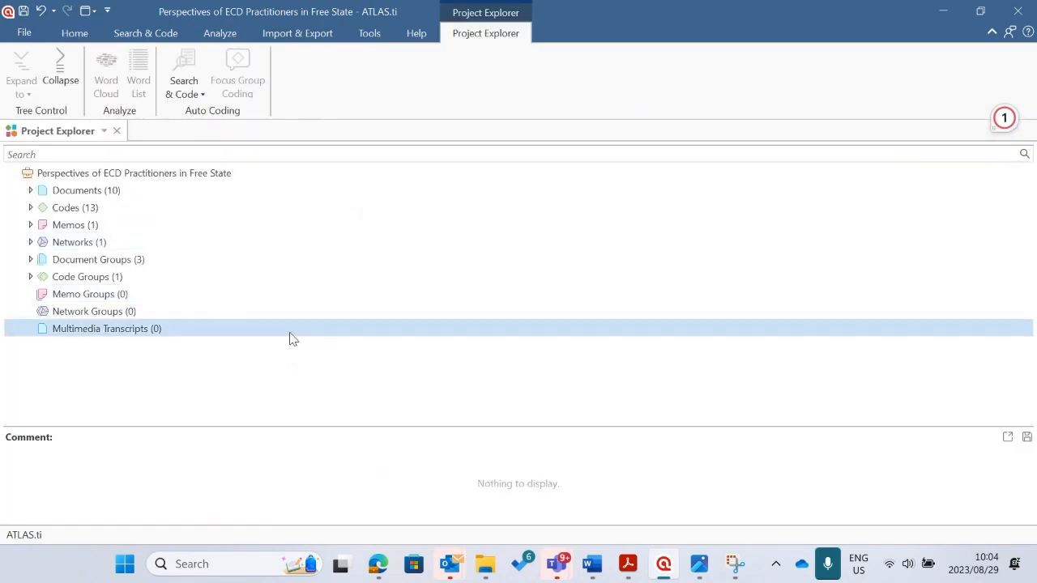
Open the Code Co-Occurrence Table and widen its column and row code lists until the Grounded column shows.
click(75, 33)
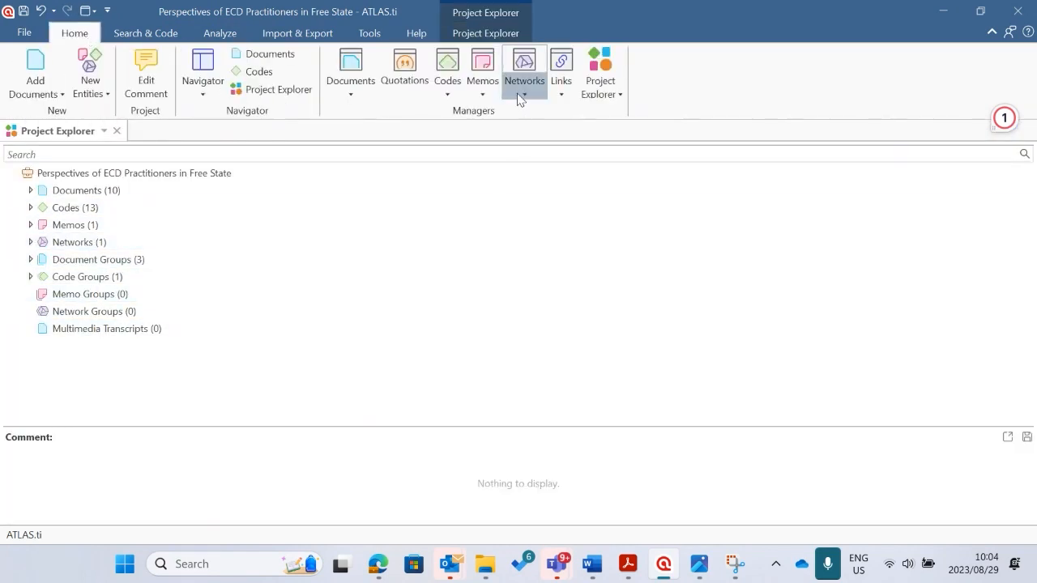
click(219, 34)
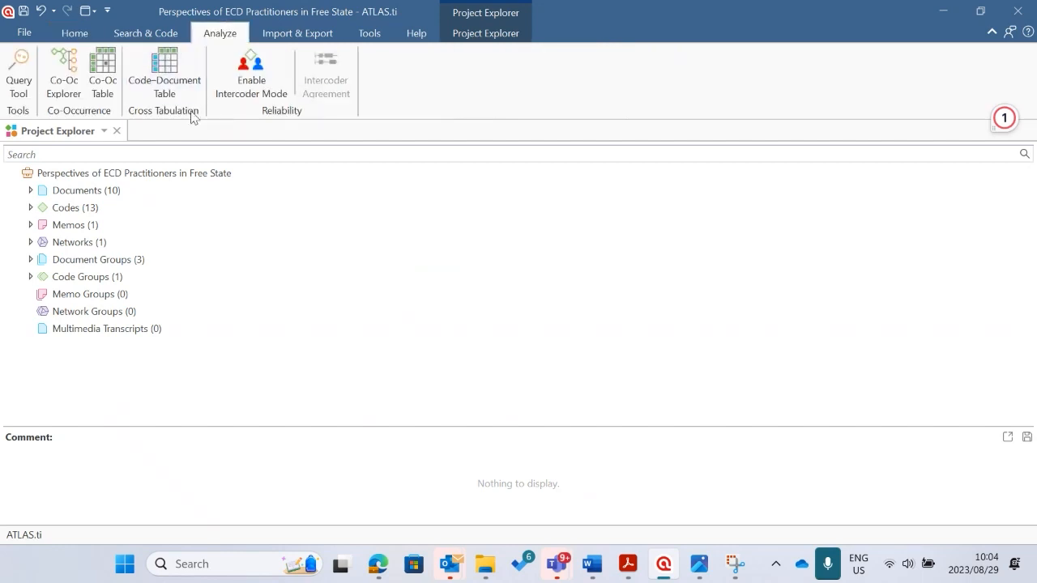
click(114, 71)
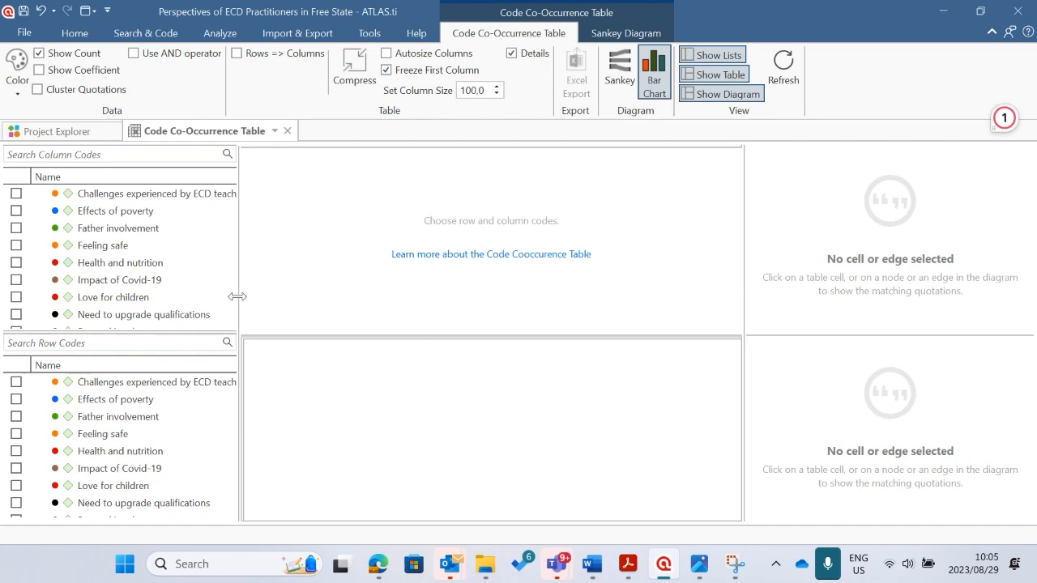
drag(237, 297, 354, 342)
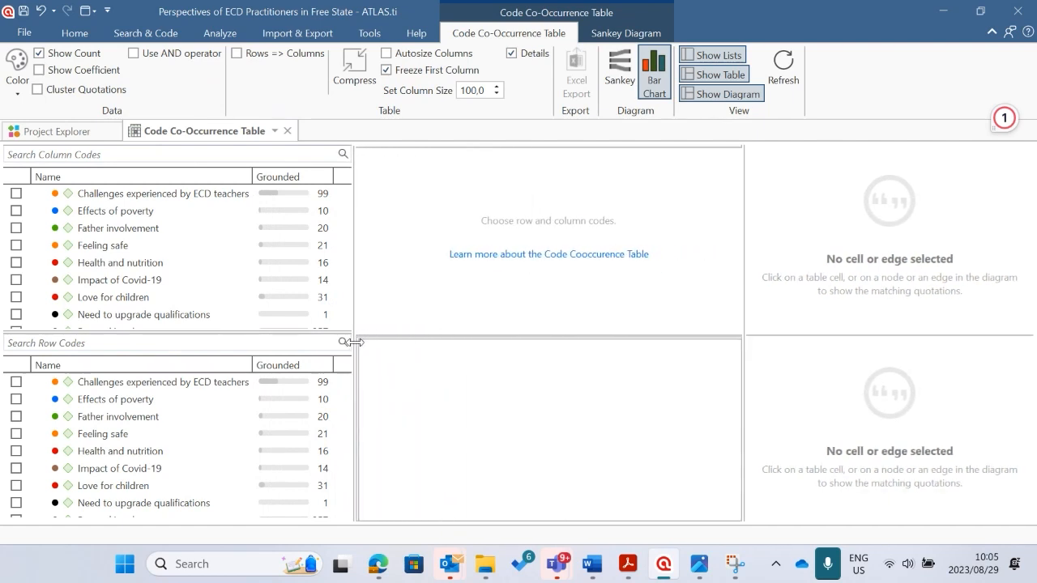
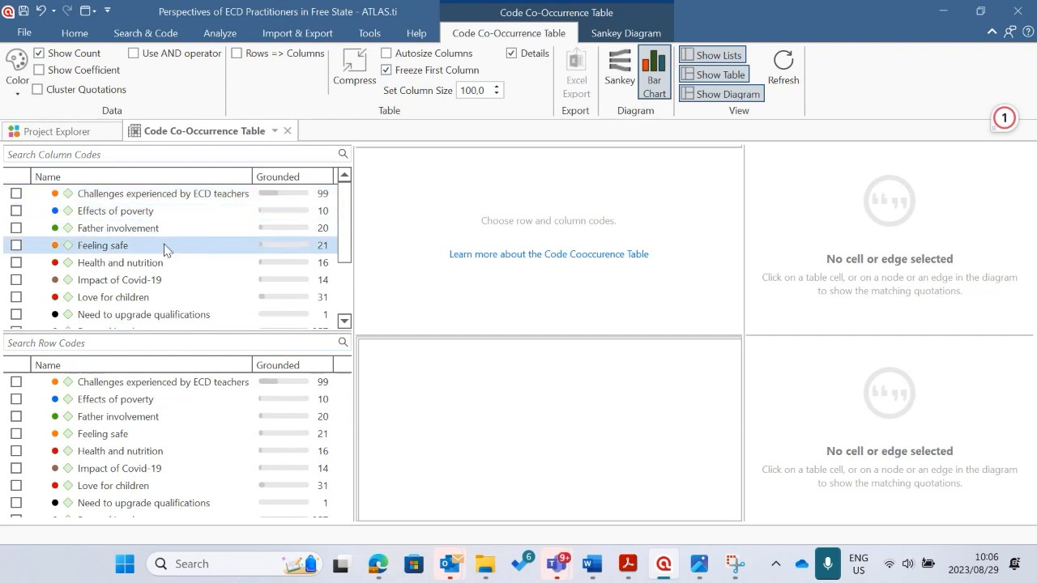
Switch to the PhD thesis PDF in Adobe Acrobat, search for "co-occ" and go to Table 5.2 on code co-occurrence.
mouse_move(628, 564)
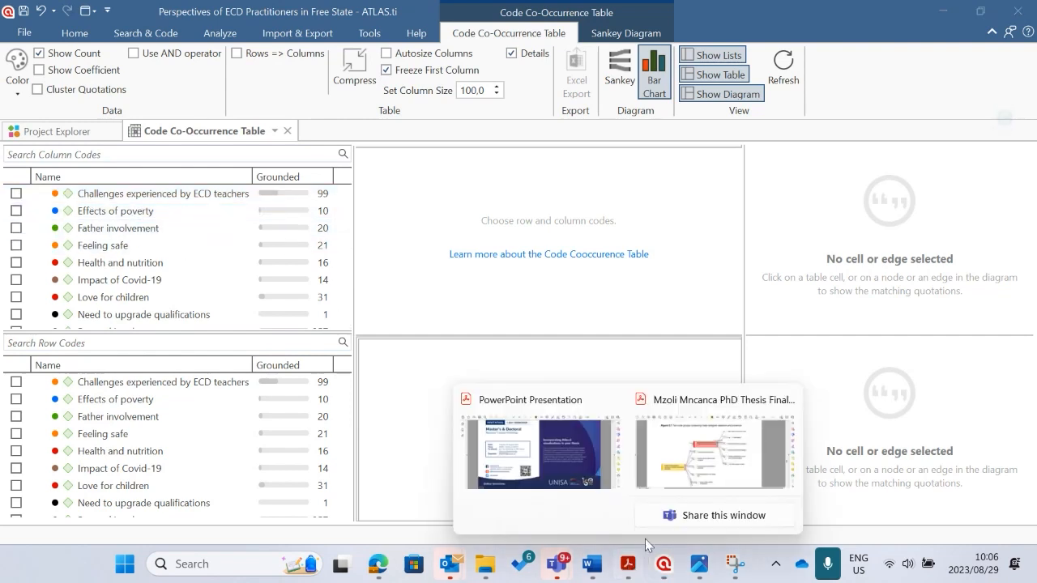
click(713, 452)
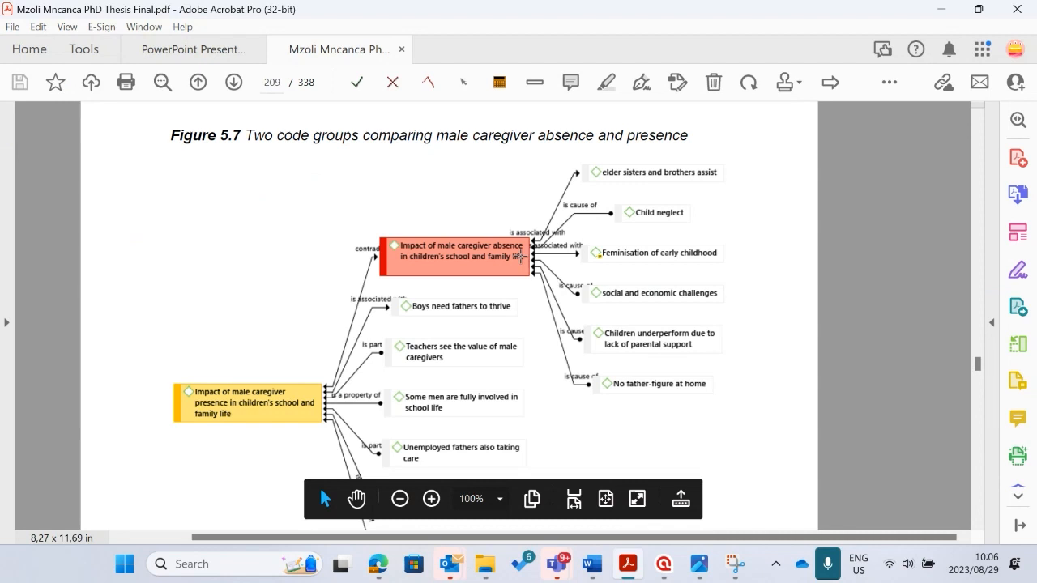
scroll(689, 211, up, 3)
key(ctrl+f)
text(co)
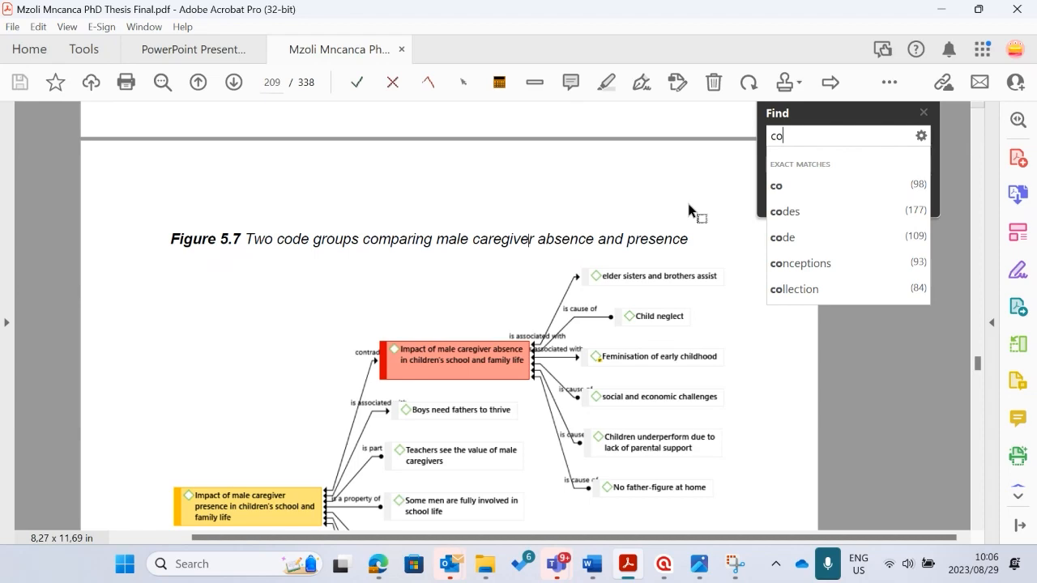
text(-occ)
key(Return)
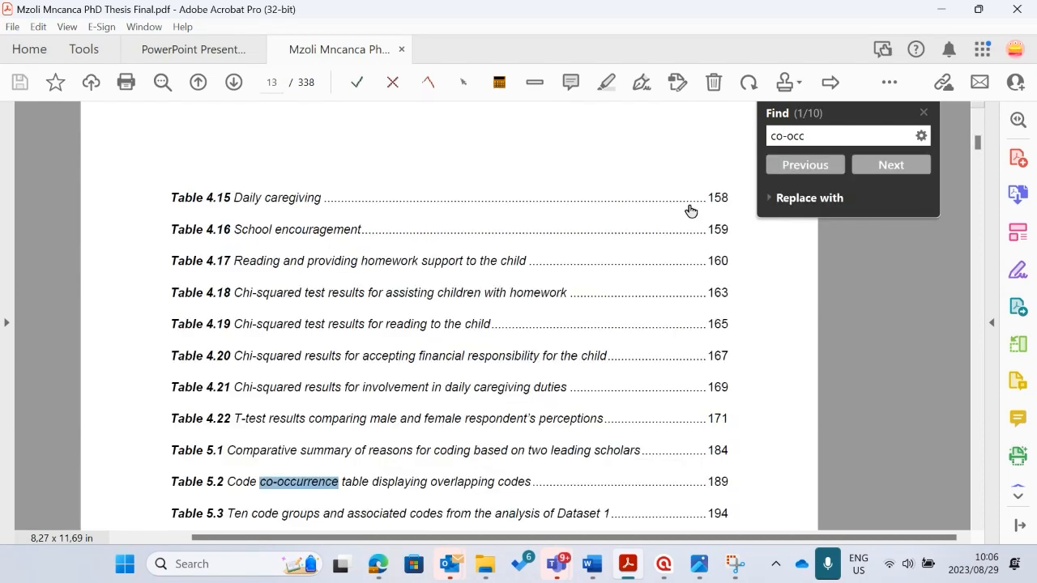
click(242, 486)
Close the search and examine Table 5.2 with its introductory paragraph, marking the phrase "overlapping codes".
scroll(389, 288, up, 3)
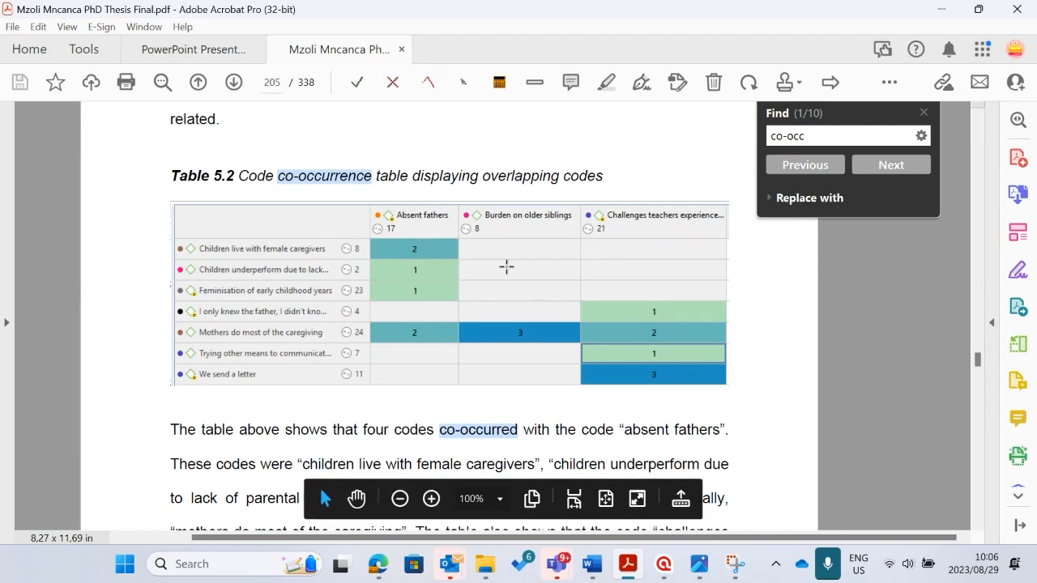
scroll(519, 304, up, 10)
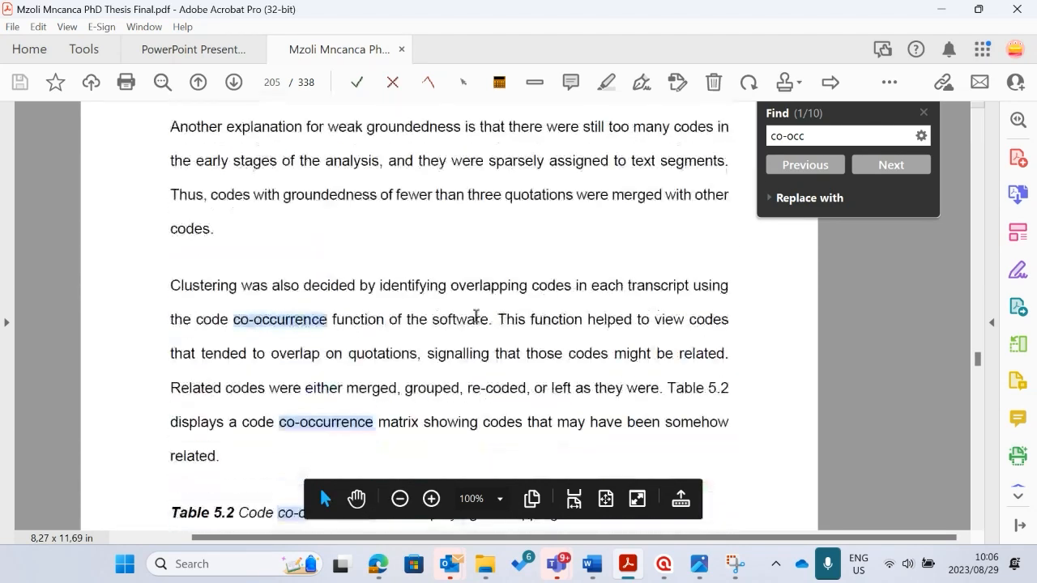
scroll(477, 316, down, 7)
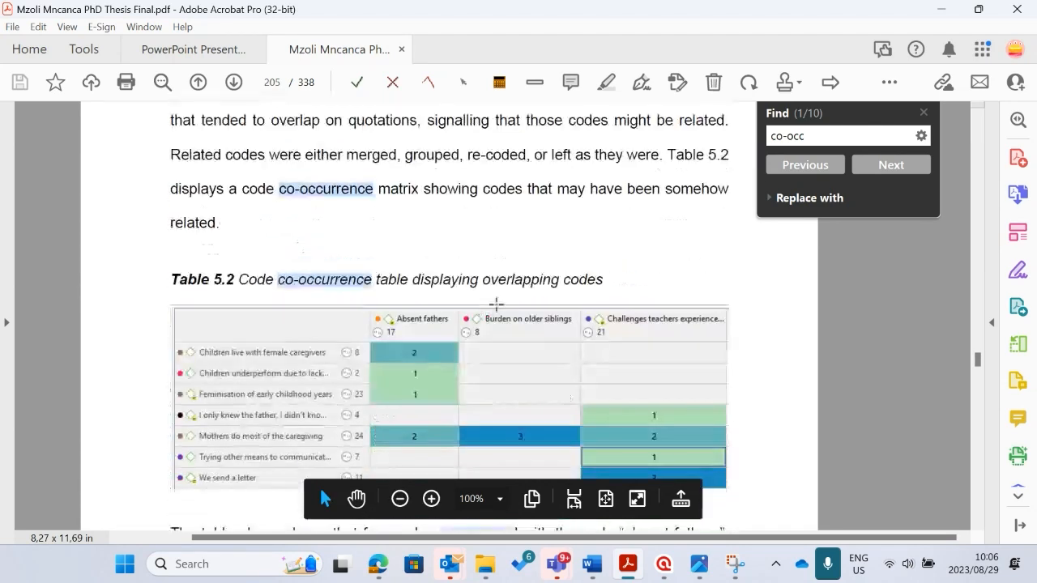
click(922, 117)
scroll(386, 316, down, 4)
scroll(388, 320, up, 5)
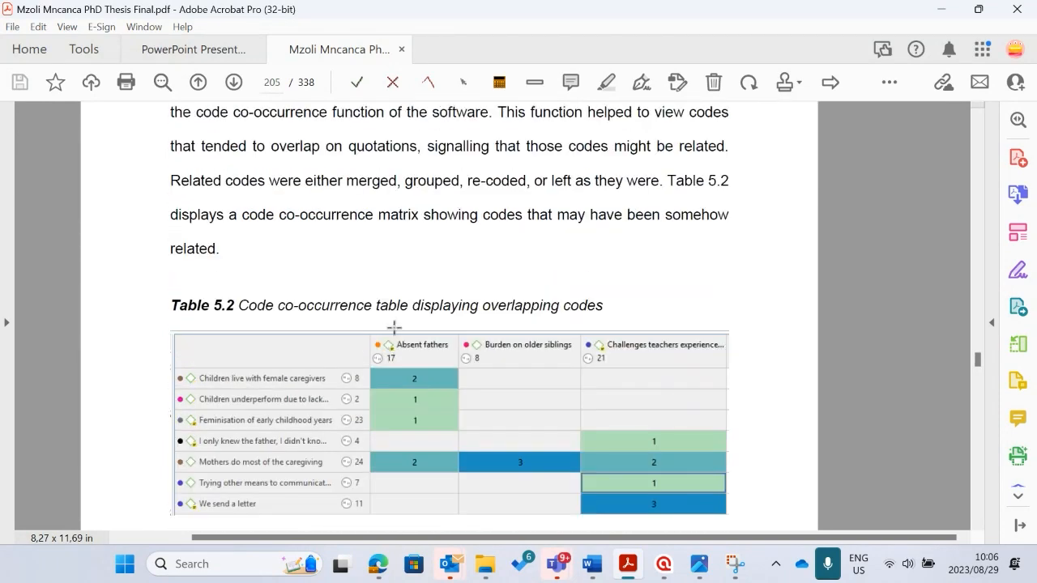
scroll(394, 326, up, 3)
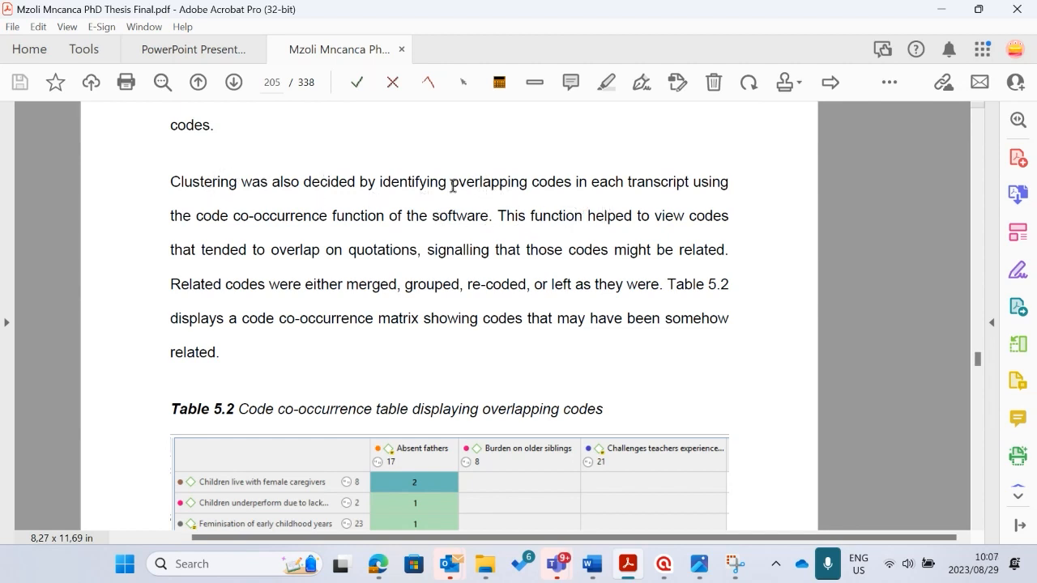
drag(449, 181, 564, 184)
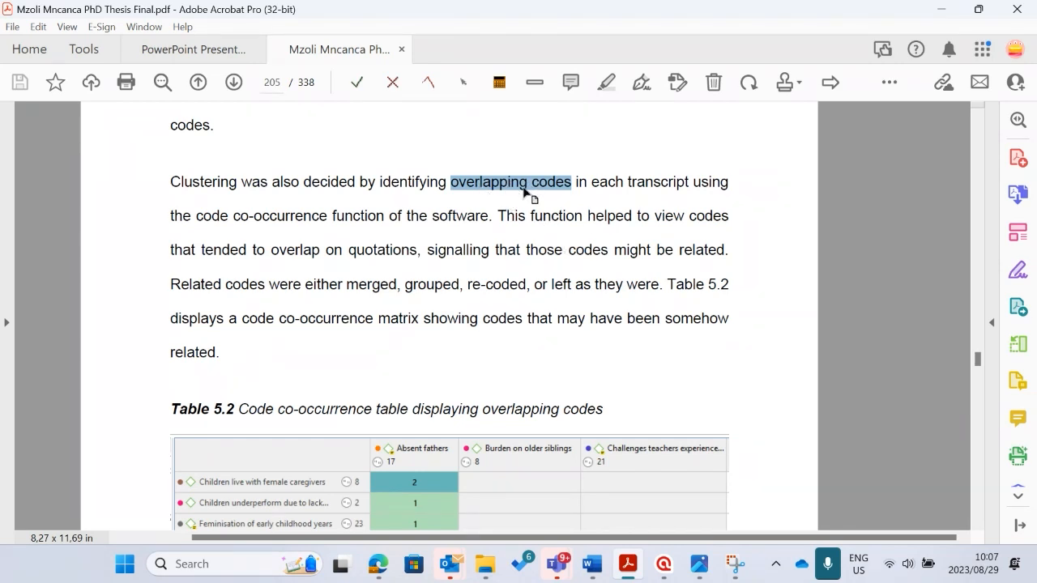
scroll(462, 247, down, 5)
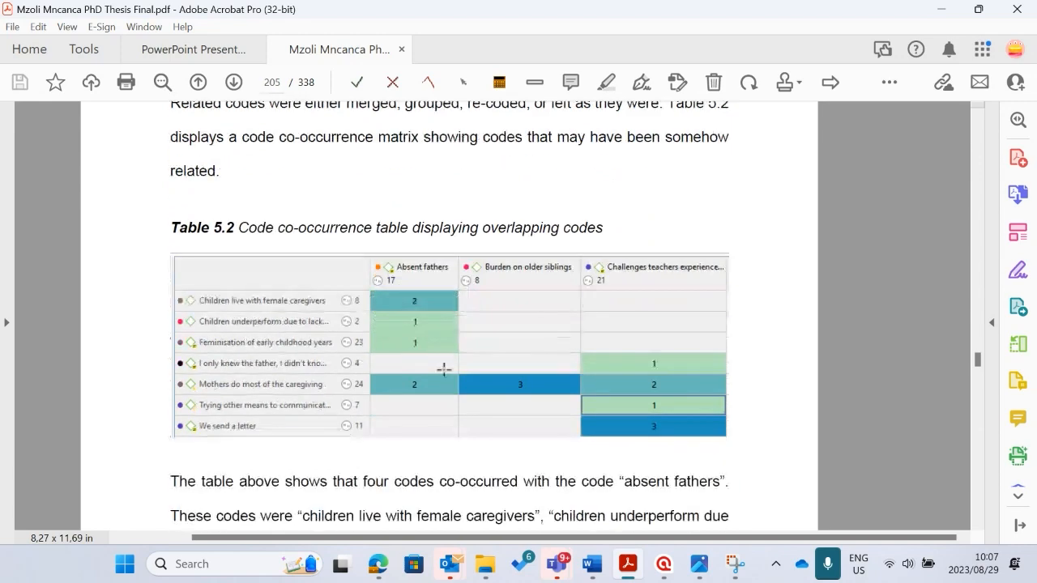
scroll(428, 311, up, 4)
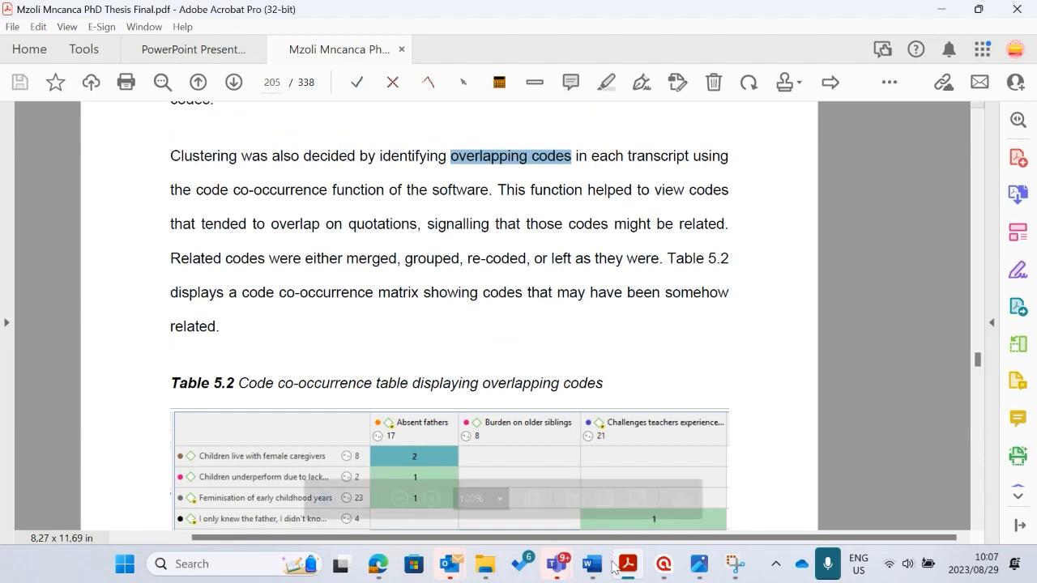
Switch back to ATLAS.ti, open the Participant 6 transcript from the Document Manager and widen its text area.
click(664, 565)
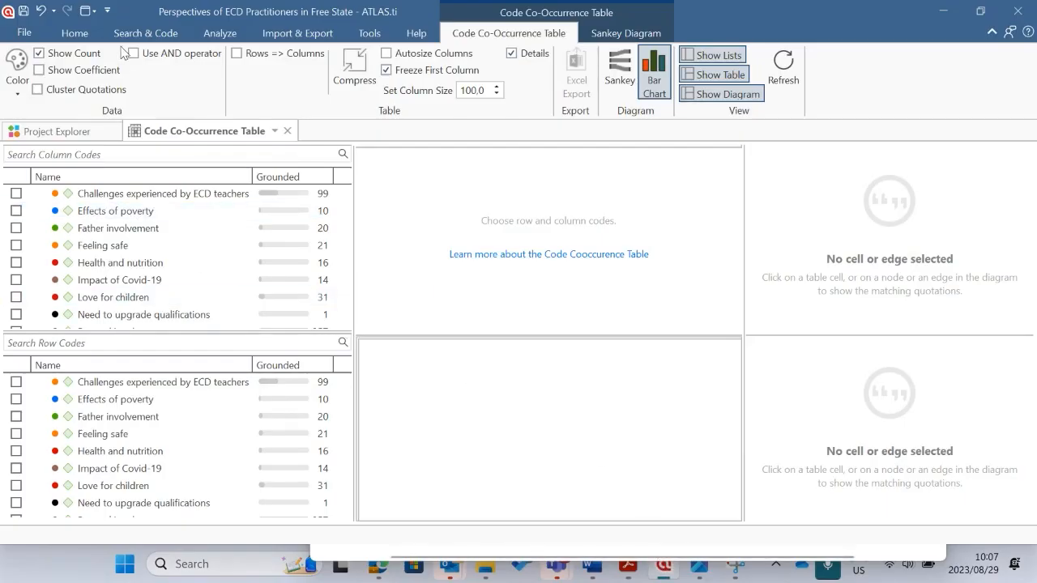
click(74, 32)
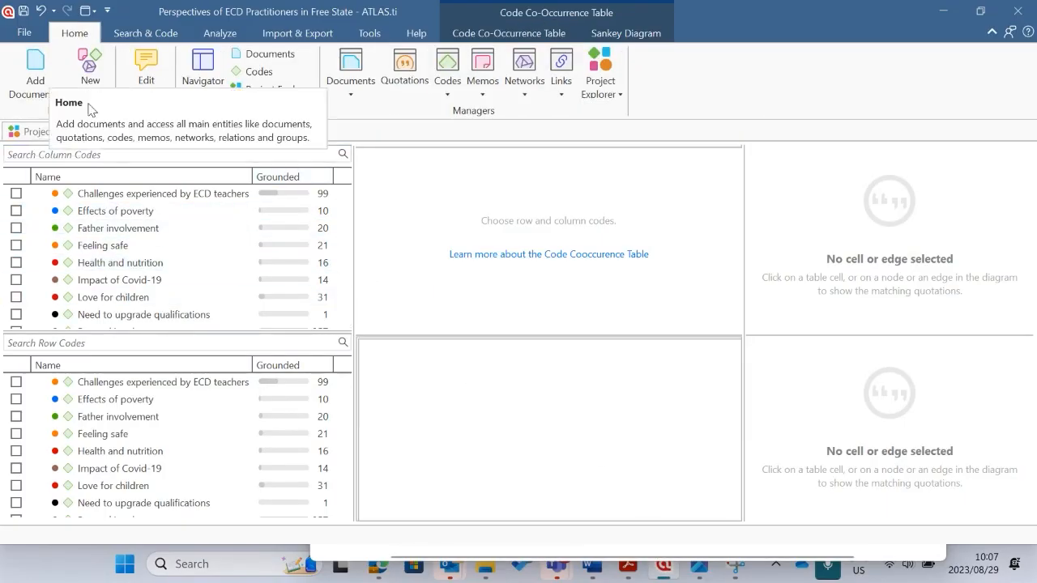
click(351, 72)
double_click(357, 198)
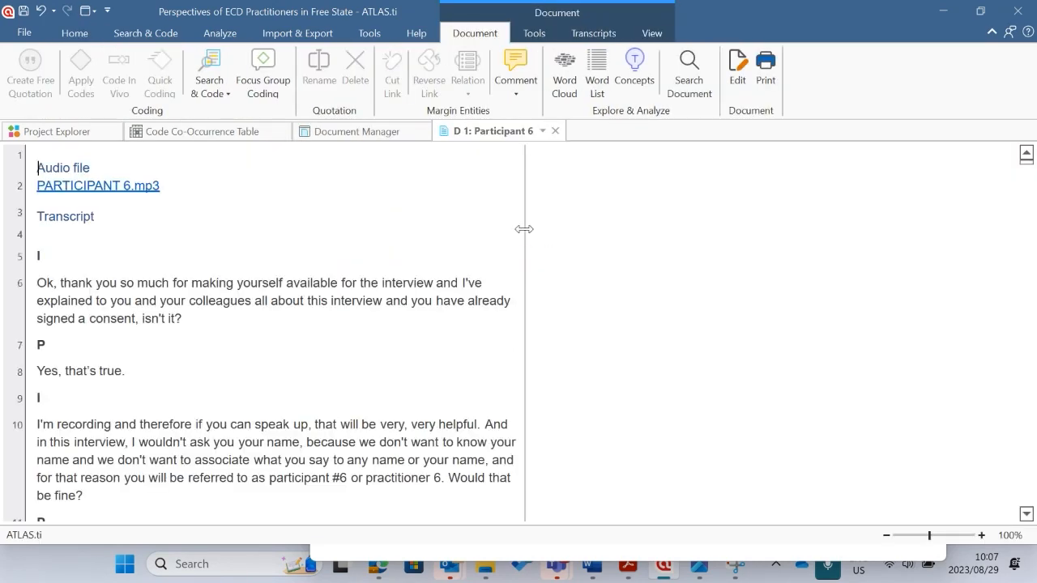
drag(525, 227, 727, 229)
Apply a new code "Positive feelings" to quotation 1:52 in paragraph 49, which is already coded Love for children.
scroll(324, 365, down, 2)
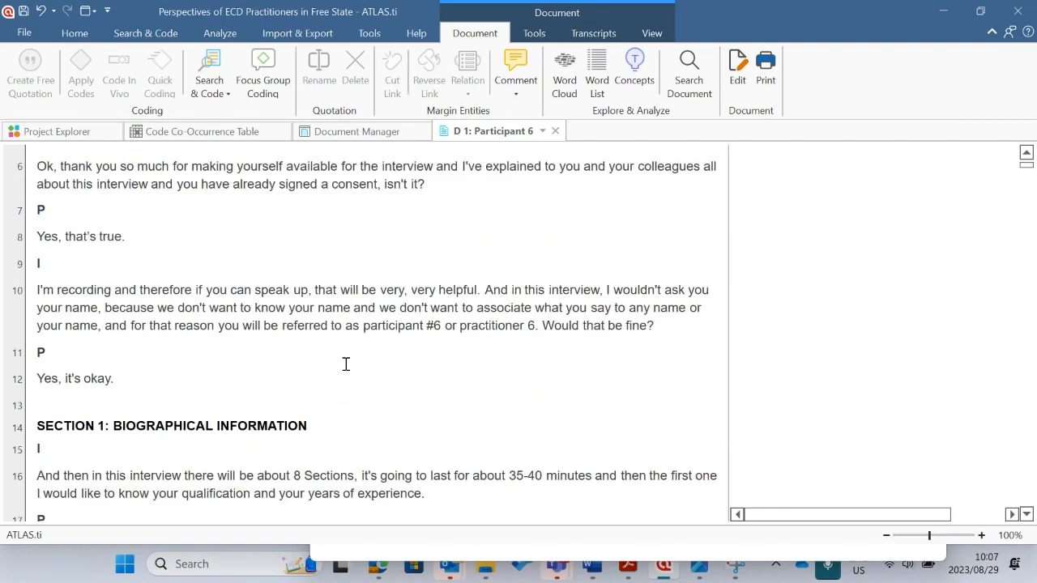
scroll(280, 393, down, 15)
scroll(300, 402, down, 3)
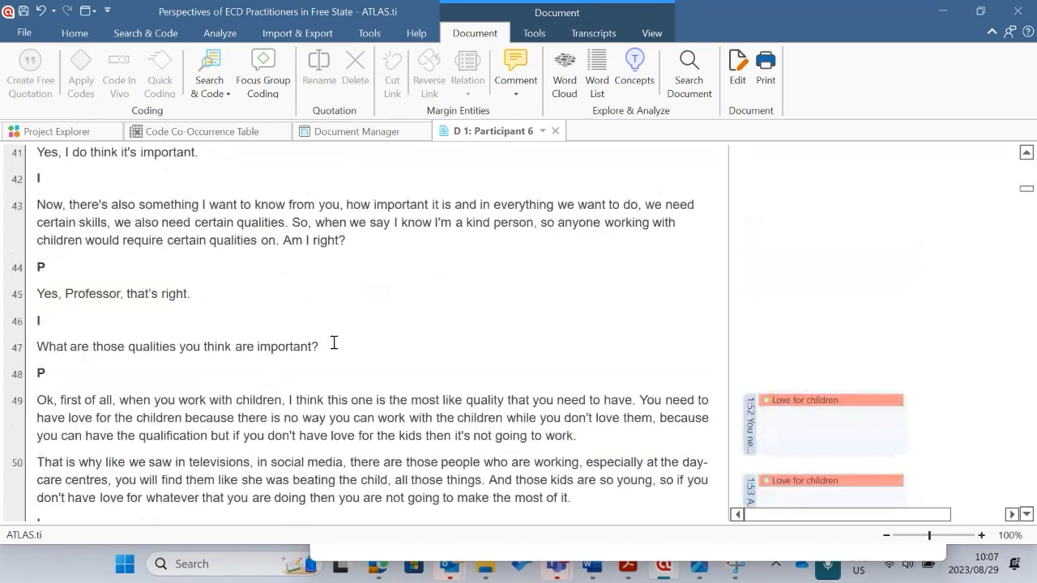
scroll(97, 278, up, 1)
scroll(104, 298, down, 1)
scroll(87, 350, down, 2)
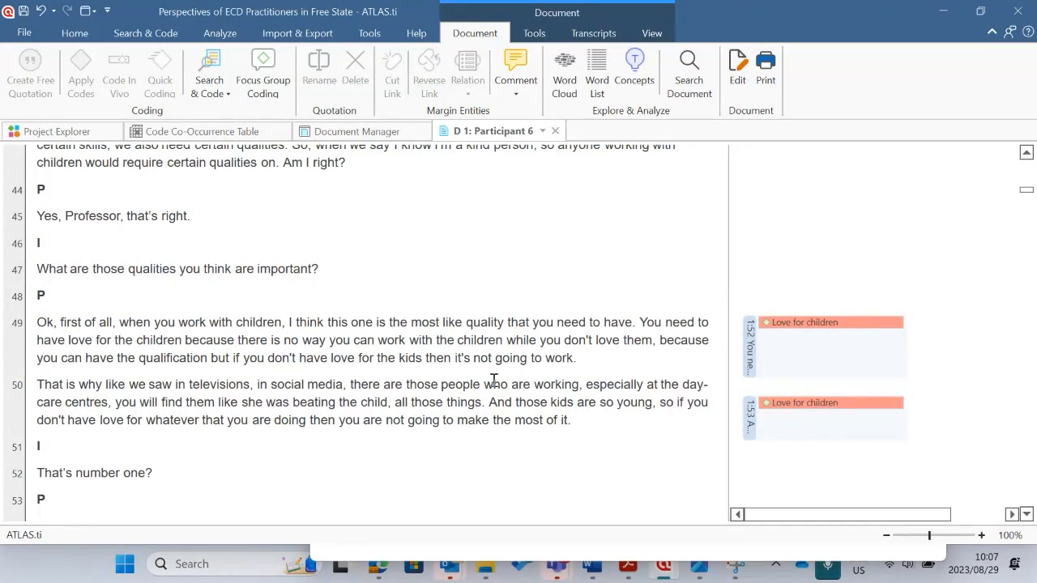
click(750, 345)
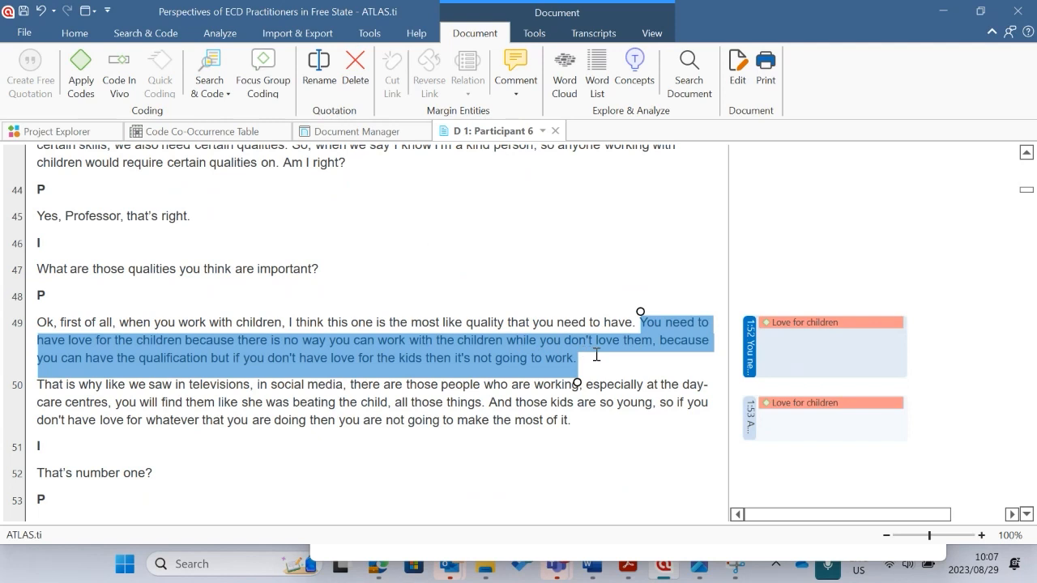
right_click(560, 347)
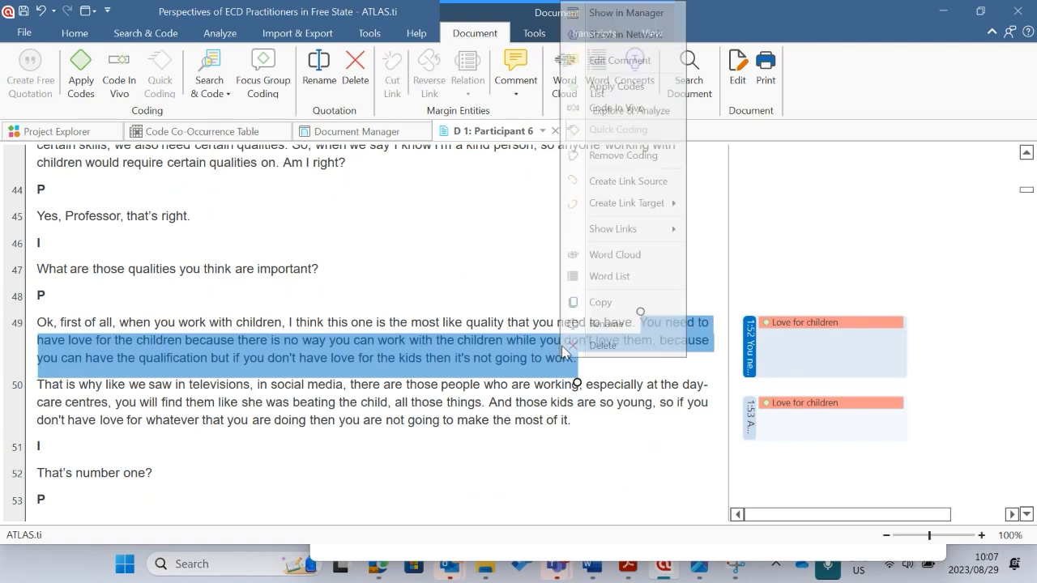
click(624, 87)
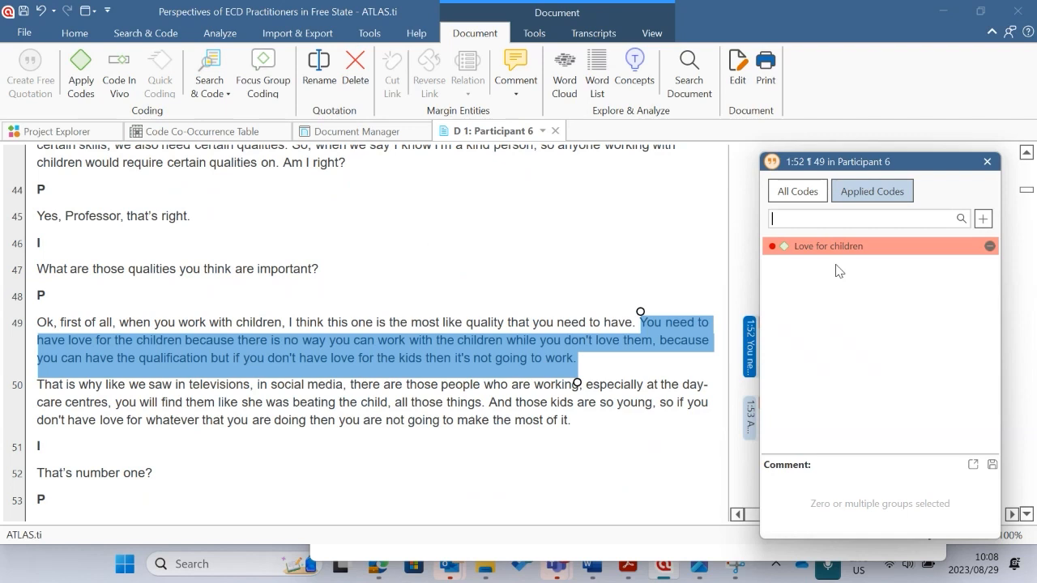
text(Positive fee)
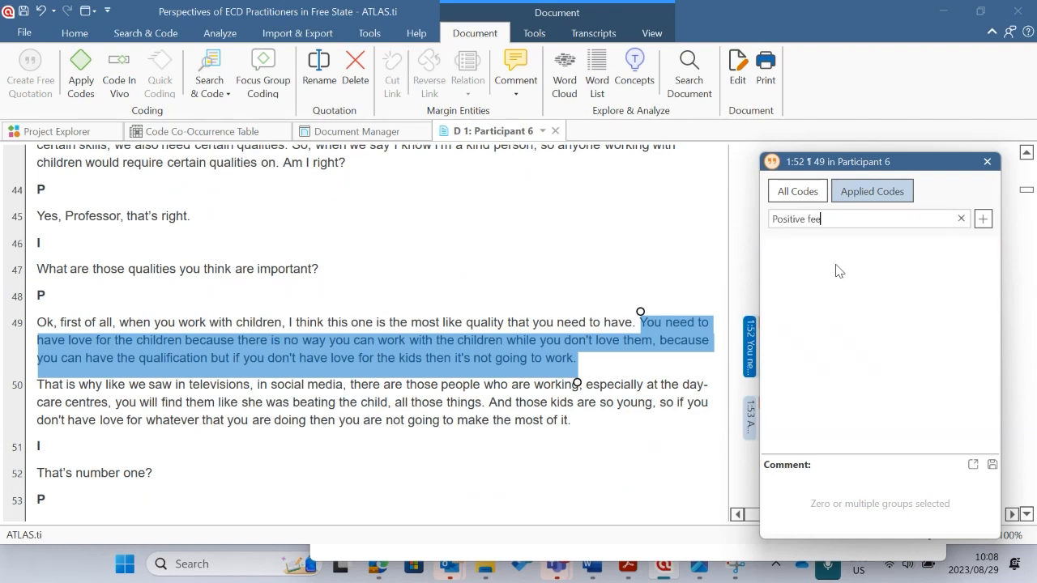
text(lings)
key(Return)
click(567, 245)
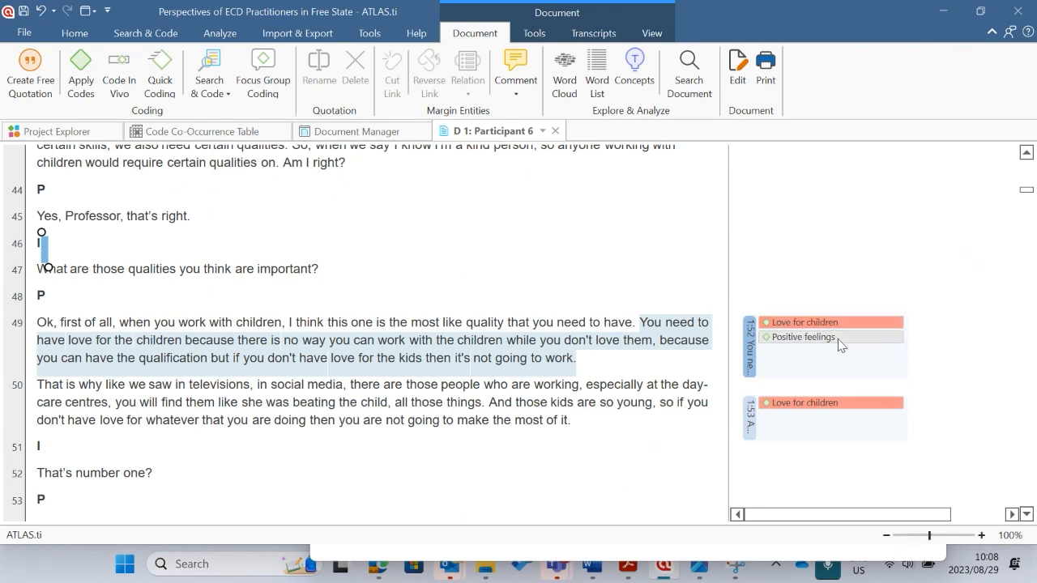
Check the codes on quotation 1:52, close the Participant 6 transcript and open the Code Manager.
click(810, 337)
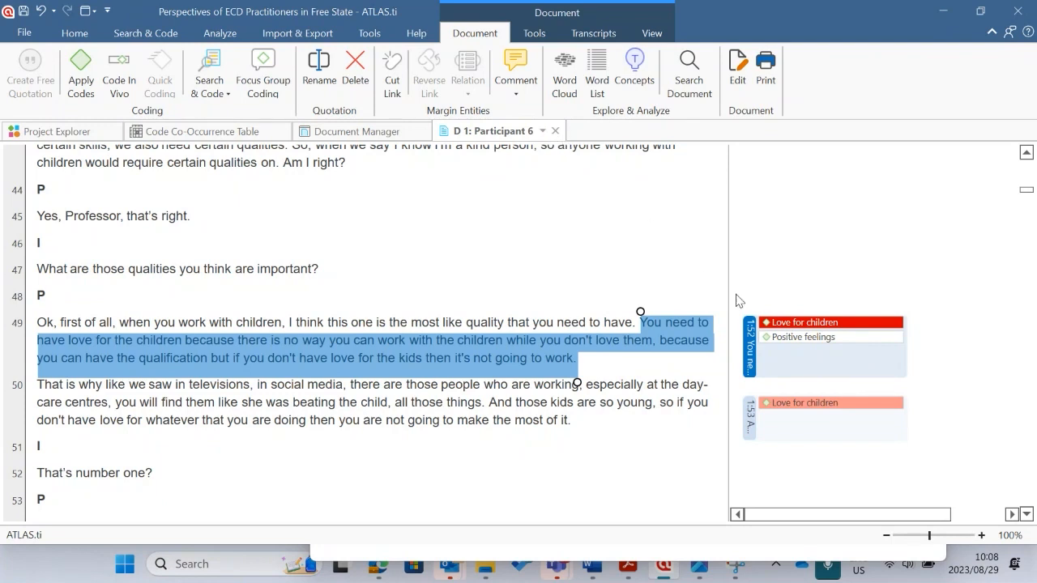
click(555, 131)
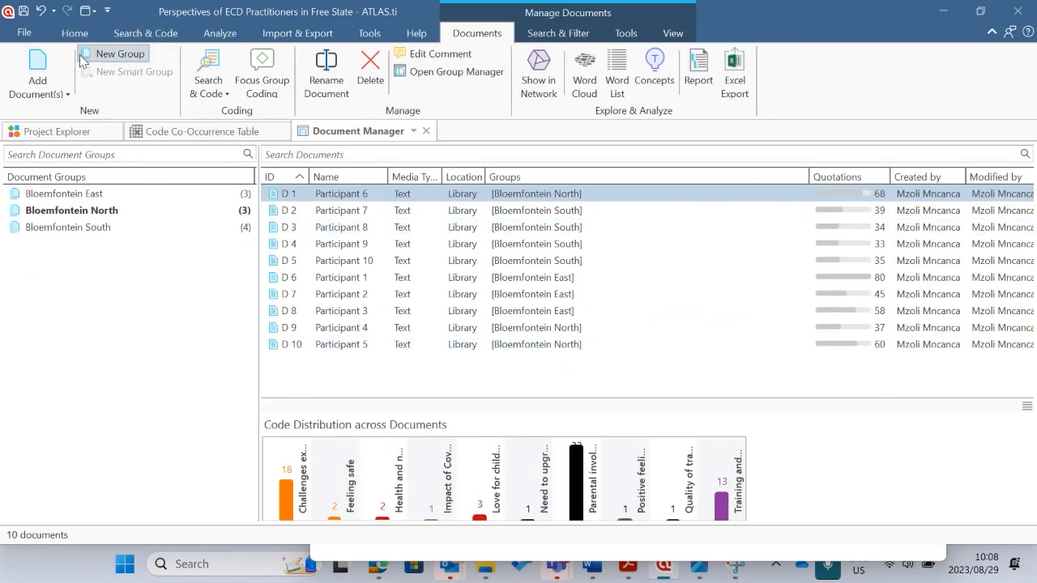
click(74, 33)
click(449, 79)
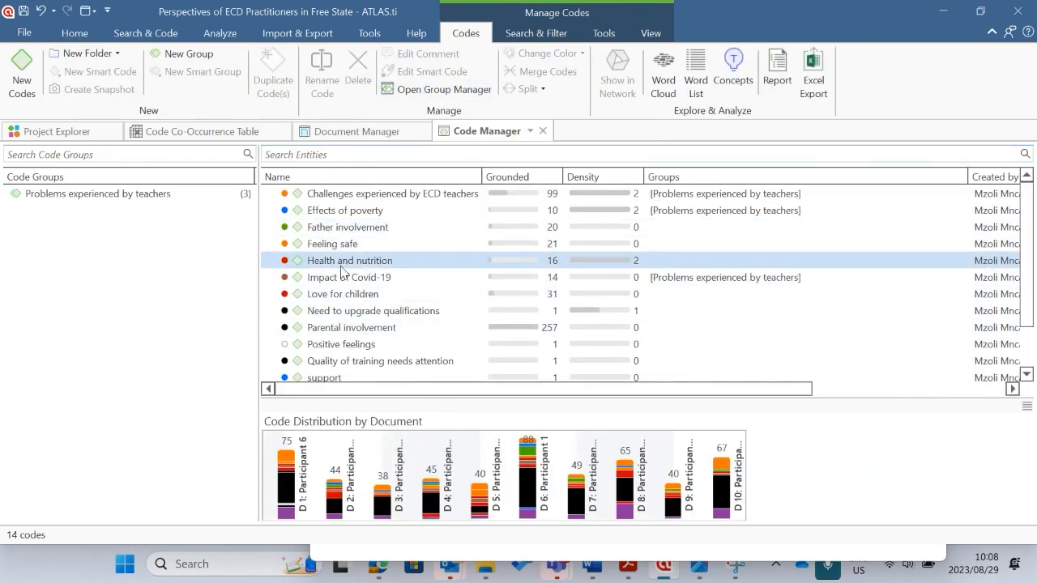
Start merging the codes Love for children and Positive feelings up to choosing the merge target, and cancel without merging.
click(339, 294)
scroll(352, 319, down, 1)
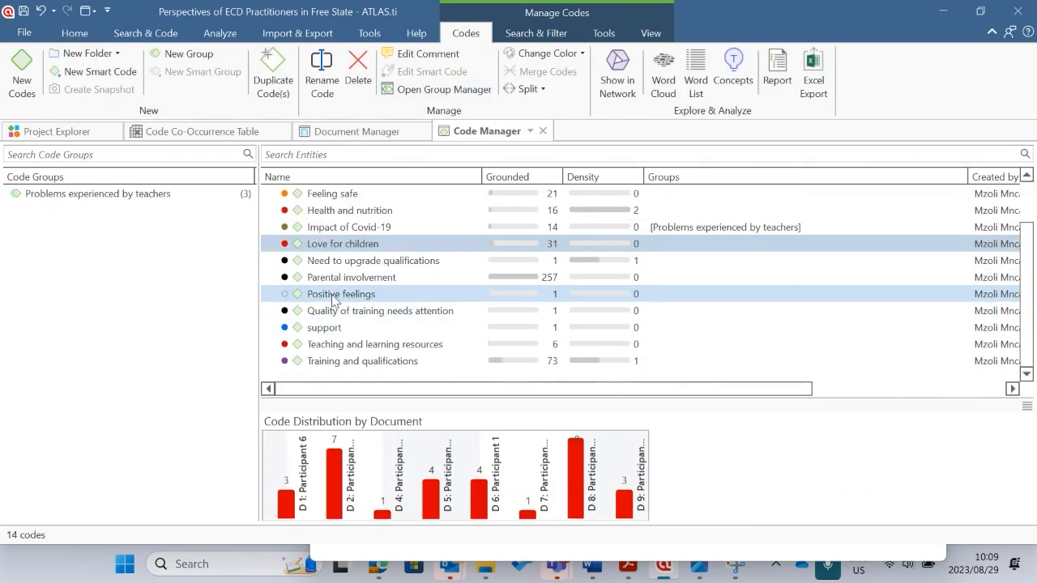
ctrl+click(324, 295)
right_click(354, 245)
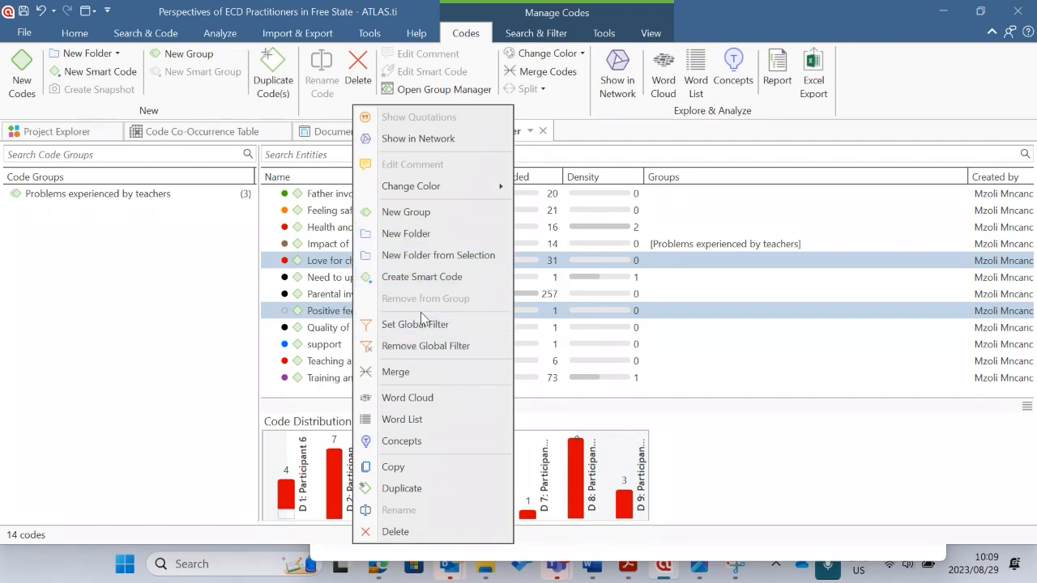
click(202, 279)
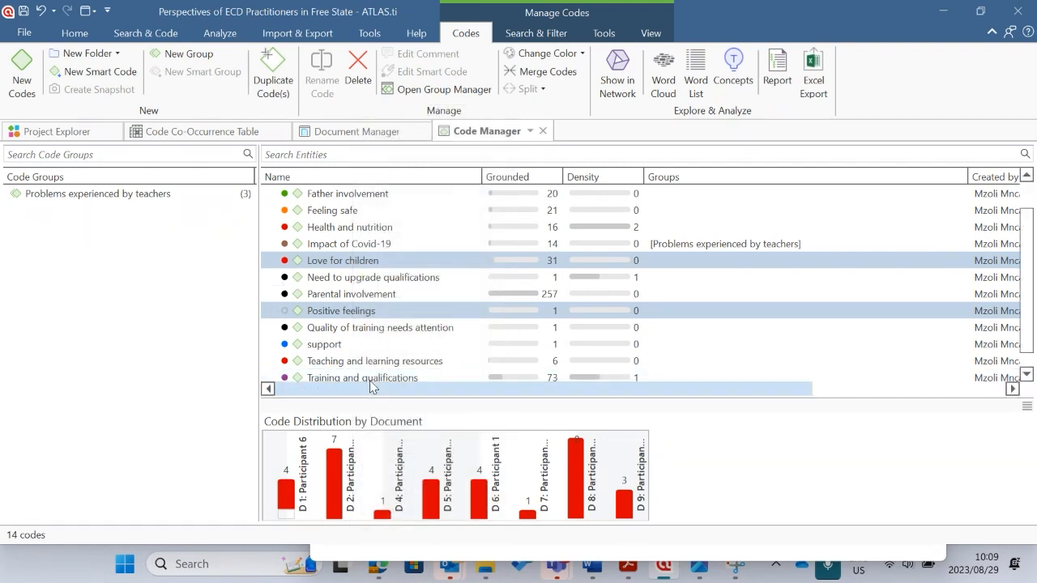
right_click(357, 314)
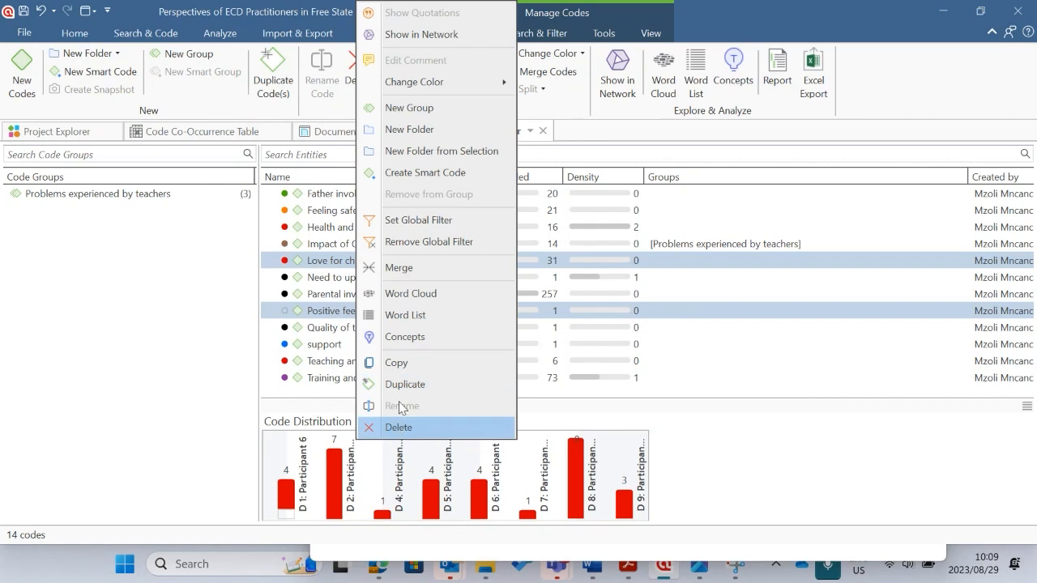
click(419, 271)
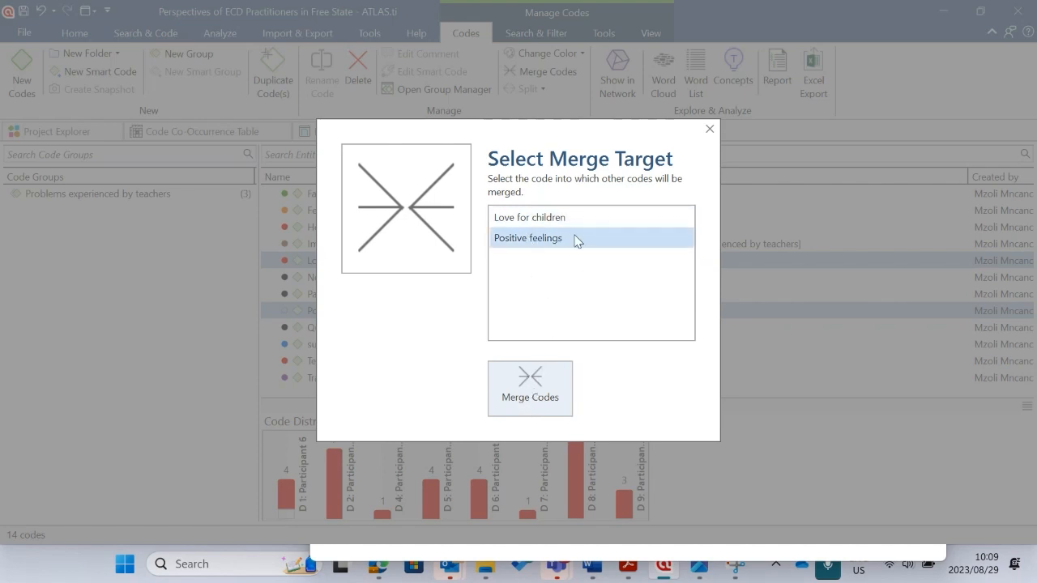
click(709, 130)
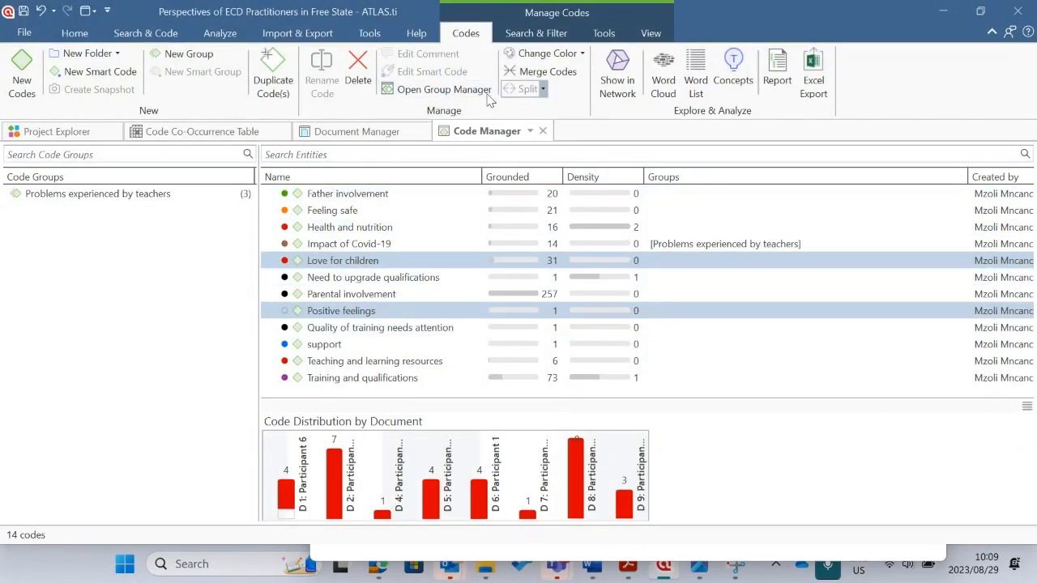
Return to the Code Co-Occurrence Table and choose only Challenges experienced by ECD teachers as the column code.
click(73, 34)
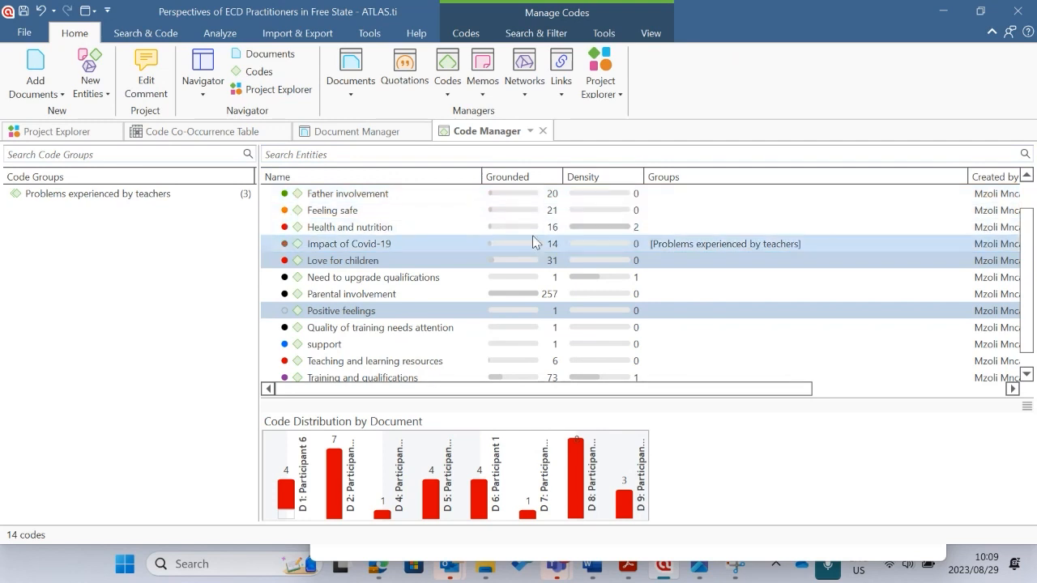
click(202, 131)
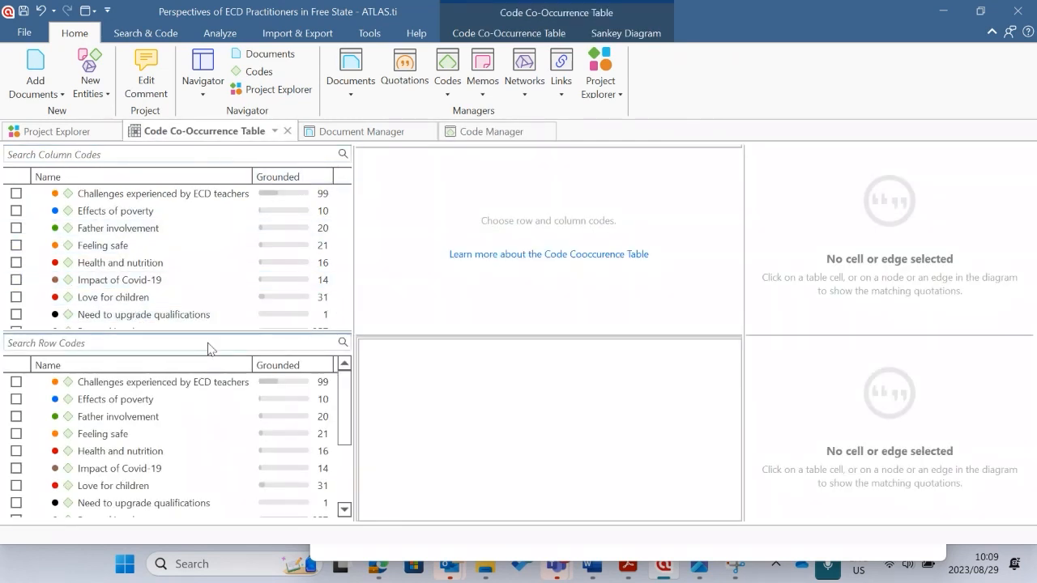
click(17, 211)
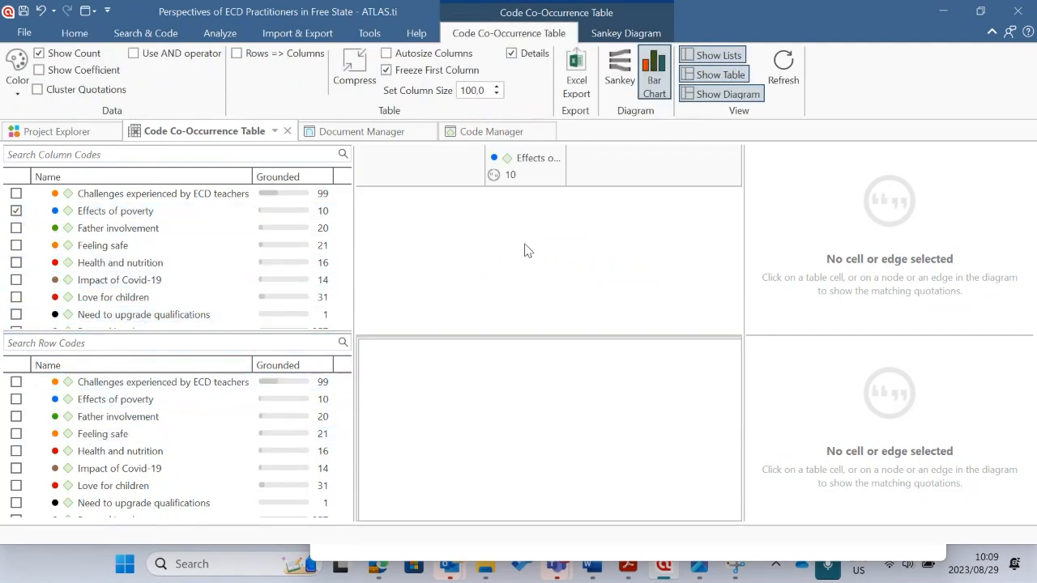
click(16, 211)
click(16, 194)
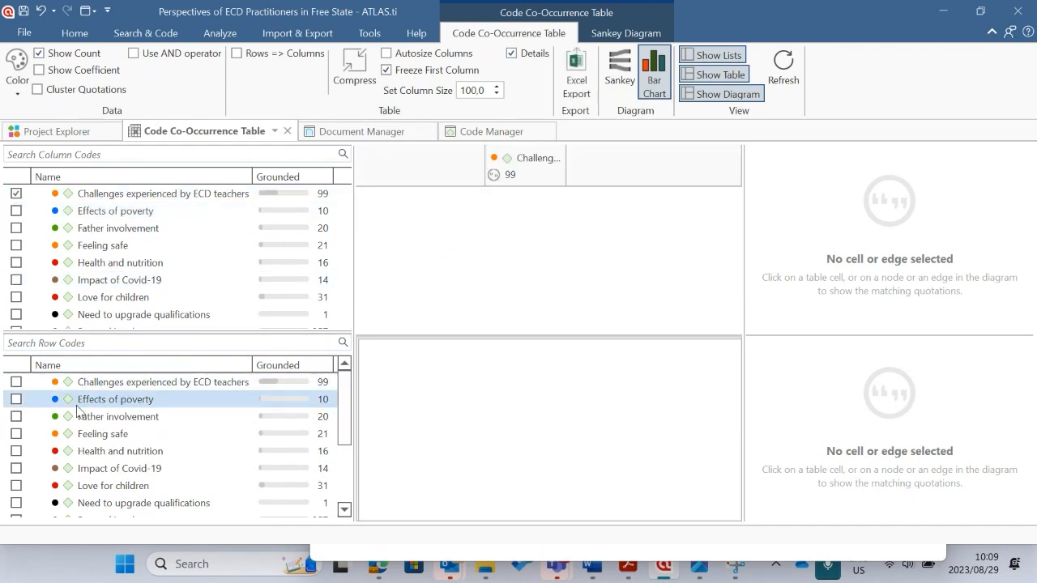
Choose Effects of poverty, Father involvement, Feeling safe, Health and nutrition, Impact of Covid-19 and Love for children as row codes.
click(16, 382)
click(16, 382)
click(16, 399)
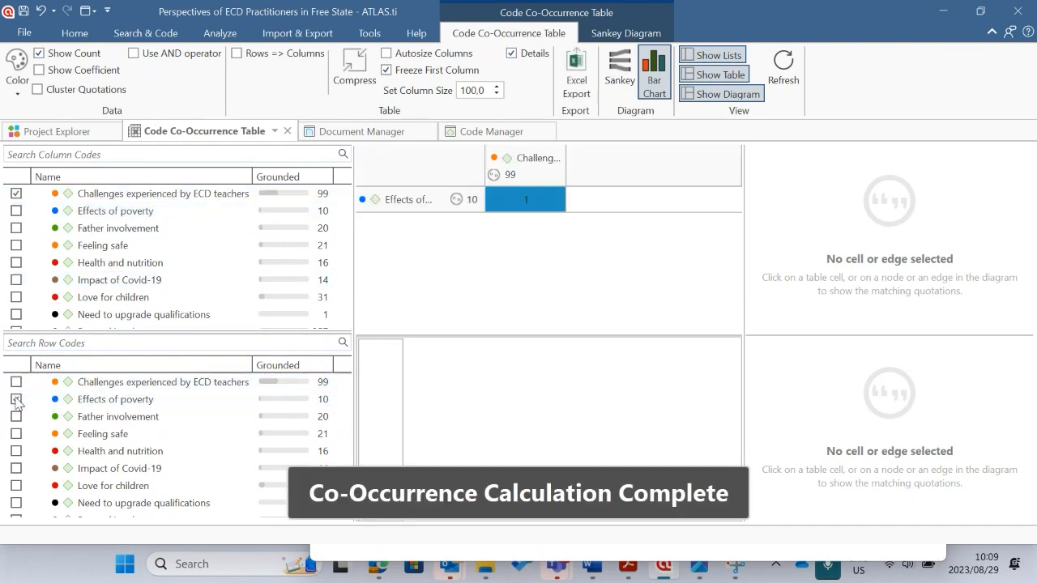
click(16, 416)
click(16, 434)
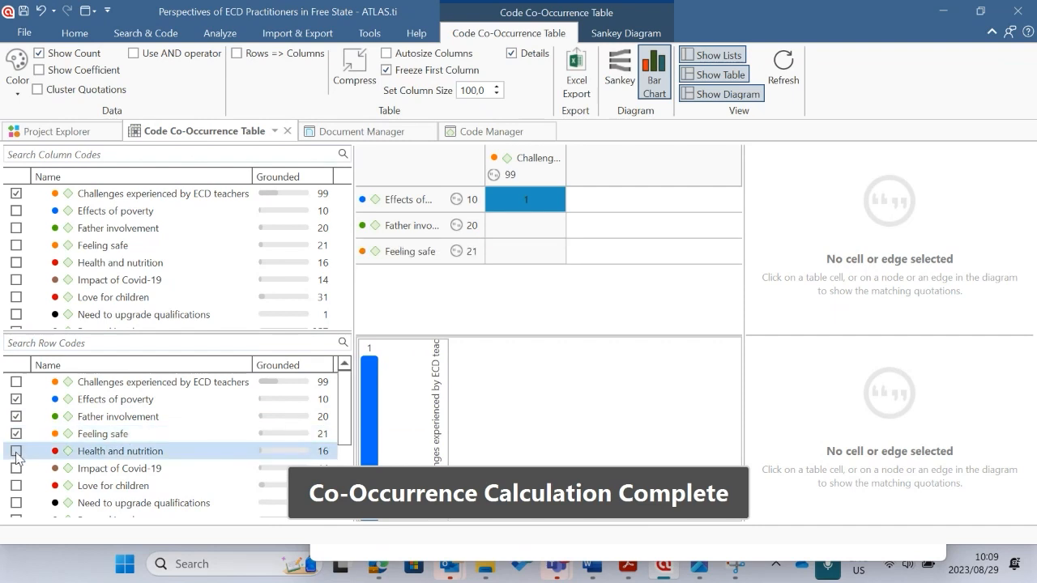
click(16, 451)
click(16, 469)
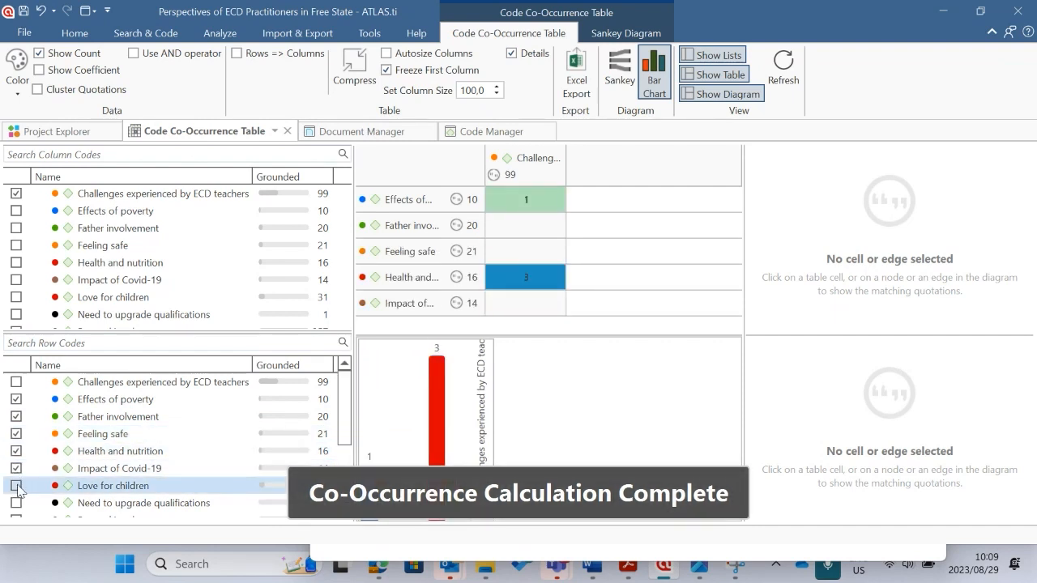
click(17, 487)
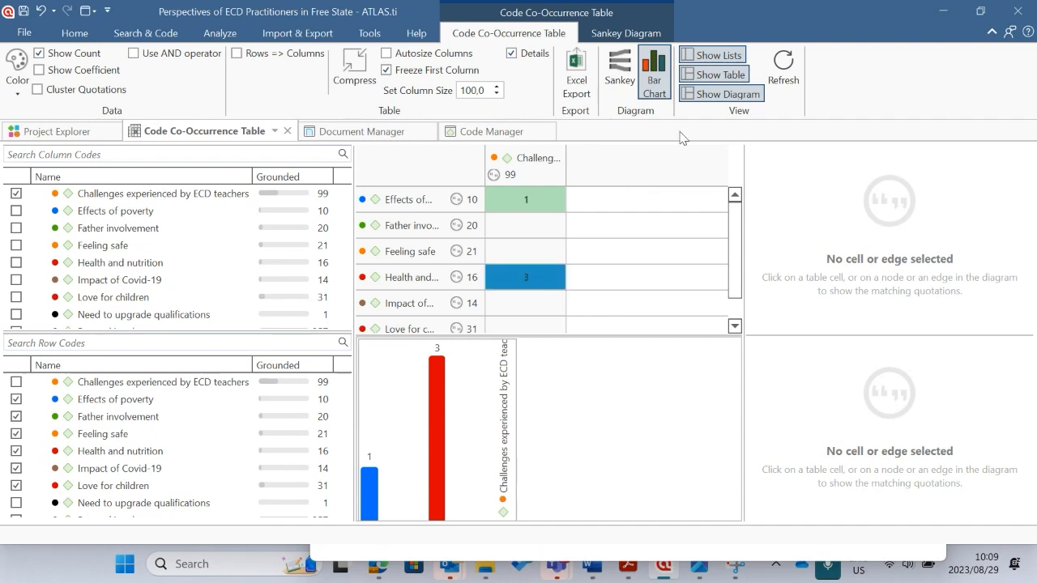
Widen the co-occurrence table area, its code column and its row-name column so the full code names fit.
drag(563, 152, 906, 158)
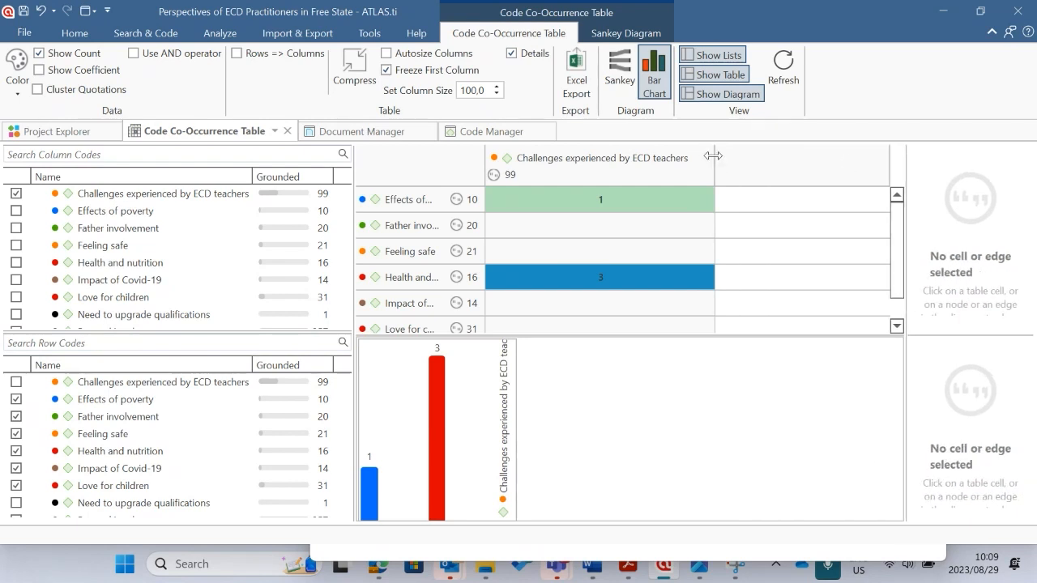
drag(713, 156, 810, 155)
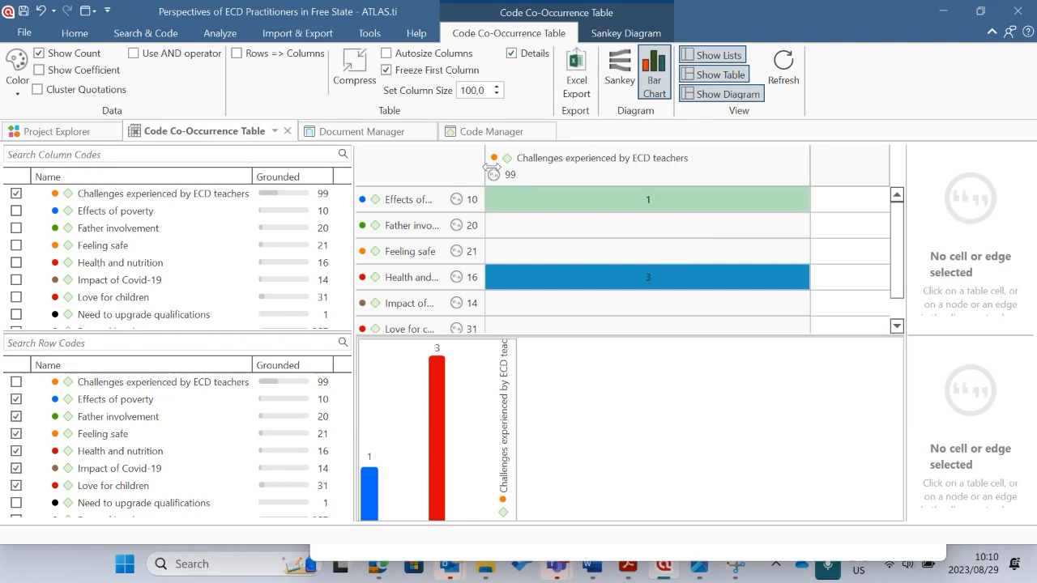
drag(487, 154, 556, 154)
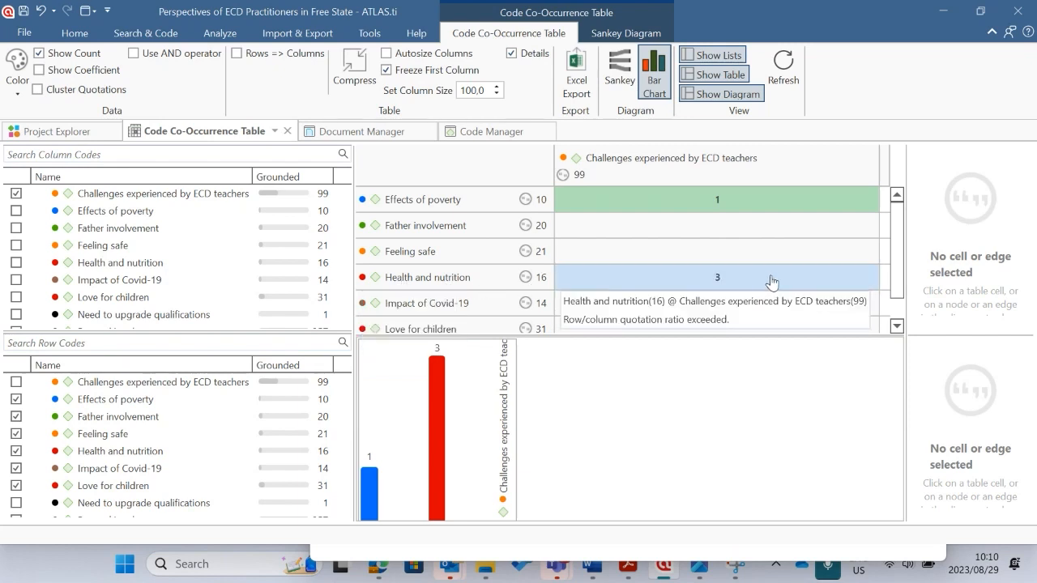
Show the quotations behind the Health and nutrition cell, enlarge the quotation area and open the paragraph 378 quotation in Participant 6.
click(717, 282)
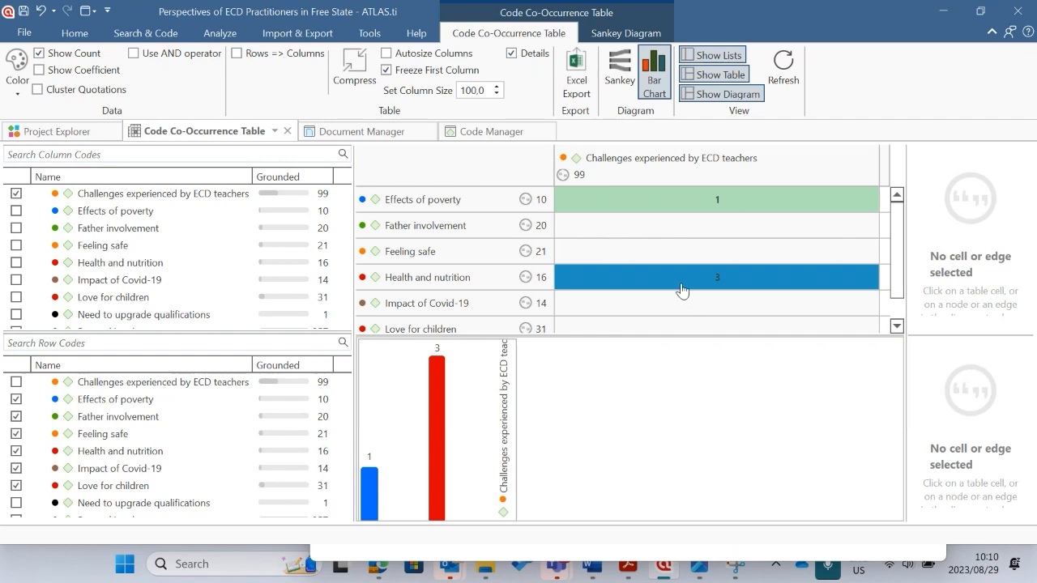
click(713, 278)
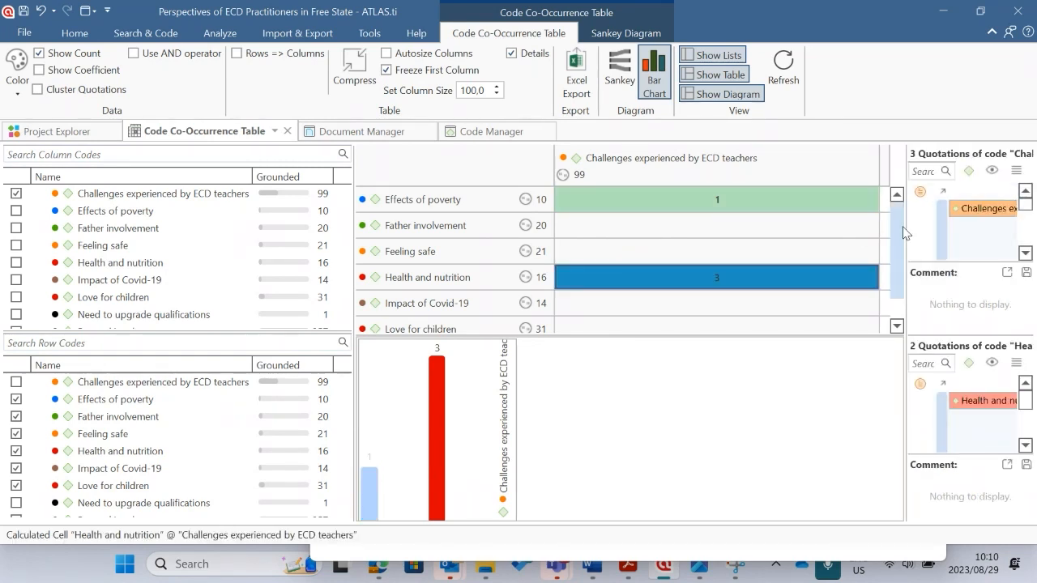
drag(905, 222, 470, 220)
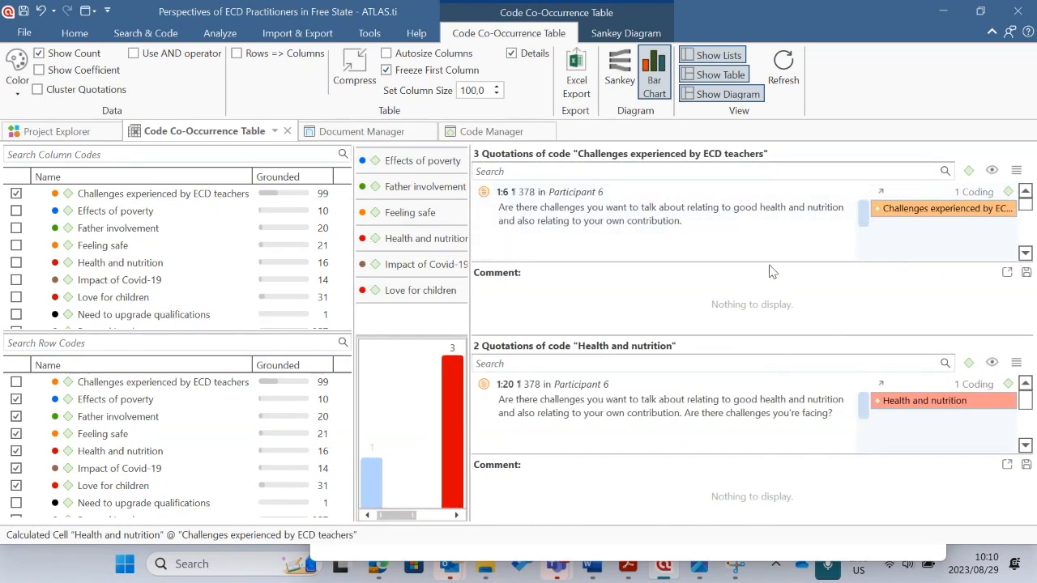
double_click(705, 224)
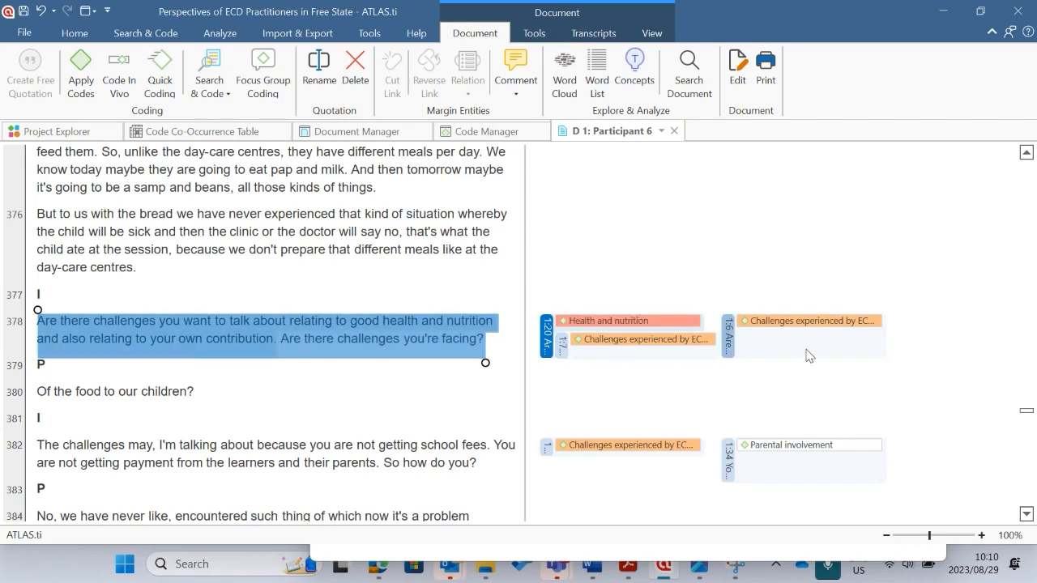
Return to the Code Co-Occurrence Table and narrow the quotation area so the table and diagram have more room.
click(74, 33)
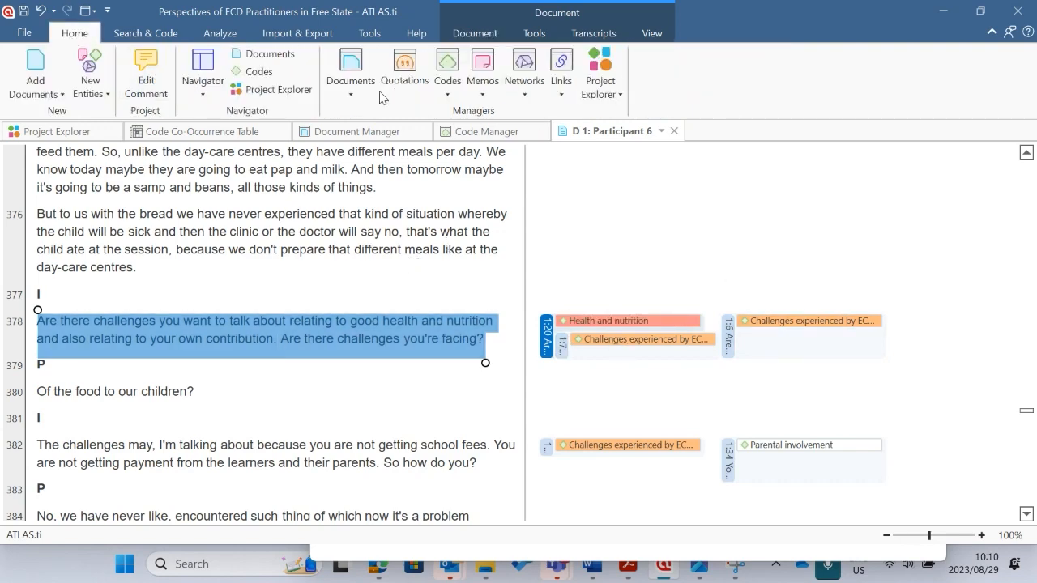
click(354, 133)
click(201, 133)
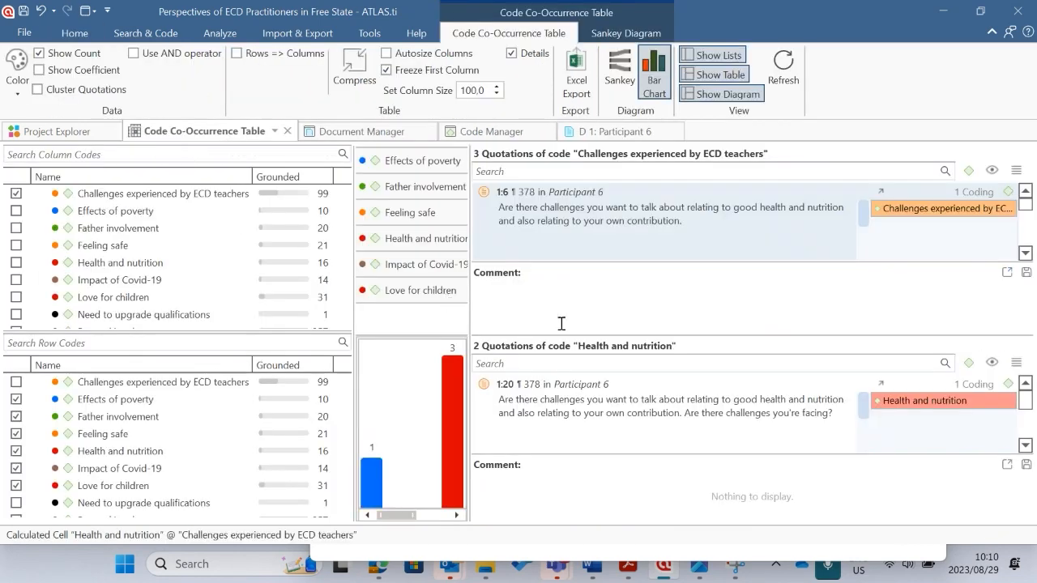
drag(474, 239, 953, 264)
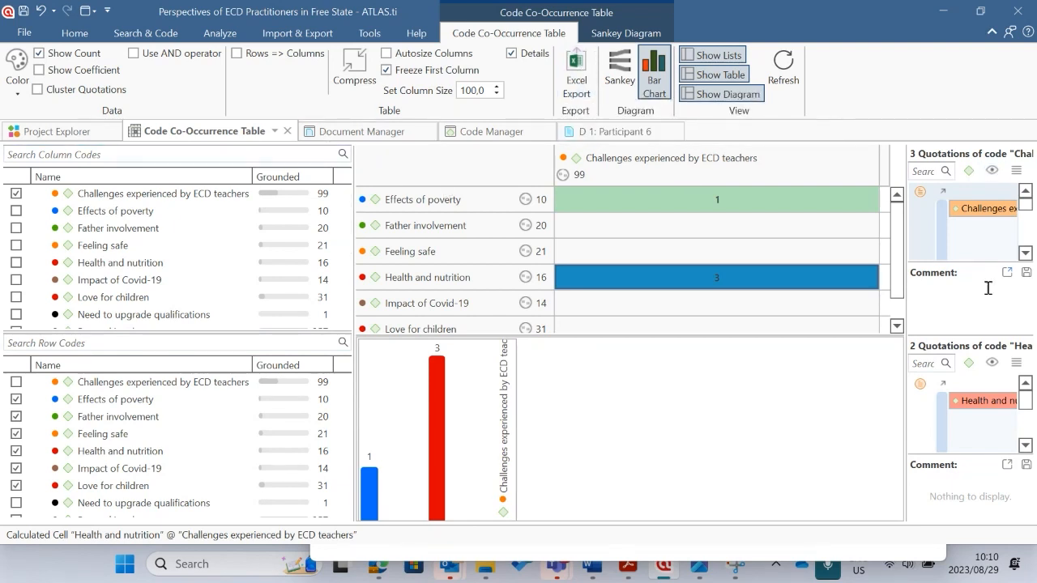
Display the co-occurrences as a Sankey diagram rotated to run vertically, with the table hidden.
click(620, 75)
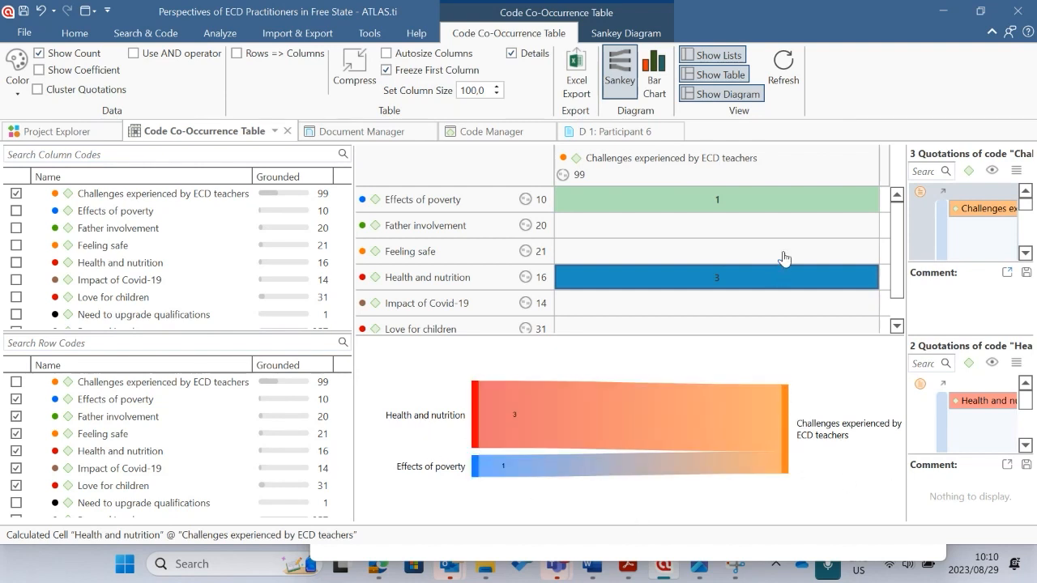
click(720, 75)
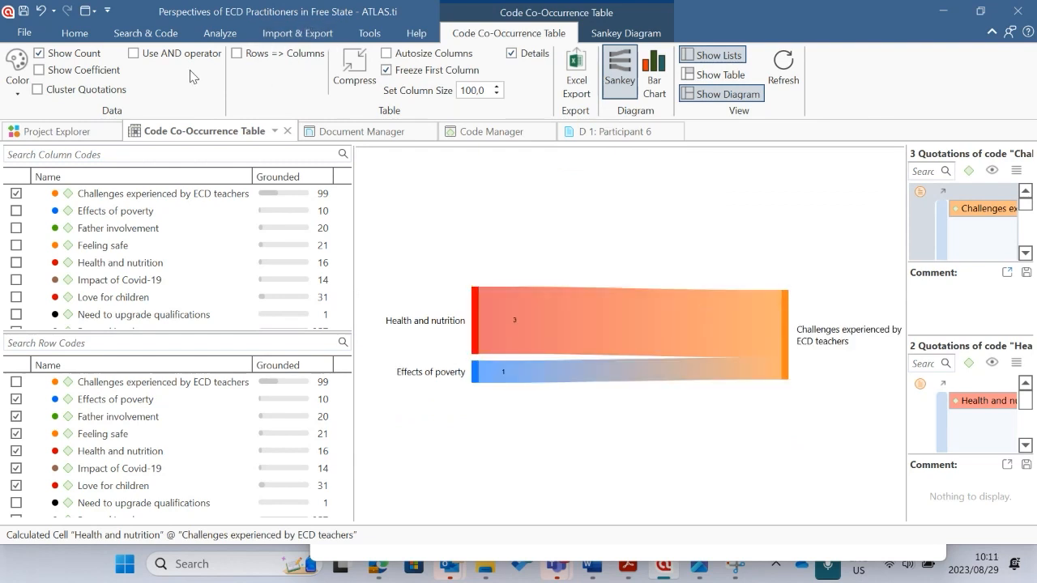
click(626, 32)
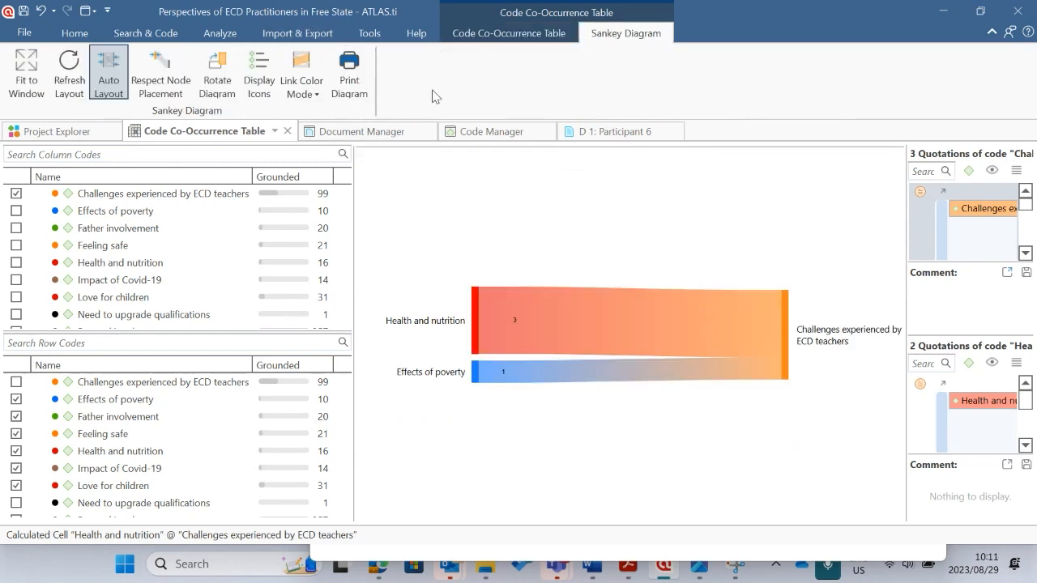
click(210, 91)
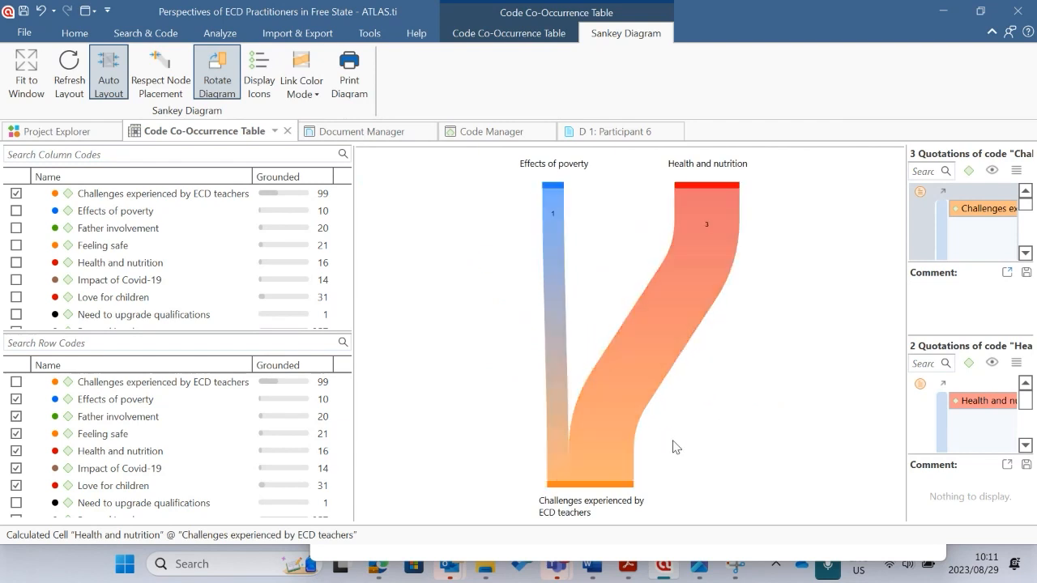
click(784, 393)
click(75, 32)
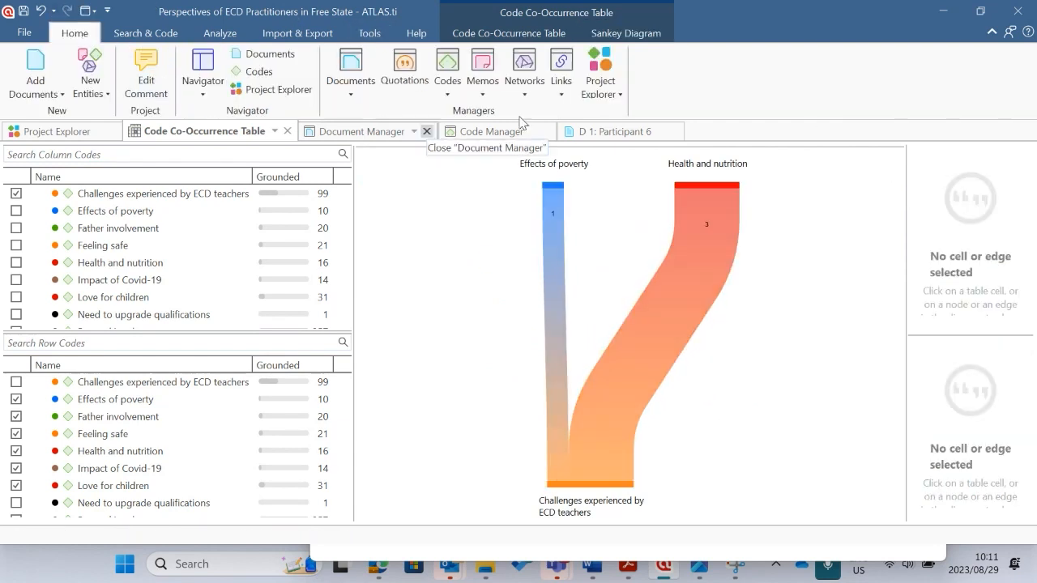
Minimise ATLAS.ti and the thesis PDF, and close the Snipping Tool capture and the Teaching and learning resources.png image.
click(946, 13)
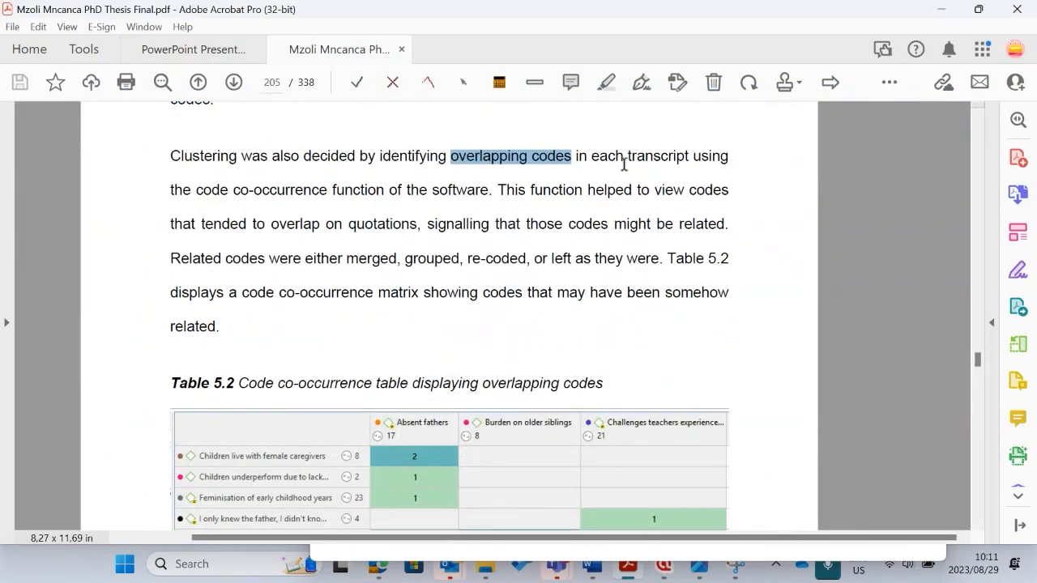
click(941, 8)
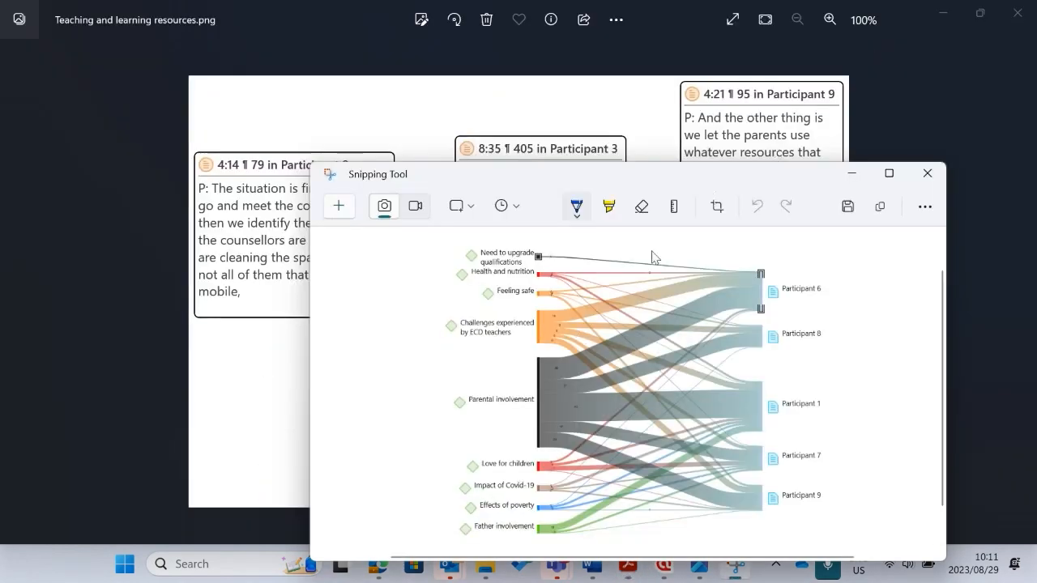
click(927, 175)
click(1027, 17)
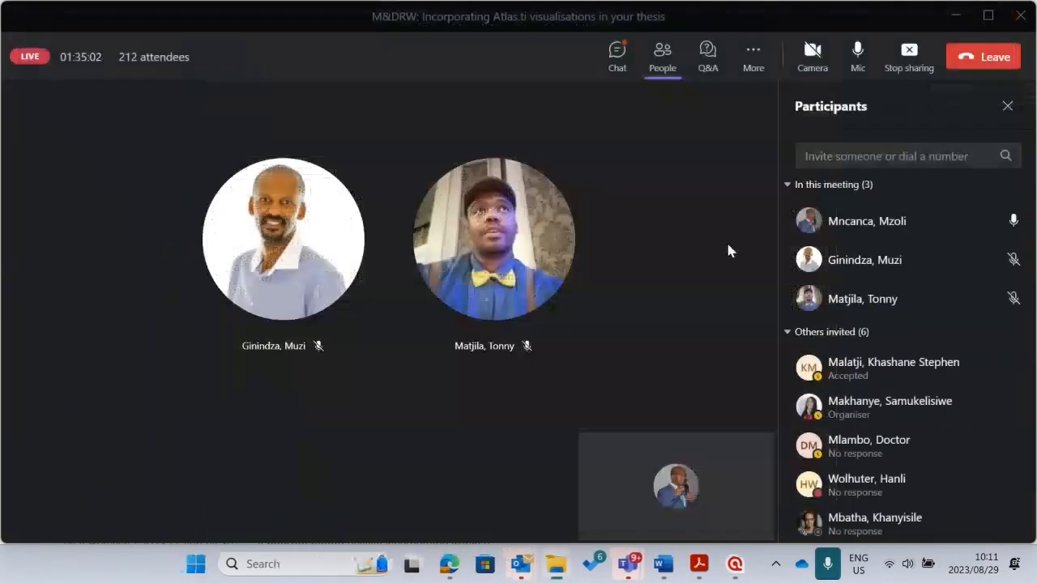
Minimise the meeting and browser windows and switch to the 29 Aug 2023 ATLAS.TI Workshop document in Word.
click(959, 13)
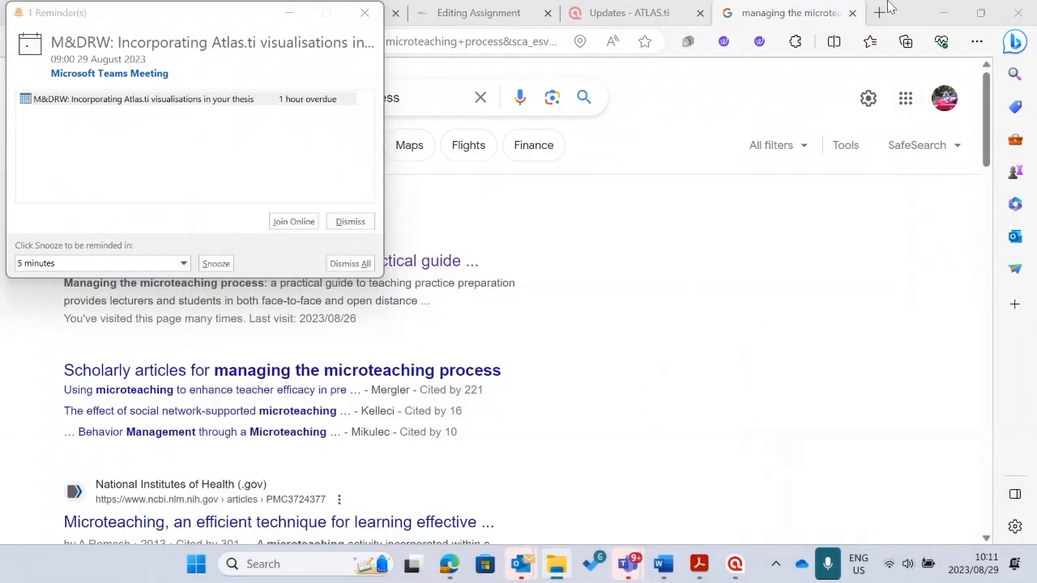
click(944, 13)
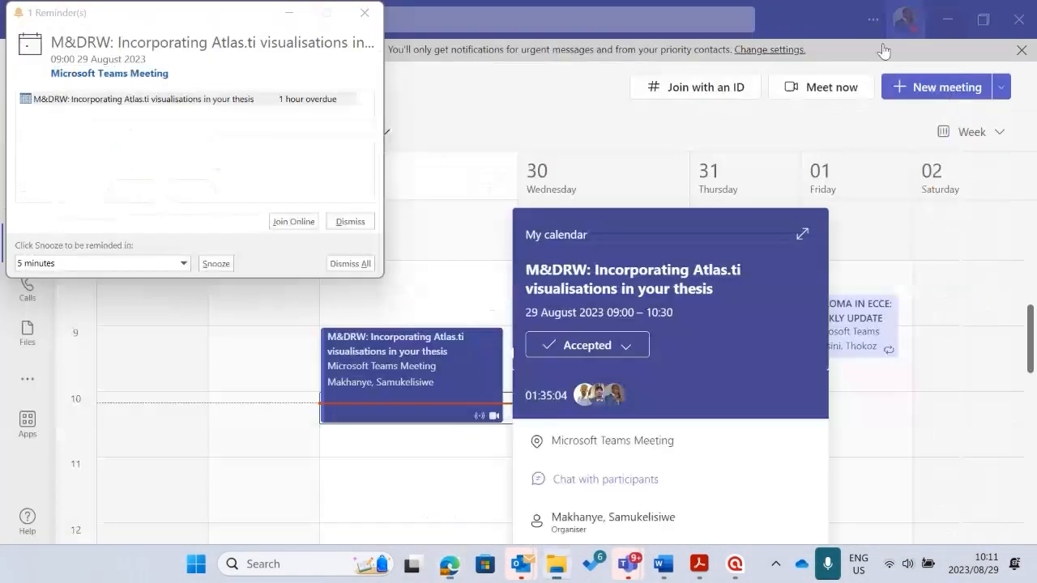
click(991, 339)
click(664, 565)
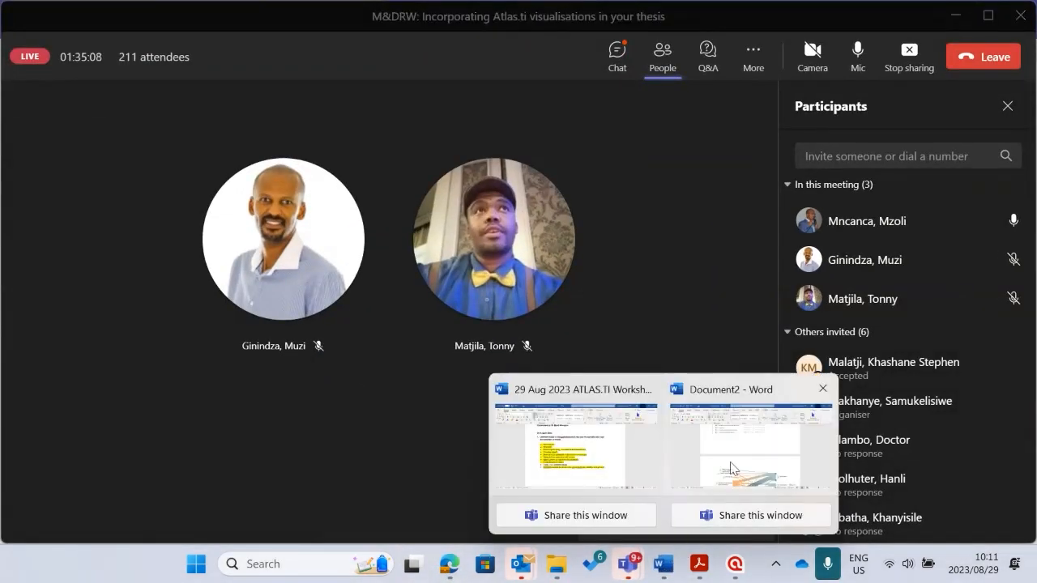
click(577, 455)
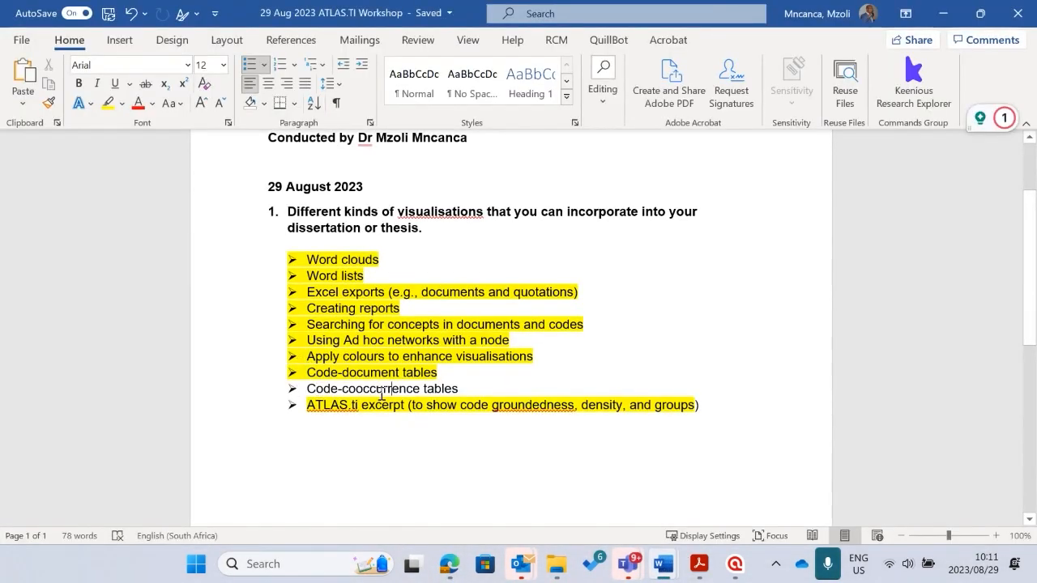
Highlight the Code-cooccurrence tables bullet in yellow and review the list of visualisations from the document's start.
click(208, 392)
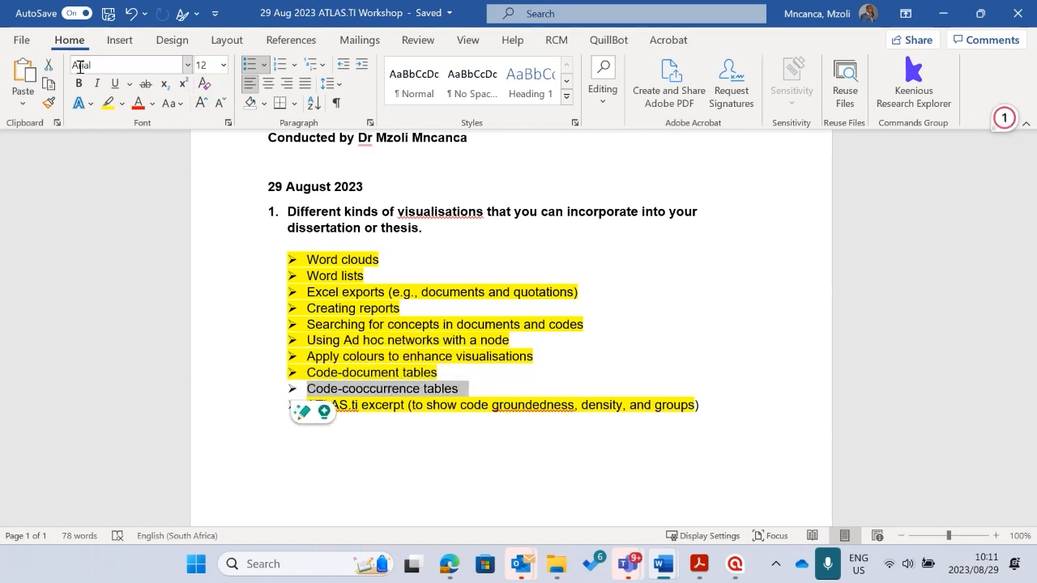
click(108, 103)
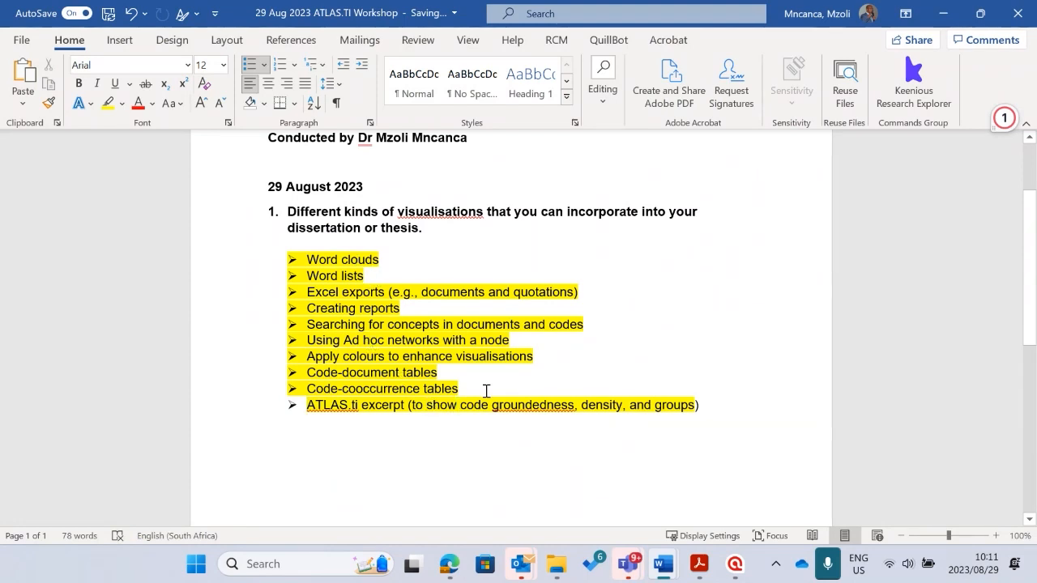
scroll(478, 326, up, 1)
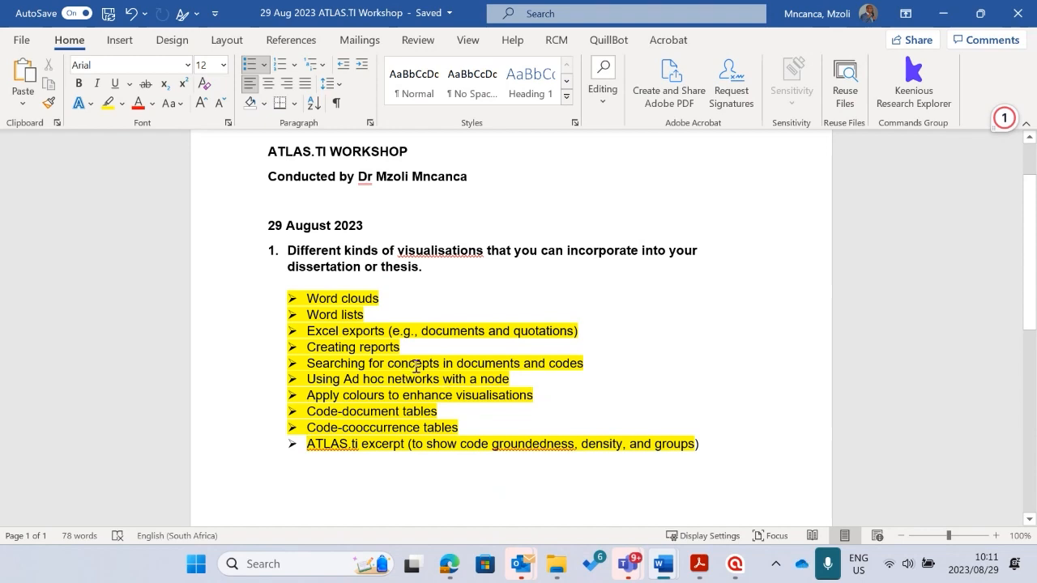
scroll(460, 379, up, 1)
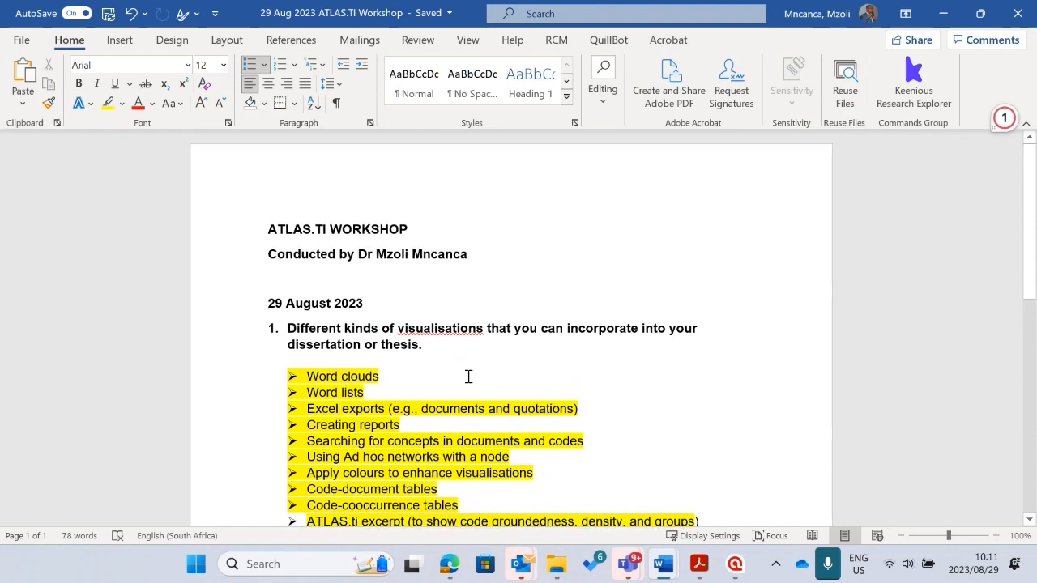